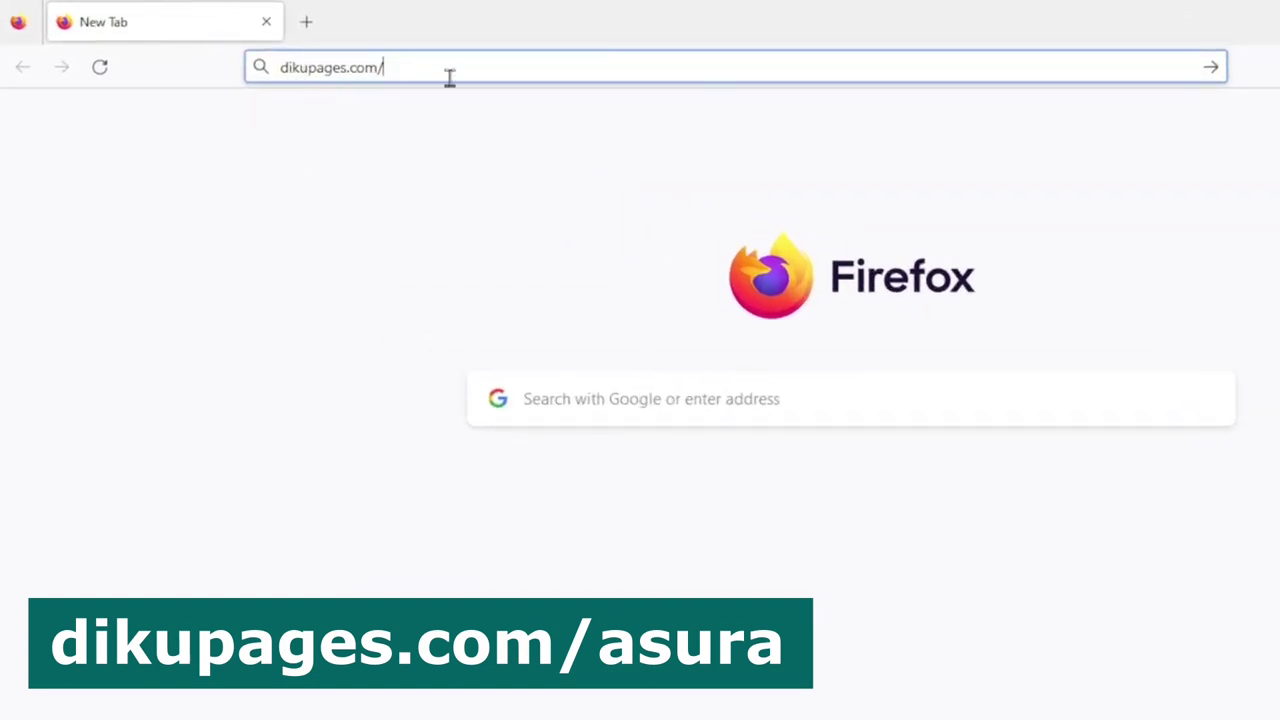
# Load the dikupages.com/asura site and browse down to its Web Hosting plans.
pyautogui.write('asura')
pyautogui.press('Return')
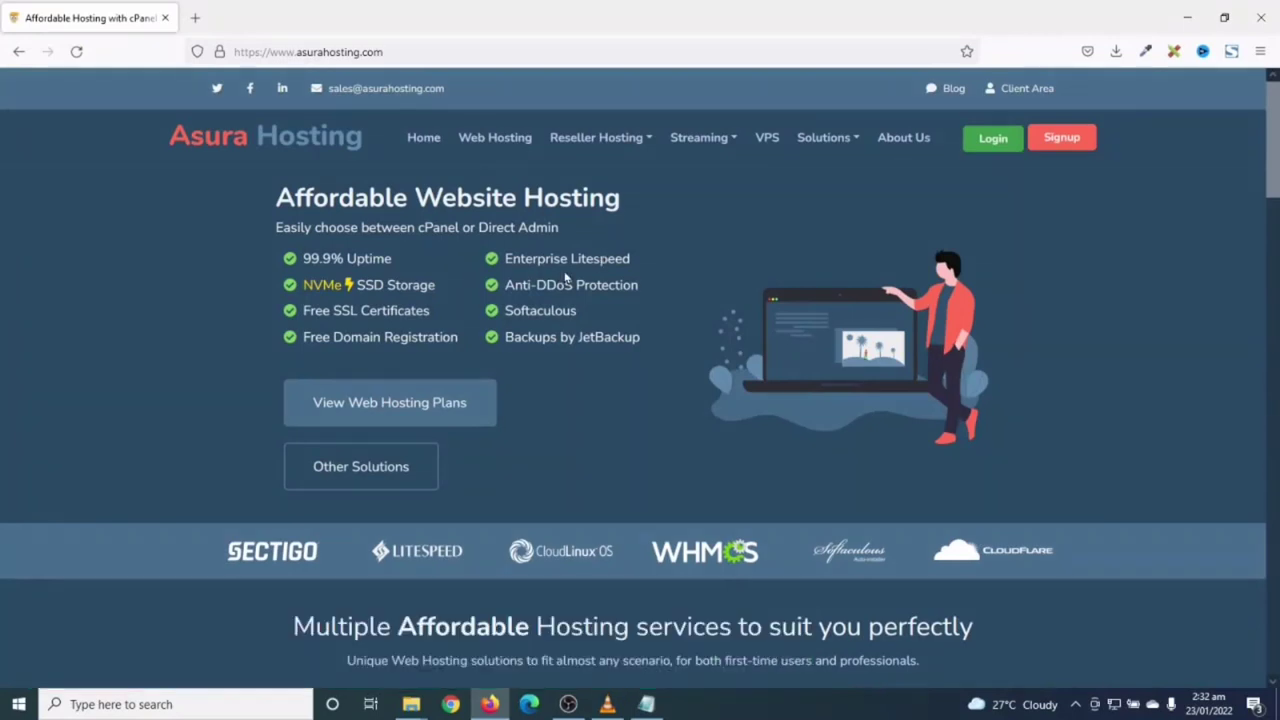
pyautogui.click(481, 143)
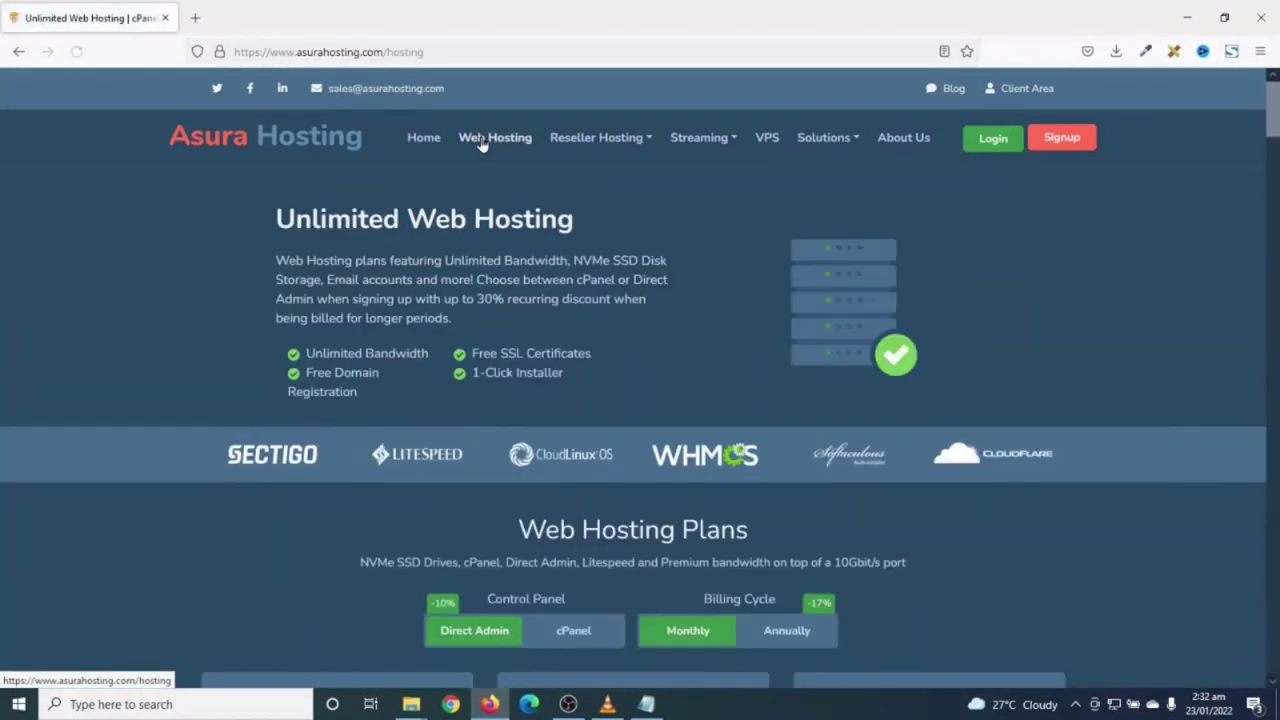
pyautogui.scroll(-5, 550, 338)
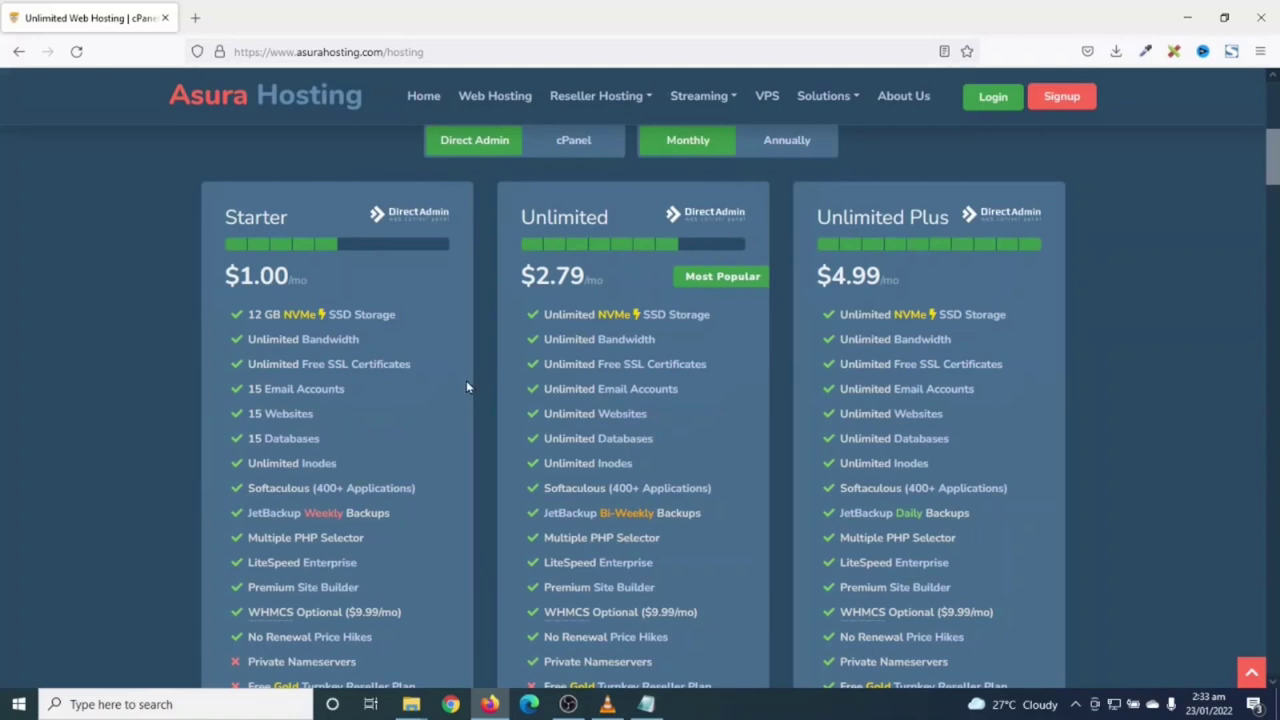
pyautogui.scroll(-3, 466, 383)
pyautogui.scroll(2, 466, 383)
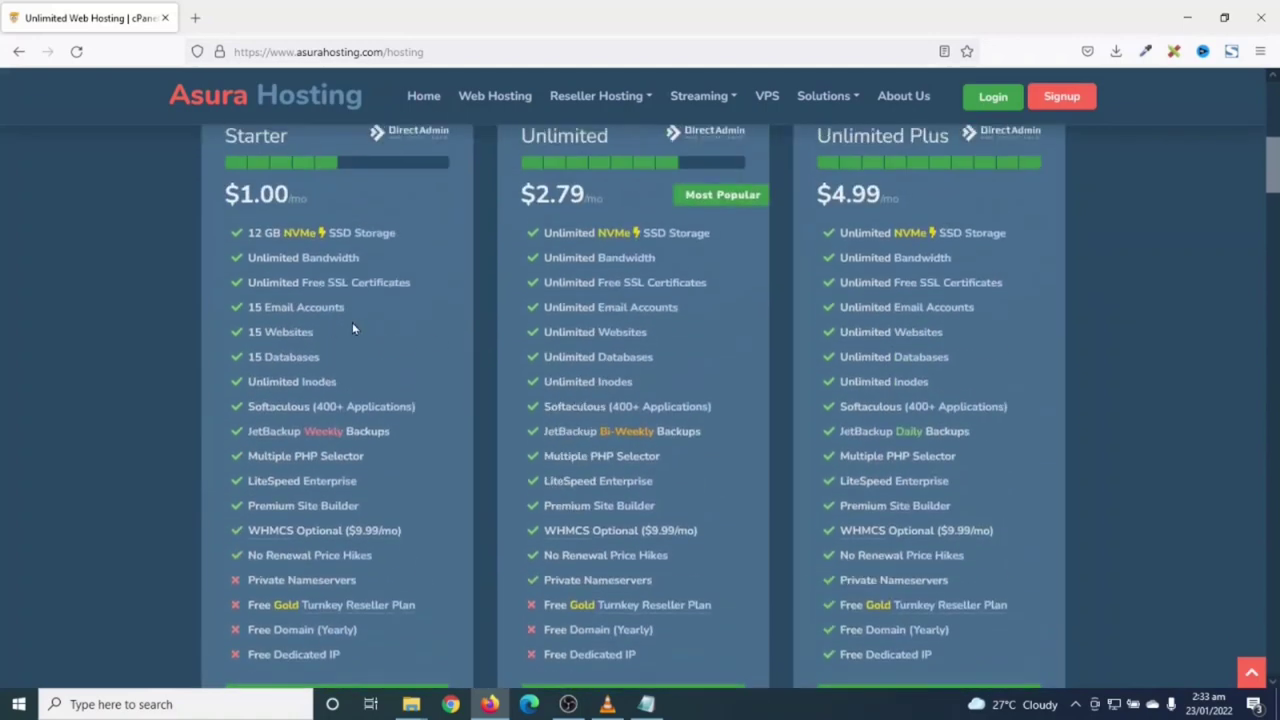
pyautogui.scroll(-3, 360, 307)
# Order the Starter plan with dikupagessite.com, confirmed available at $9.99, as its new domain.
pyautogui.click(345, 456)
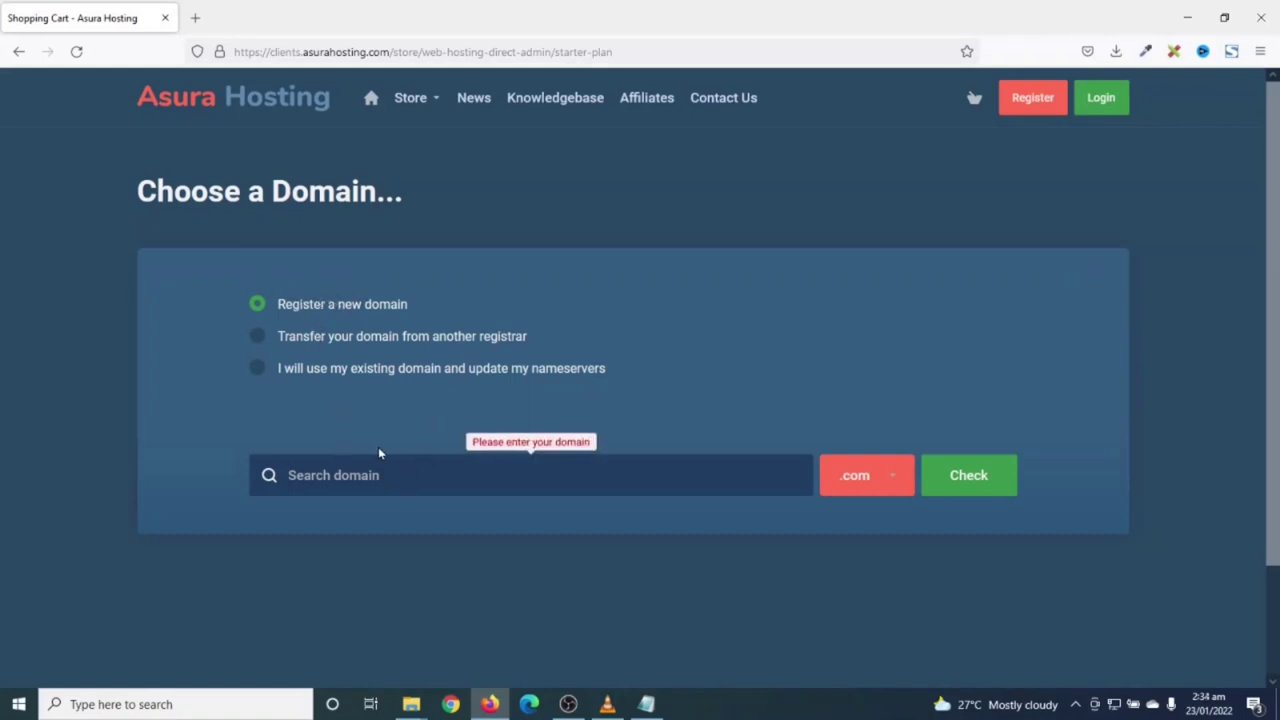
pyautogui.write('dikupages')
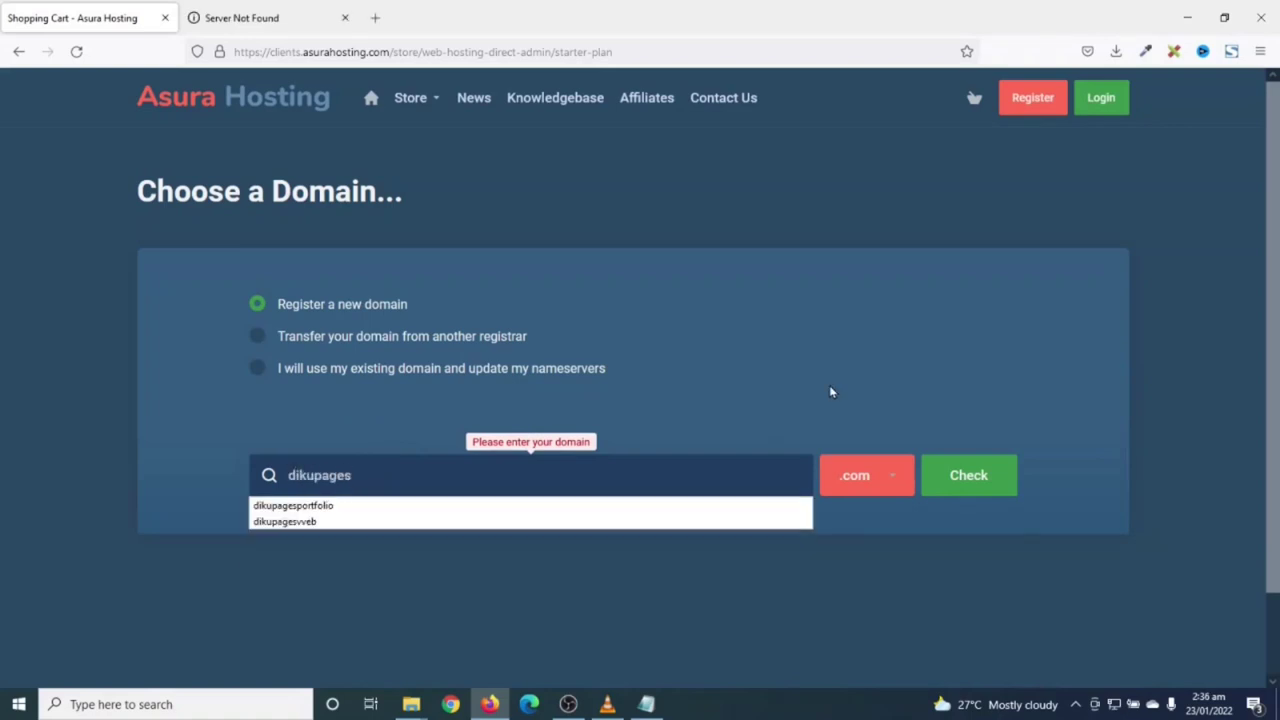
pyautogui.write('site')
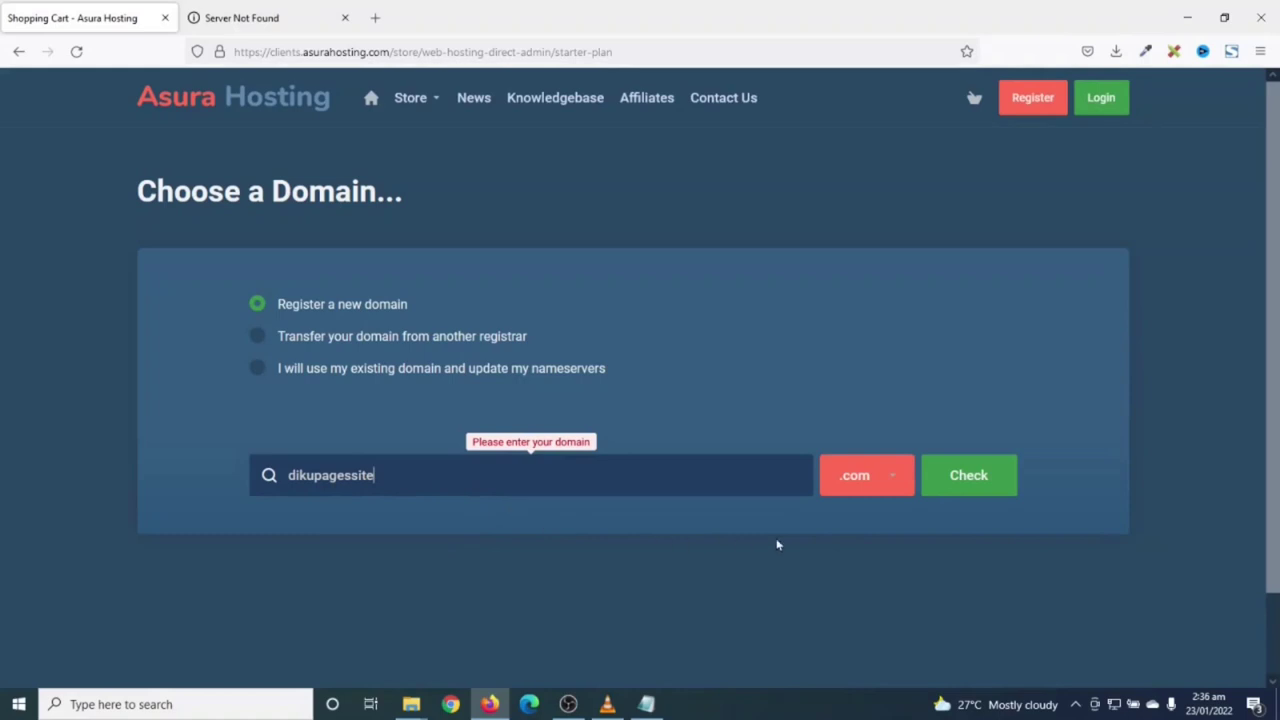
pyautogui.click(860, 478)
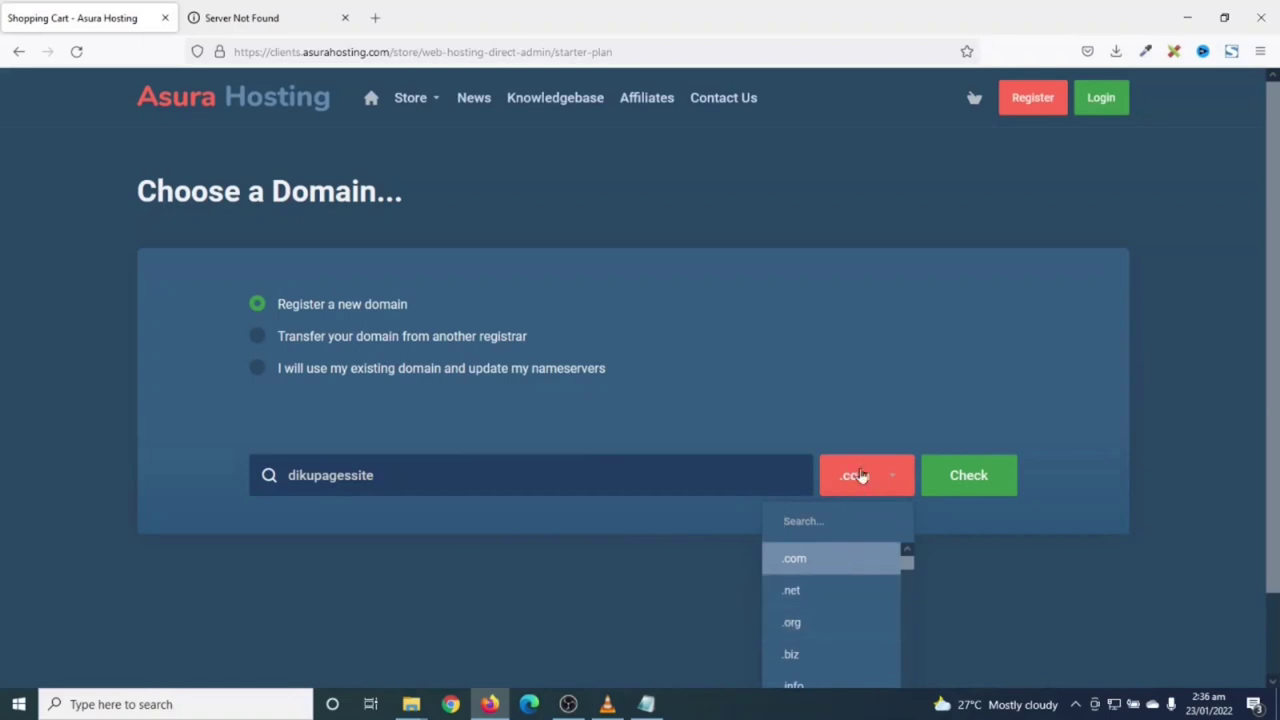
pyautogui.click(960, 485)
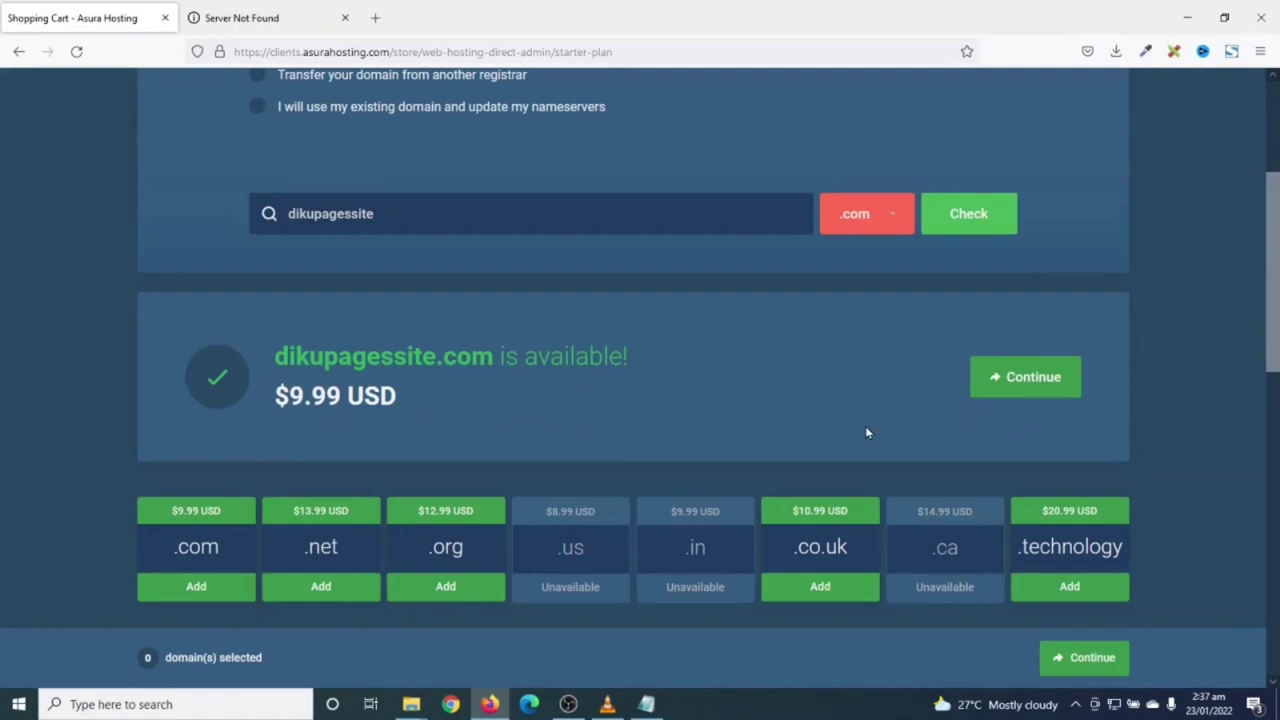
pyautogui.click(1033, 385)
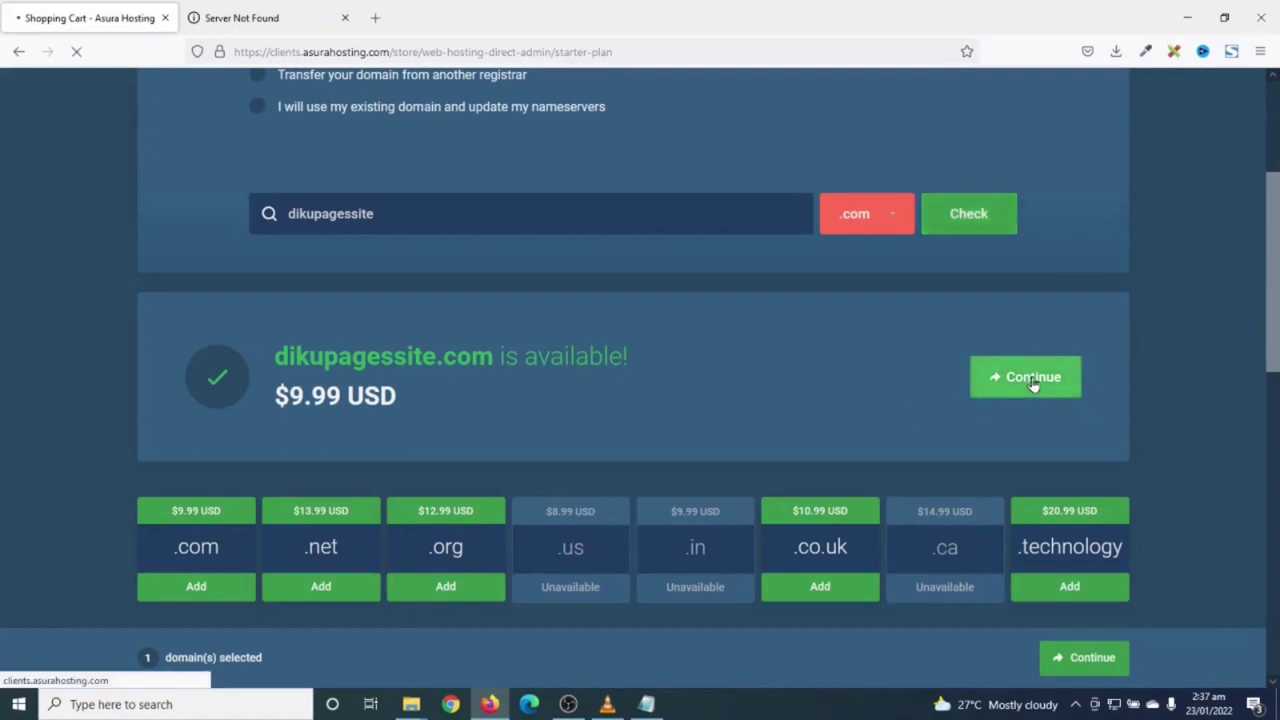
# Keep annual billing, add free DNS Management and Email Forwarding, and proceed to checkout review.
pyautogui.scroll(-2, 418, 326)
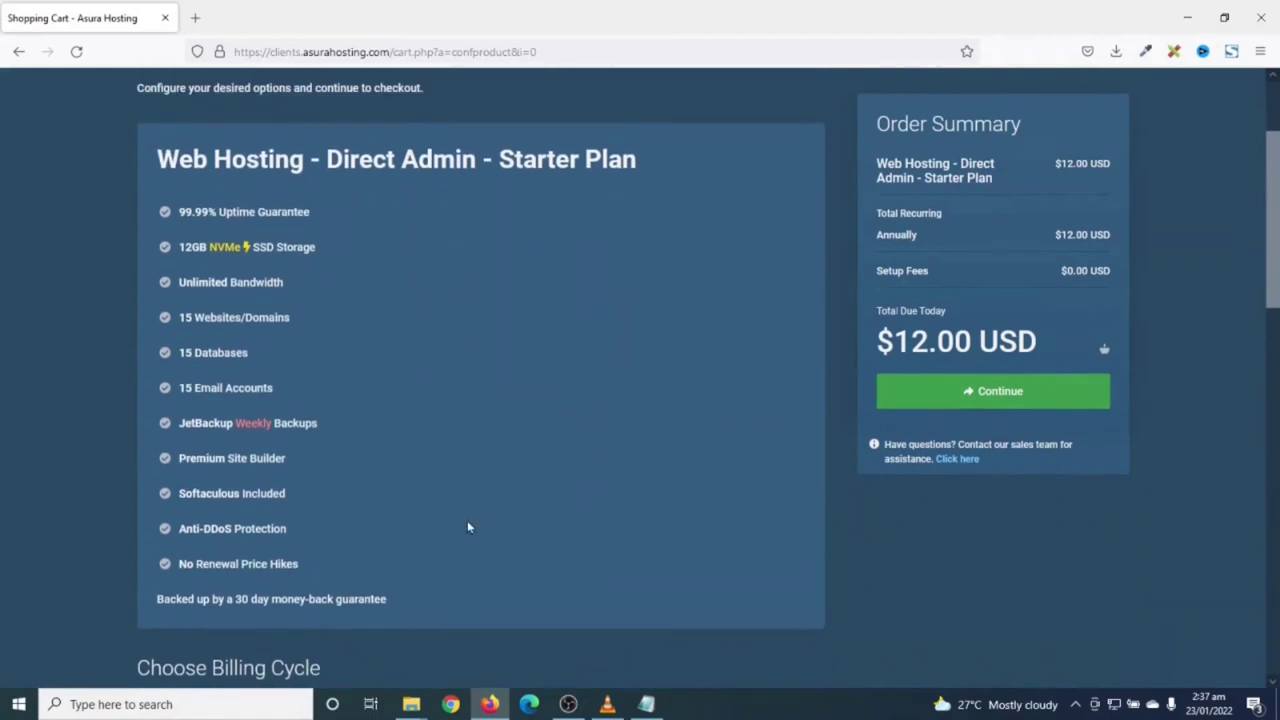
pyautogui.scroll(-3, 521, 402)
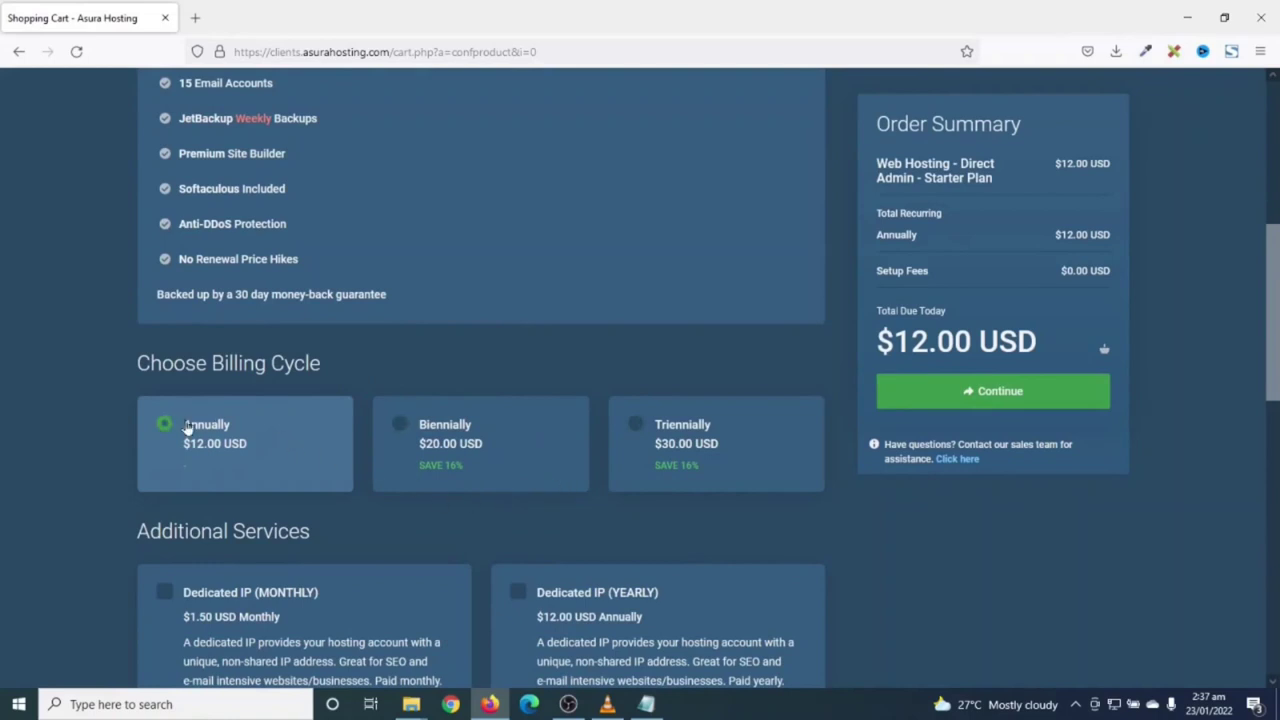
pyautogui.click(915, 390)
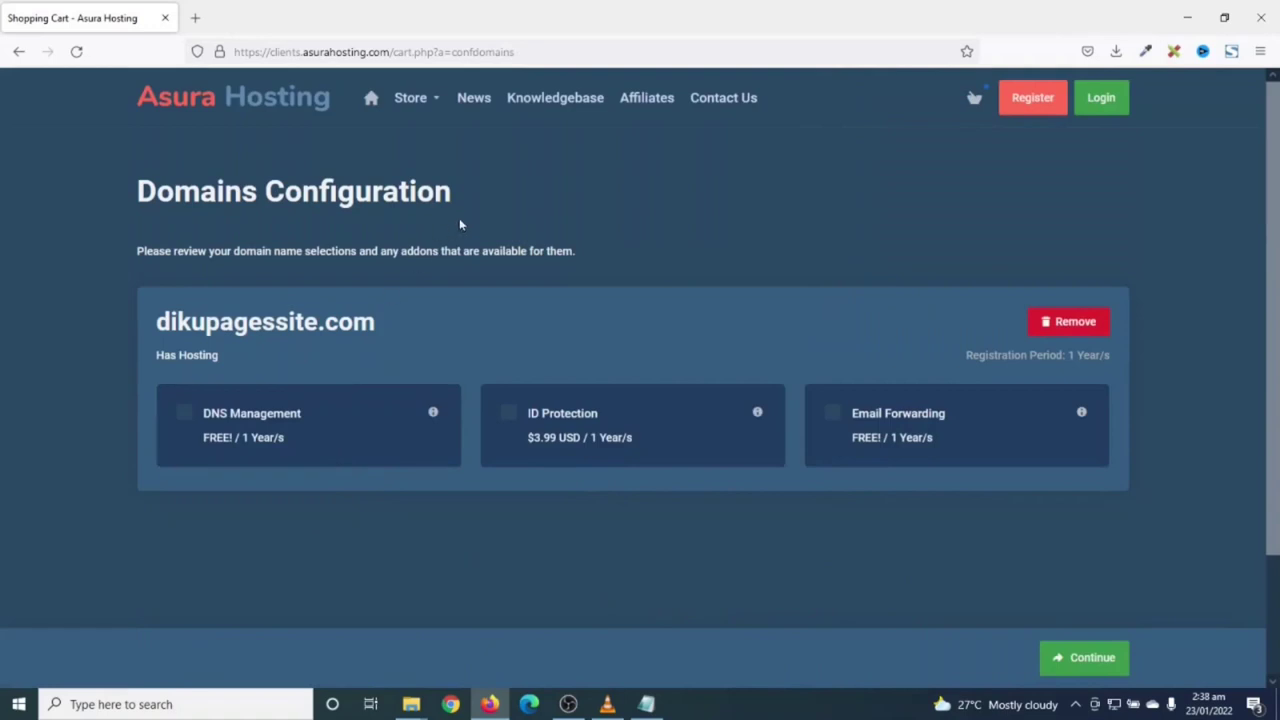
pyautogui.click(258, 425)
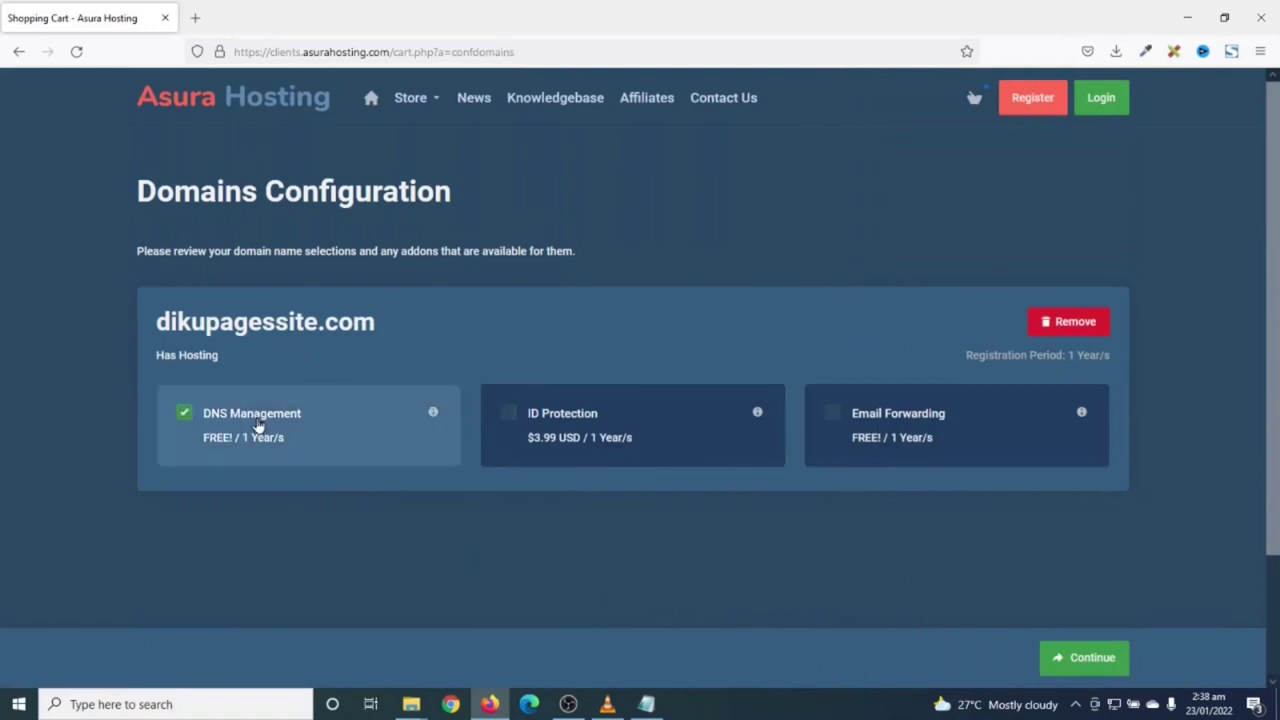
pyautogui.click(930, 423)
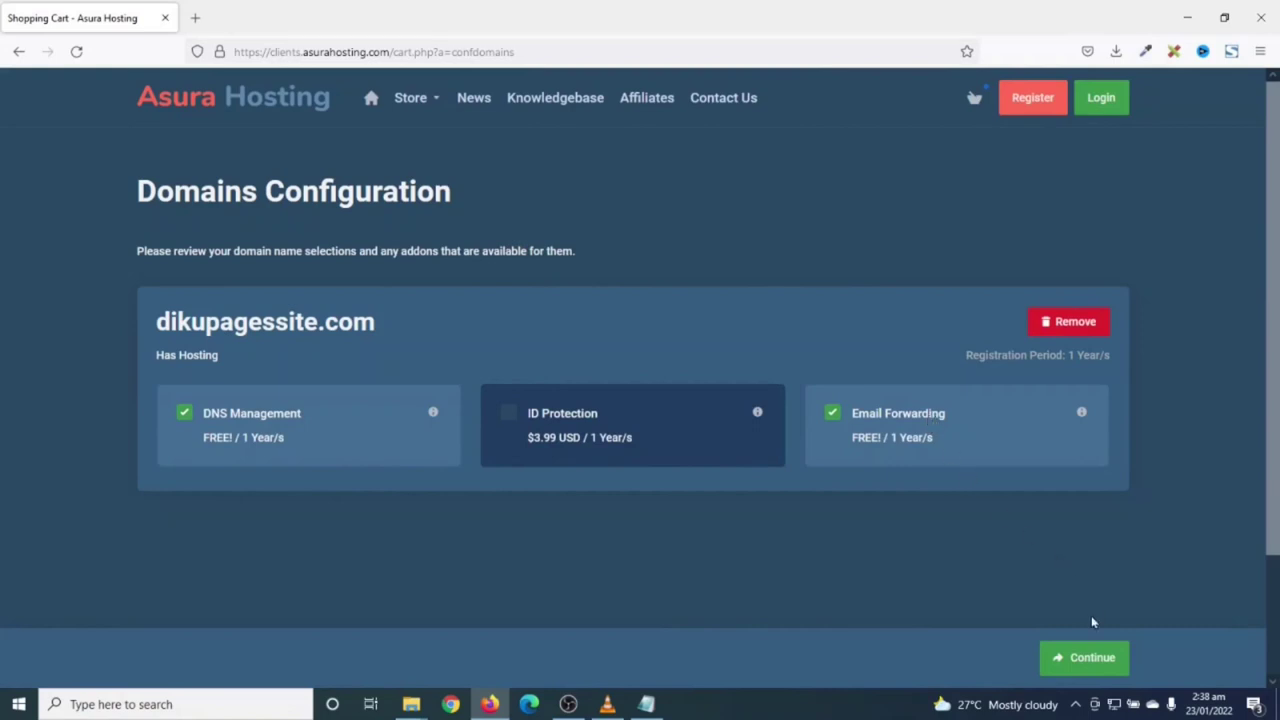
pyautogui.click(1086, 661)
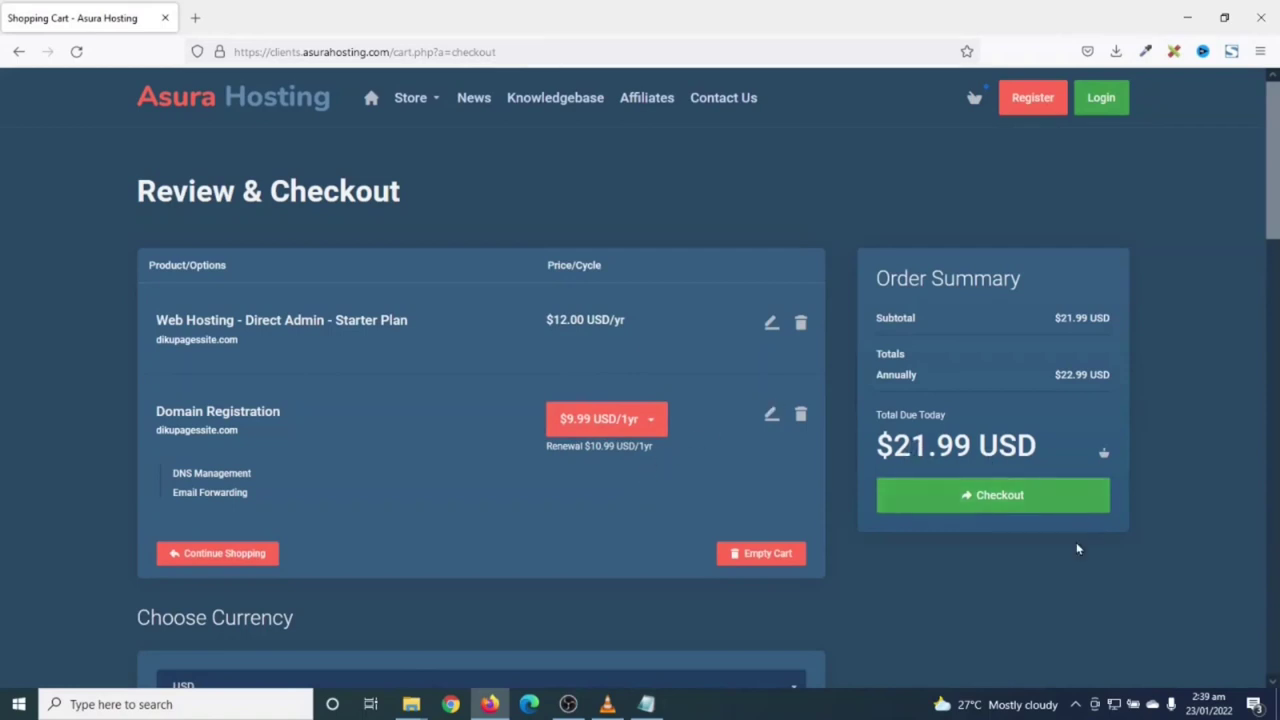
# Keep USD as the currency and submit the $21.99 order at checkout.
pyautogui.scroll(-2, 586, 522)
pyautogui.scroll(-3, 586, 522)
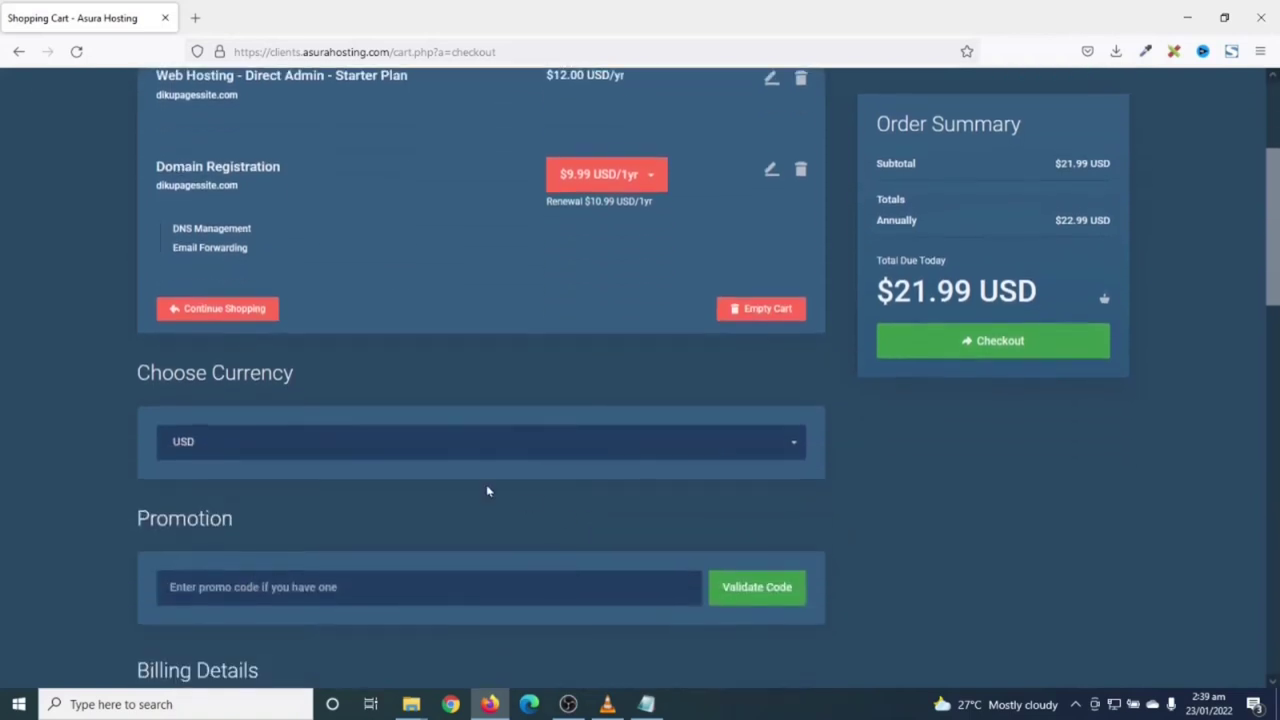
pyautogui.click(323, 447)
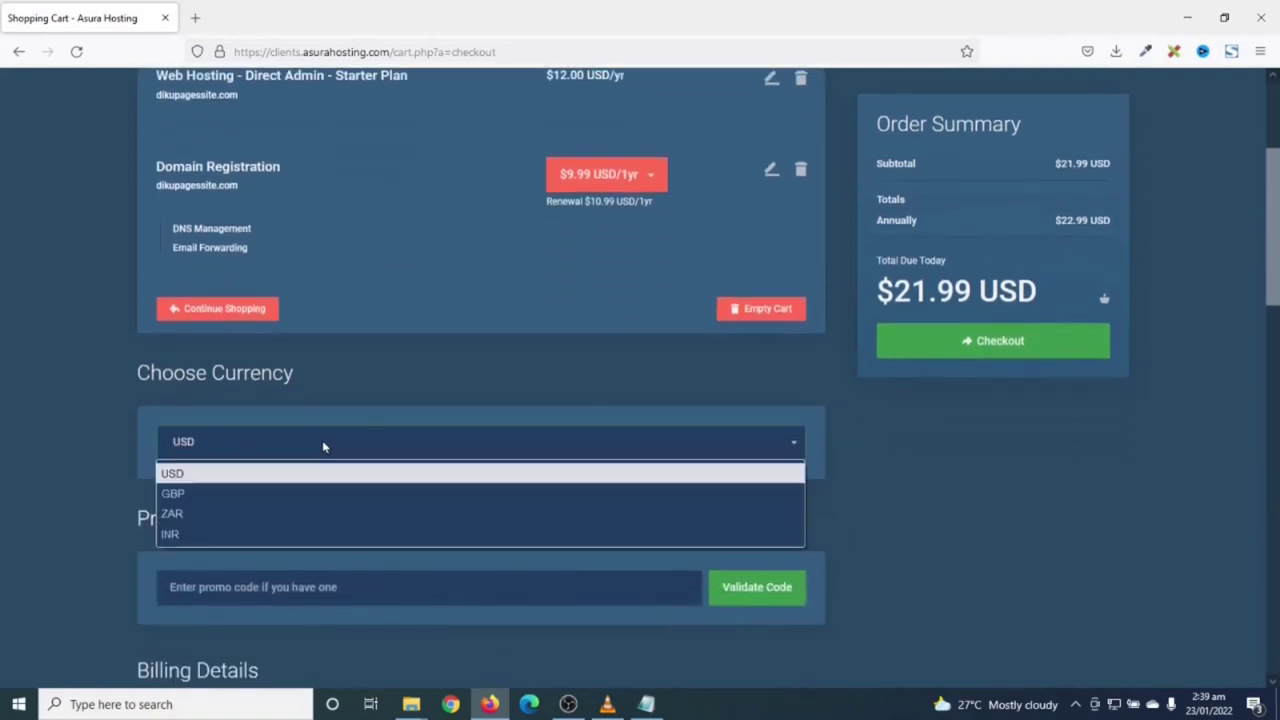
pyautogui.click(323, 447)
pyautogui.scroll(-2, 323, 443)
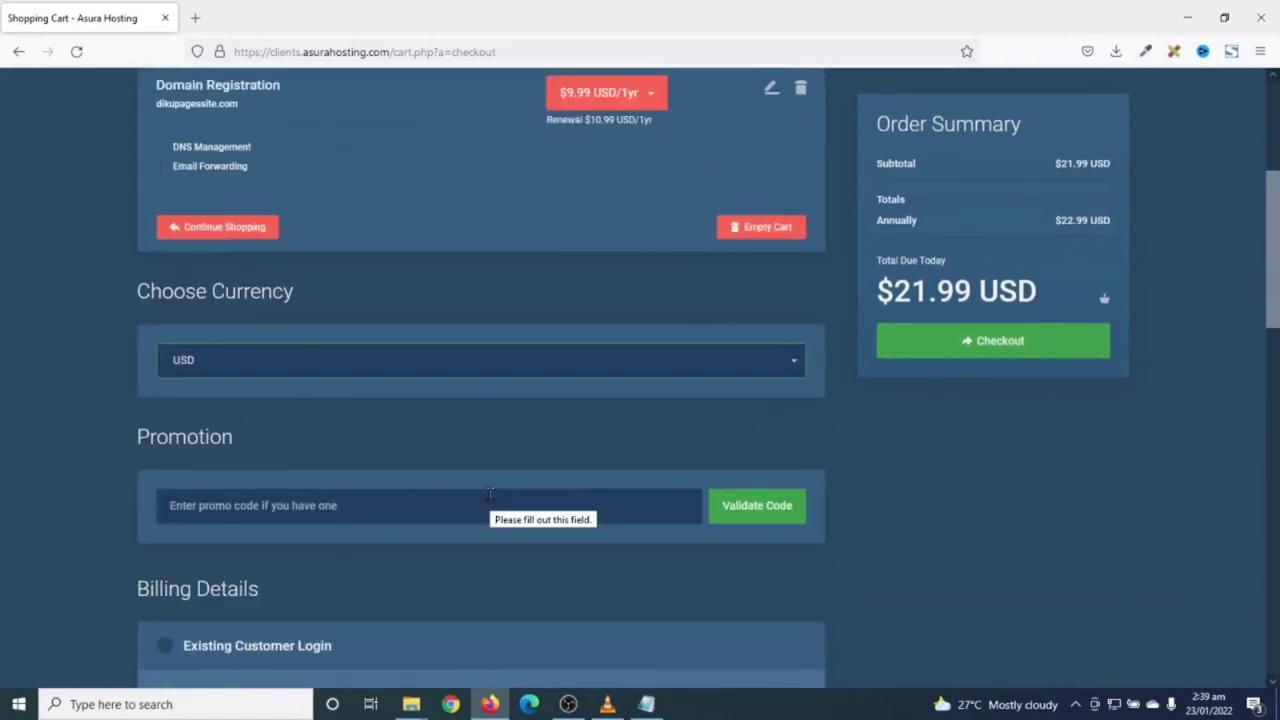
pyautogui.scroll(-6, 438, 450)
pyautogui.scroll(-3, 362, 390)
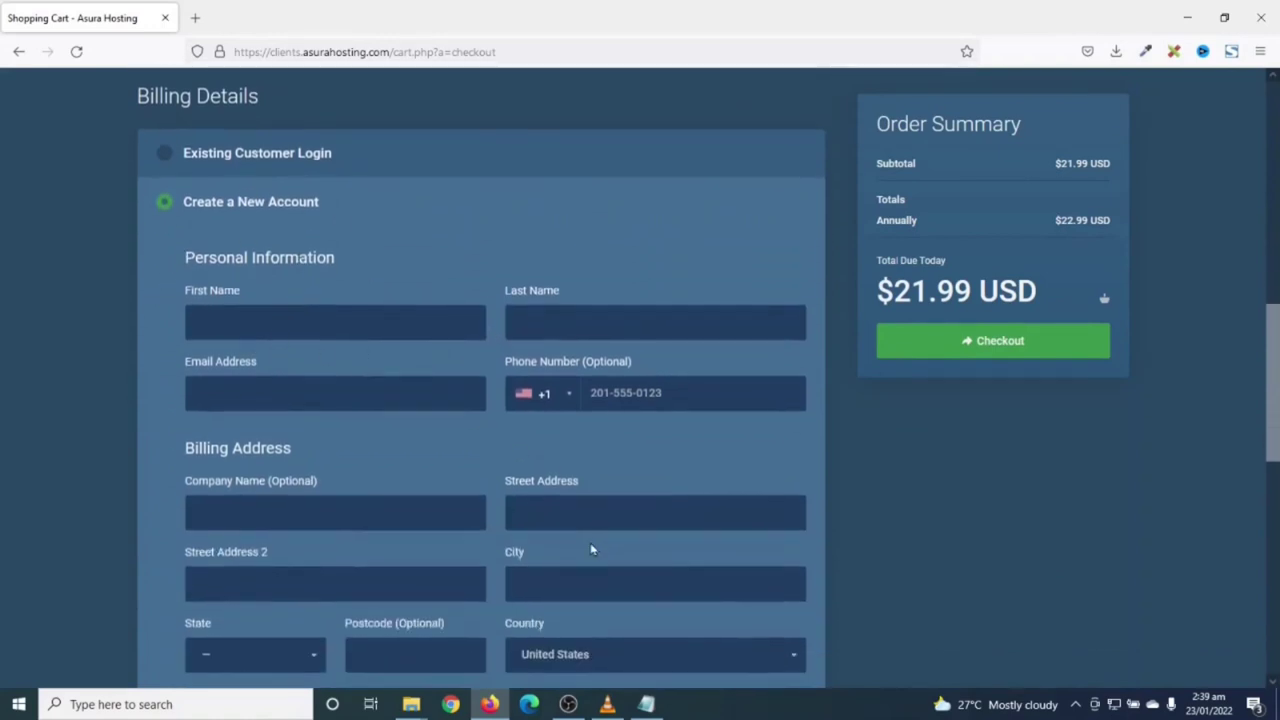
pyautogui.scroll(-5, 591, 550)
pyautogui.scroll(7, 299, 419)
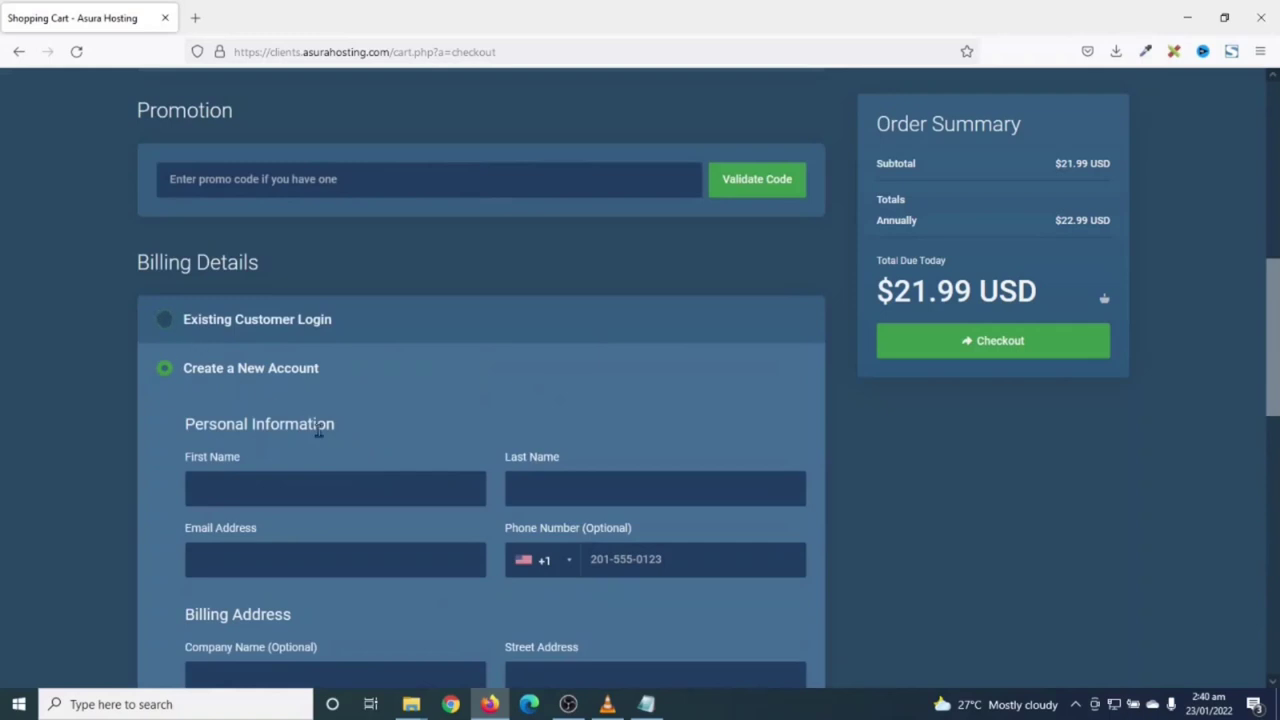
pyautogui.scroll(-6, 449, 520)
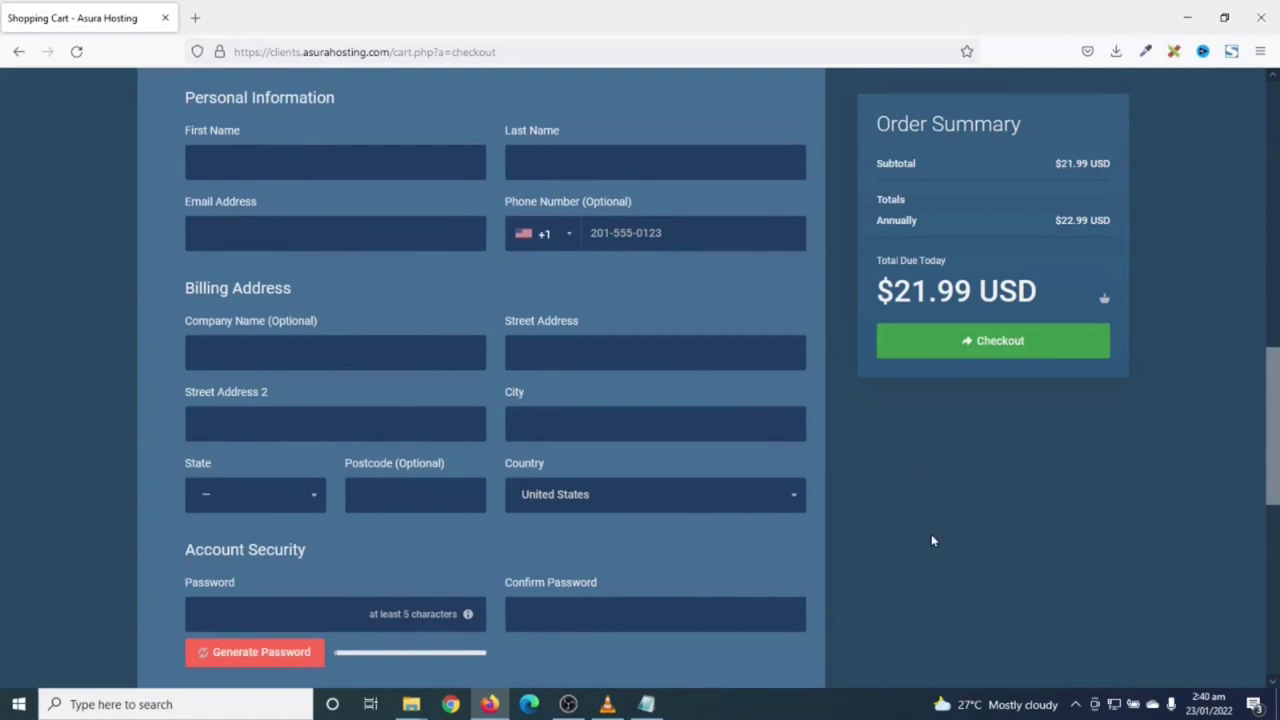
pyautogui.click(993, 342)
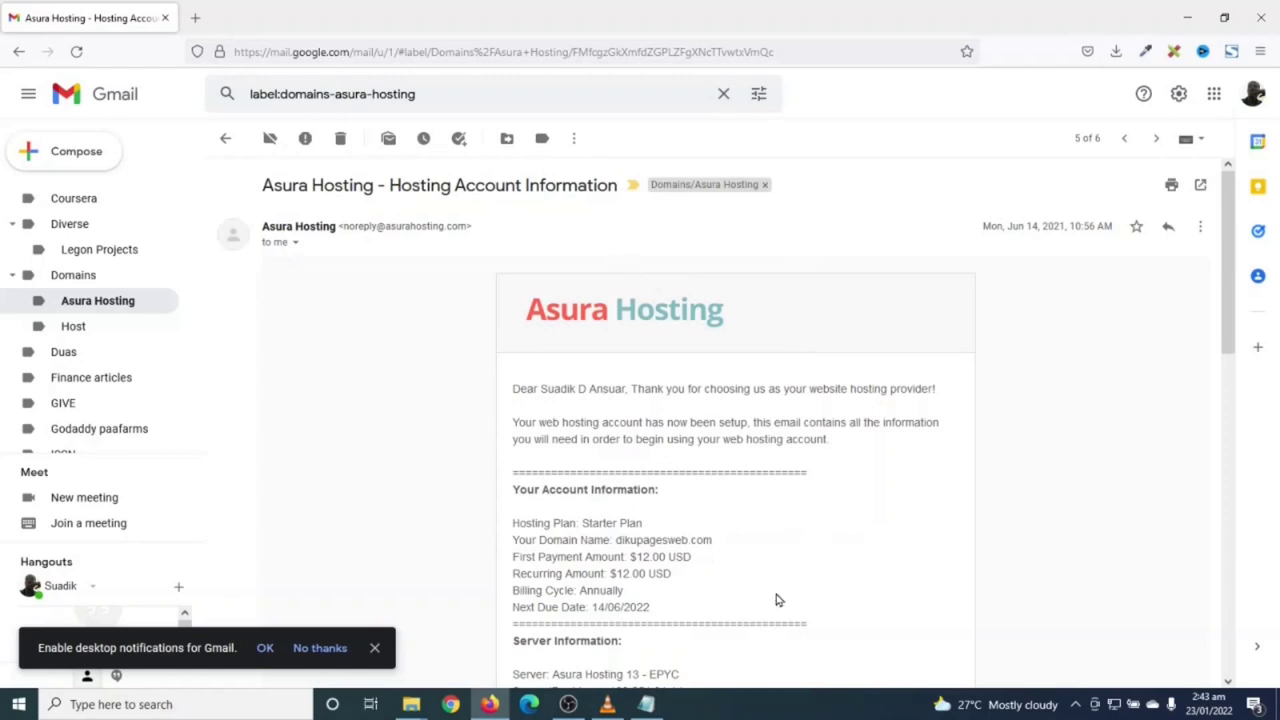
# Open the email's Server Login URL (s13.asurahosting.com:2222) in a new tab and switch to it.
pyautogui.scroll(-5, 735, 420)
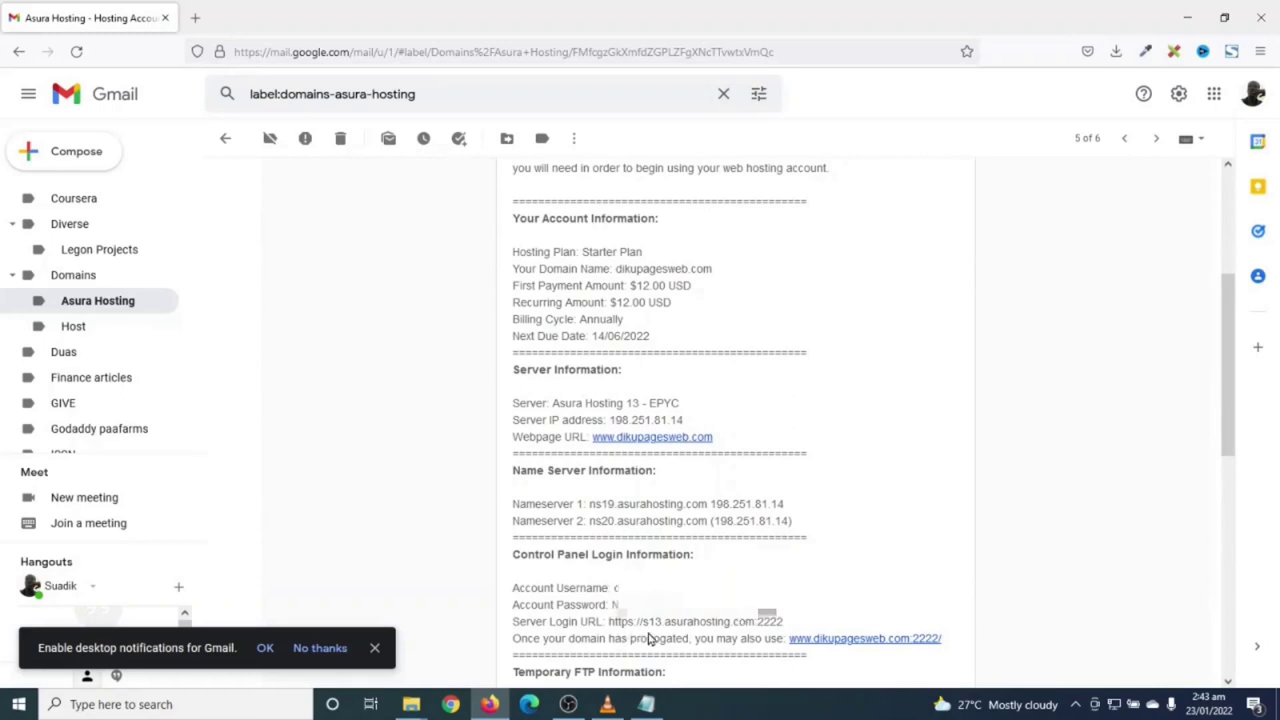
pyautogui.moveTo(608, 621); pyautogui.dragTo(785, 635)
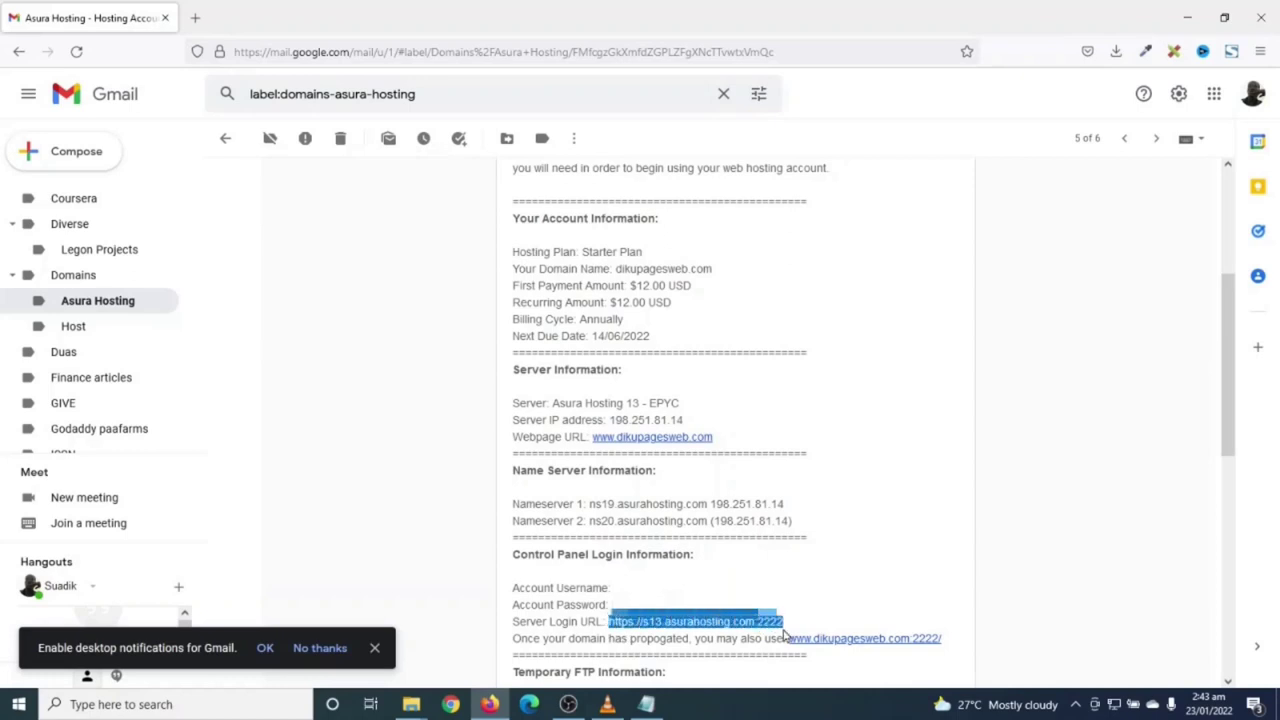
pyautogui.rightClick(743, 630)
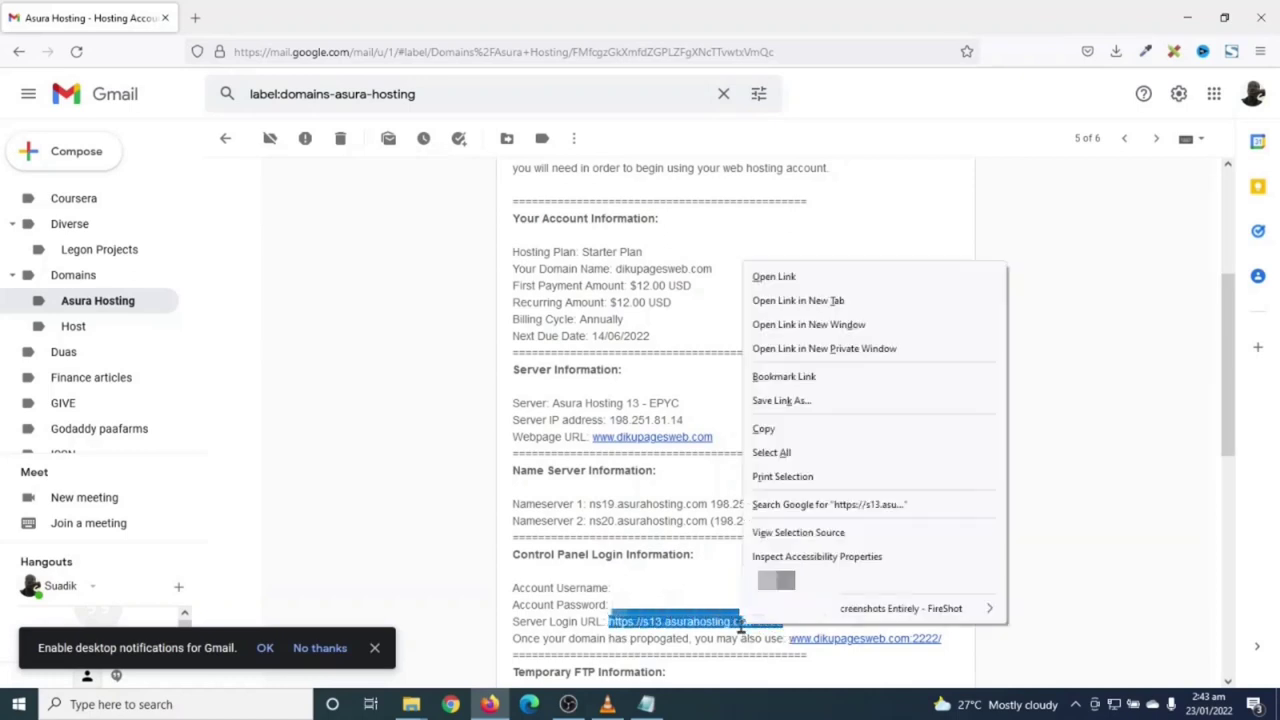
pyautogui.click(804, 300)
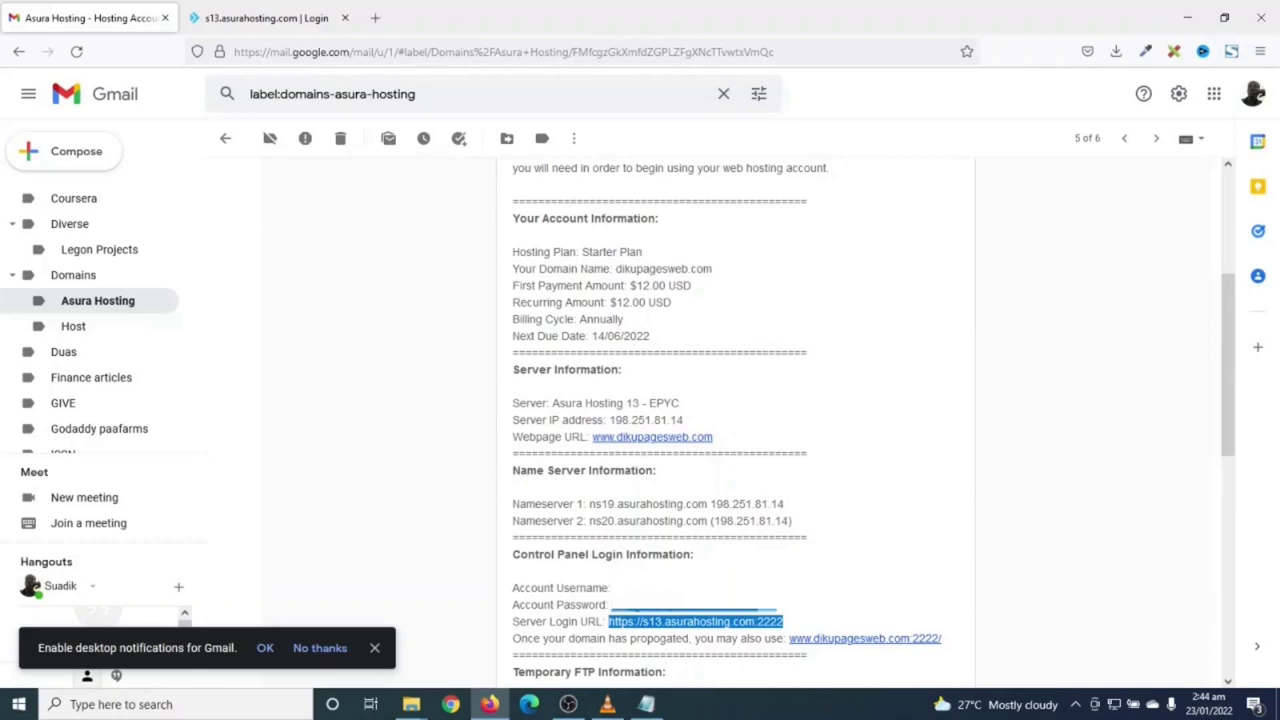
pyautogui.hotkey('ctrl', 'Tab')
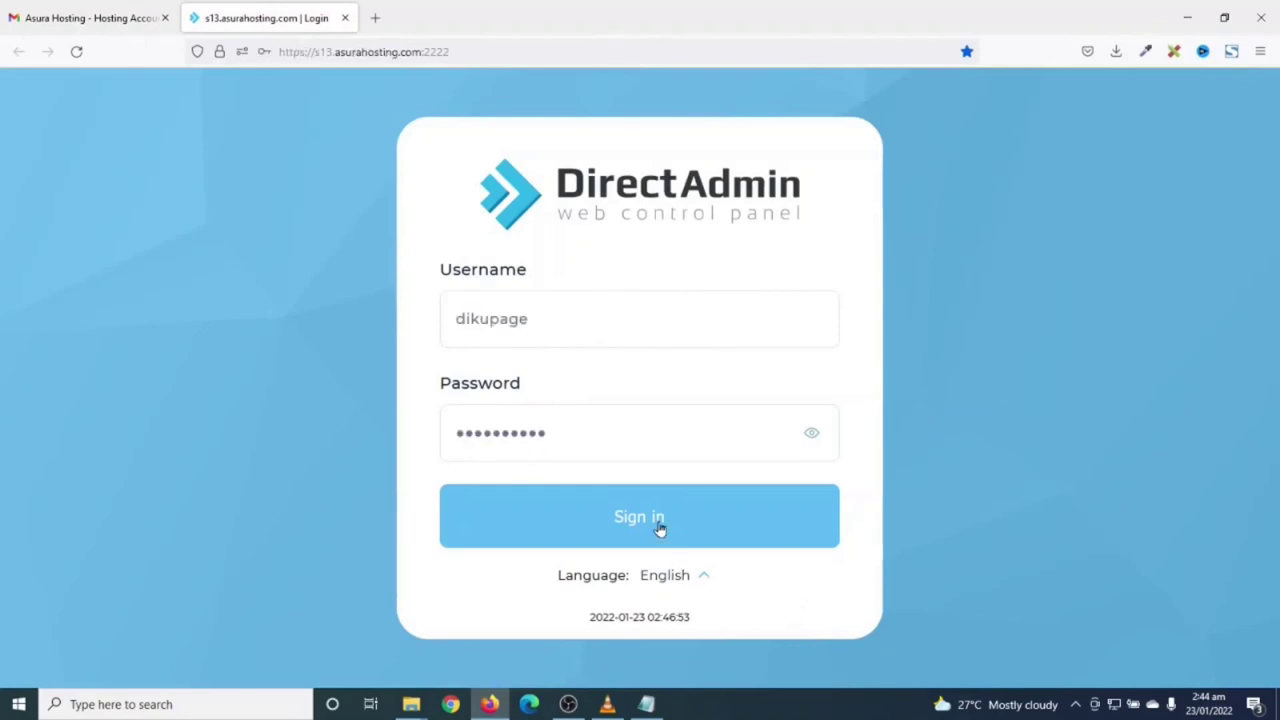
# Sign in to DirectAdmin and search the dashboard for 'softac'.
pyautogui.click(659, 526)
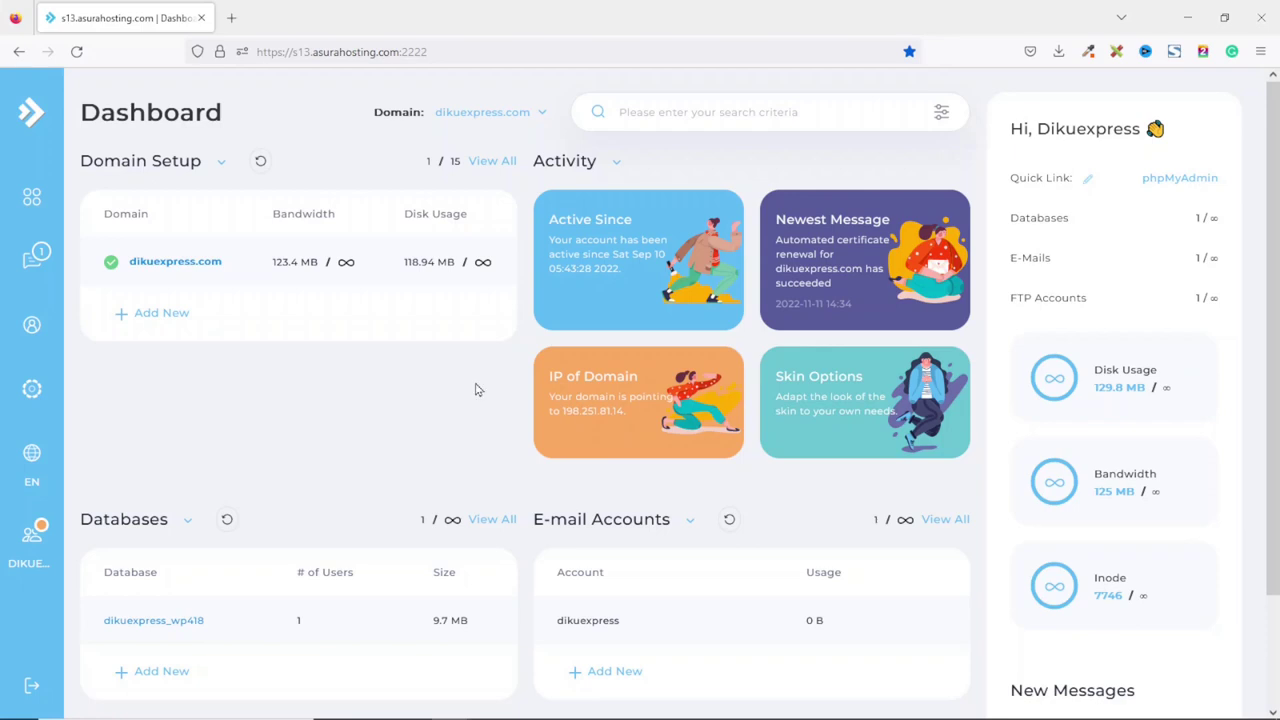
pyautogui.click(692, 105)
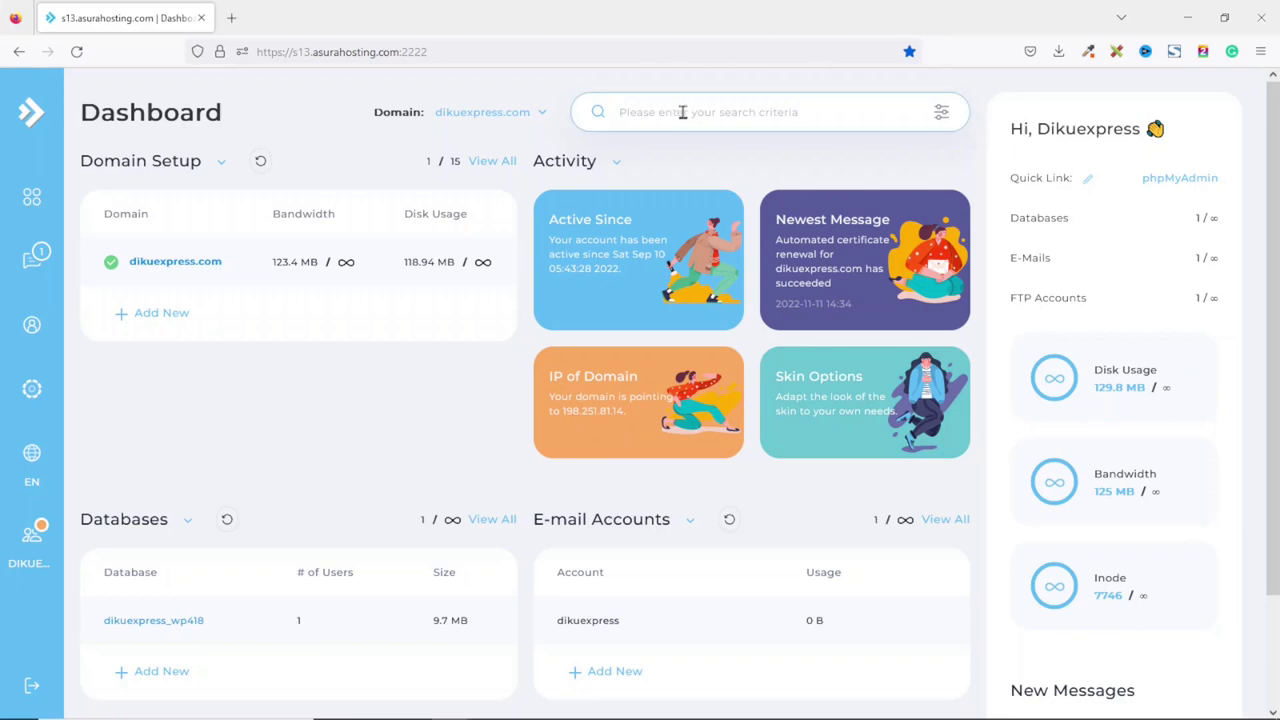
pyautogui.write('softac')
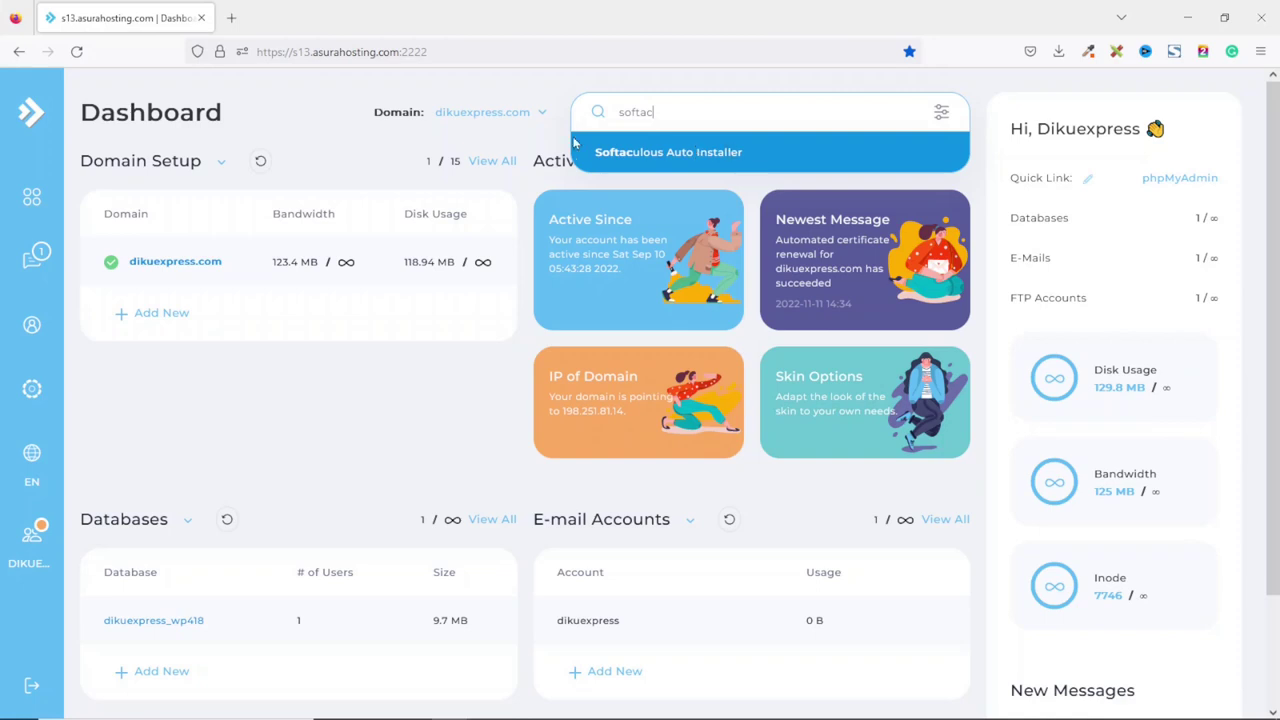
# Open Softaculous and start the WordPress installer from the Blogs category.
pyautogui.click(643, 152)
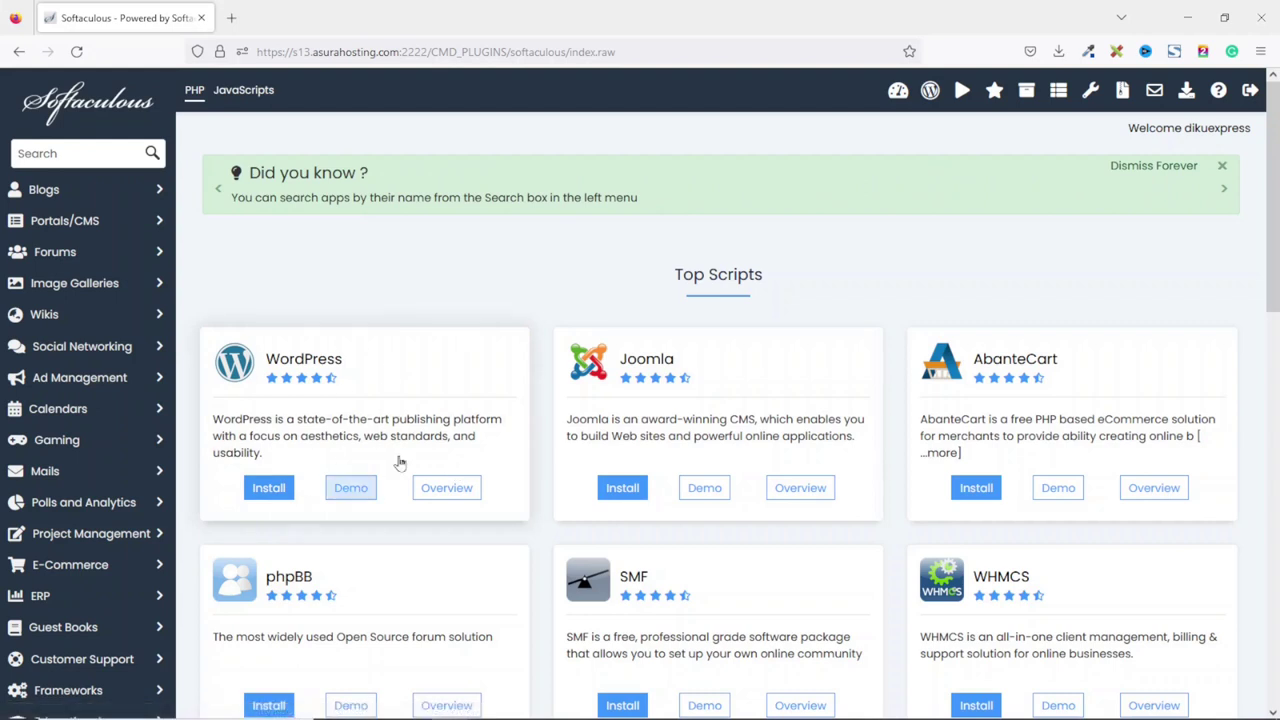
pyautogui.click(72, 194)
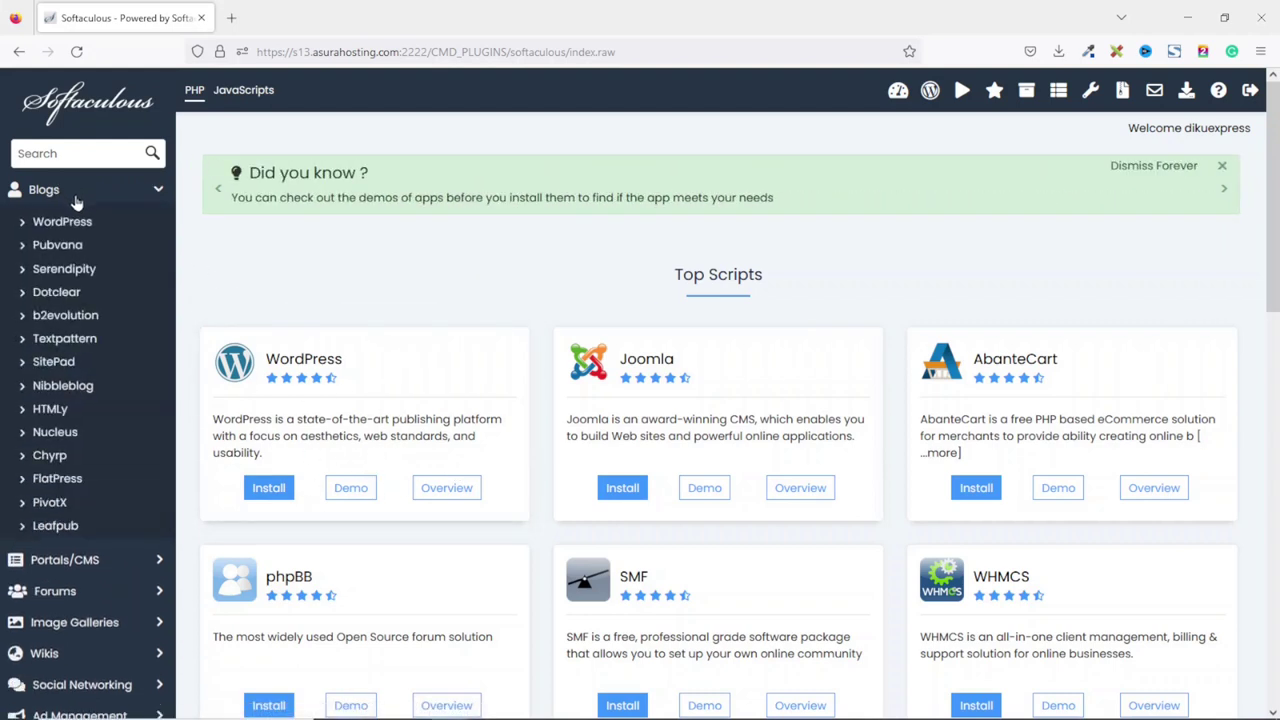
pyautogui.click(78, 229)
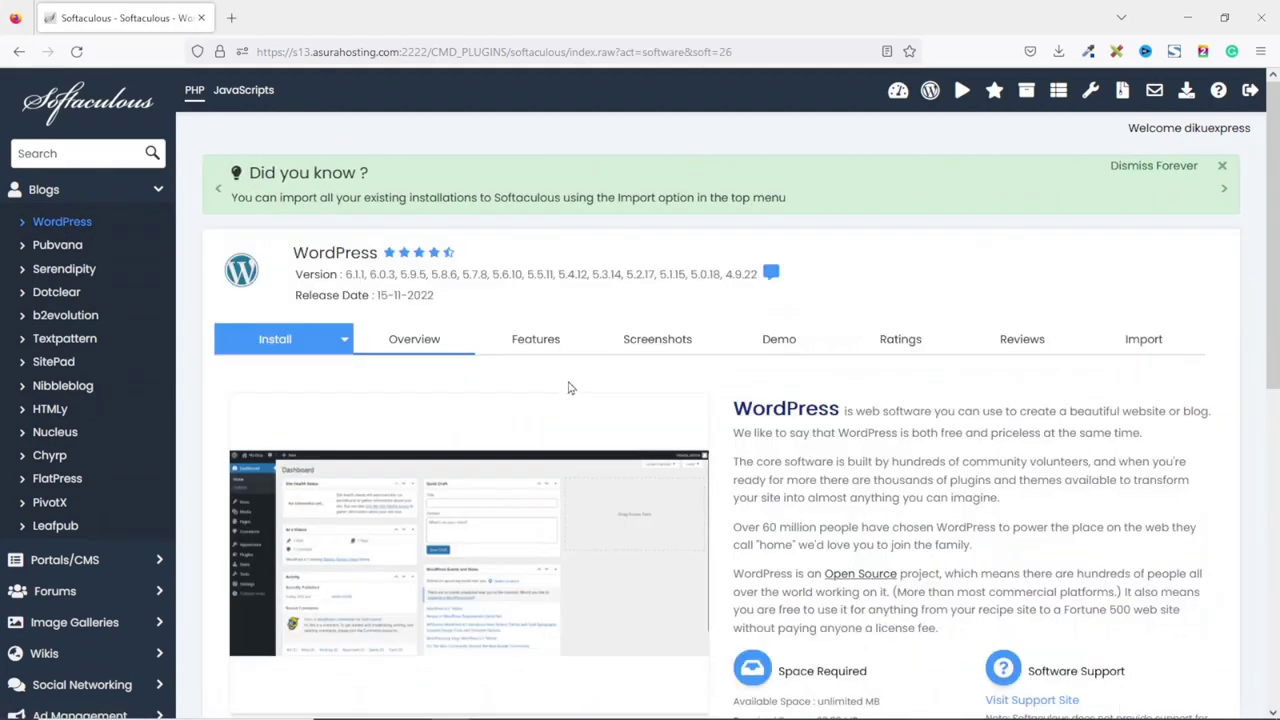
pyautogui.scroll(-2, 569, 388)
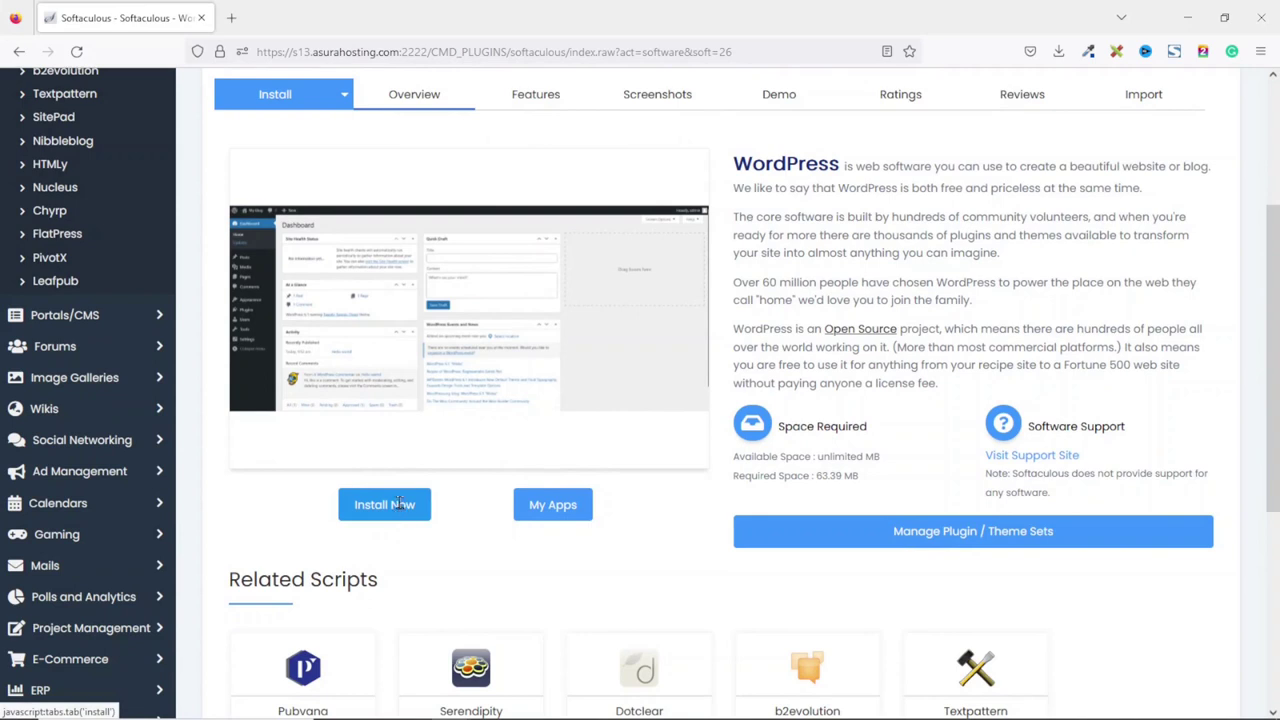
pyautogui.click(399, 504)
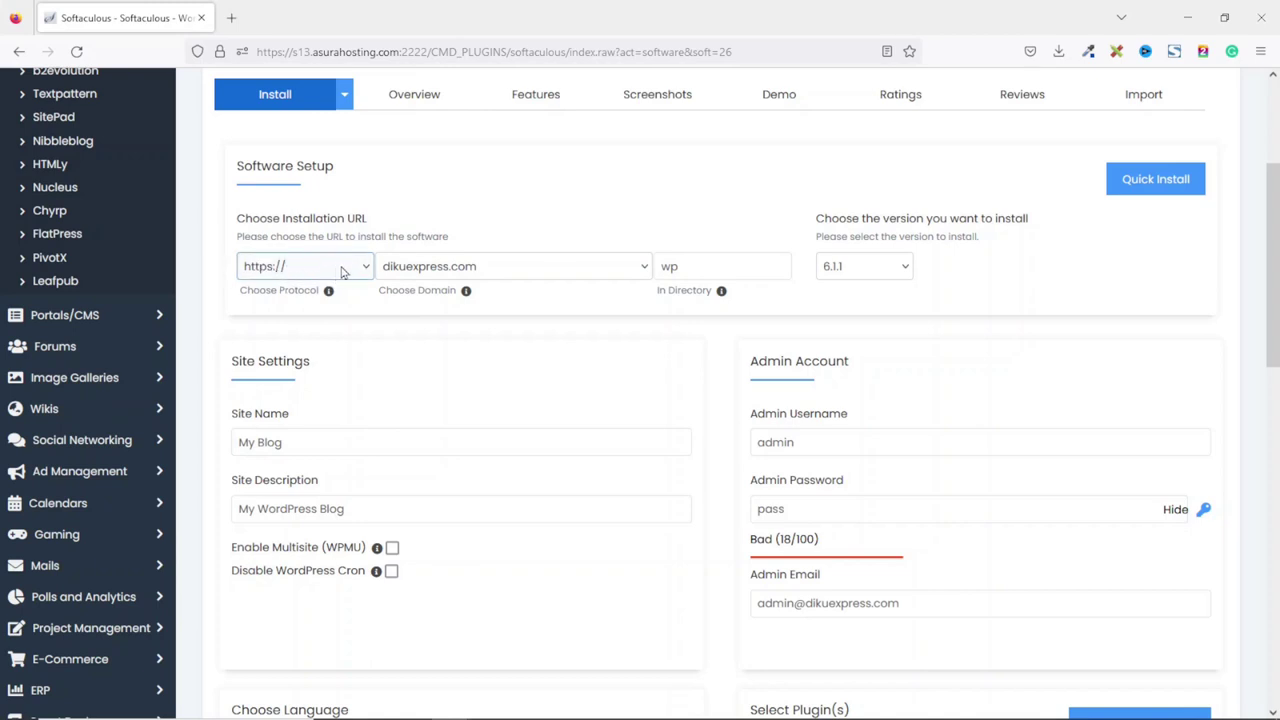
pyautogui.click(343, 272)
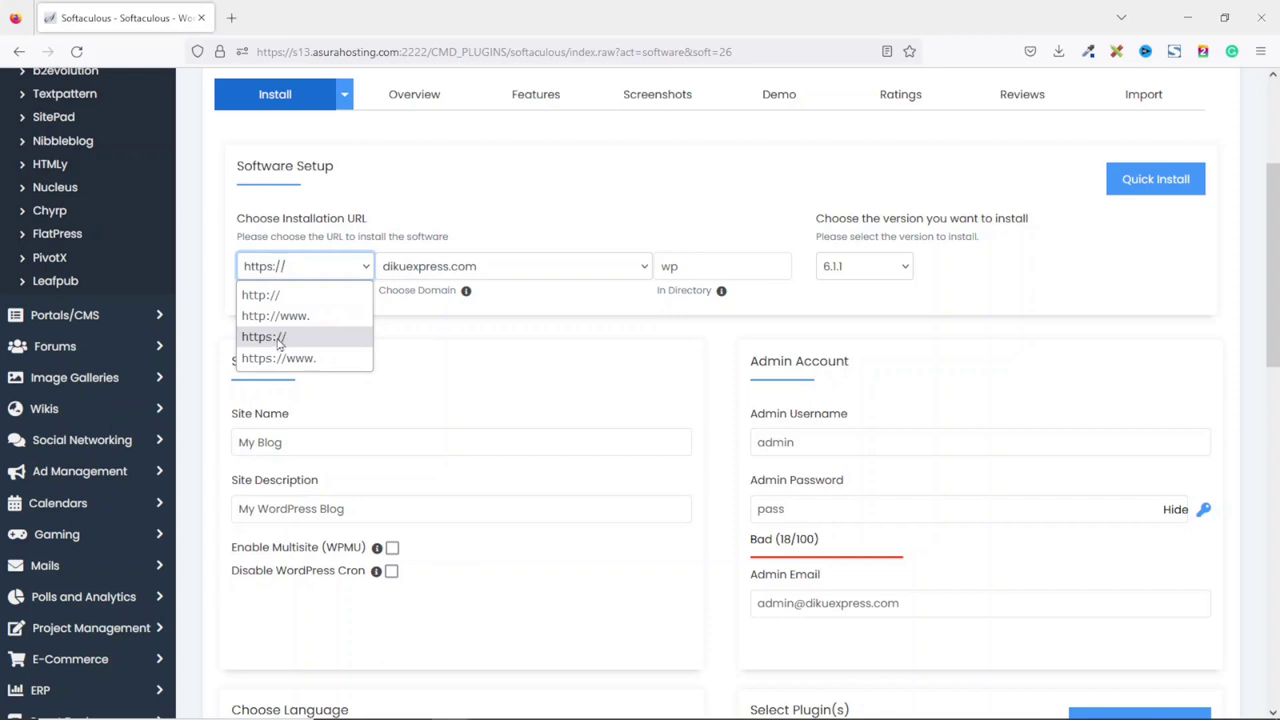
pyautogui.click(279, 341)
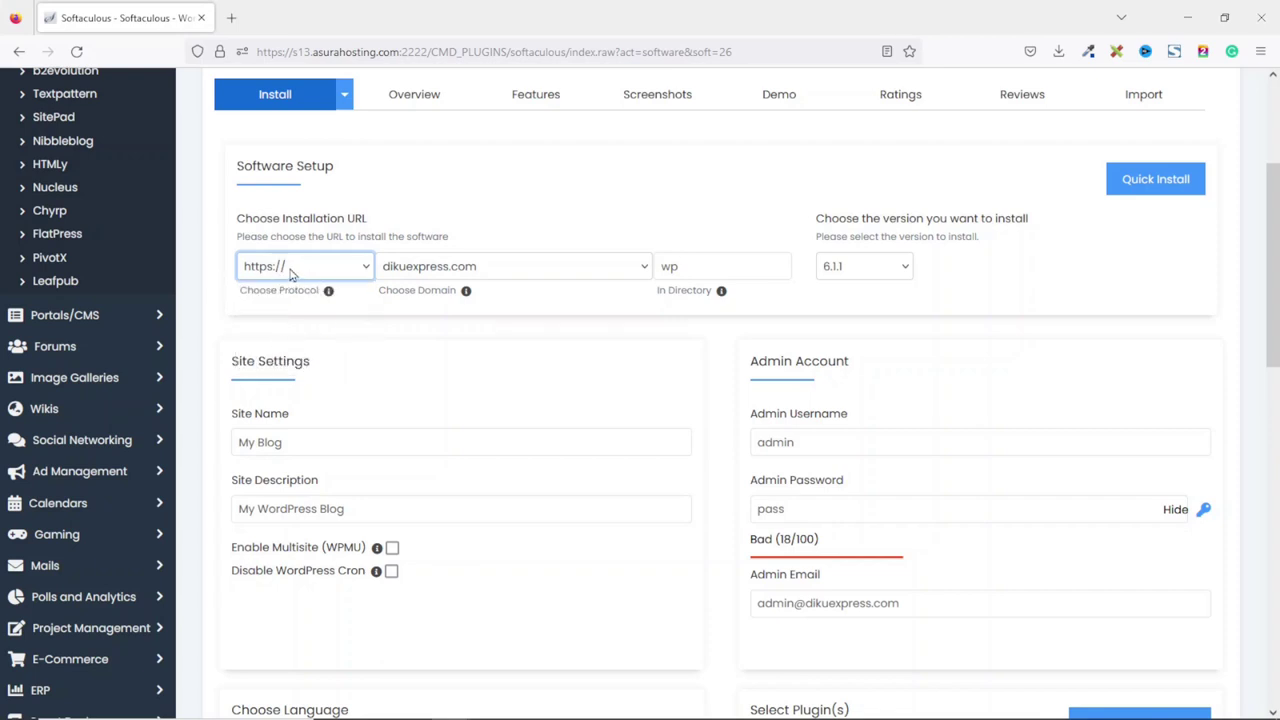
pyautogui.click(505, 268)
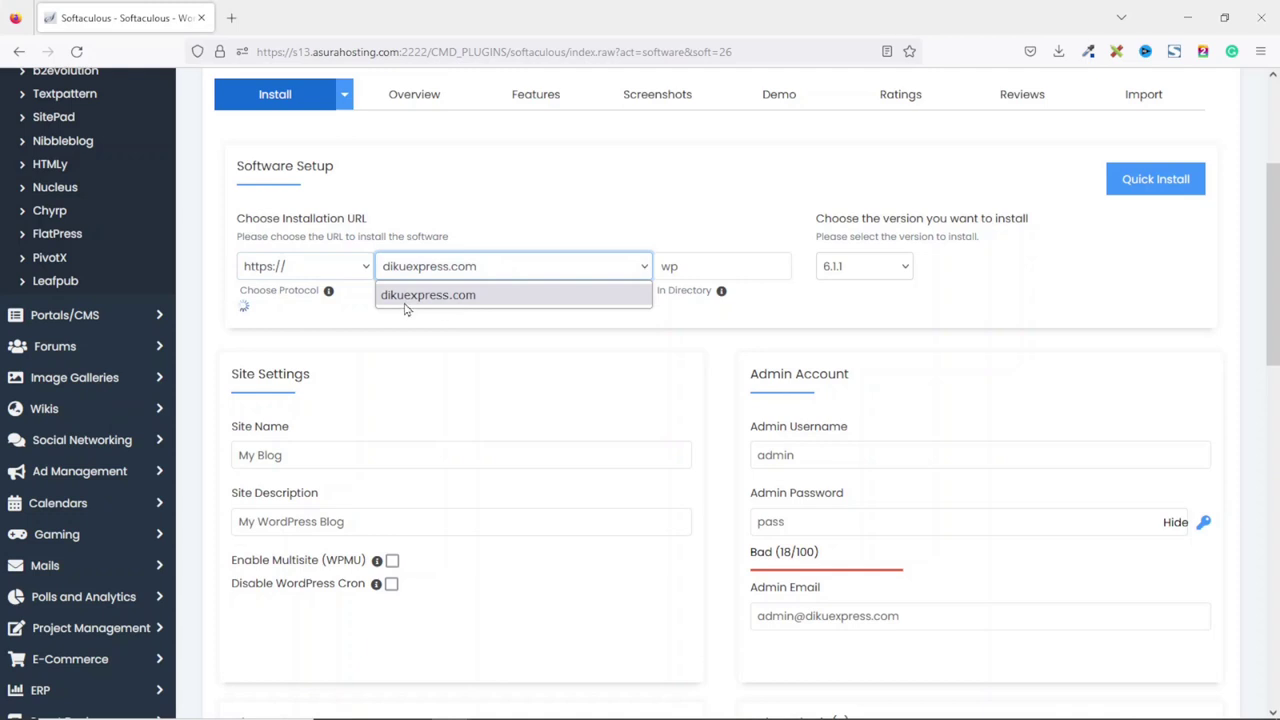
pyautogui.click(520, 268)
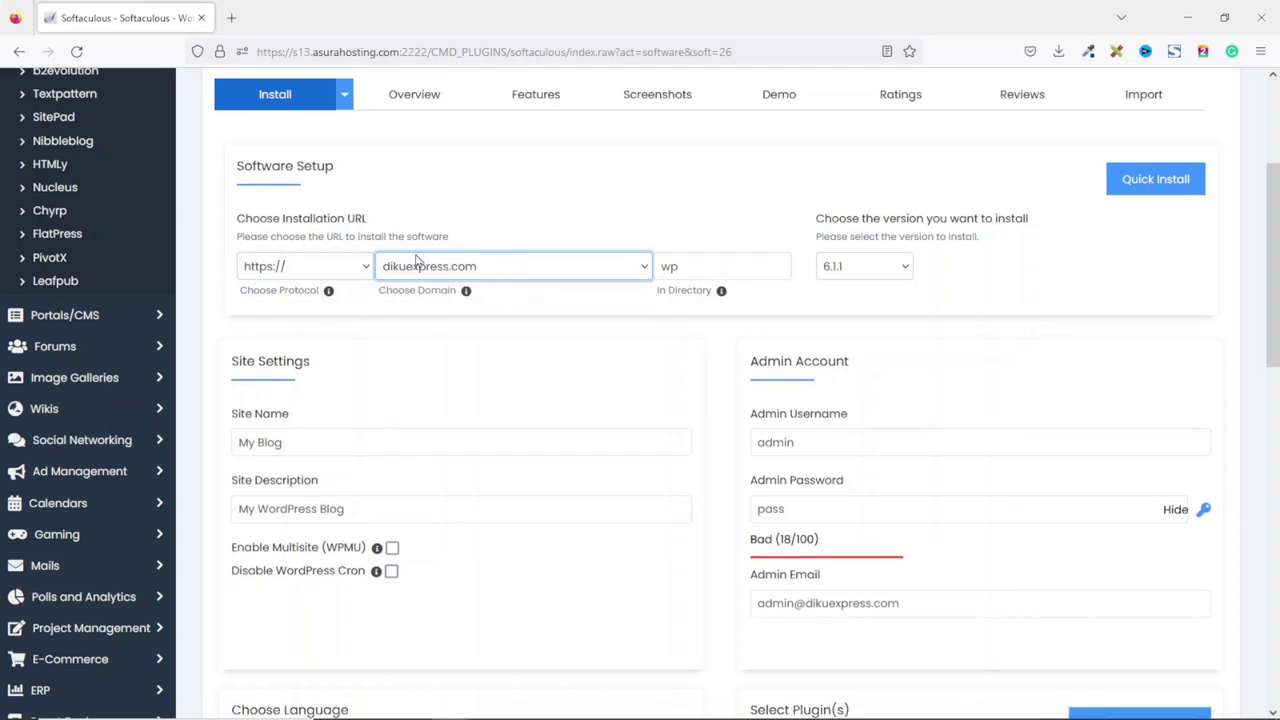
pyautogui.click(689, 266)
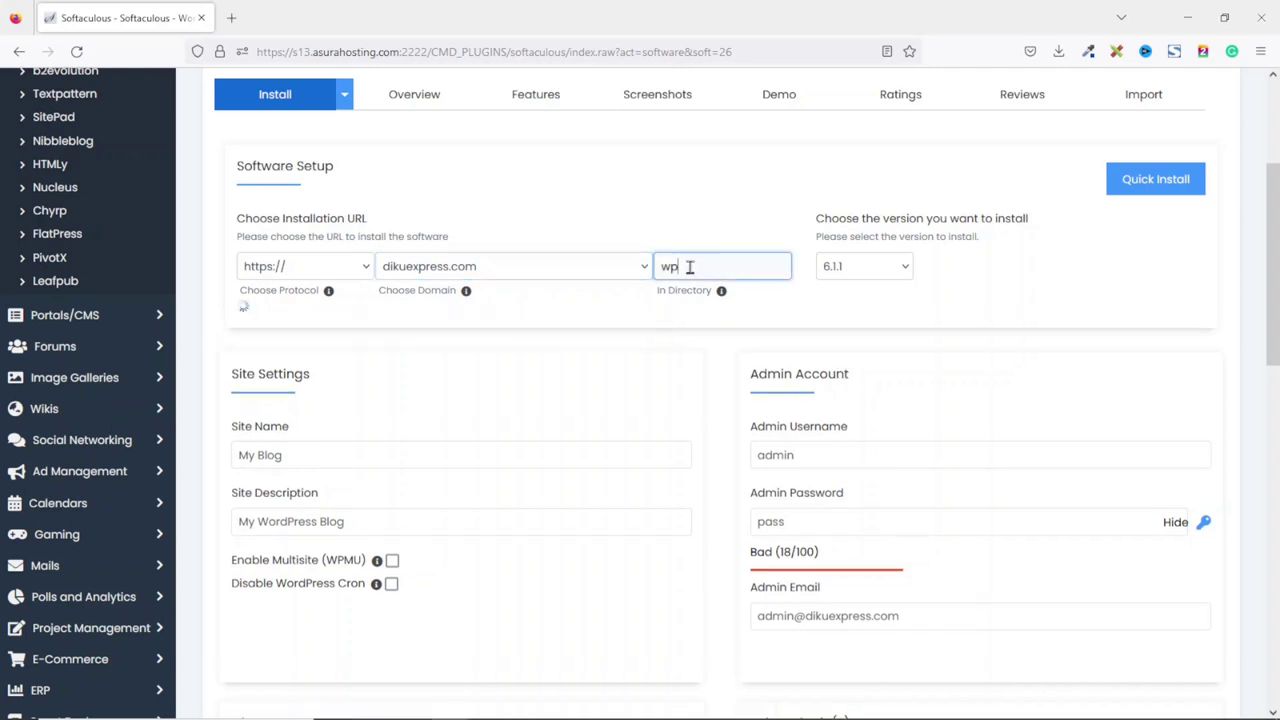
pyautogui.press('BackSpace')
pyautogui.press('BackSpace')
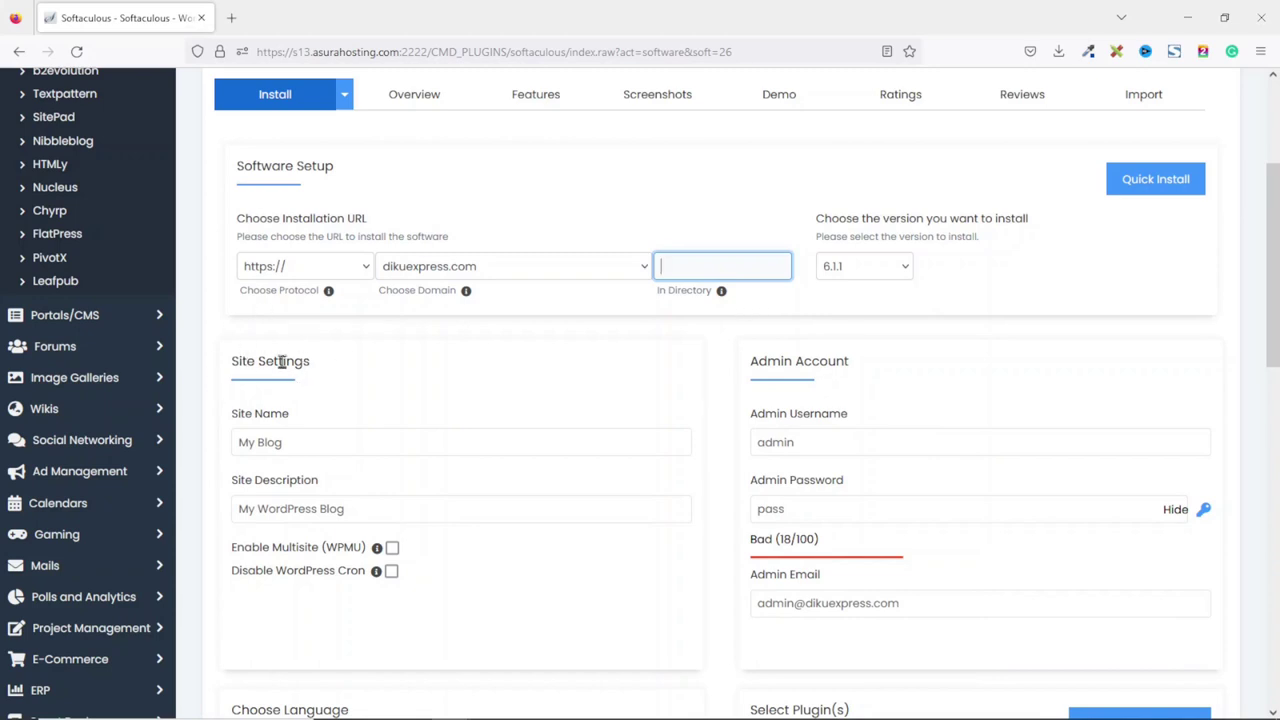
pyautogui.click(307, 444)
pyautogui.moveTo(307, 444); pyautogui.dragTo(223, 440)
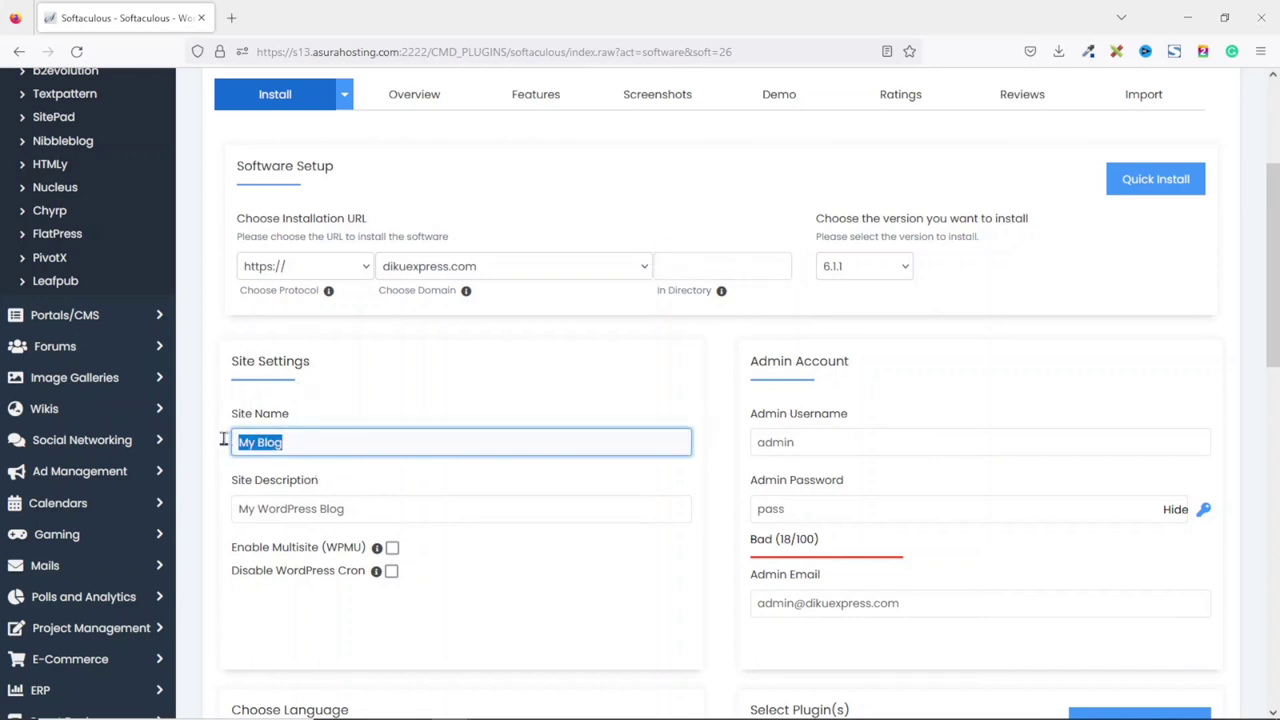
# Select the site description text and replace the default admin username with a custom one.
pyautogui.click(369, 508)
pyautogui.moveTo(369, 508); pyautogui.dragTo(230, 513)
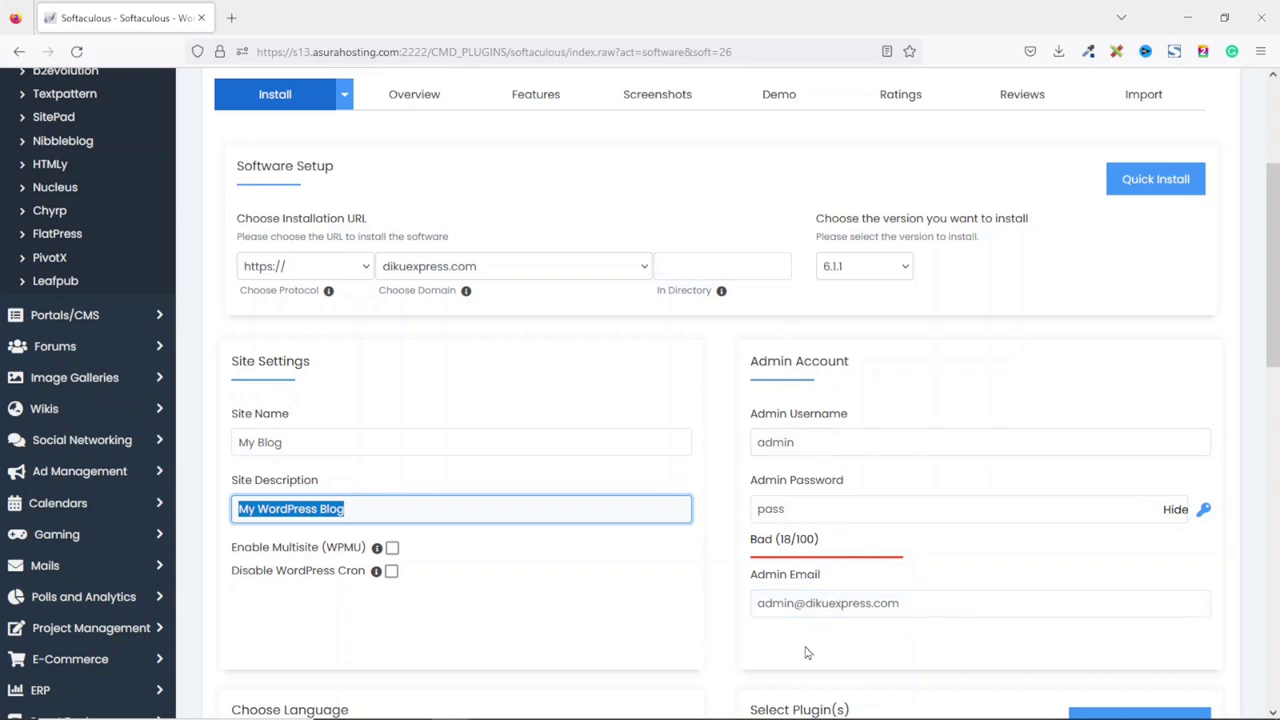
pyautogui.doubleClick(849, 442)
pyautogui.write('Sua')
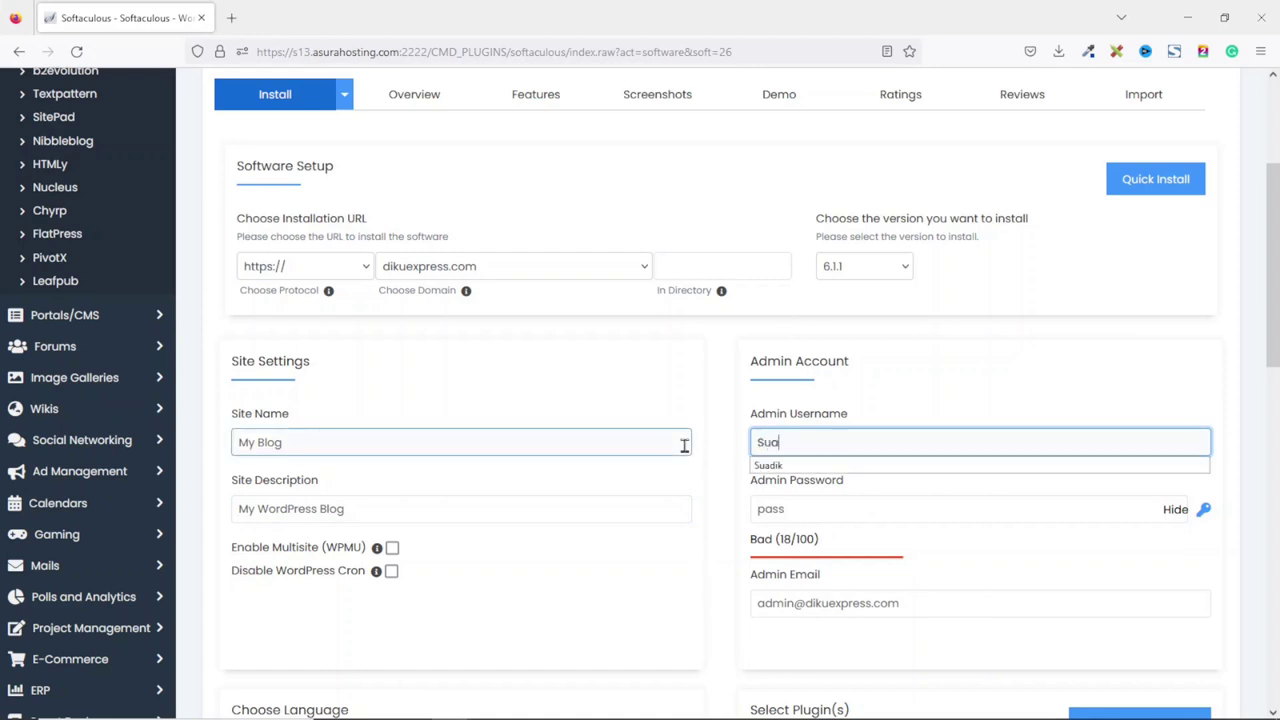
pyautogui.write('dik')
# Paste a strong admin password and fill the admin e-mail from a saved suggestion.
pyautogui.press('Tab')
pyautogui.click(1175, 509)
pyautogui.hotkey('ctrl', 'v')
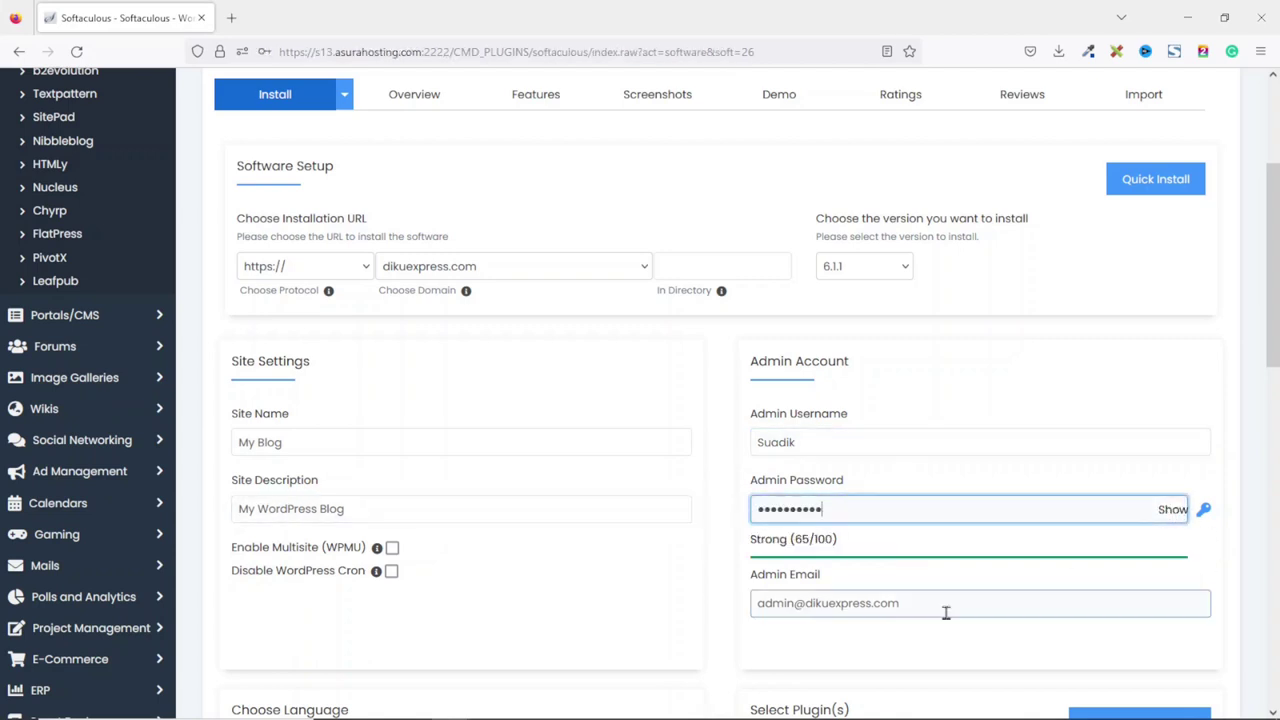
pyautogui.moveTo(943, 607); pyautogui.dragTo(700, 594)
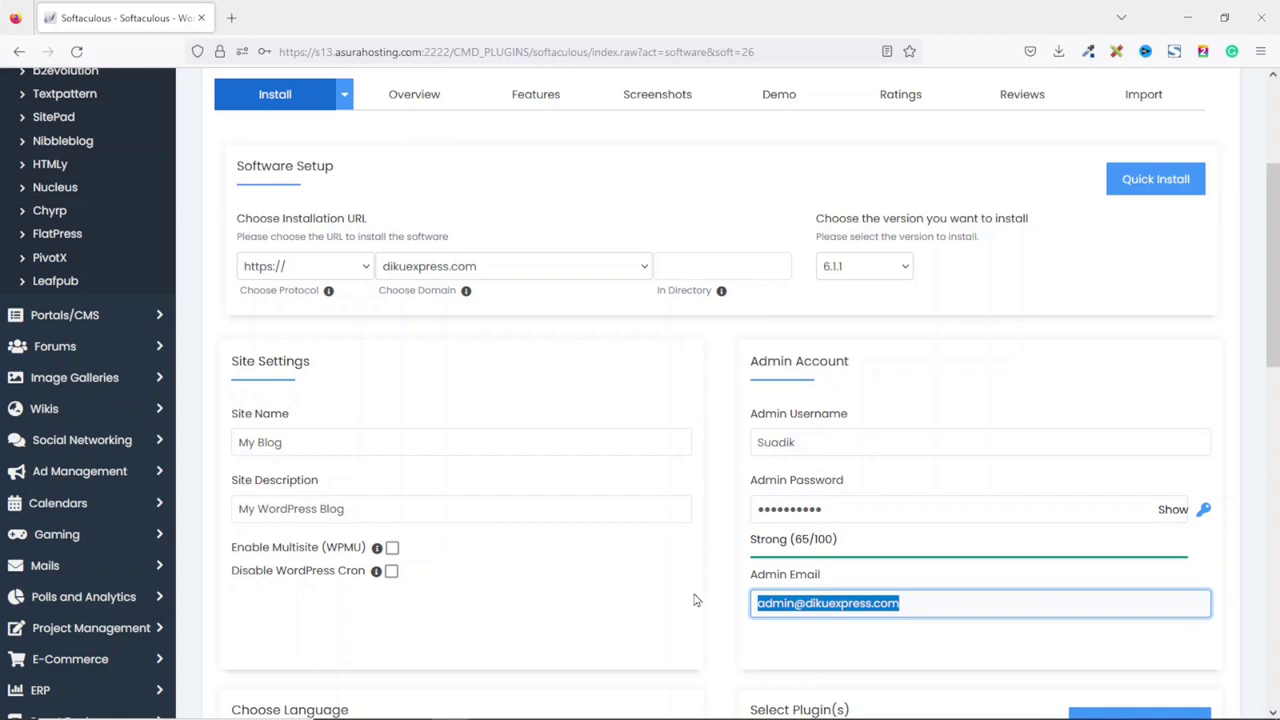
pyautogui.write('da')
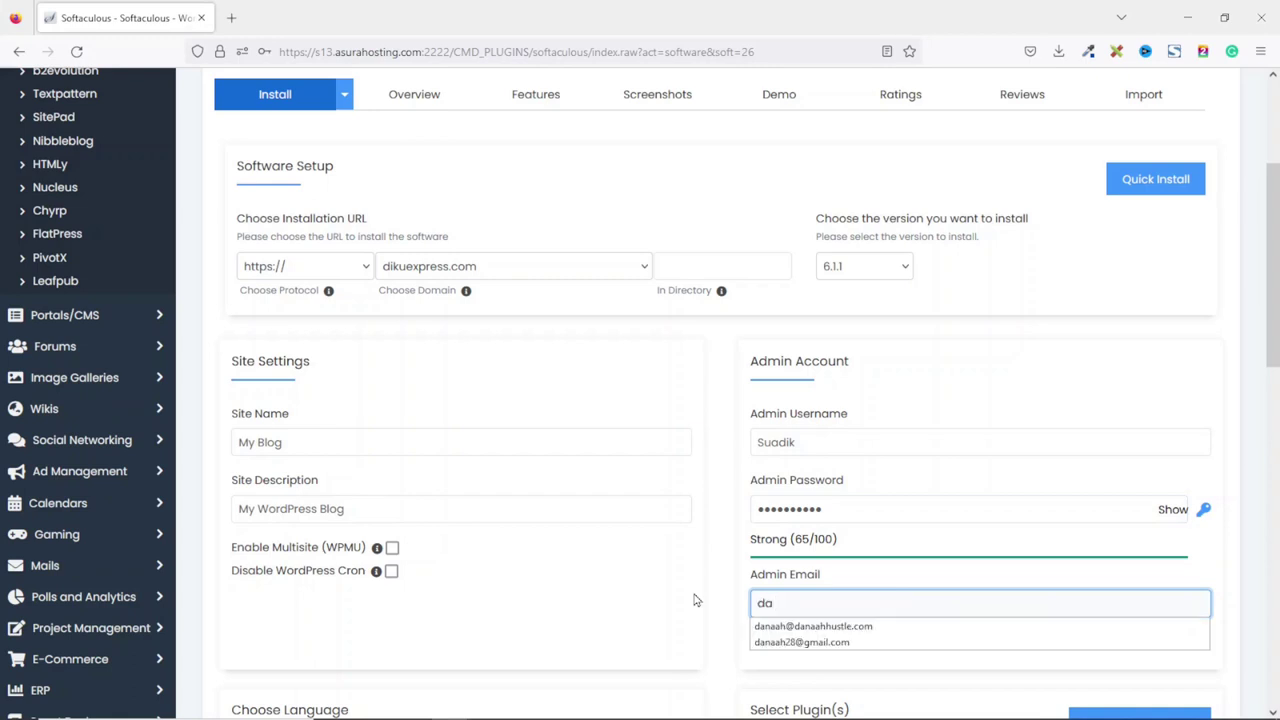
pyautogui.click(830, 642)
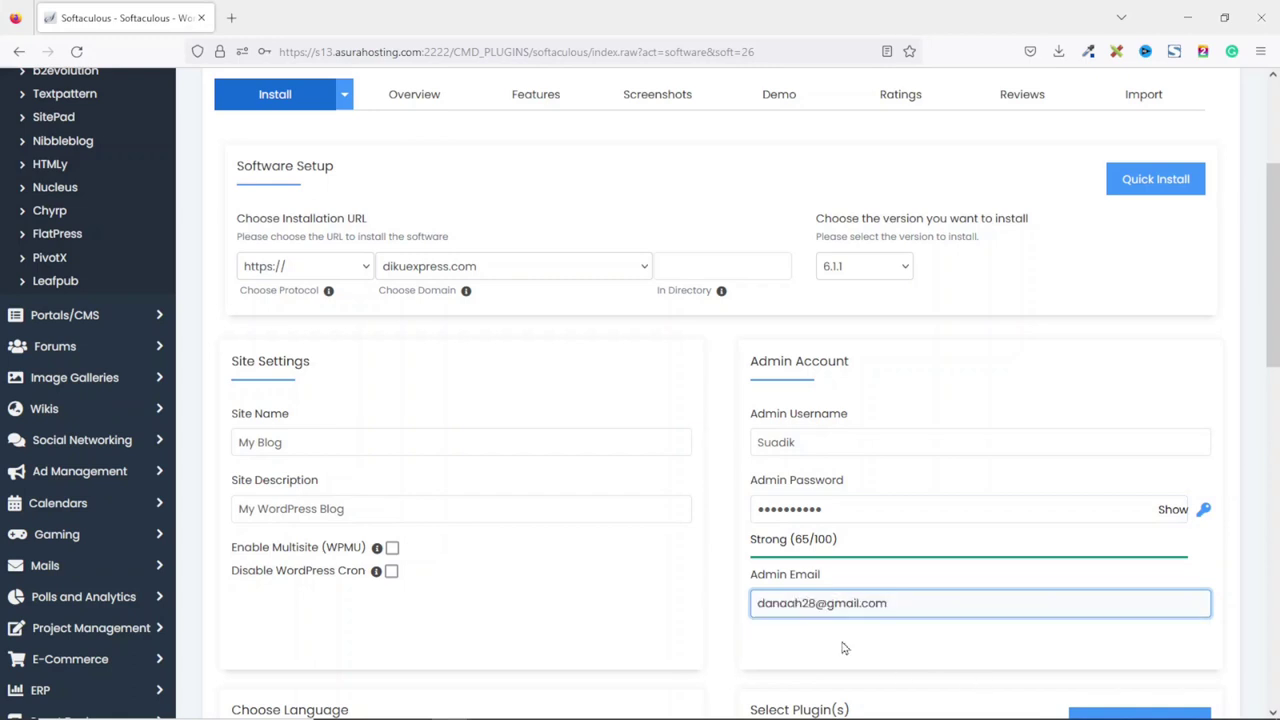
pyautogui.scroll(-15, 730, 610)
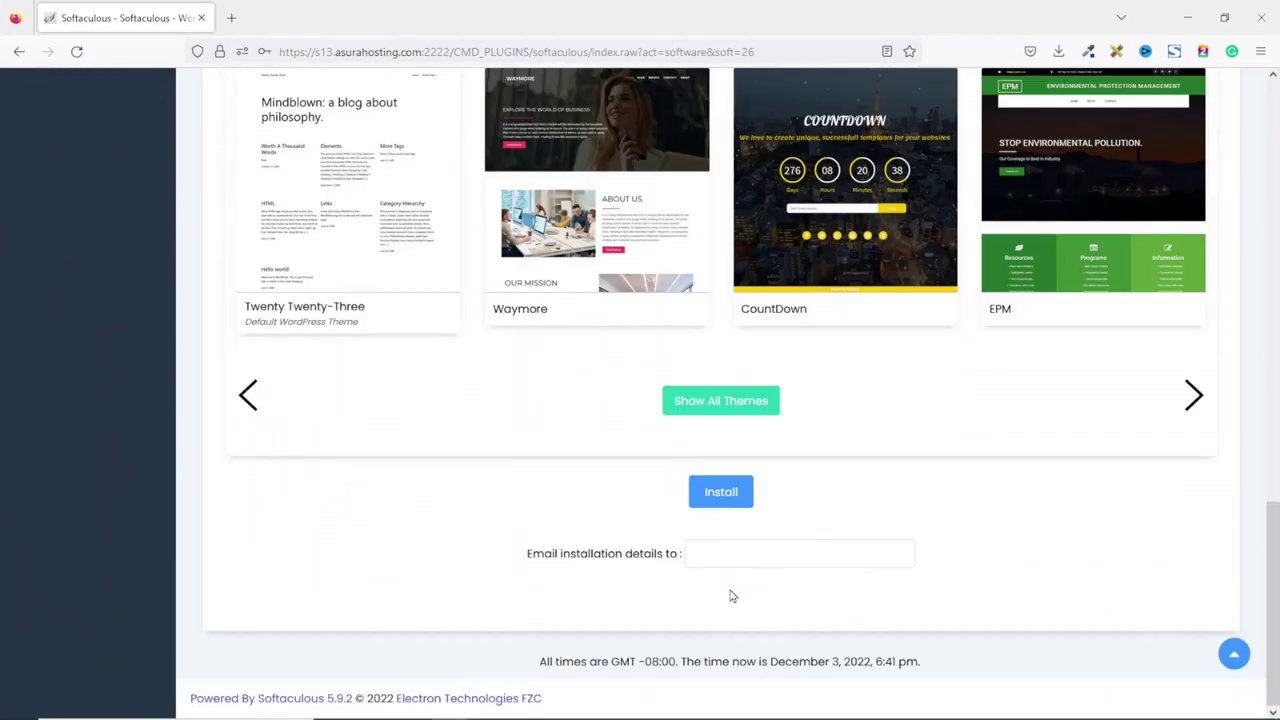
# Install WordPress on dikuexpress.com, dismissing the browser's save-login prompt.
pyautogui.click(714, 494)
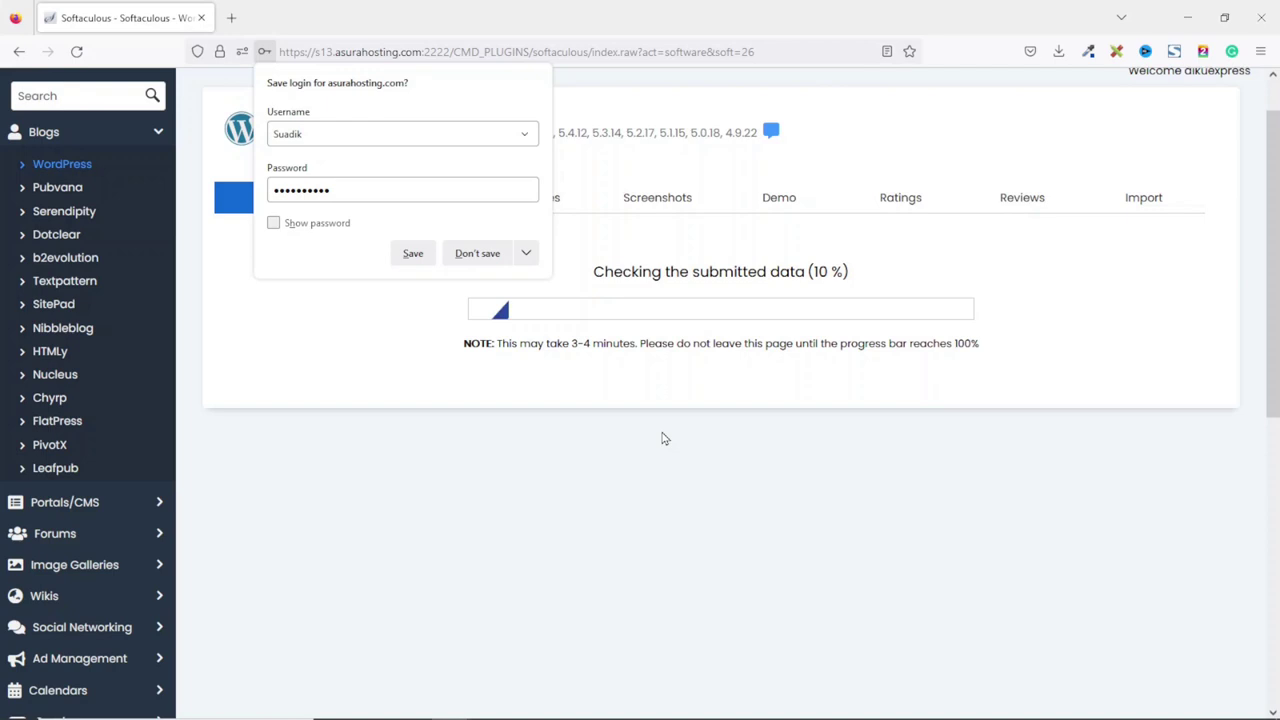
pyautogui.press('Escape')
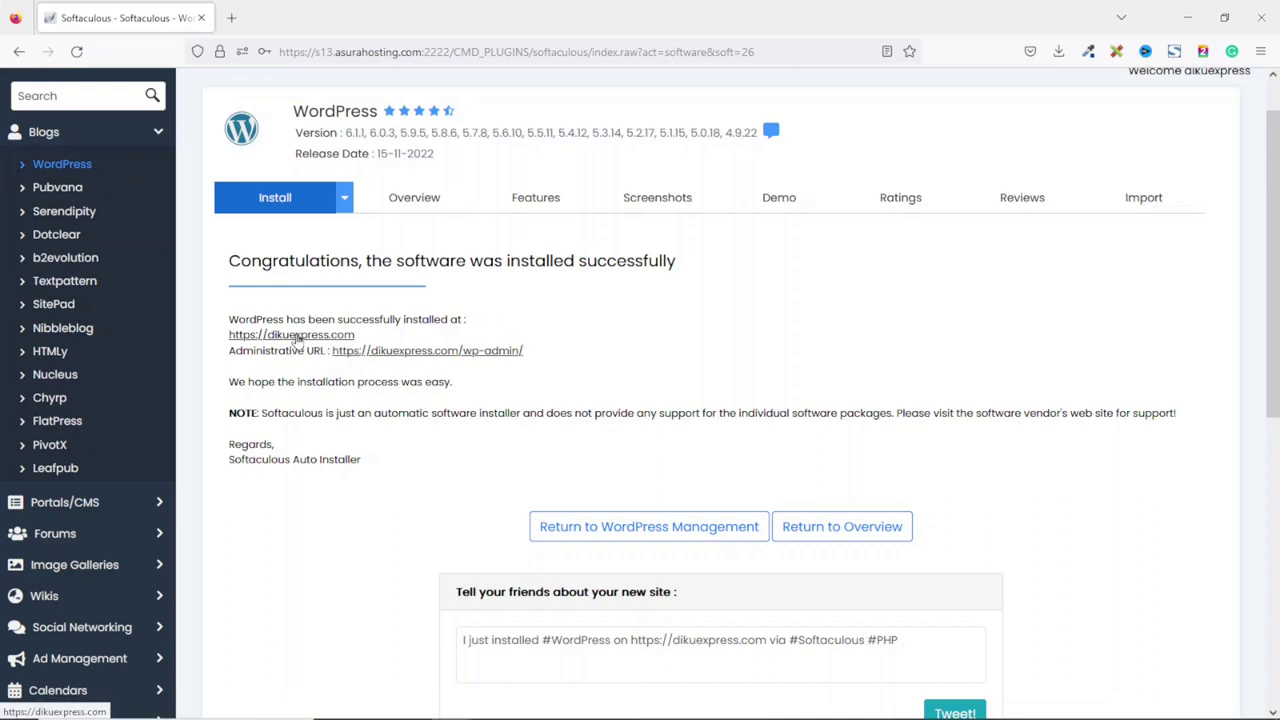
pyautogui.click(298, 337)
pyautogui.scroll(-3, 683, 329)
pyautogui.scroll(3, 686, 331)
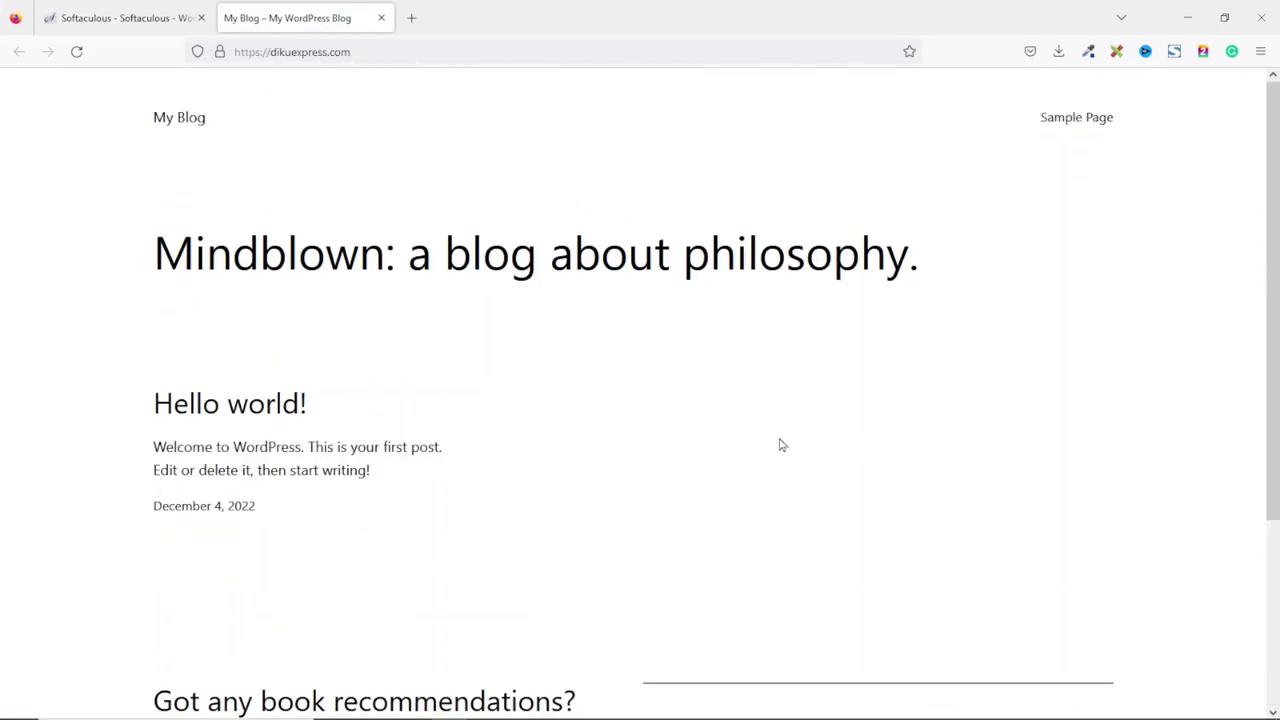
pyautogui.scroll(-3, 823, 397)
pyautogui.scroll(3, 823, 397)
pyautogui.click(381, 17)
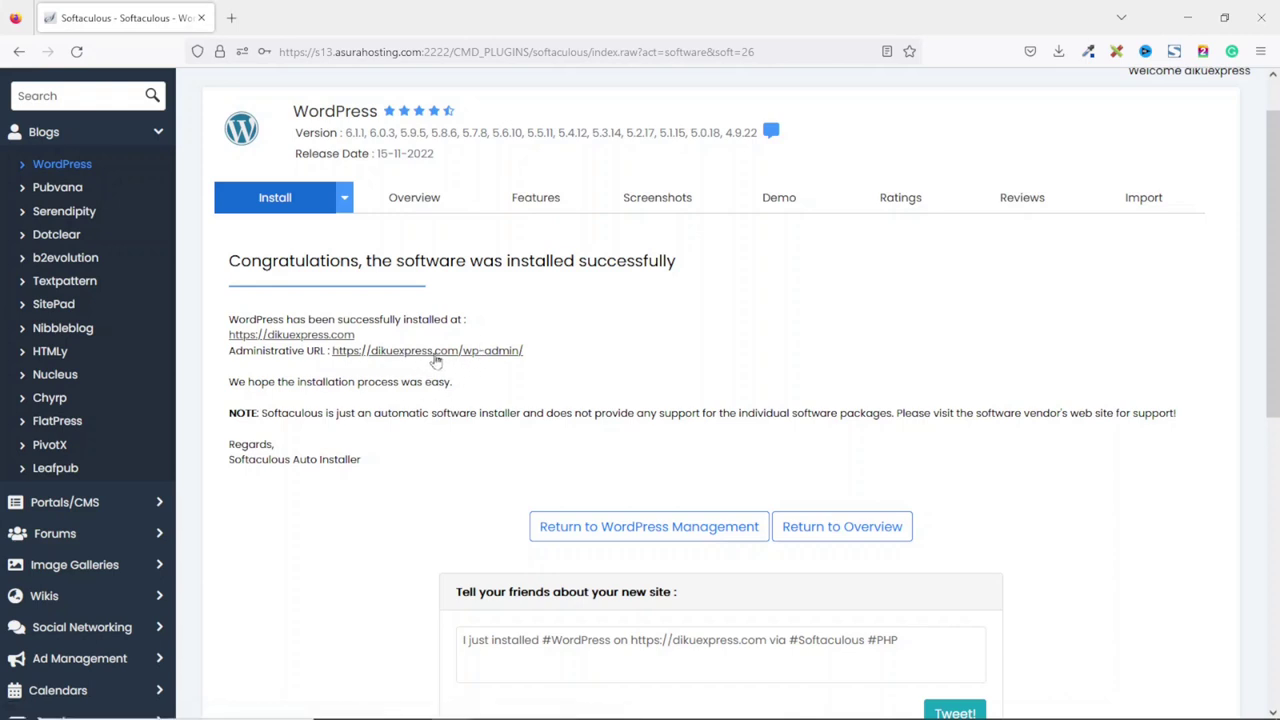
# Open the new site's wp-admin dashboard, then a blank browser tab.
pyautogui.click(437, 358)
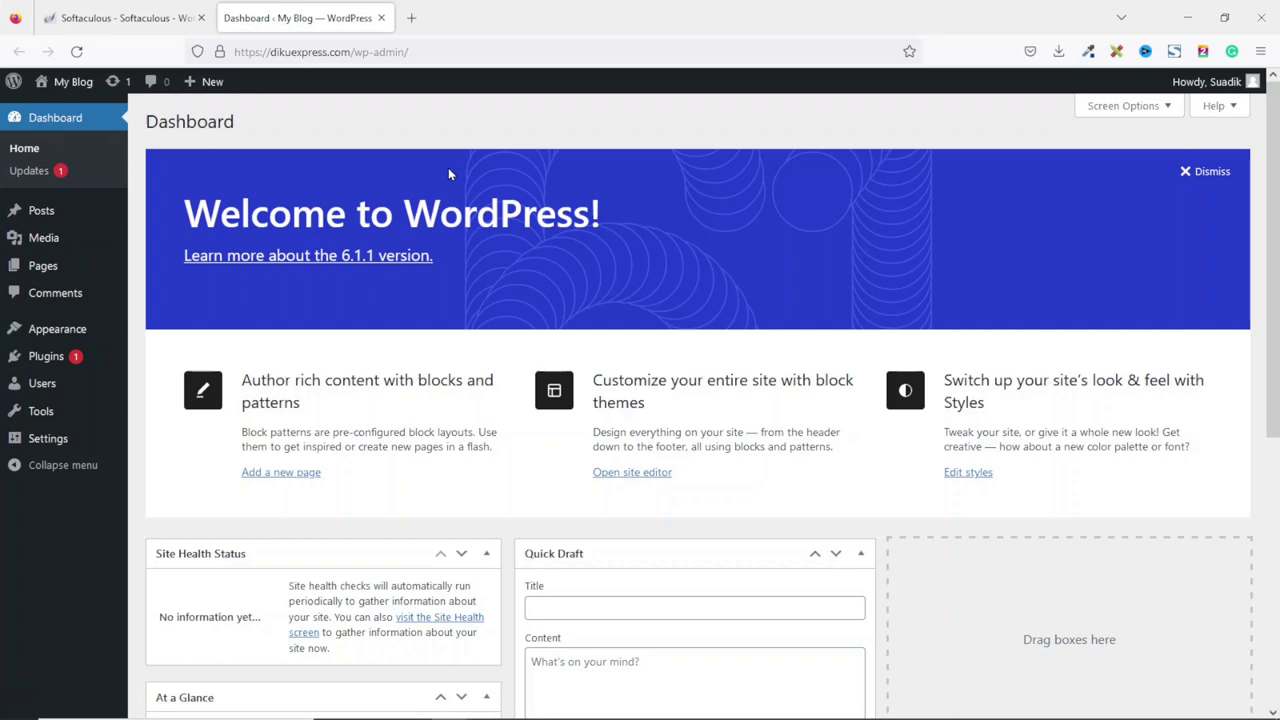
pyautogui.click(411, 18)
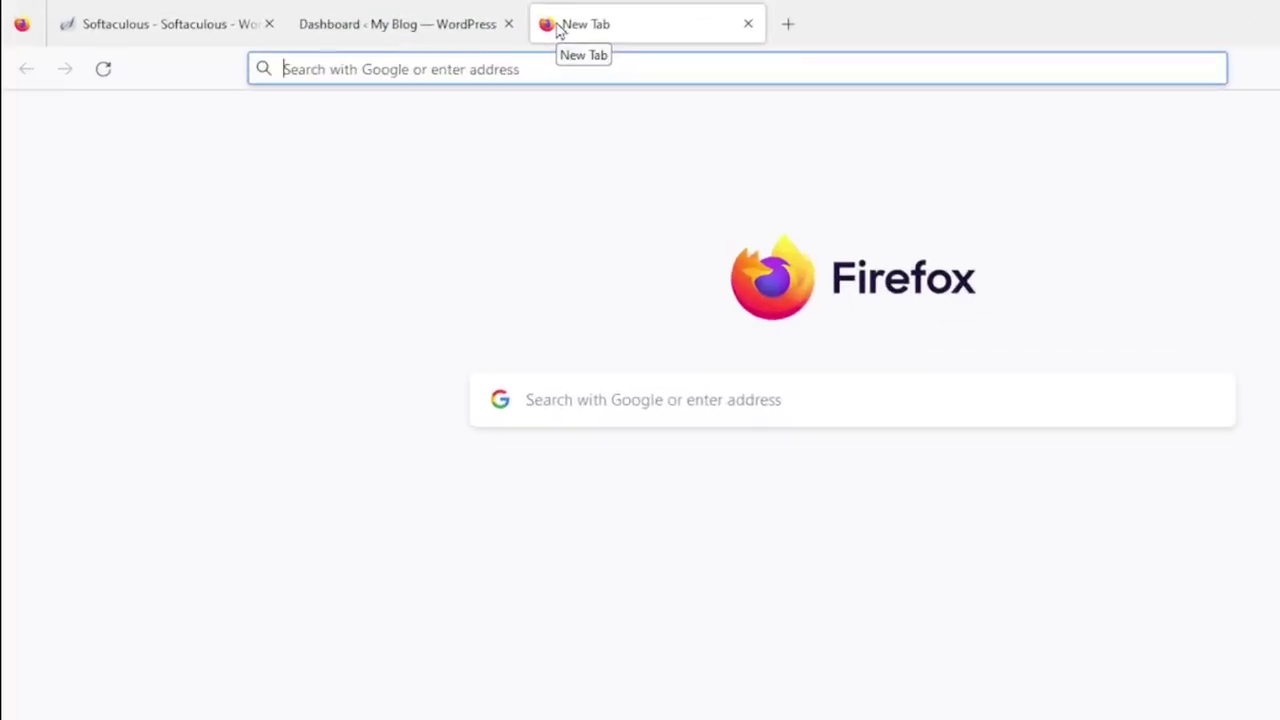
# Enter dikupages.com/blogsite in the new tab's address bar and close the extra empty tab.
pyautogui.write('dikupages.com/')
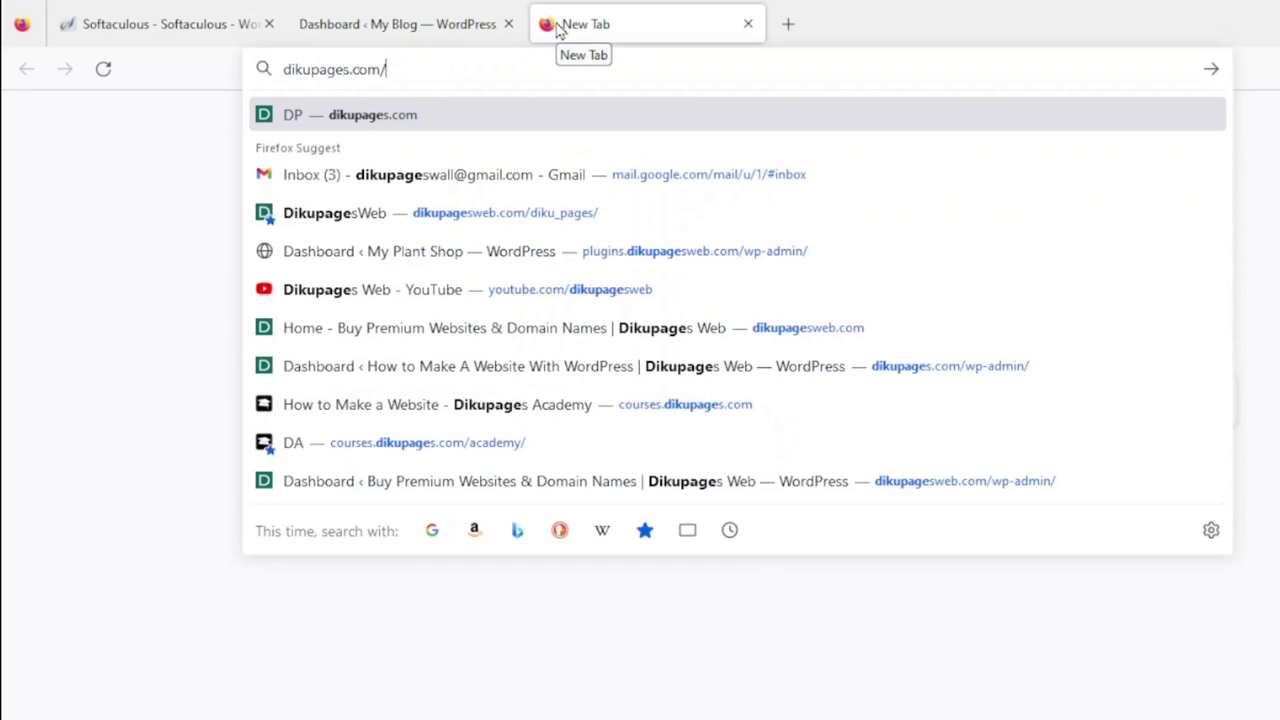
pyautogui.write('blogs')
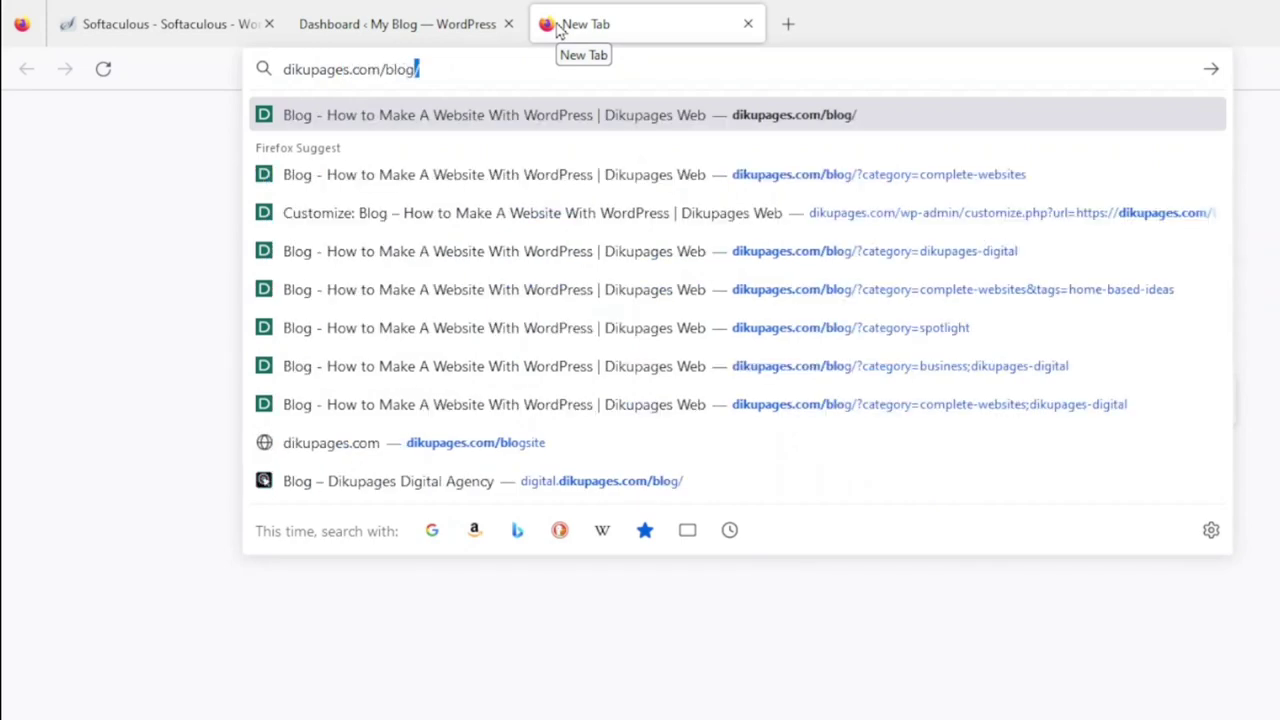
pyautogui.write('ite')
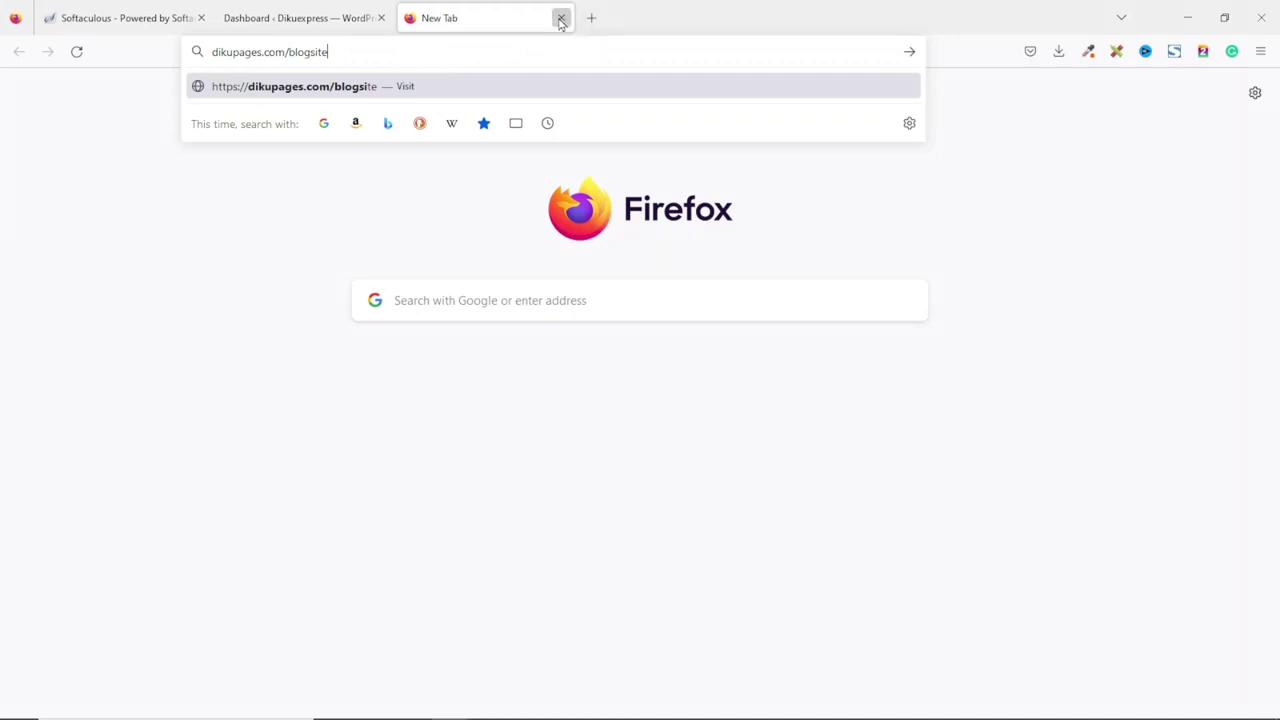
pyautogui.click(561, 20)
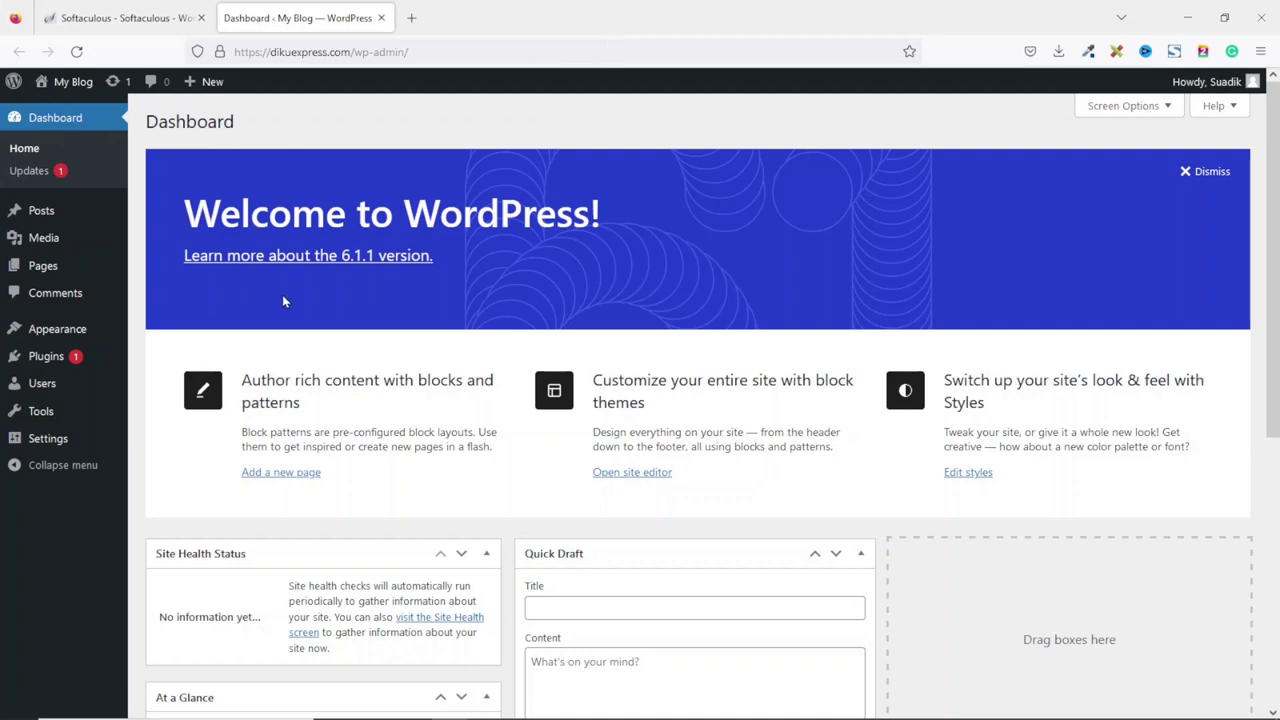
# Search plugins for 'wpvivid', install Migration, Backup, Staging – WPvivid, and close the Softaculous tab.
pyautogui.moveTo(50, 360)
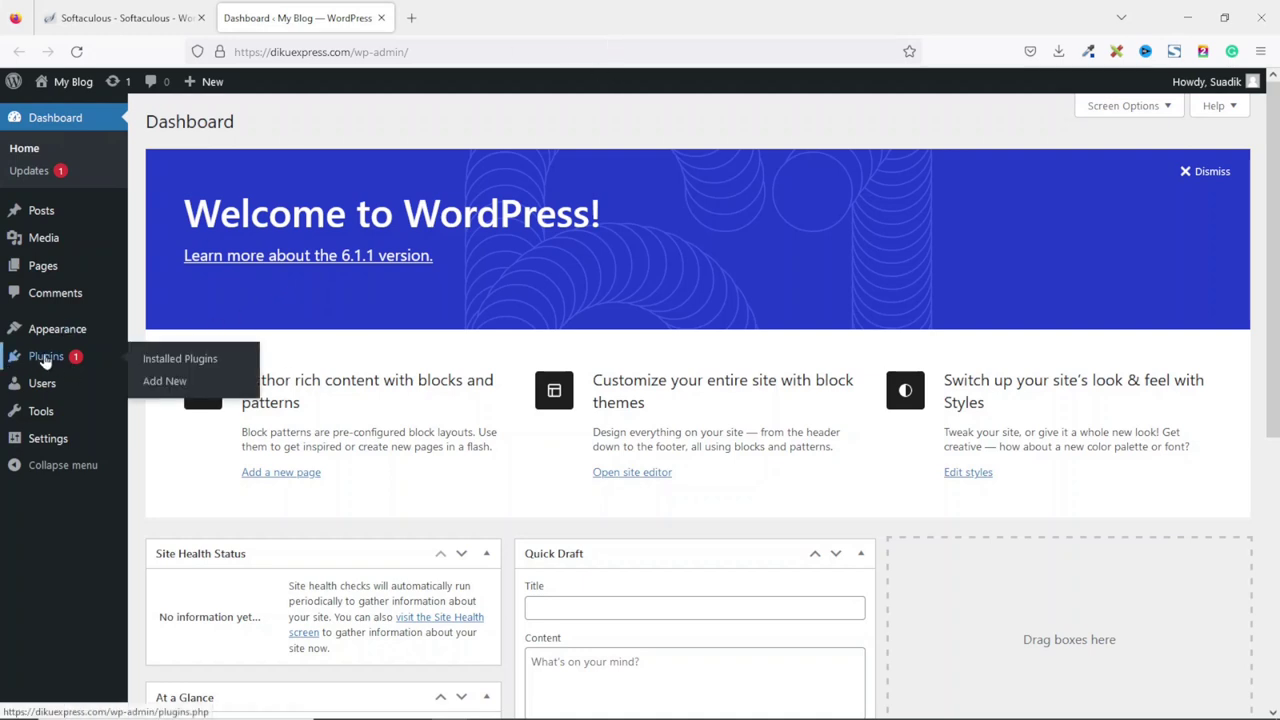
pyautogui.click(185, 384)
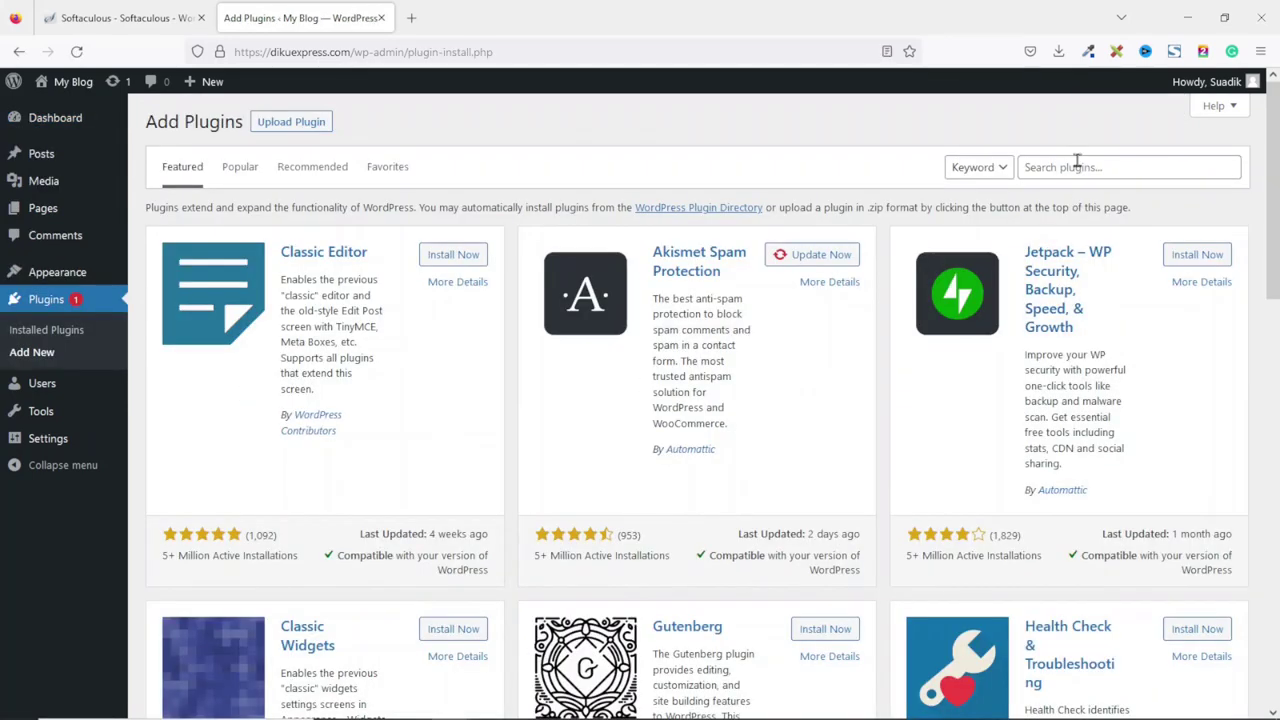
pyautogui.click(1076, 167)
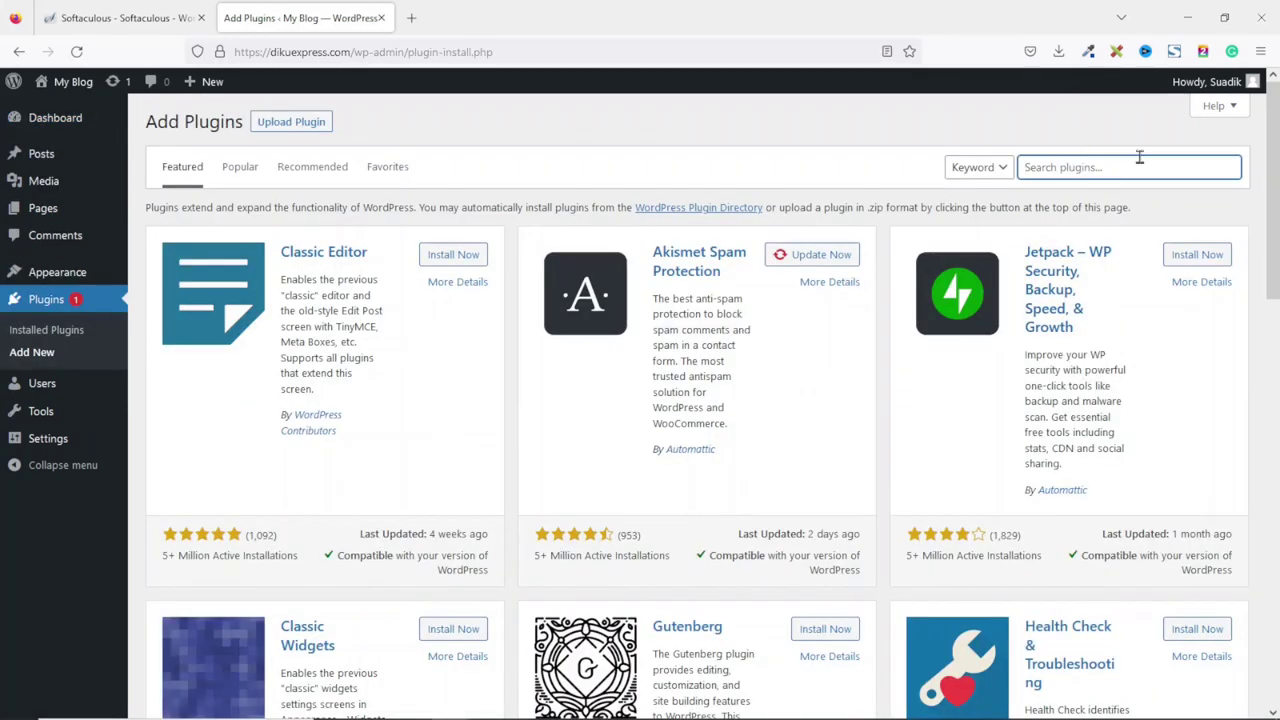
pyautogui.write('wpvivid')
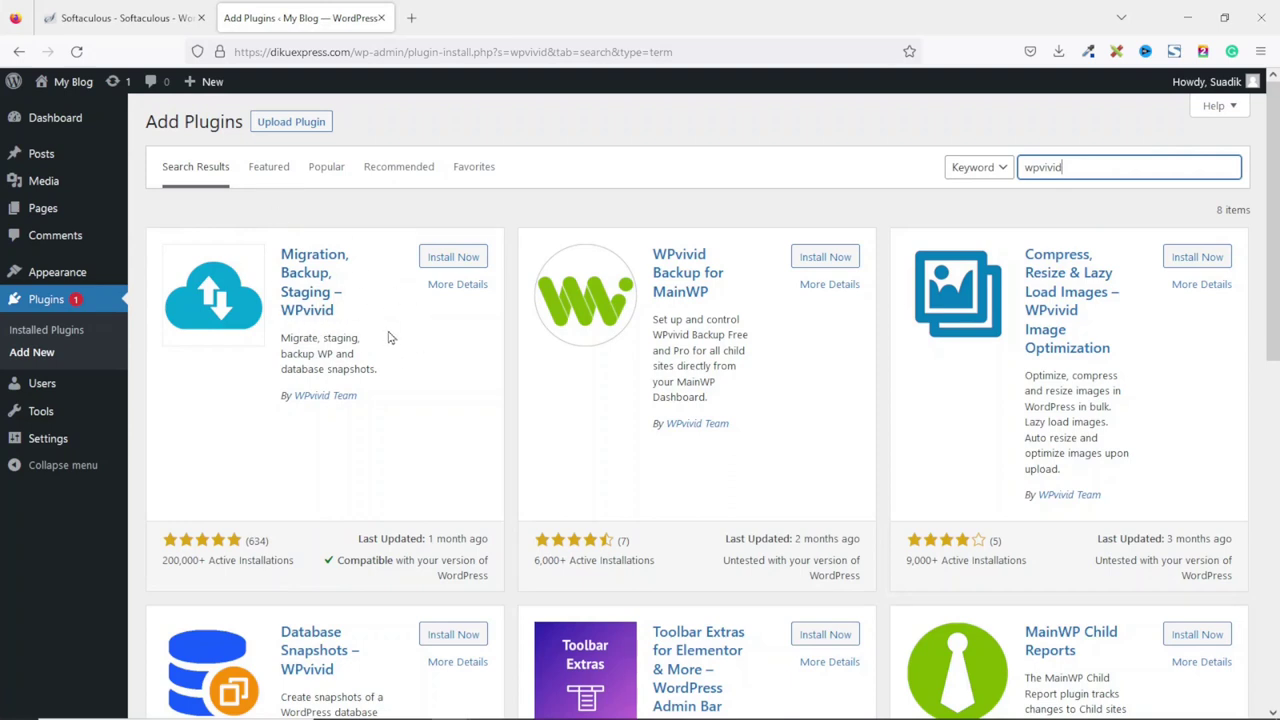
pyautogui.click(456, 257)
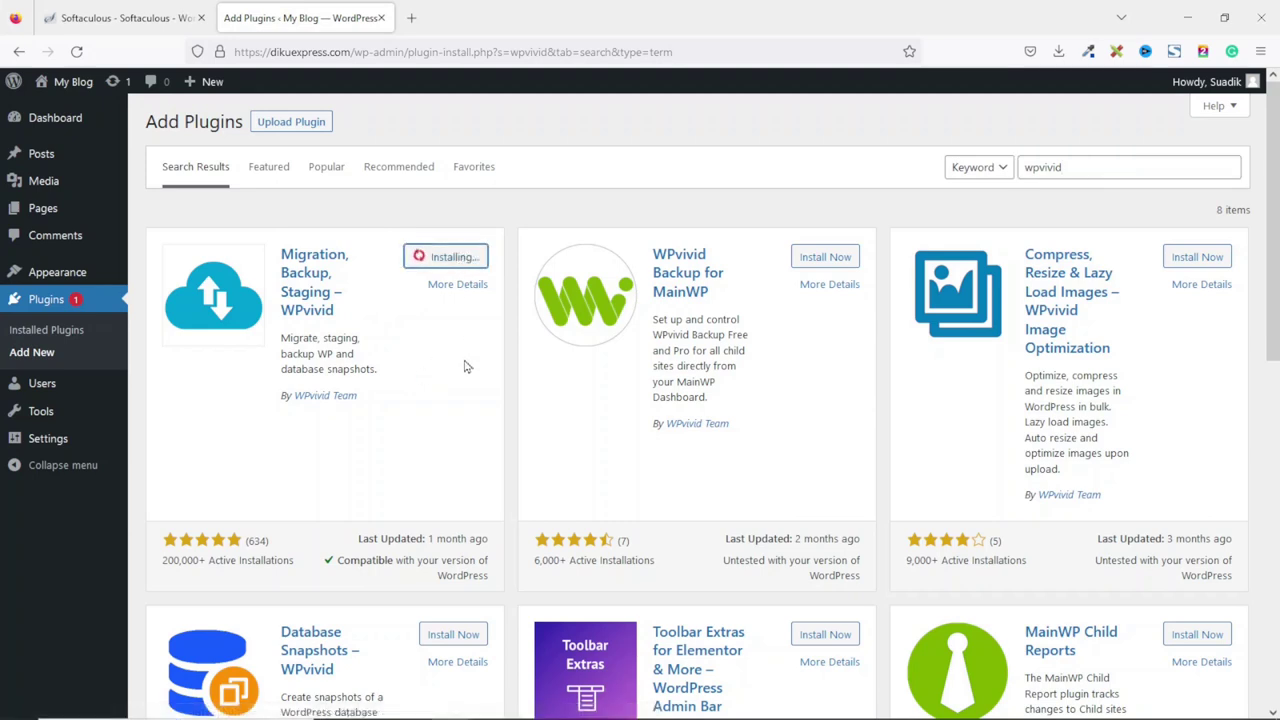
pyautogui.click(200, 18)
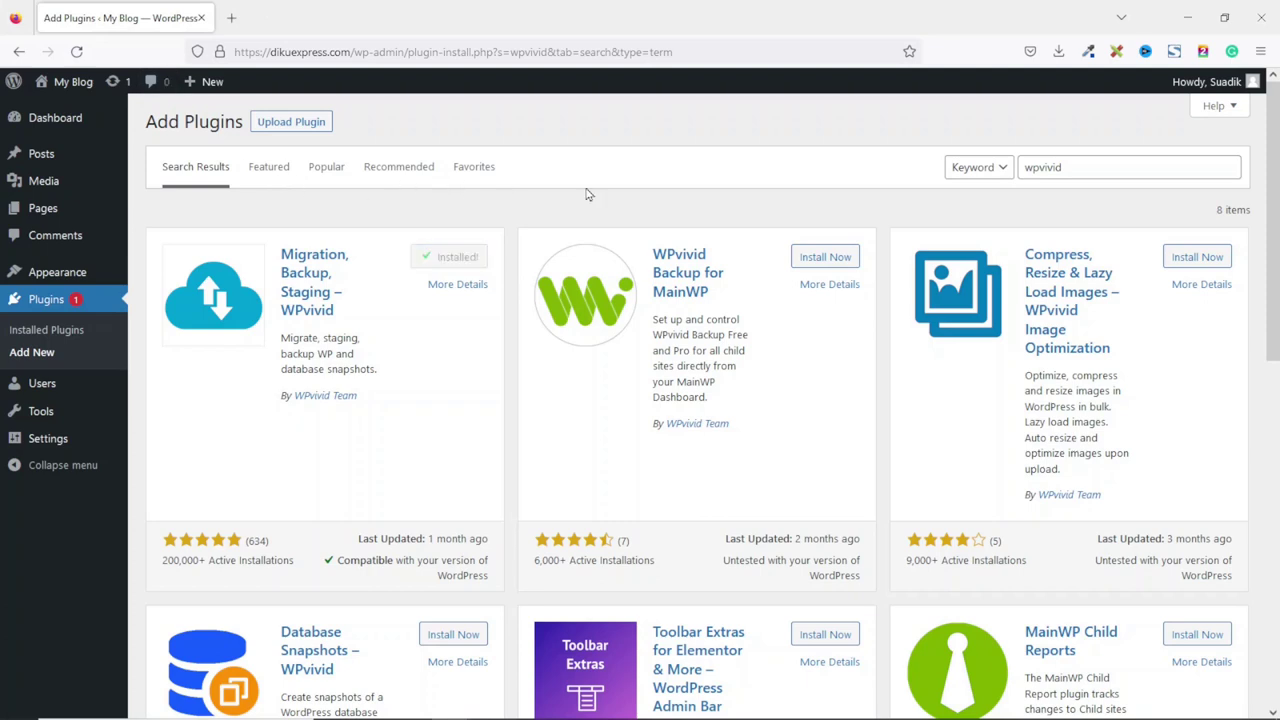
# Activate the WPvivid plugin and switch to its Upload tab.
pyautogui.click(463, 258)
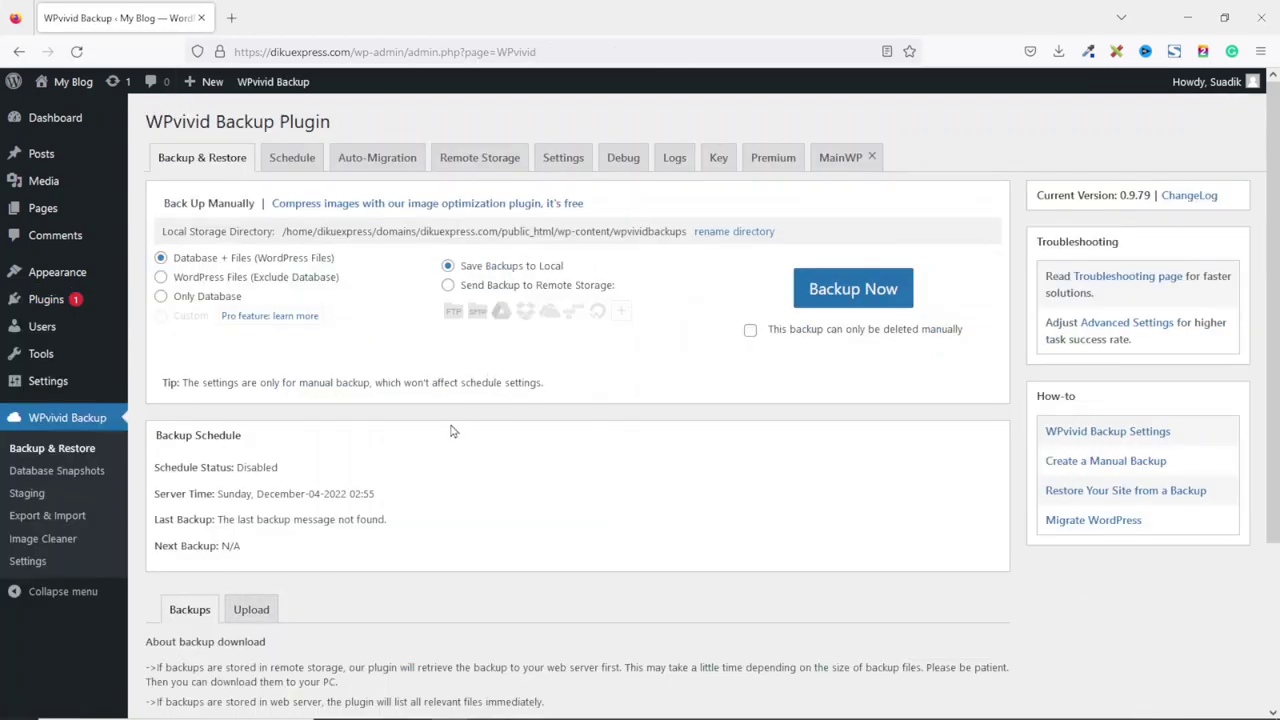
pyautogui.scroll(-3, 451, 429)
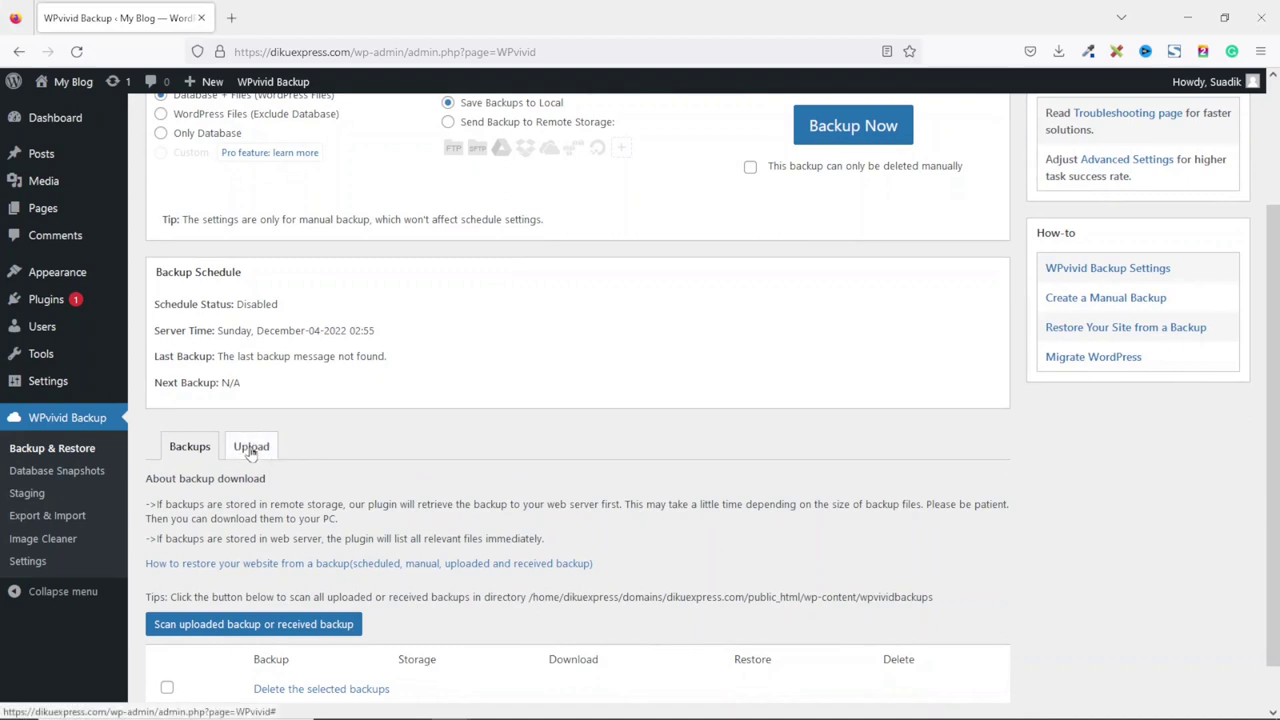
pyautogui.click(251, 449)
pyautogui.scroll(-4, 401, 476)
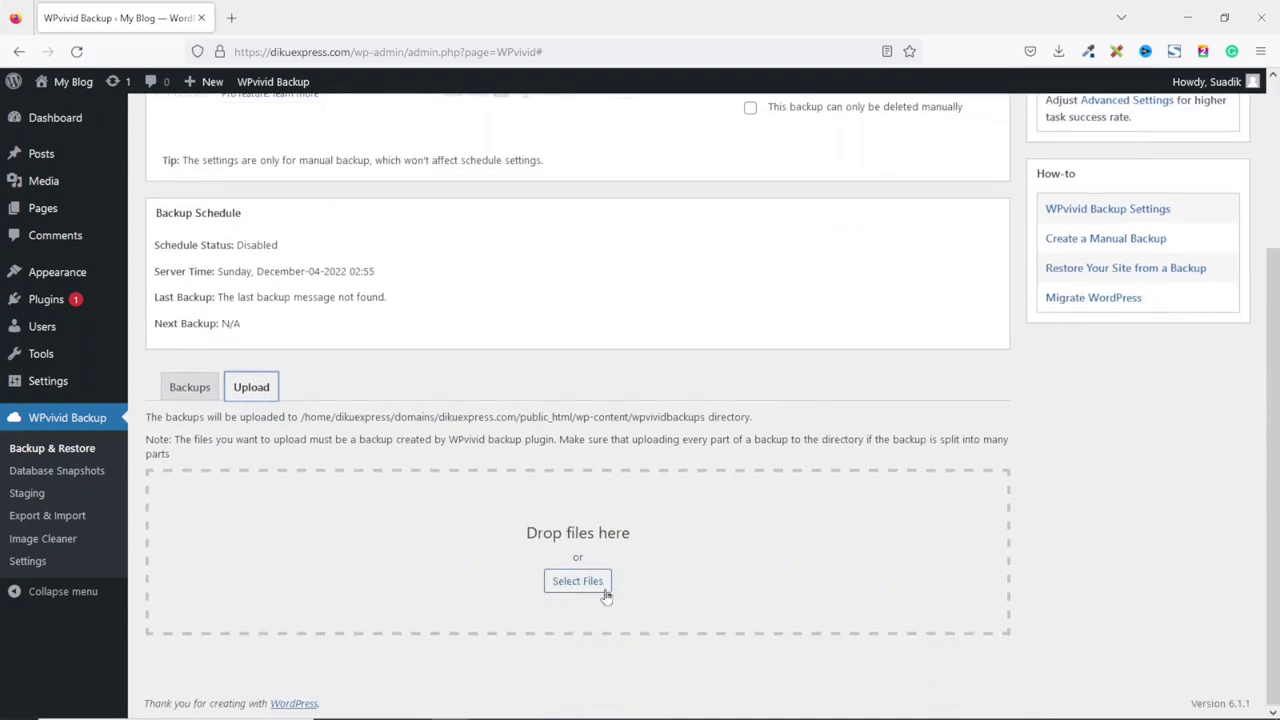
# Upload the backup_all.zip file from Downloads into WPvivid's backups list.
pyautogui.click(568, 586)
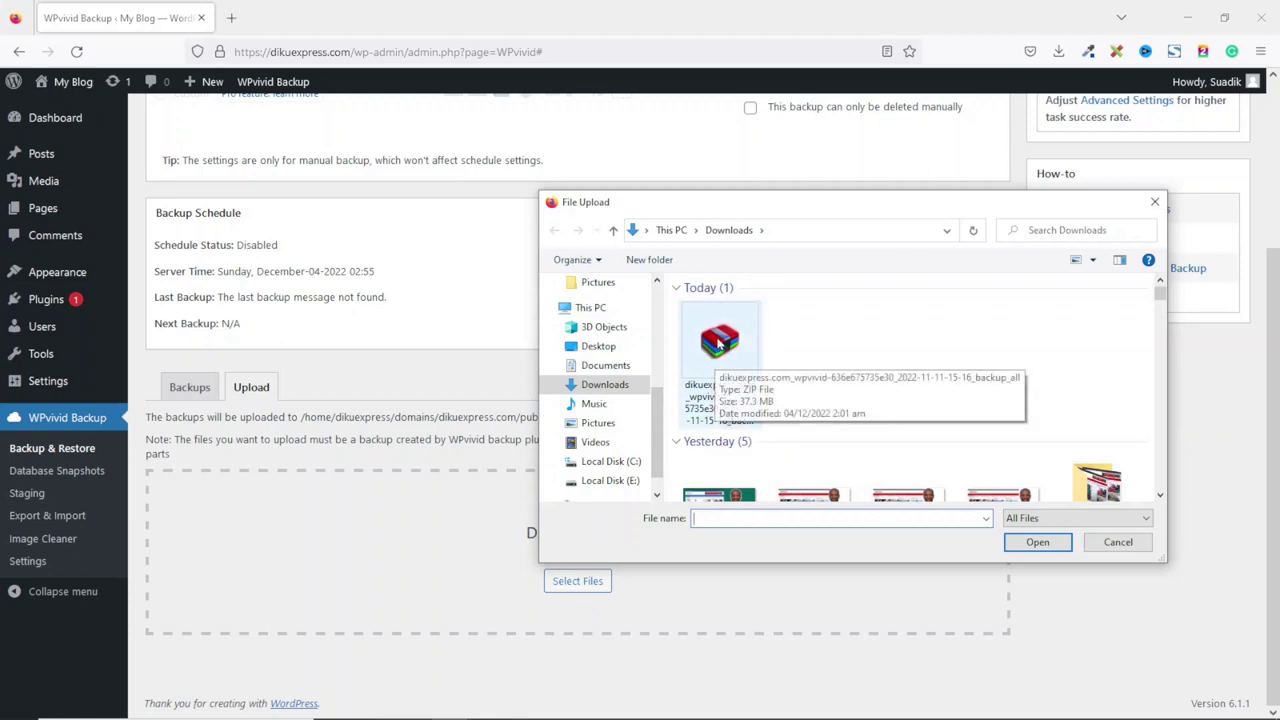
pyautogui.click(718, 343)
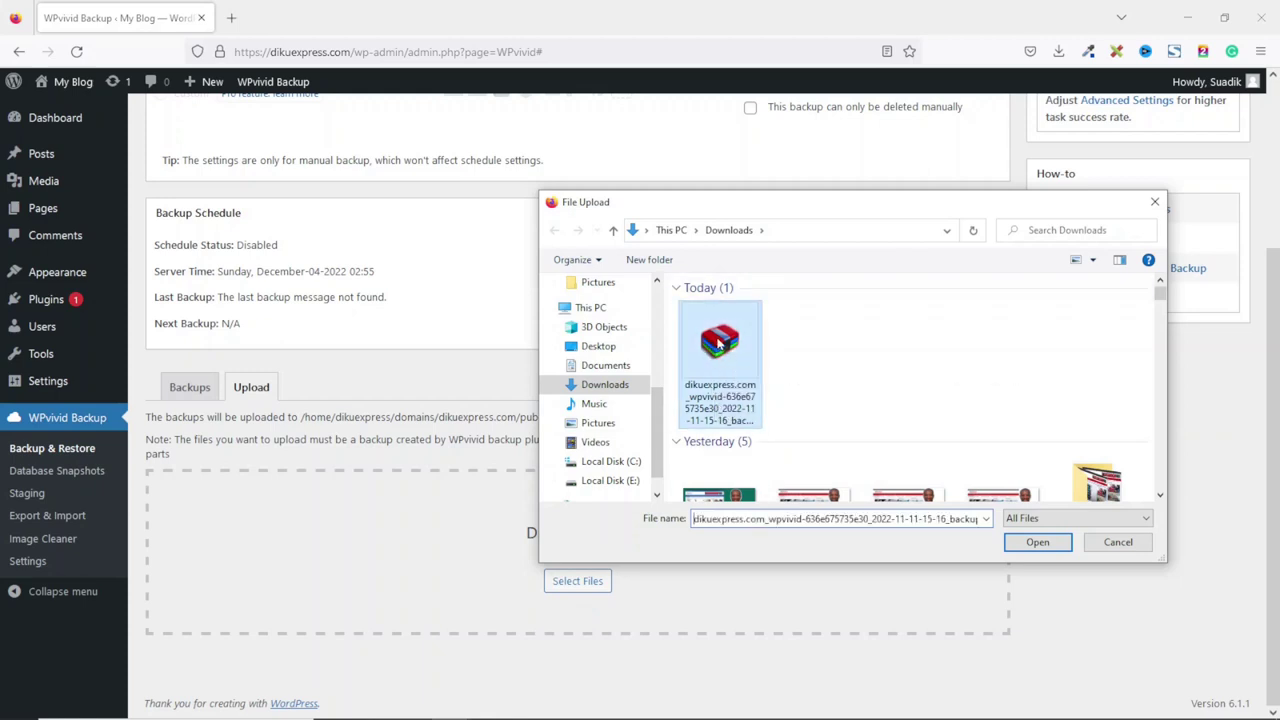
pyautogui.click(1038, 545)
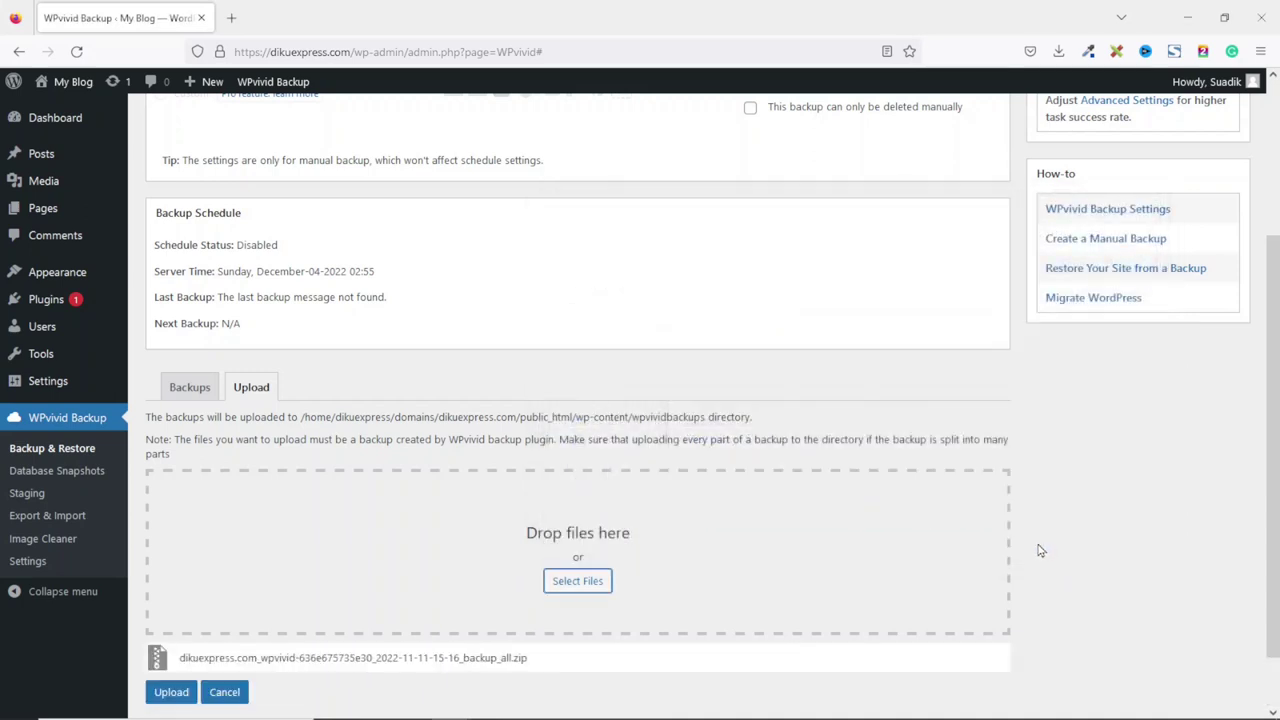
pyautogui.scroll(-2, 540, 665)
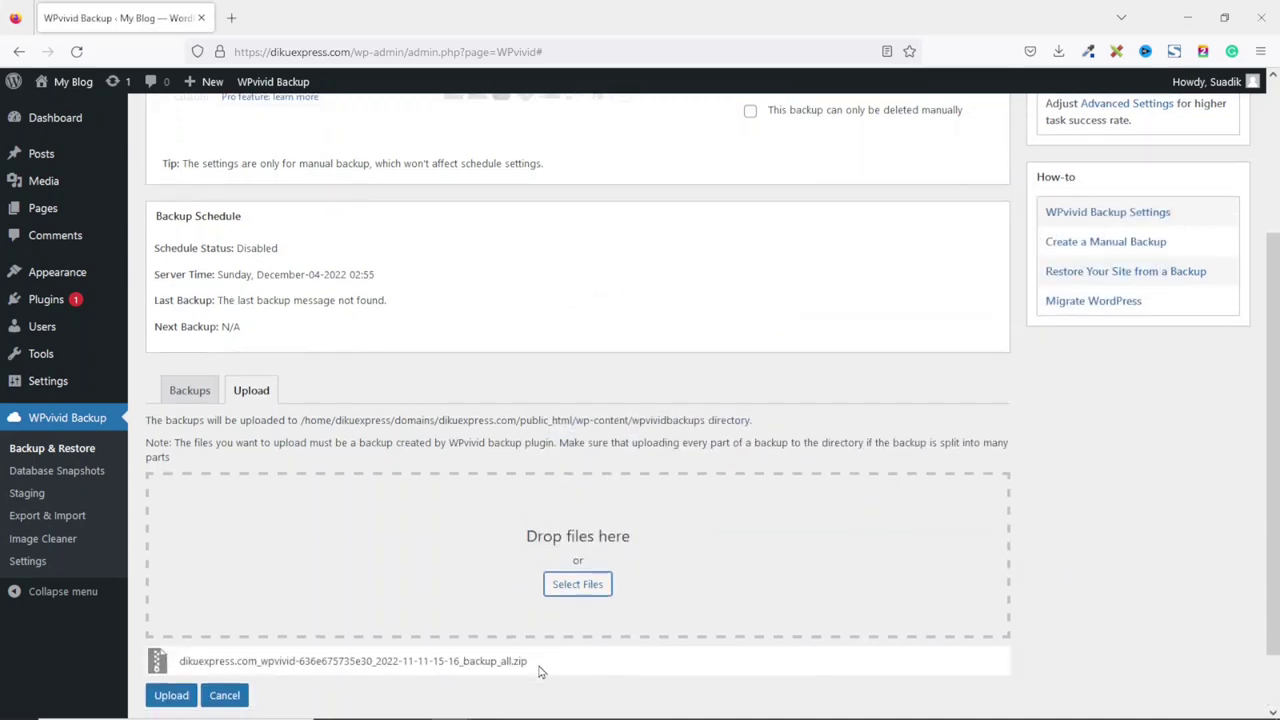
pyautogui.click(172, 624)
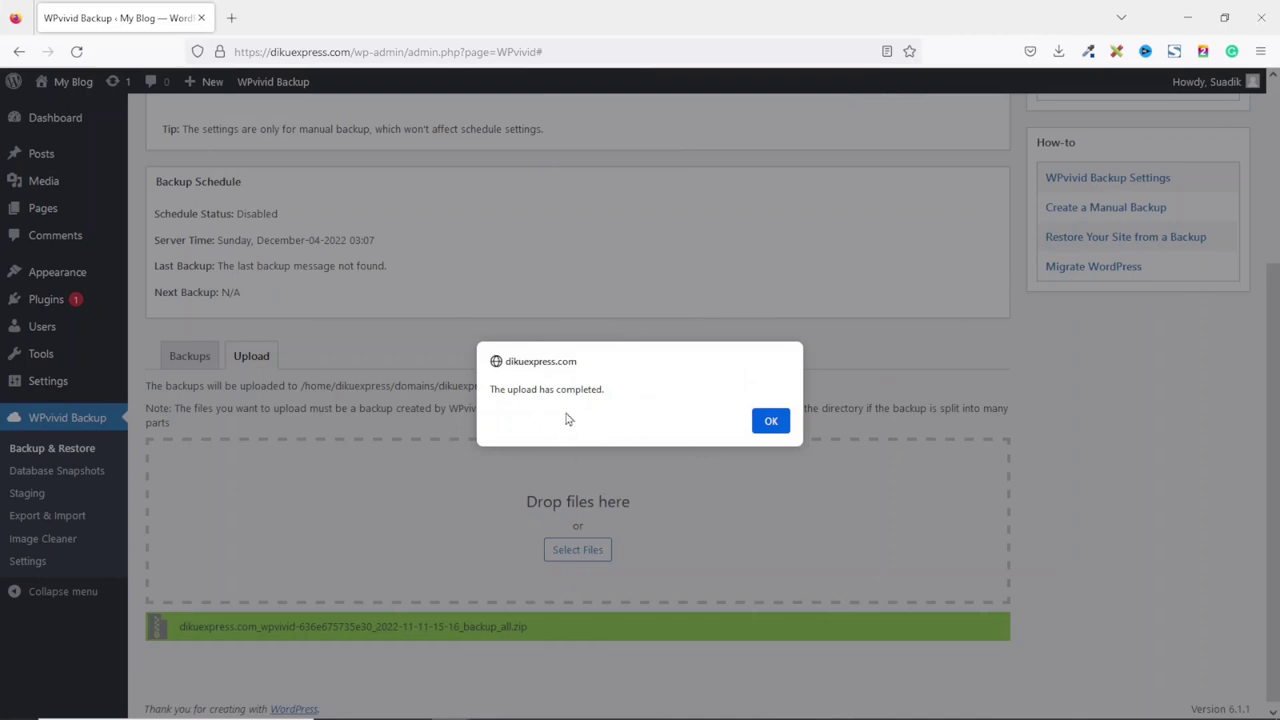
pyautogui.click(771, 422)
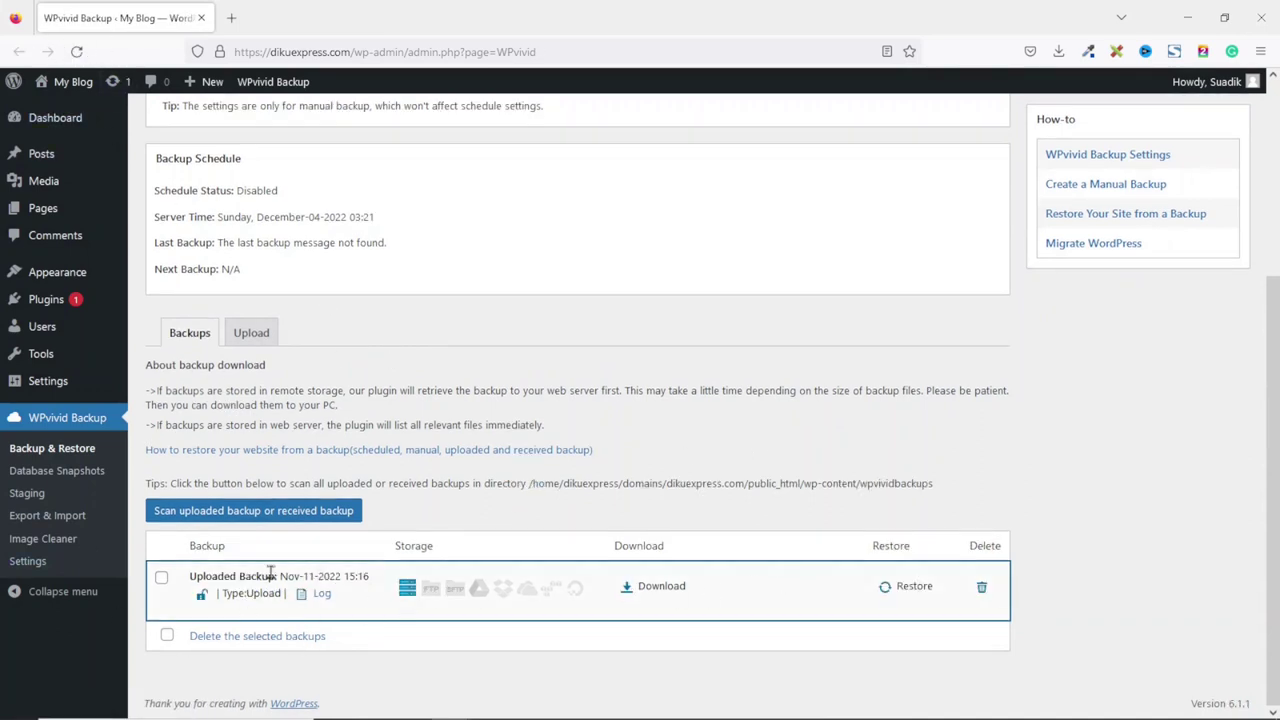
# Restore the site from the uploaded Nov-11-2022 15:16 backup, confirming and waiting for completion.
pyautogui.click(906, 587)
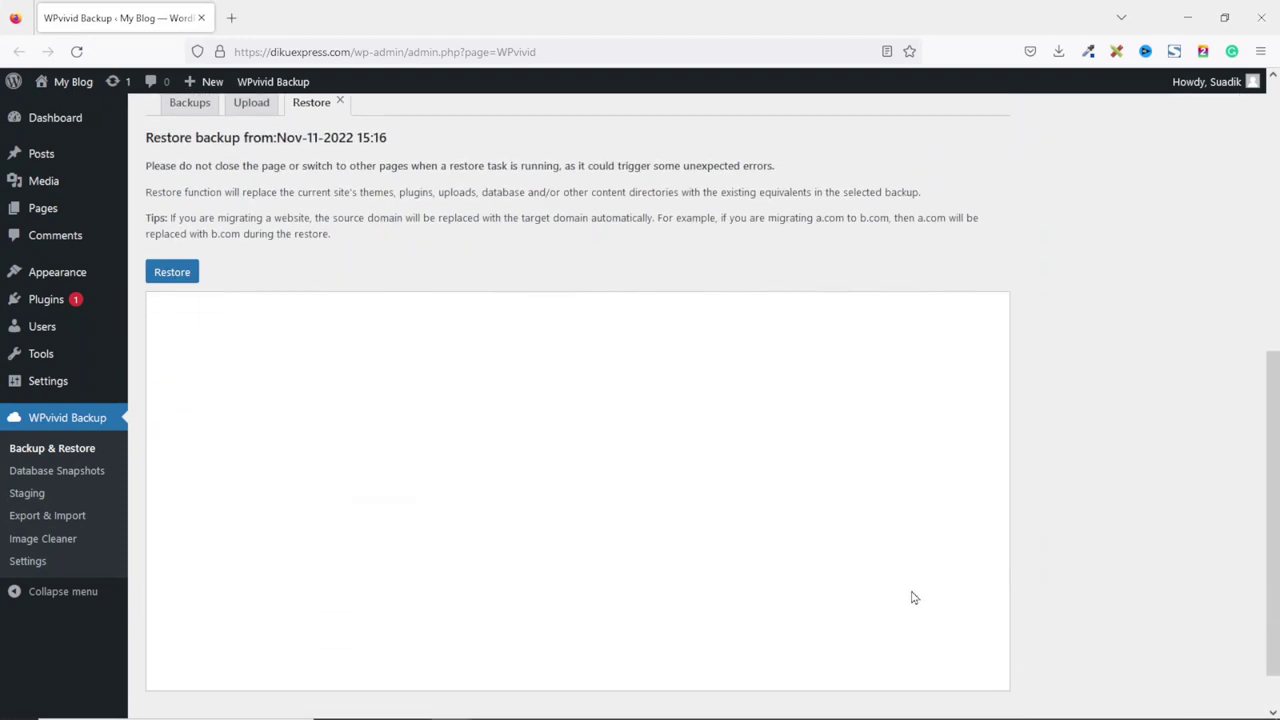
pyautogui.click(181, 274)
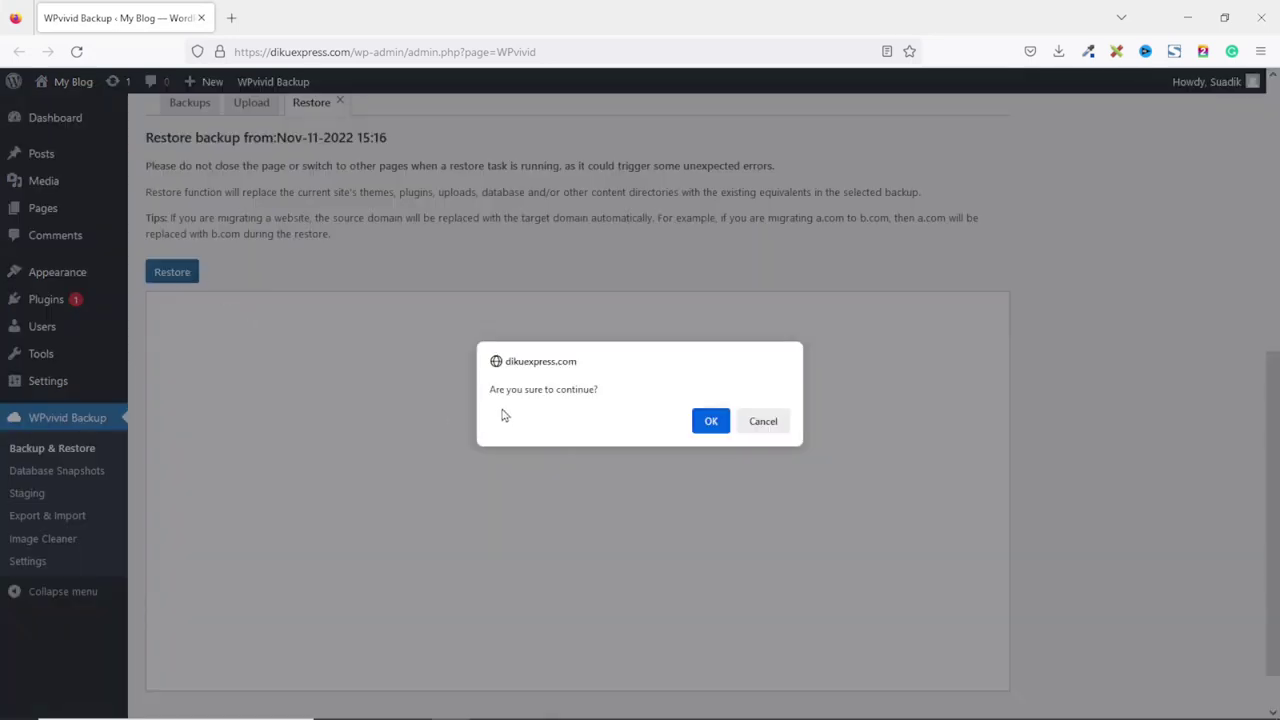
pyautogui.click(708, 422)
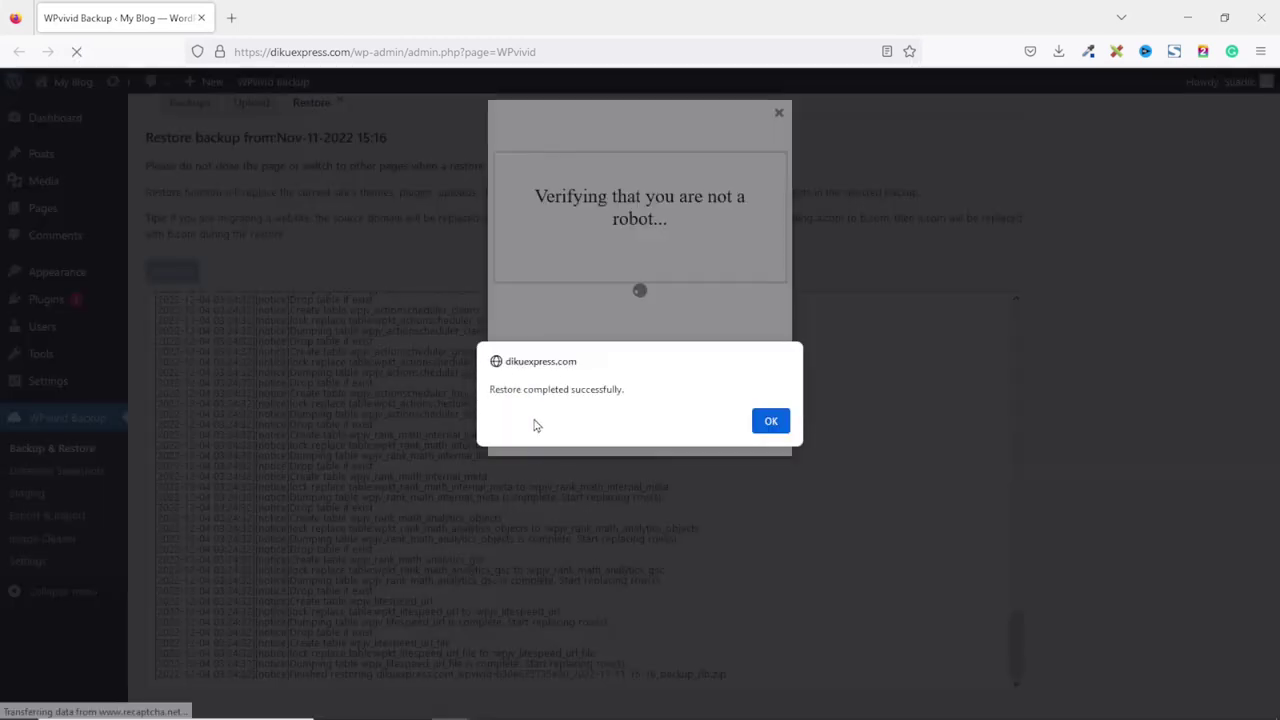
pyautogui.click(770, 425)
# Leave the restore page and log in with the restored site's admin username and password.
pyautogui.press('Return')
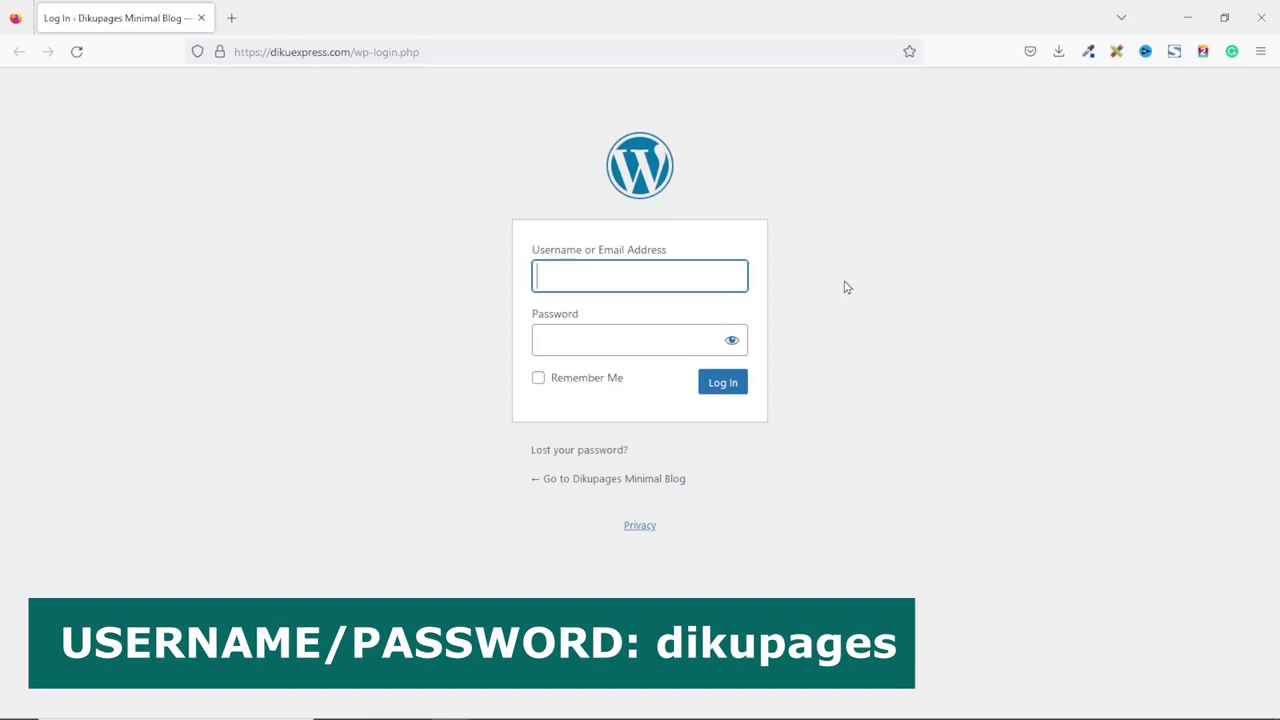
pyautogui.write('dikupages')
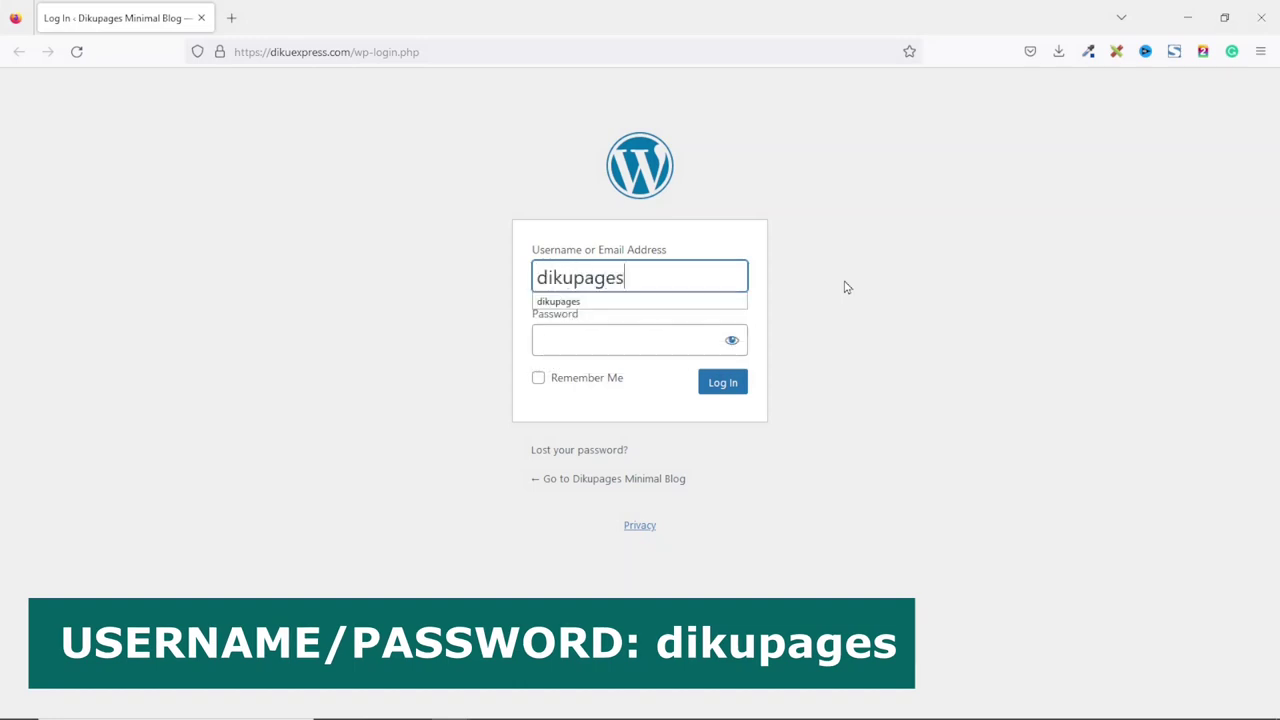
pyautogui.click(605, 348)
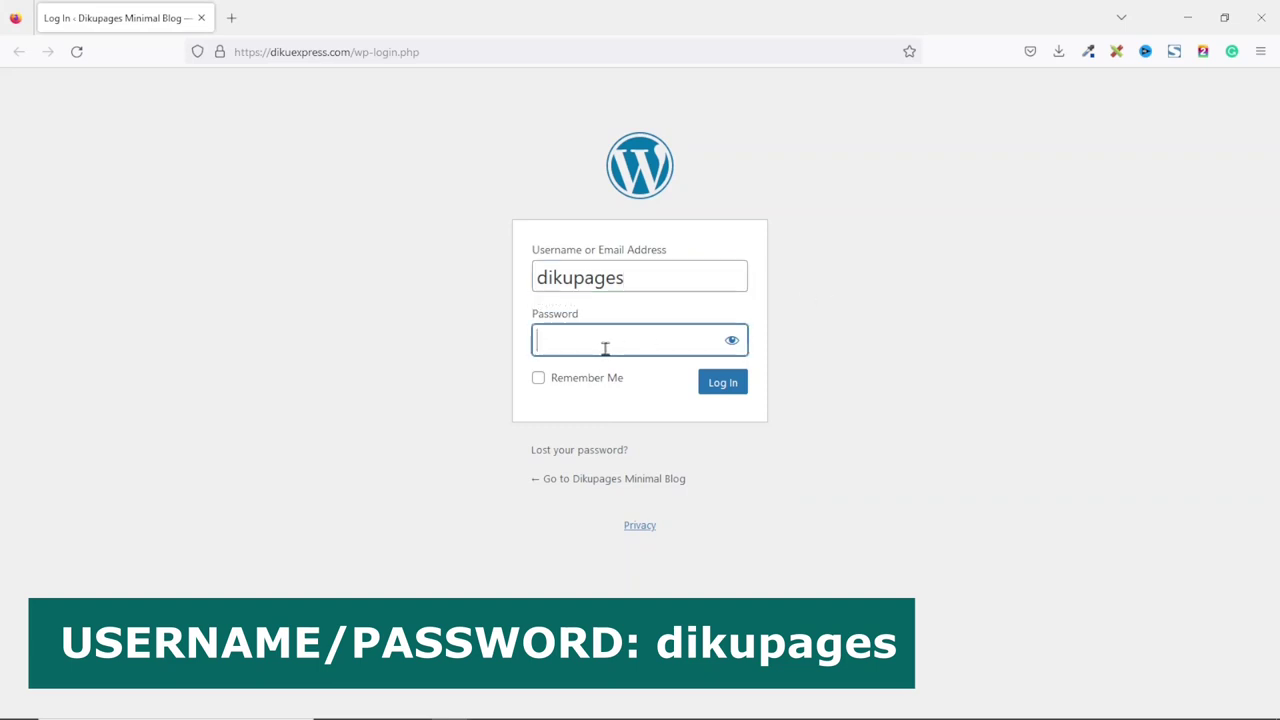
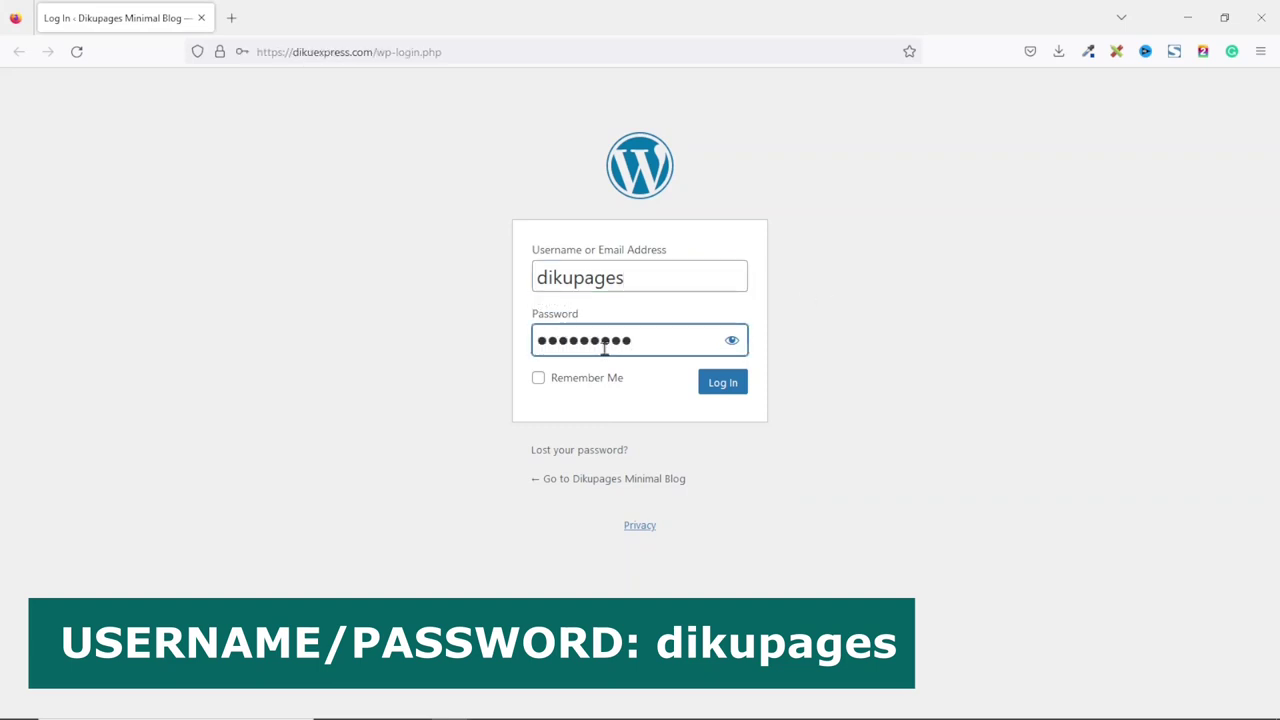
pyautogui.click(720, 385)
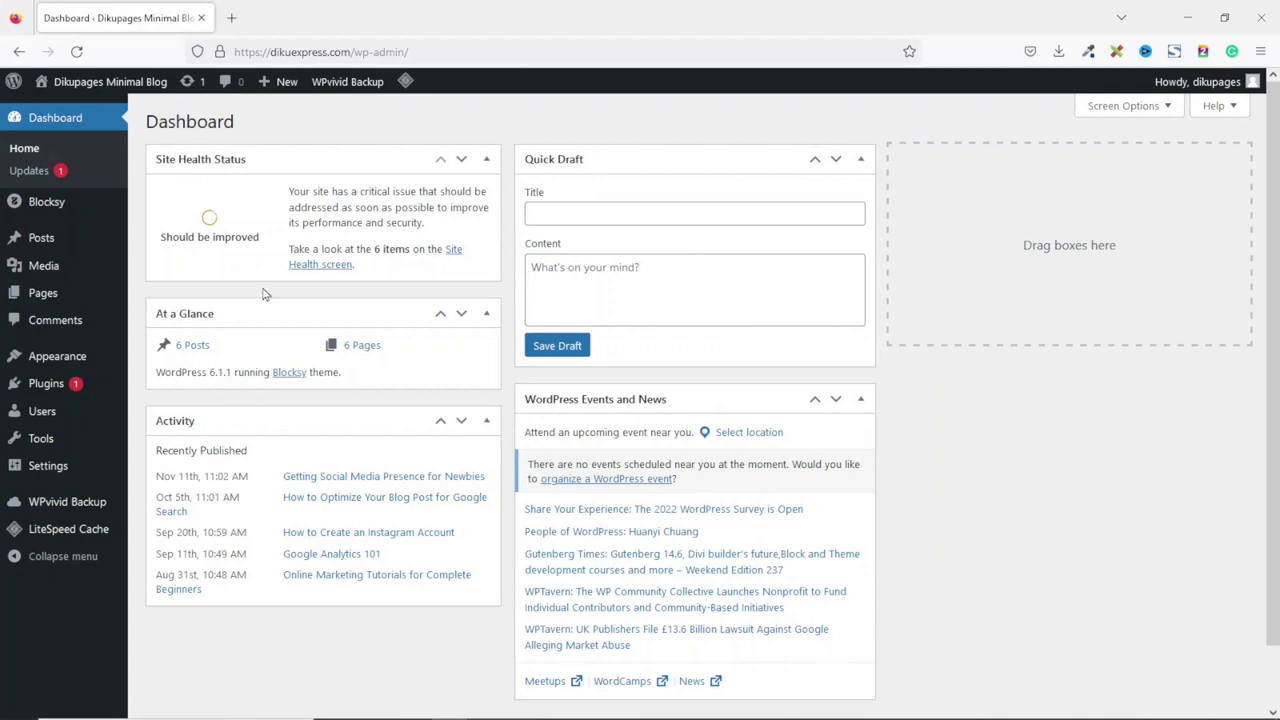
# View the restored Dikupages Minimal Blog front page, then return to the admin Dashboard.
pyautogui.moveTo(101, 90)
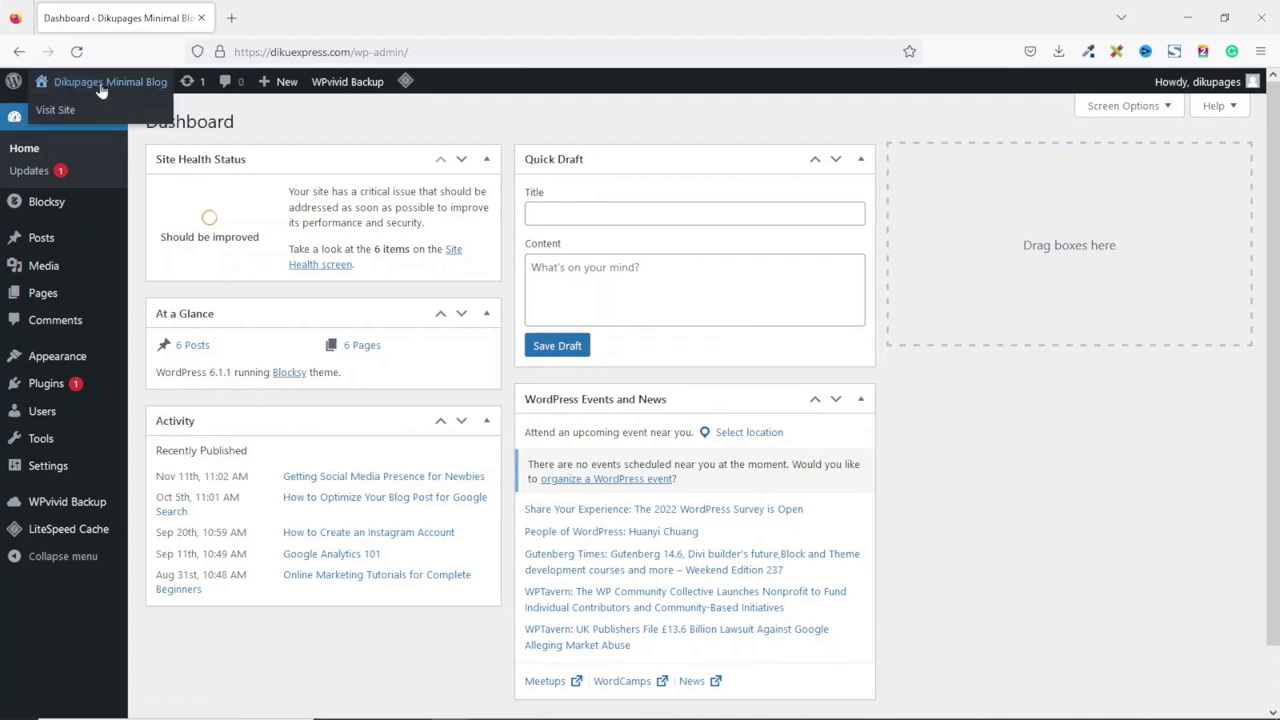
pyautogui.click(57, 114)
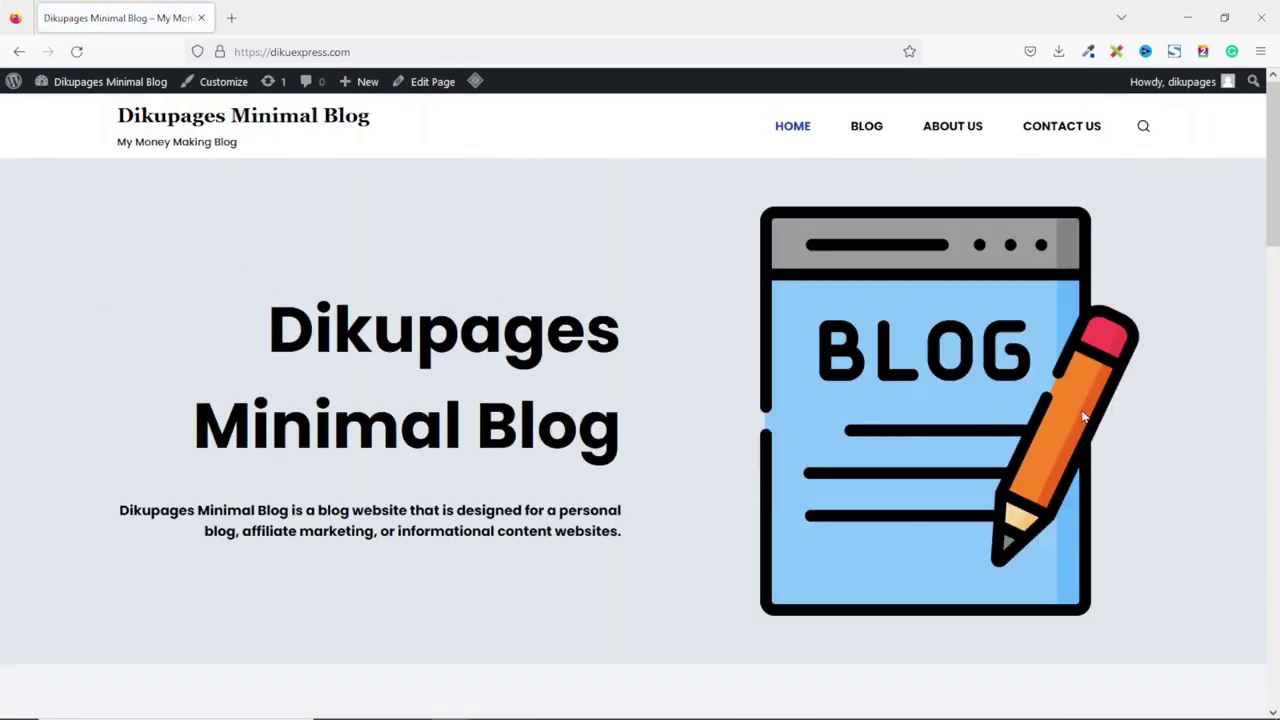
pyautogui.scroll(-12, 1136, 296)
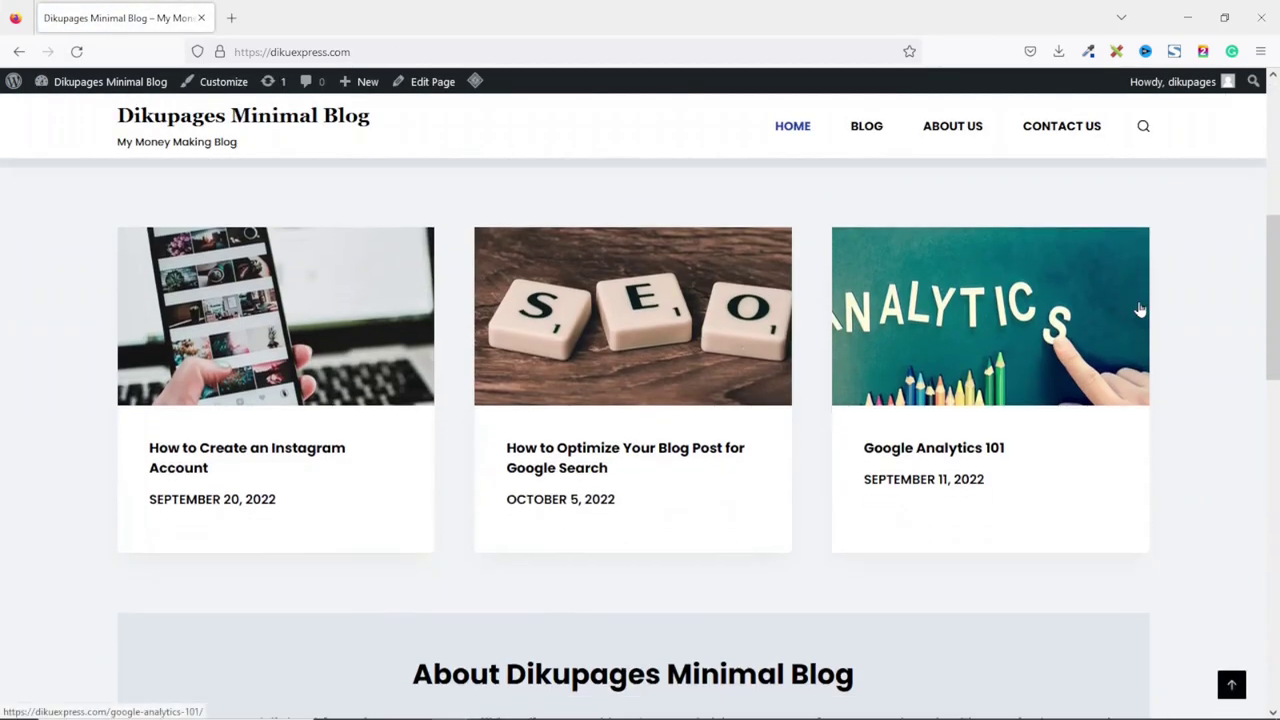
pyautogui.scroll(-3, 1141, 309)
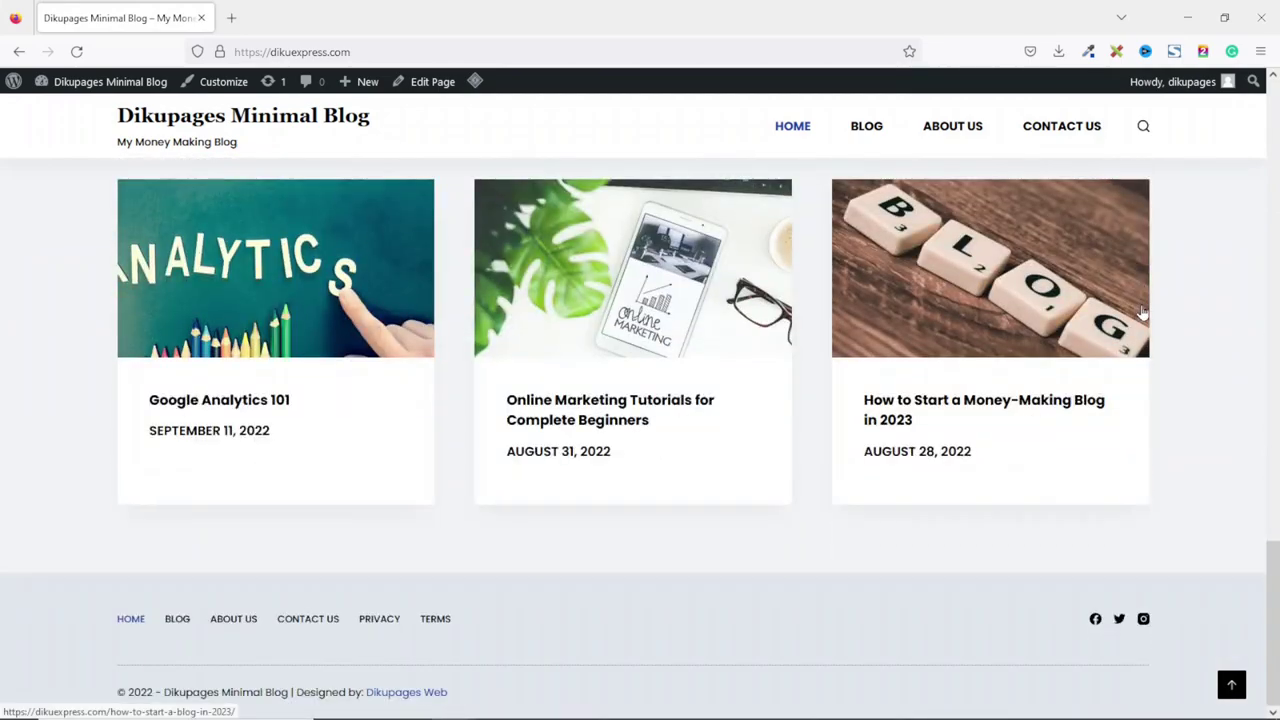
pyautogui.scroll(15, 1143, 310)
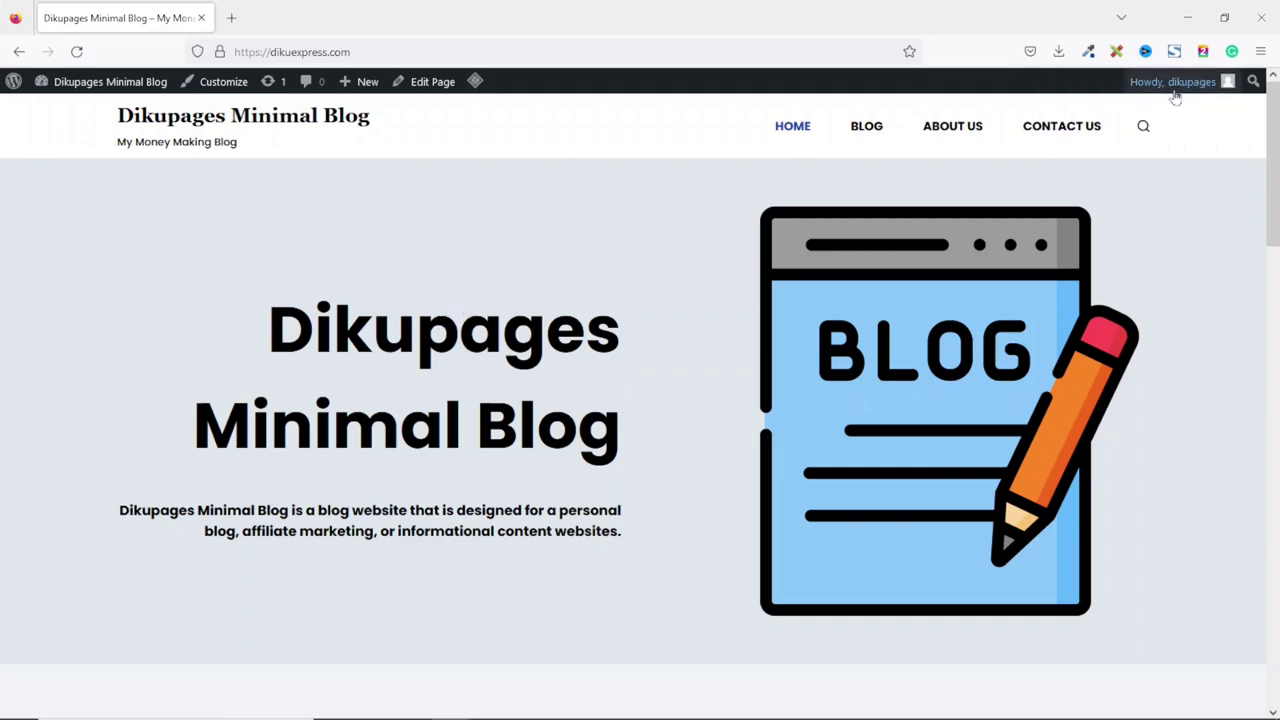
pyautogui.moveTo(1176, 92)
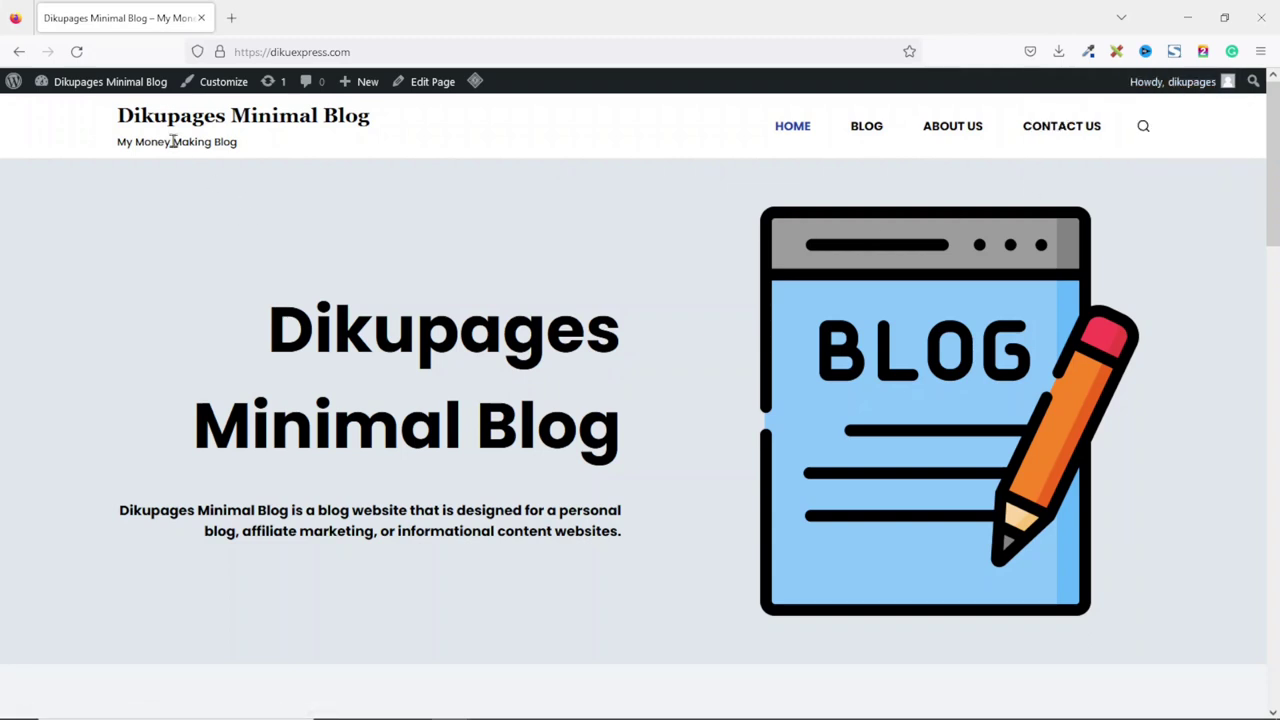
pyautogui.moveTo(96, 89)
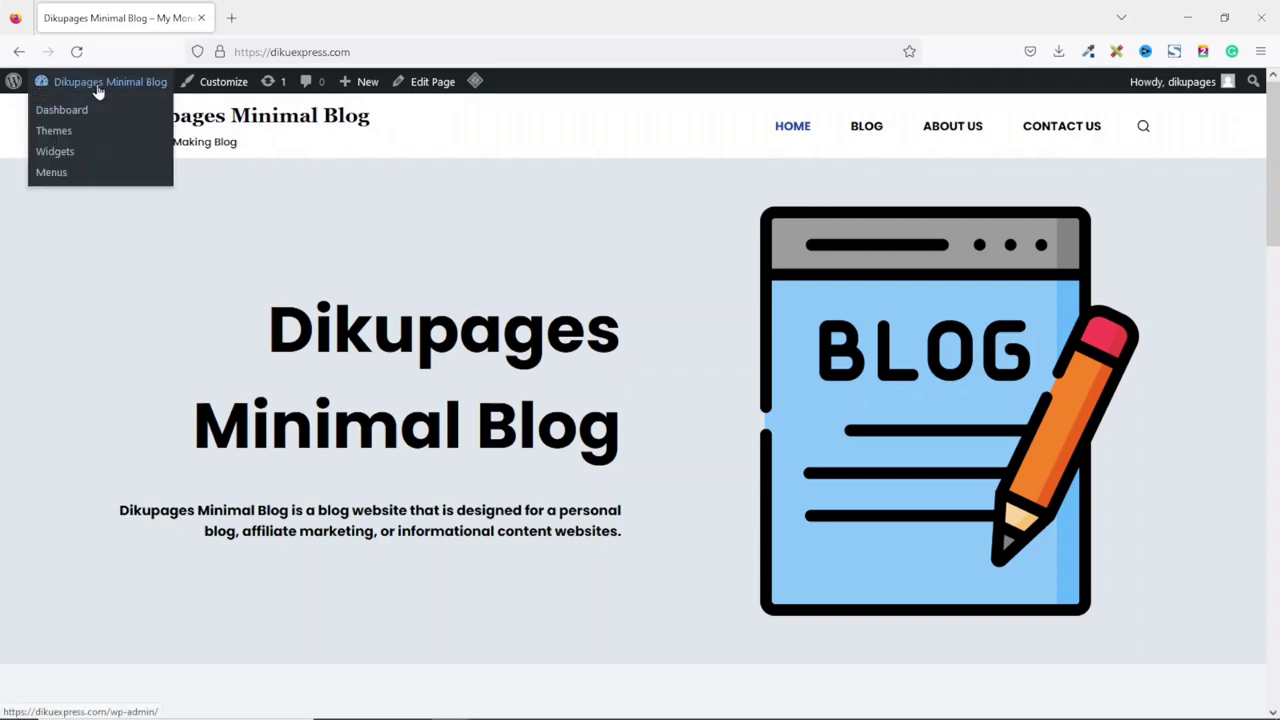
pyautogui.click(72, 112)
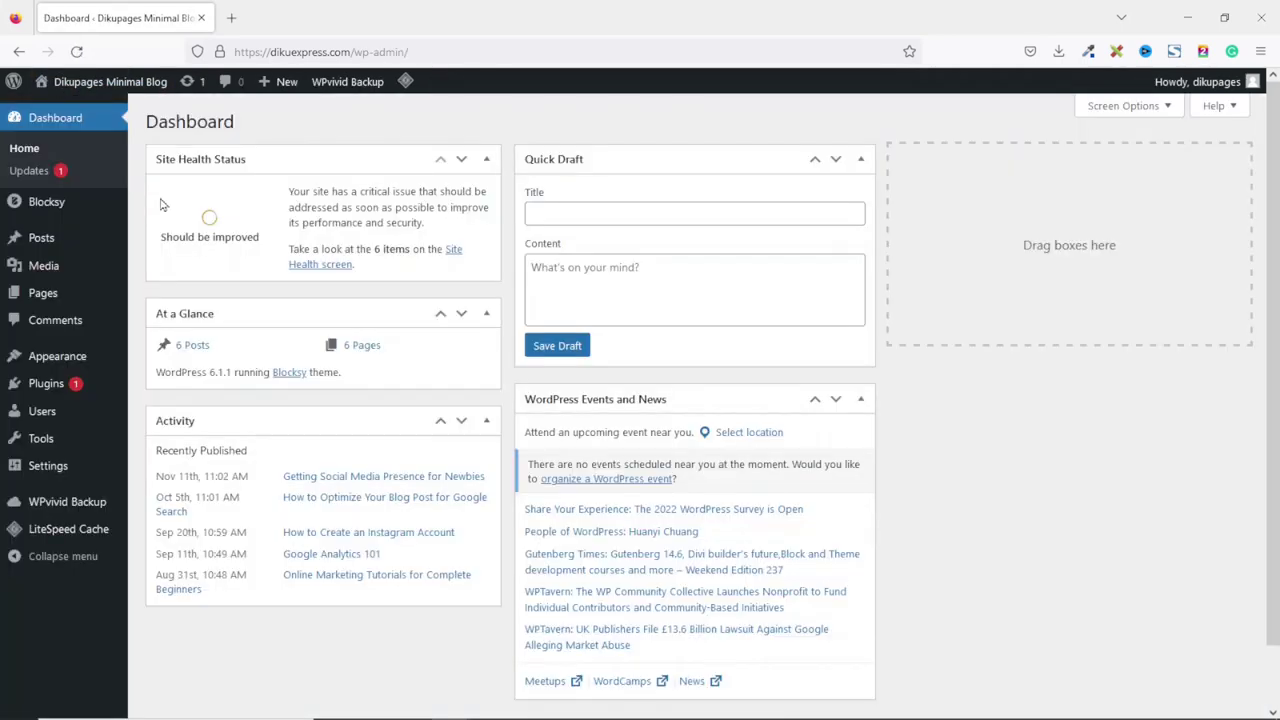
pyautogui.moveTo(50, 420)
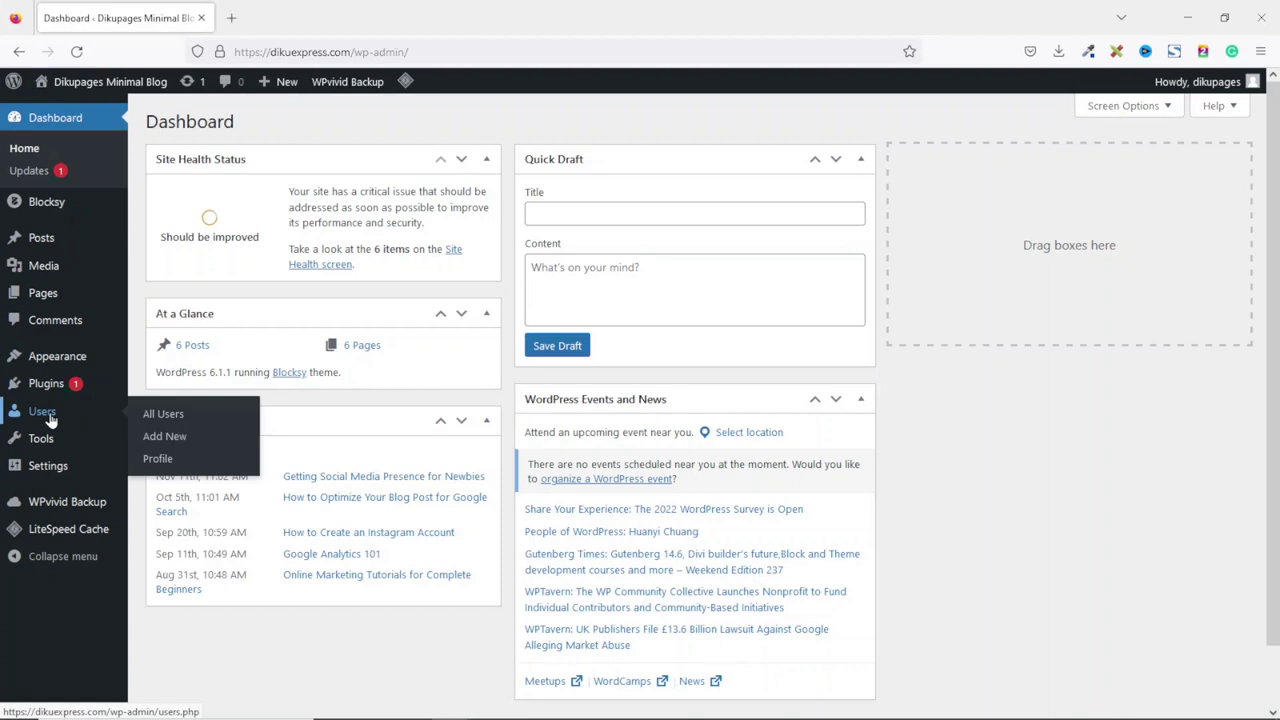
# Start a new user, entering the new admin's username, e-mail, first and last name.
pyautogui.click(165, 440)
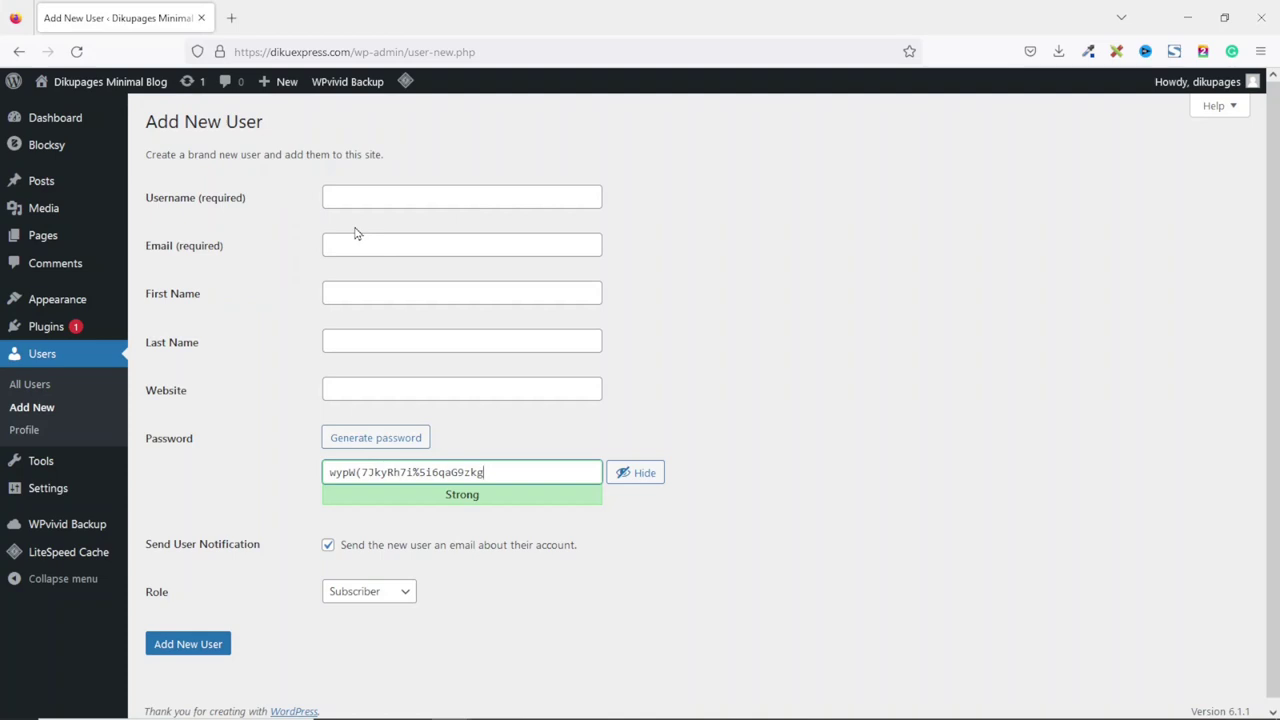
pyautogui.click(389, 197)
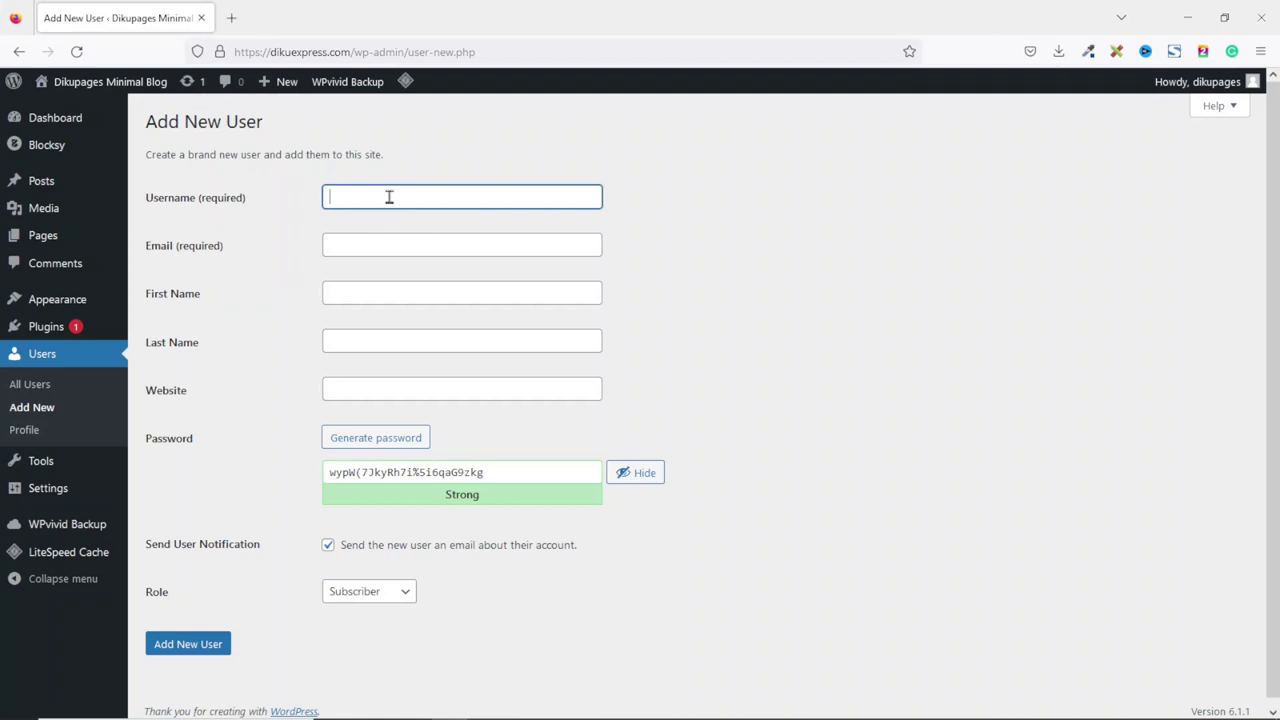
pyautogui.write('Suadi')
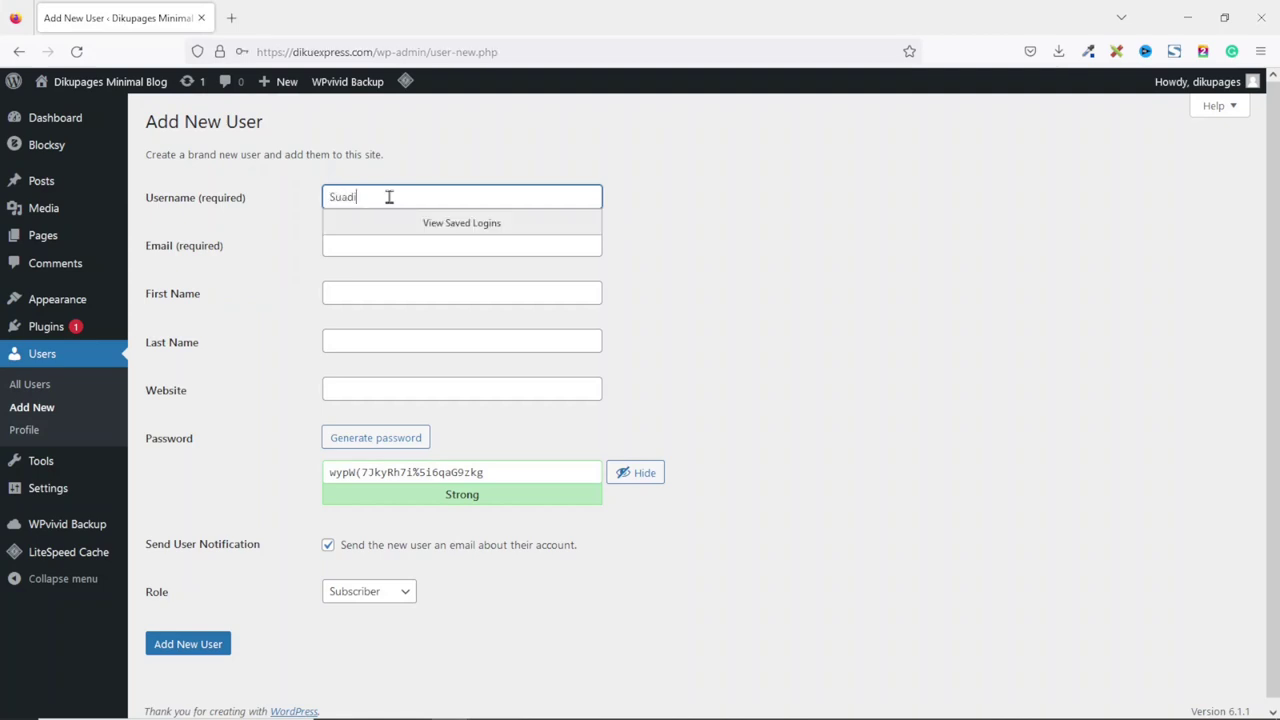
pyautogui.write('k')
pyautogui.click(362, 250)
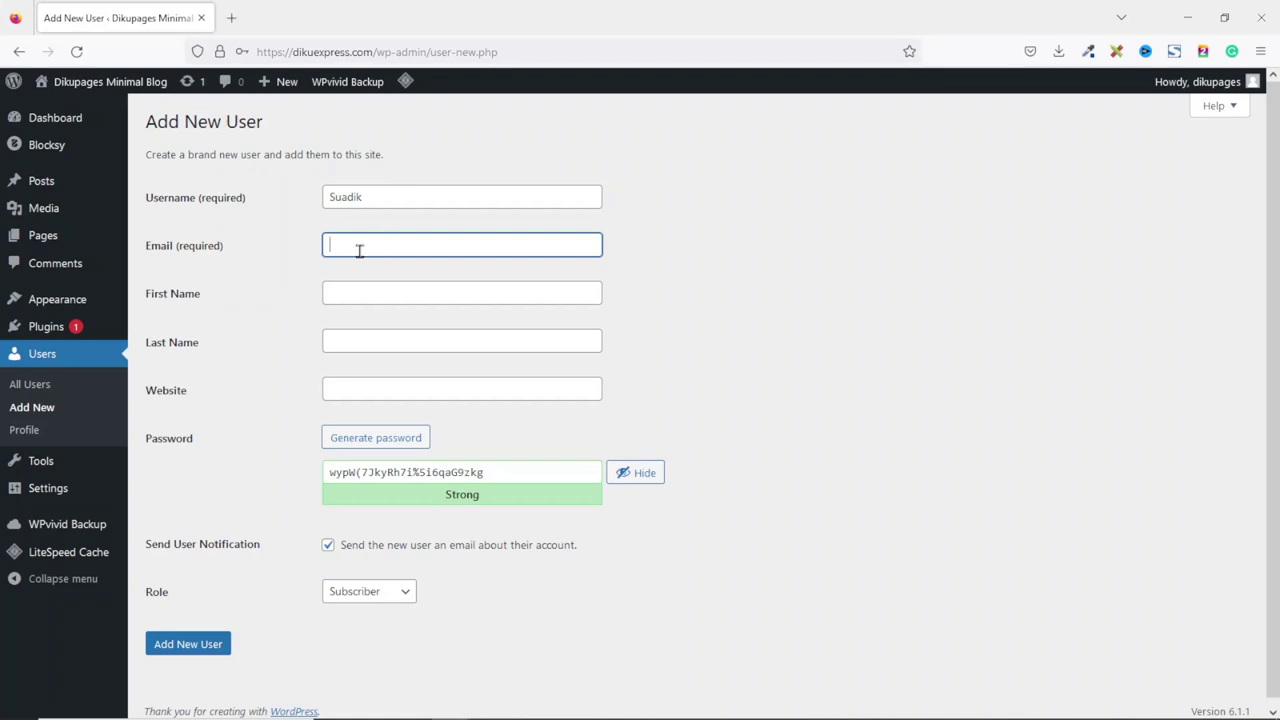
pyautogui.write('sir')
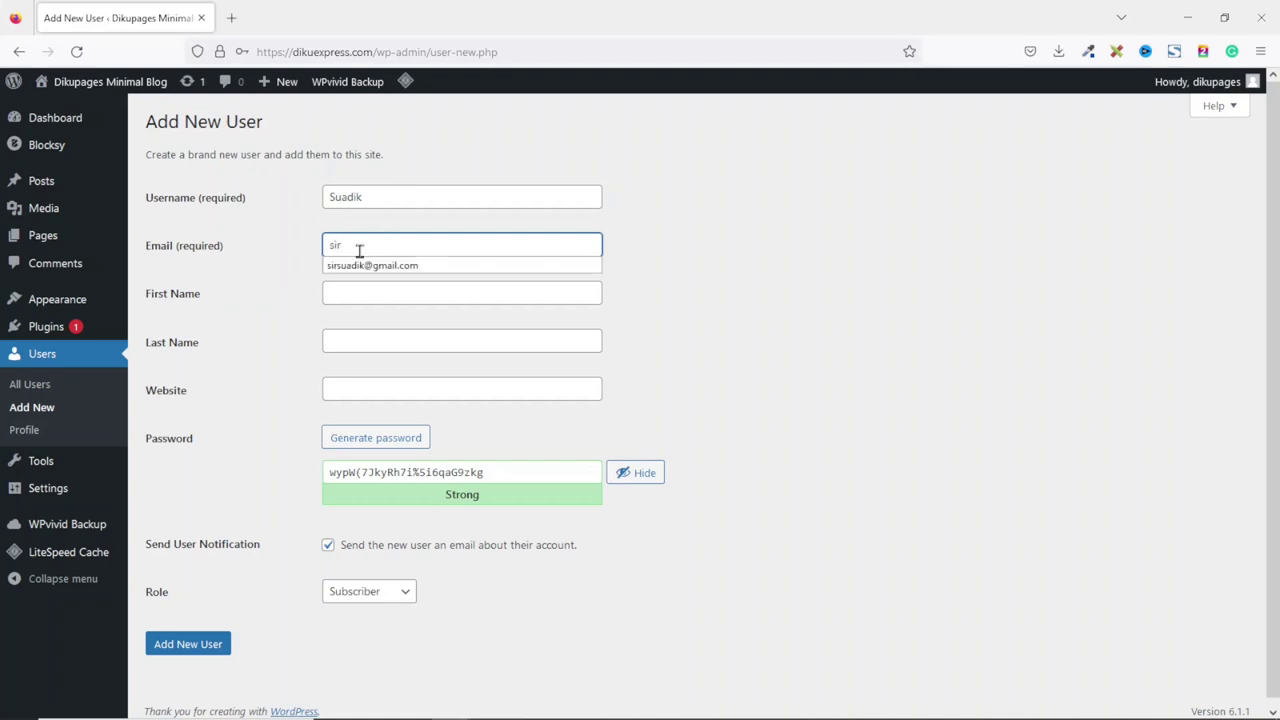
pyautogui.click(367, 266)
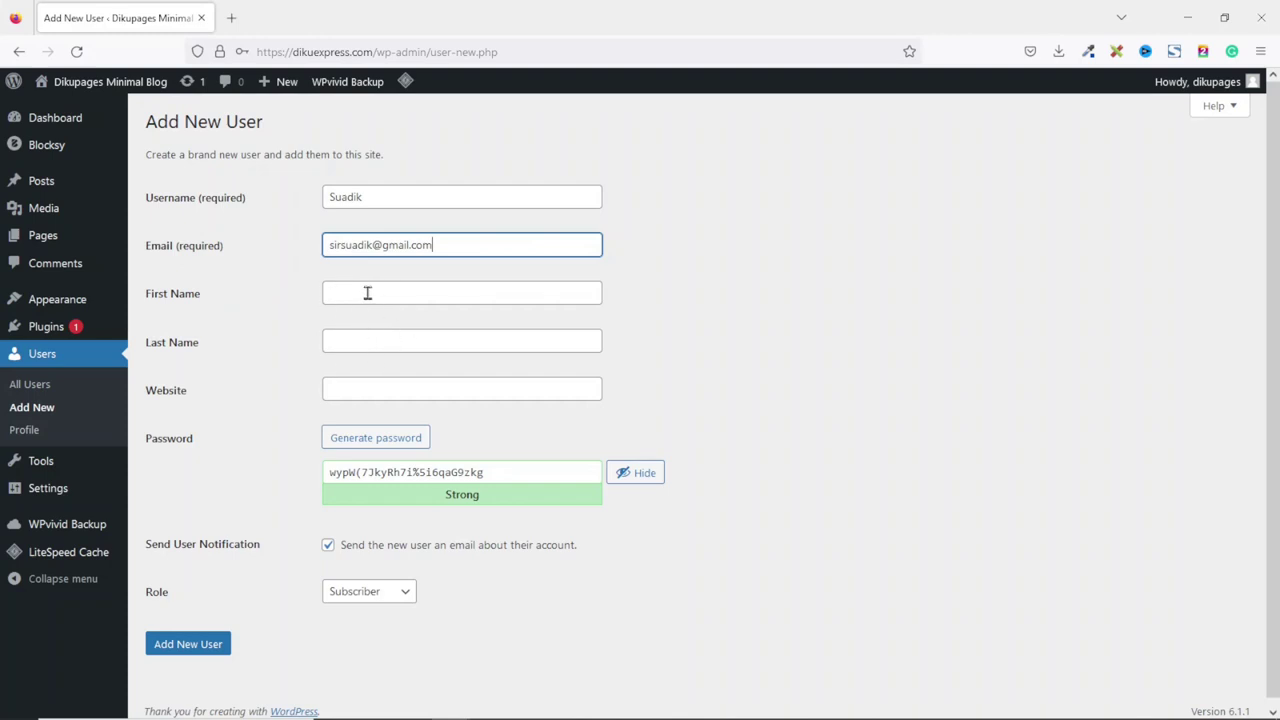
pyautogui.click(378, 293)
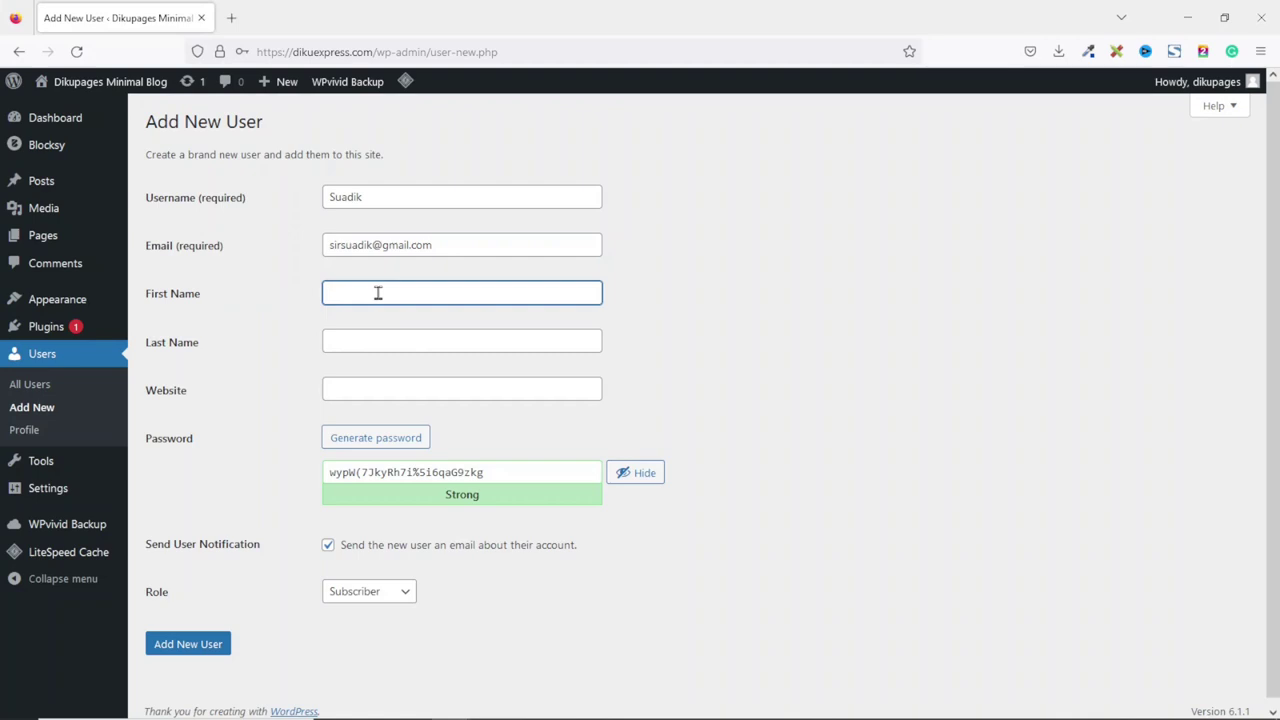
pyautogui.write('S')
pyautogui.click(371, 314)
pyautogui.click(368, 343)
pyautogui.click(368, 343)
pyautogui.write('ab')
pyautogui.click(432, 363)
# Replace the generated password with a custom one, set role Administrator, and add the user.
pyautogui.click(511, 472)
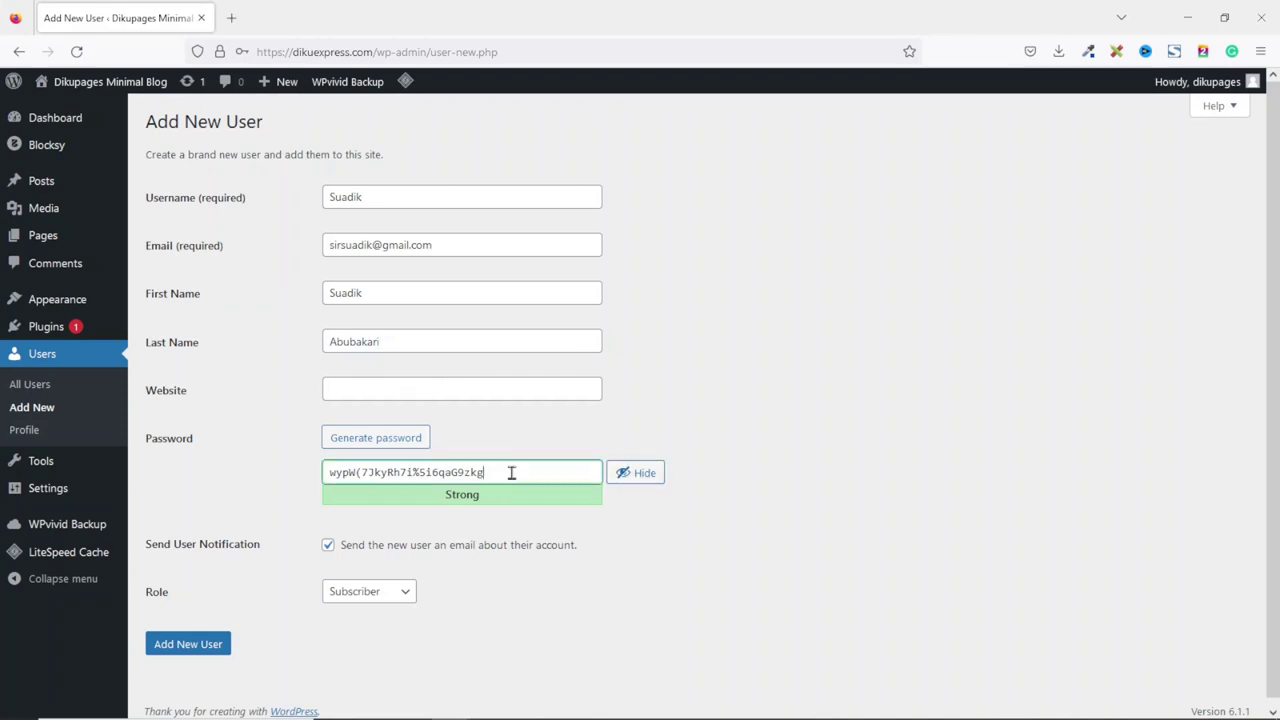
pyautogui.moveTo(488, 473); pyautogui.dragTo(299, 474)
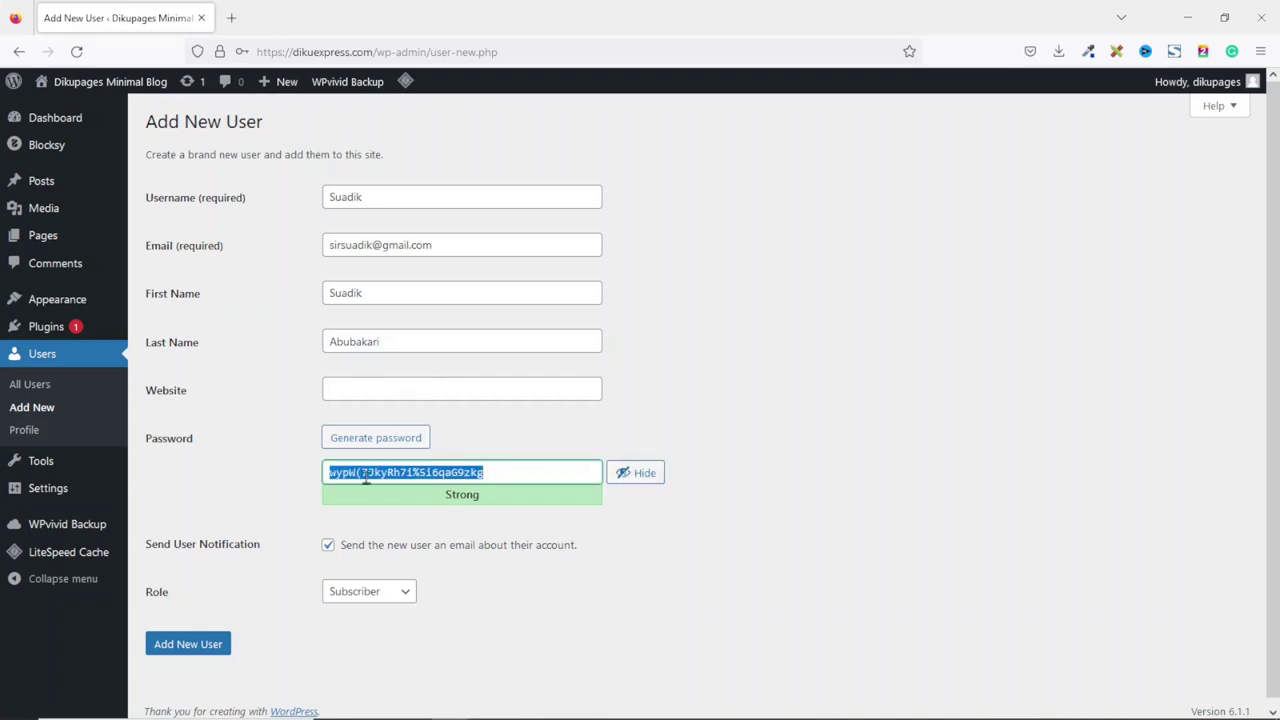
pyautogui.click(643, 473)
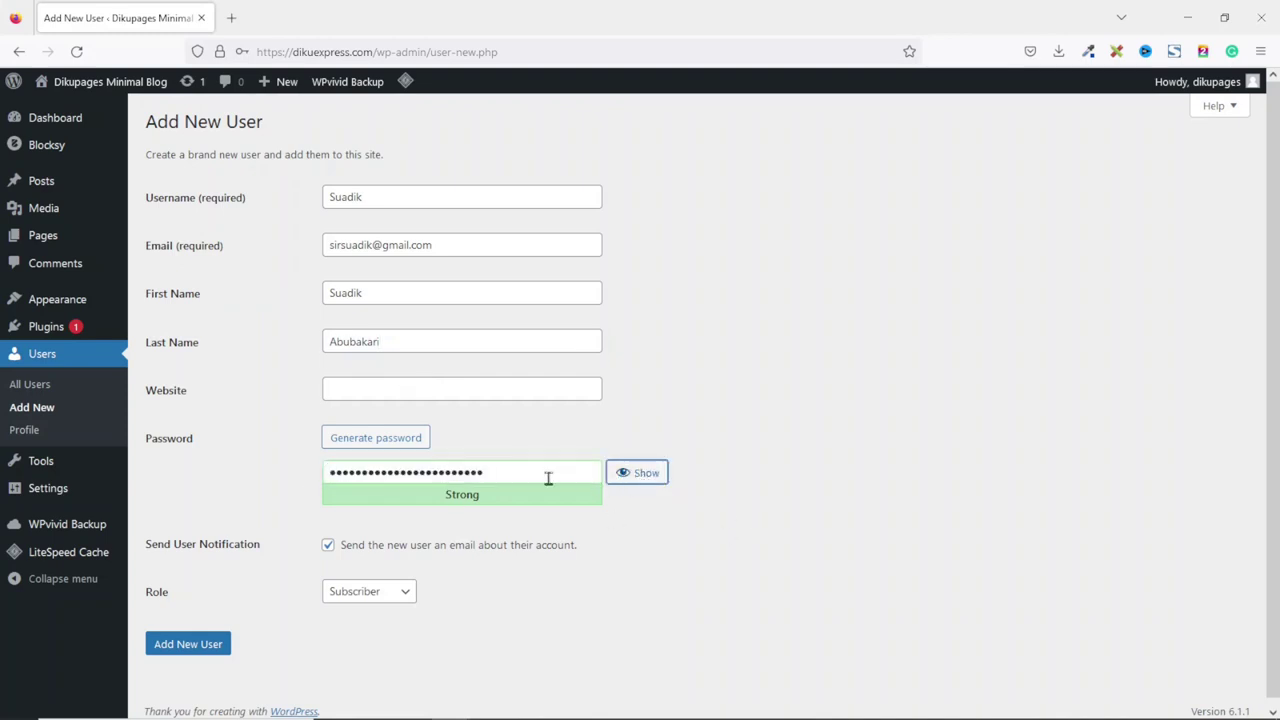
pyautogui.moveTo(525, 474); pyautogui.dragTo(318, 475)
pyautogui.hotkey('ctrl', 'v')
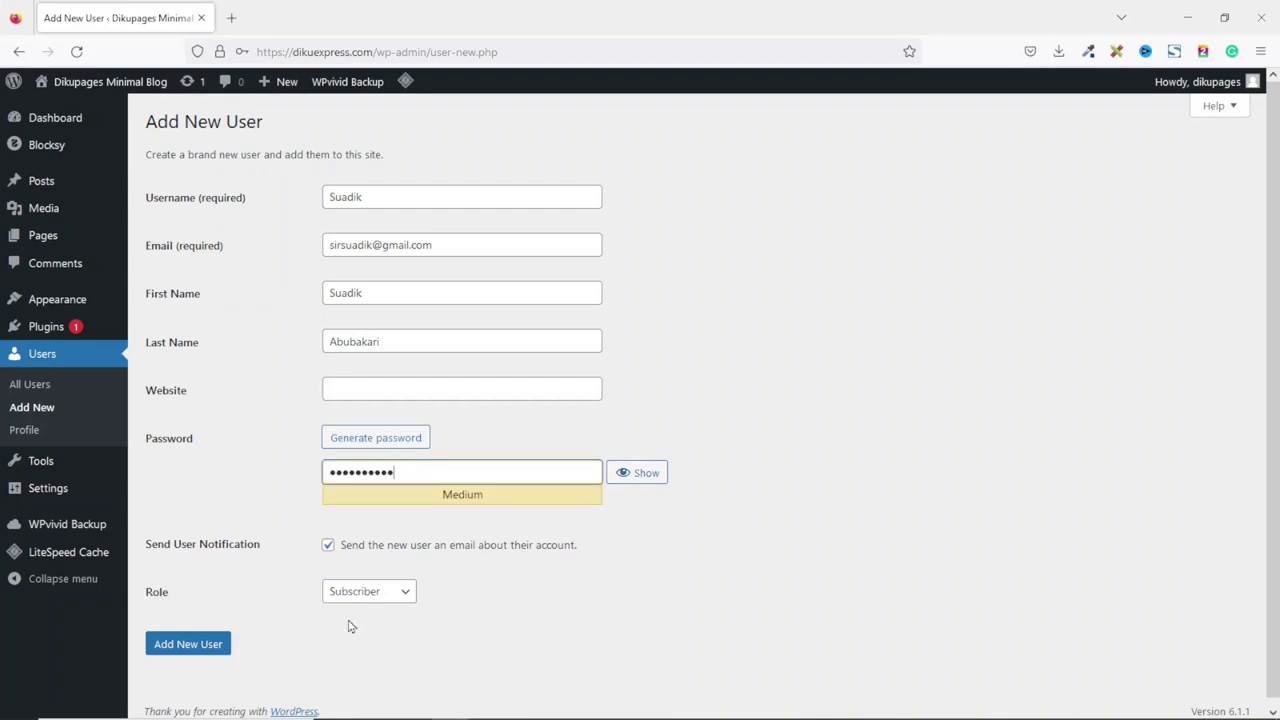
pyautogui.click(369, 595)
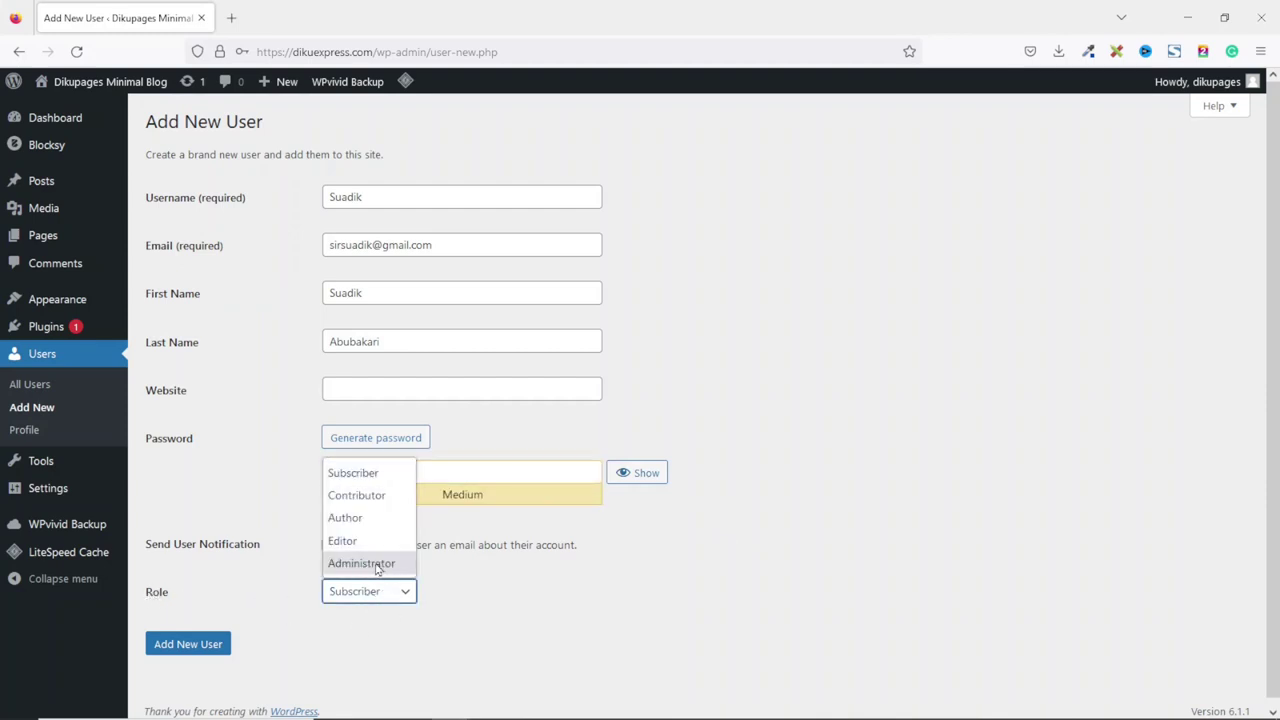
pyautogui.click(372, 565)
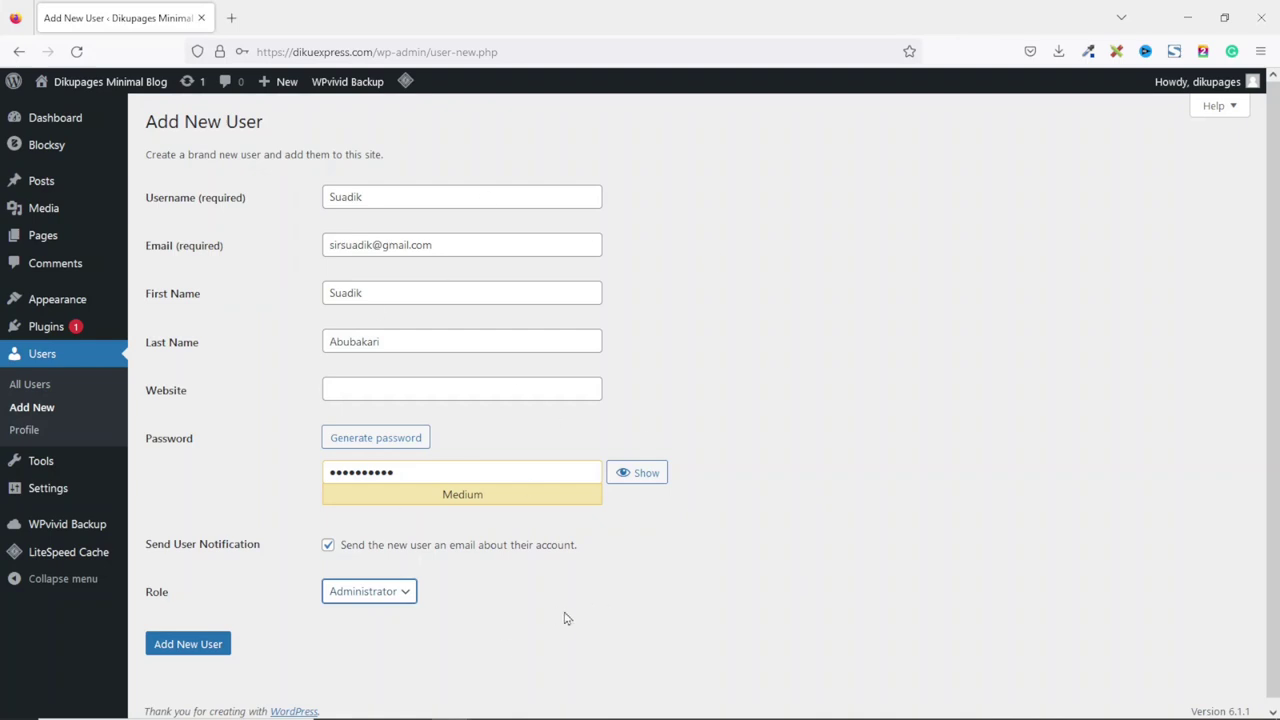
pyautogui.click(189, 648)
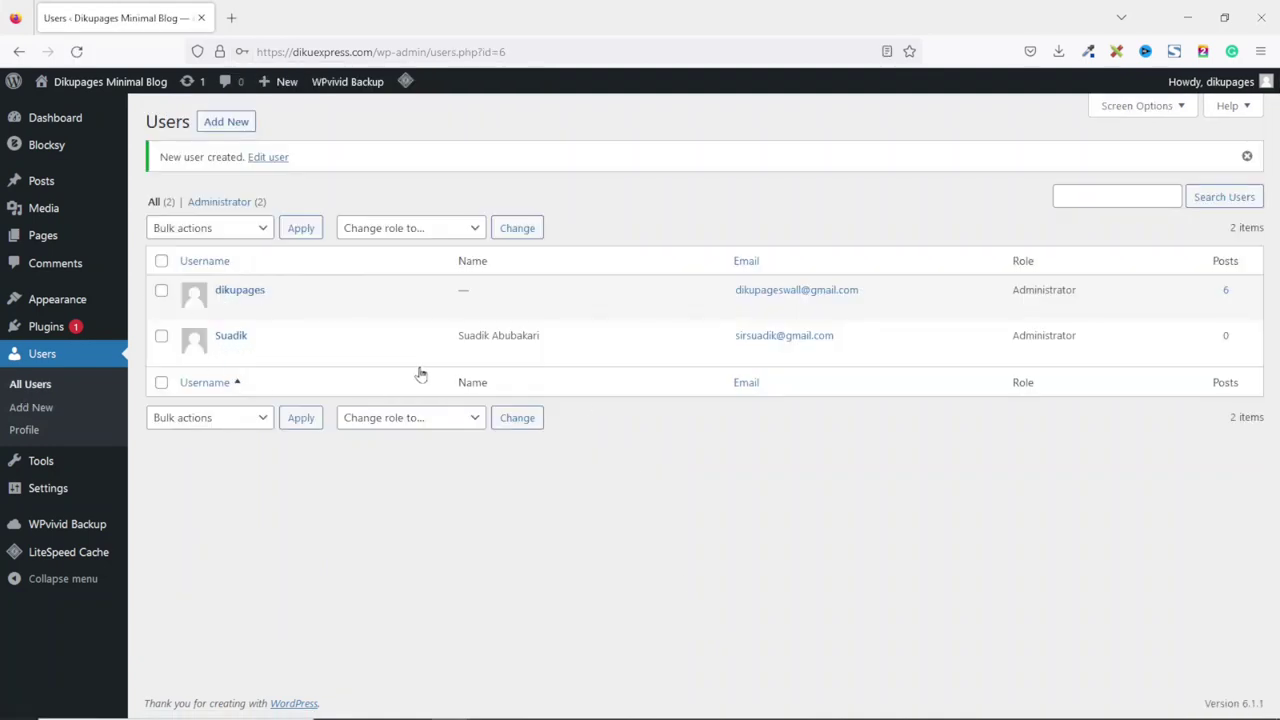
pyautogui.moveTo(329, 371)
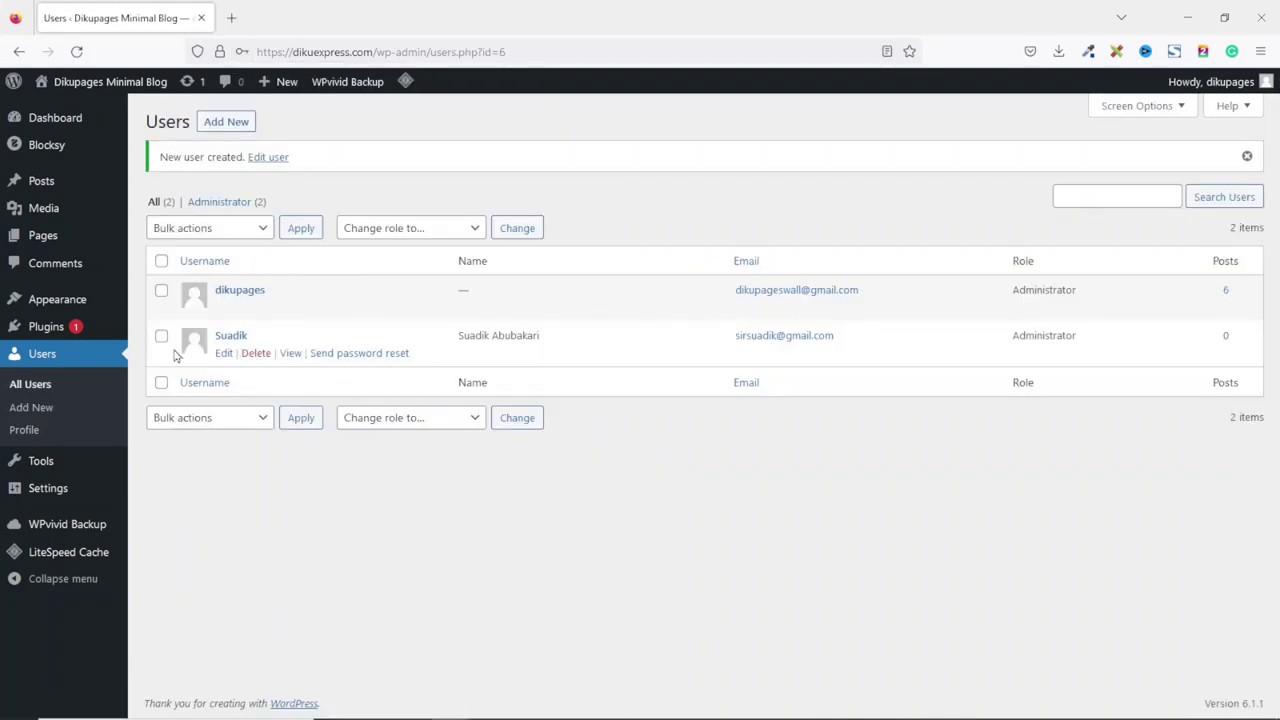
pyautogui.moveTo(257, 308)
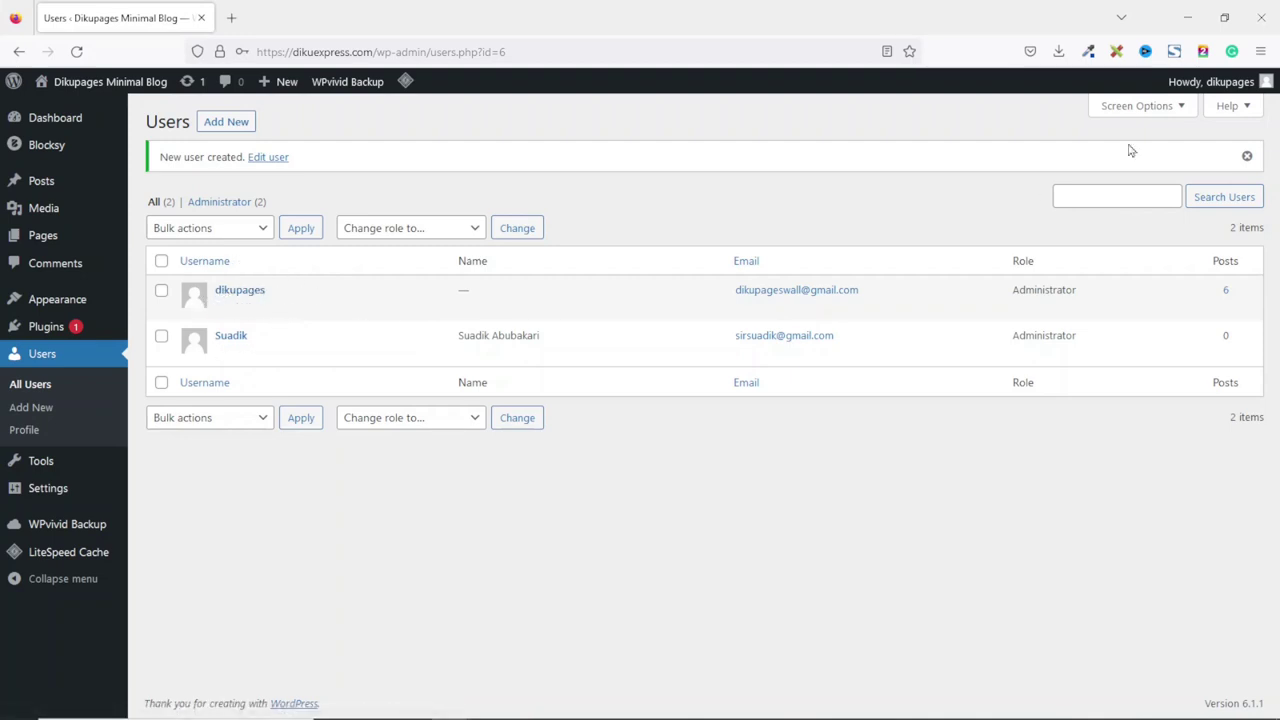
# Log out and sign back in using the new administrator's saved username and password.
pyautogui.moveTo(1210, 83)
pyautogui.click(1166, 163)
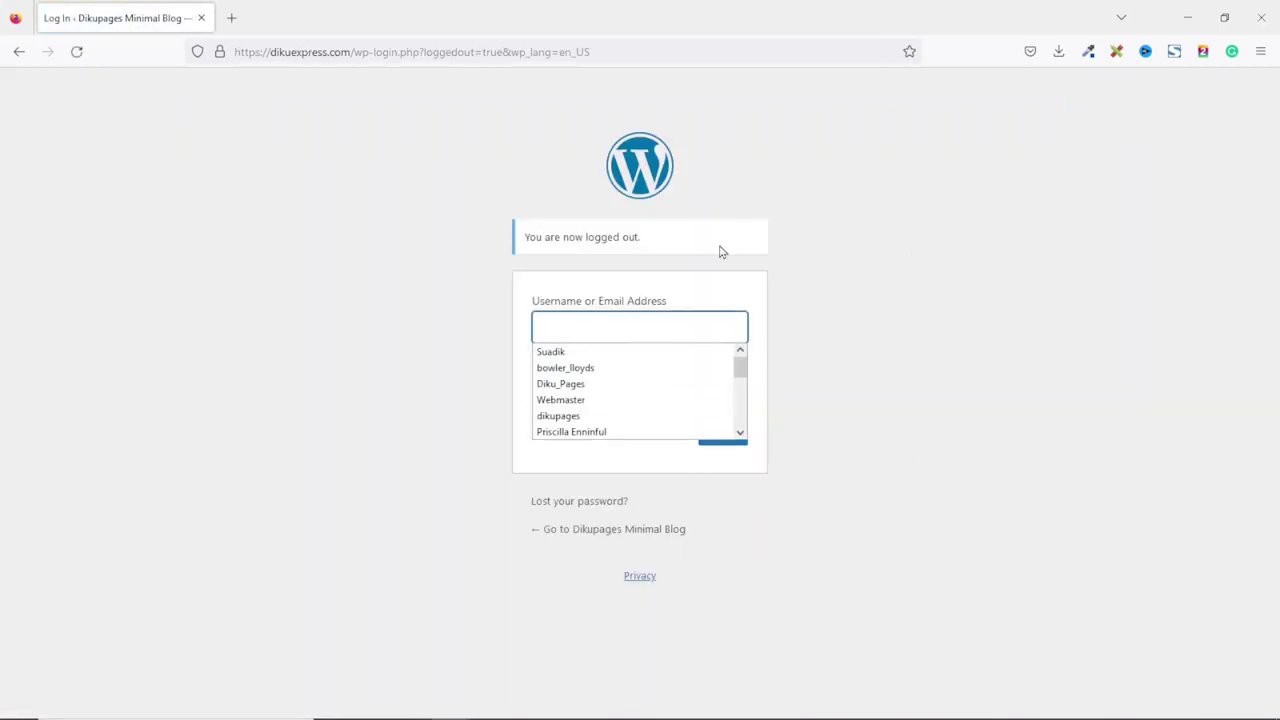
pyautogui.click(617, 351)
pyautogui.click(614, 388)
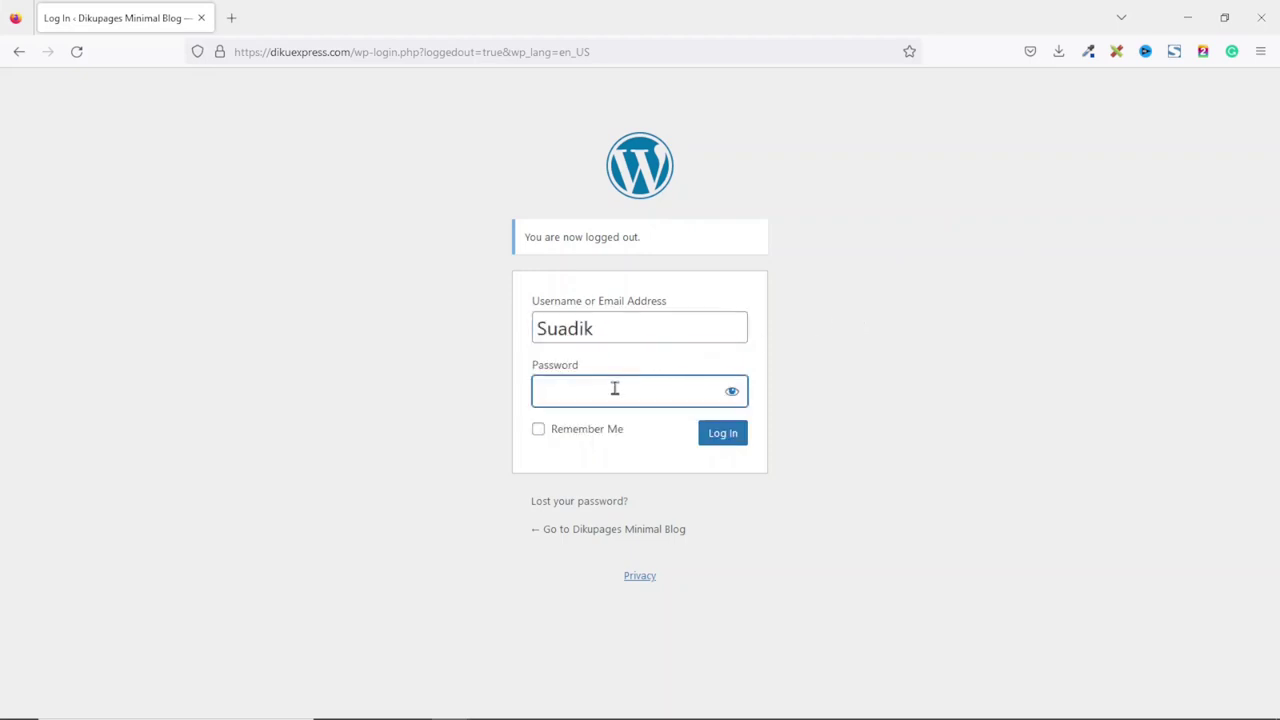
pyautogui.write('••••••••••')
pyautogui.press('Return')
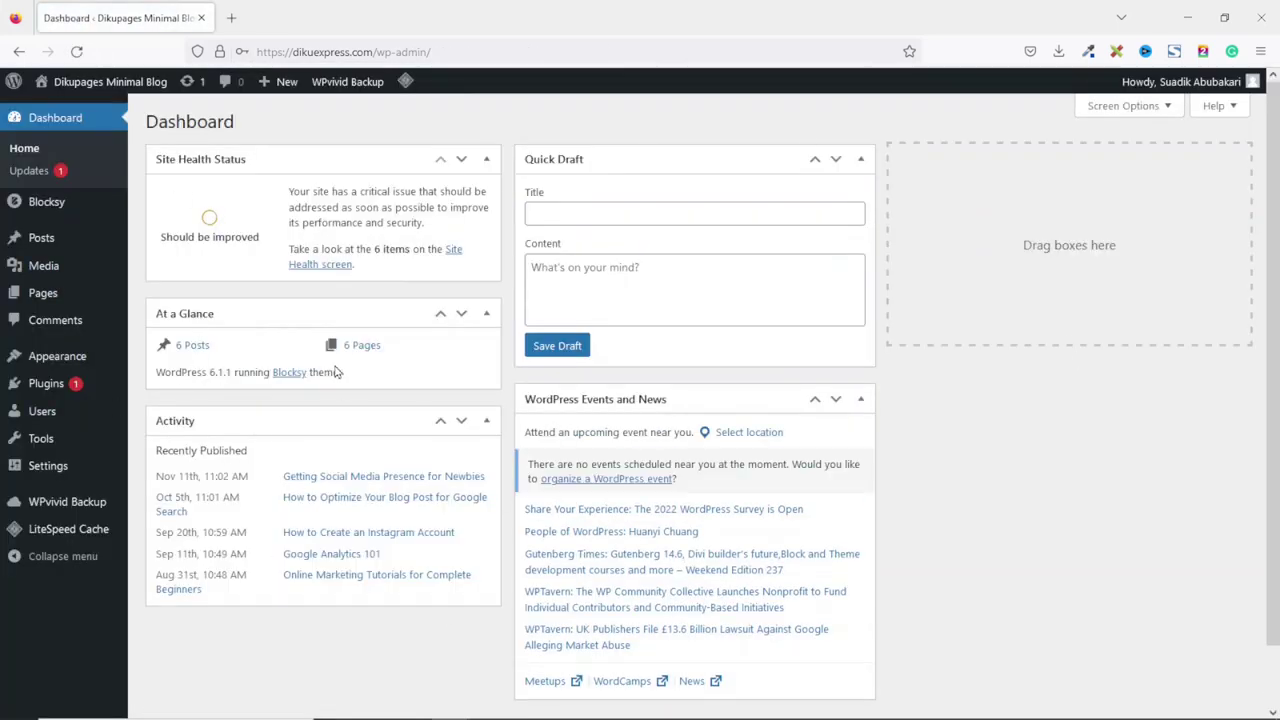
# Show the Users list containing both Administrator accounts.
pyautogui.click(45, 420)
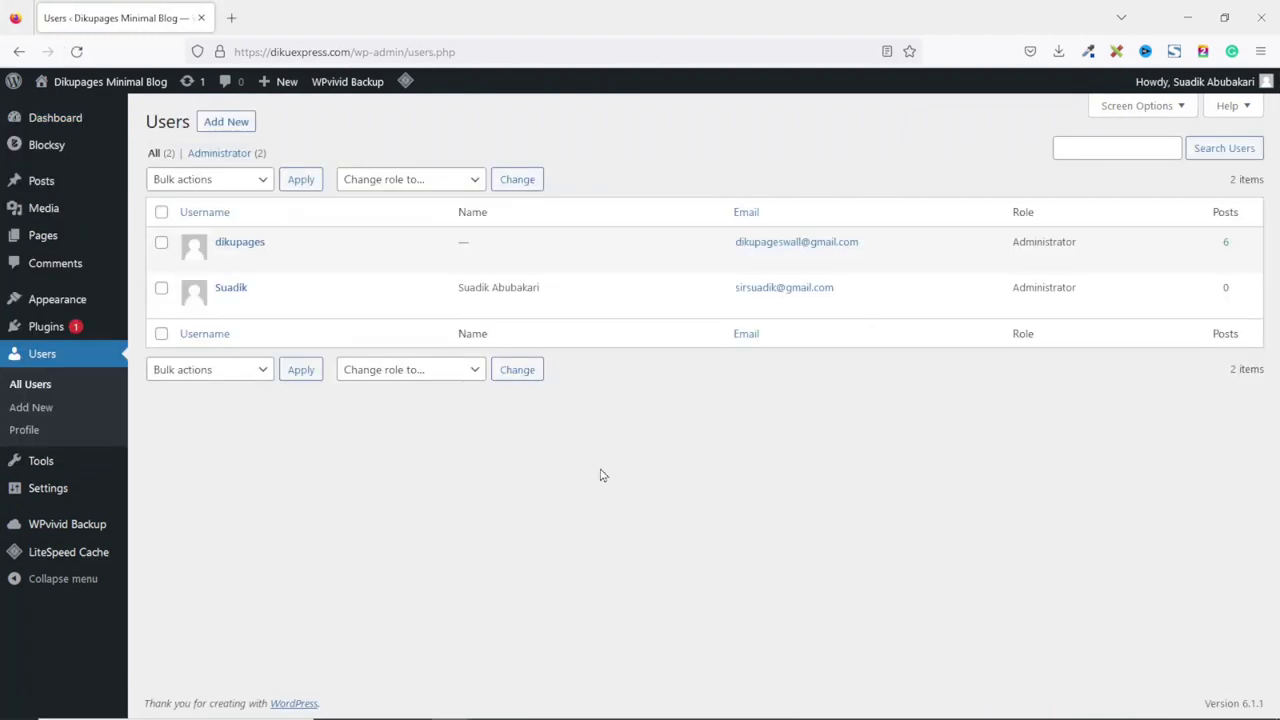
pyautogui.moveTo(240, 250)
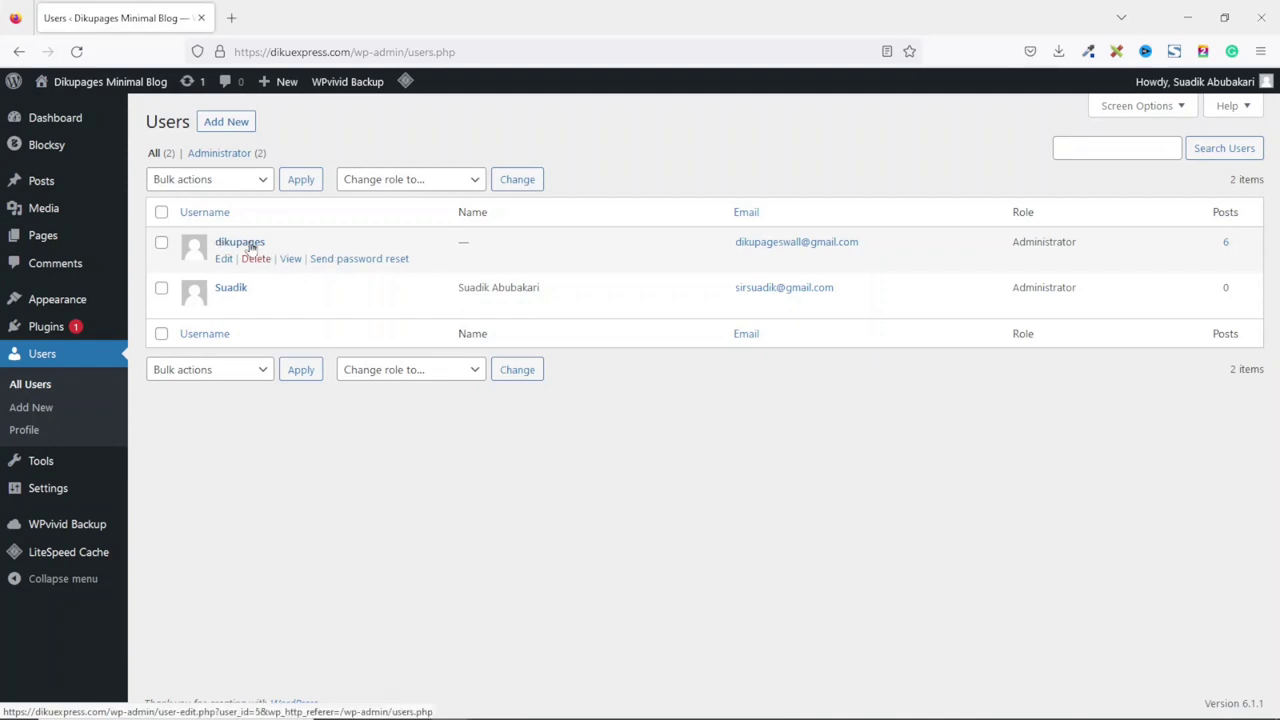
# Delete the original admin user, attributing all its content to the new administrator.
pyautogui.click(256, 259)
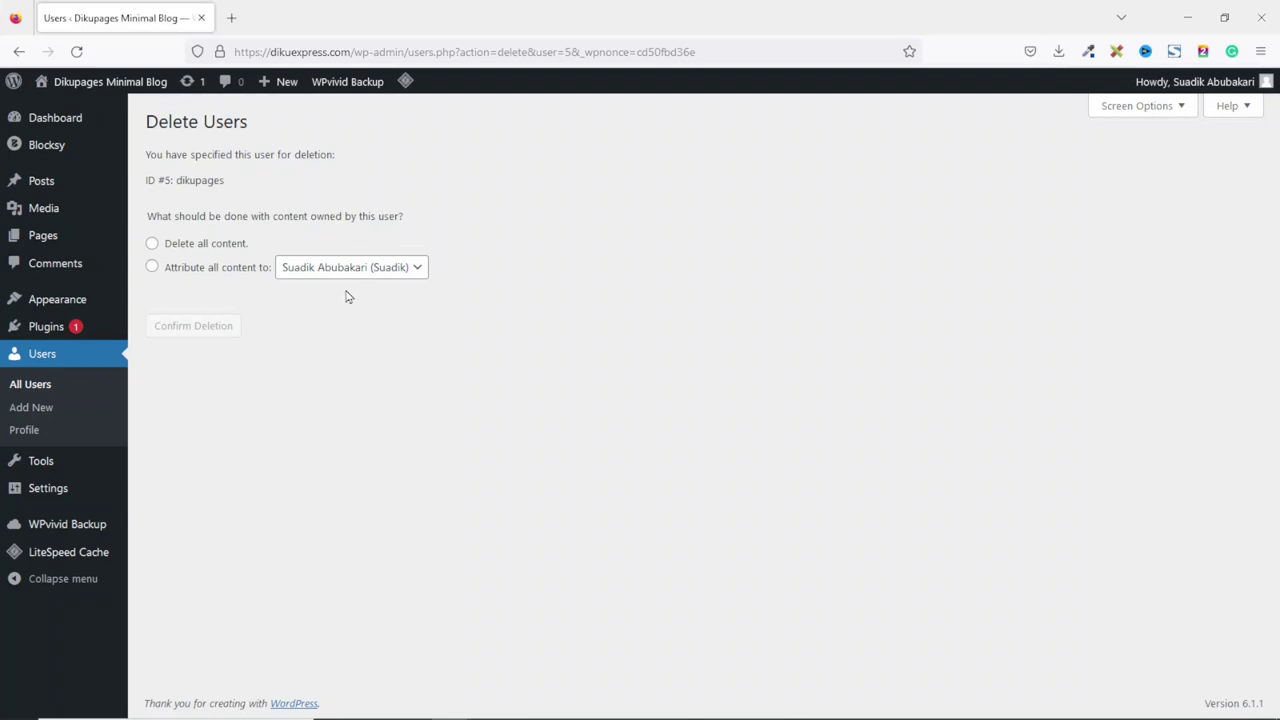
pyautogui.click(152, 244)
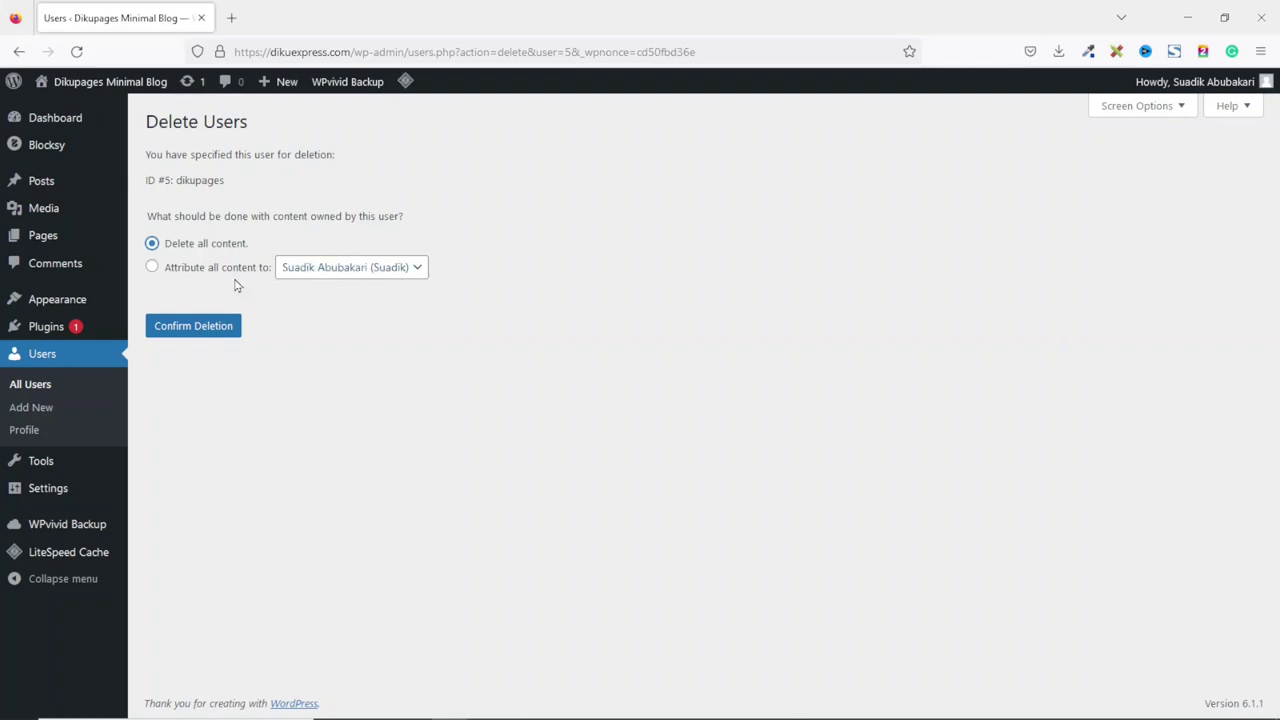
pyautogui.click(152, 268)
pyautogui.moveTo(91, 88)
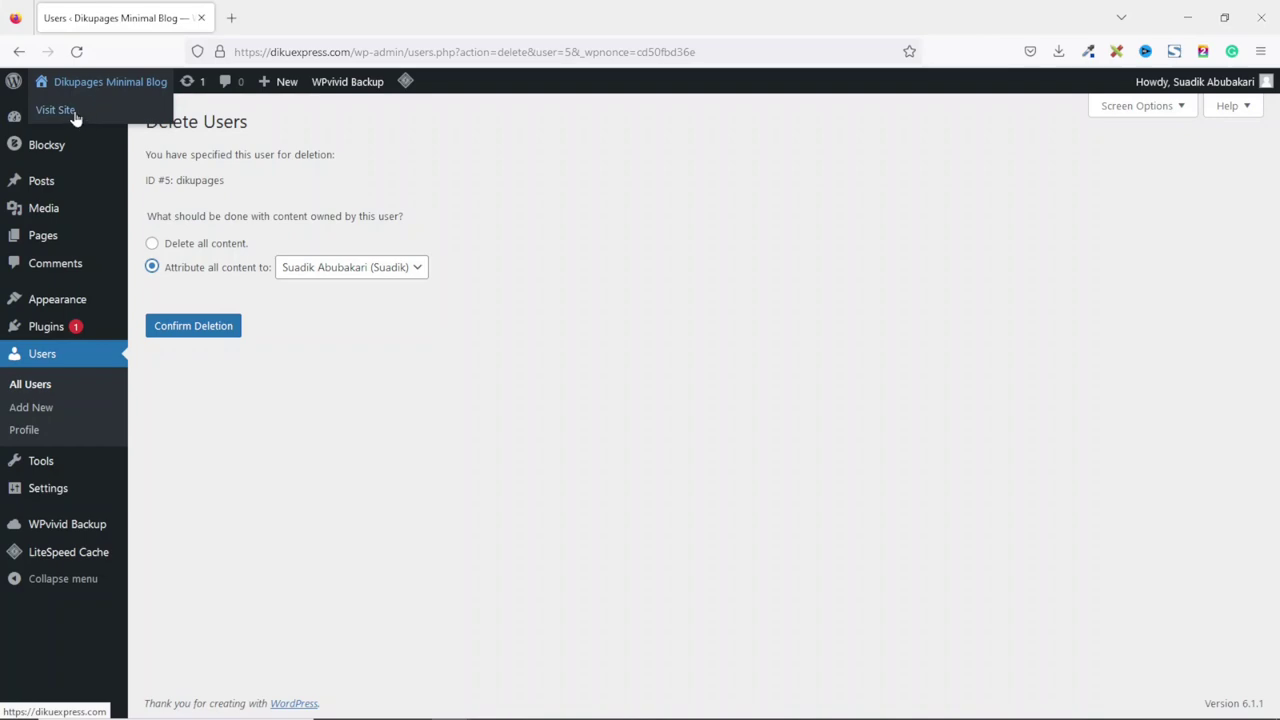
pyautogui.rightClick(75, 118)
# Open the live site in a new tab and scroll through its home page.
pyautogui.click(148, 128)
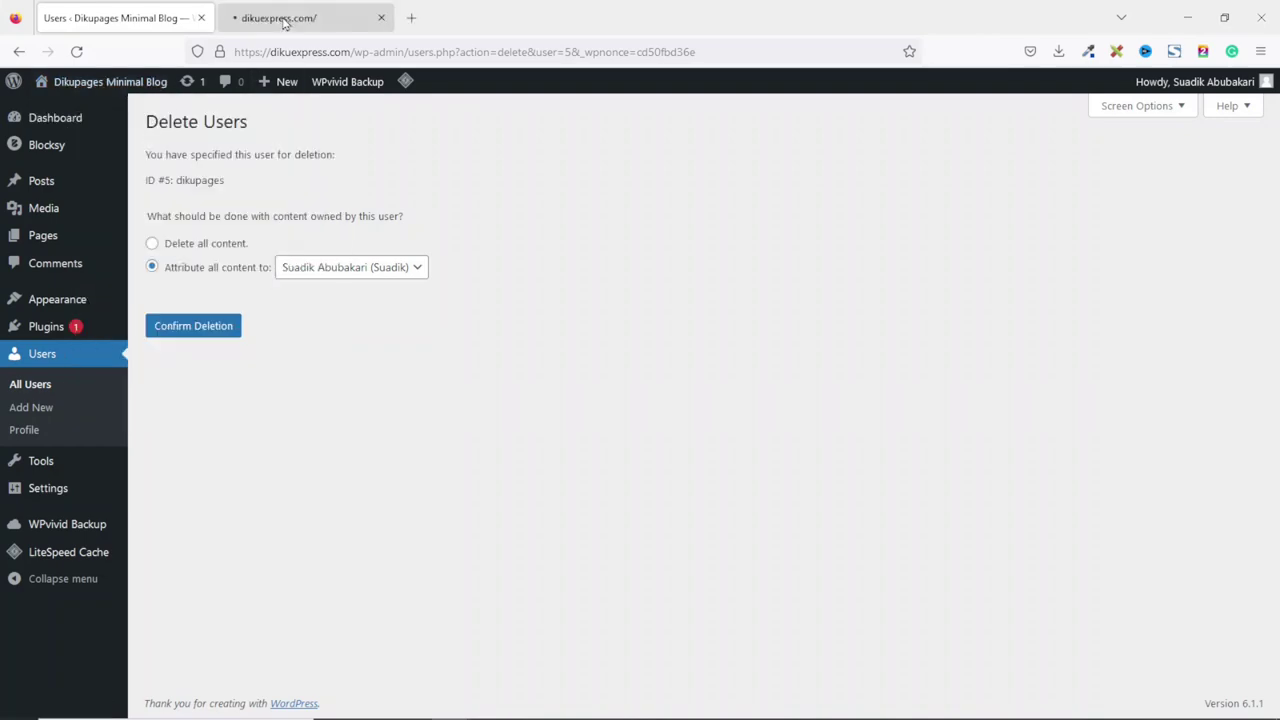
pyautogui.click(283, 20)
pyautogui.scroll(-4, 560, 314)
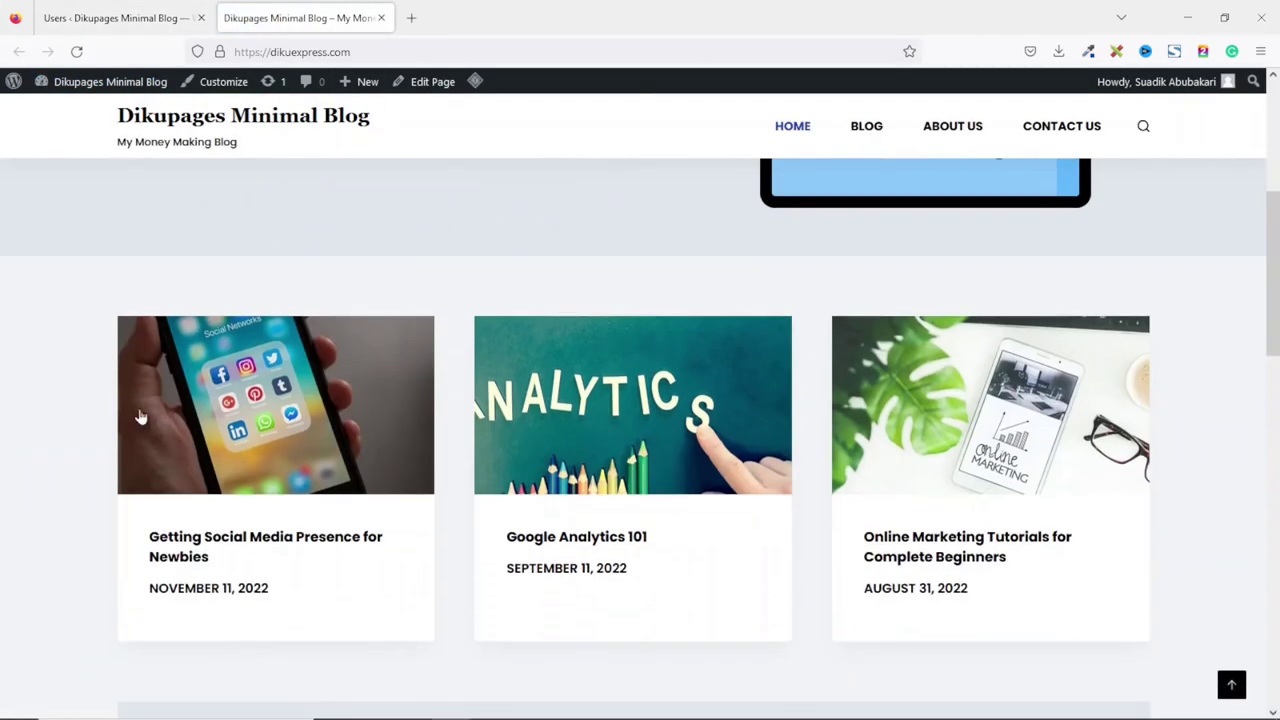
pyautogui.scroll(-1, 1038, 408)
pyautogui.scroll(-12, 1038, 408)
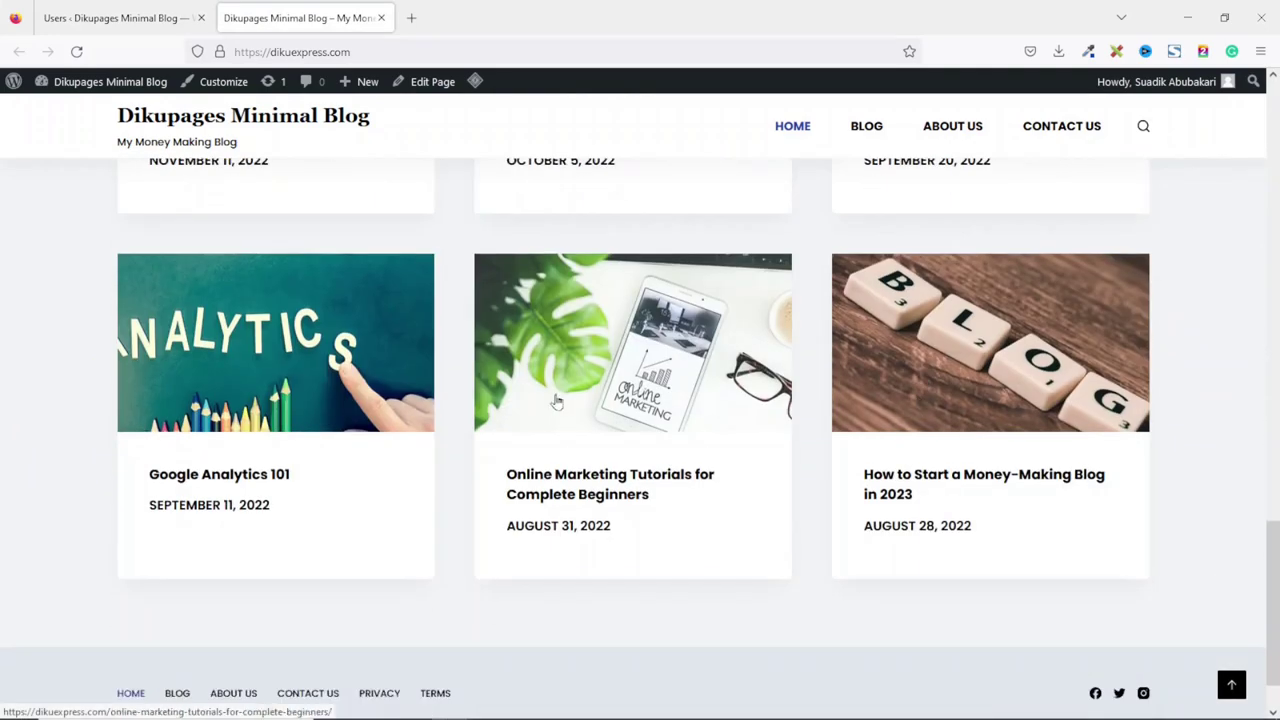
pyautogui.scroll(10, 686, 400)
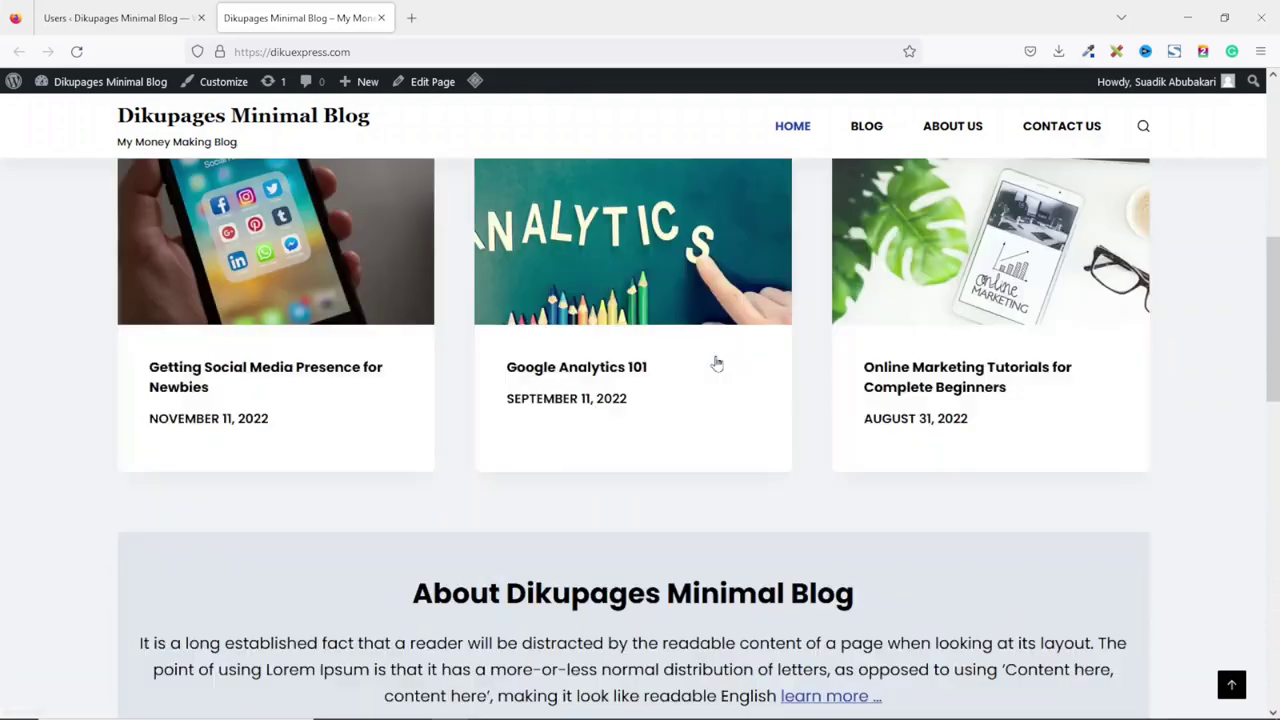
pyautogui.scroll(1, 717, 363)
pyautogui.scroll(5, 912, 338)
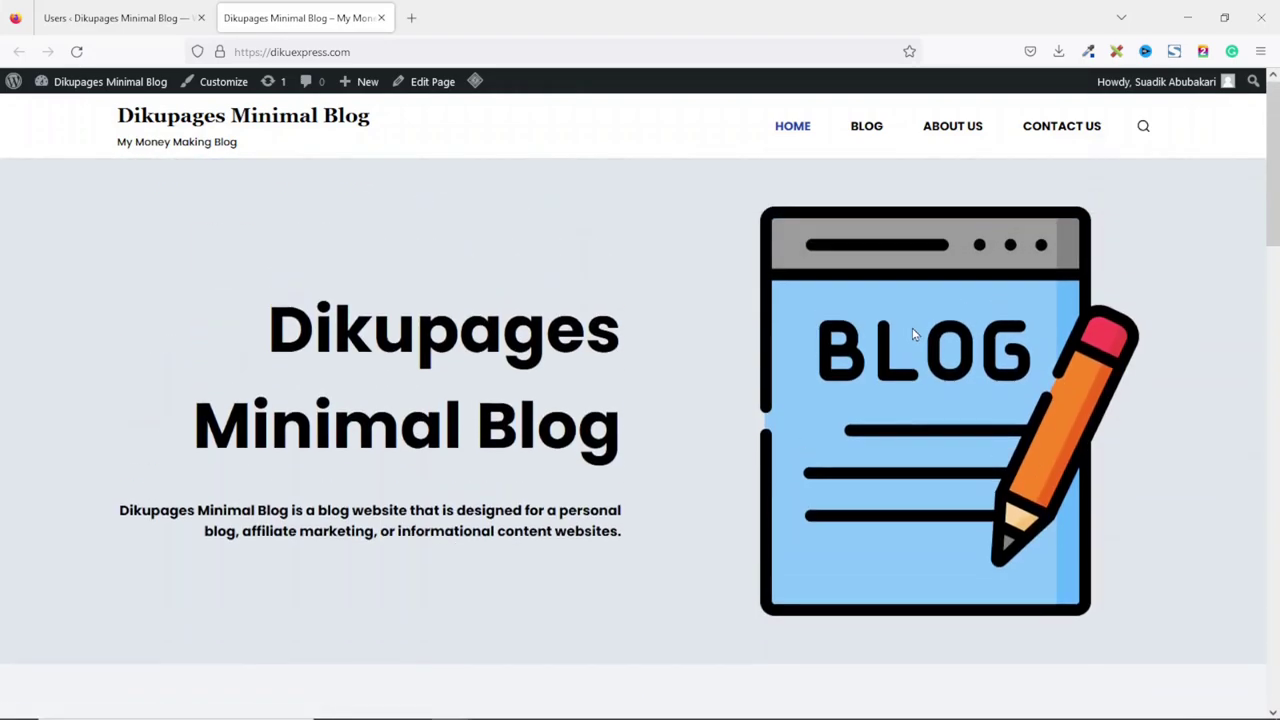
pyautogui.scroll(-5, 914, 334)
pyautogui.scroll(-6, 914, 334)
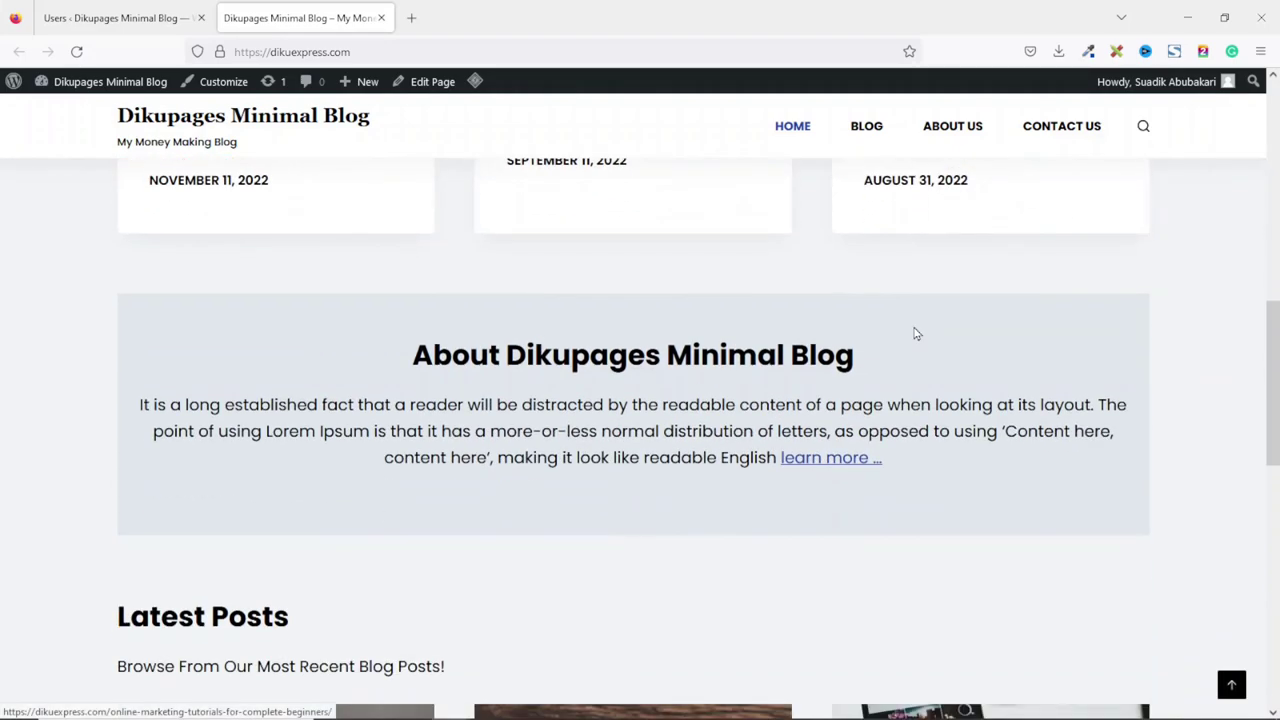
pyautogui.scroll(-7, 914, 334)
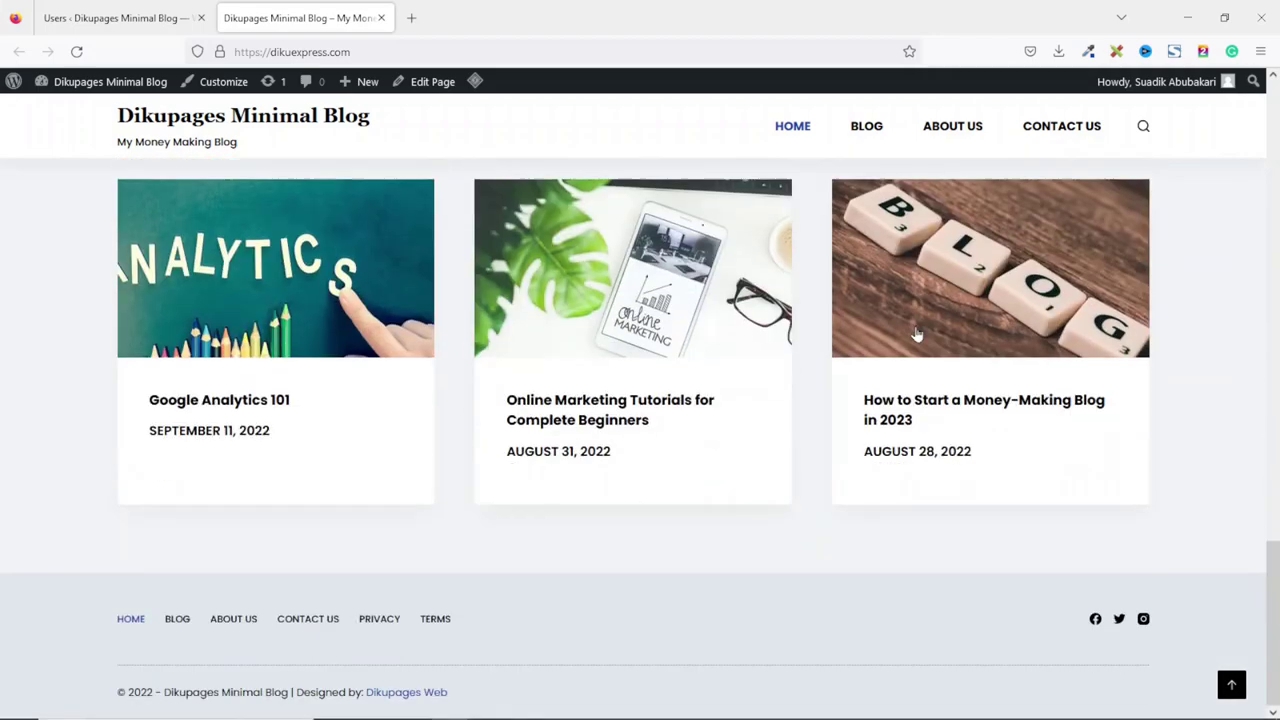
# Go to the Blog page and scroll through the listed posts and sidebar.
pyautogui.click(866, 127)
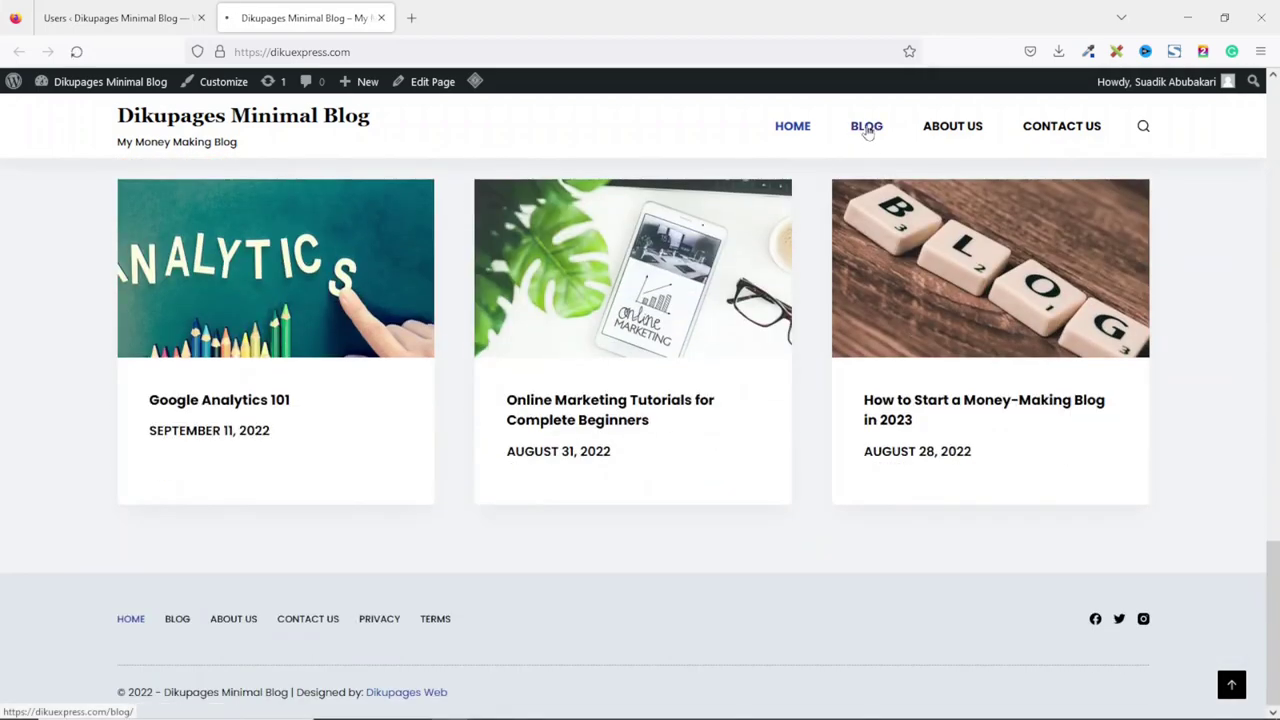
pyautogui.scroll(-8, 885, 290)
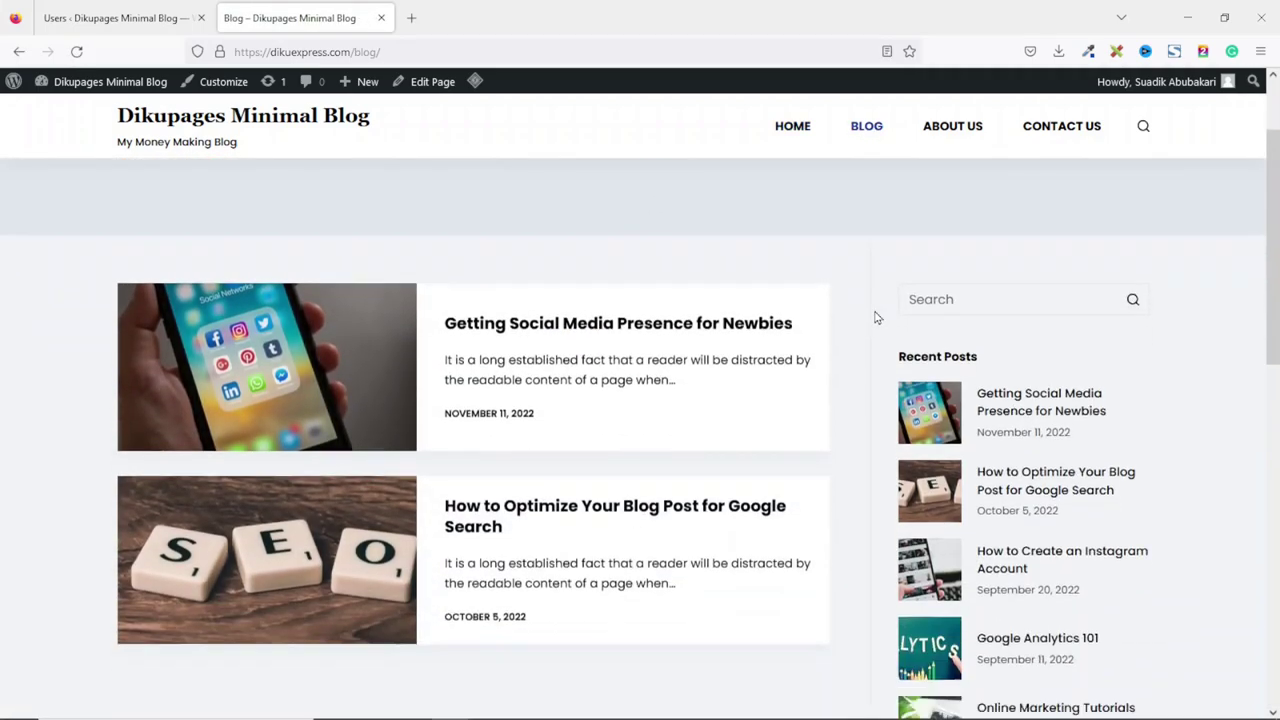
pyautogui.scroll(-3, 874, 309)
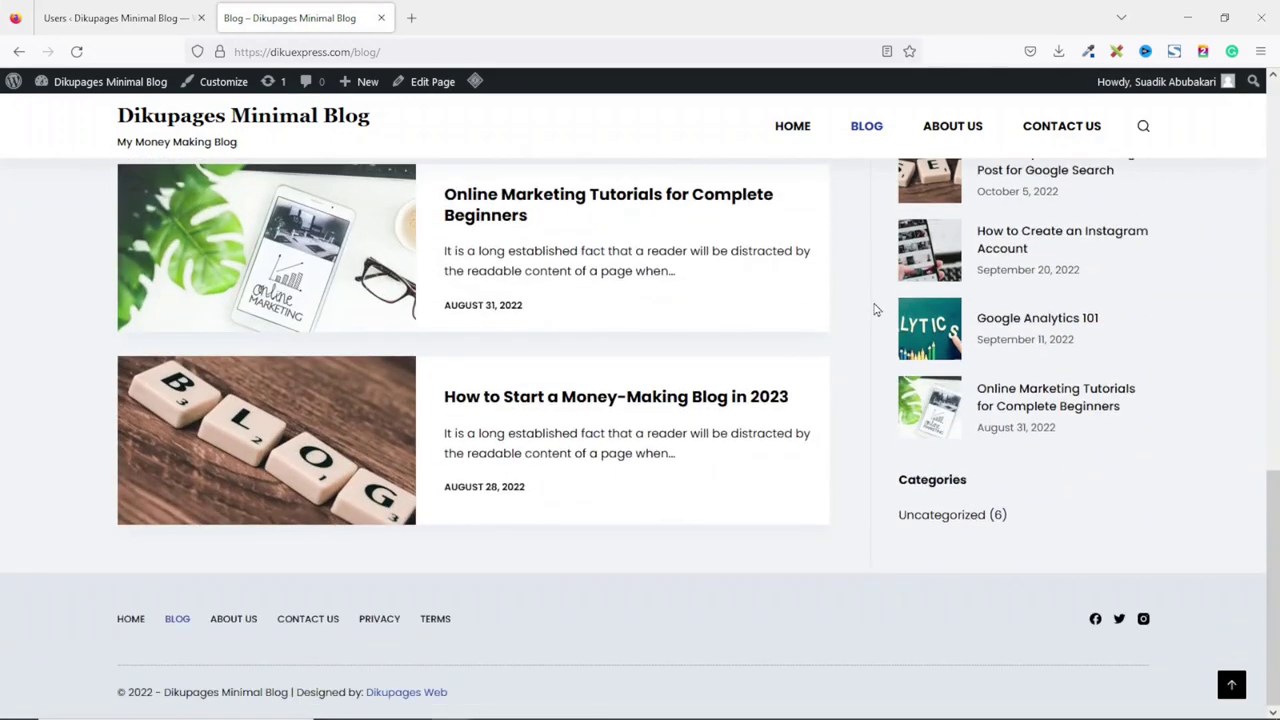
pyautogui.scroll(5, 874, 323)
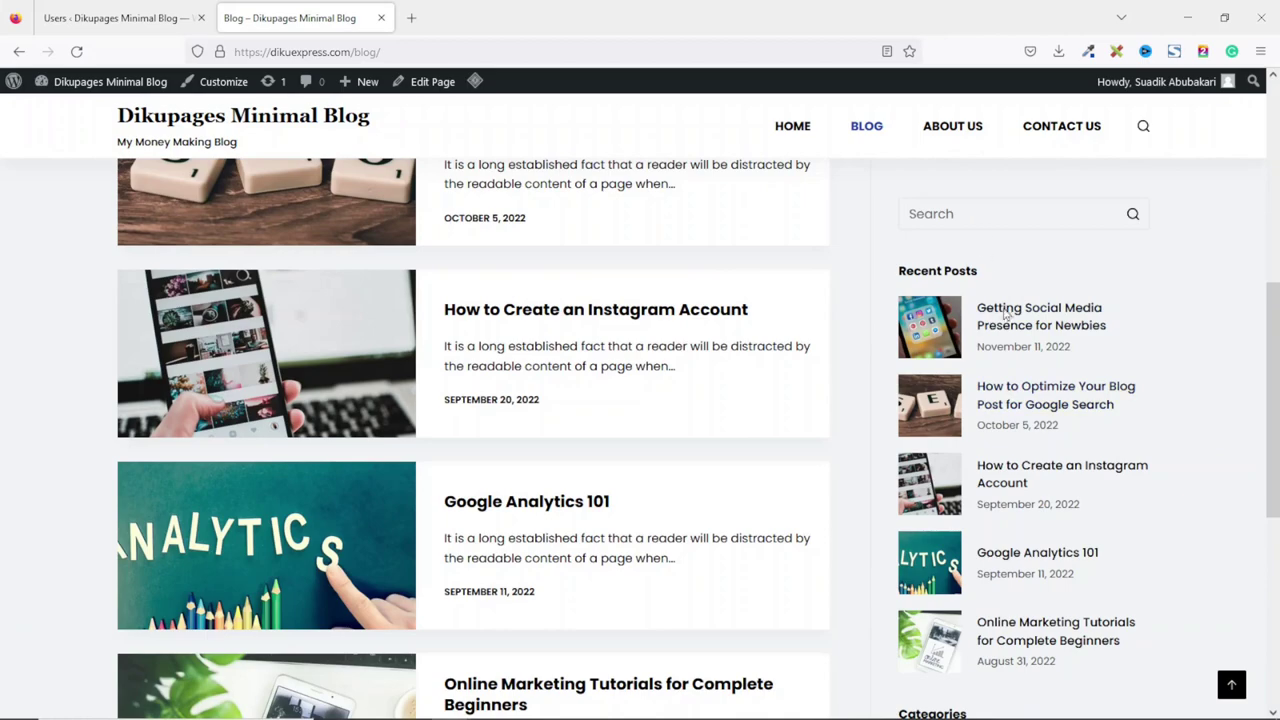
pyautogui.scroll(-5, 1057, 565)
pyautogui.scroll(6, 1053, 578)
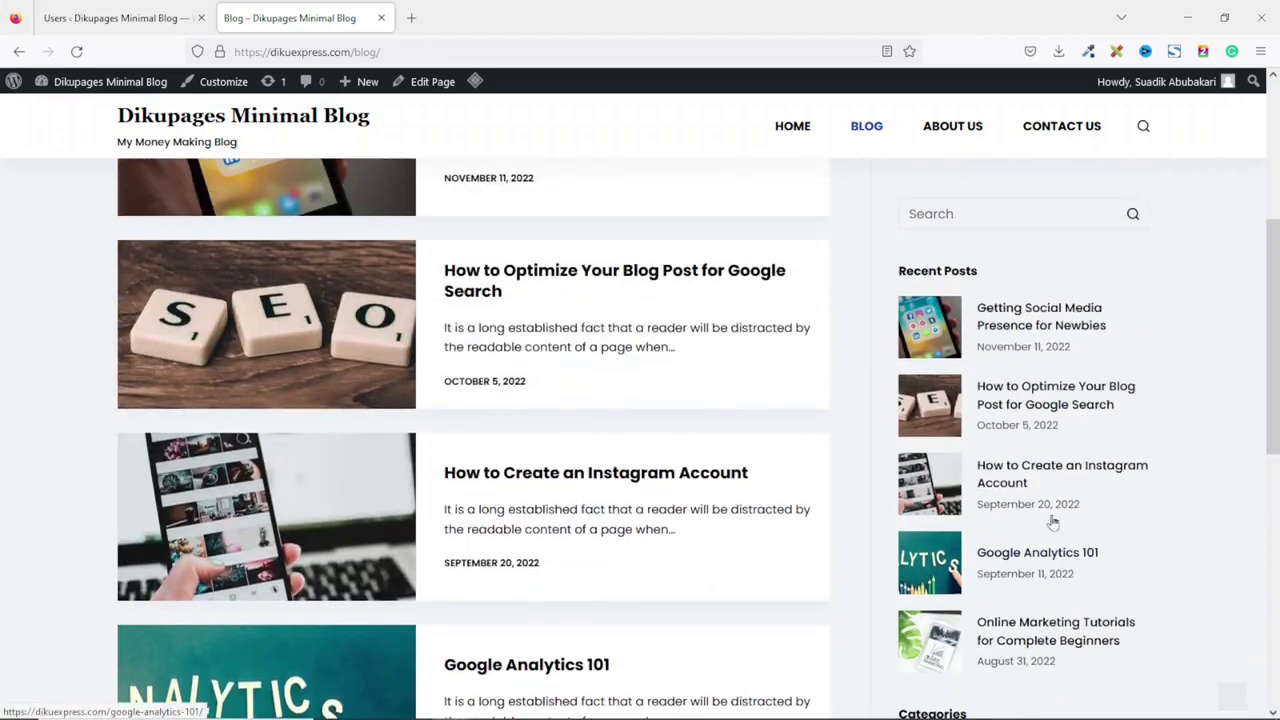
pyautogui.scroll(-5, 404, 440)
pyautogui.scroll(6, 417, 363)
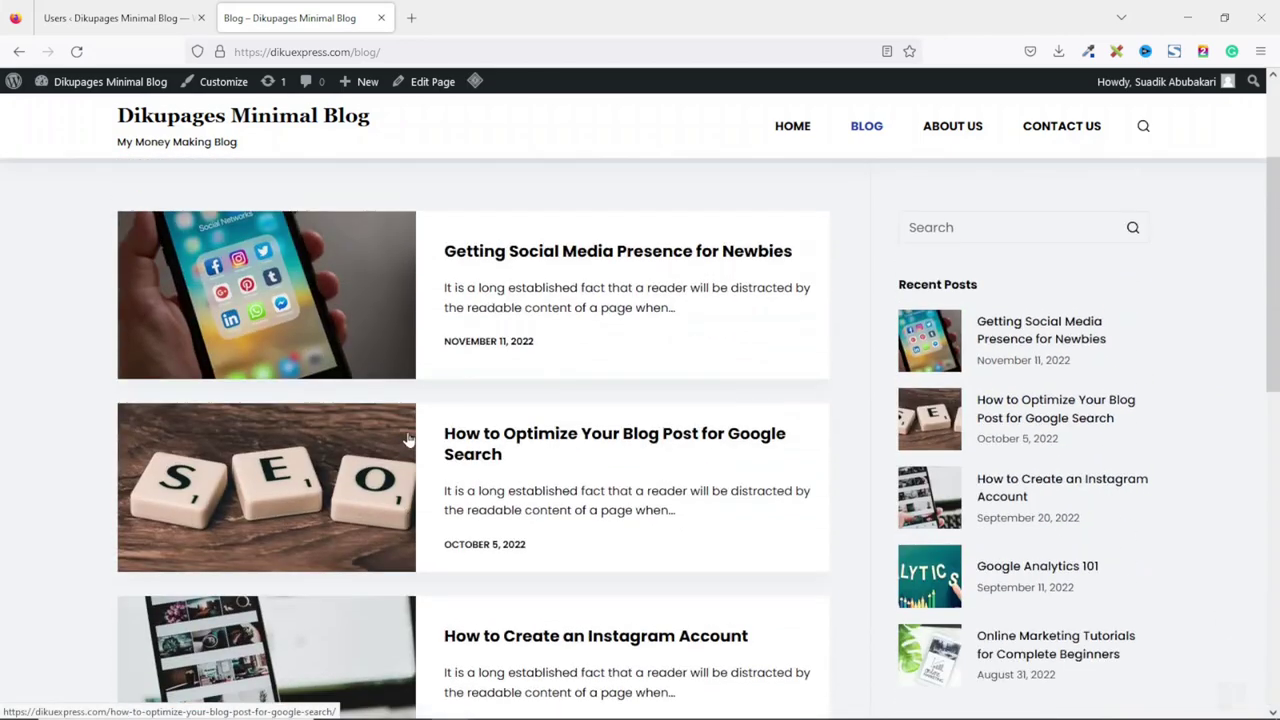
# Confirm deleting the old admin user with all its content, then return to the Blog tab.
pyautogui.click(105, 17)
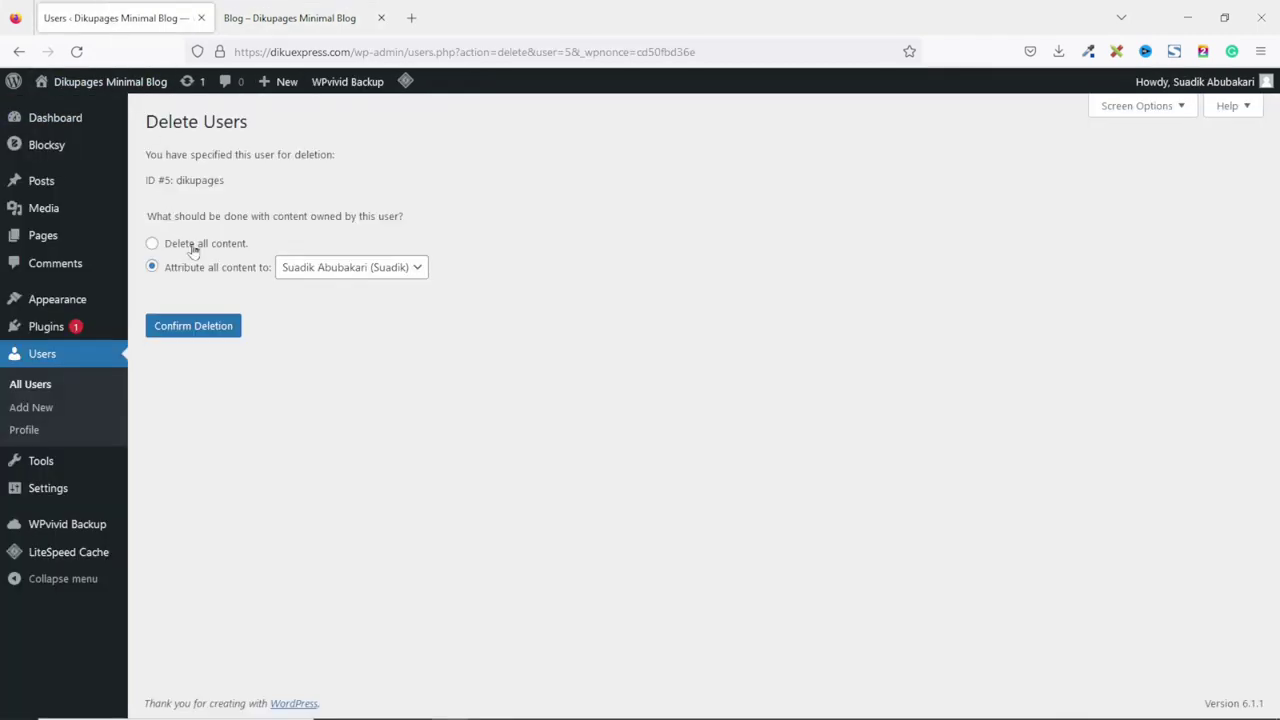
pyautogui.click(199, 334)
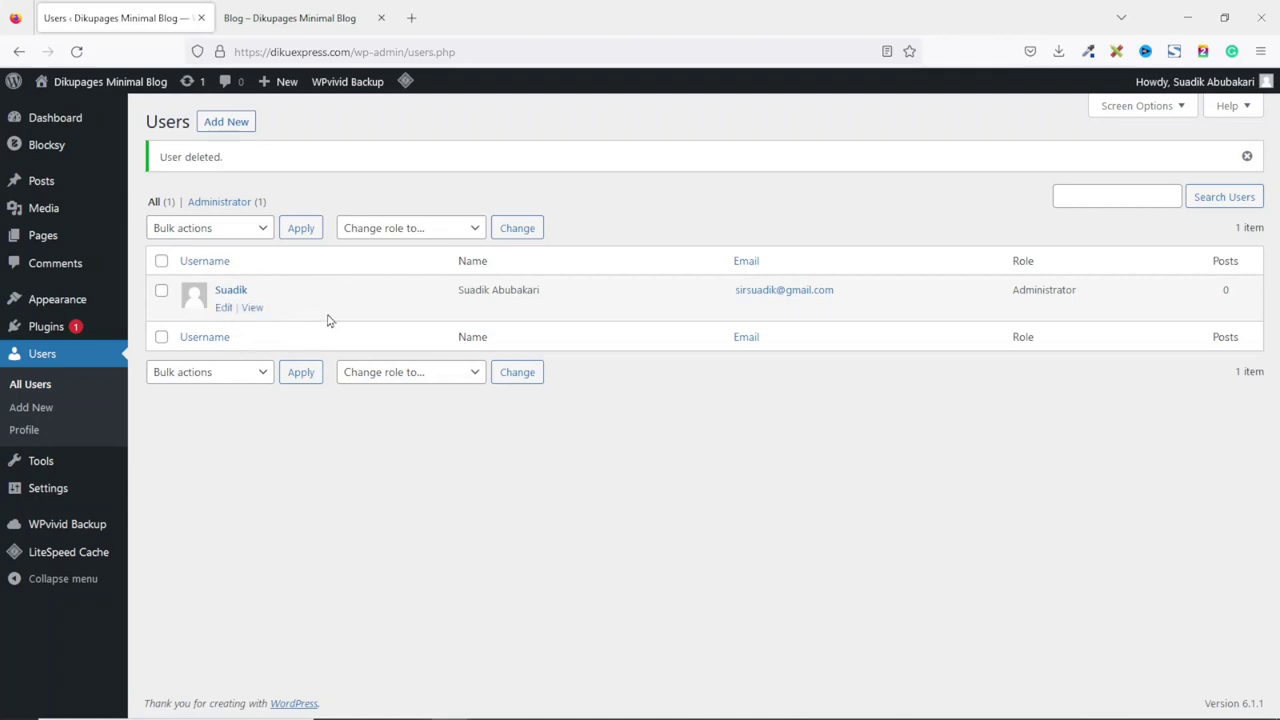
pyautogui.click(289, 19)
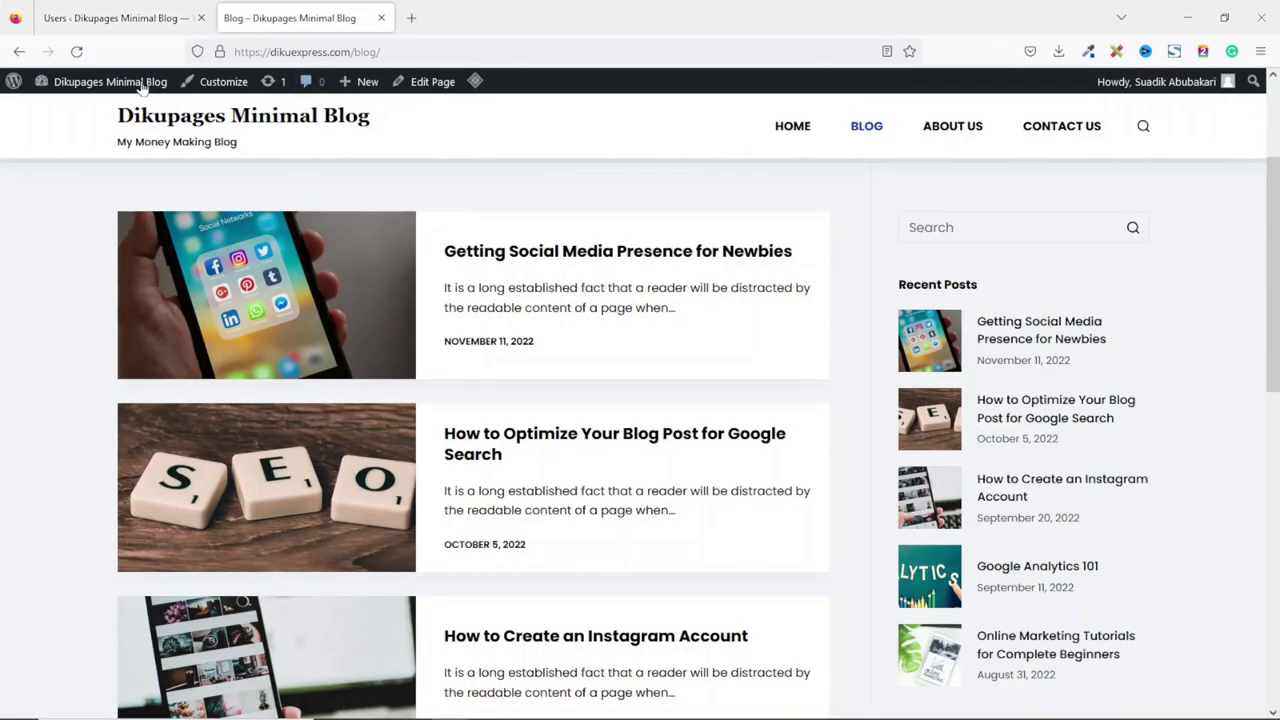
# Reload Blog, check the home page shows 'No posts', then return to the Users list.
pyautogui.click(77, 51)
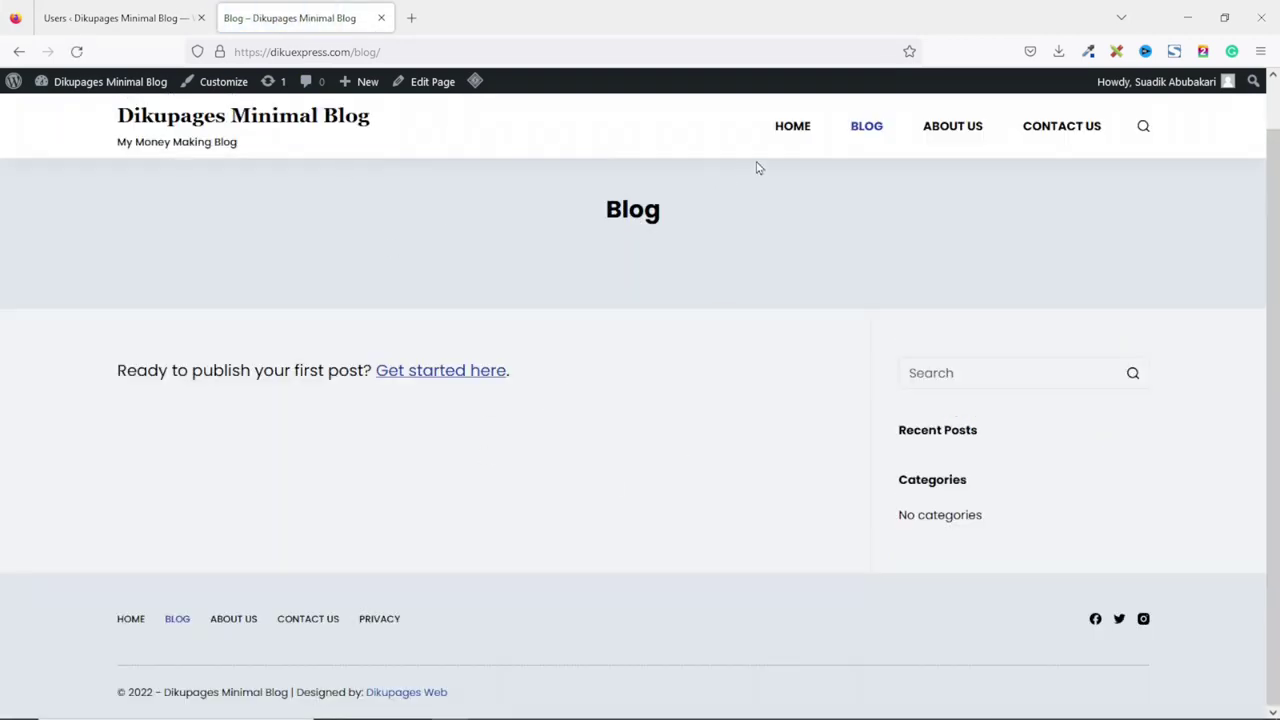
pyautogui.click(791, 126)
pyautogui.scroll(-5, 745, 355)
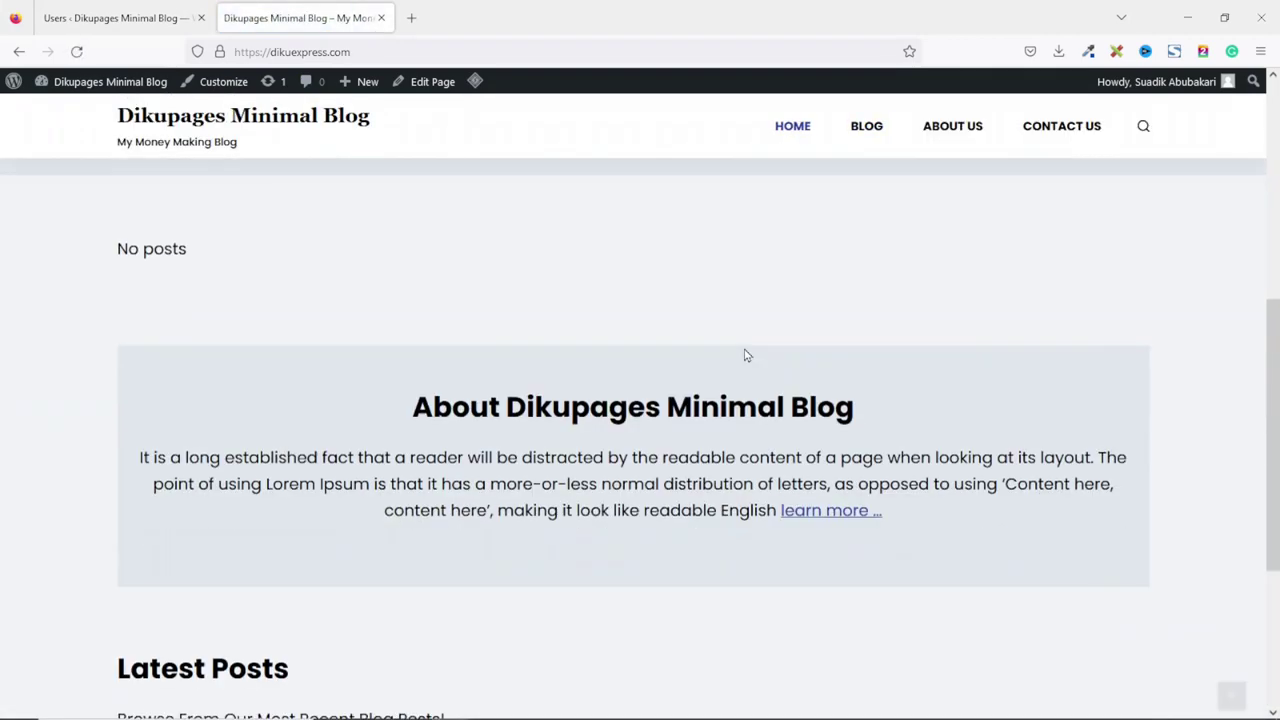
pyautogui.scroll(-3, 325, 261)
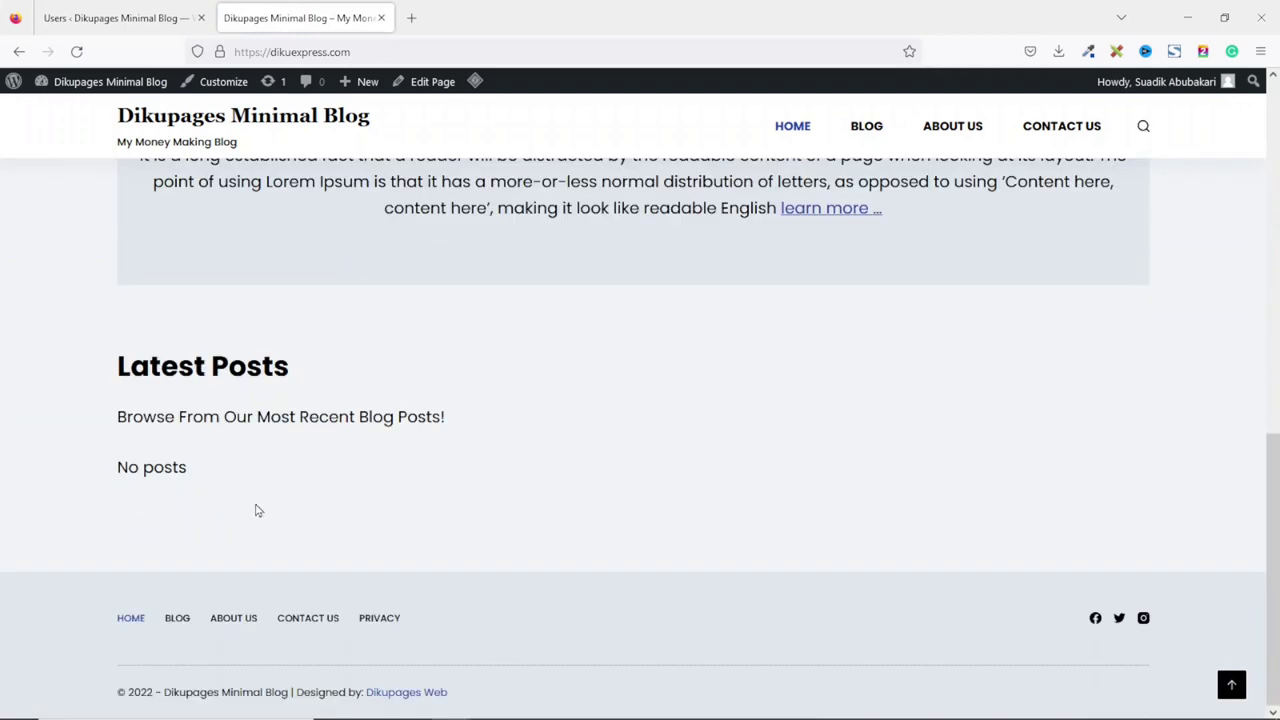
pyautogui.moveTo(122, 478); pyautogui.dragTo(300, 477)
pyautogui.scroll(10, 575, 272)
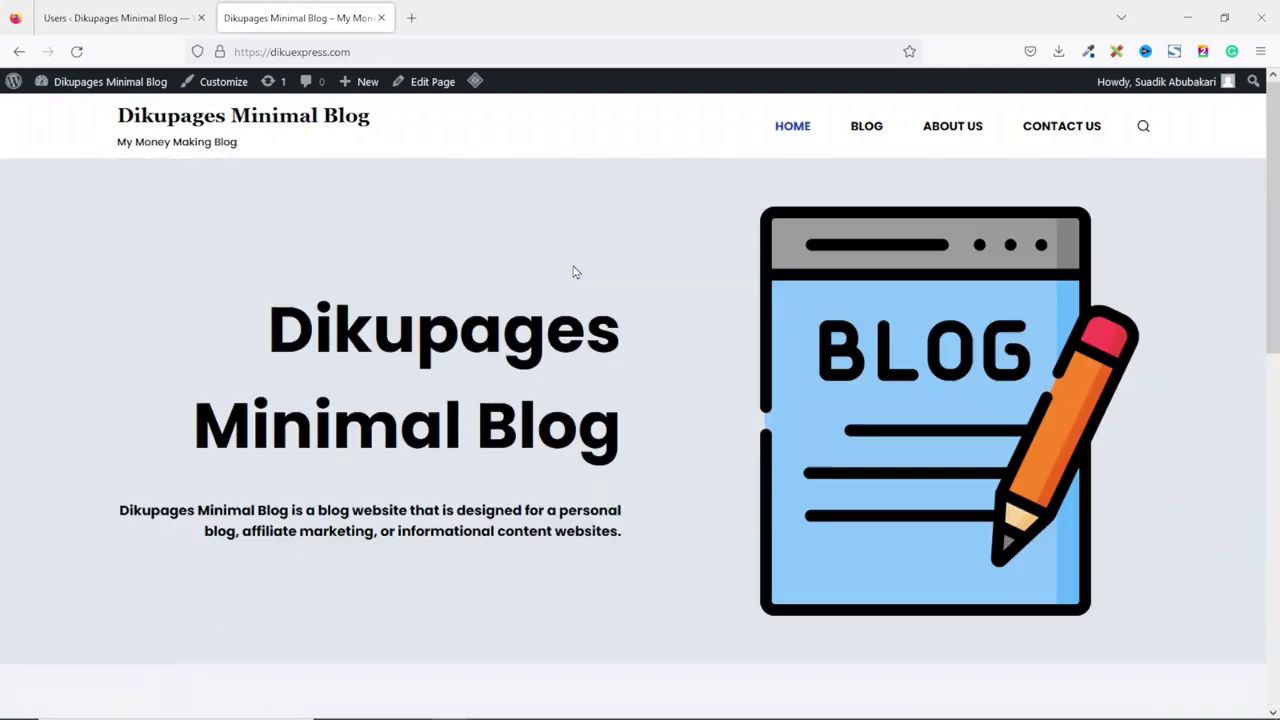
pyautogui.scroll(-5, 683, 356)
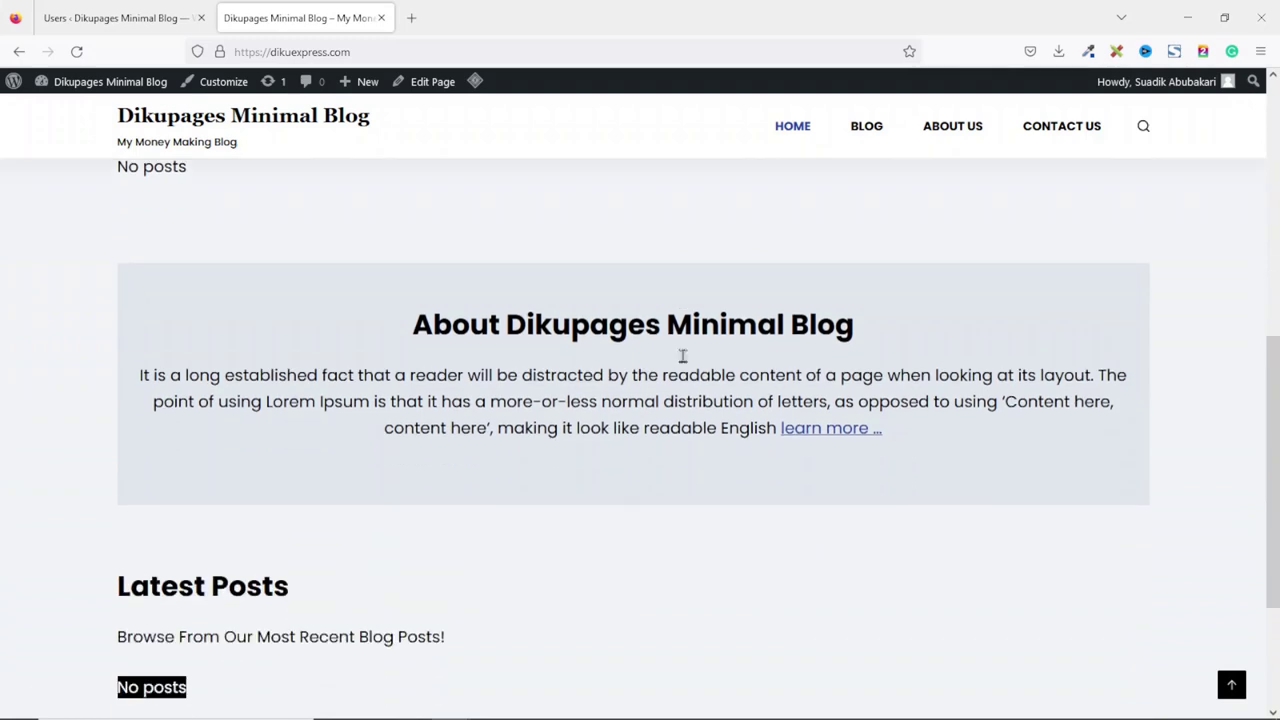
pyautogui.scroll(-3, 662, 375)
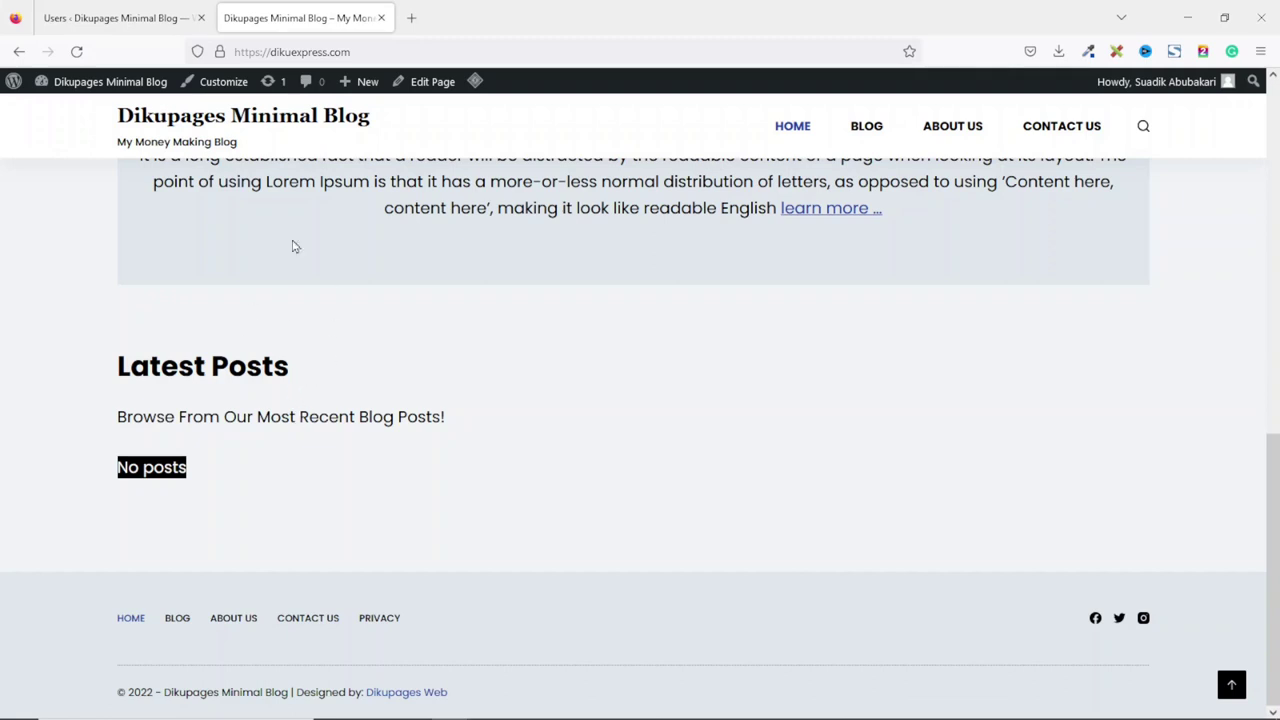
pyautogui.click(116, 19)
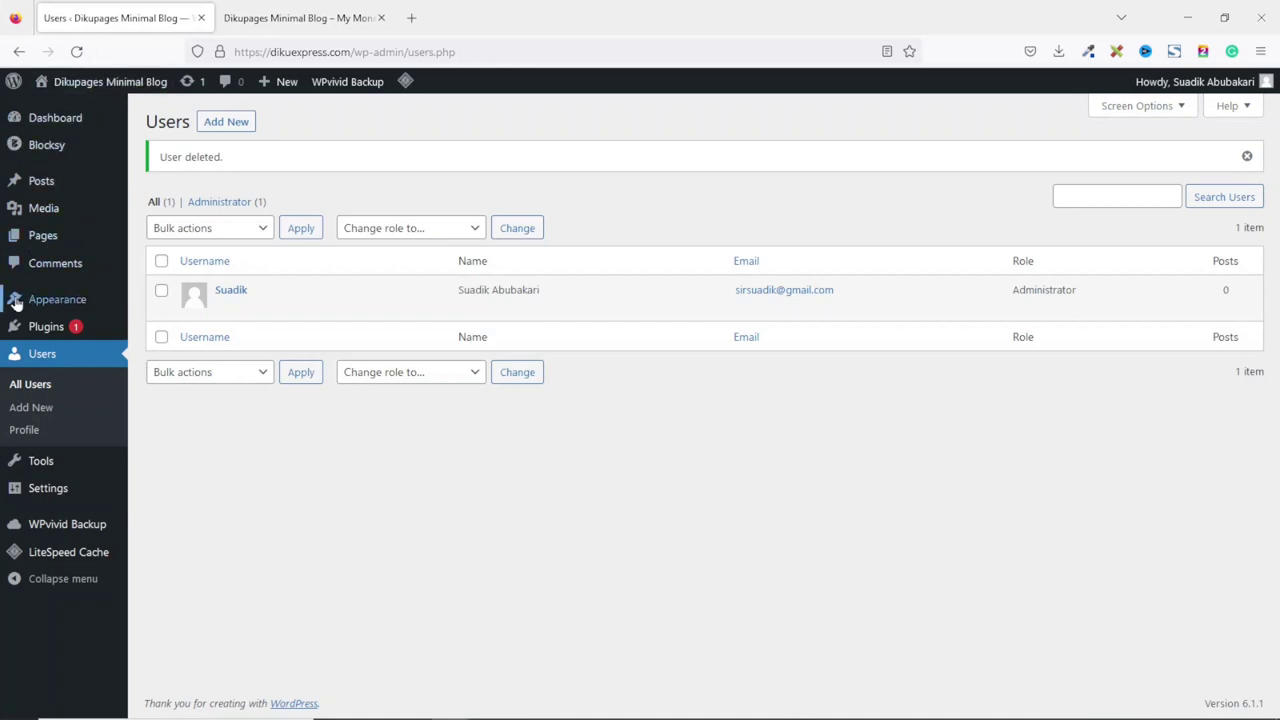
# On the Themes page, delete Twenty Twenty-One, Twenty Twenty-Three and Twenty Twenty-Two, confirming each.
pyautogui.moveTo(65, 303)
pyautogui.click(172, 305)
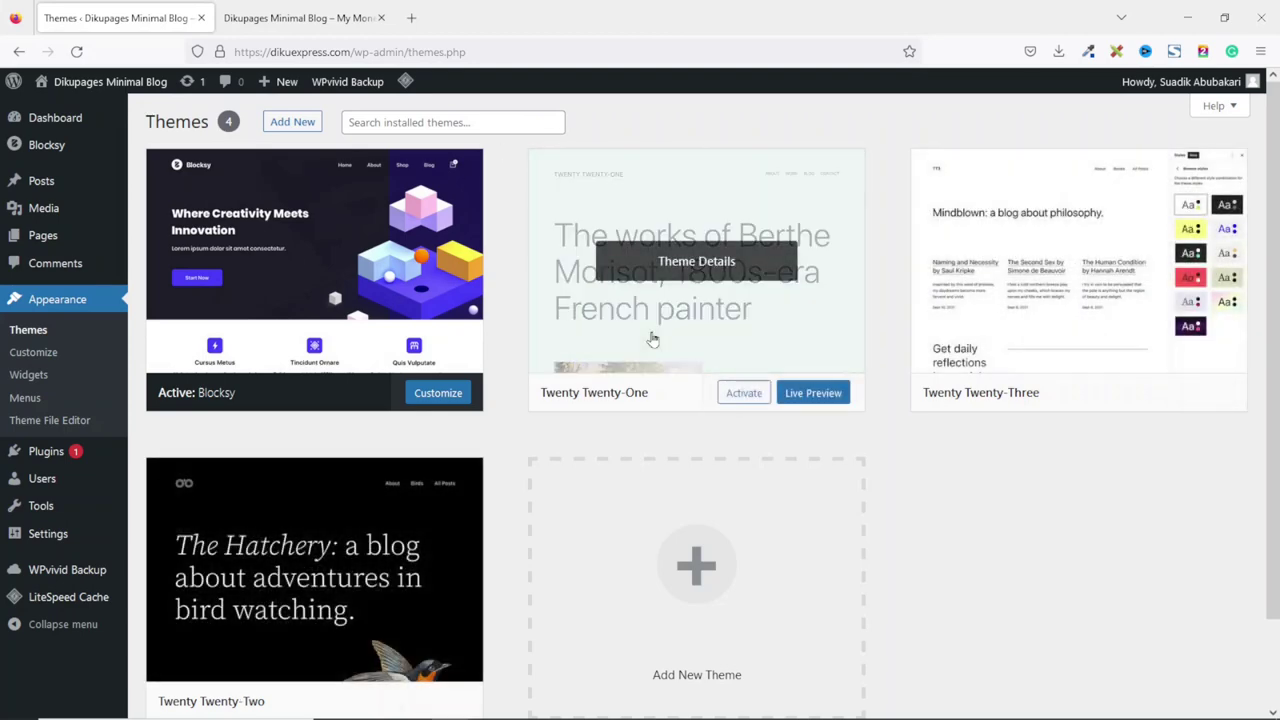
pyautogui.click(710, 268)
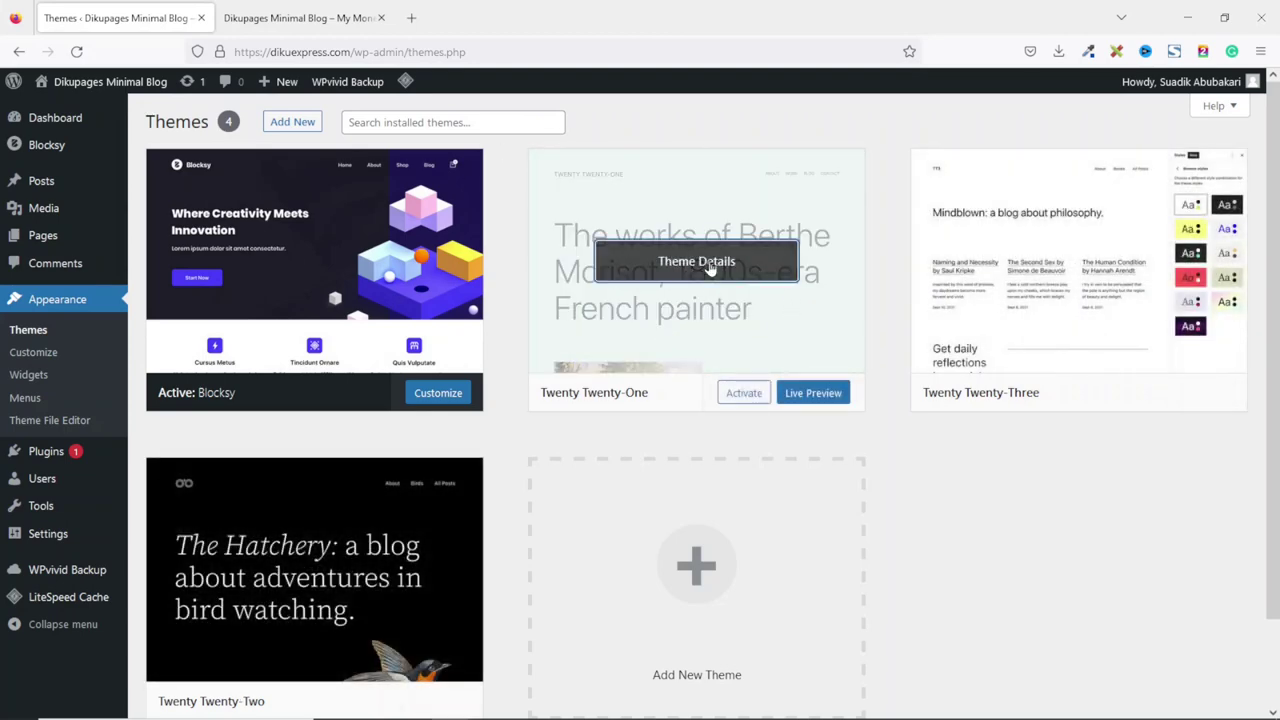
pyautogui.click(1212, 680)
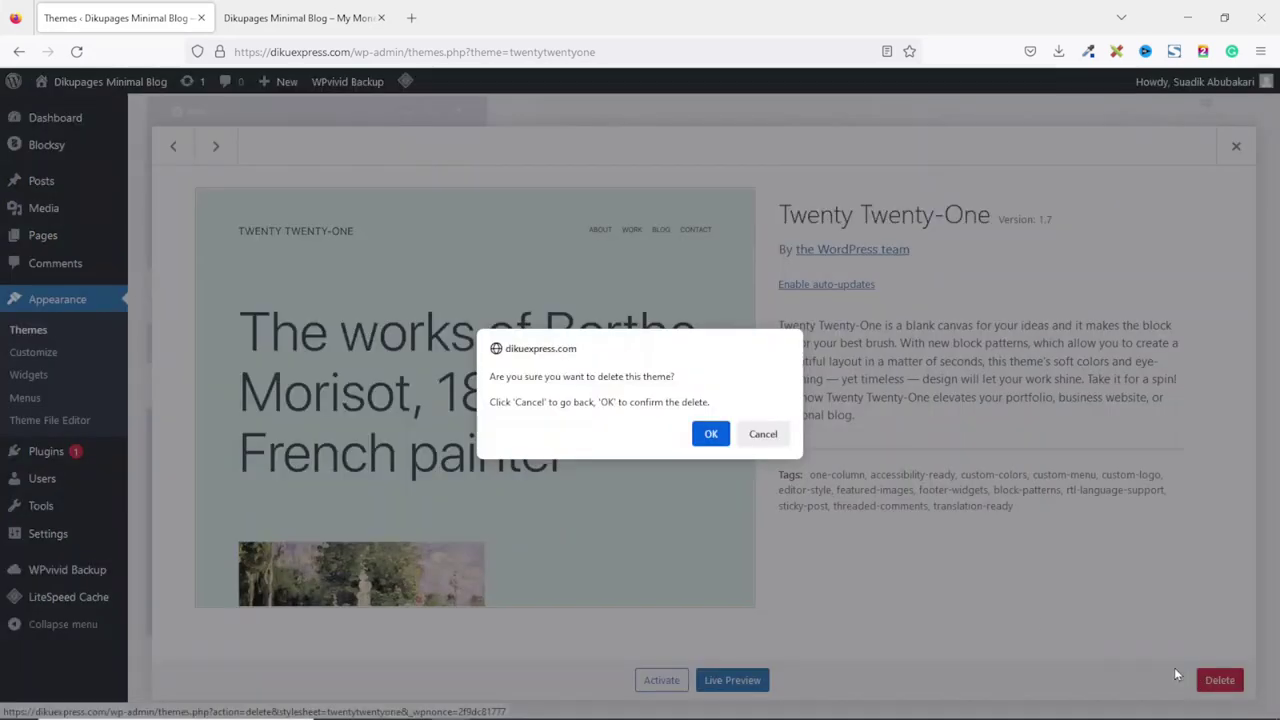
pyautogui.click(708, 433)
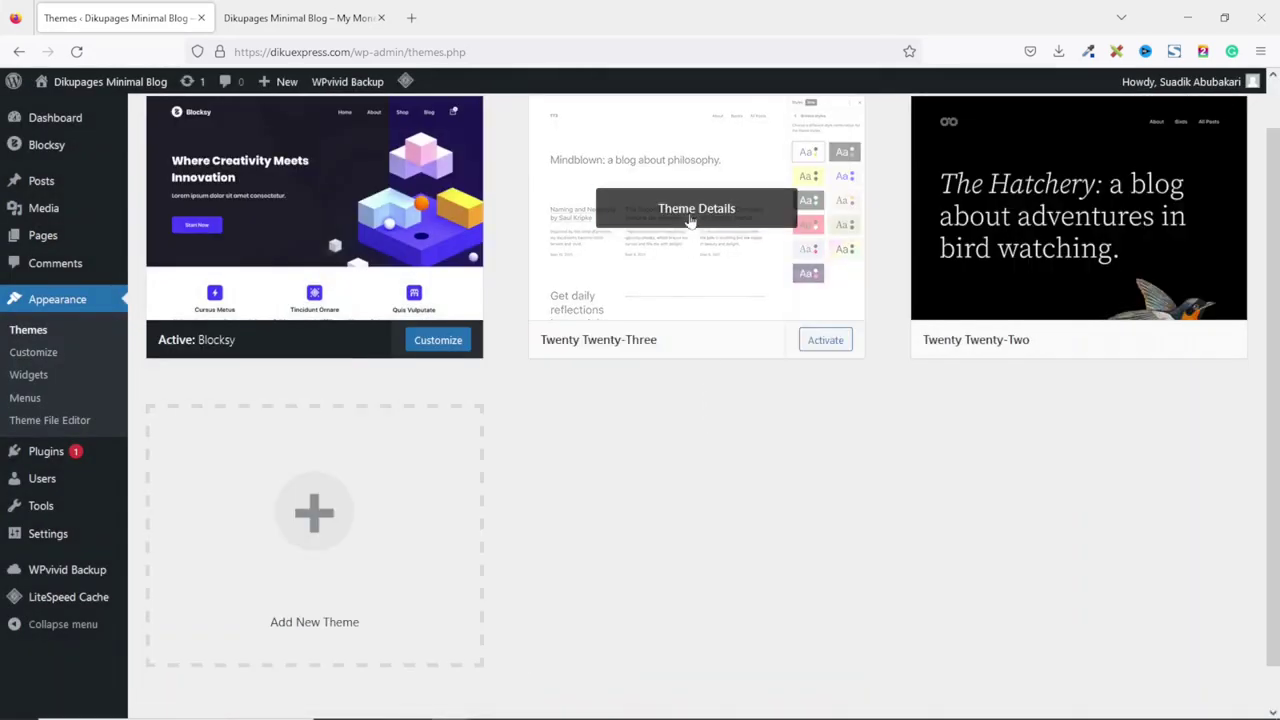
pyautogui.click(691, 284)
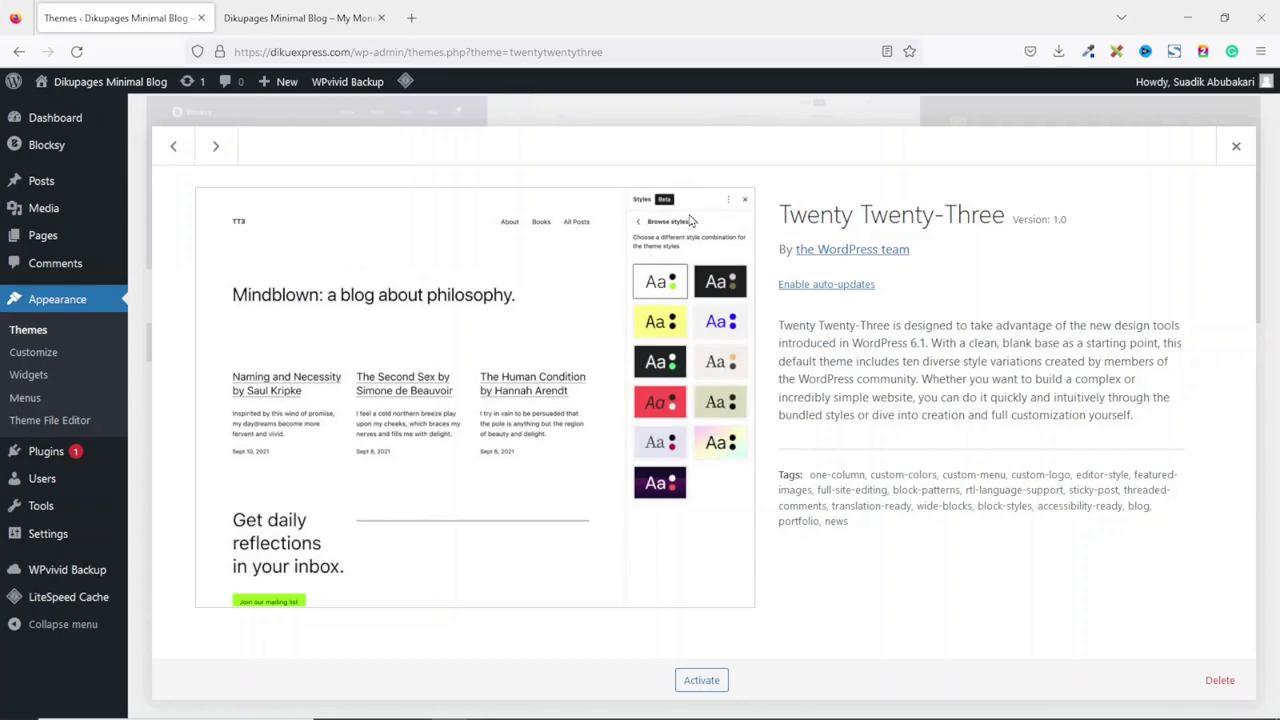
pyautogui.click(1212, 680)
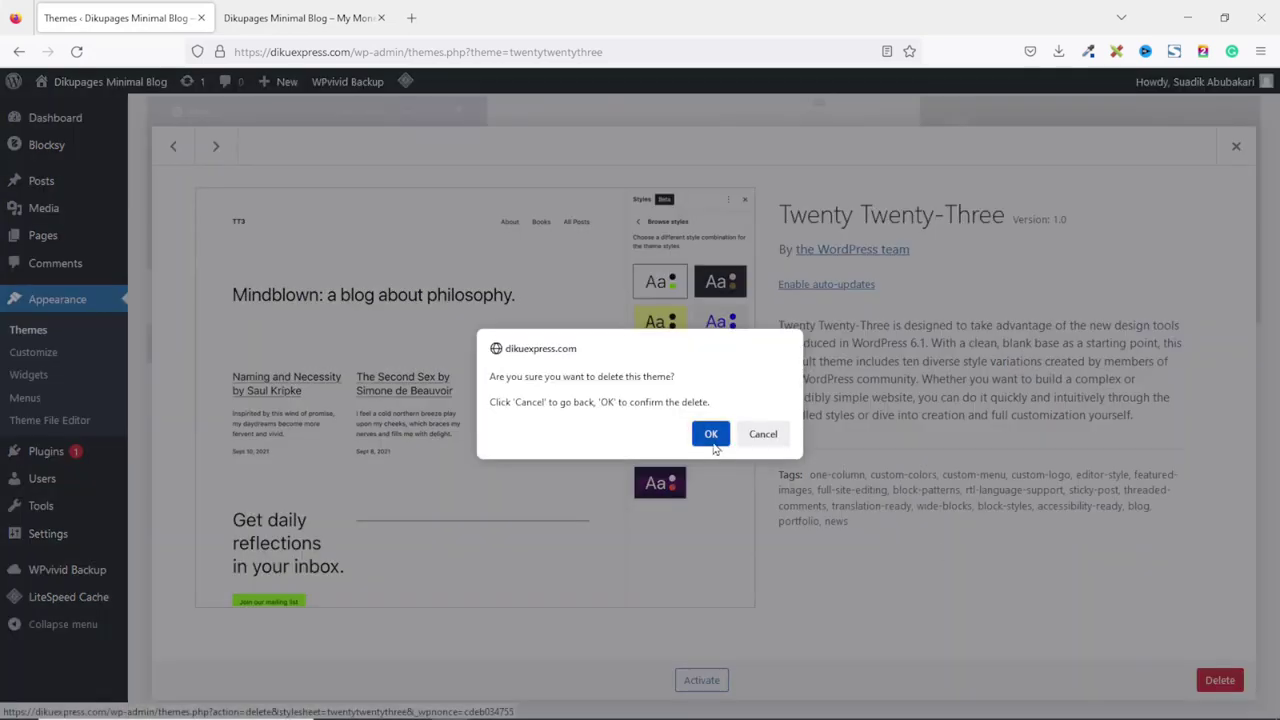
pyautogui.click(709, 436)
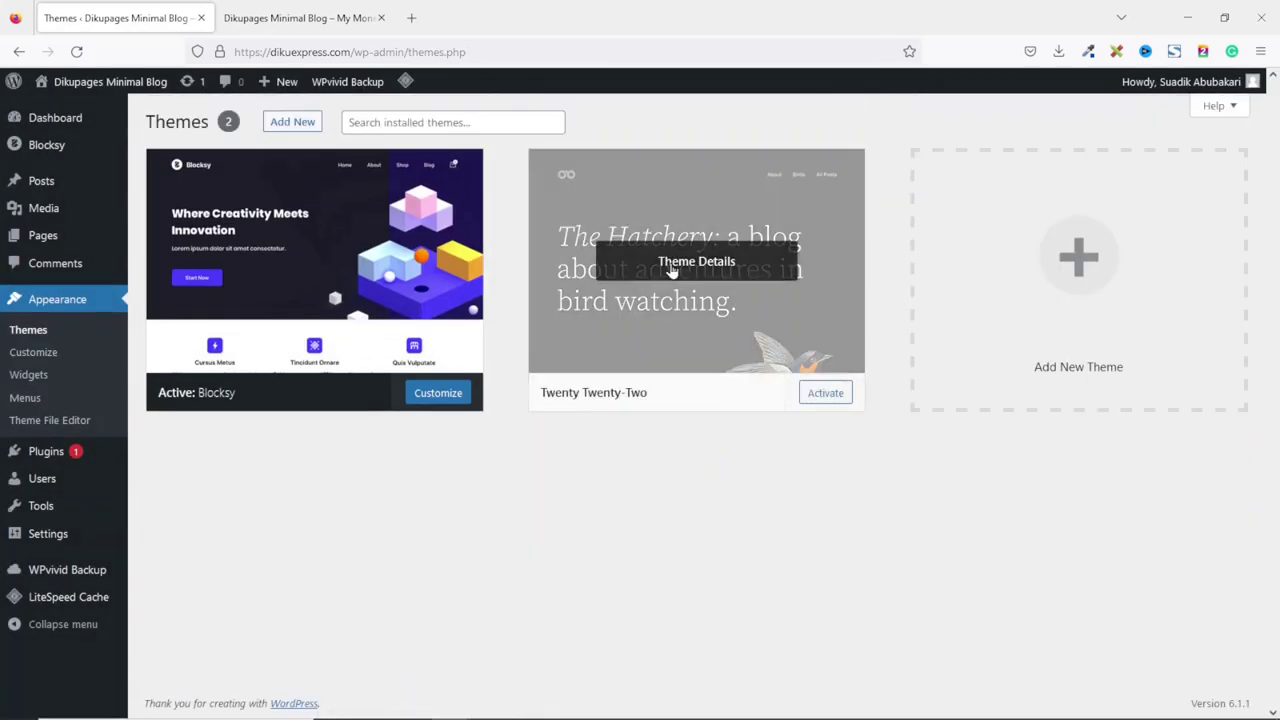
pyautogui.click(672, 271)
pyautogui.click(1216, 680)
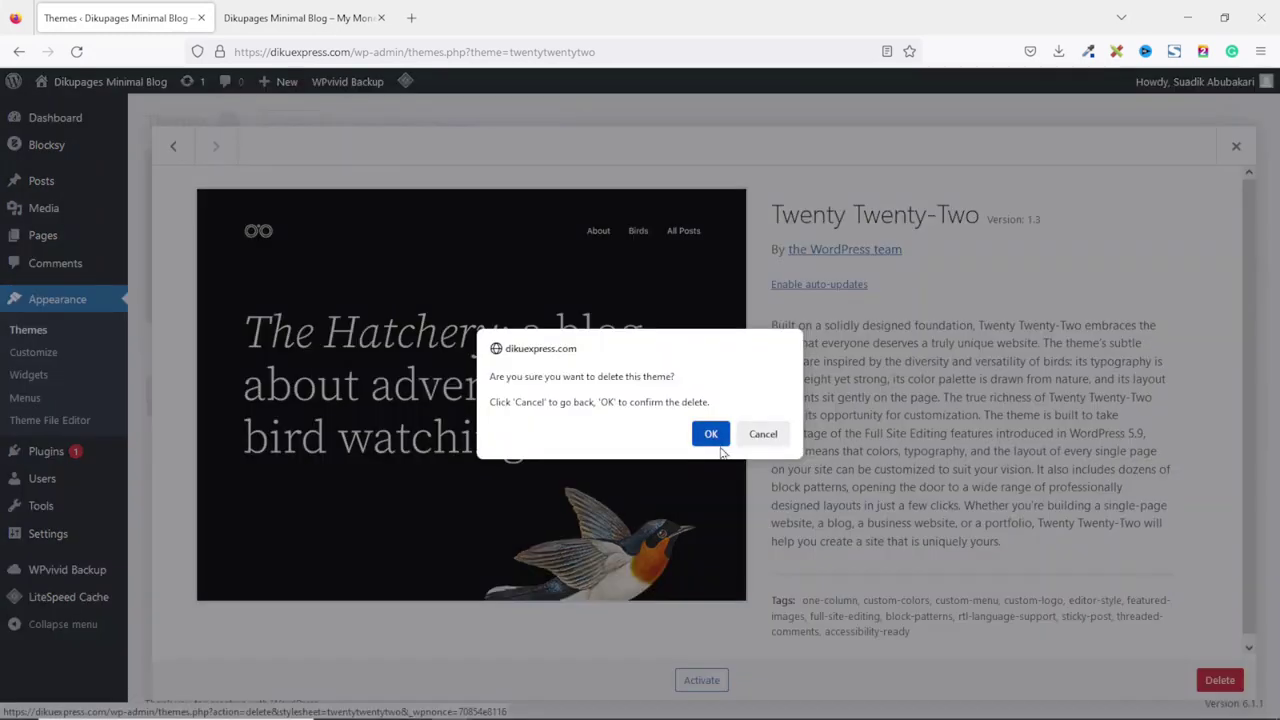
pyautogui.click(710, 435)
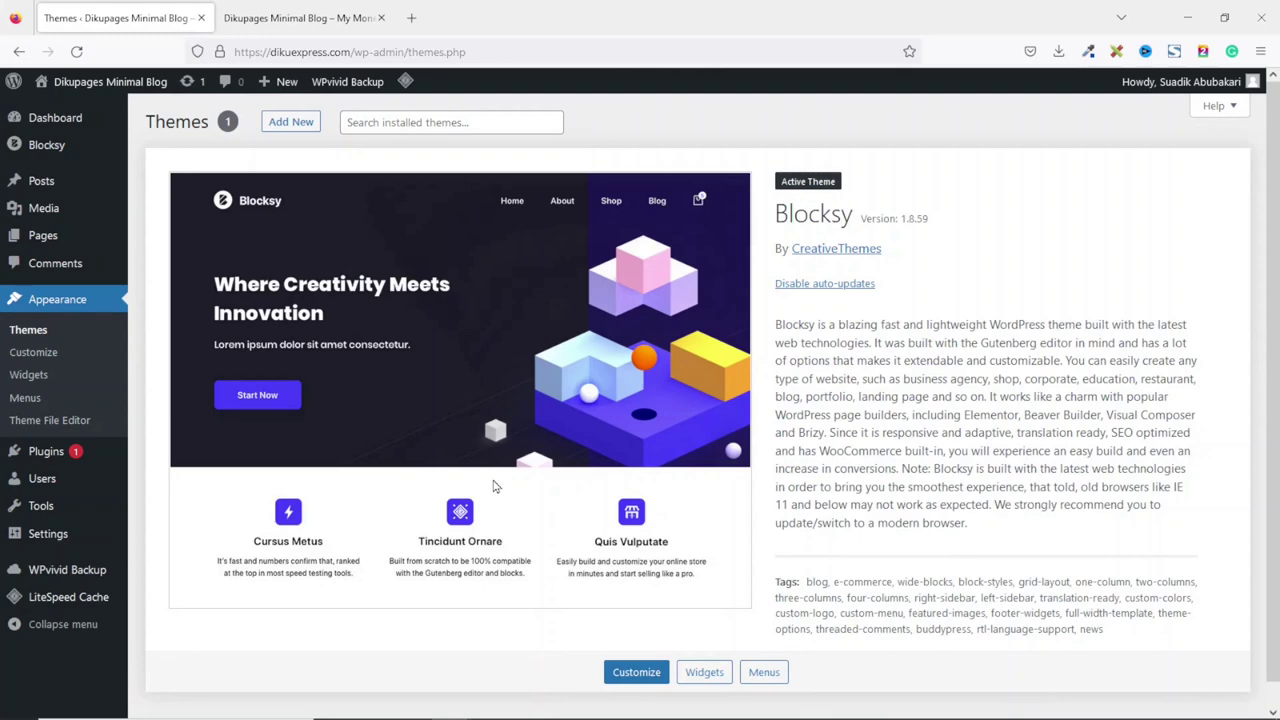
# Go to the Installed Plugins list from the admin sidebar.
pyautogui.click(46, 451)
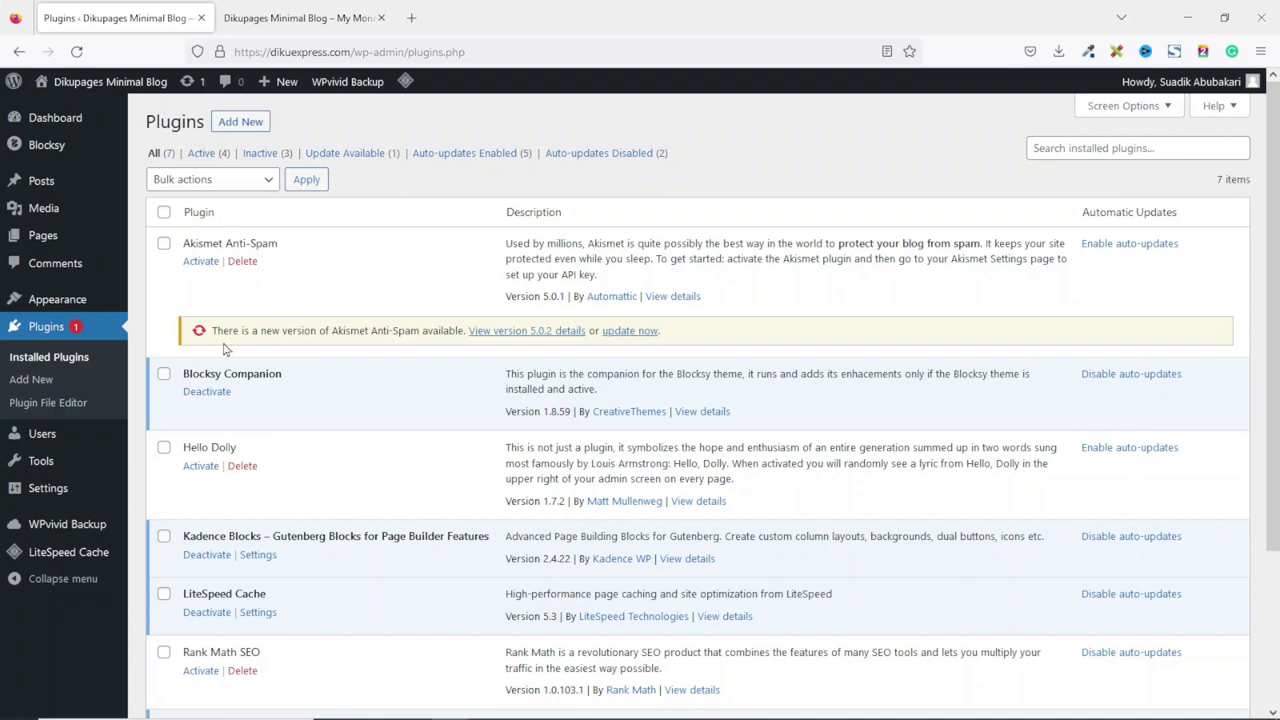
# Bulk-delete the Akismet Anti-Spam and Hello Dolly plugins, leaving five installed.
pyautogui.click(164, 448)
pyautogui.scroll(-3, 320, 490)
pyautogui.scroll(3, 316, 488)
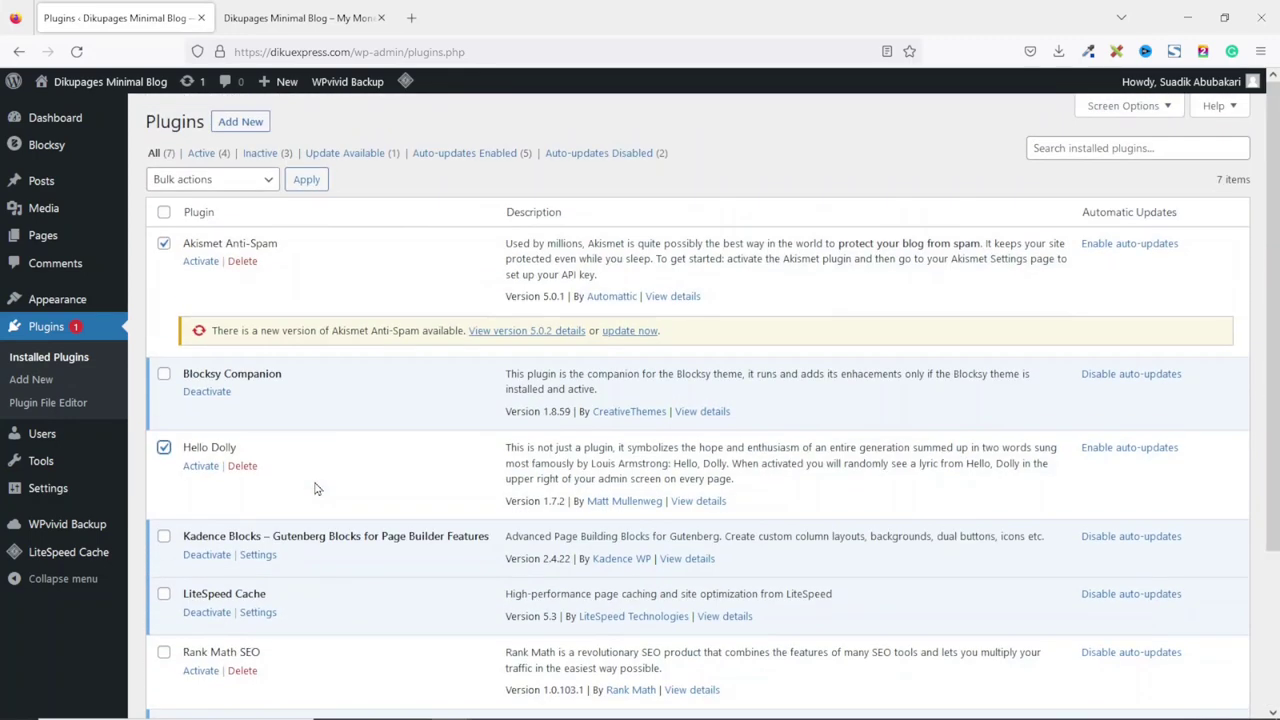
pyautogui.click(210, 182)
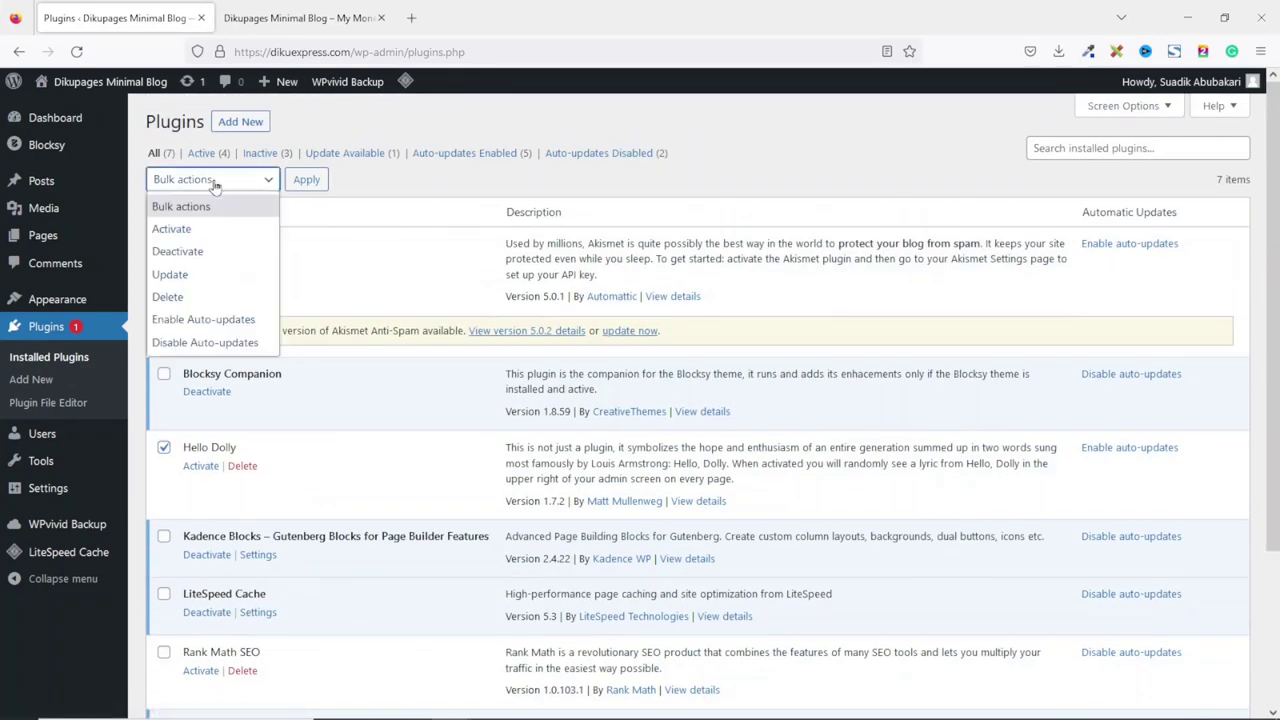
pyautogui.click(205, 297)
pyautogui.click(306, 181)
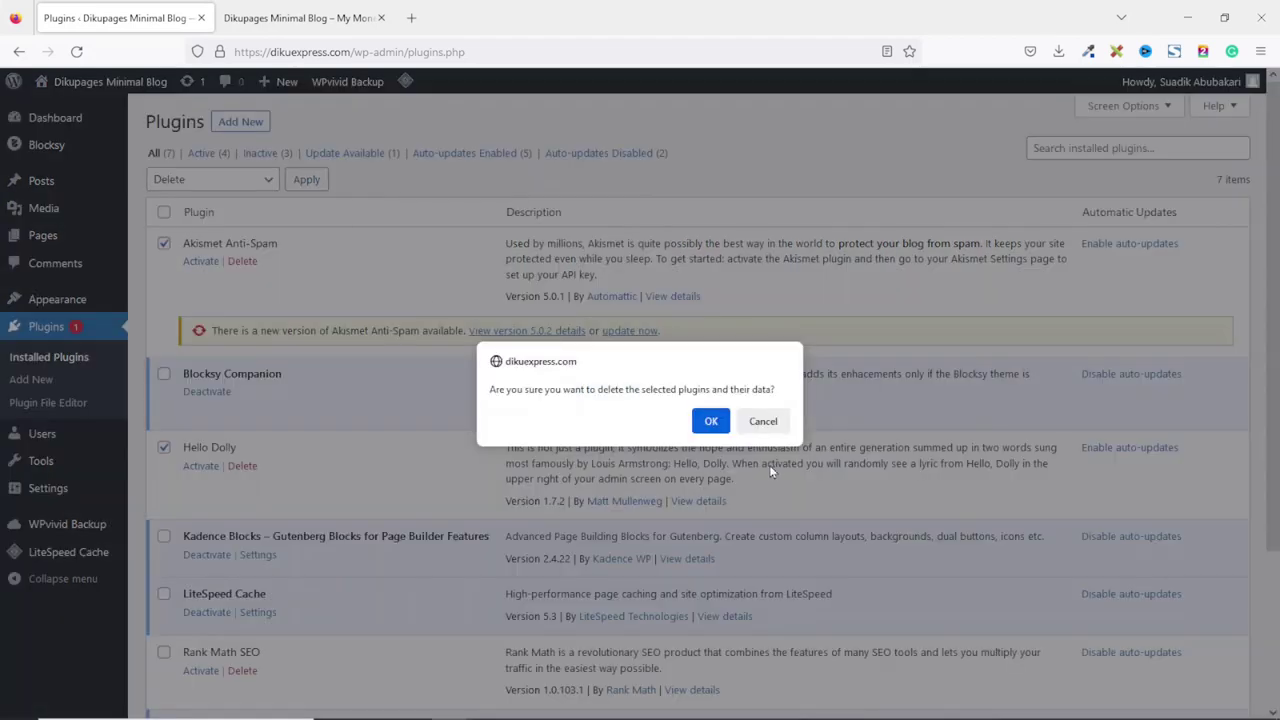
pyautogui.click(705, 421)
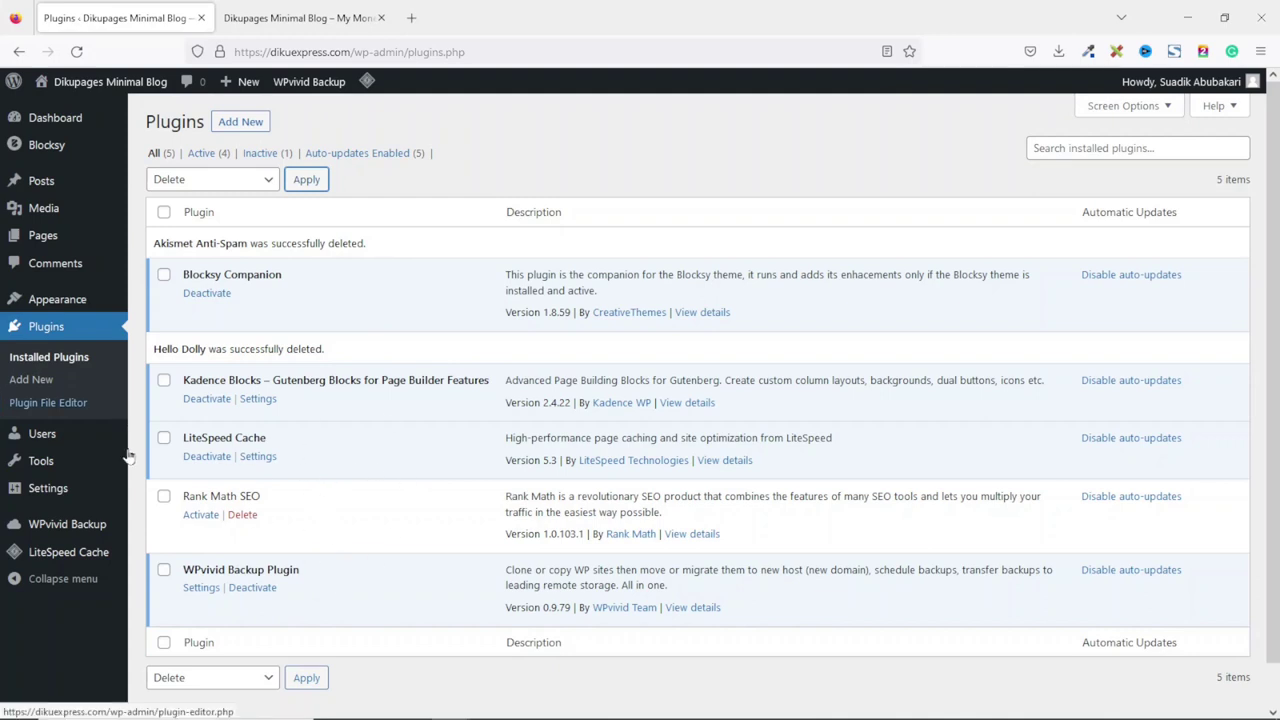
pyautogui.click(70, 534)
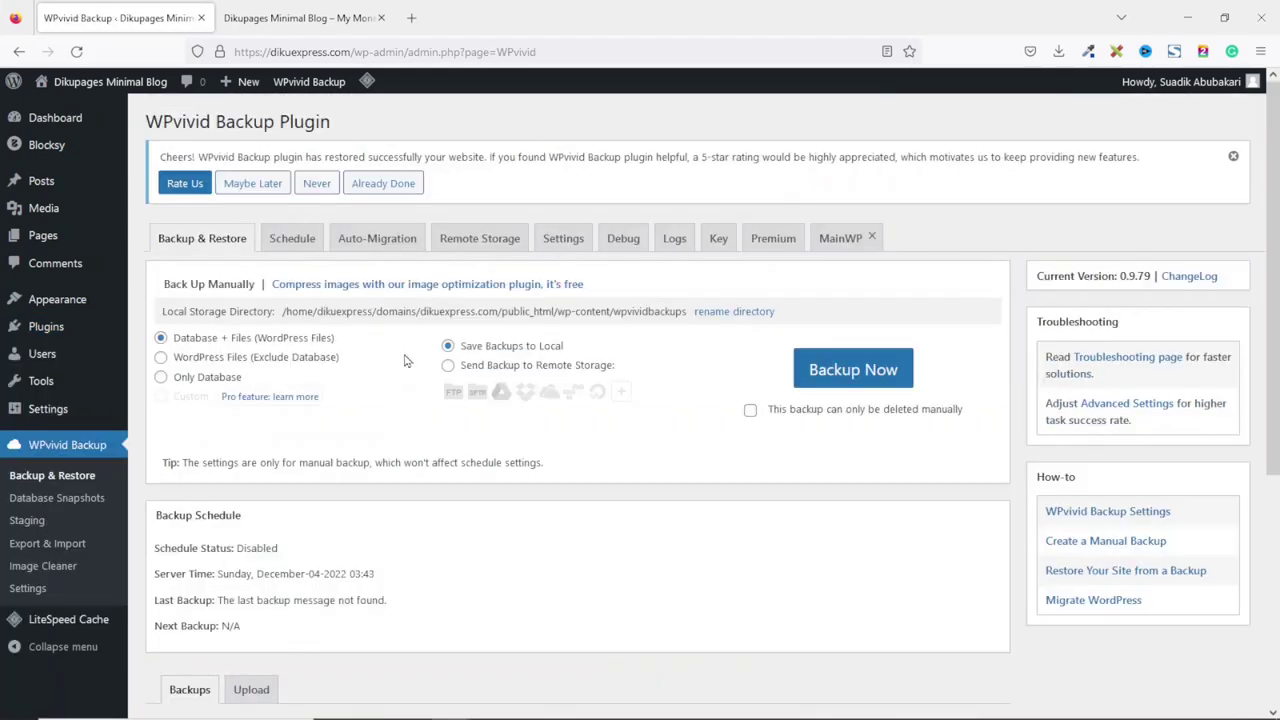
# Permanently delete the uploaded Nov-11-2022 backup from the WPvivid backups list.
pyautogui.scroll(-5, 405, 392)
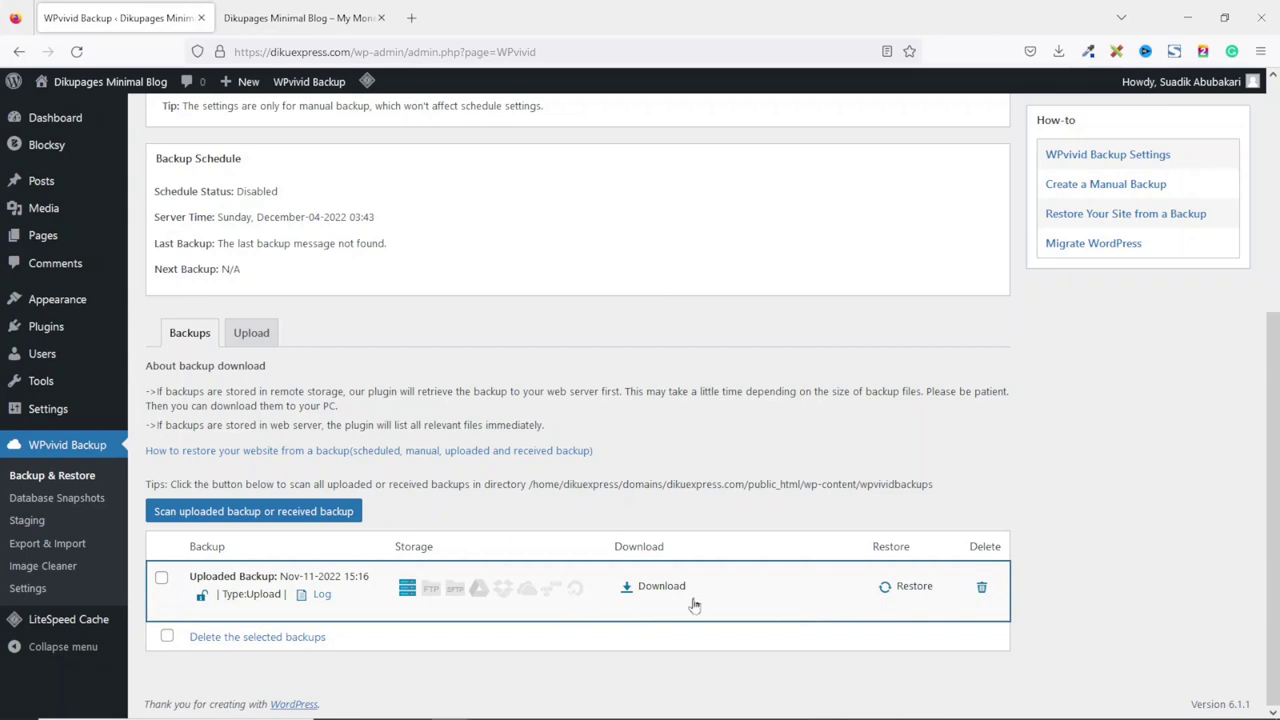
pyautogui.click(982, 590)
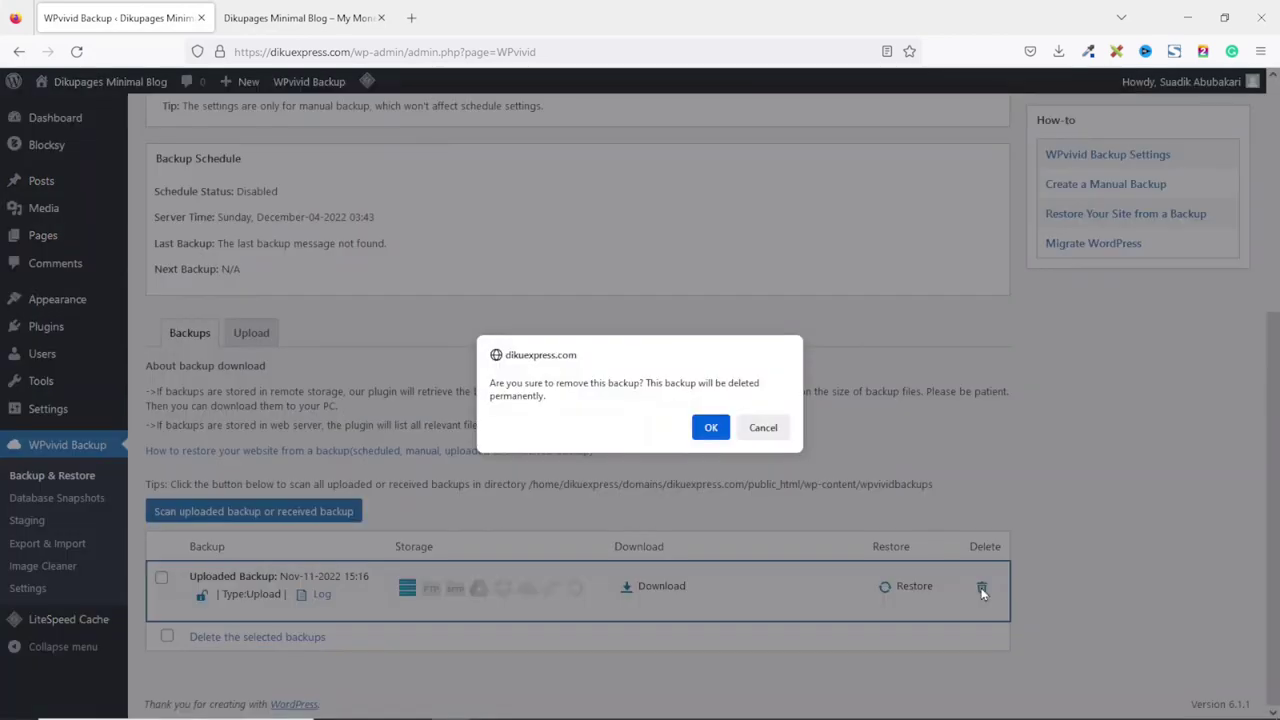
pyautogui.click(709, 429)
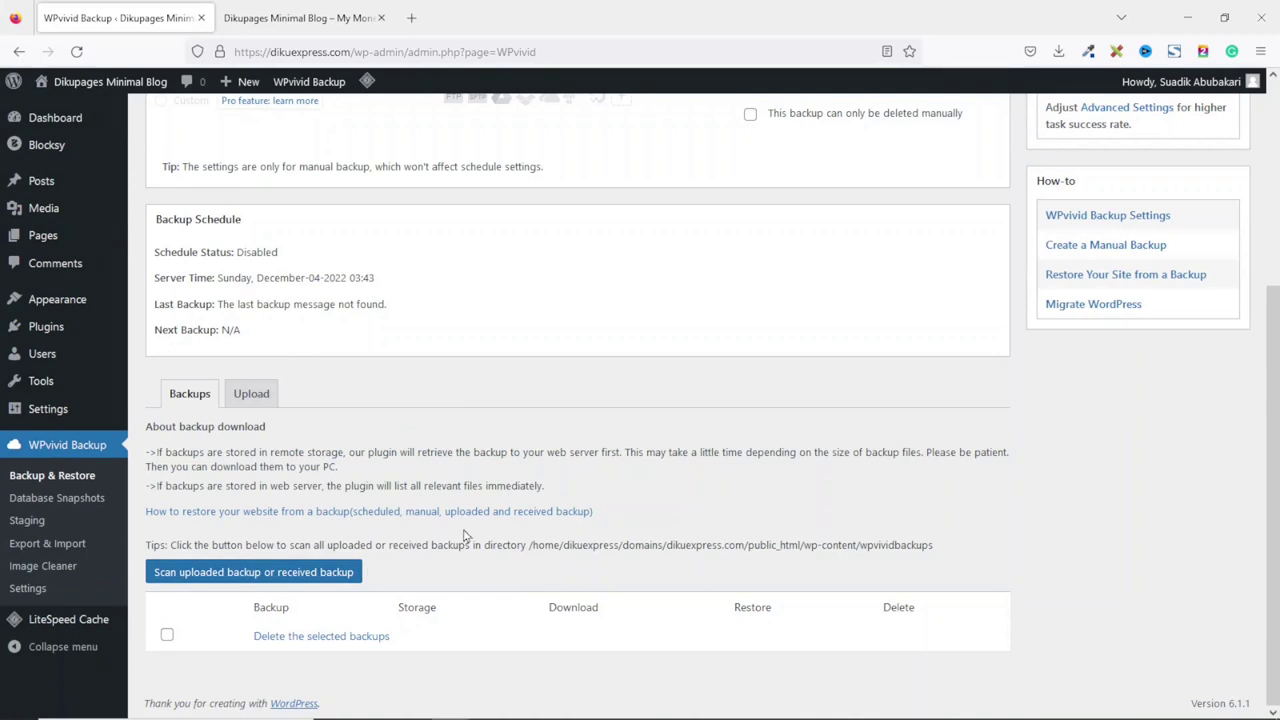
# In General Settings, change the site title to 'Dikuexpress'.
pyautogui.moveTo(60, 418)
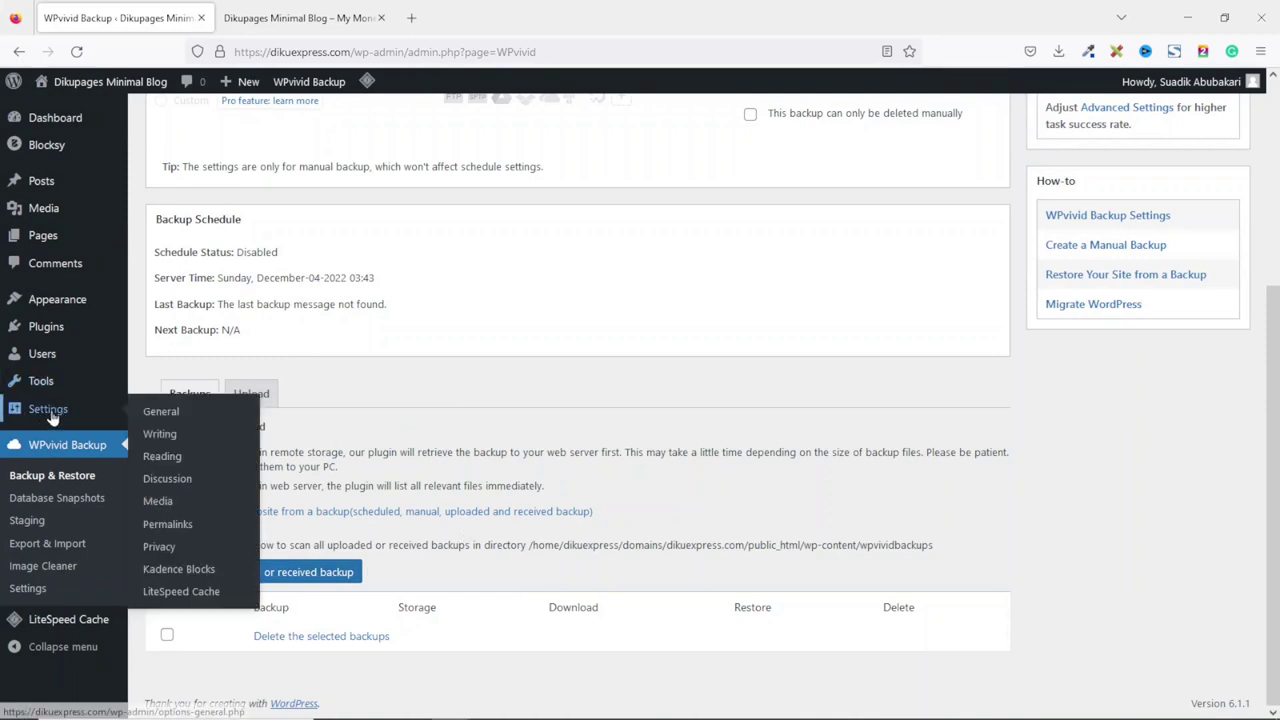
pyautogui.click(165, 412)
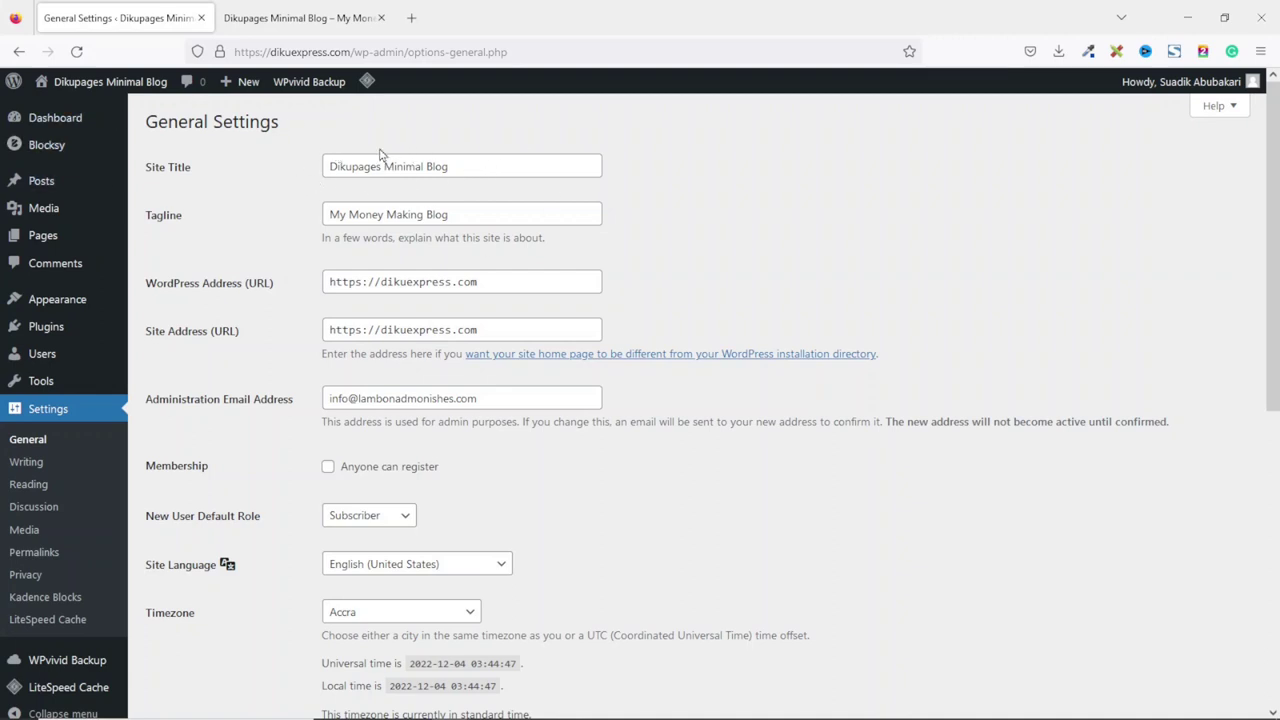
pyautogui.moveTo(471, 170); pyautogui.dragTo(265, 171)
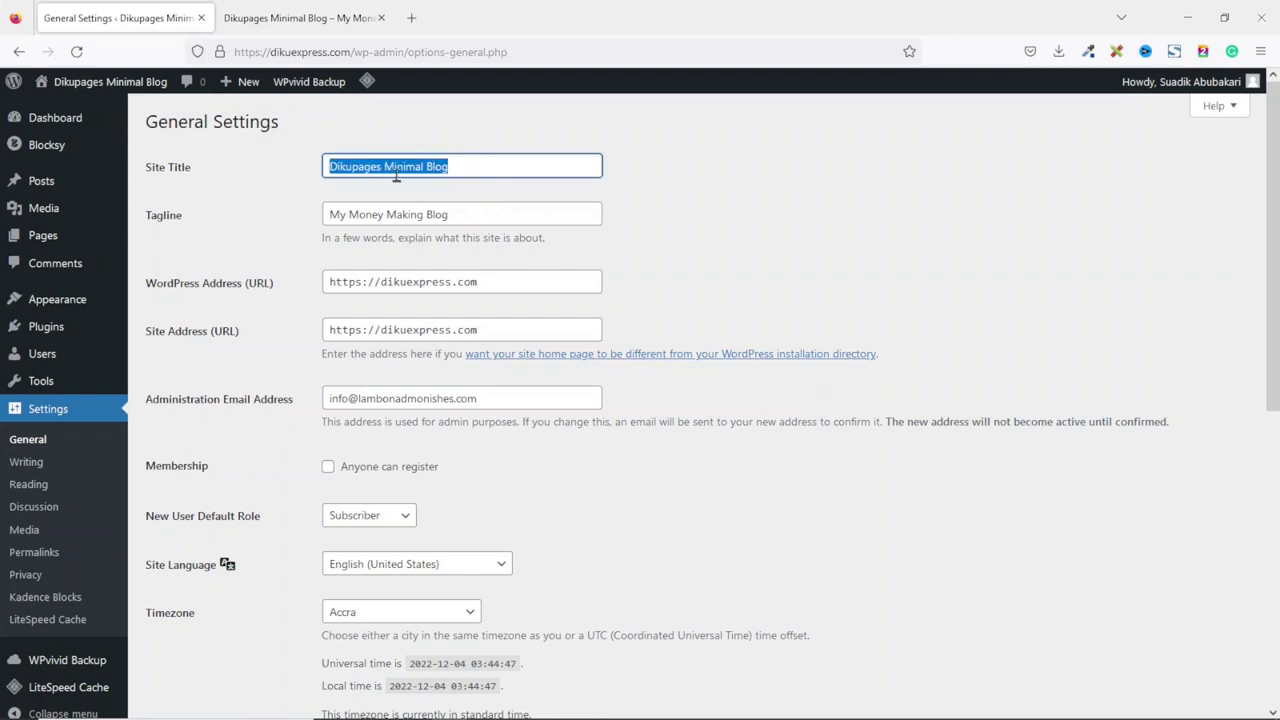
pyautogui.click(494, 166)
pyautogui.click(400, 166)
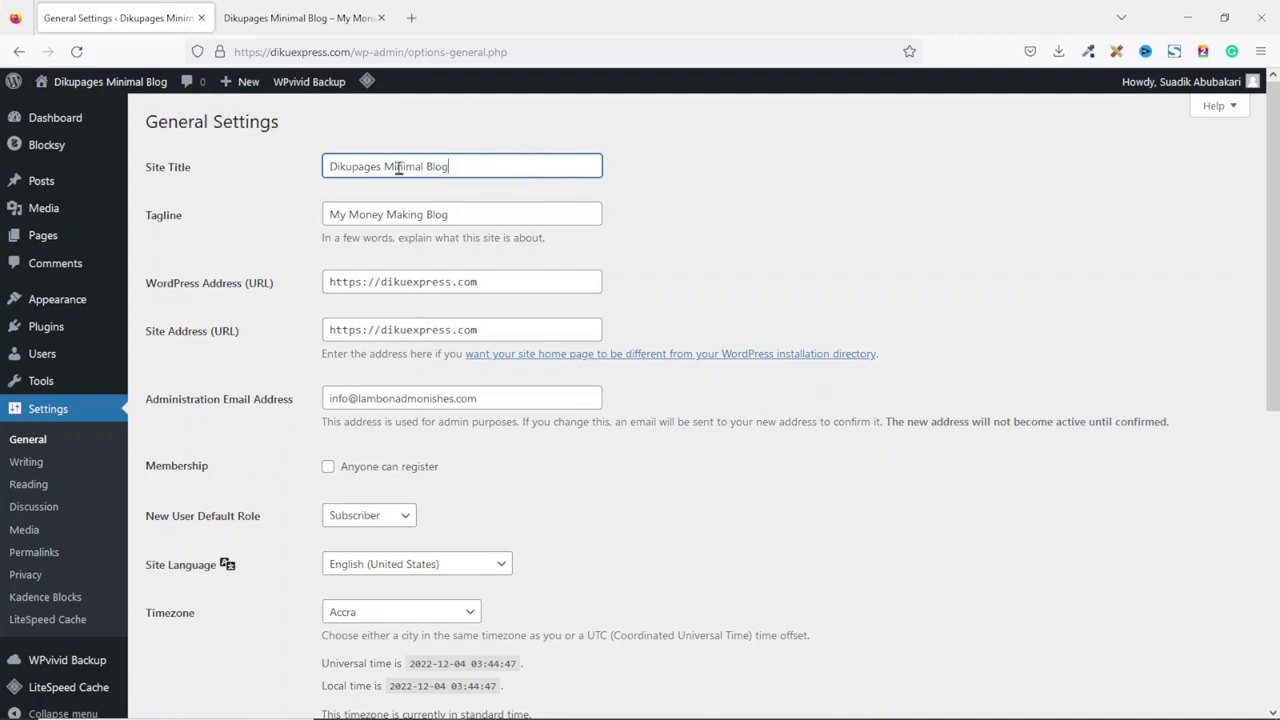
pyautogui.hotkey('ctrl', 'a')
pyautogui.press('BackSpace')
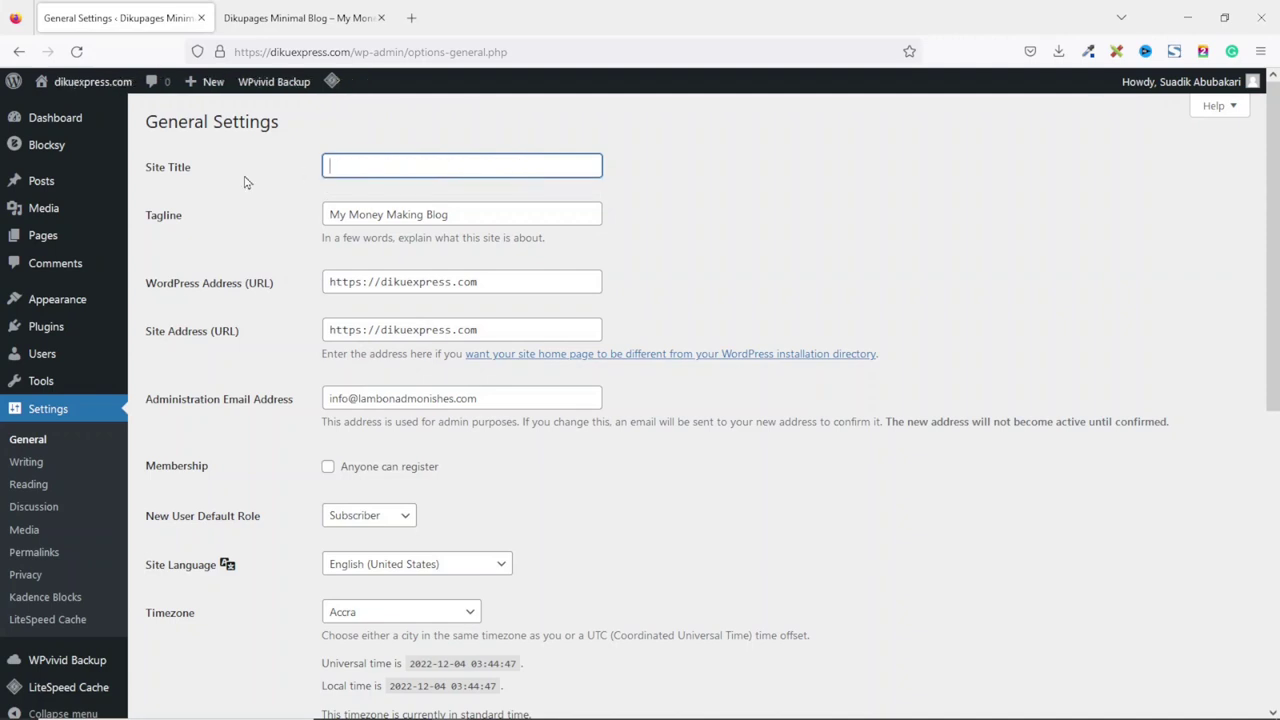
pyautogui.write('Dikup')
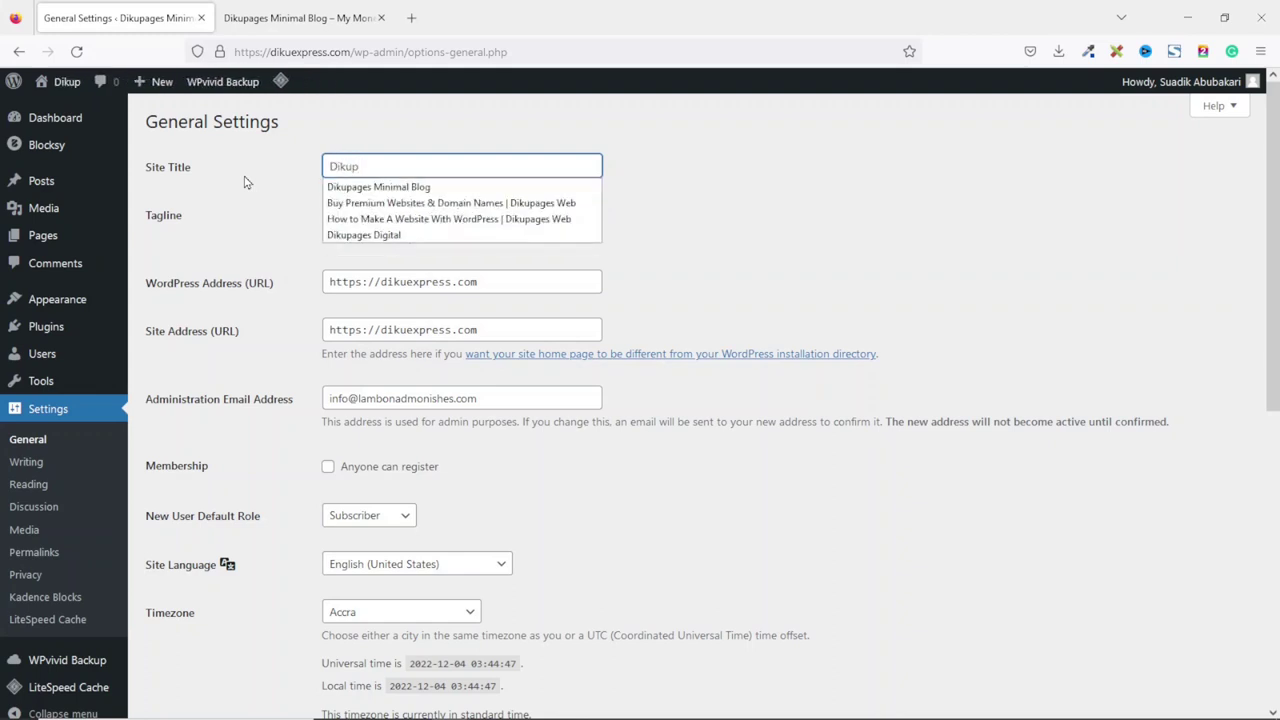
pyautogui.press('BackSpace')
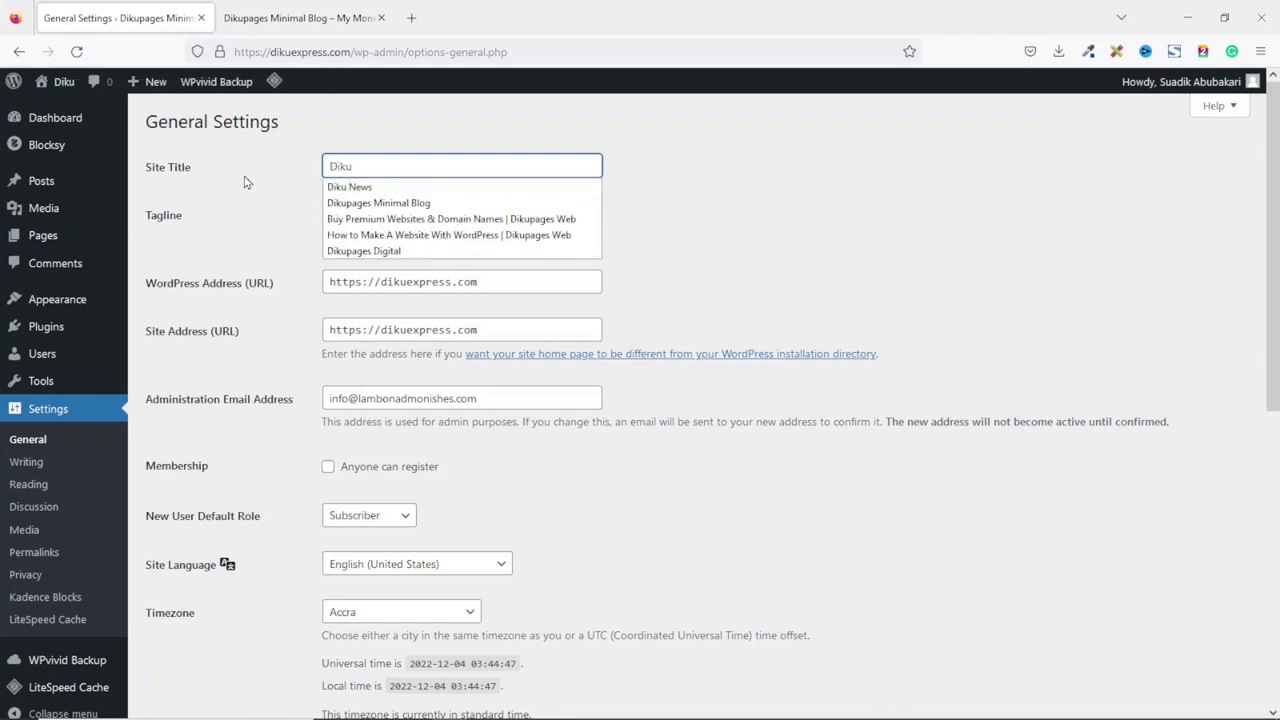
pyautogui.write('express')
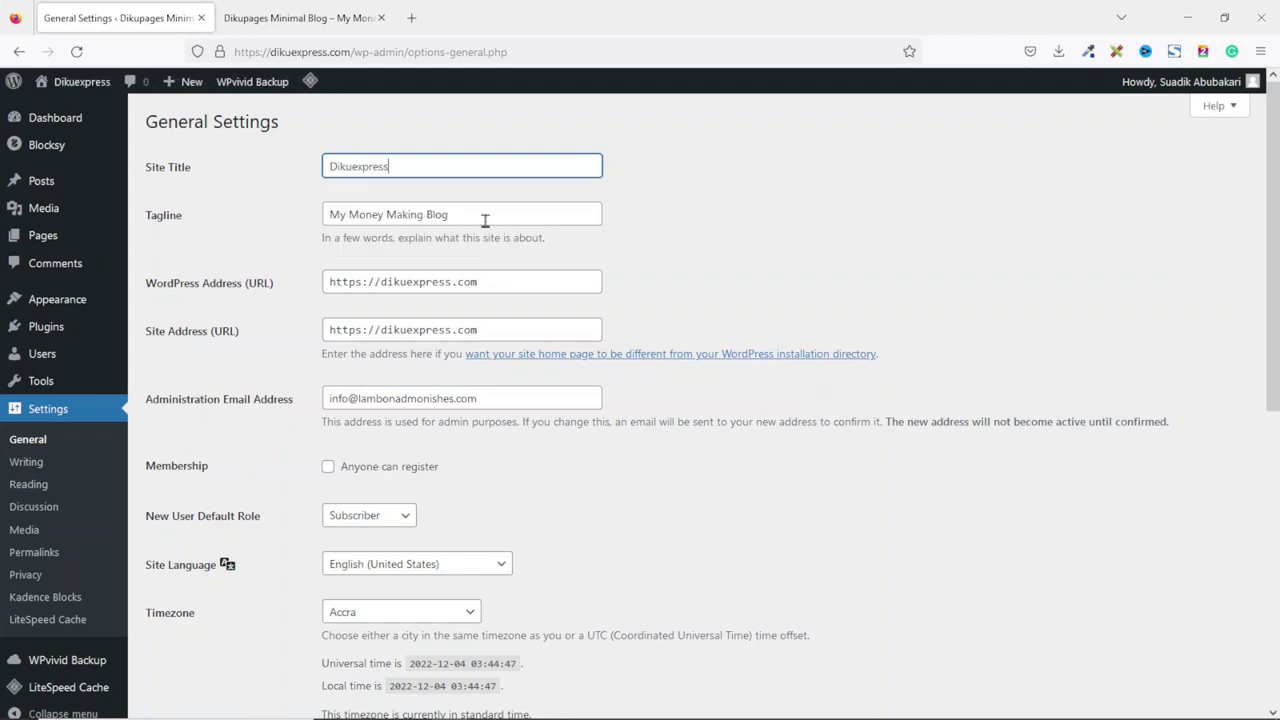
# Change the tagline to 'Best Travel Guides for You' and start entering a new admin email address.
pyautogui.moveTo(483, 218); pyautogui.dragTo(232, 212)
pyautogui.press('BackSpace')
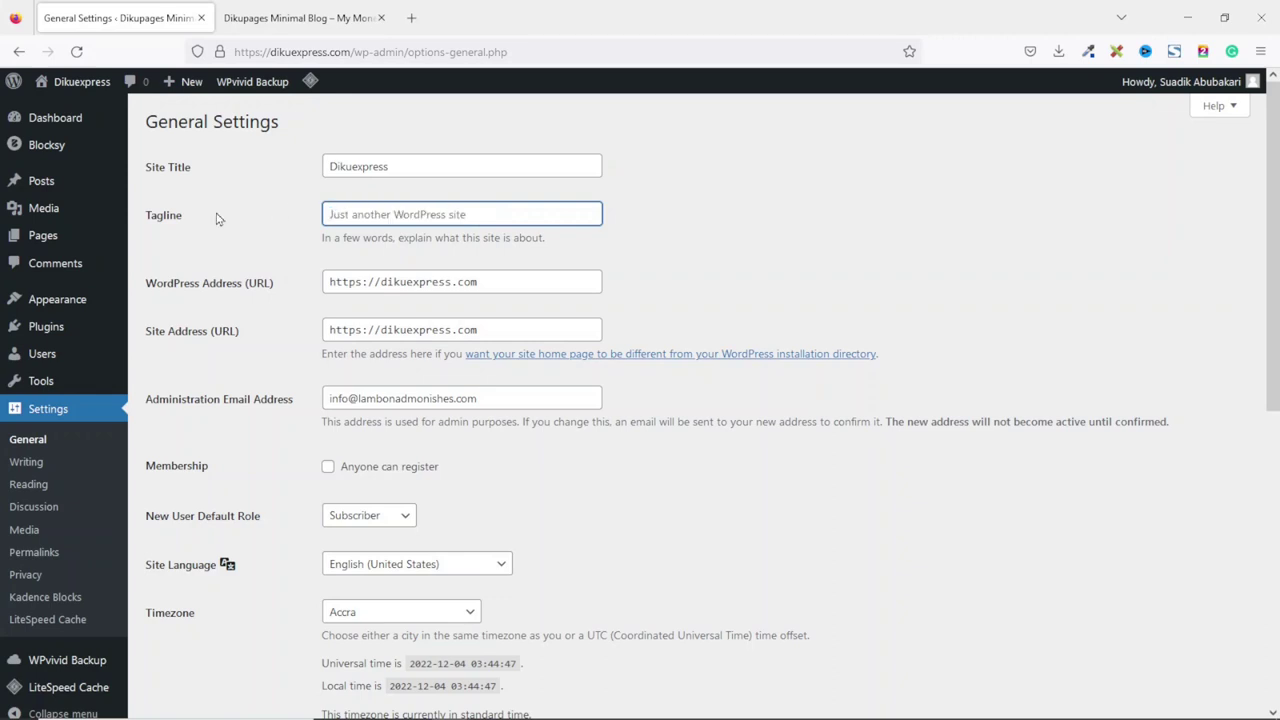
pyautogui.write('Best Travel Guides for You')
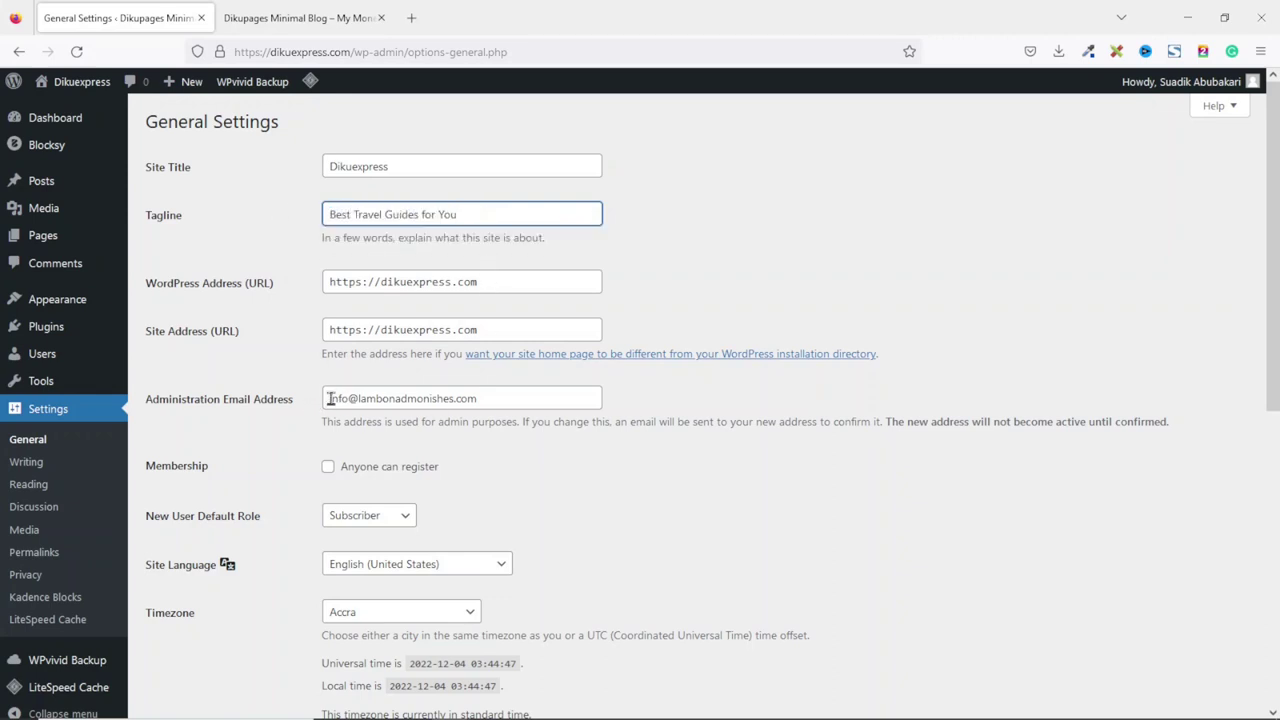
pyautogui.moveTo(518, 400); pyautogui.dragTo(289, 398)
pyautogui.press('BackSpace')
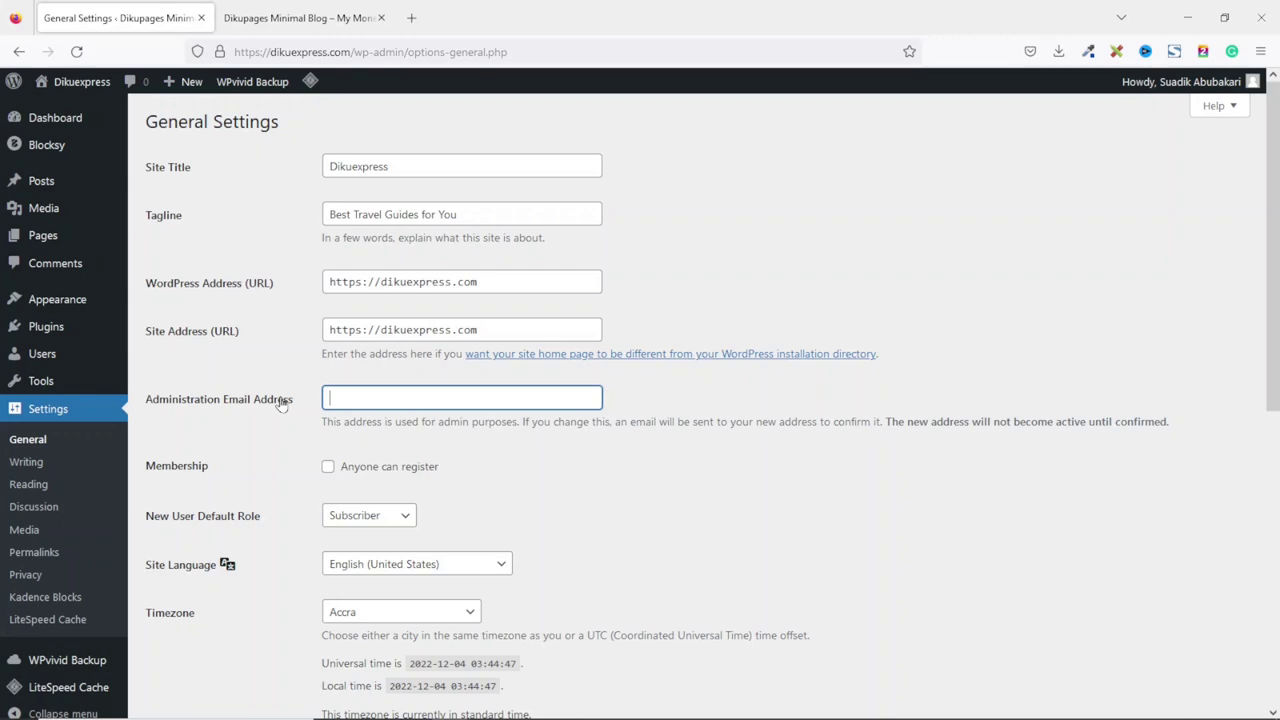
# Keep the Accra timezone and save the General Settings, leaving the new admin email pending.
pyautogui.scroll(-1, 400, 450)
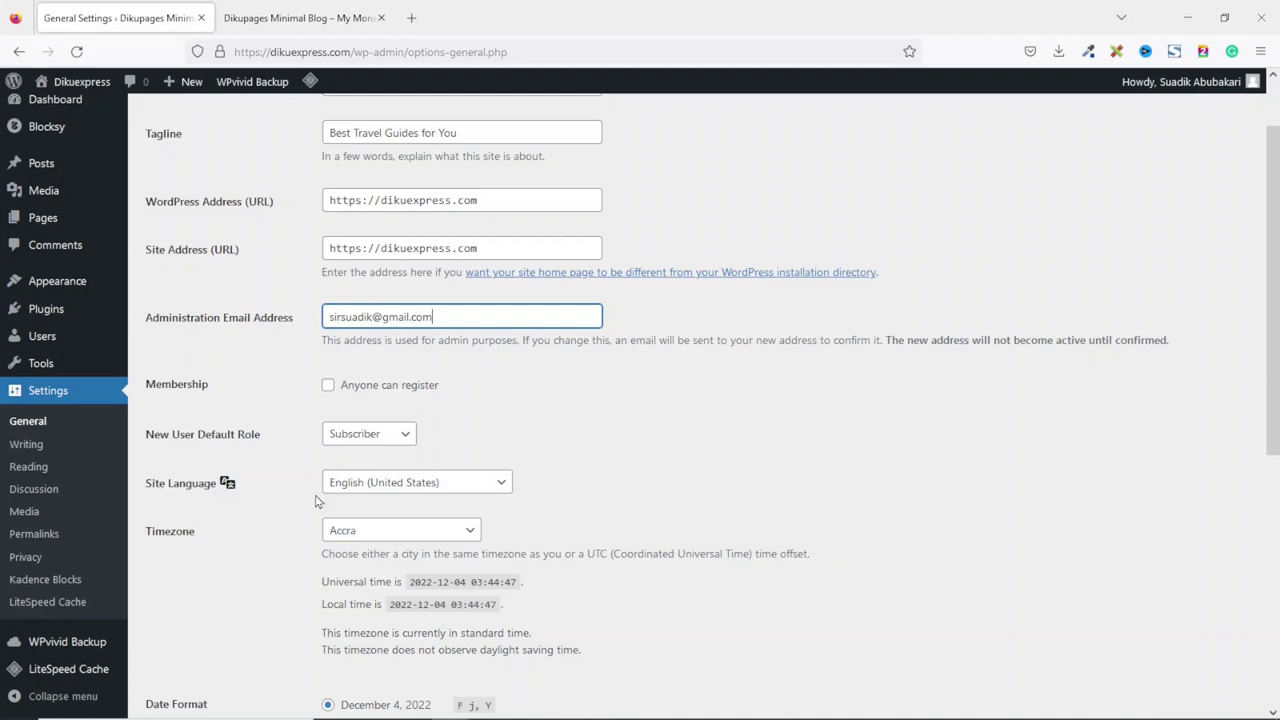
pyautogui.click(383, 533)
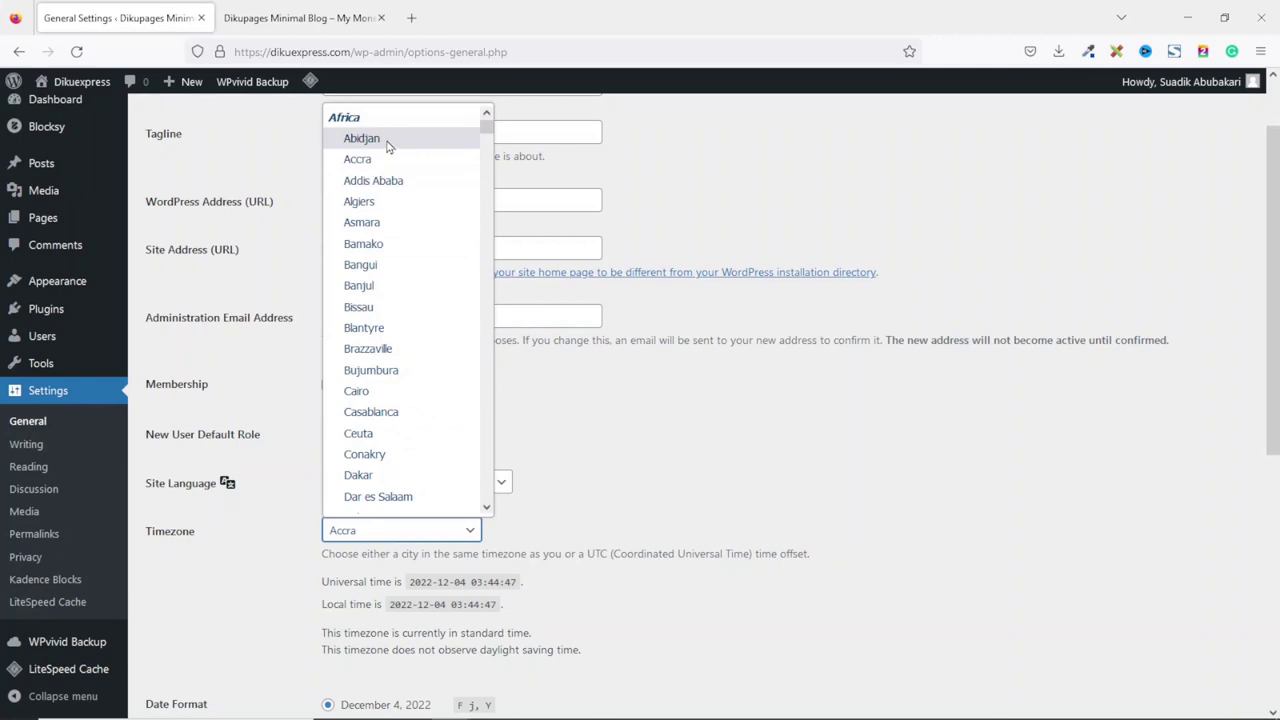
pyautogui.scroll(-2, 413, 450)
pyautogui.scroll(-20, 413, 457)
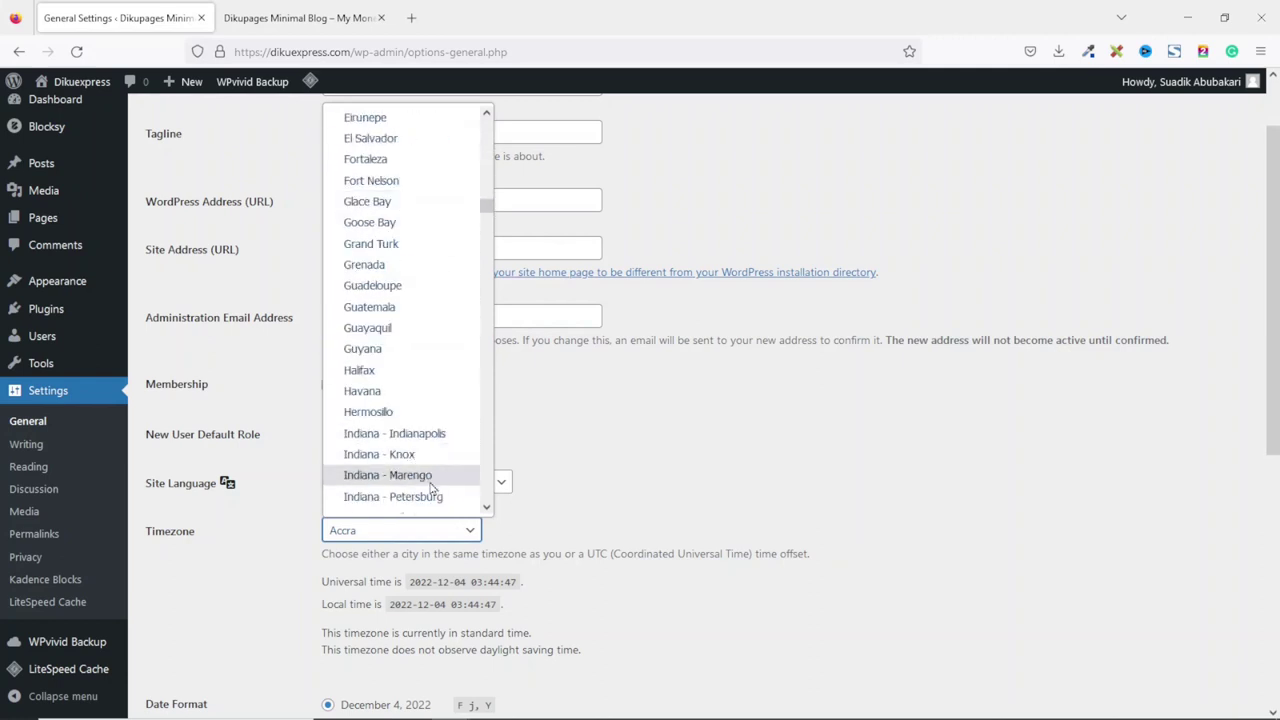
pyautogui.click(586, 531)
pyautogui.scroll(-5, 586, 531)
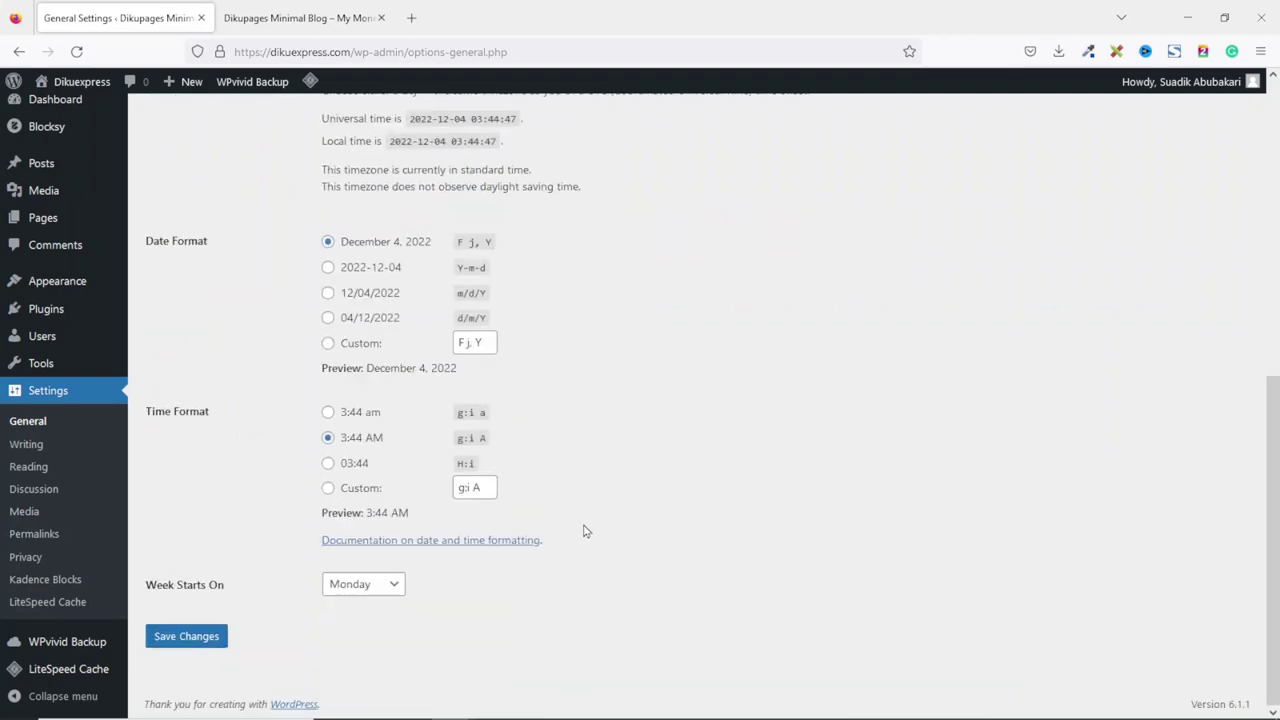
pyautogui.click(189, 642)
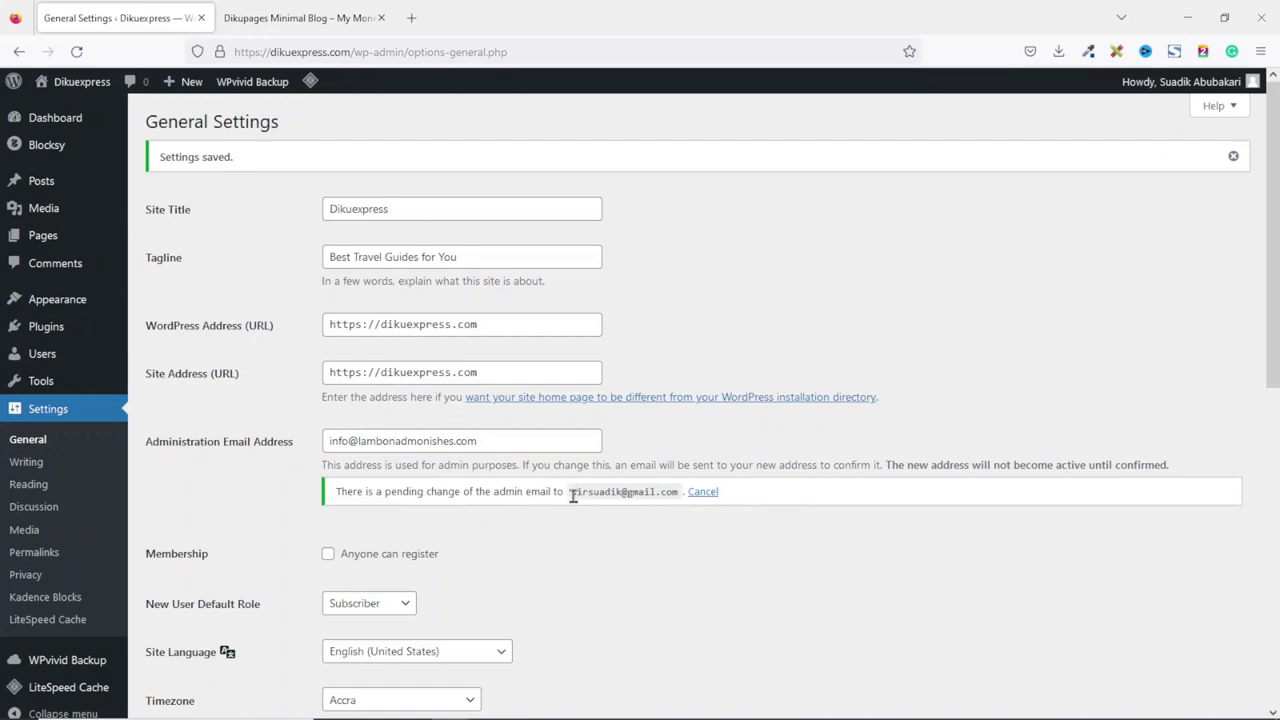
pyautogui.moveTo(573, 491); pyautogui.dragTo(676, 491)
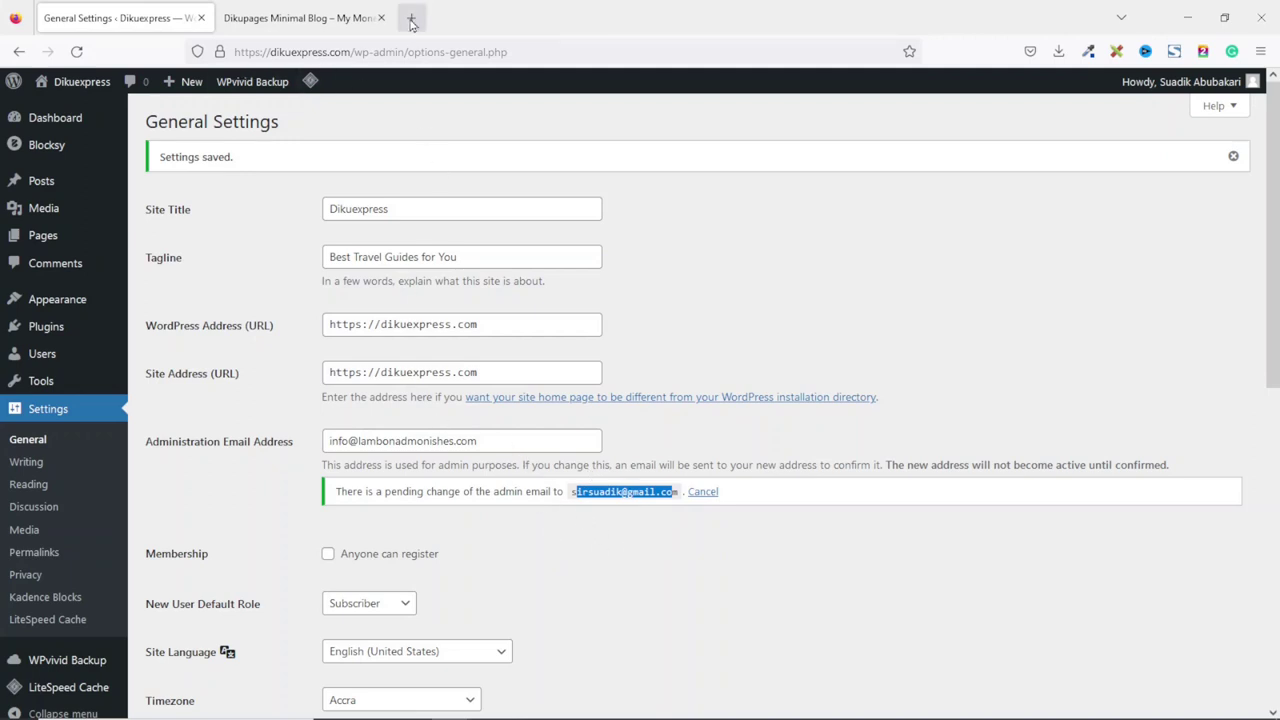
# In Gmail, follow the confirmation link in the '[Dikuexpress] New Admin Email Address' message.
pyautogui.click(410, 18)
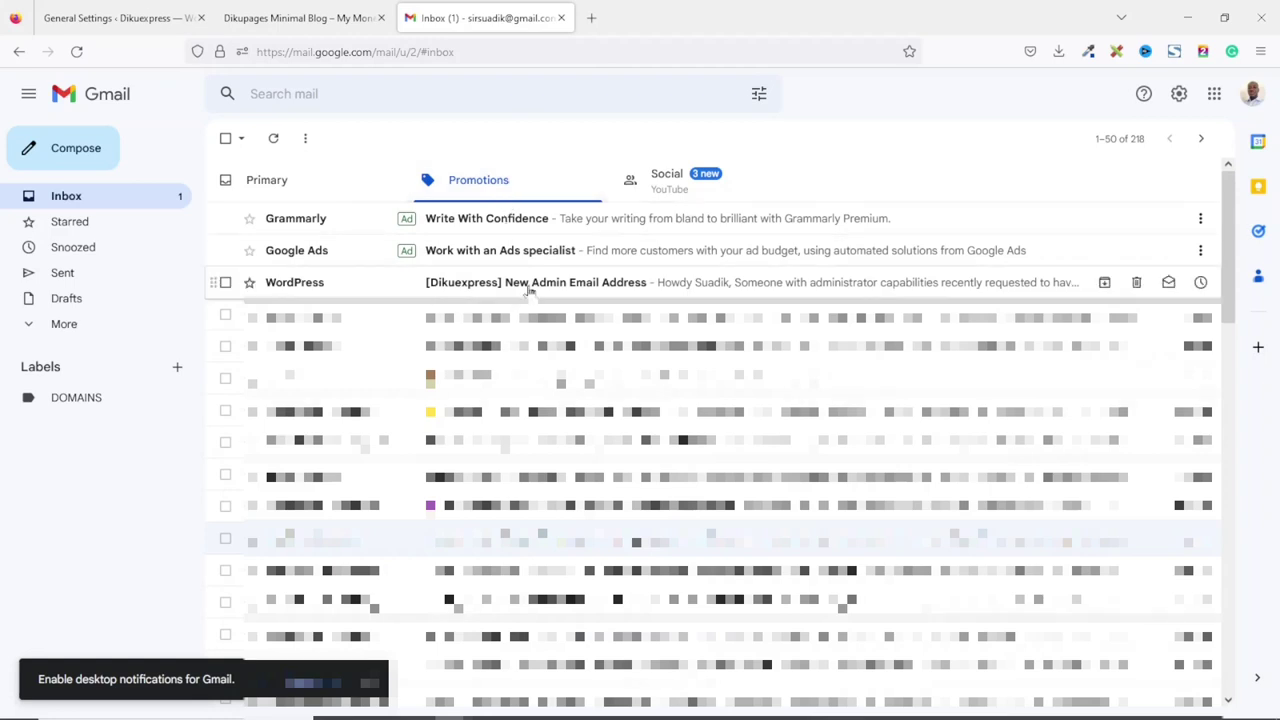
pyautogui.click(531, 285)
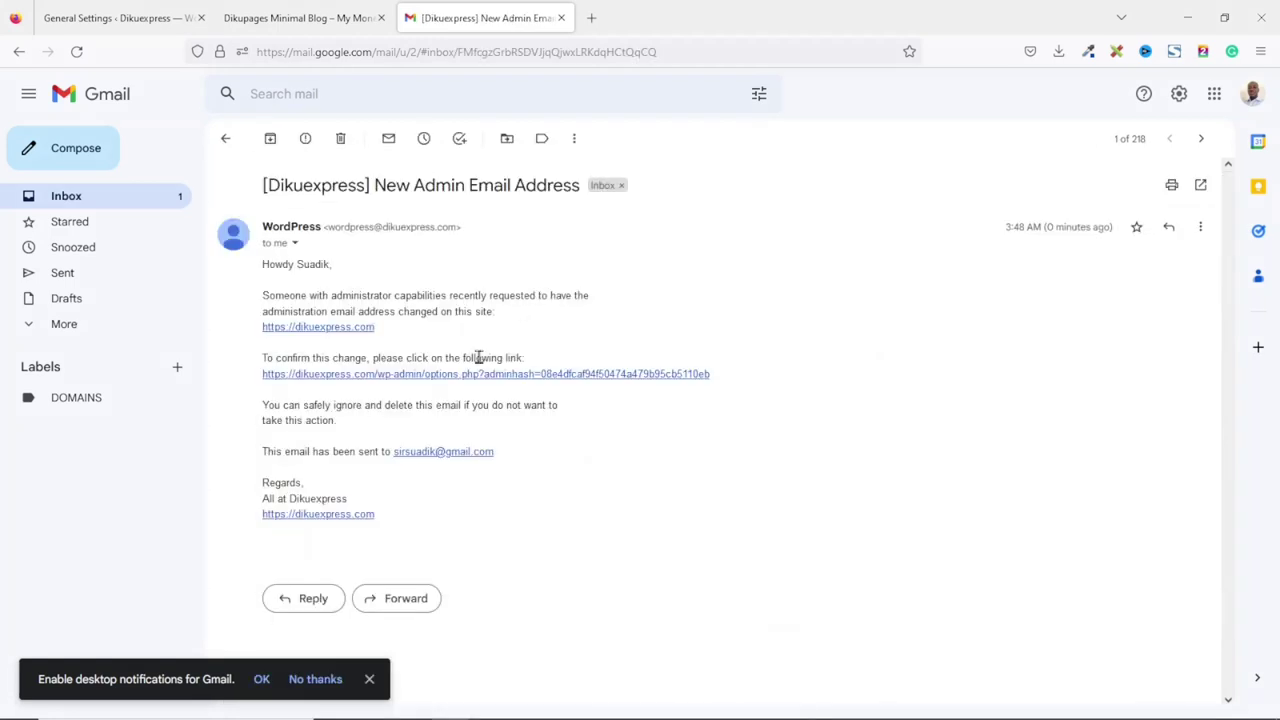
pyautogui.click(448, 374)
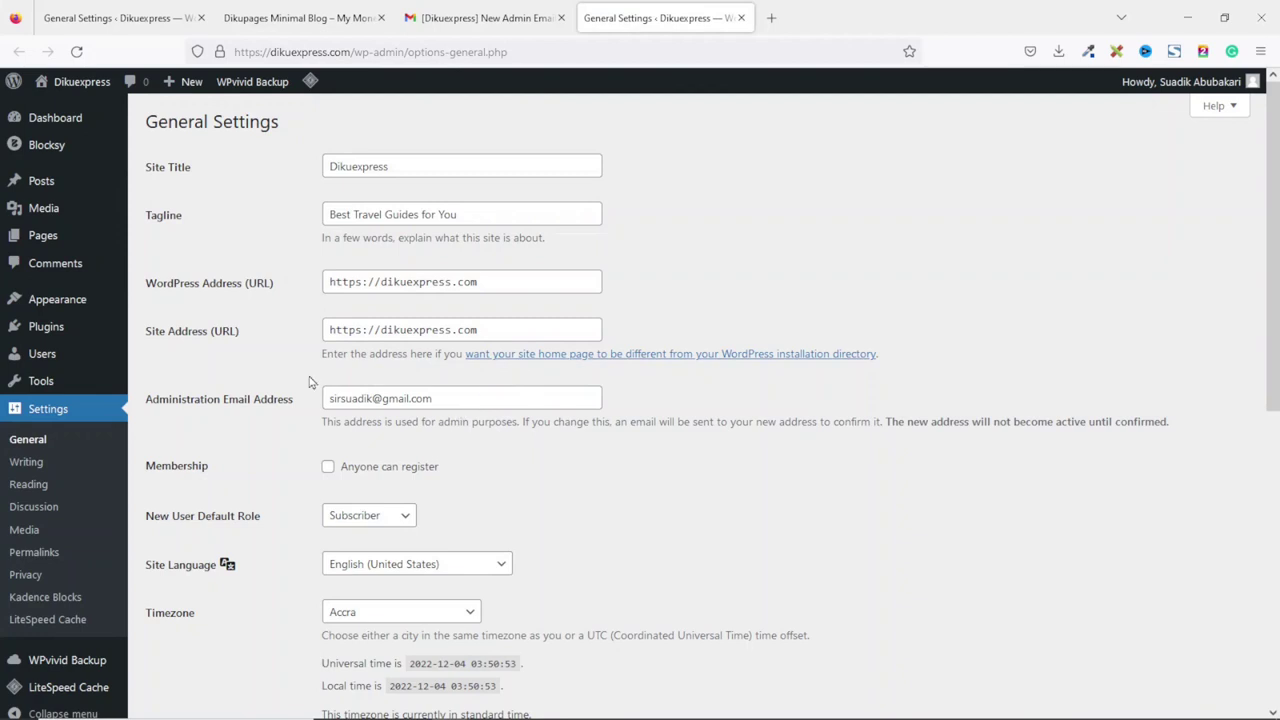
# Close the Gmail and duplicate site tabs, then go to the Pages list.
pyautogui.moveTo(431, 398); pyautogui.dragTo(253, 399)
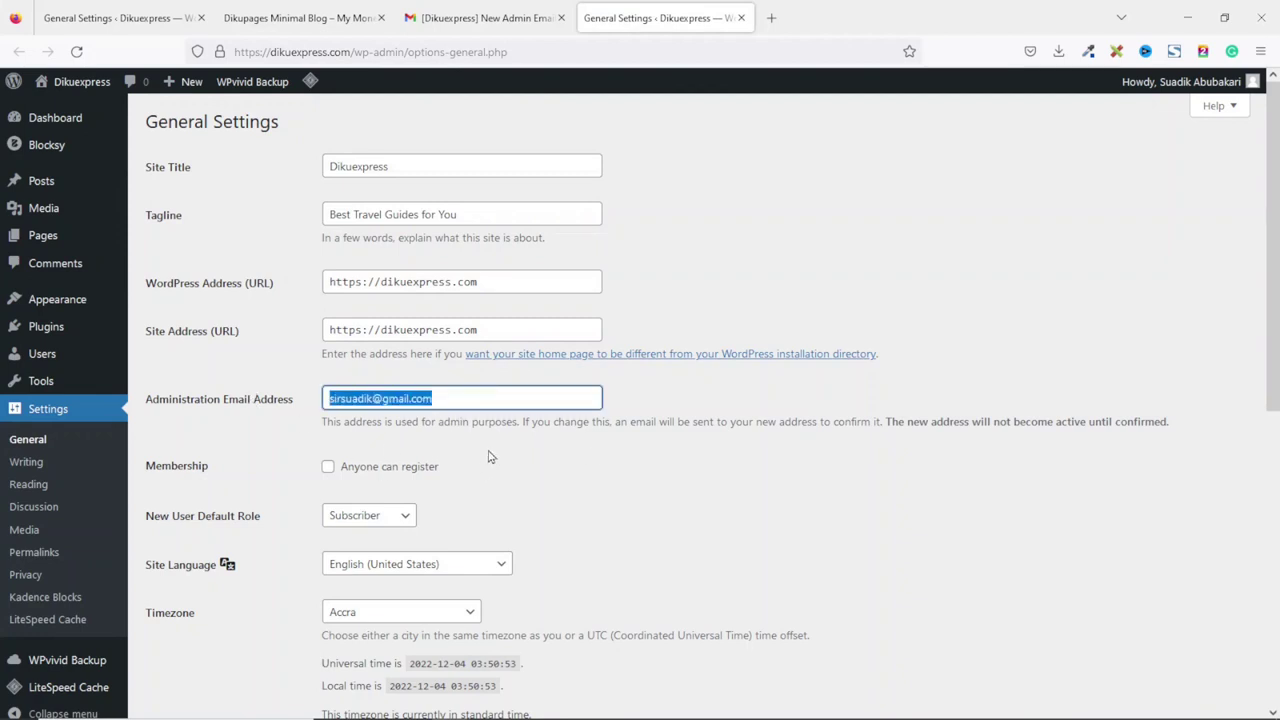
pyautogui.click(561, 17)
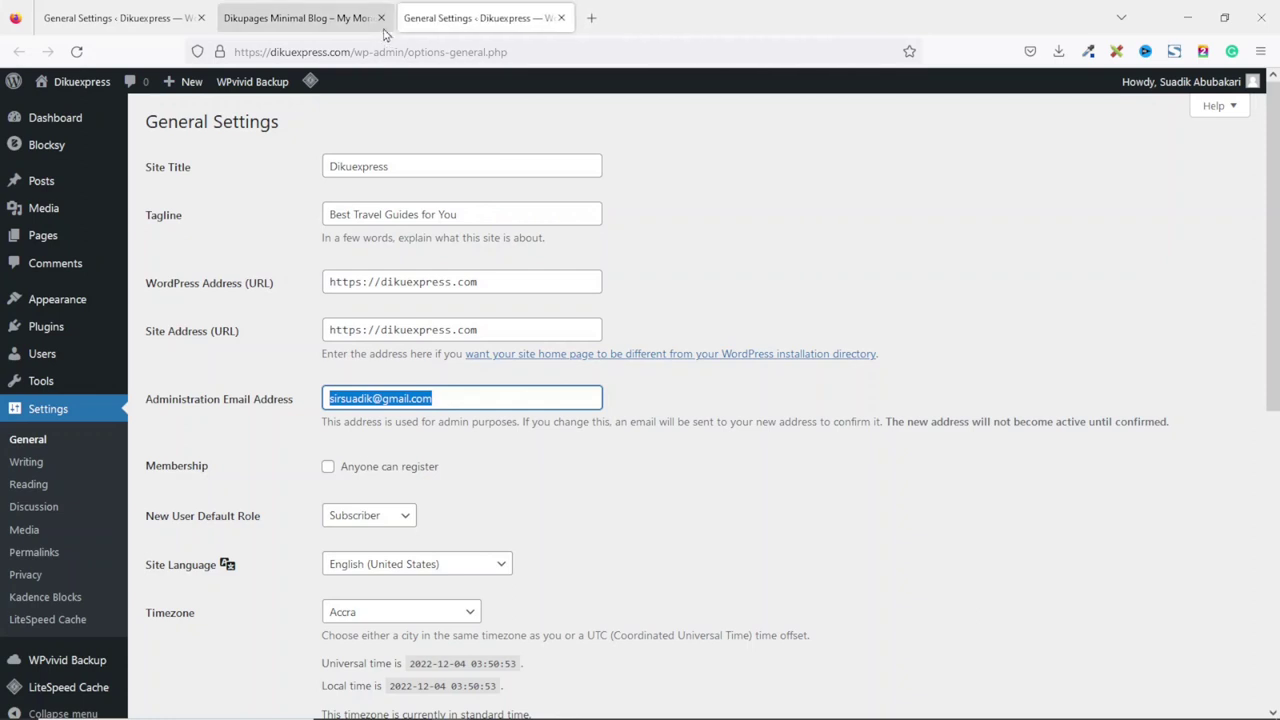
pyautogui.click(381, 18)
pyautogui.click(201, 18)
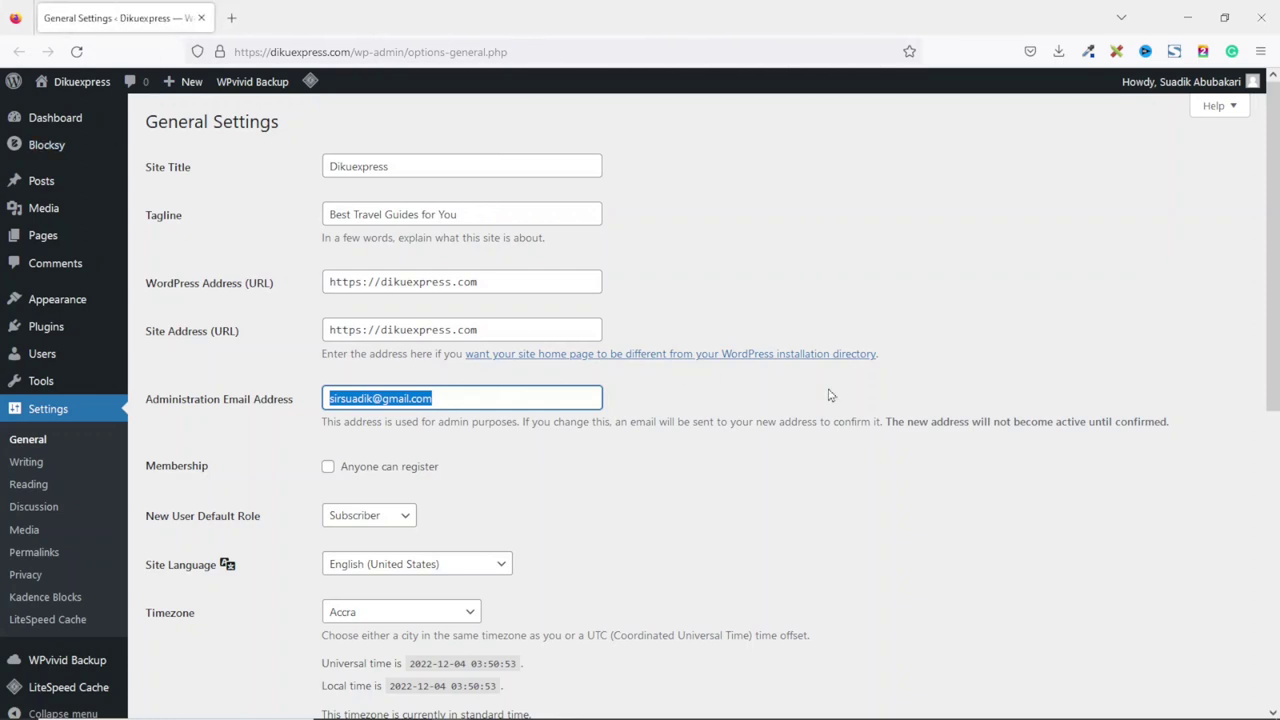
pyautogui.click(260, 383)
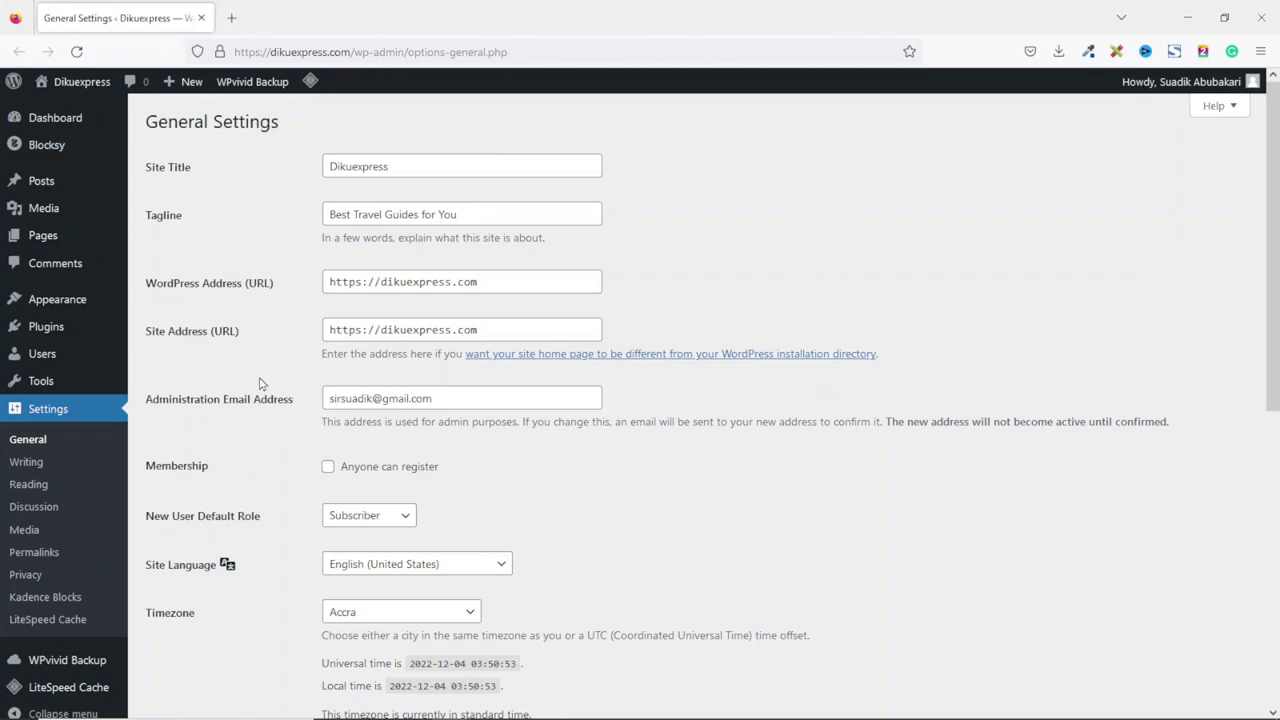
pyautogui.click(55, 245)
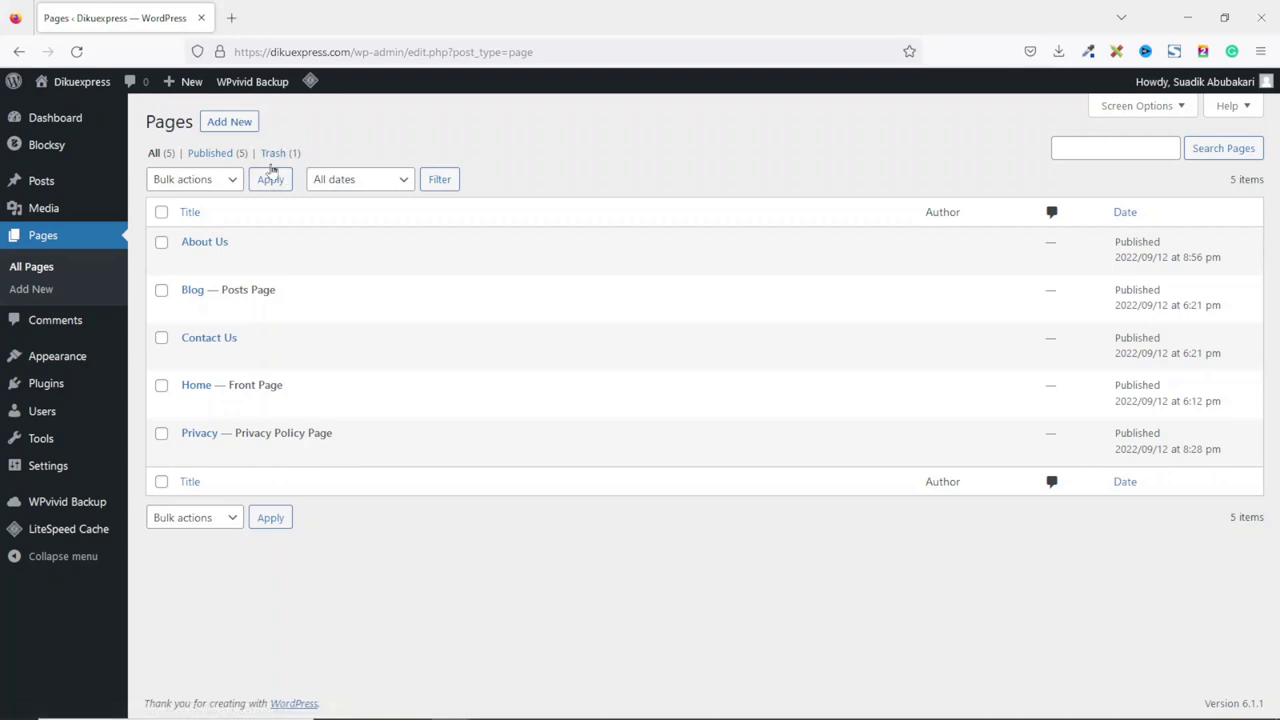
# Restore the Terms and Conditions page from the trash and return to all pages.
pyautogui.click(275, 157)
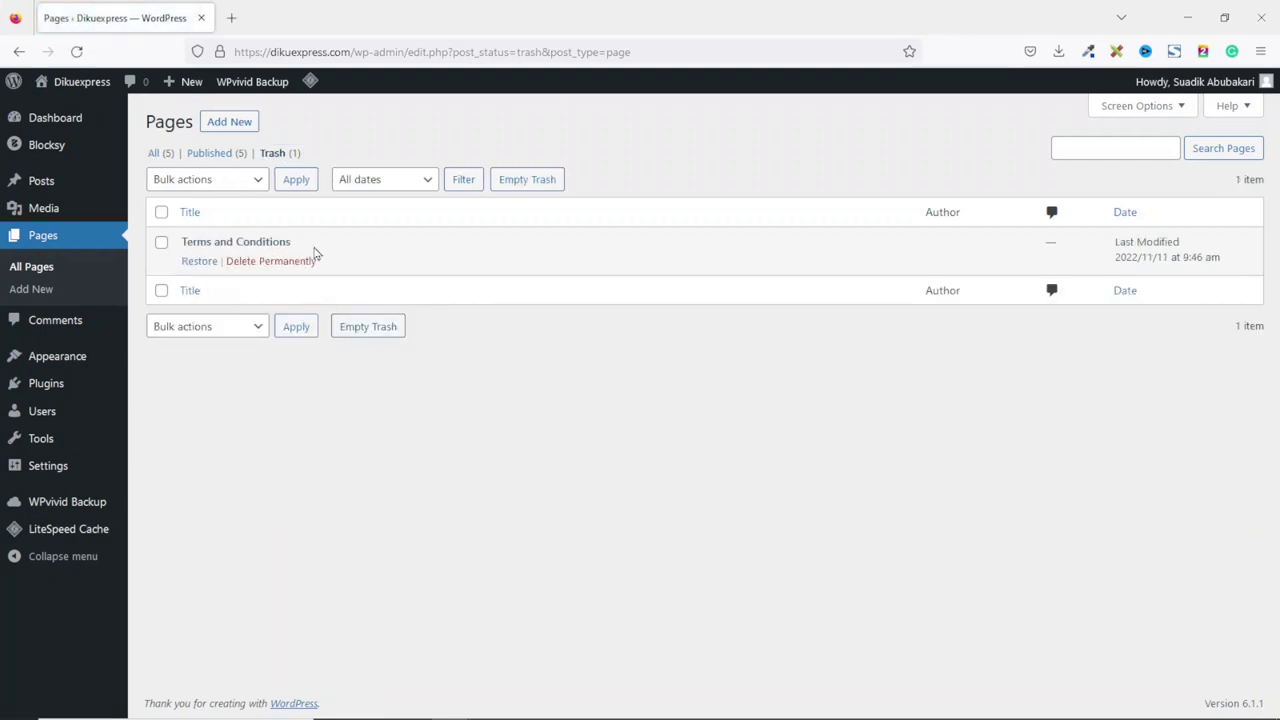
pyautogui.click(199, 262)
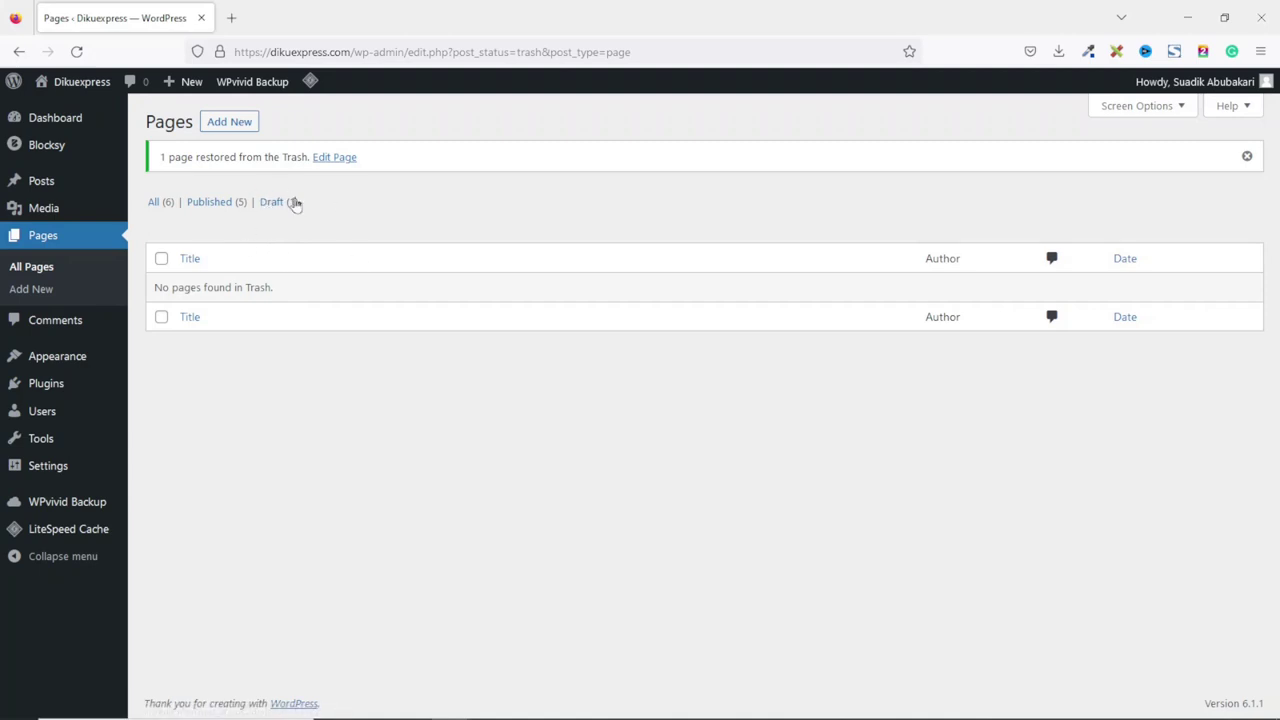
pyautogui.click(157, 202)
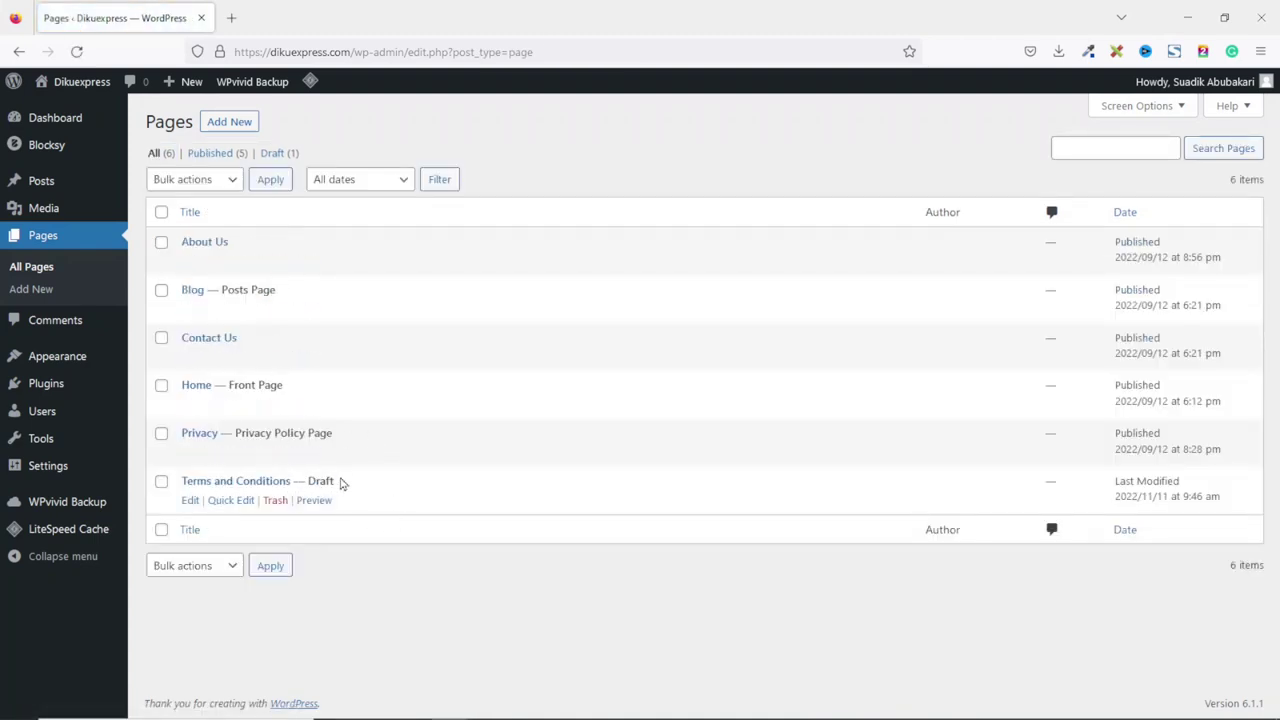
# Quick-edit the Terms and Conditions page to set its status to Published.
pyautogui.click(240, 507)
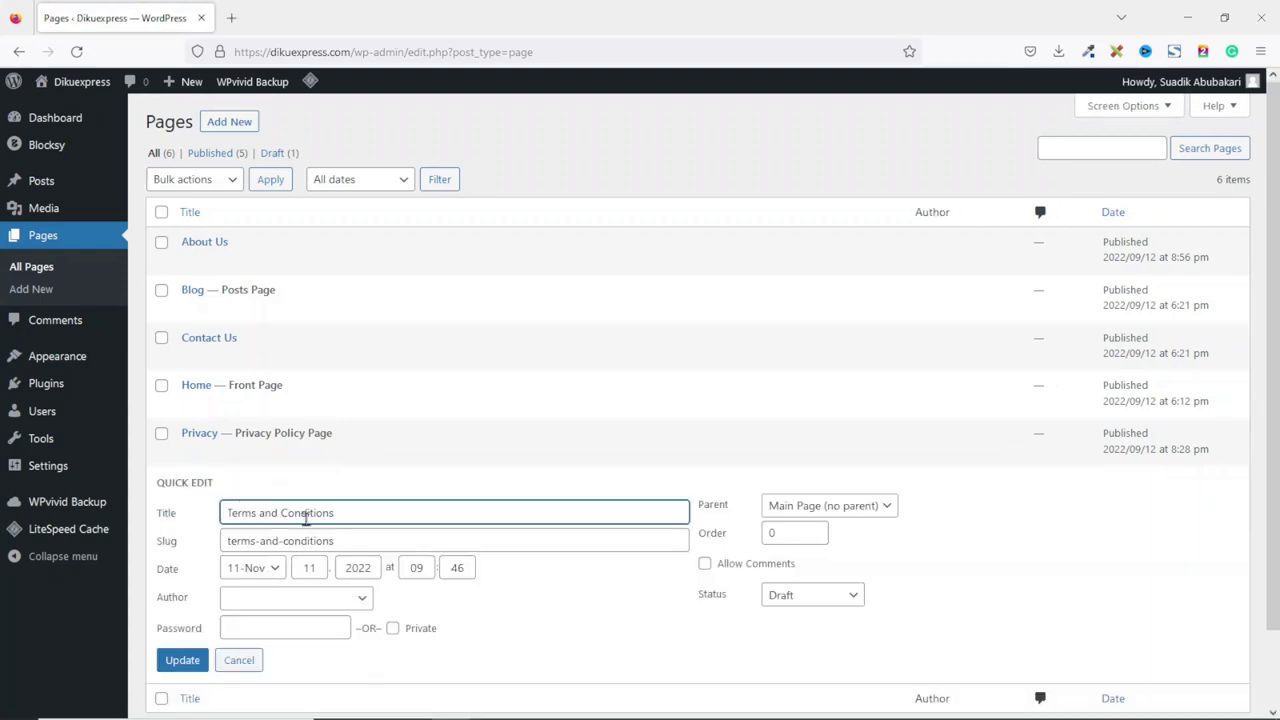
pyautogui.click(814, 600)
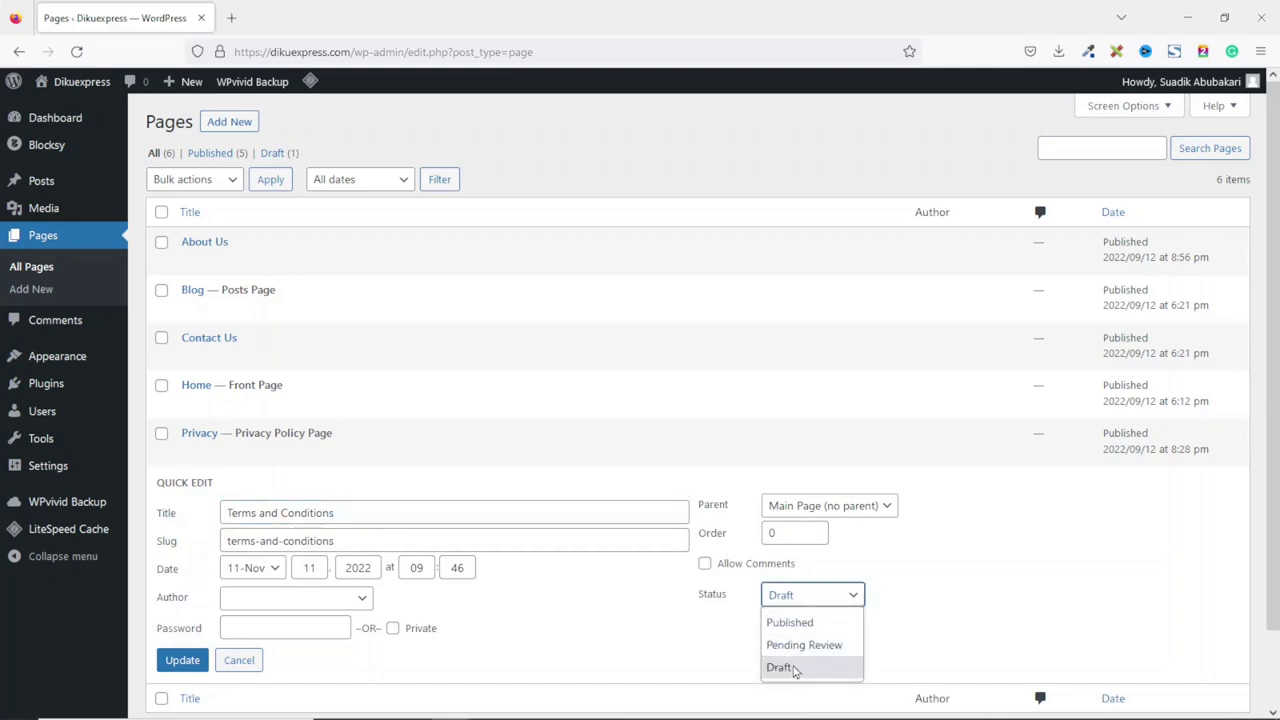
pyautogui.click(805, 624)
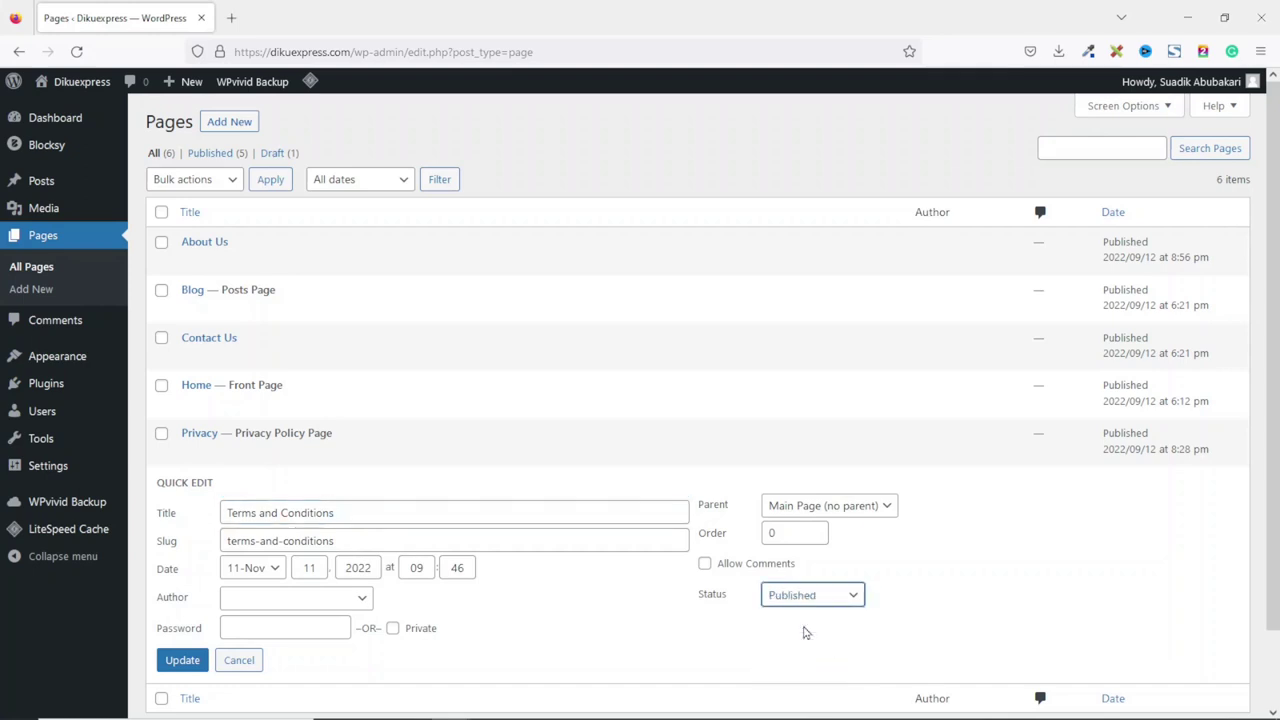
pyautogui.click(180, 660)
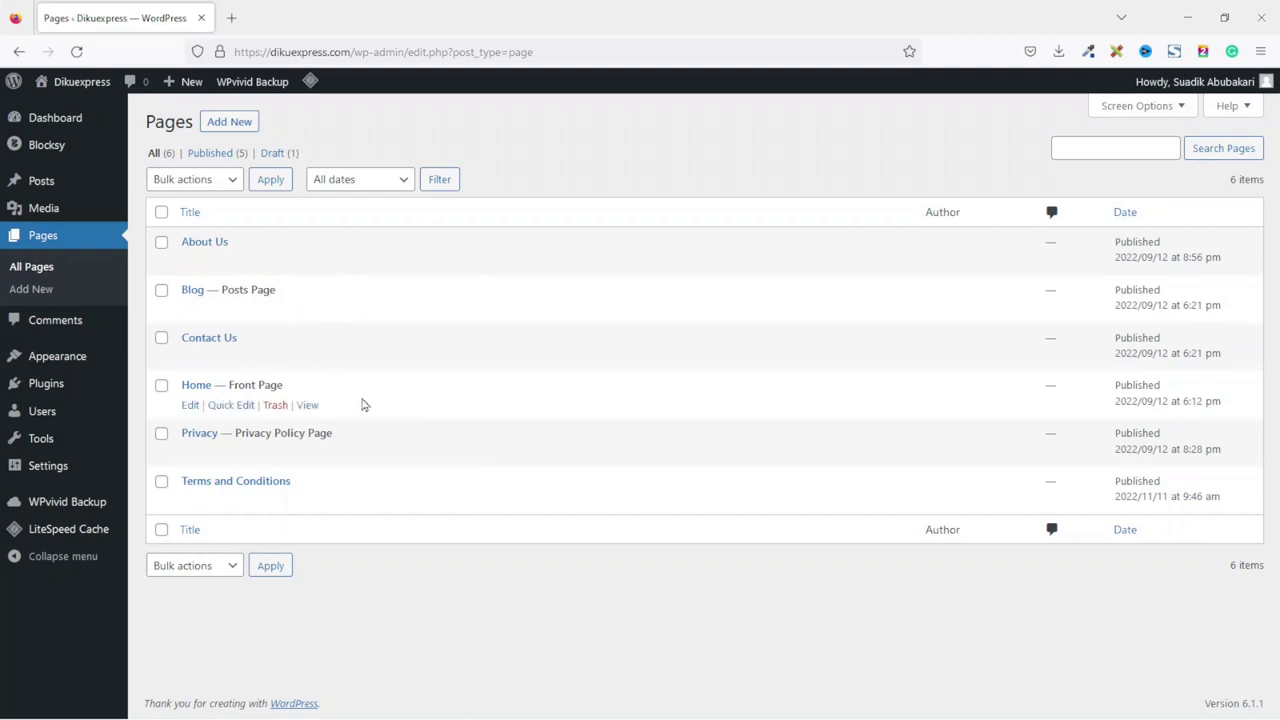
pyautogui.moveTo(86, 88)
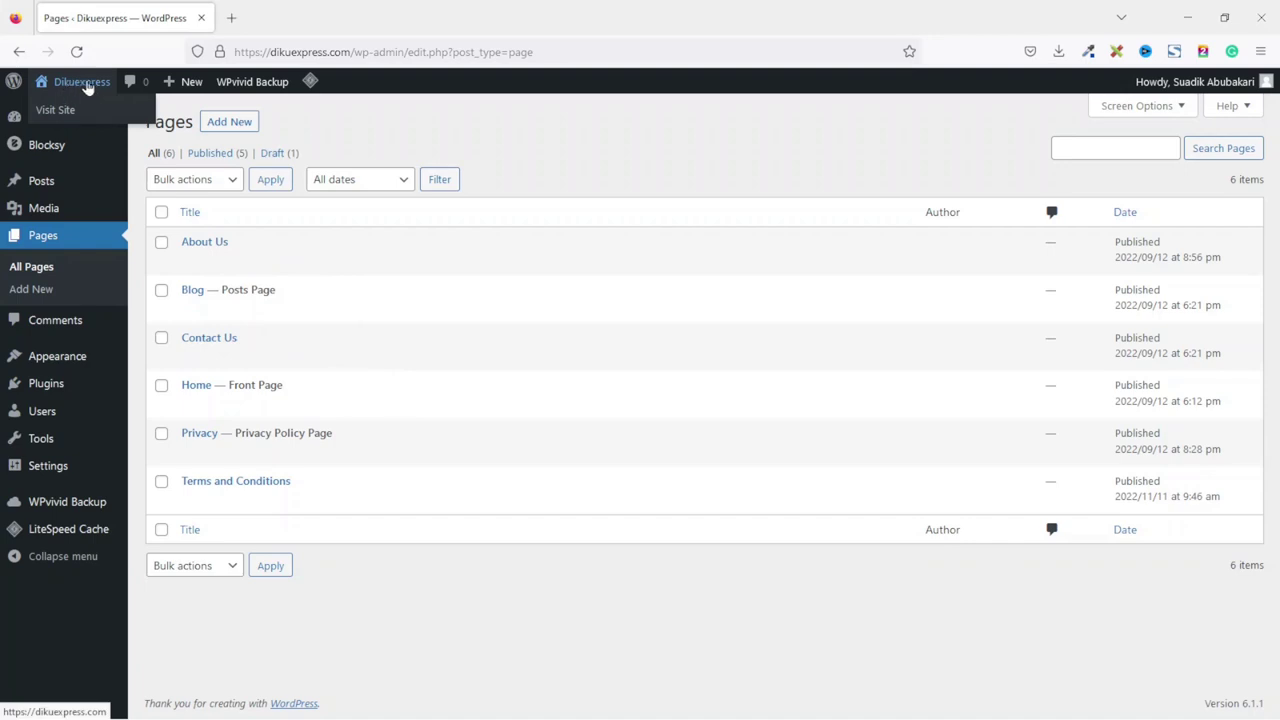
# Visit the live Dikuexpress front page and scroll through its hero and blog sections.
pyautogui.click(86, 86)
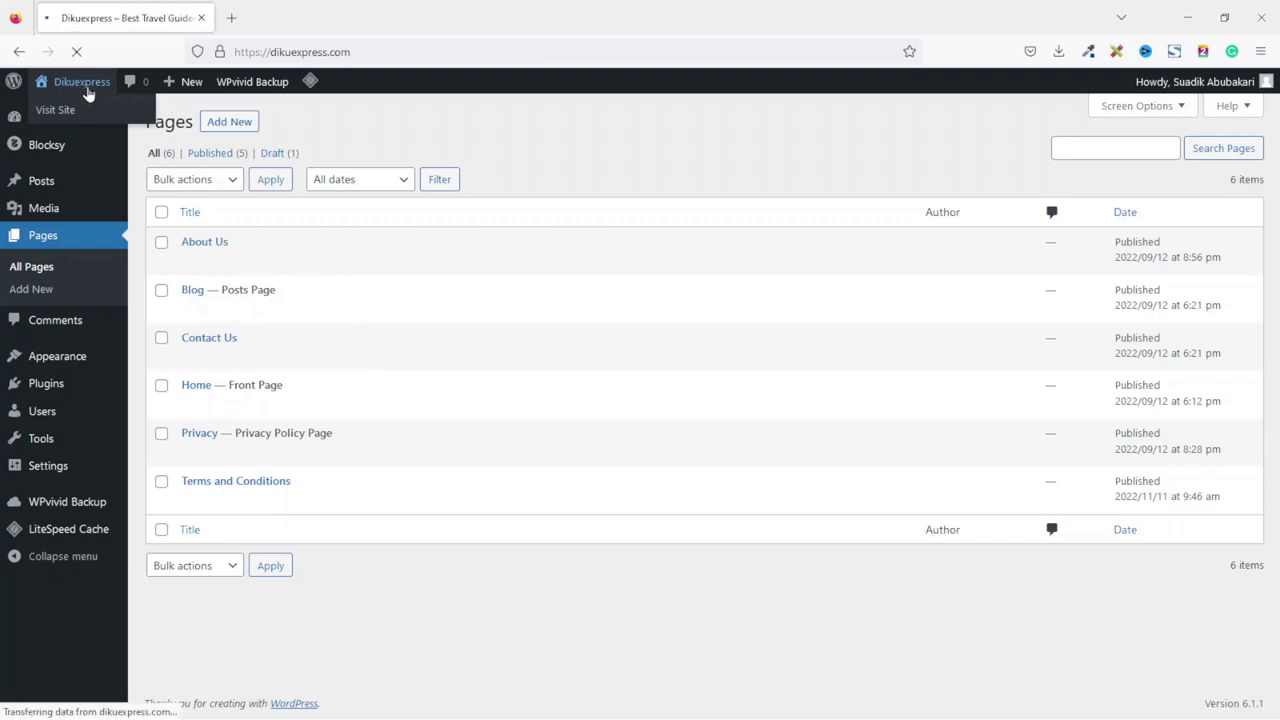
pyautogui.scroll(-8, 965, 308)
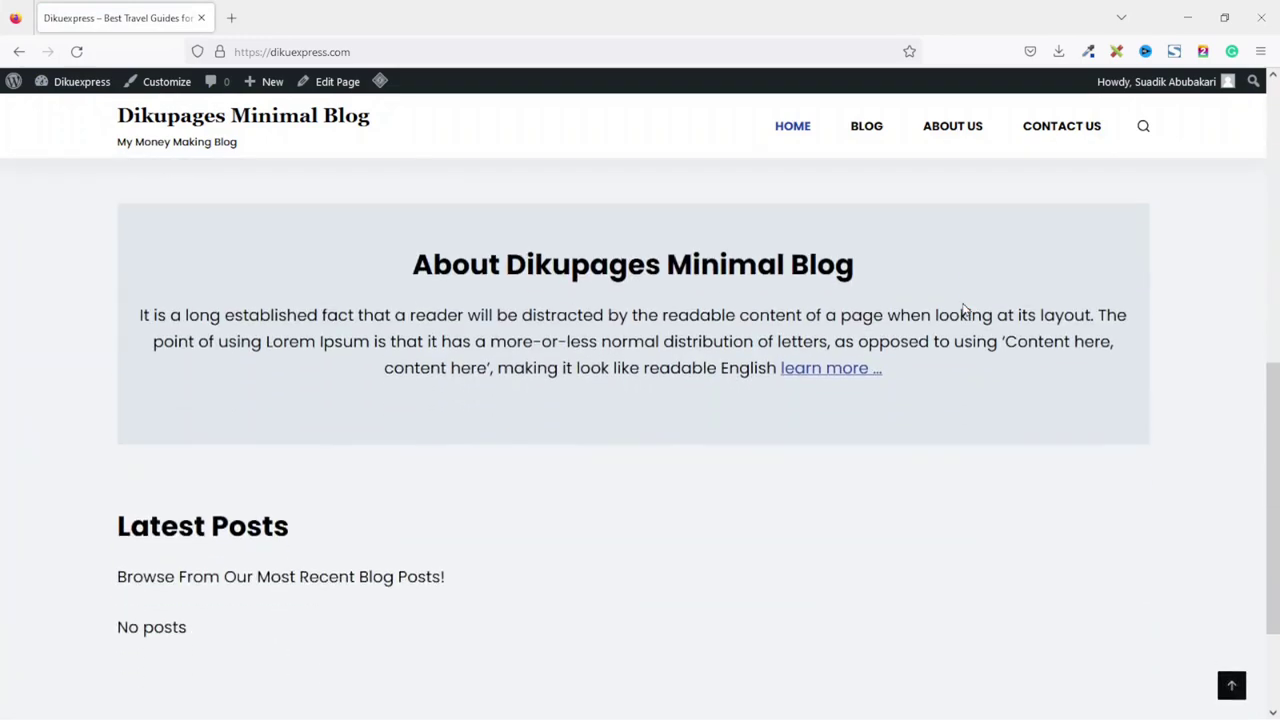
pyautogui.scroll(6, 965, 308)
pyautogui.scroll(2, 965, 310)
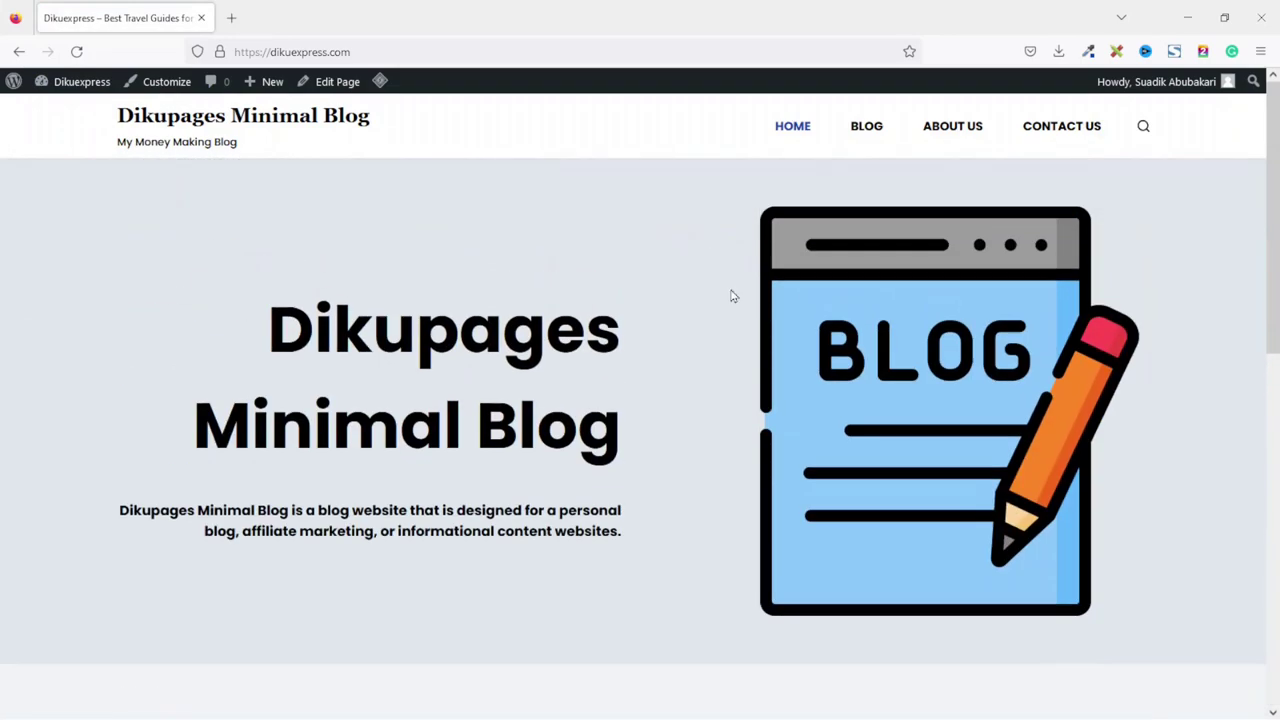
pyautogui.scroll(-8, 731, 296)
pyautogui.scroll(8, 929, 354)
# Open the Home page in the block editor and select the hero row block.
pyautogui.click(338, 82)
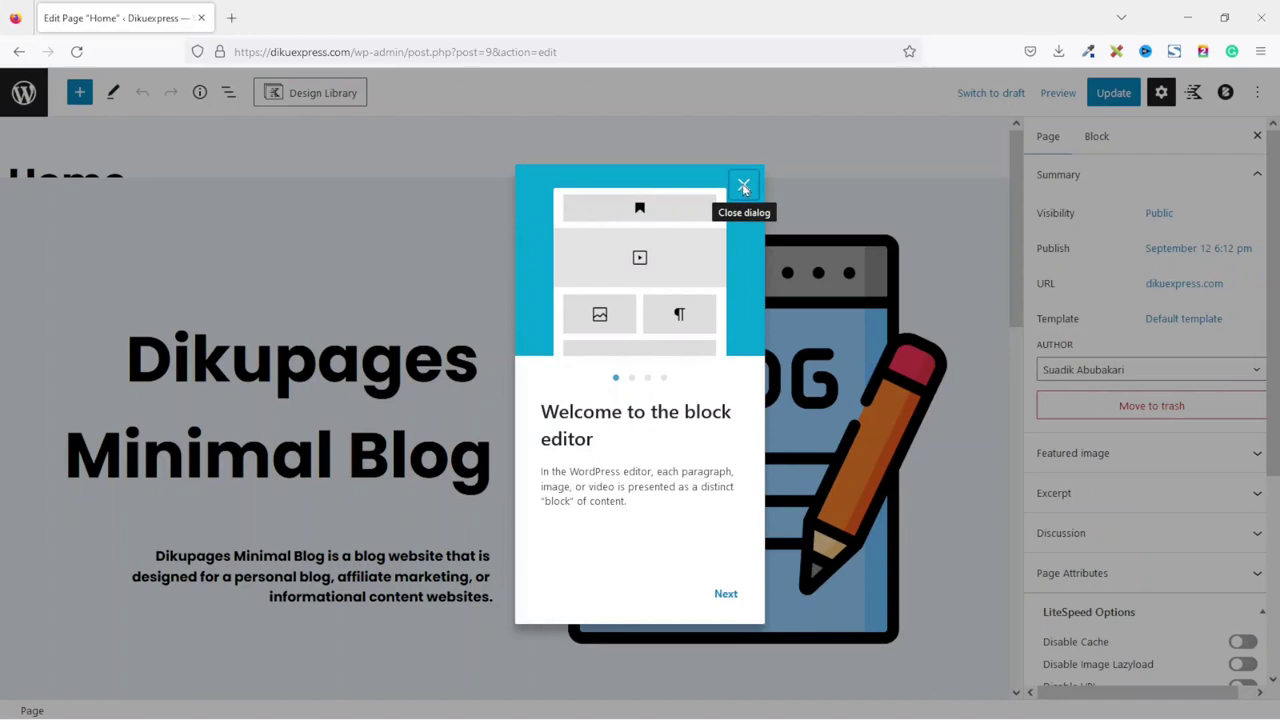
pyautogui.click(743, 189)
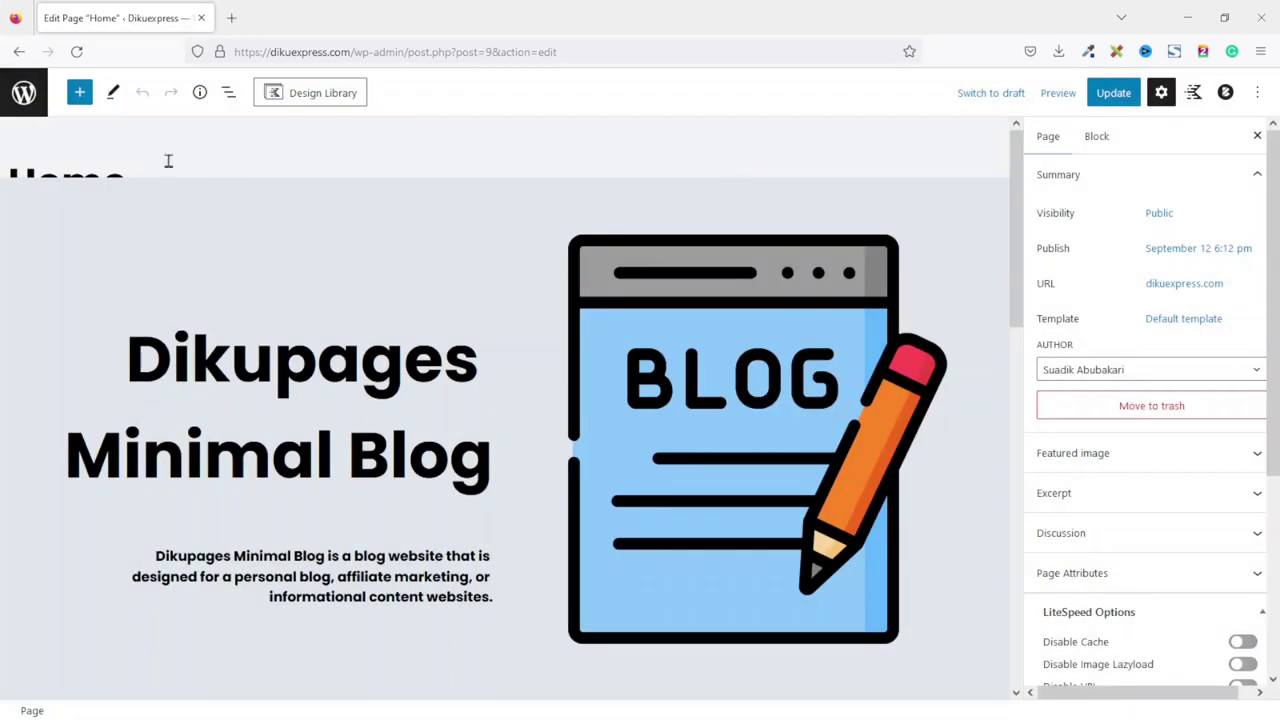
pyautogui.click(81, 242)
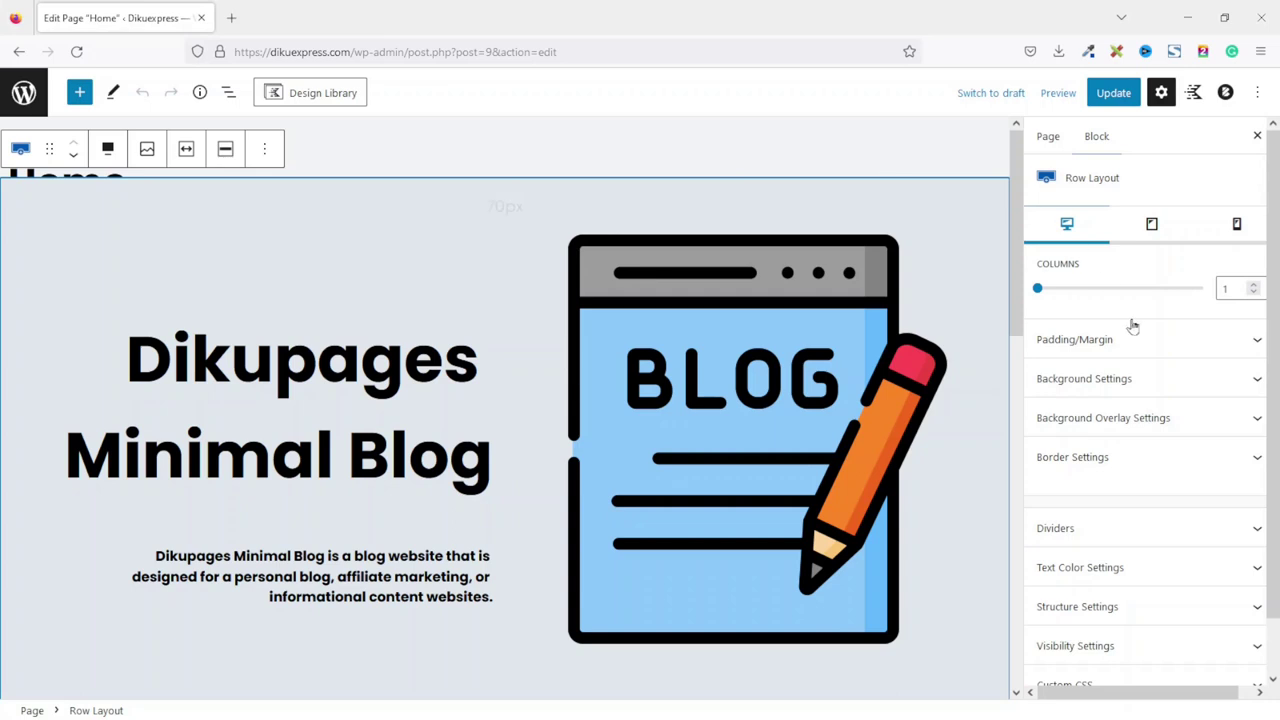
# Set the hero row's background colour to bright blue, hex 0E0FE2, replacing the green.
pyautogui.click(1139, 379)
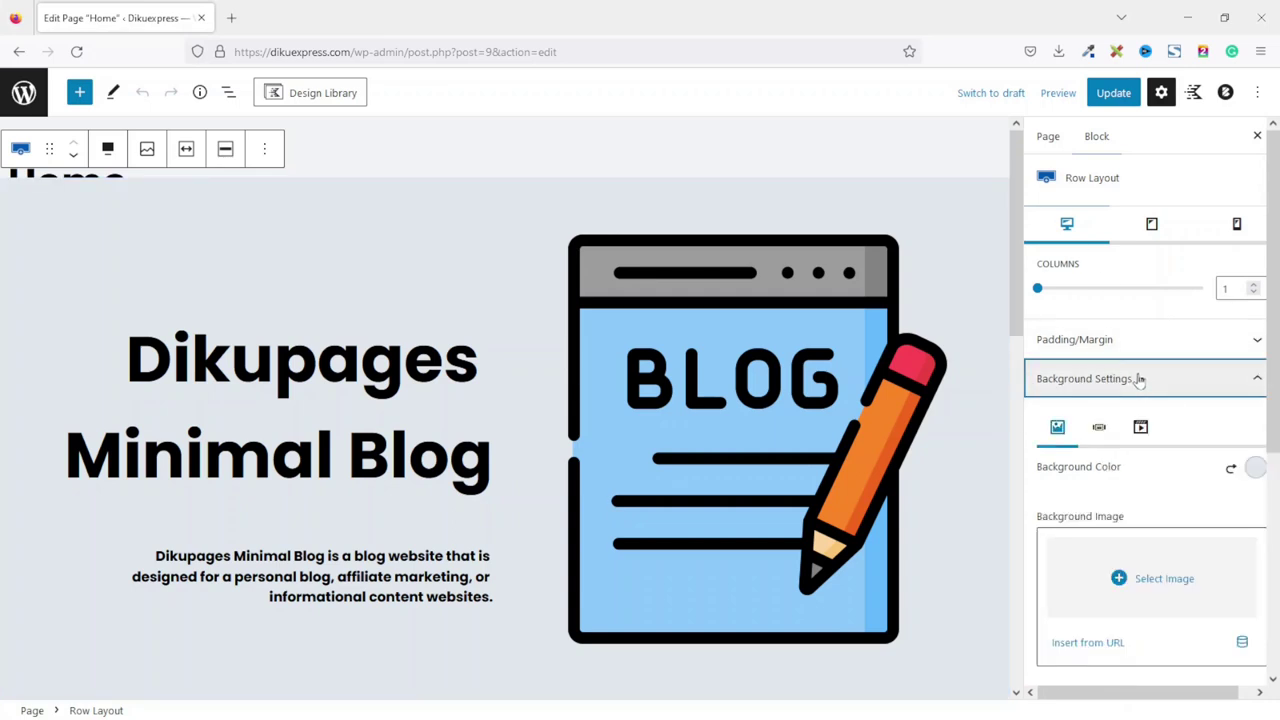
pyautogui.click(1256, 472)
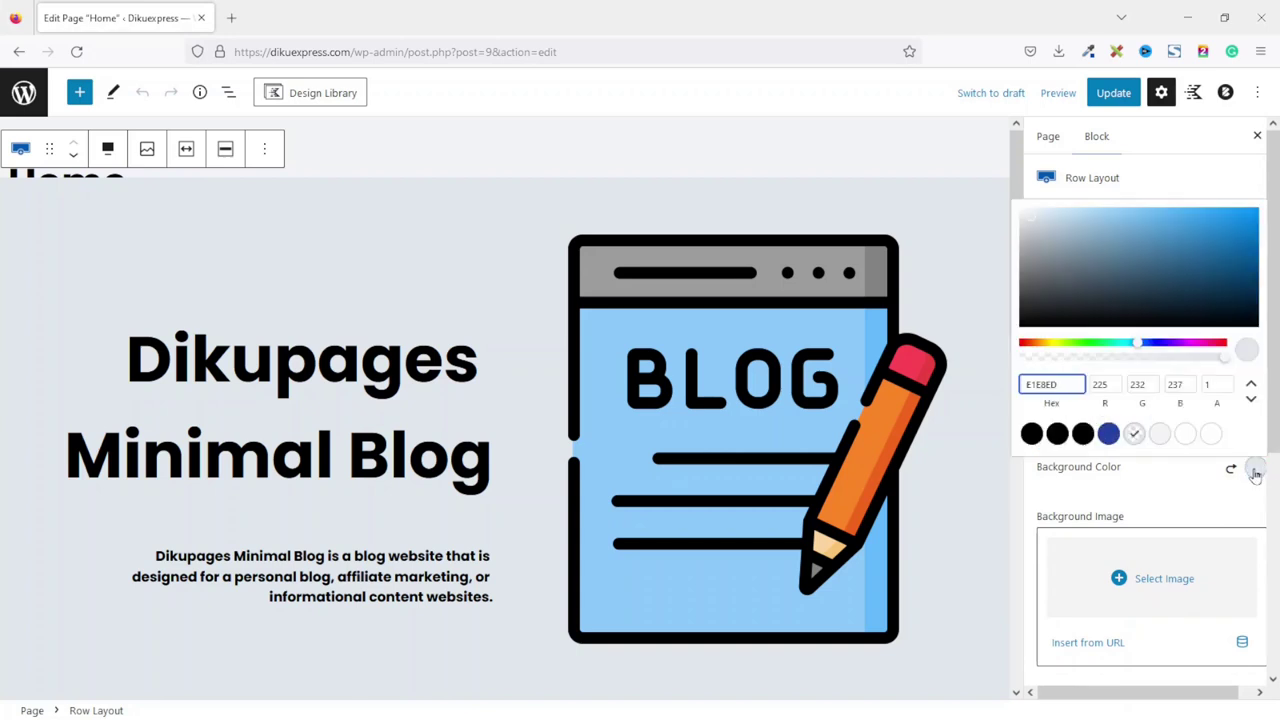
pyautogui.click(1229, 265)
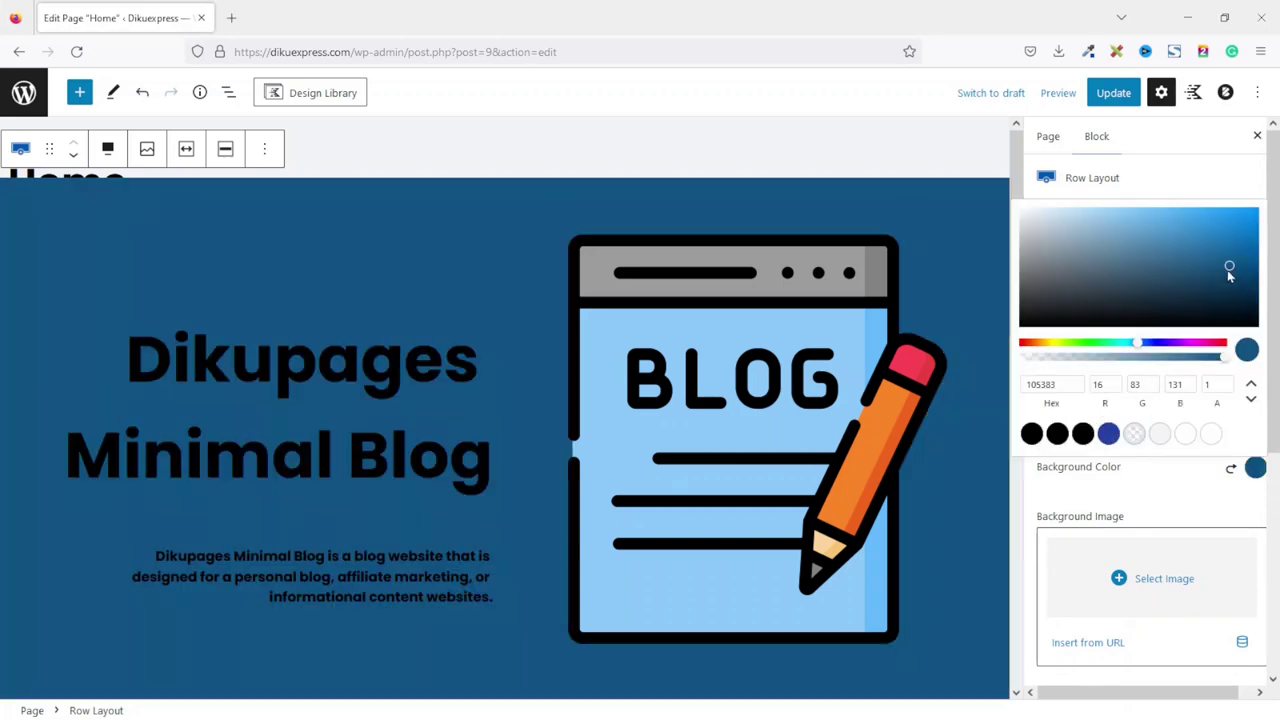
pyautogui.click(1098, 344)
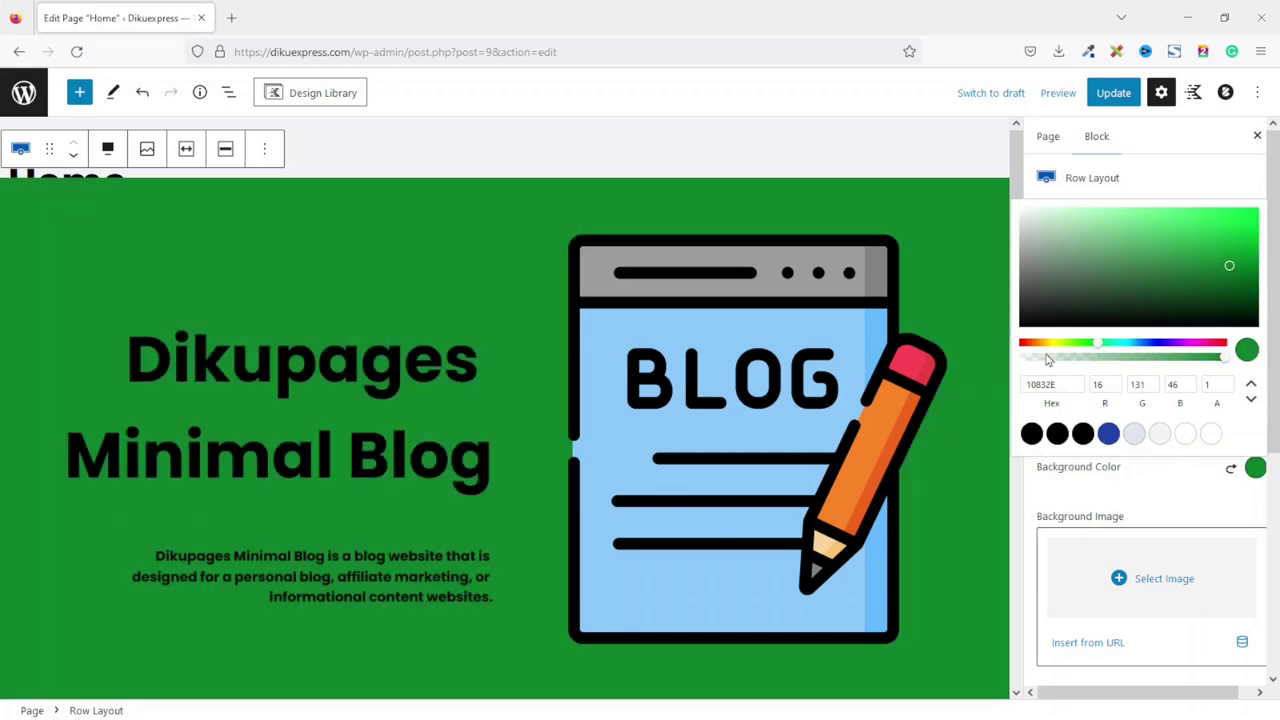
pyautogui.click(1159, 345)
pyautogui.moveTo(1229, 286); pyautogui.dragTo(1244, 224)
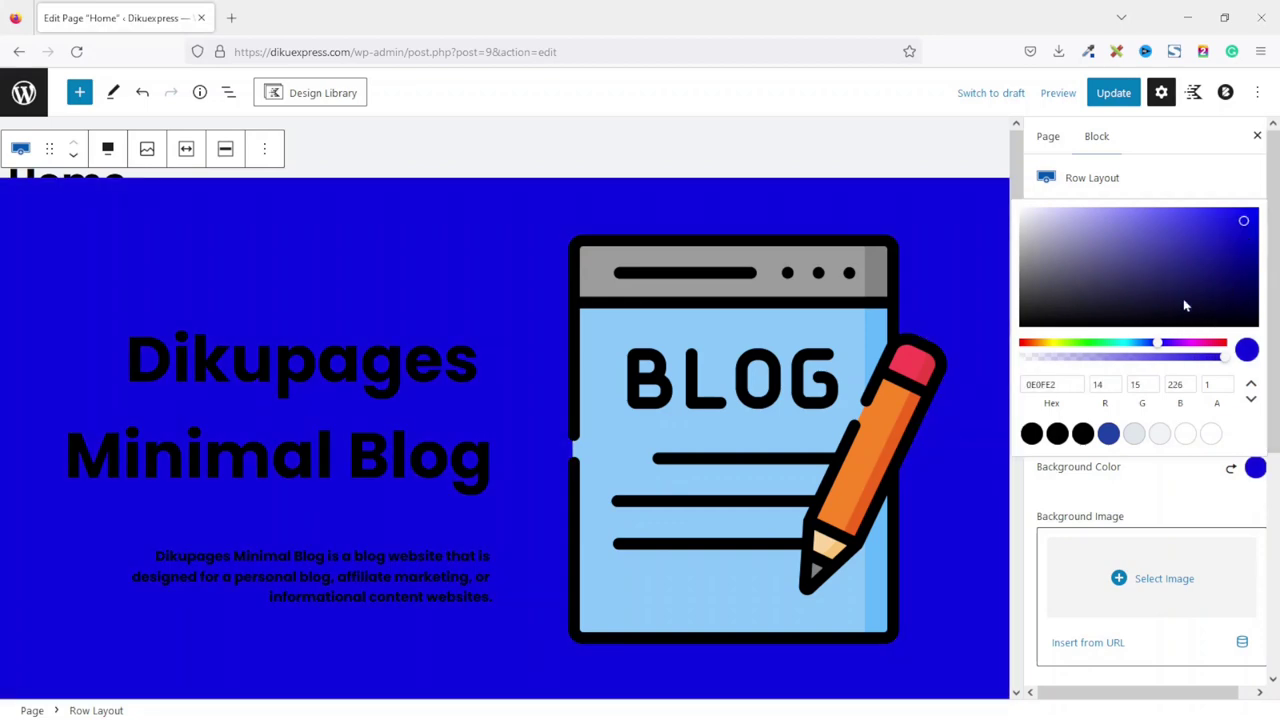
# Upload dikuexpress-travel.jpg as the hero row's background image and update the page.
pyautogui.click(1148, 584)
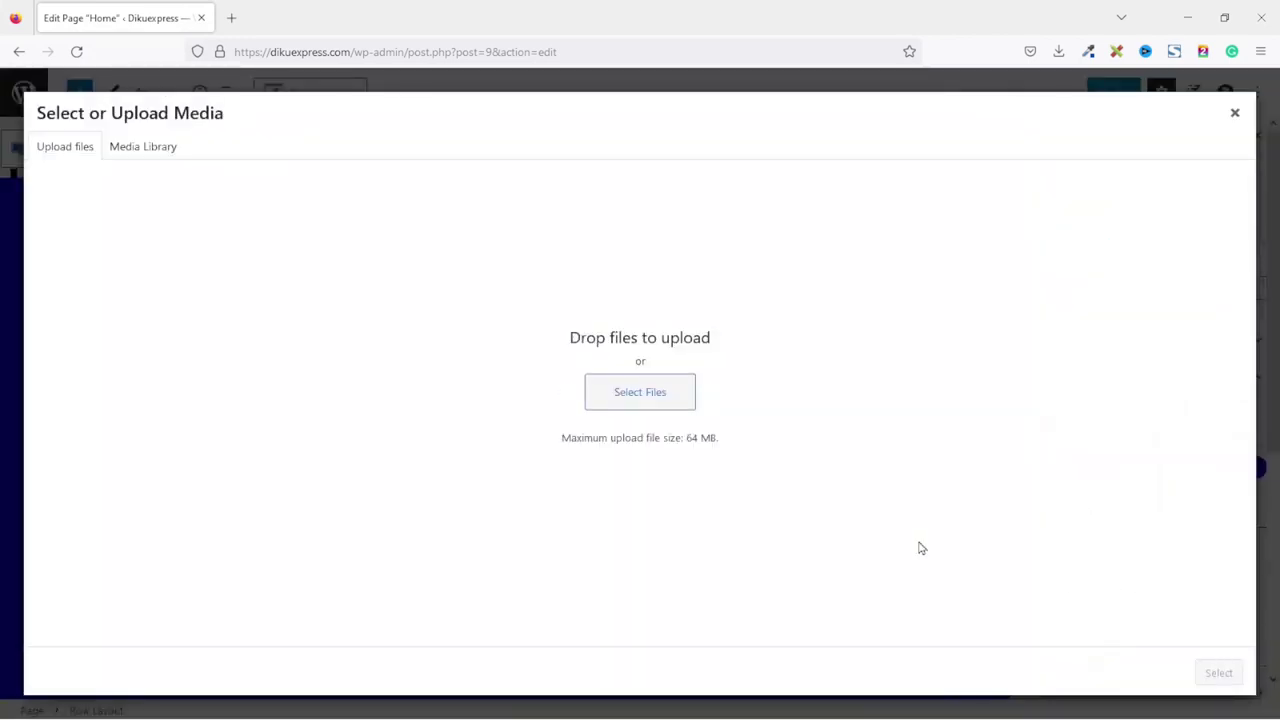
pyautogui.click(647, 400)
pyautogui.click(718, 352)
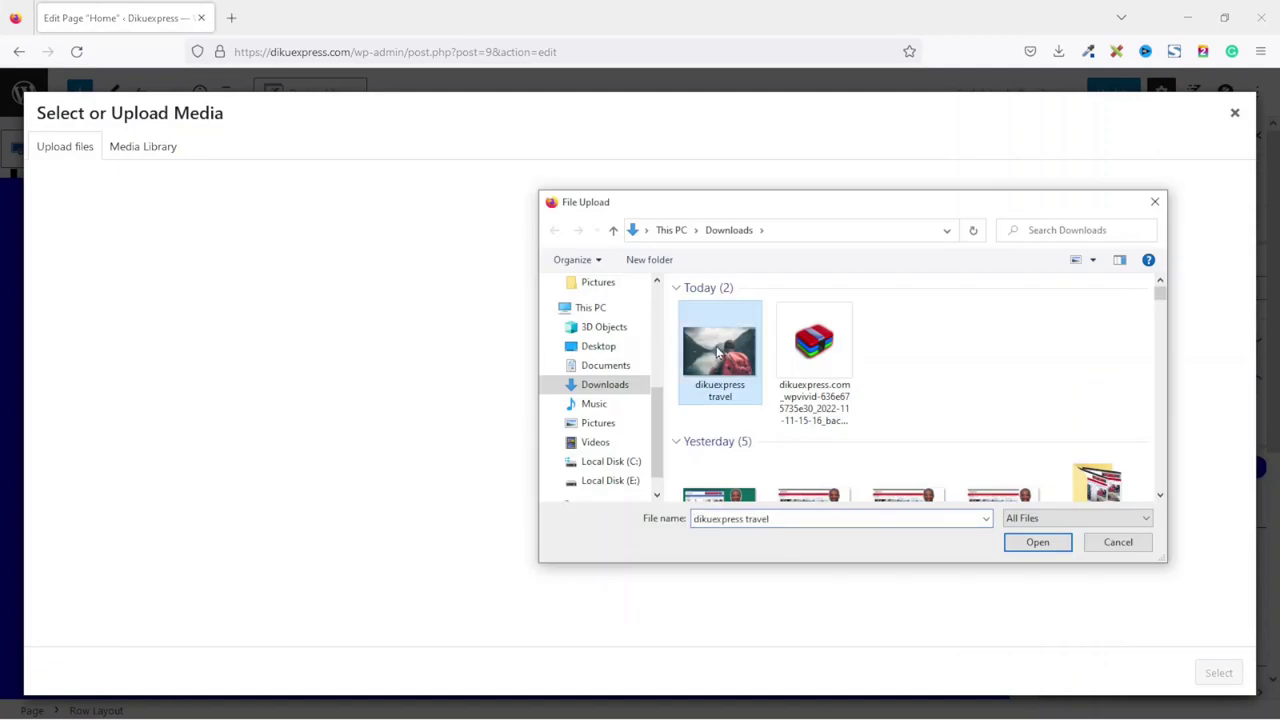
pyautogui.click(1038, 545)
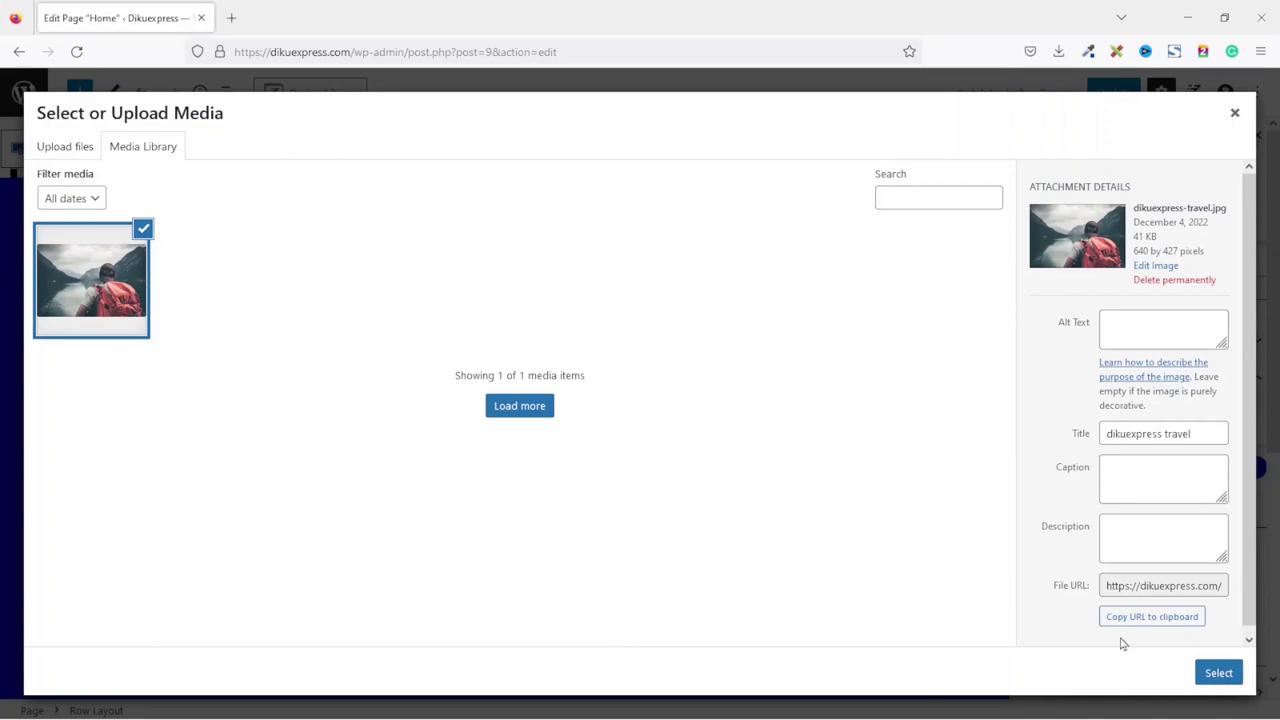
pyautogui.click(1218, 674)
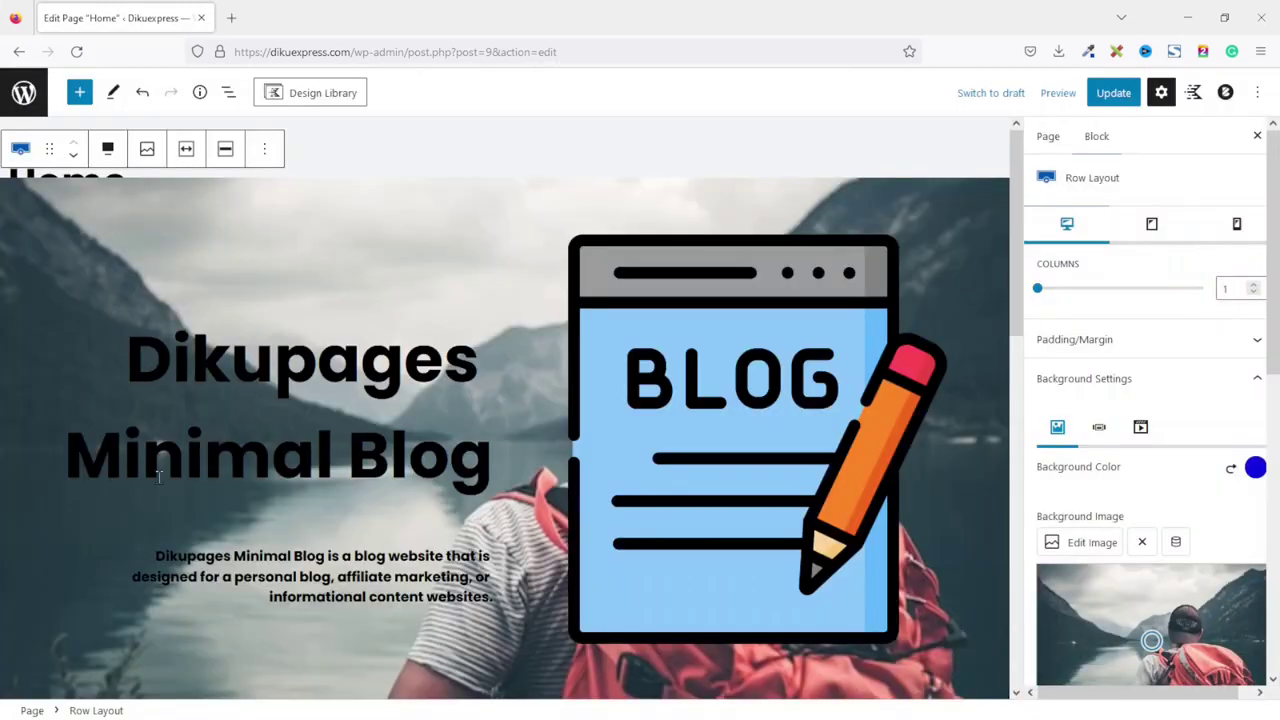
pyautogui.click(1110, 93)
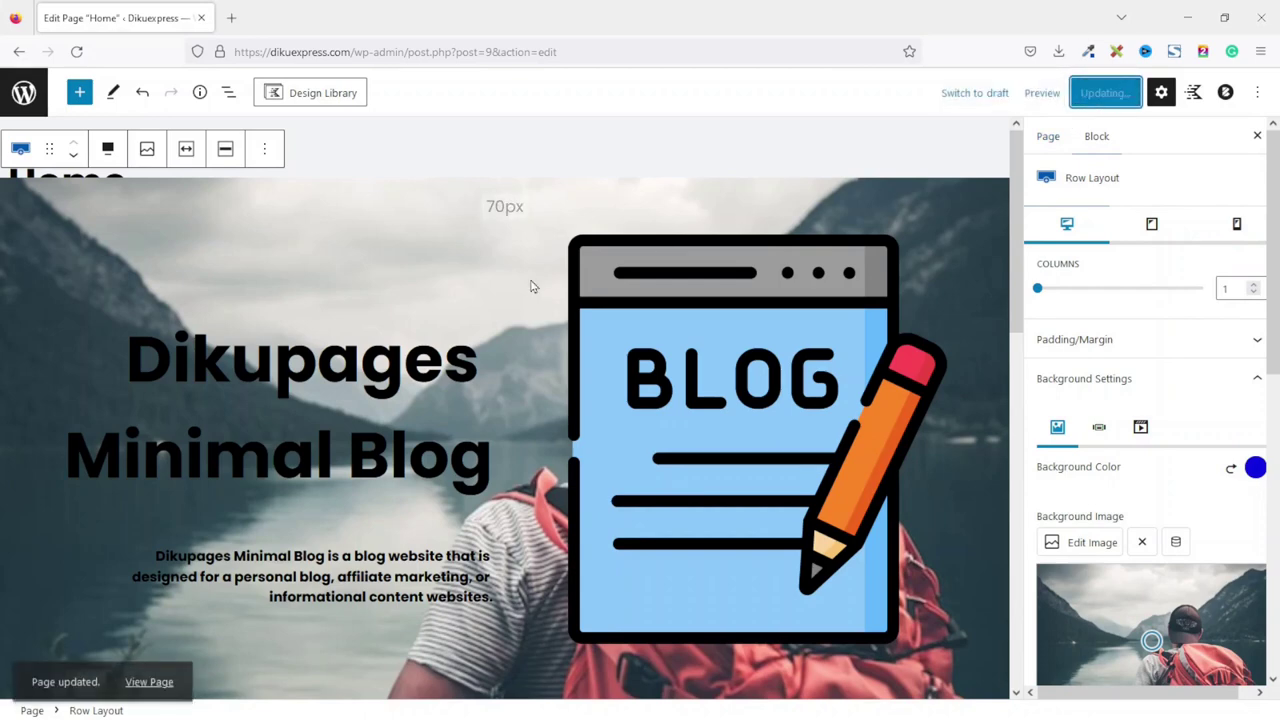
# Check the travel-photo hero on live dikuexpress.com in a new tab, then return to the editor.
pyautogui.hotkey('ctrl', 't')
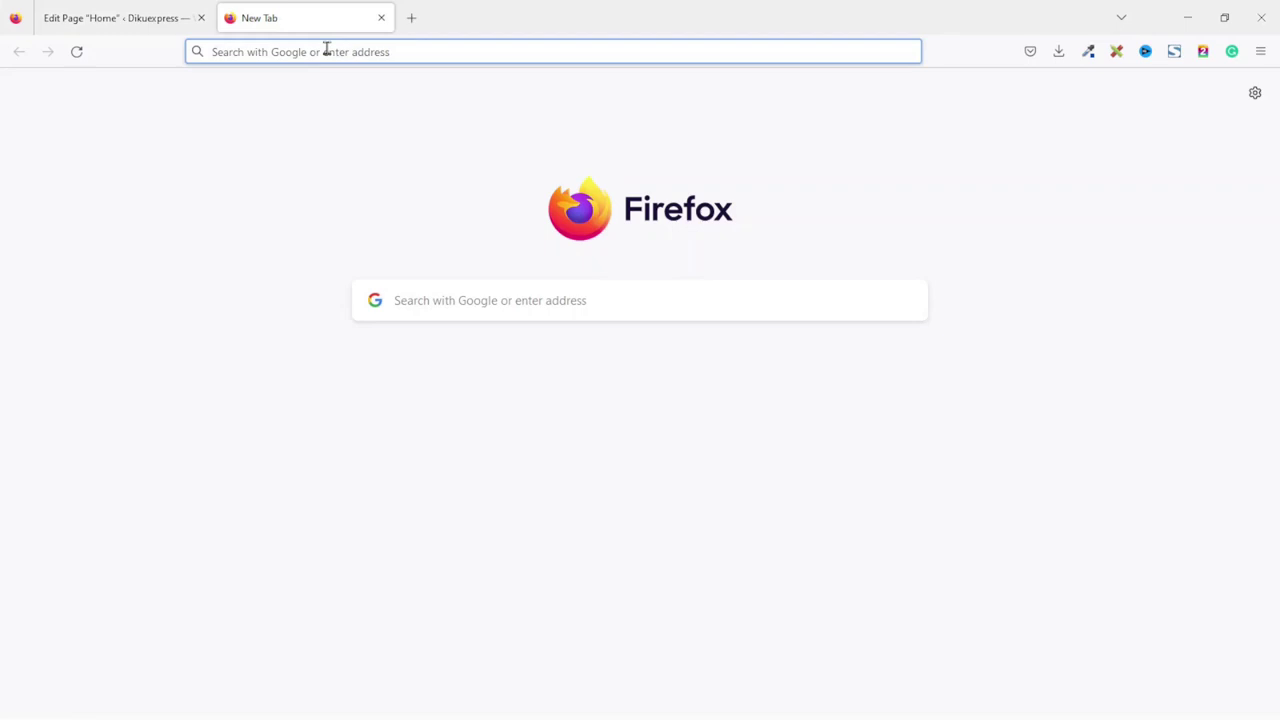
pyautogui.write('dikuexpress.com/')
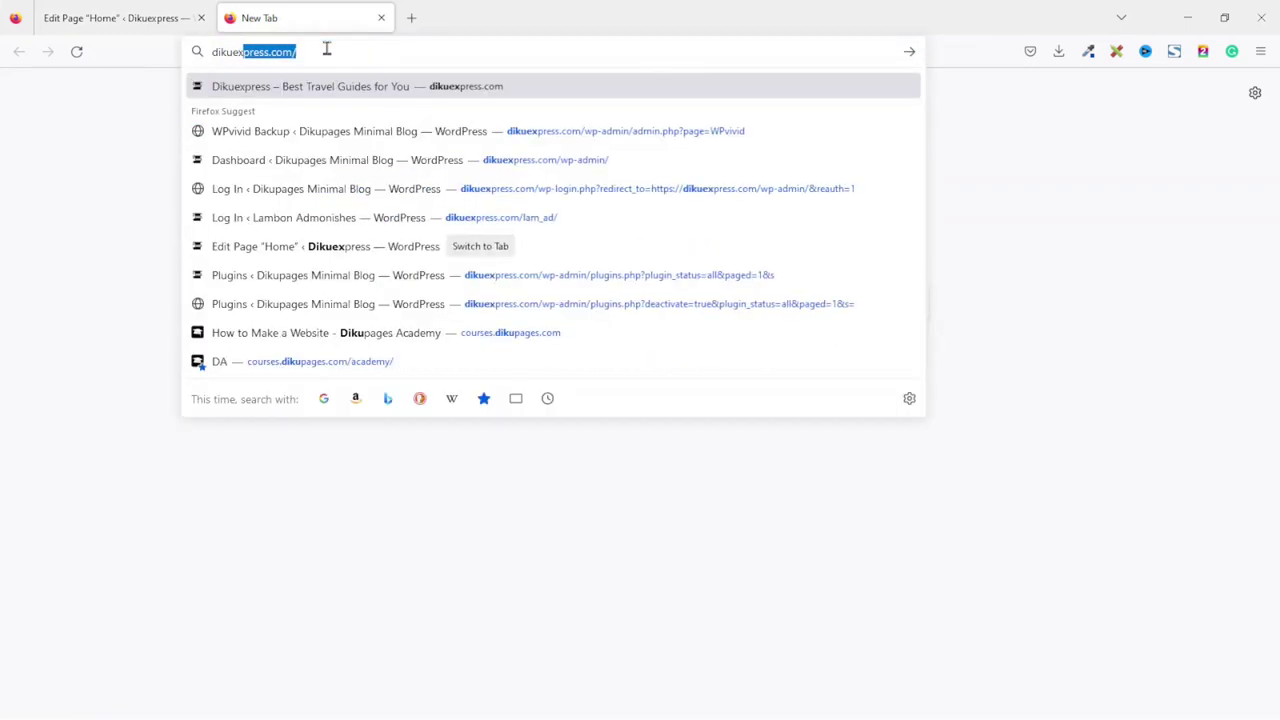
pyautogui.press('Return')
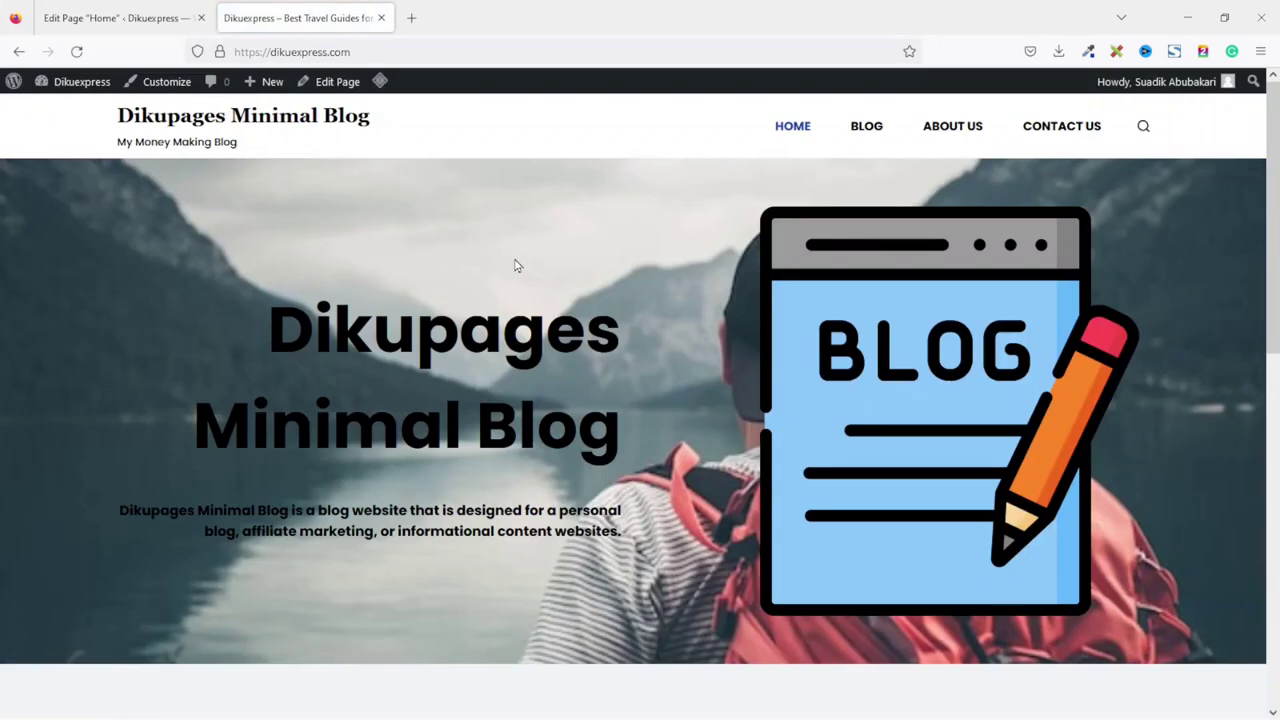
pyautogui.scroll(-3, 103, 197)
pyautogui.scroll(3, 103, 200)
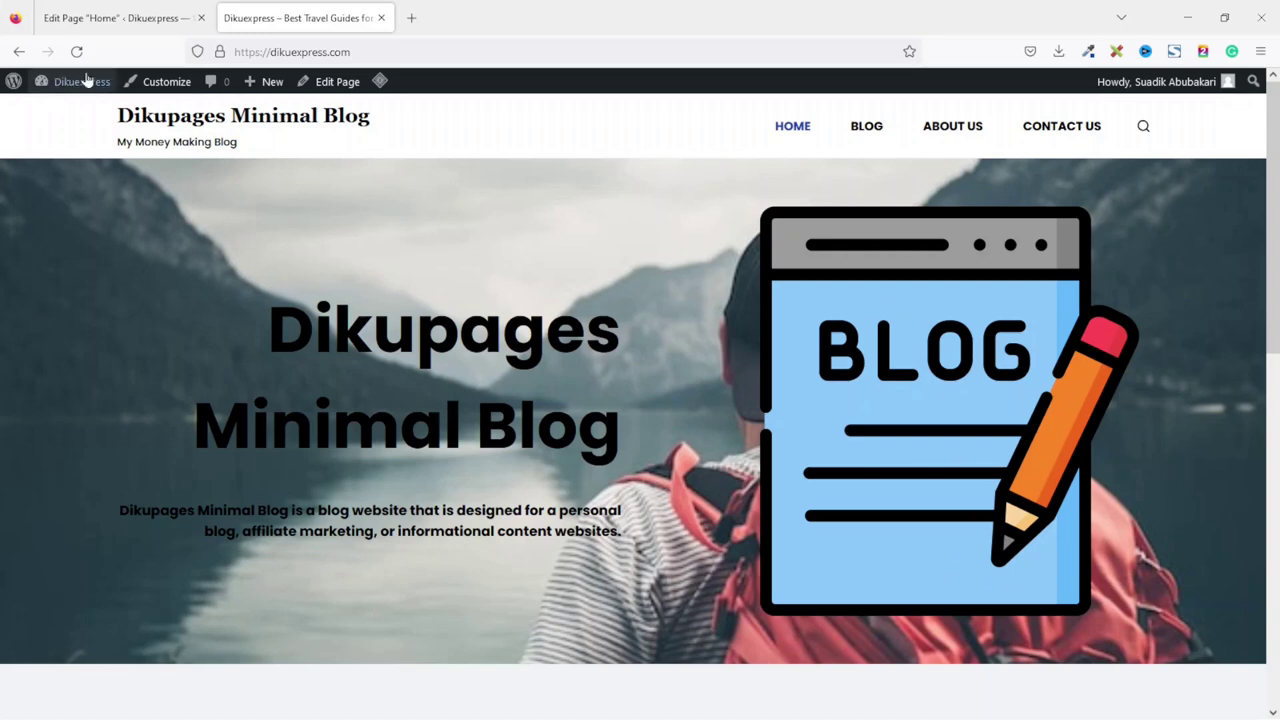
pyautogui.click(131, 14)
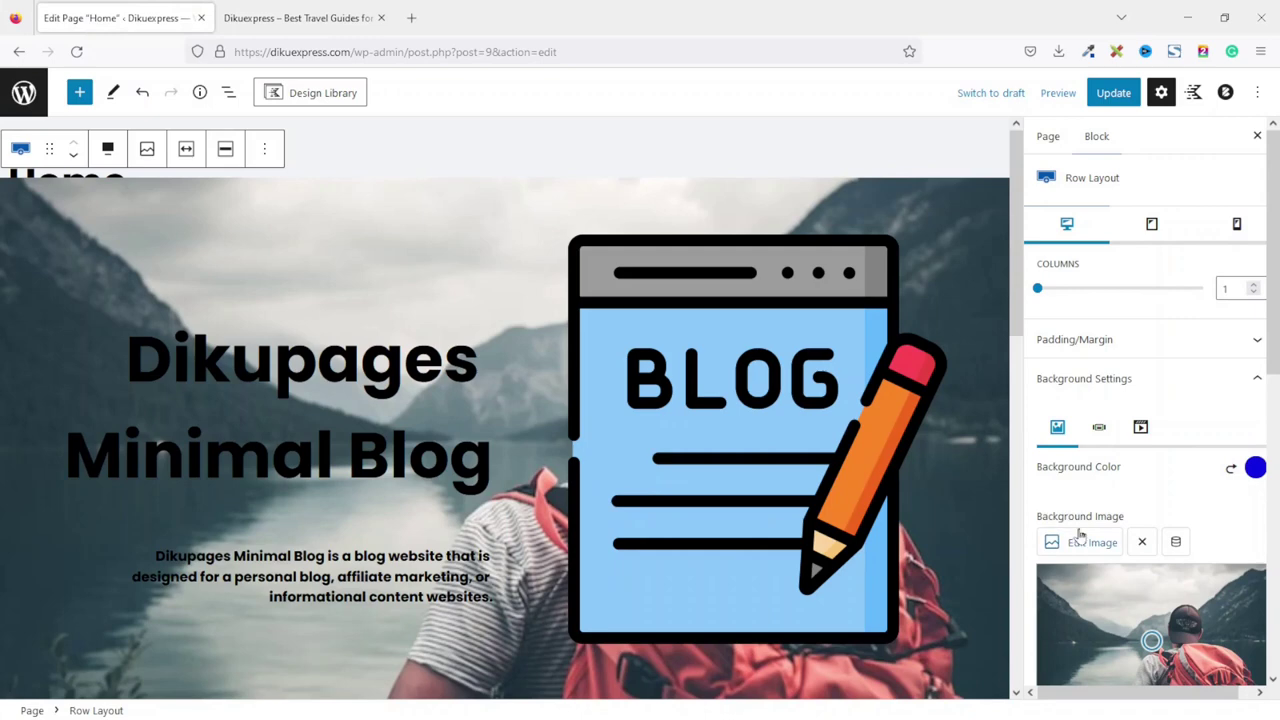
# Remove the hero row's background photo and set its background colour to light grey E1E8ED.
pyautogui.scroll(-1, 1135, 555)
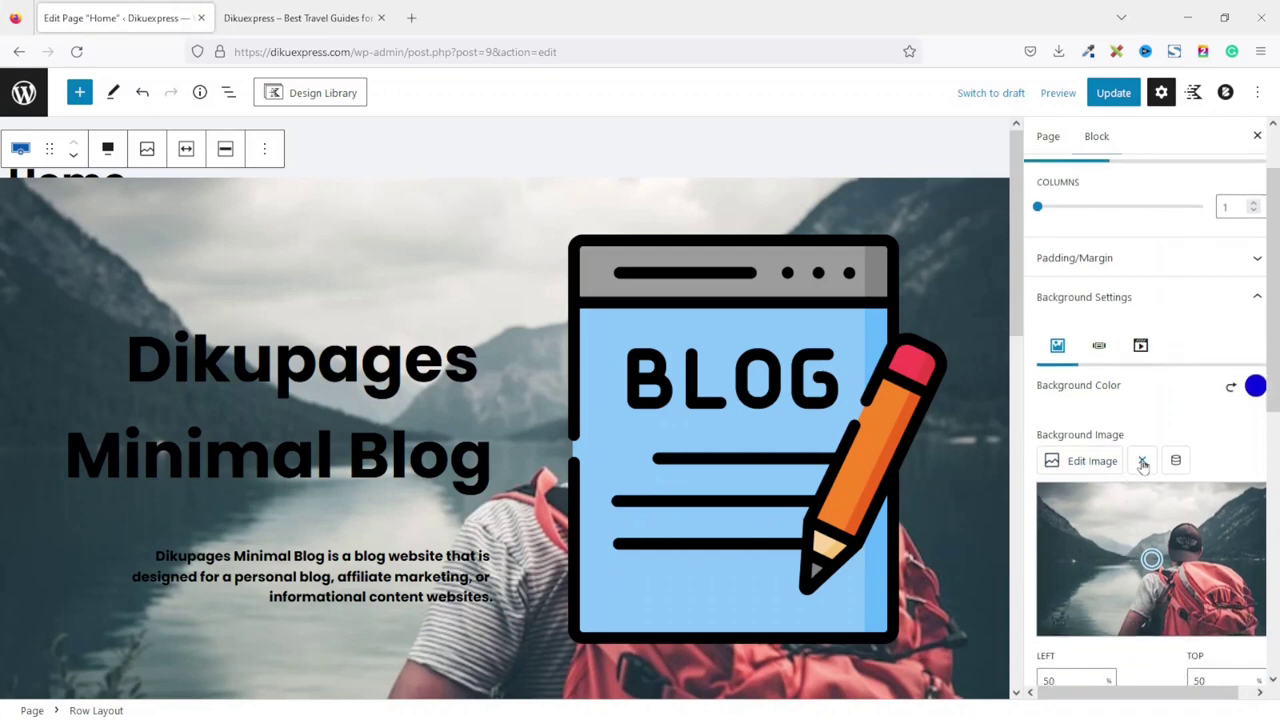
pyautogui.click(1142, 462)
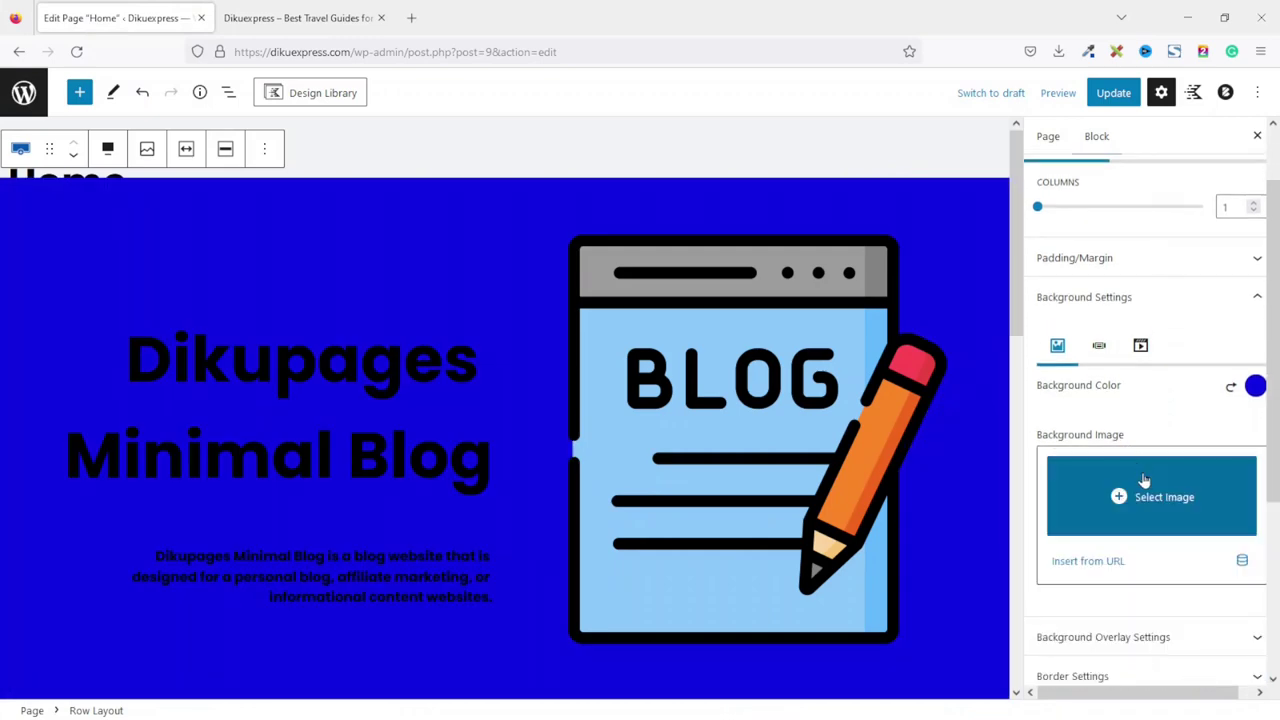
pyautogui.click(1255, 386)
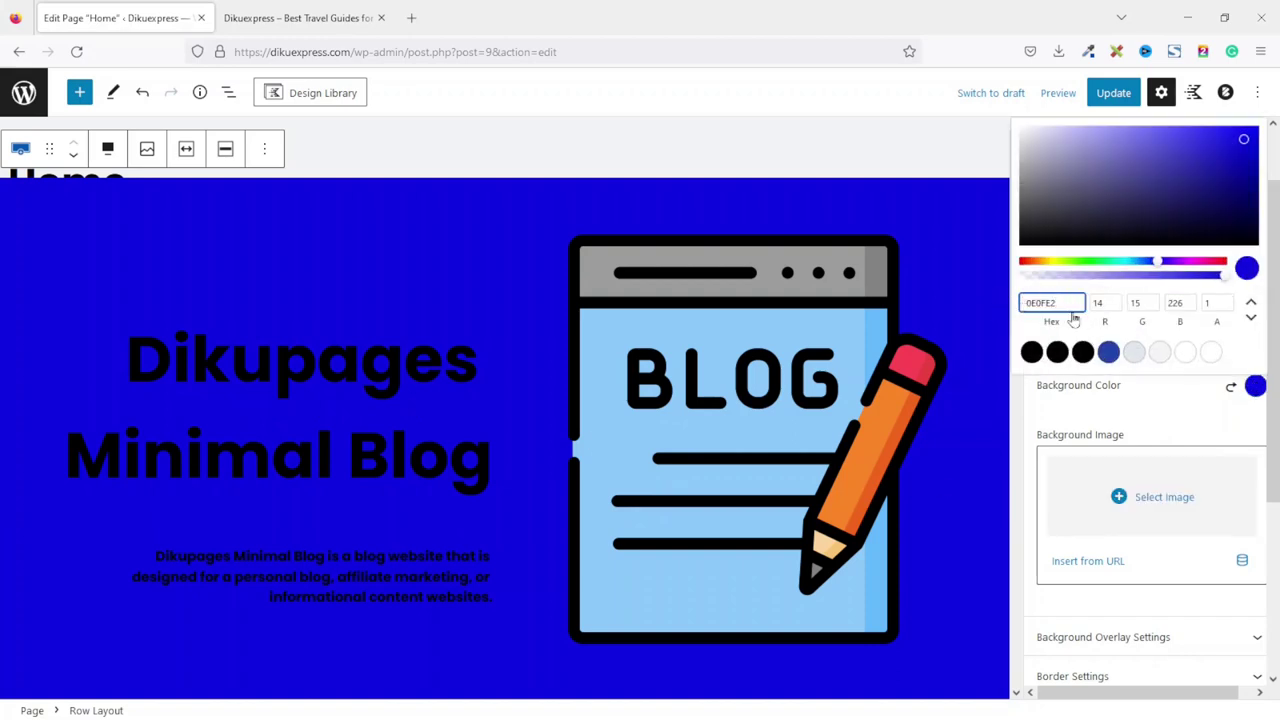
pyautogui.moveTo(1070, 304); pyautogui.dragTo(913, 303)
pyautogui.write('E1E8ED')
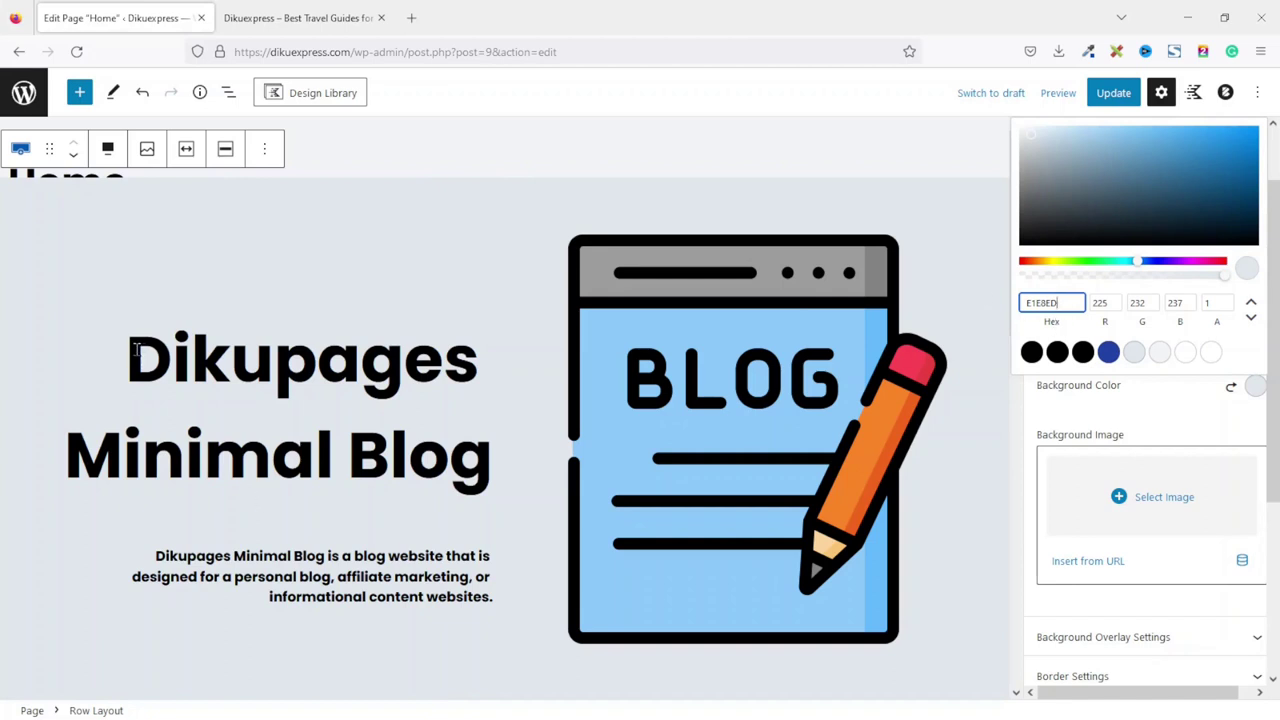
pyautogui.click(185, 365)
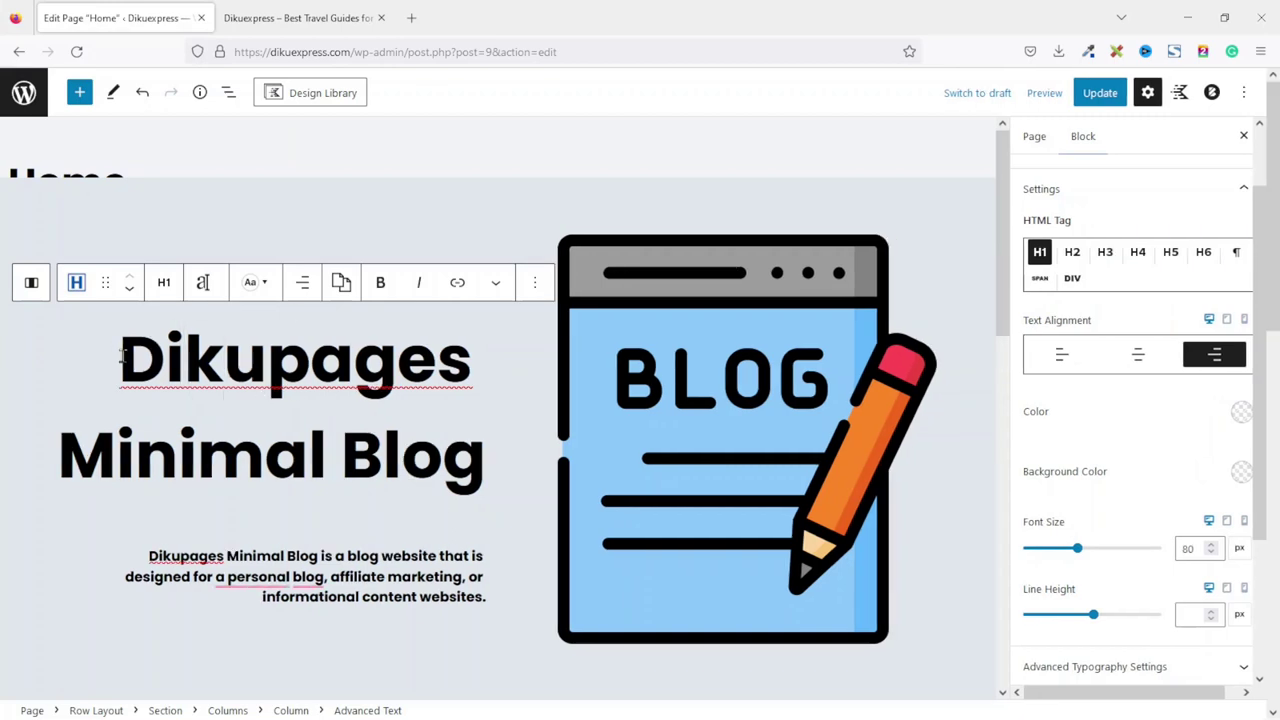
# Change the hero heading to 'Best Travel Guides for You' at 78 px with tighter line height.
pyautogui.moveTo(122, 356); pyautogui.dragTo(481, 460)
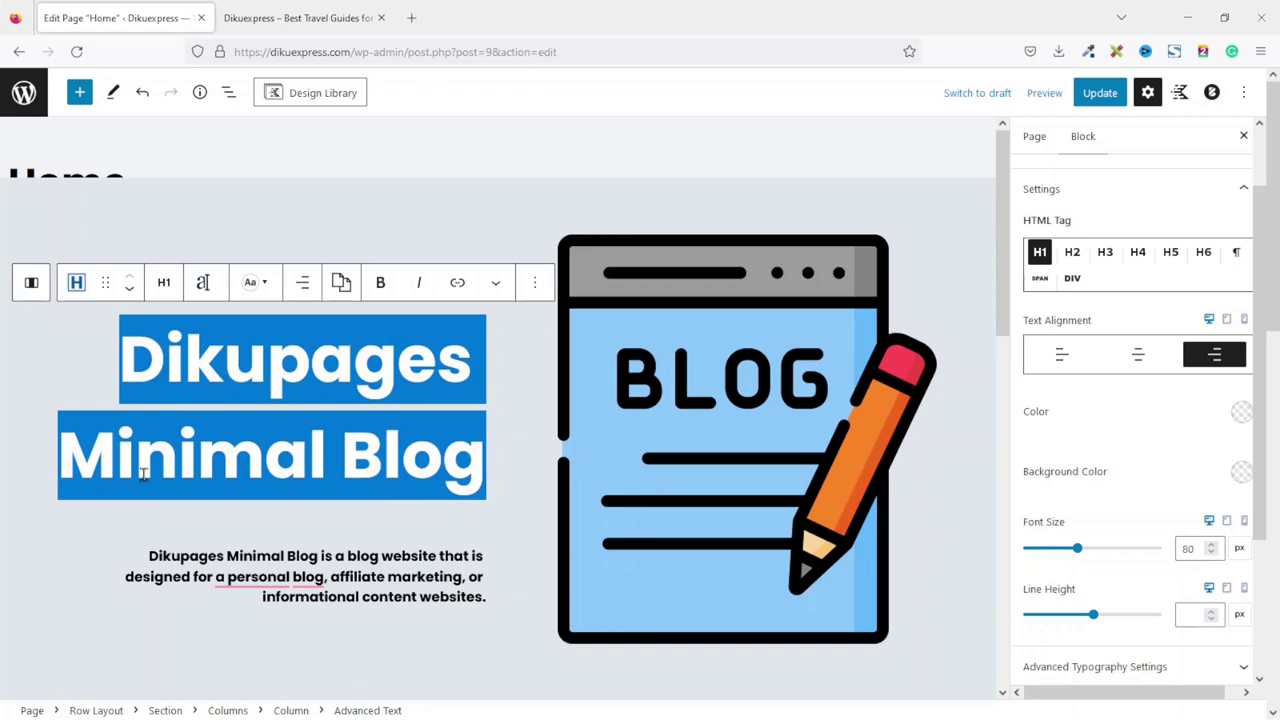
pyautogui.write('Best Travel Gu')
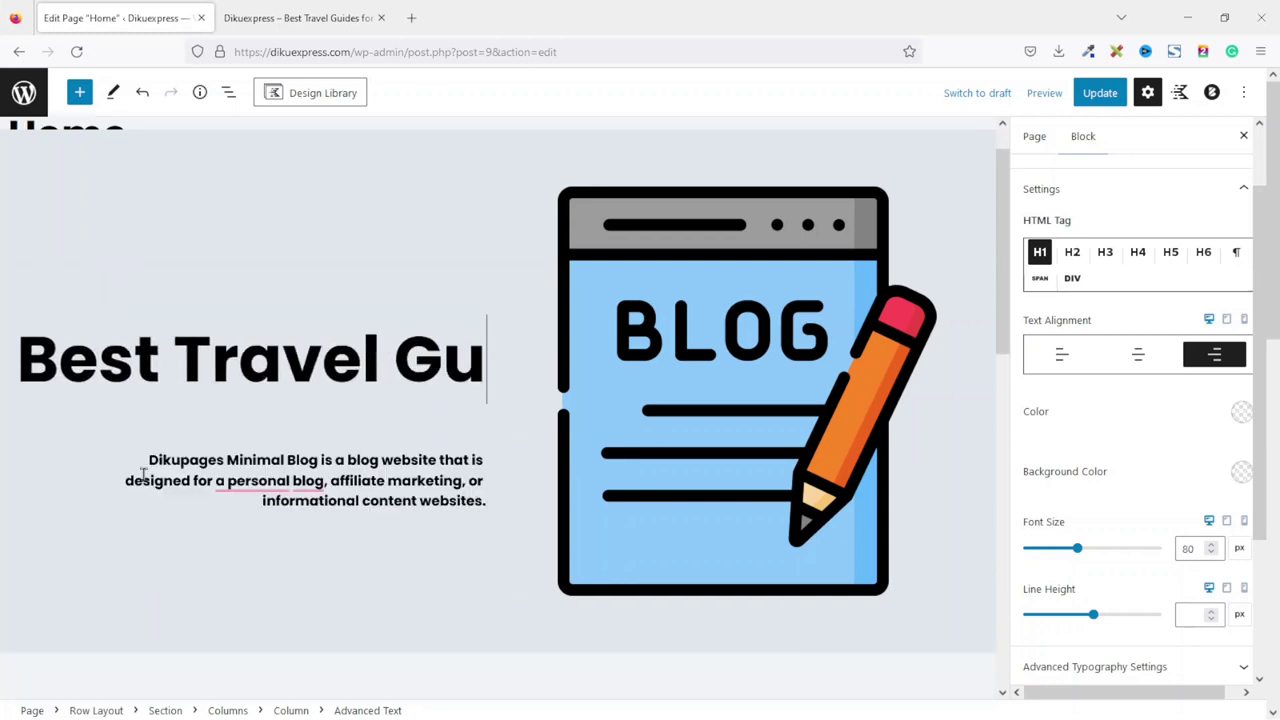
pyautogui.write('ides for You')
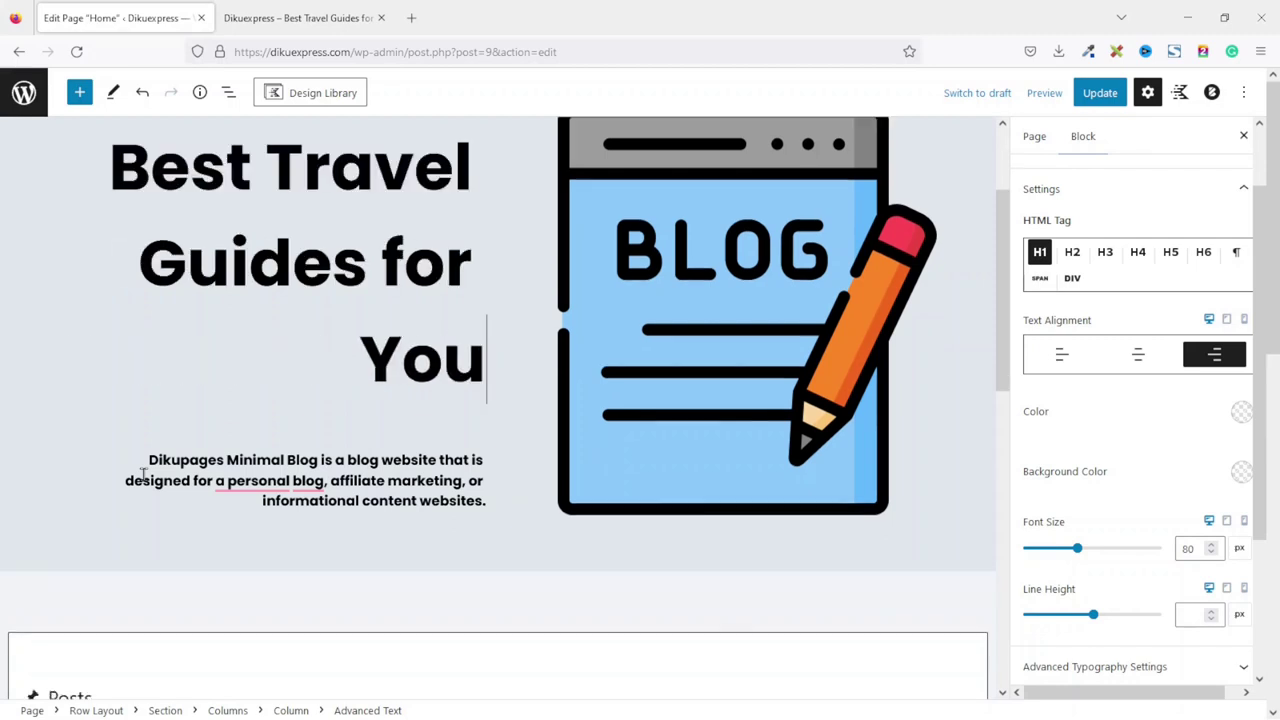
pyautogui.scroll(2, 364, 408)
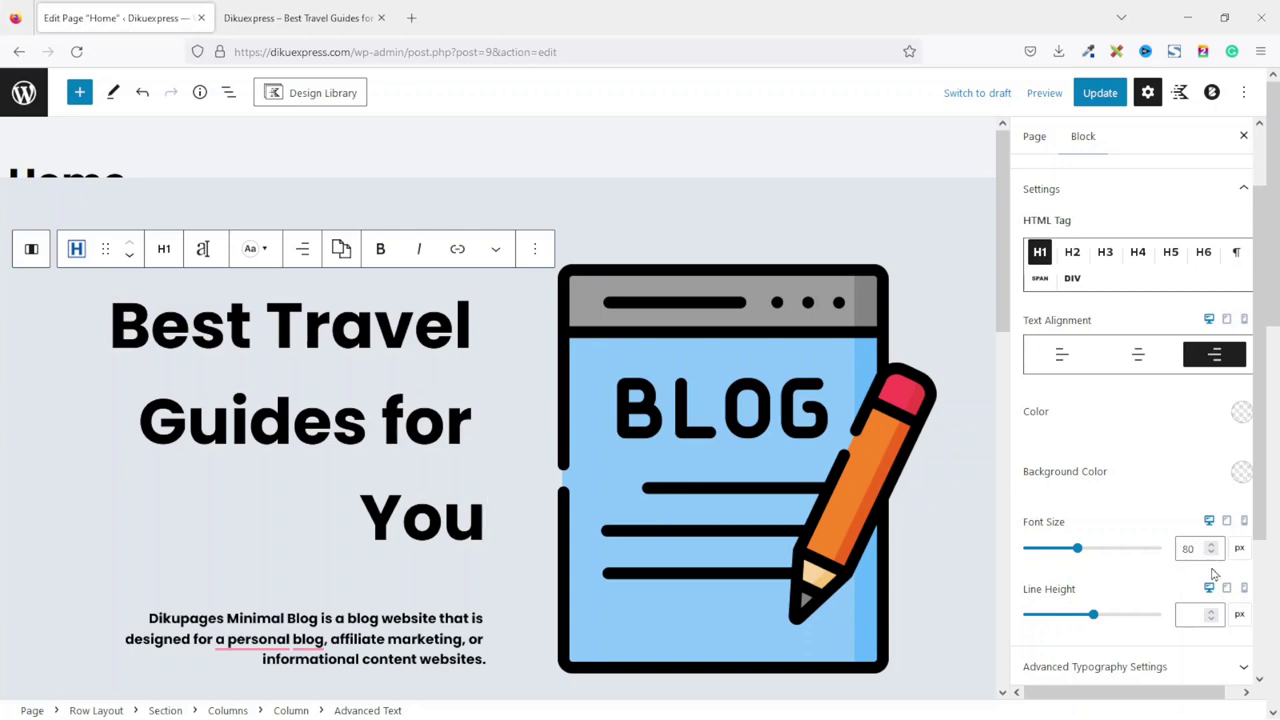
pyautogui.click(1211, 553)
pyautogui.click(1211, 553)
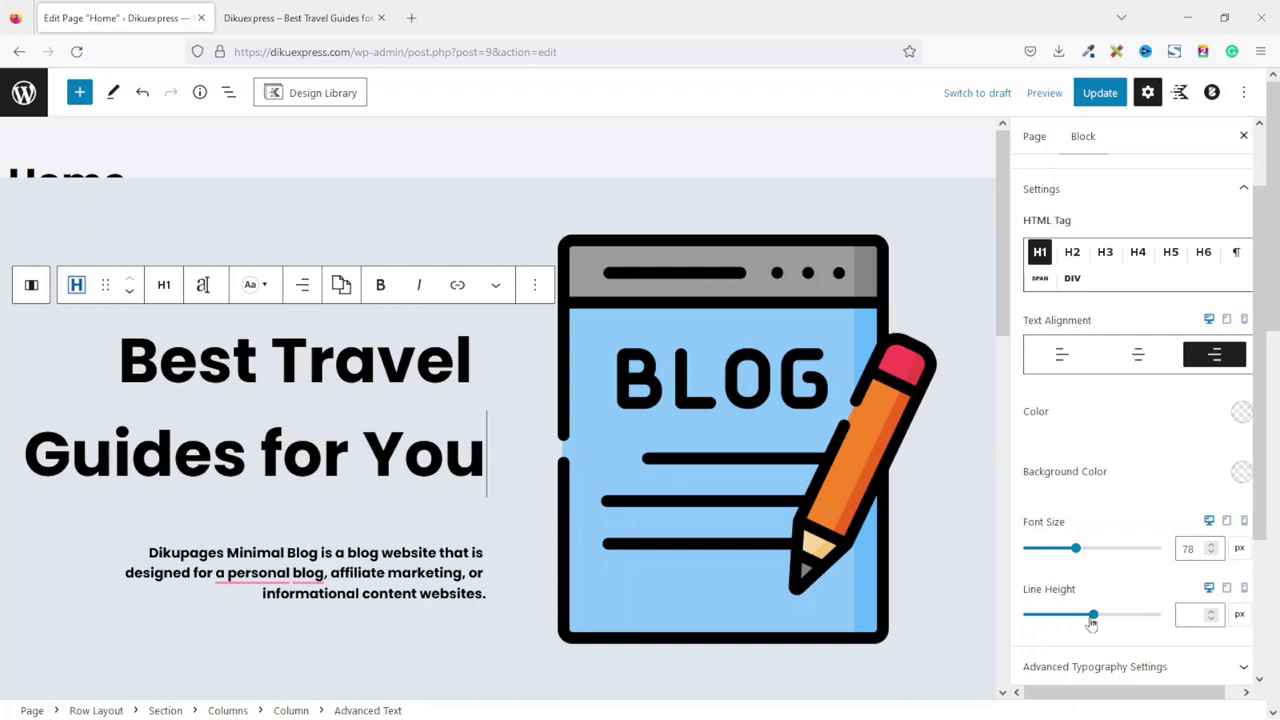
pyautogui.moveTo(1094, 617); pyautogui.dragTo(1077, 626)
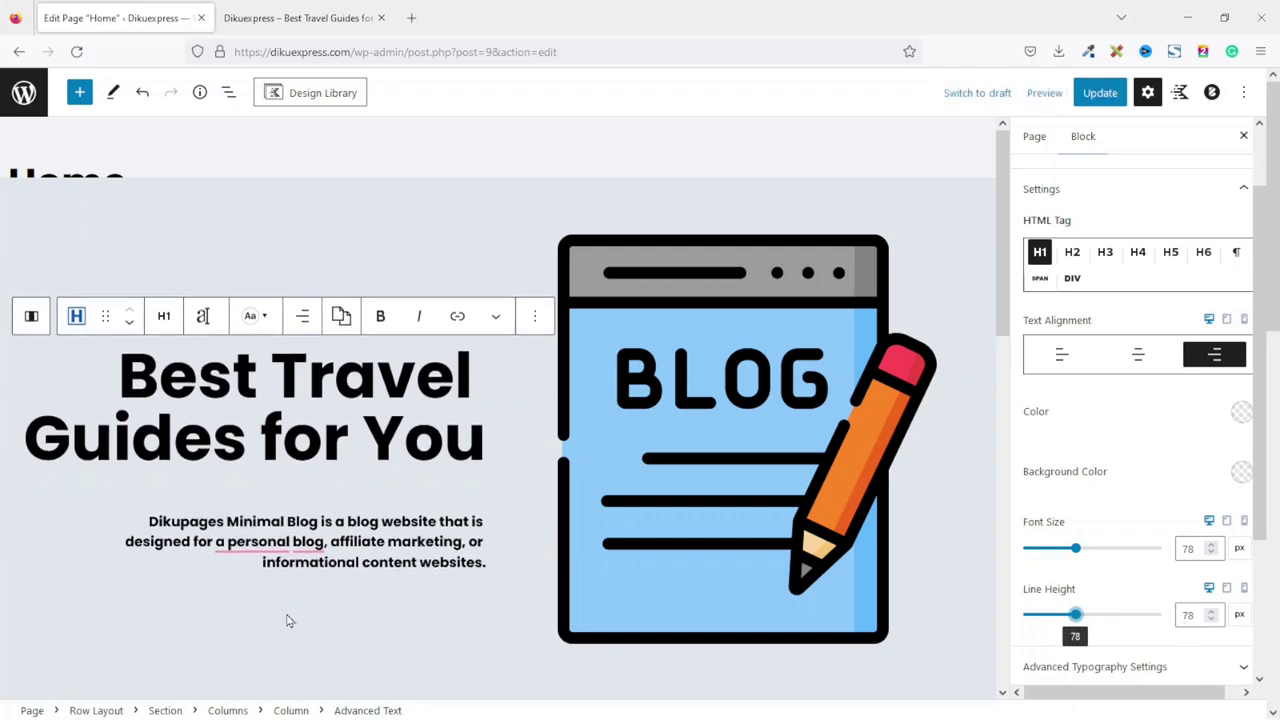
# Replace the hero tagline with pasted text describing a free travel blog.
pyautogui.click(258, 521)
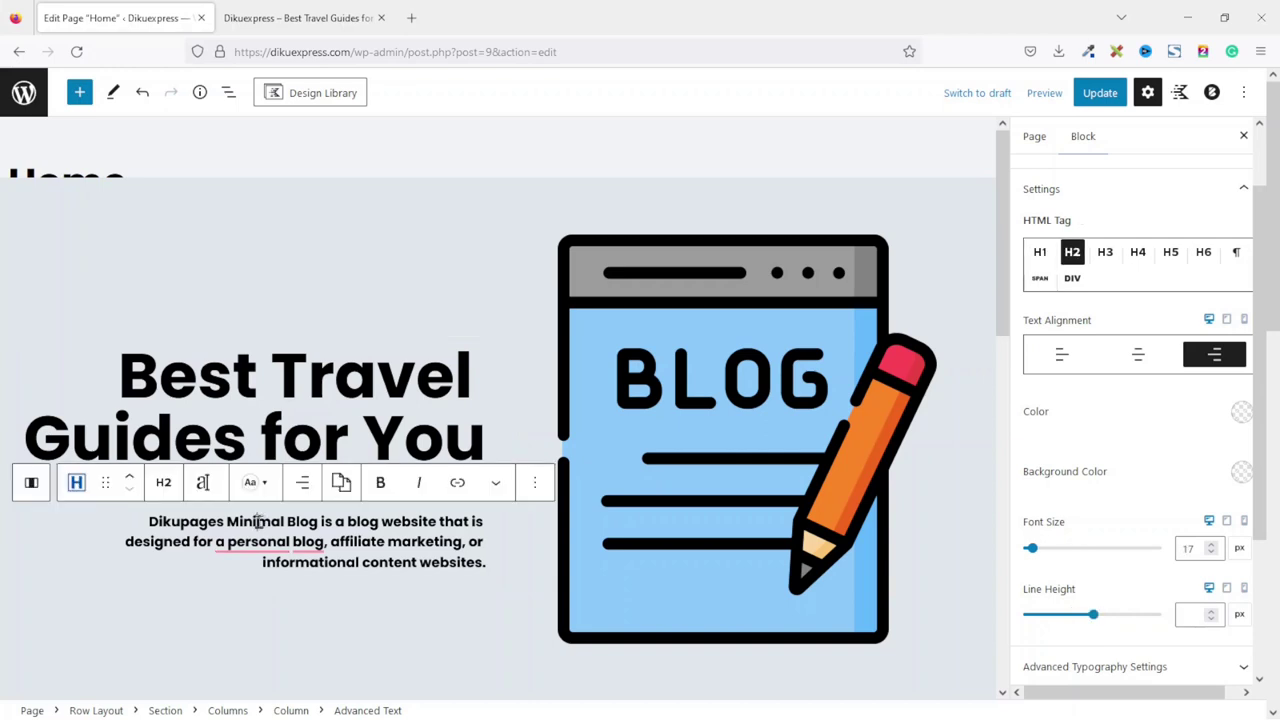
pyautogui.moveTo(150, 521); pyautogui.dragTo(486, 562)
pyautogui.moveTo(281, 541)
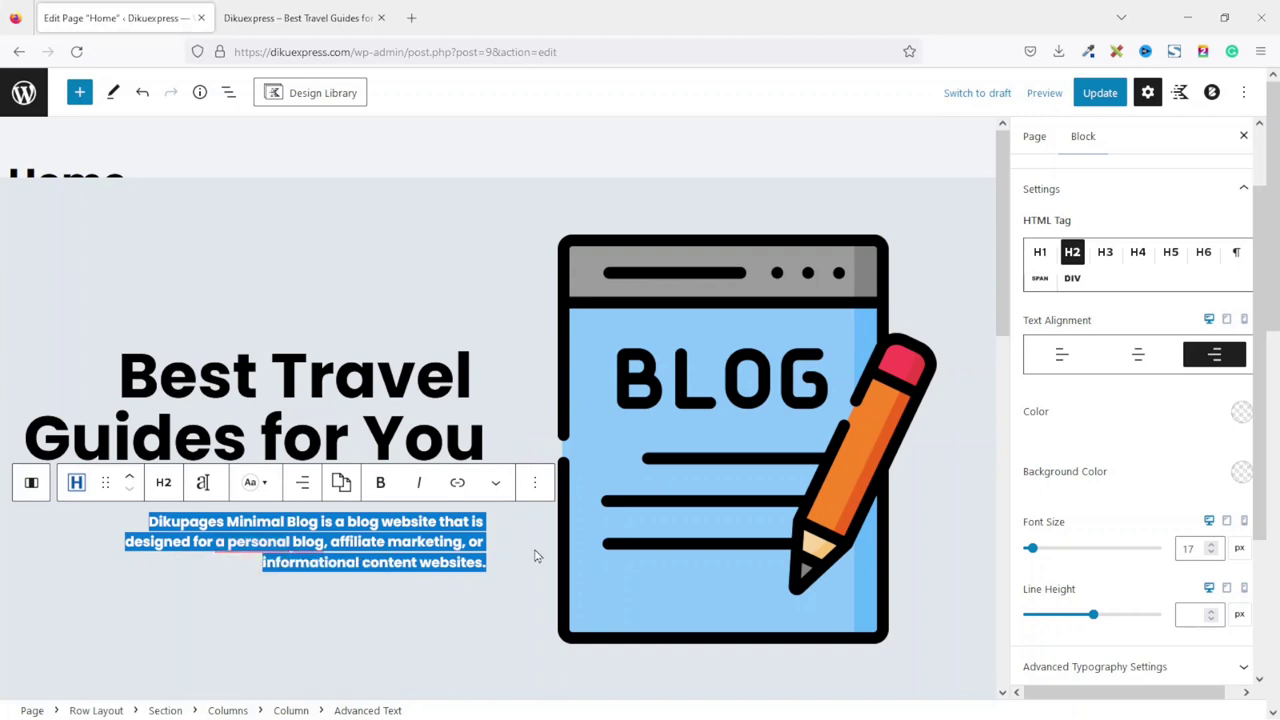
pyautogui.write("A travel blog that helps users to make best buying decisions. And it's always free!")
pyautogui.write('the')
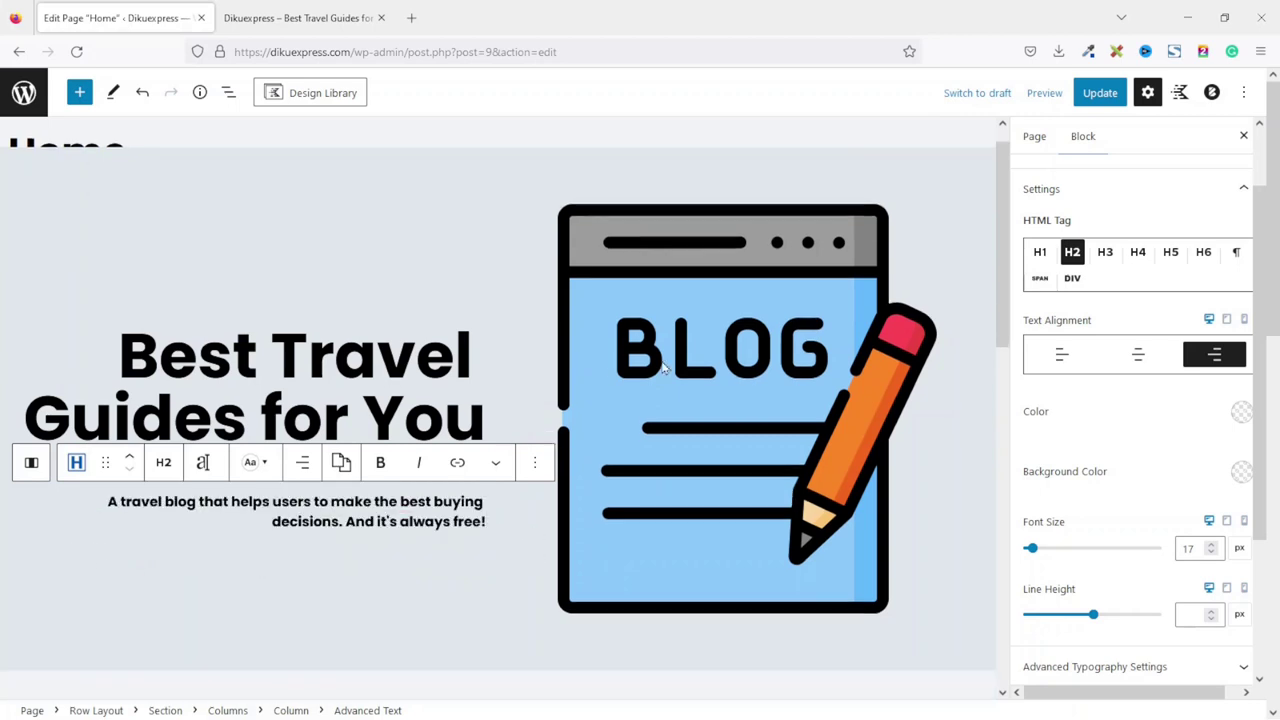
pyautogui.click(726, 323)
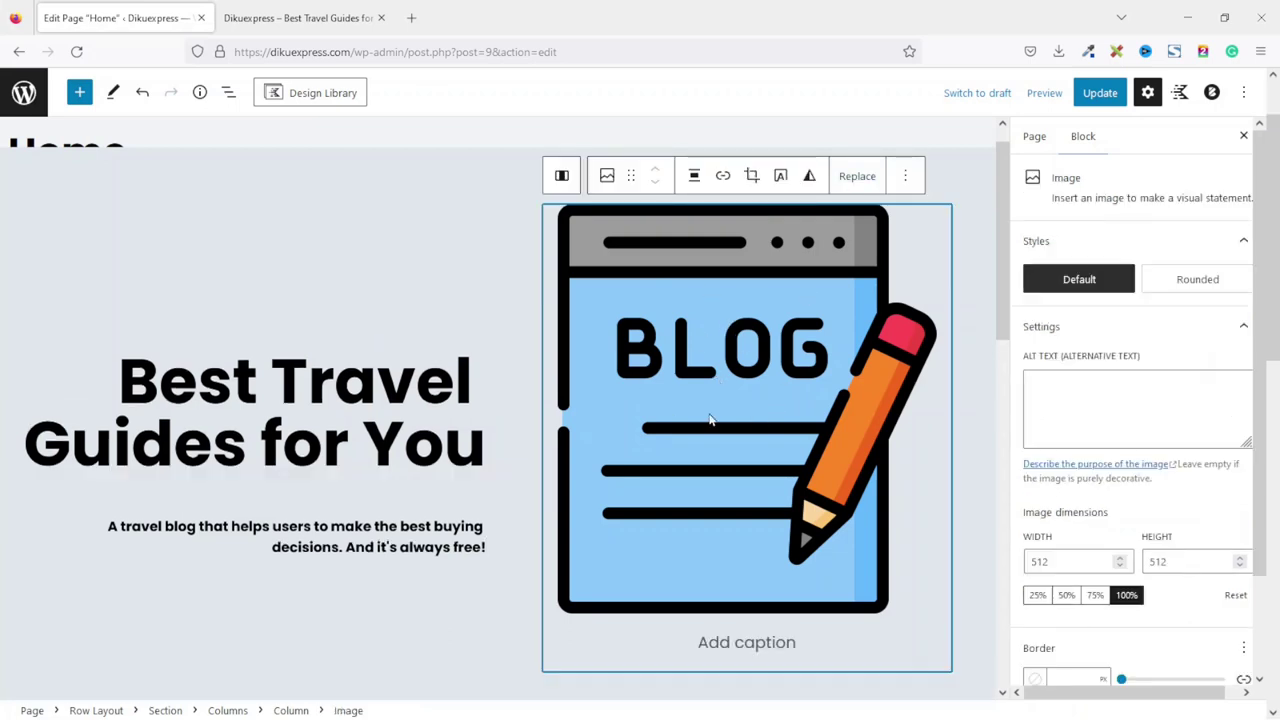
# Replace the BLOG illustration with the dikuexpress-travel.jpg backpacker photo from the Media Library.
pyautogui.click(857, 177)
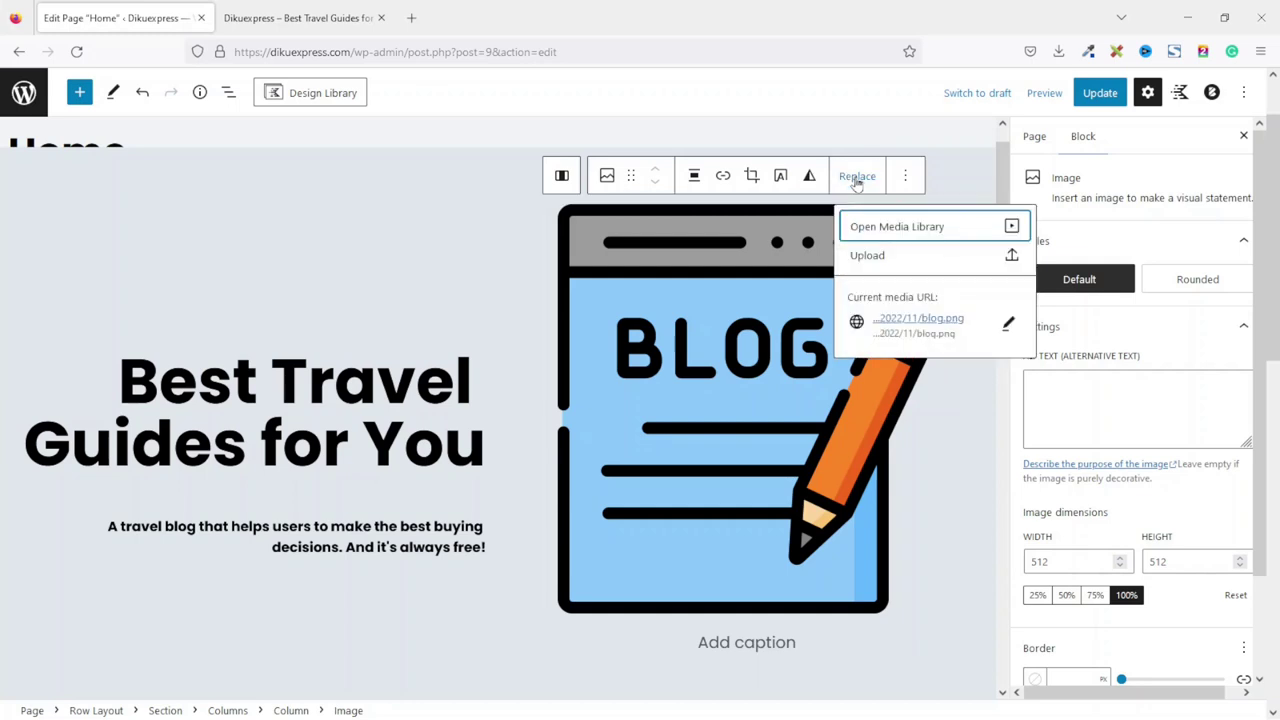
pyautogui.click(896, 236)
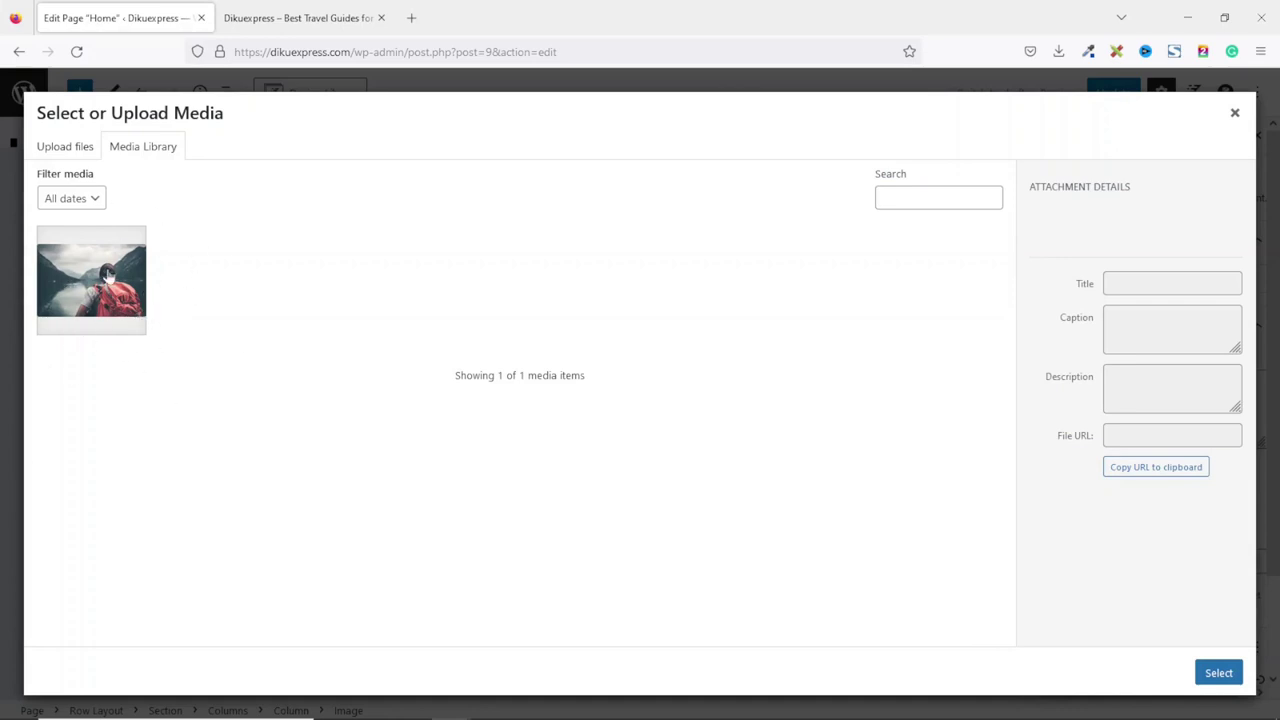
pyautogui.click(66, 148)
pyautogui.click(642, 396)
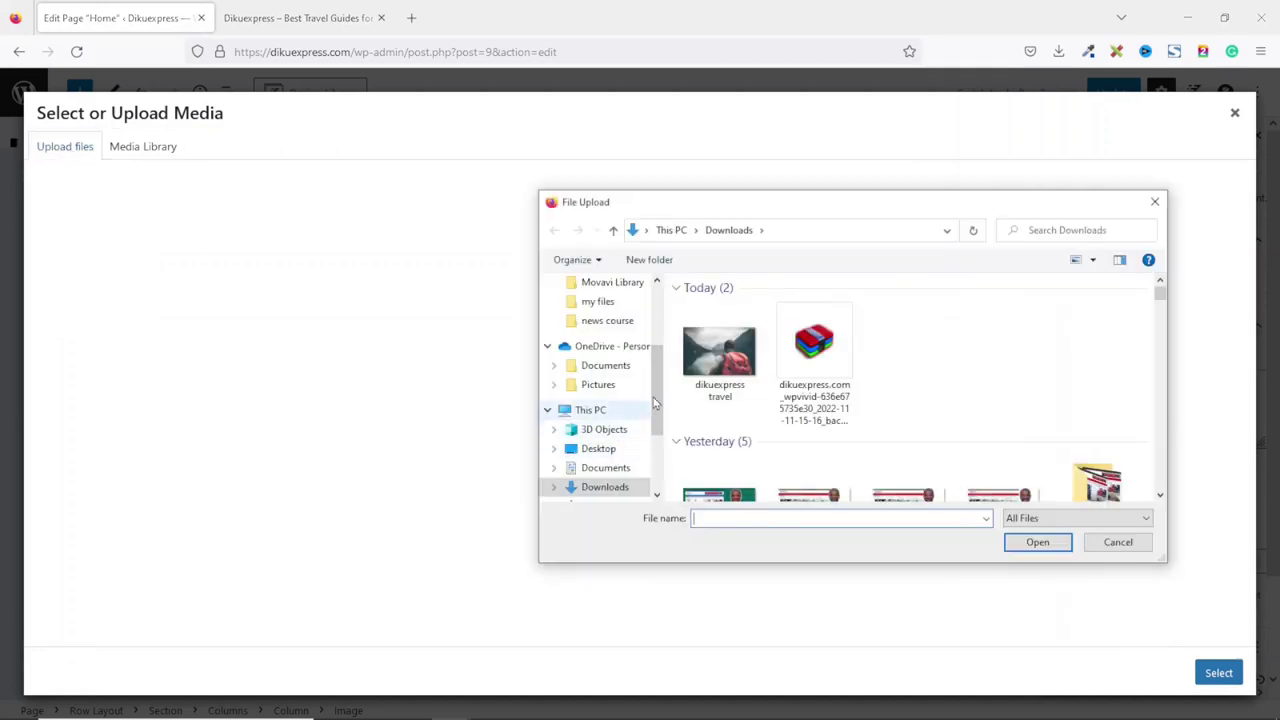
pyautogui.click(1153, 204)
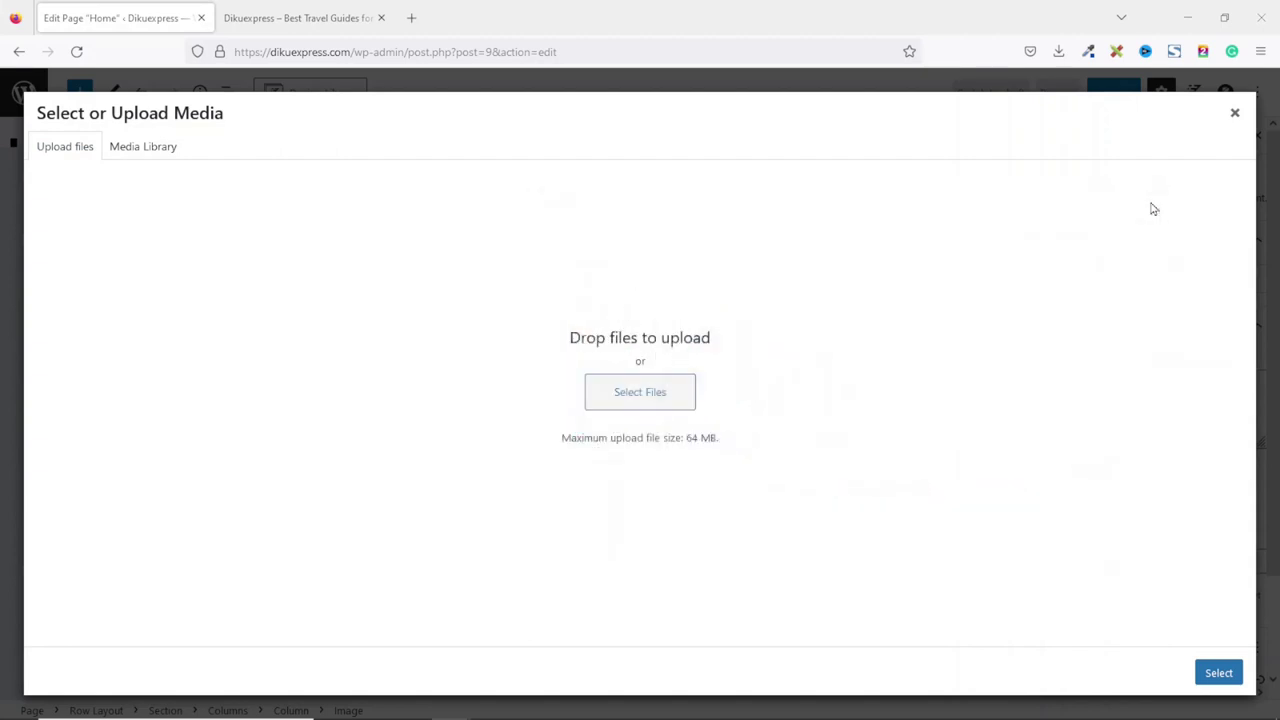
pyautogui.click(152, 148)
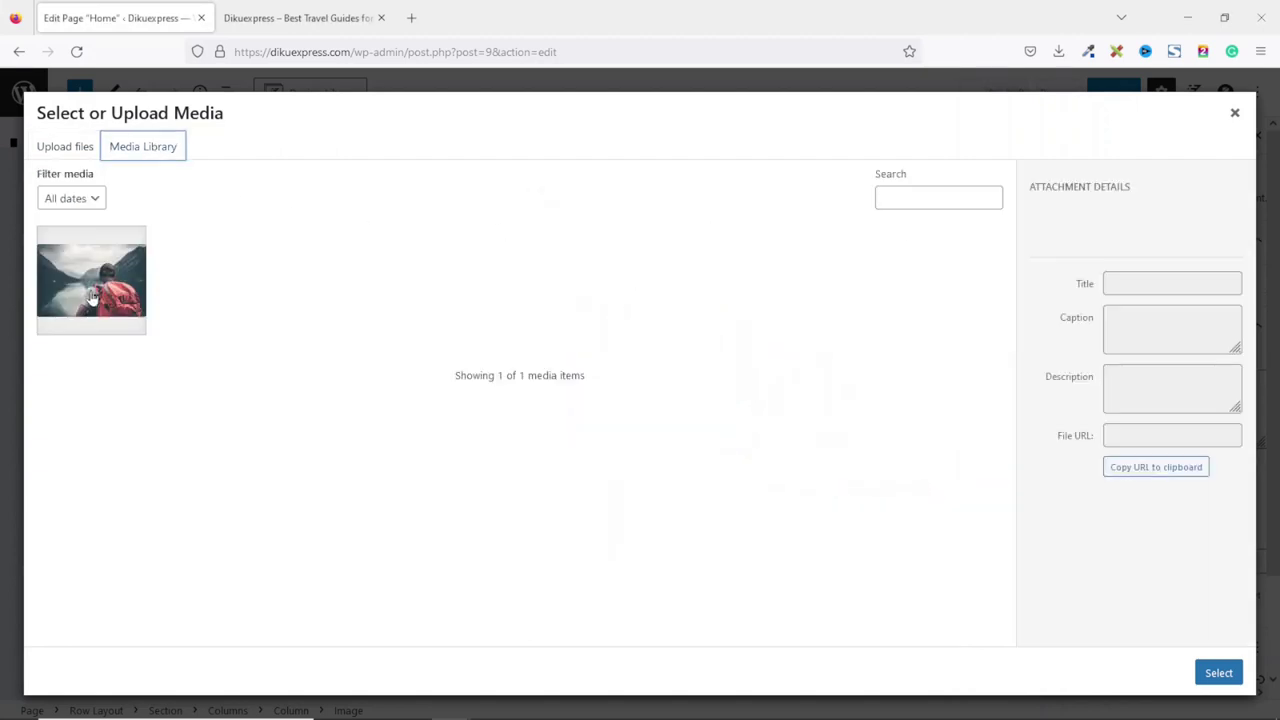
pyautogui.click(91, 290)
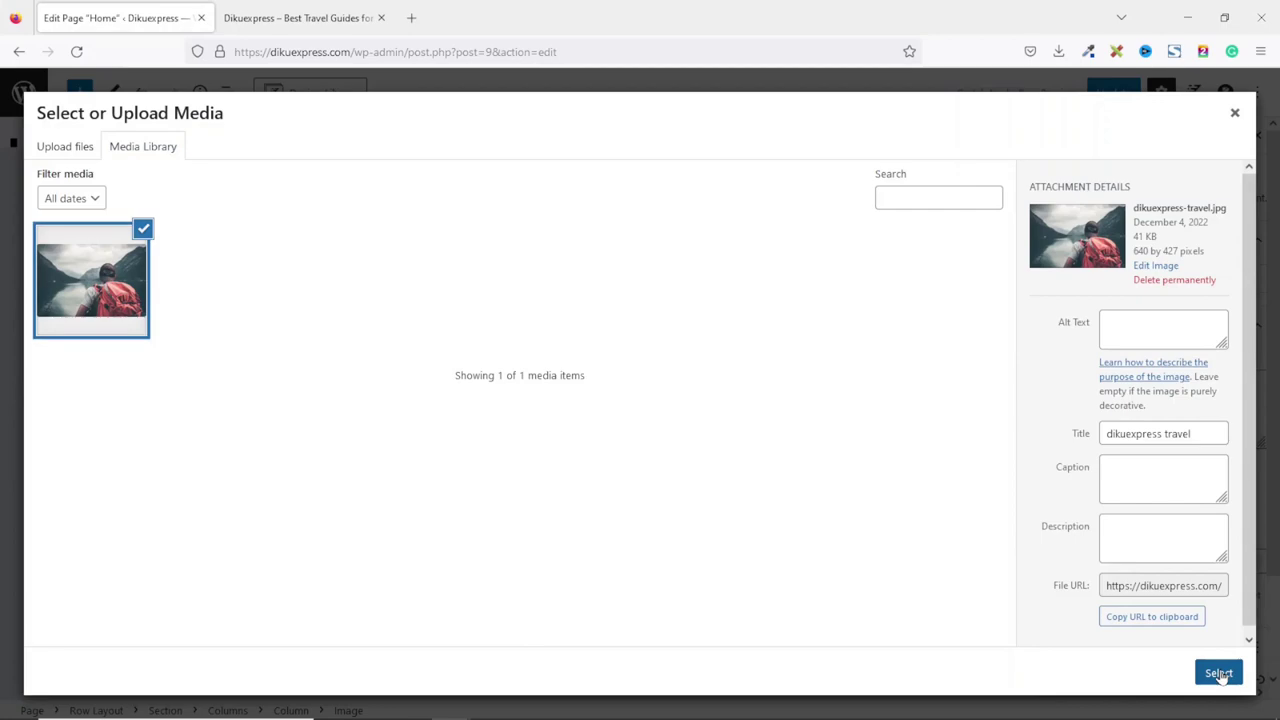
pyautogui.click(1216, 673)
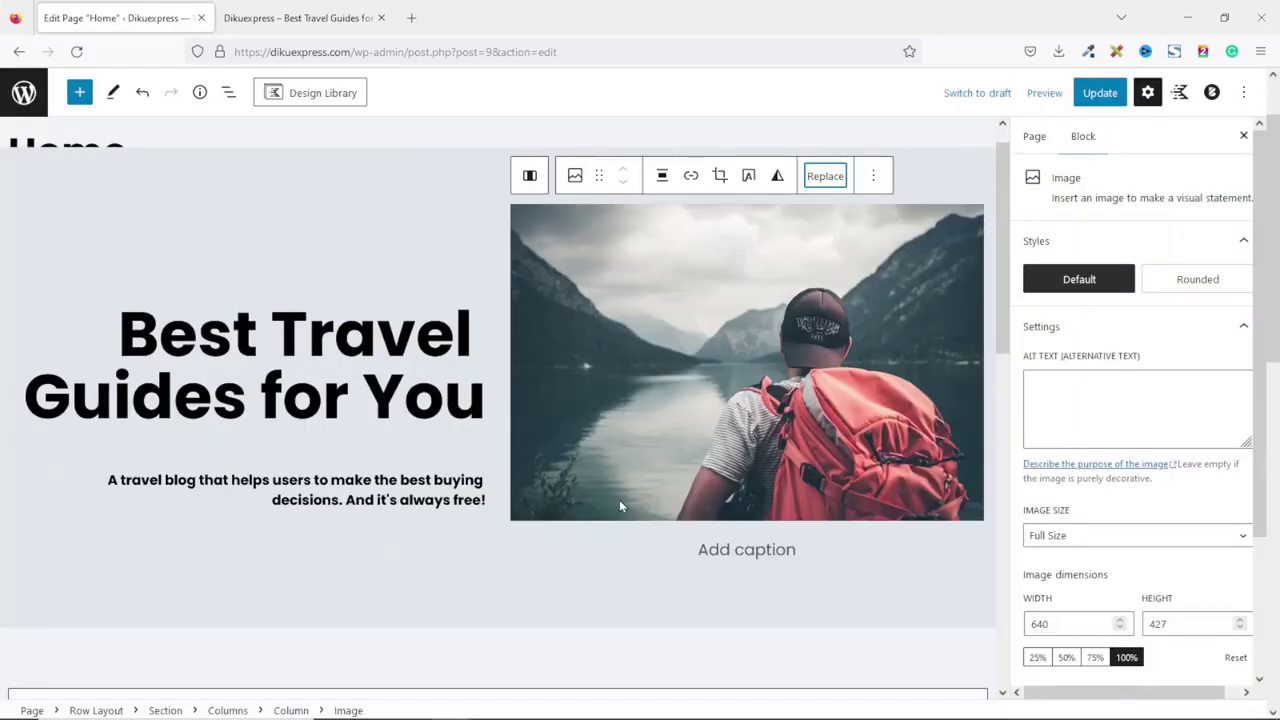
pyautogui.scroll(-4, 621, 505)
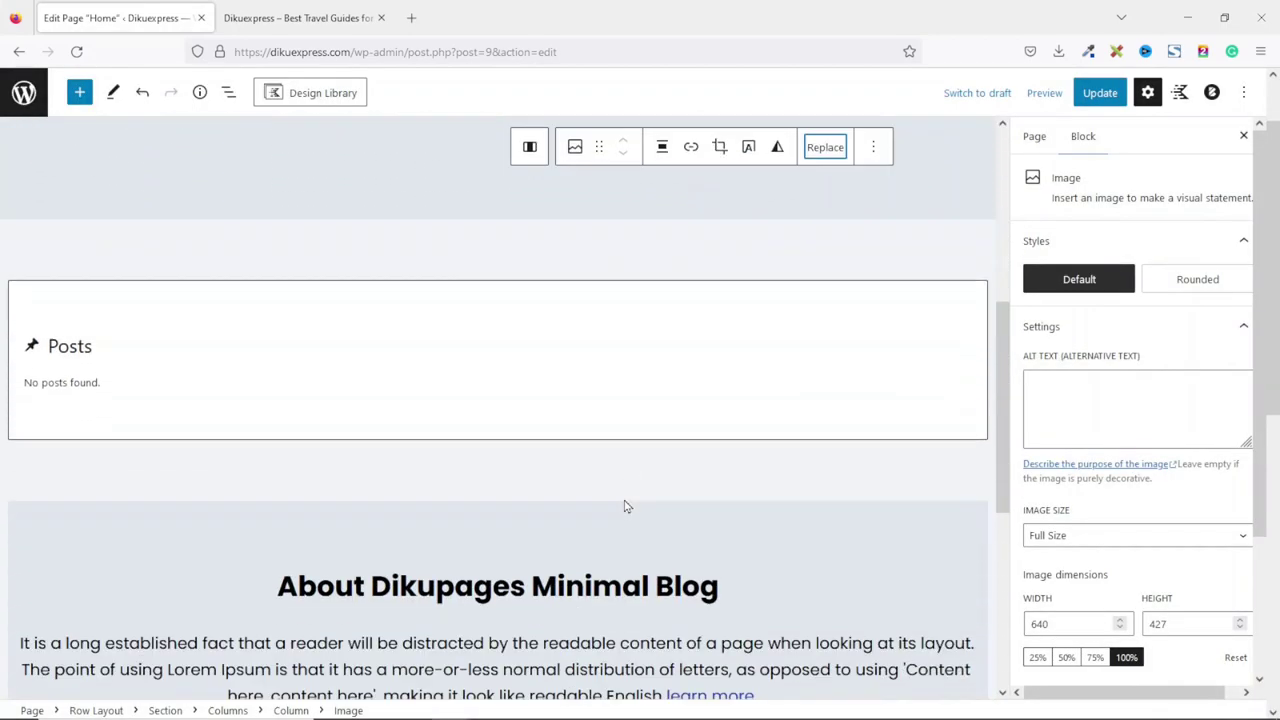
pyautogui.scroll(1, 461, 443)
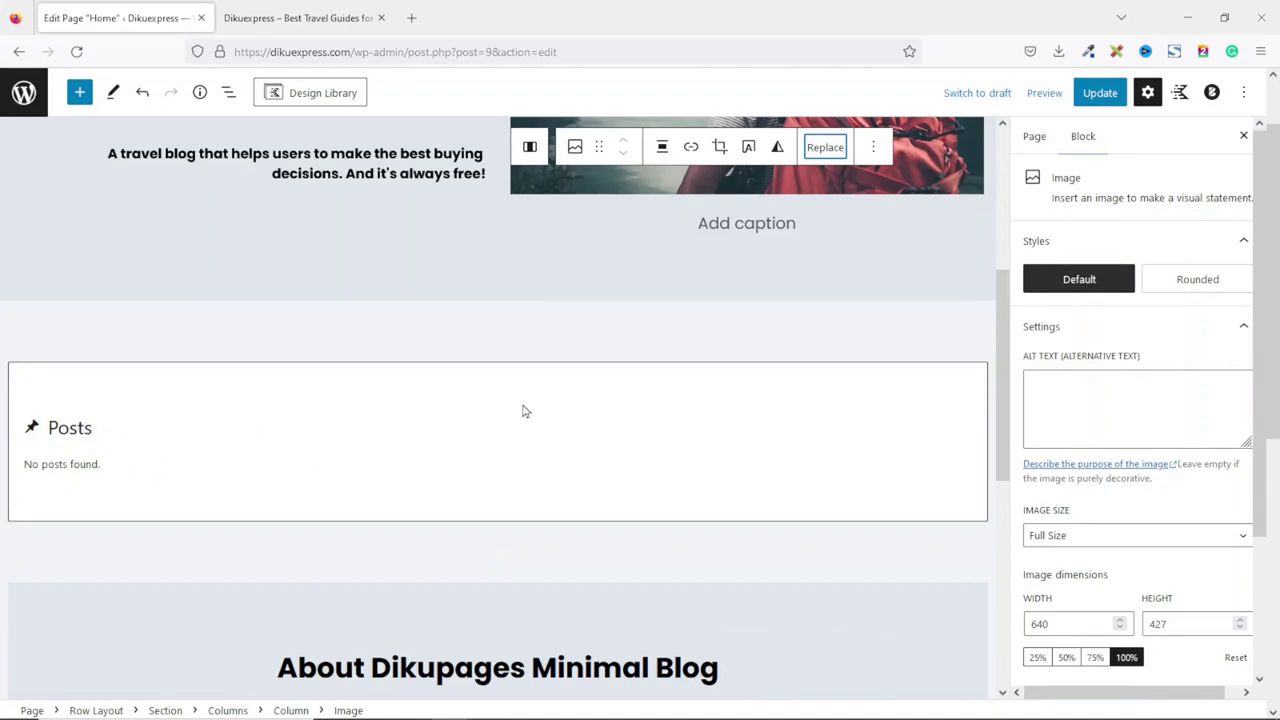
pyautogui.scroll(-5, 838, 447)
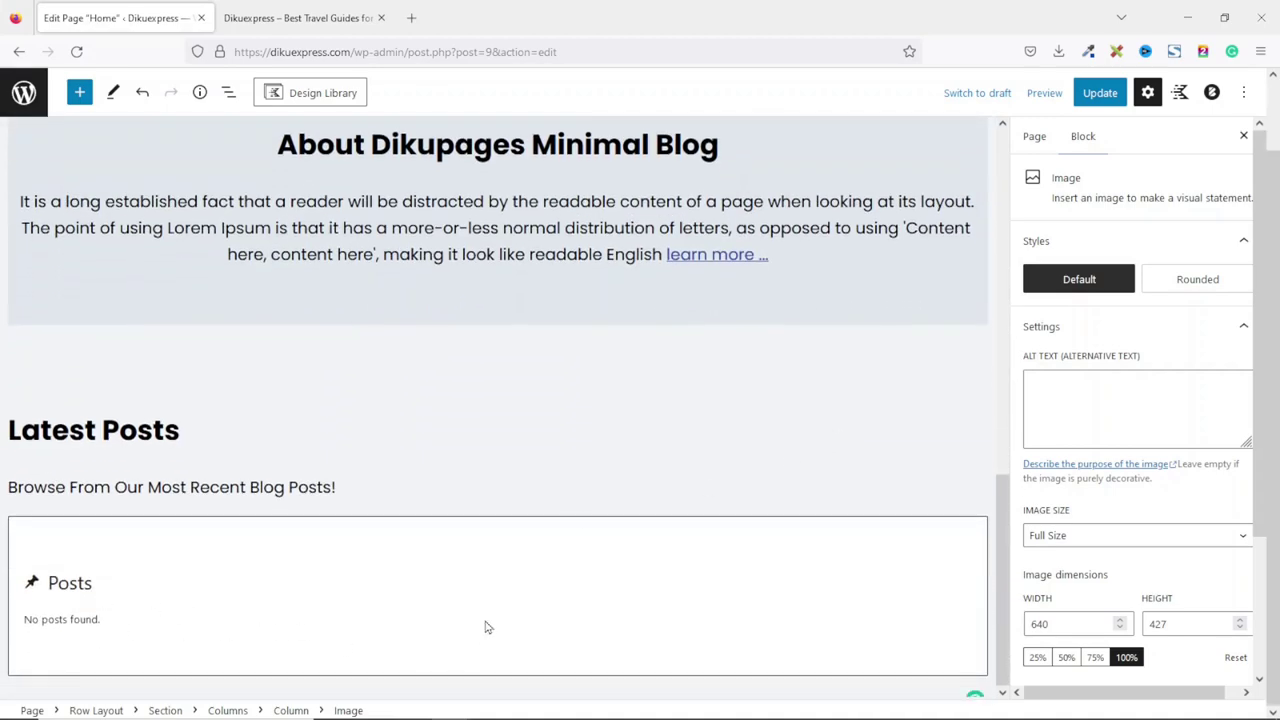
pyautogui.scroll(2, 486, 623)
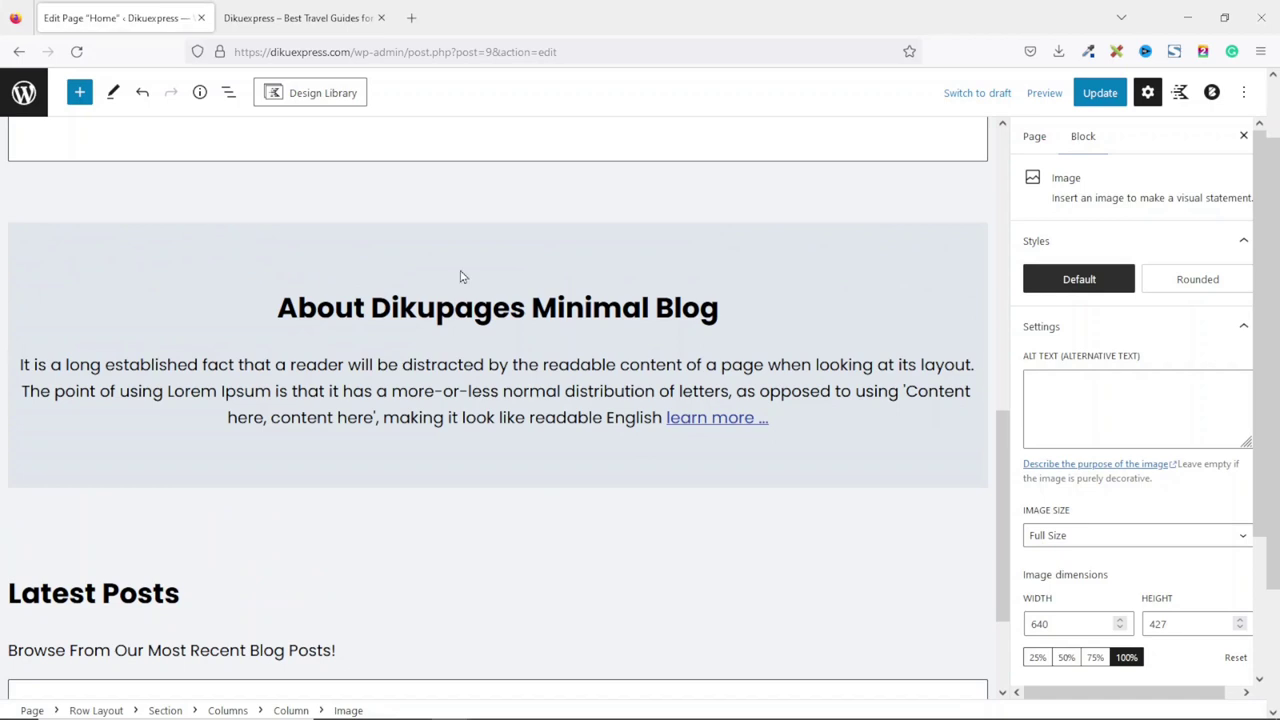
# Change the About heading's 'Dikupages Minimal Blog' to 'Dikuexpress Travel Guides'.
pyautogui.click(497, 340)
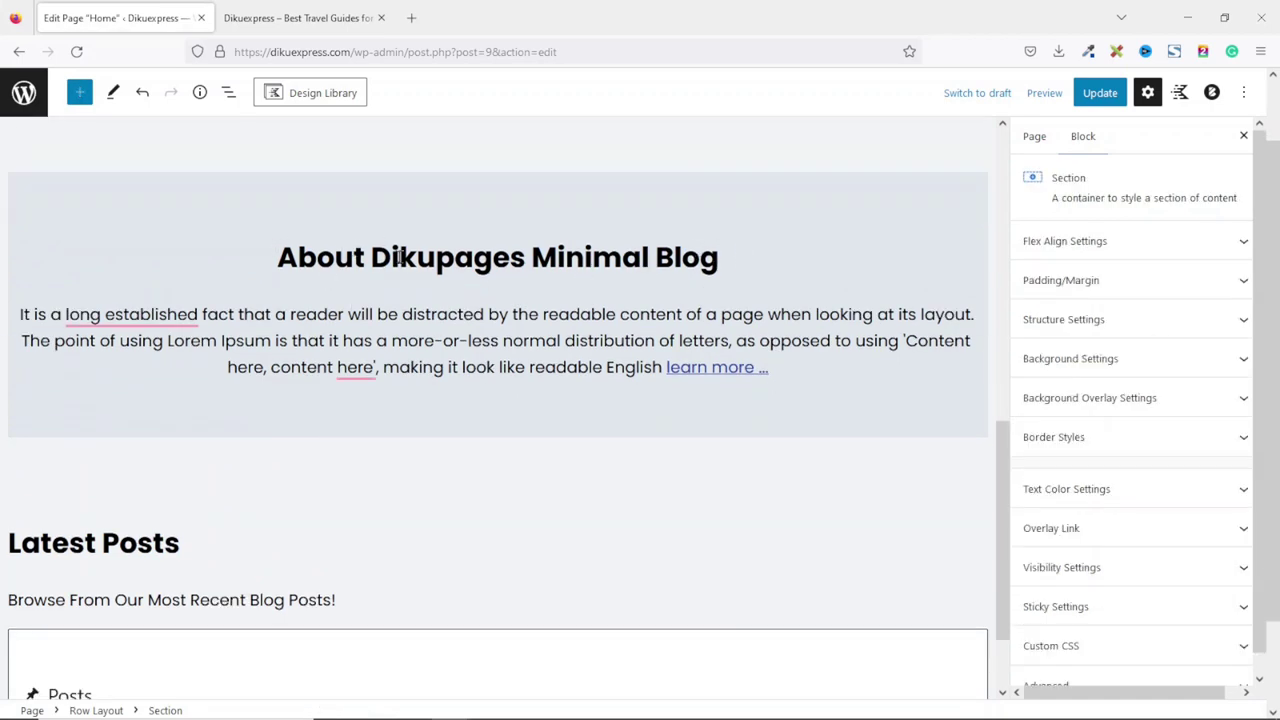
pyautogui.moveTo(376, 257); pyautogui.dragTo(720, 258)
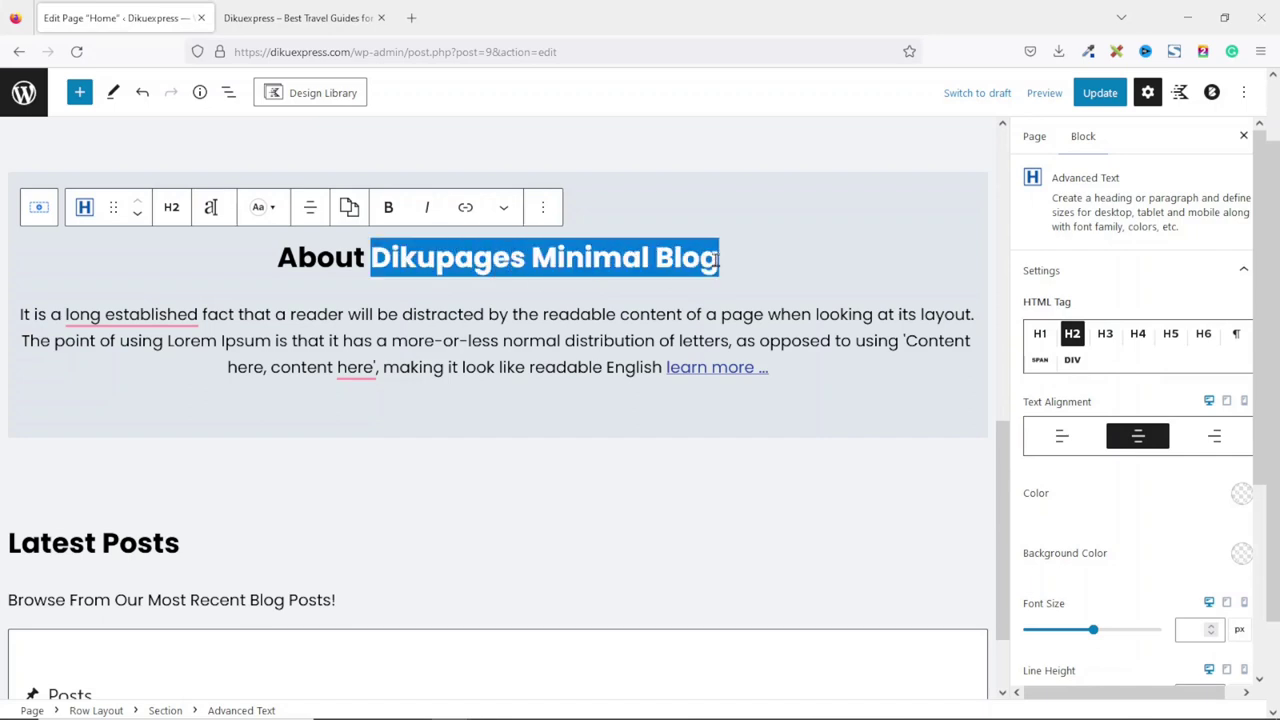
pyautogui.write('Dikuexpress Travel Guides')
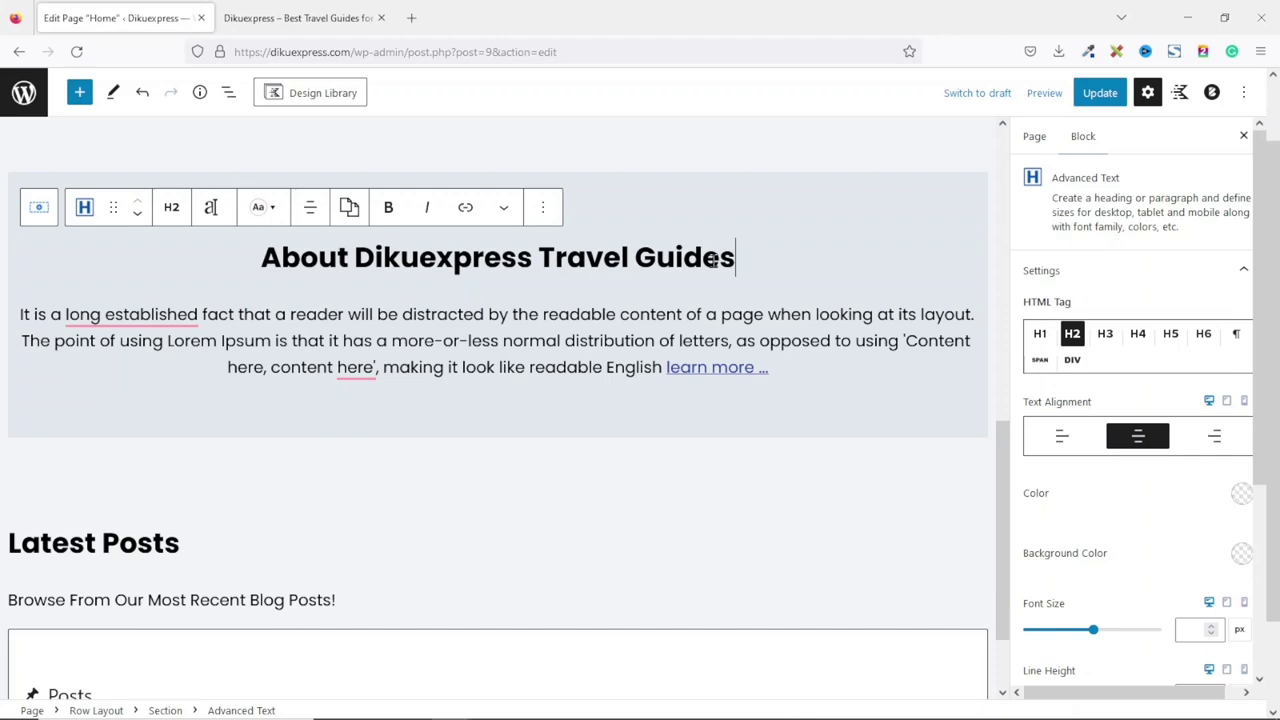
pyautogui.moveTo(20, 314); pyautogui.dragTo(811, 369)
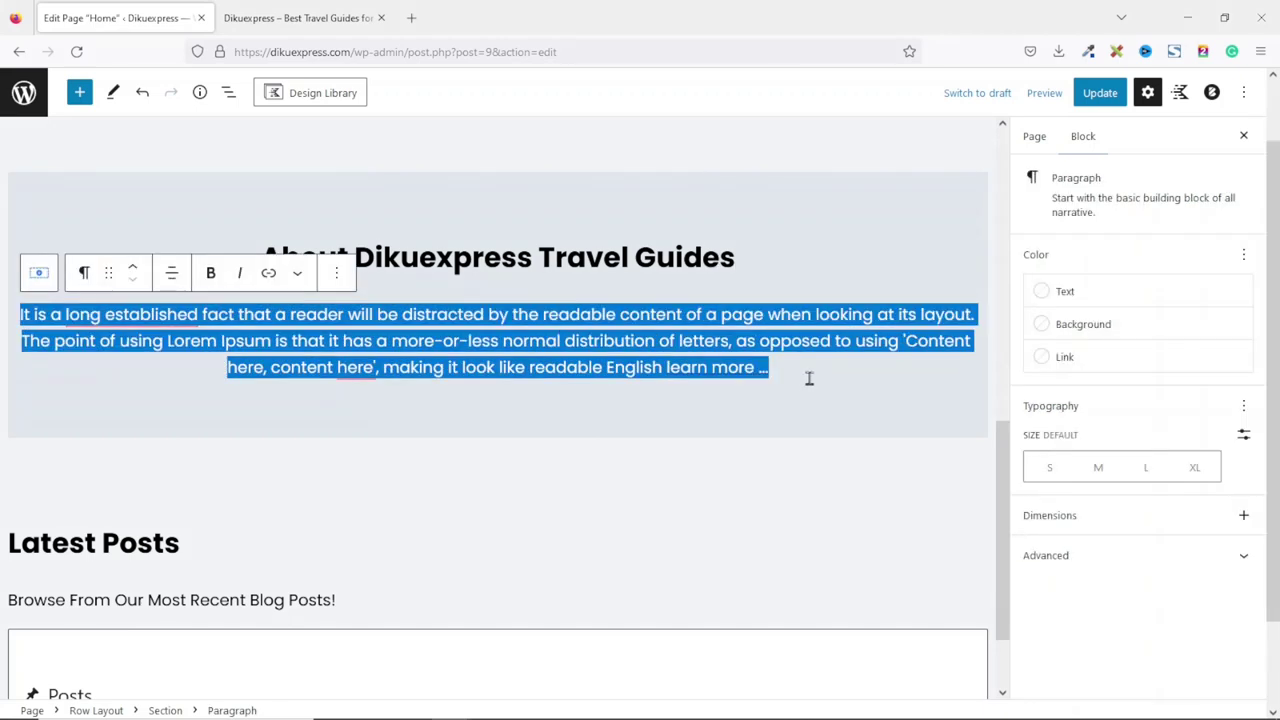
# Replace the About placeholder paragraph with the pasted Dikuexpress travel-blog description.
pyautogui.press('BackSpace')
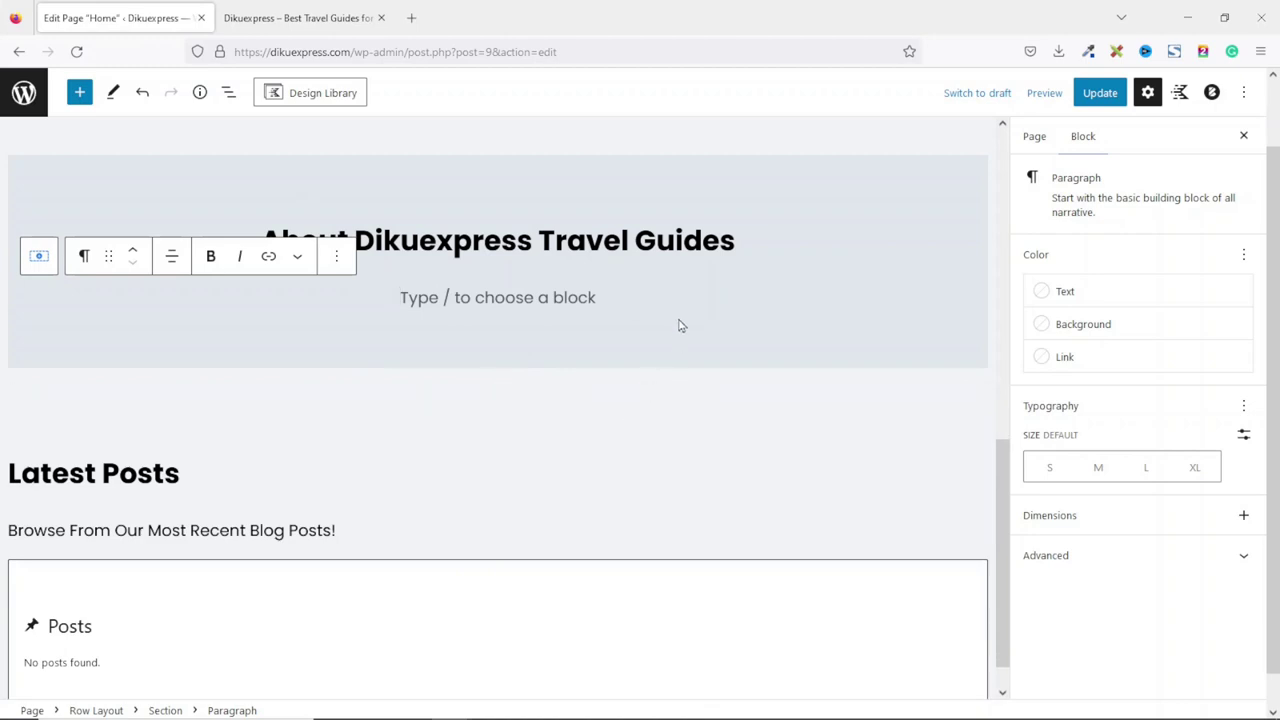
pyautogui.write('Dikuexpress is a travel blog that helps users to make best buying decisions by providing valuable information and expert advice.')
pyautogui.click(463, 288)
pyautogui.write('the')
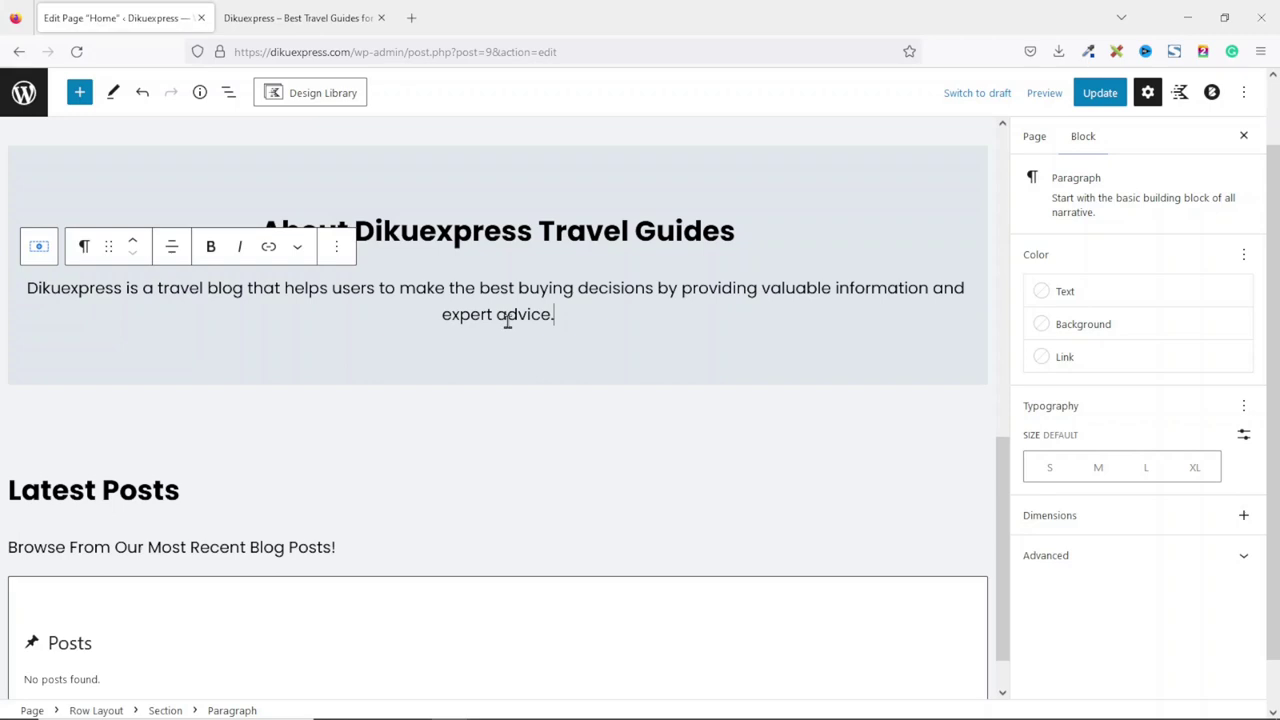
pyautogui.press('BackSpace')
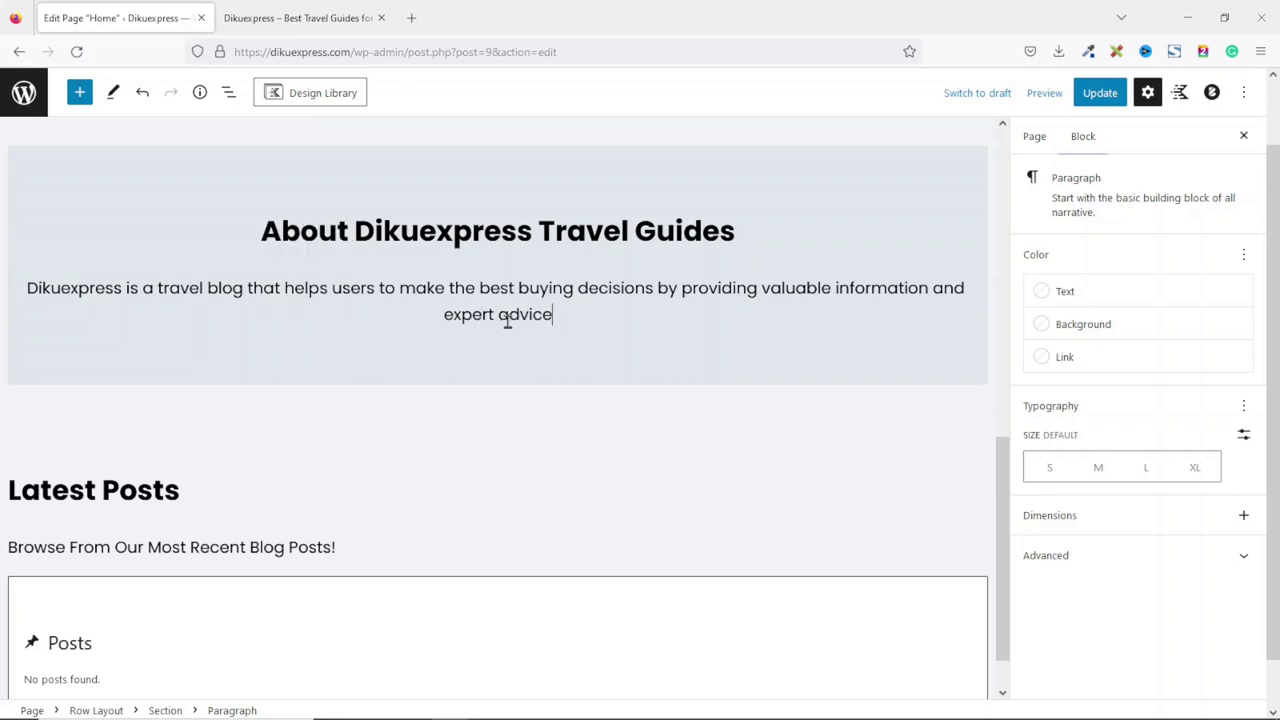
# Add 'learn more...' to the paragraph and link it to the About Us page.
pyautogui.write('learn')
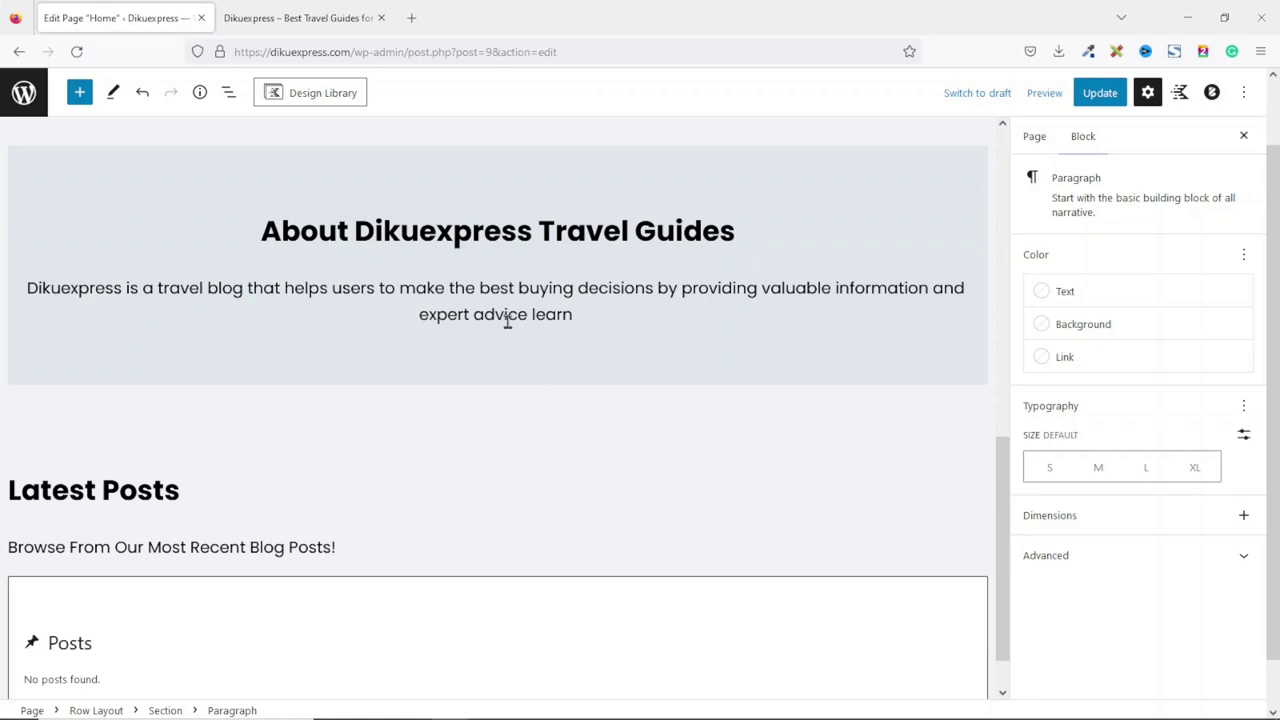
pyautogui.write(' more...')
pyautogui.moveTo(507, 315)
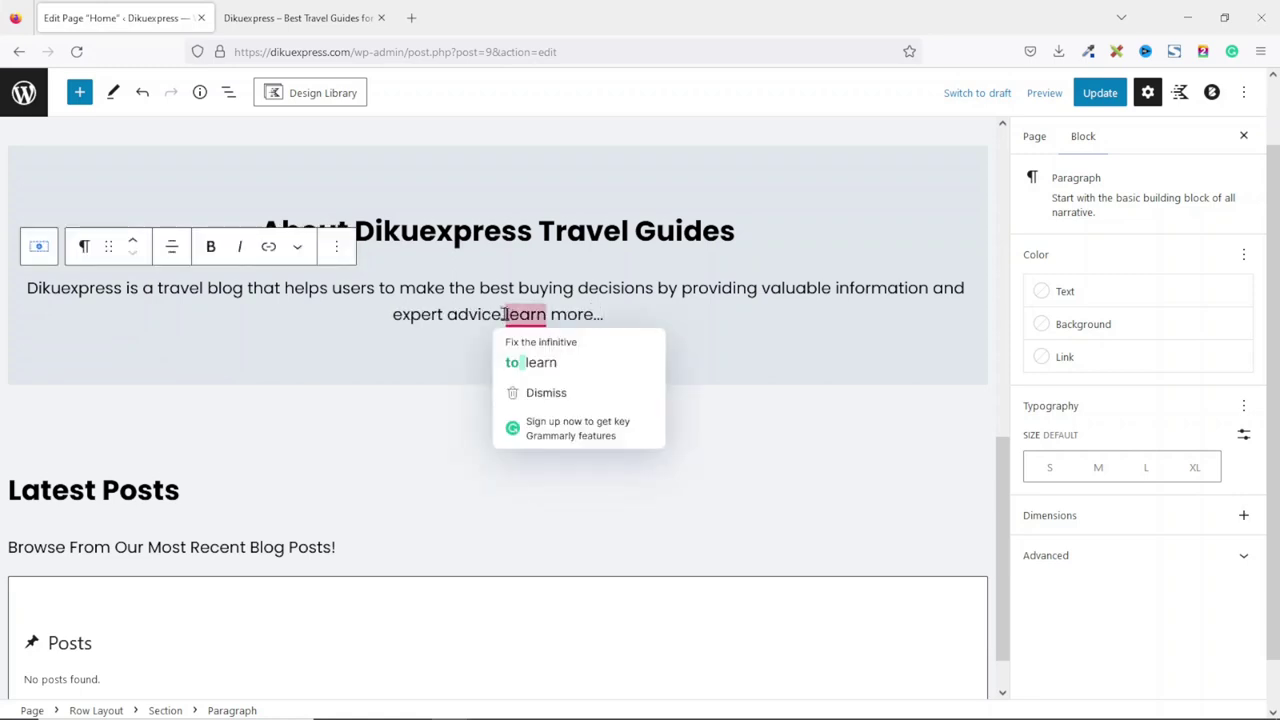
pyautogui.moveTo(506, 314); pyautogui.dragTo(606, 315)
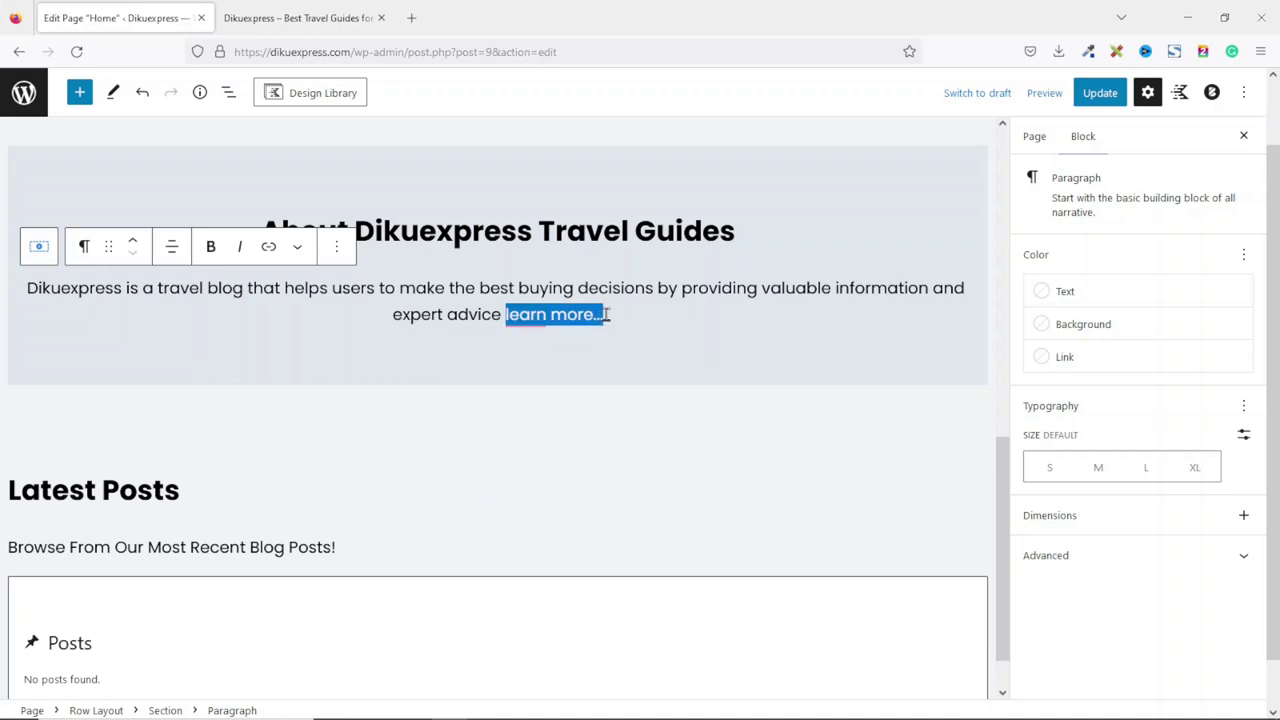
pyautogui.click(269, 248)
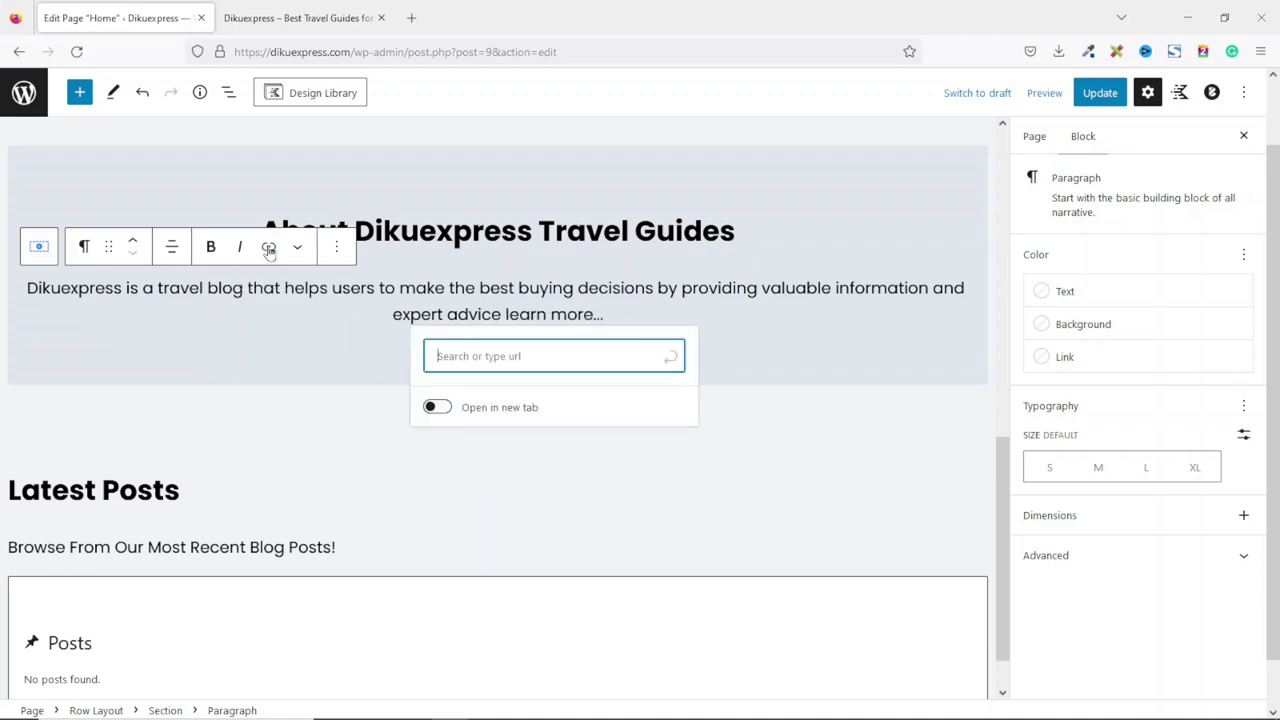
pyautogui.write('about')
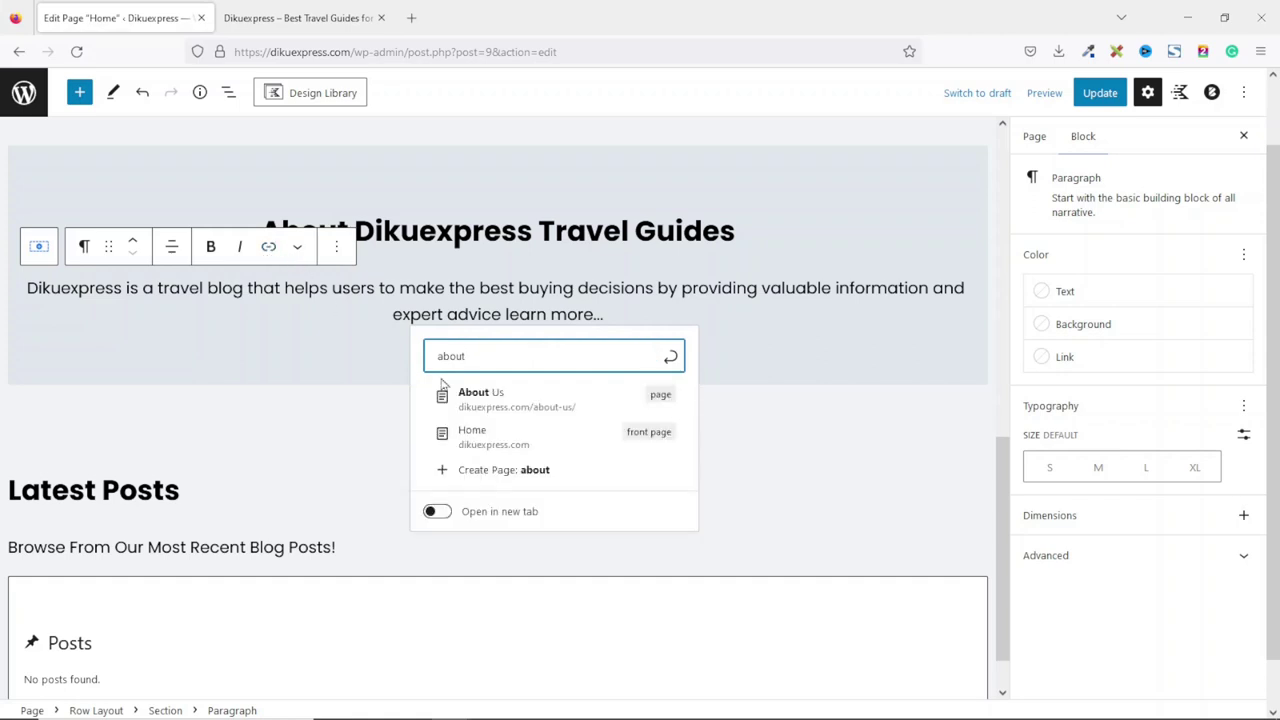
pyautogui.click(520, 398)
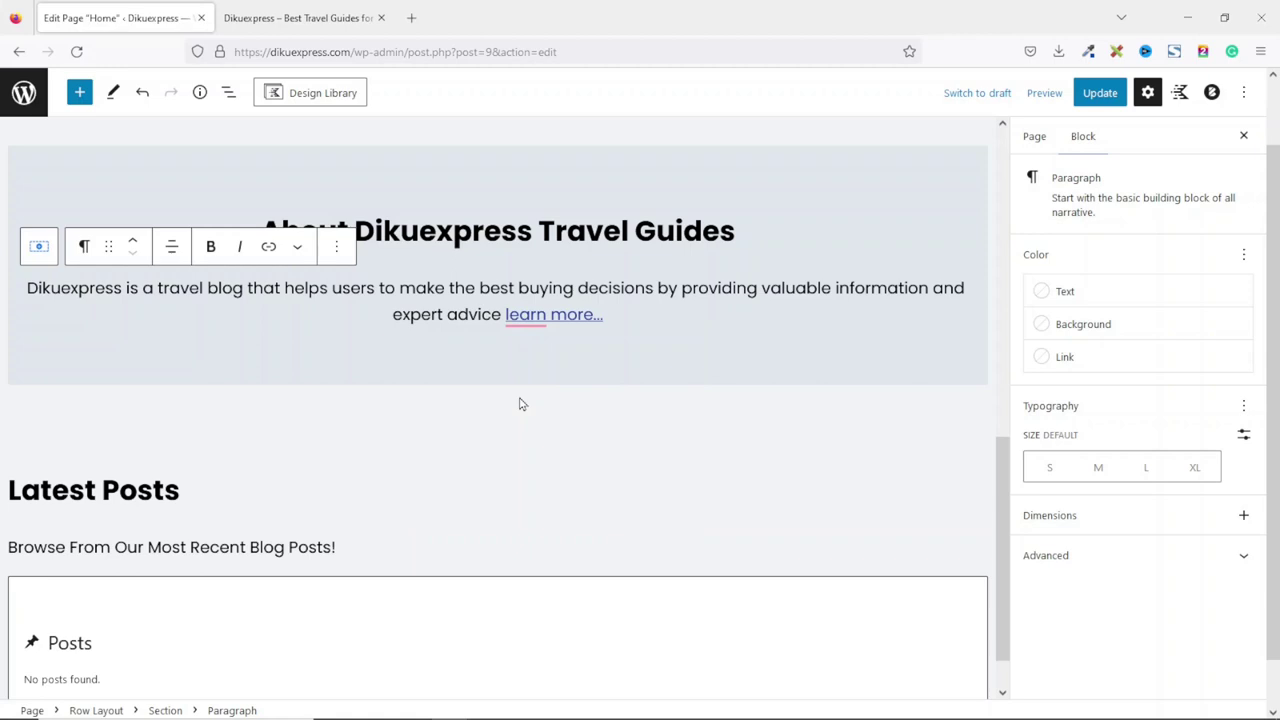
pyautogui.scroll(3, 640, 370)
pyautogui.scroll(-2, 677, 363)
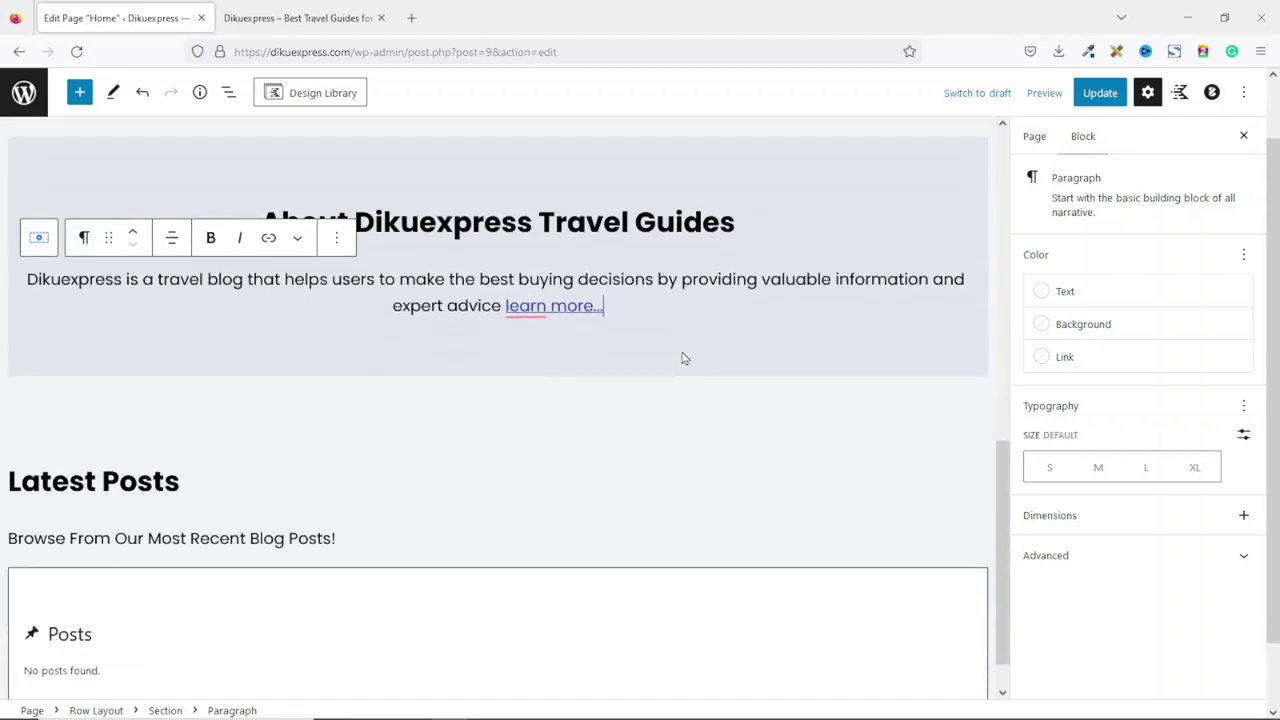
pyautogui.scroll(3, 683, 358)
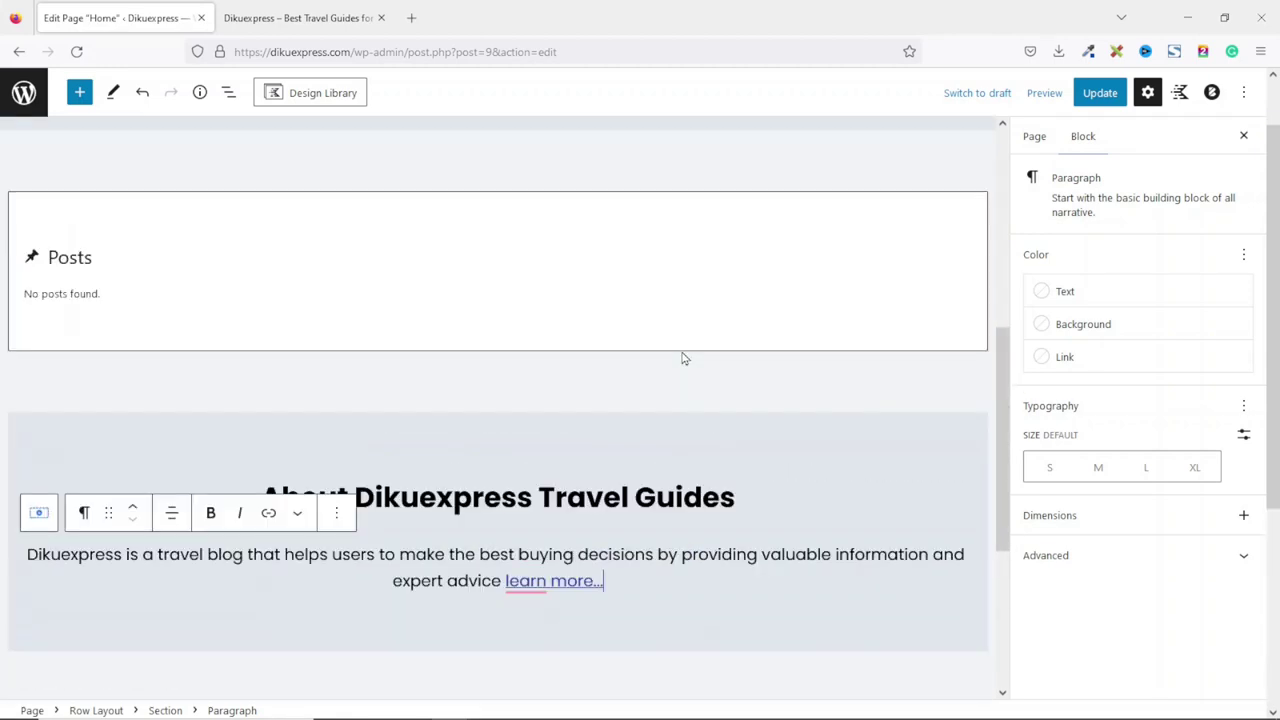
# Update the Home page, reload the live site, and follow its learn more... link to About Us.
pyautogui.click(1100, 92)
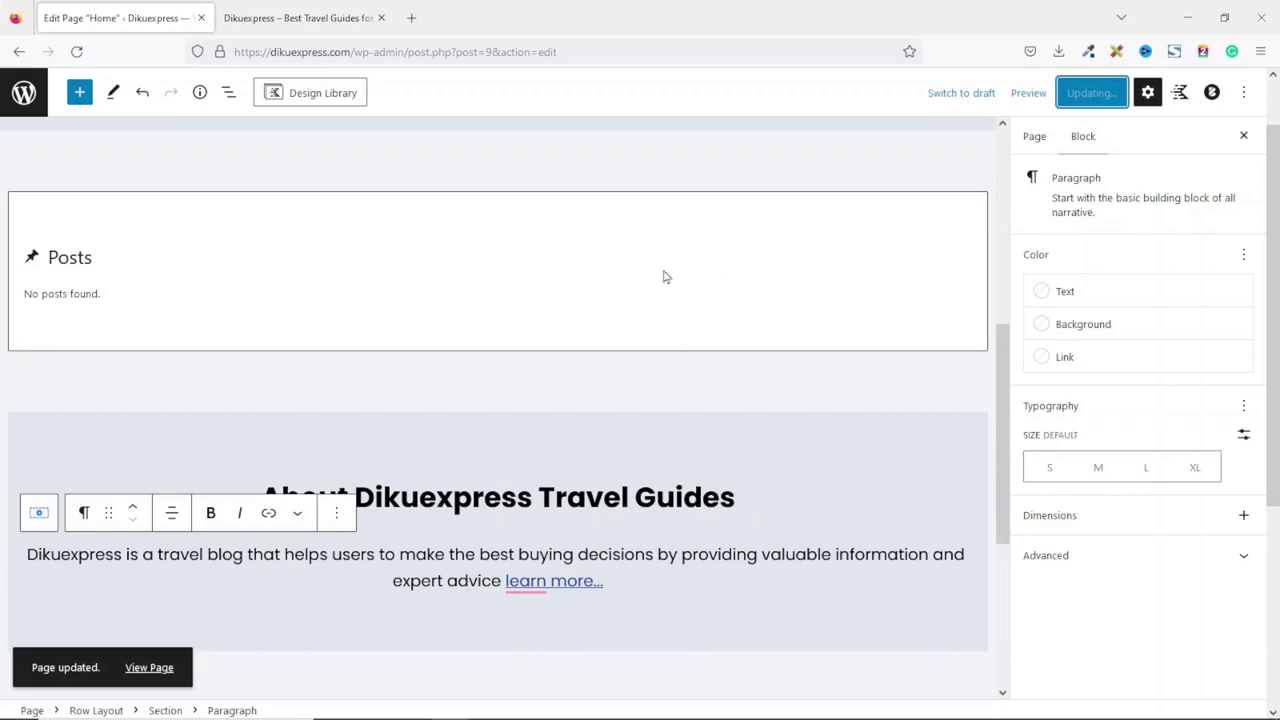
pyautogui.click(276, 18)
pyautogui.click(76, 51)
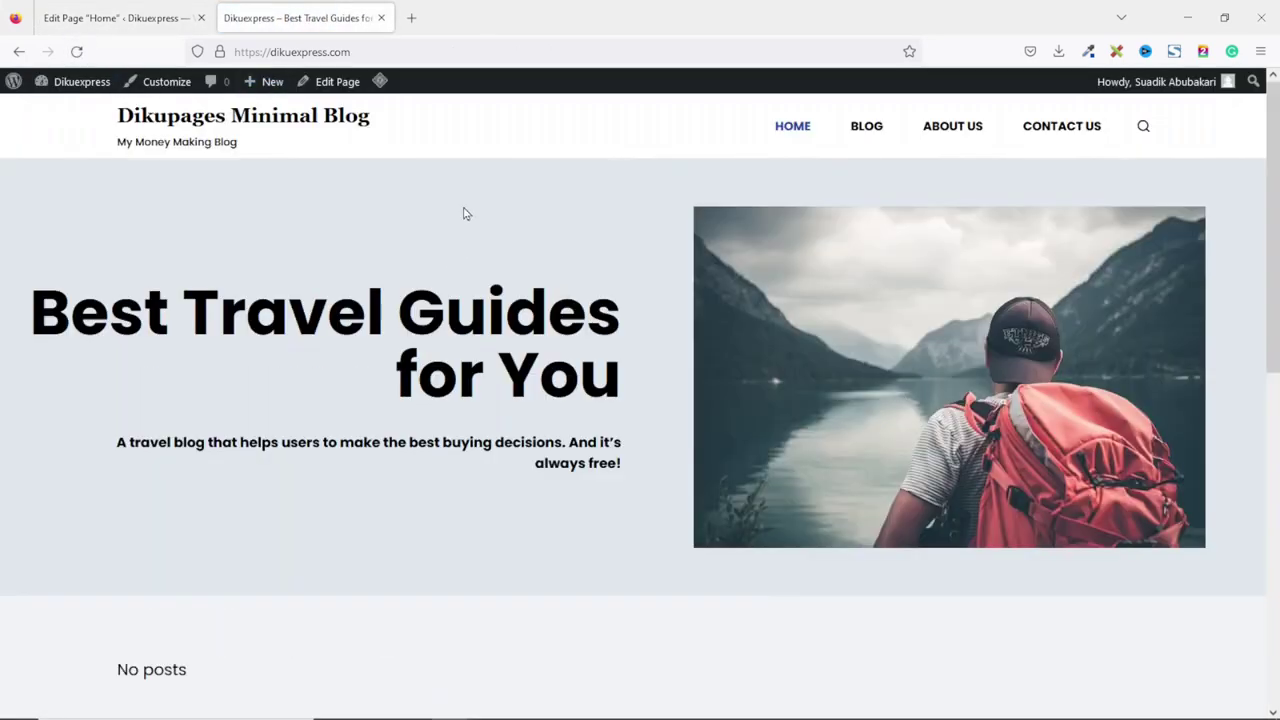
pyautogui.scroll(-5, 787, 313)
pyautogui.scroll(-2, 788, 320)
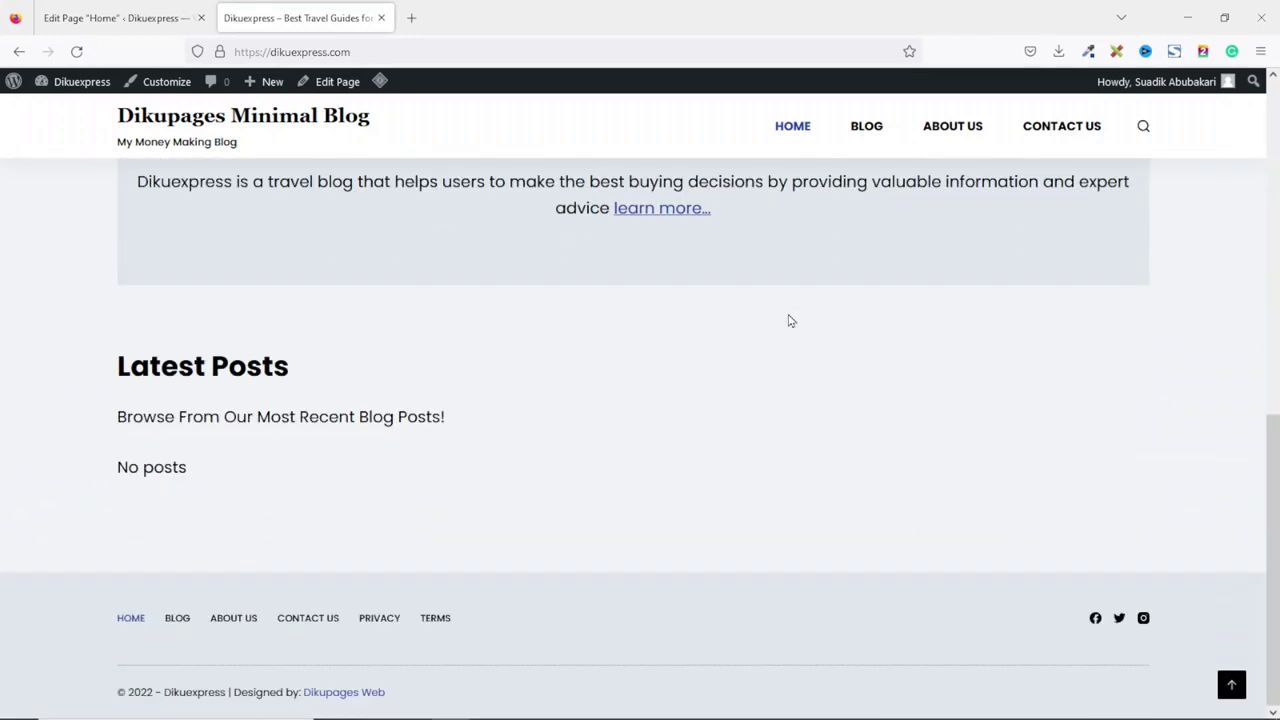
pyautogui.click(668, 212)
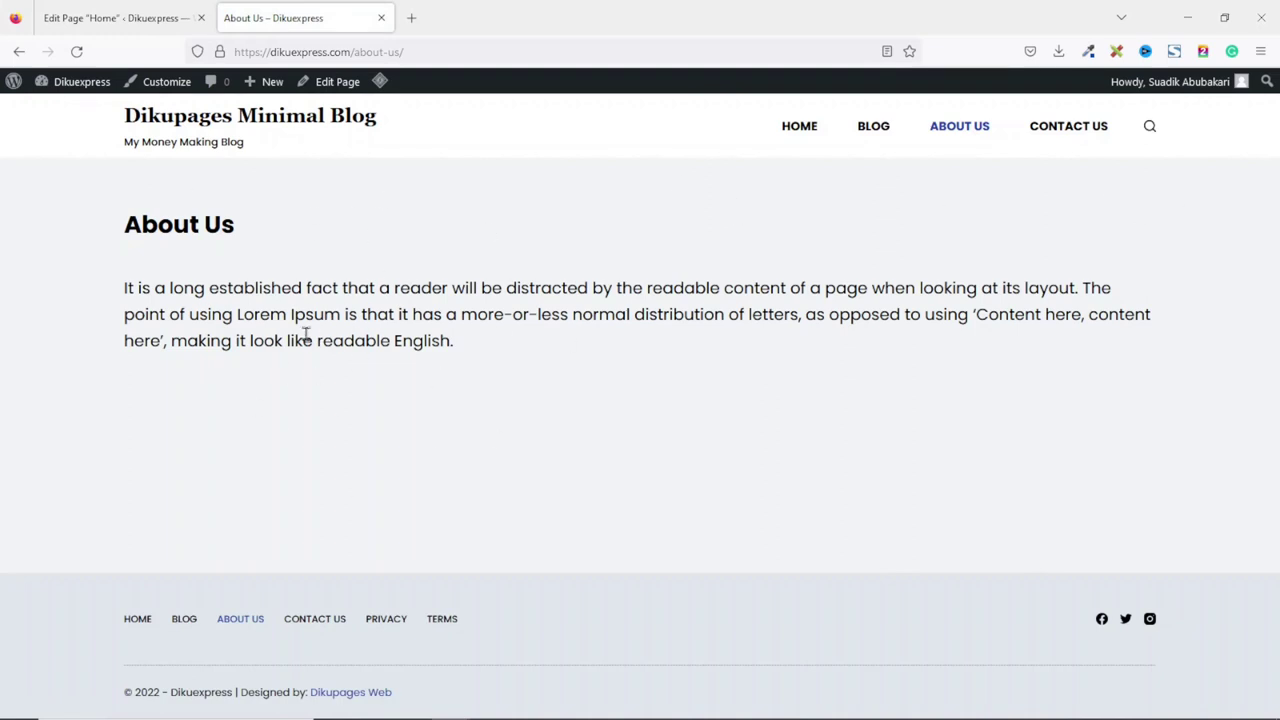
# Replace the About Us Lorem Ipsum paragraph with the Dikuexpress description, update, and view the page.
pyautogui.click(330, 84)
pyautogui.moveTo(404, 302); pyautogui.dragTo(3, 250)
pyautogui.press('BackSpace')
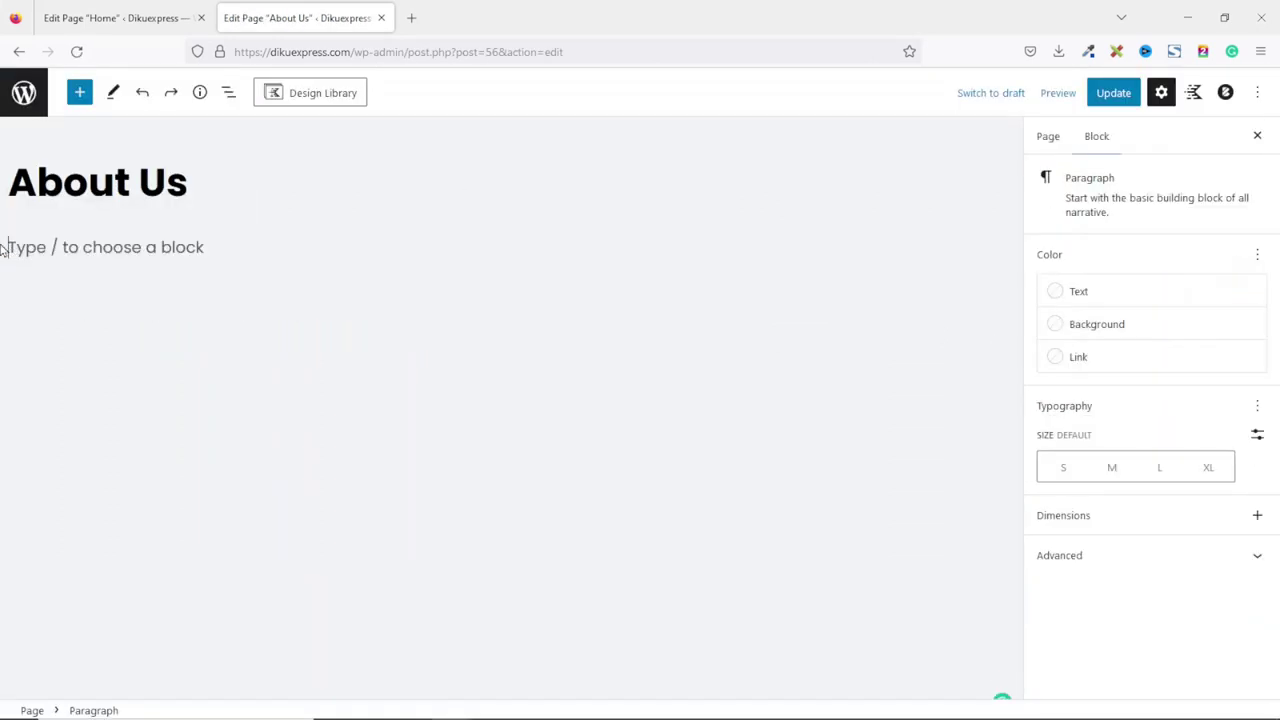
pyautogui.write('Dikuexpress is a travel blog that helps users to make best buying decisions by providing valuable information and expert advice.')
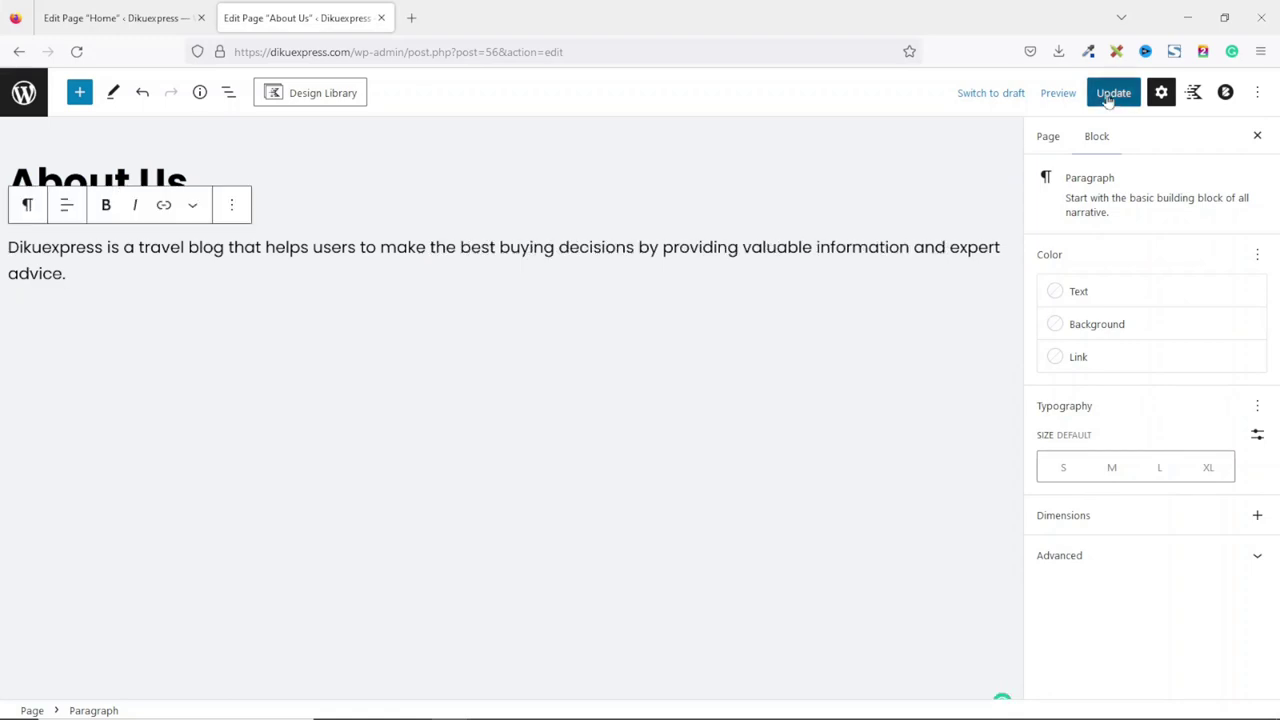
pyautogui.click(1113, 92)
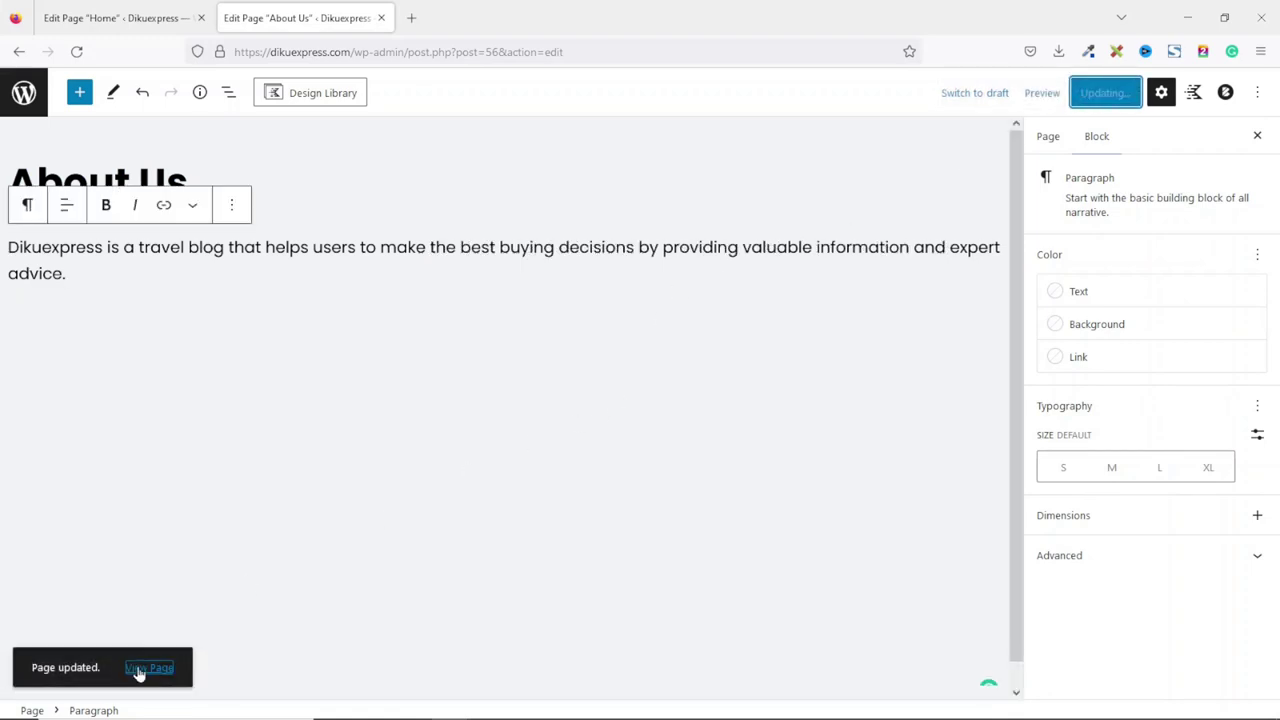
pyautogui.click(143, 670)
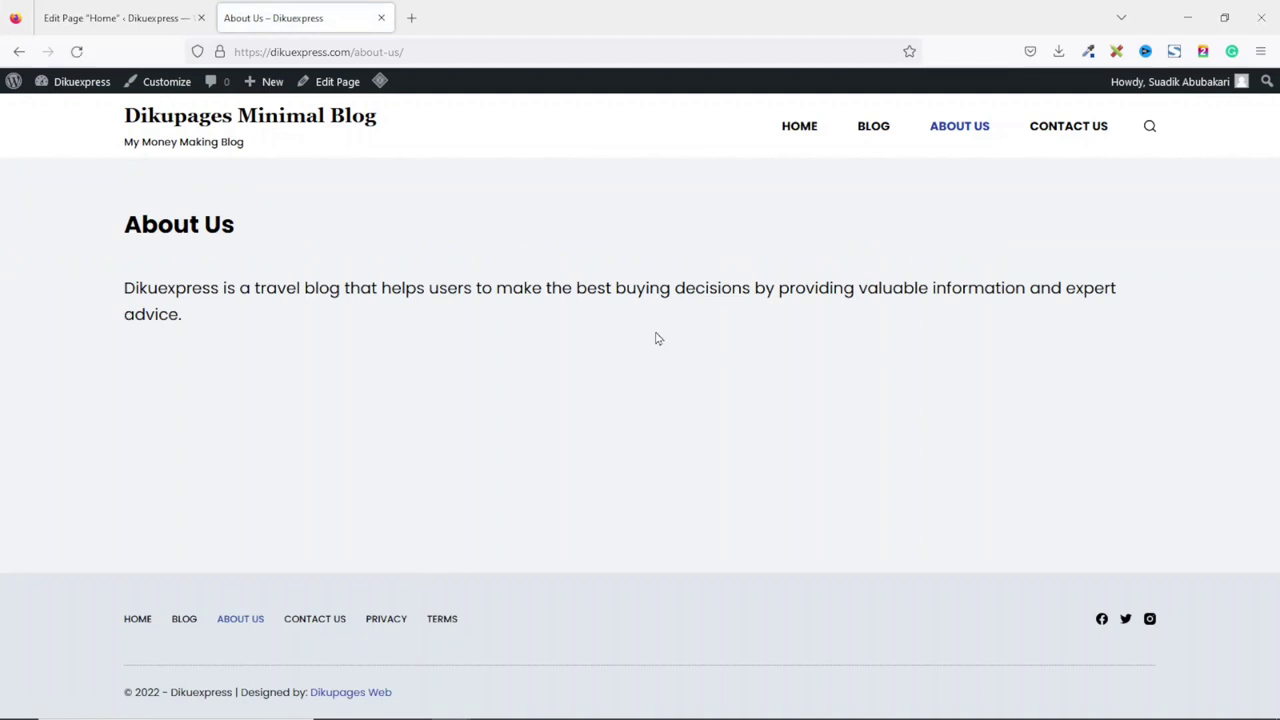
# Open the Contact Us page in the editor and expand its form's Email Settings.
pyautogui.click(1066, 136)
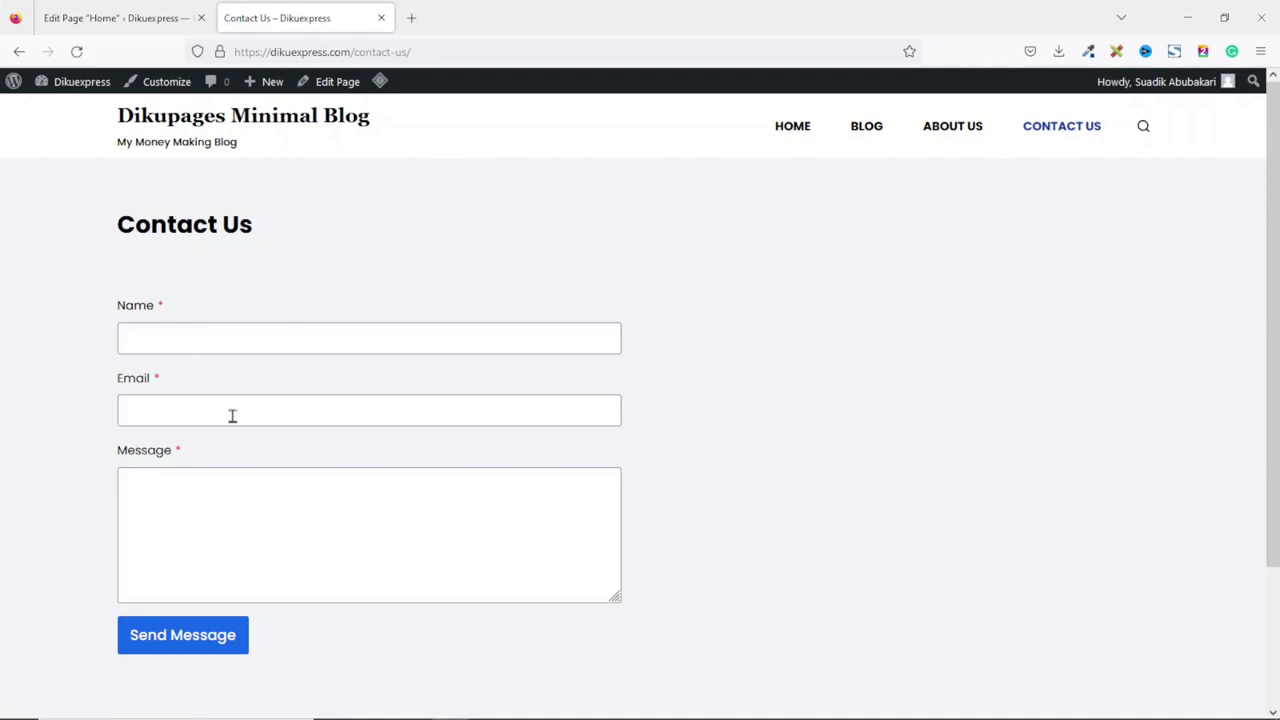
pyautogui.click(335, 82)
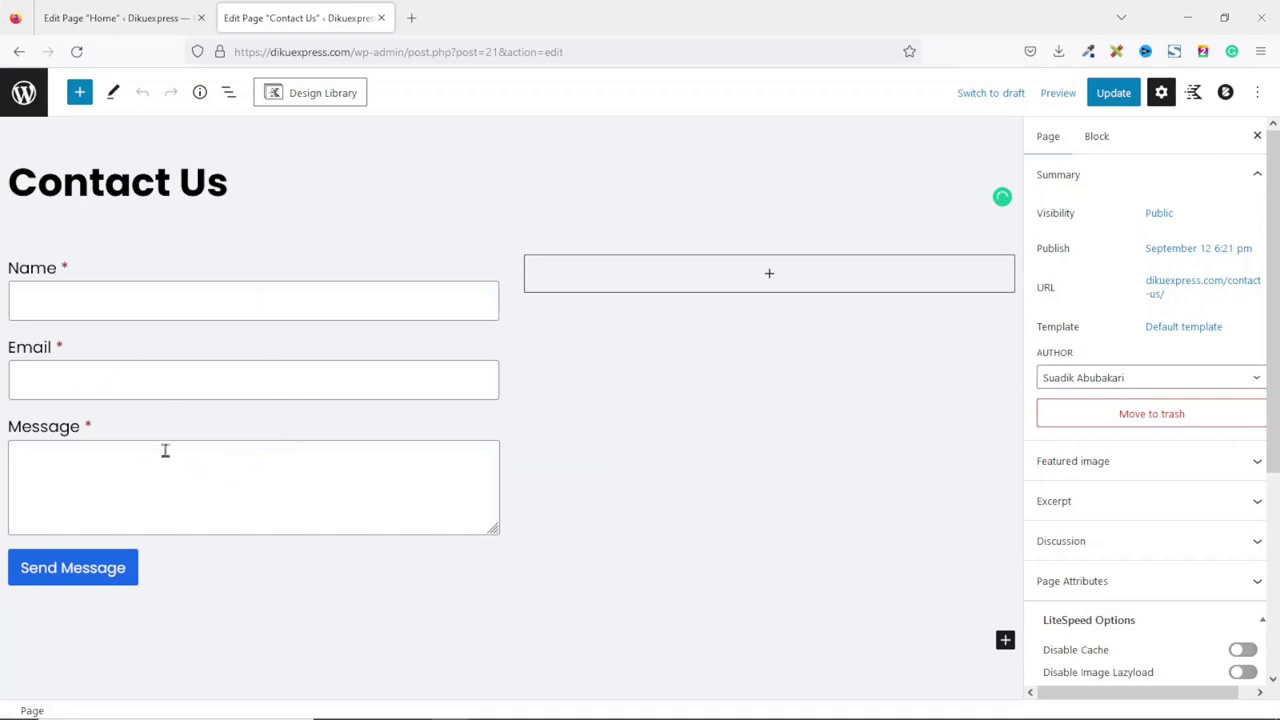
pyautogui.click(203, 383)
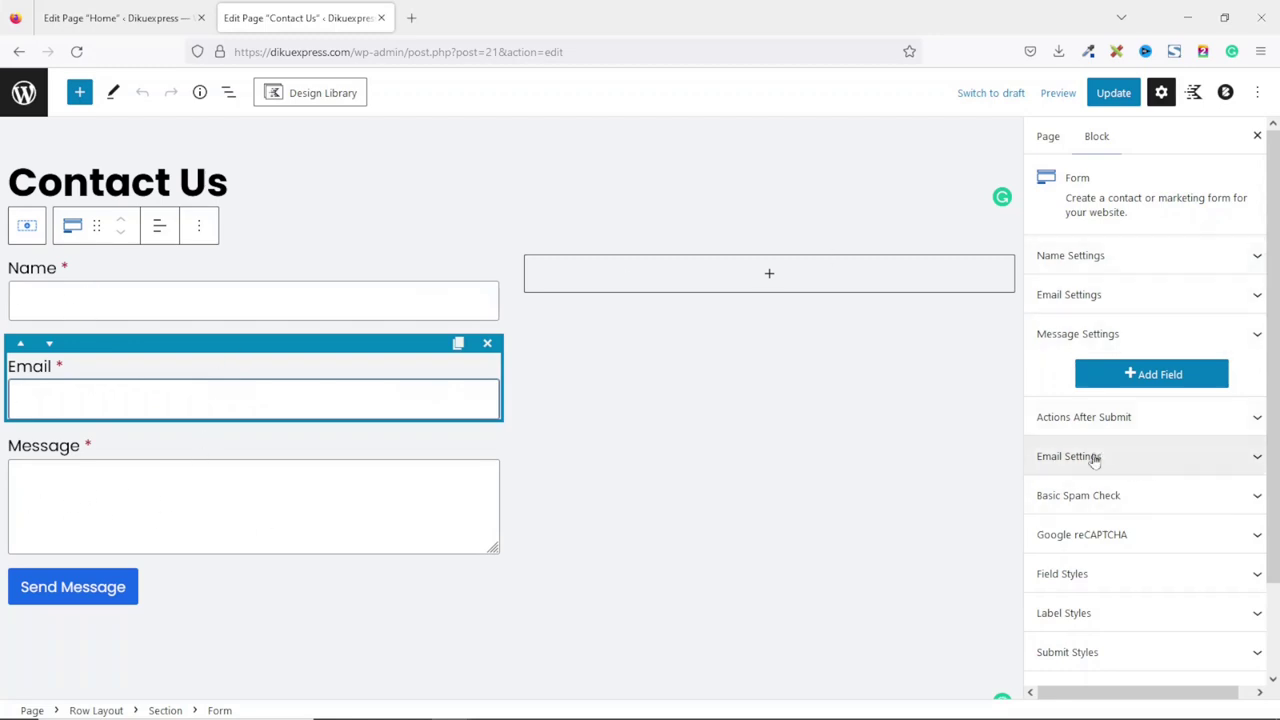
pyautogui.click(1138, 458)
# Enter the recipient Gmail address as the form's Email To Address and update the page.
pyautogui.scroll(-5, 1138, 458)
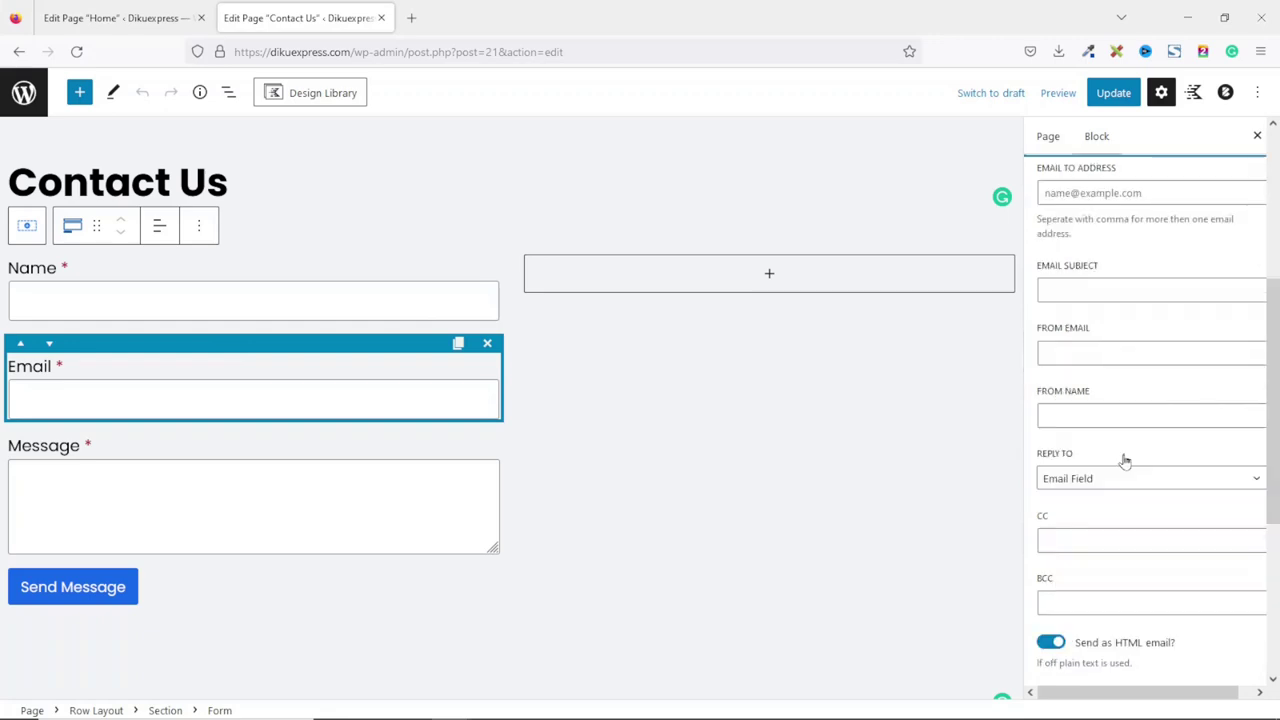
pyautogui.scroll(3, 1128, 459)
pyautogui.scroll(2, 1136, 463)
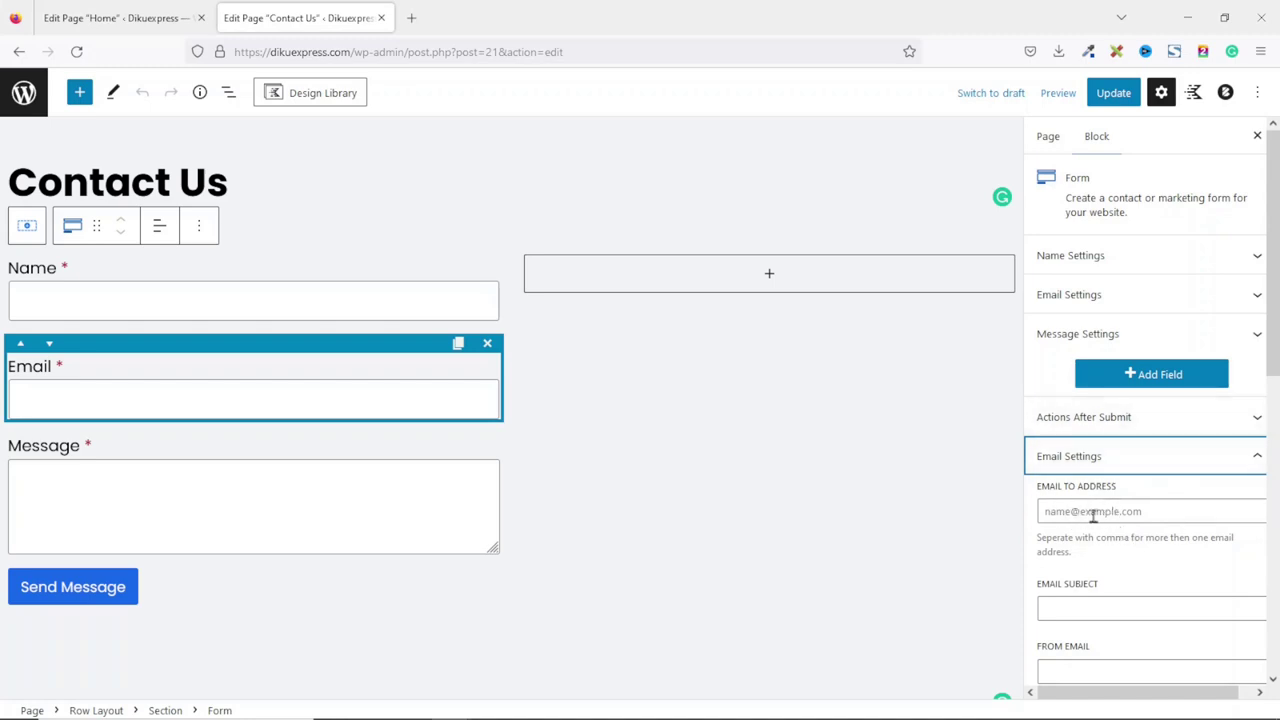
pyautogui.click(1069, 508)
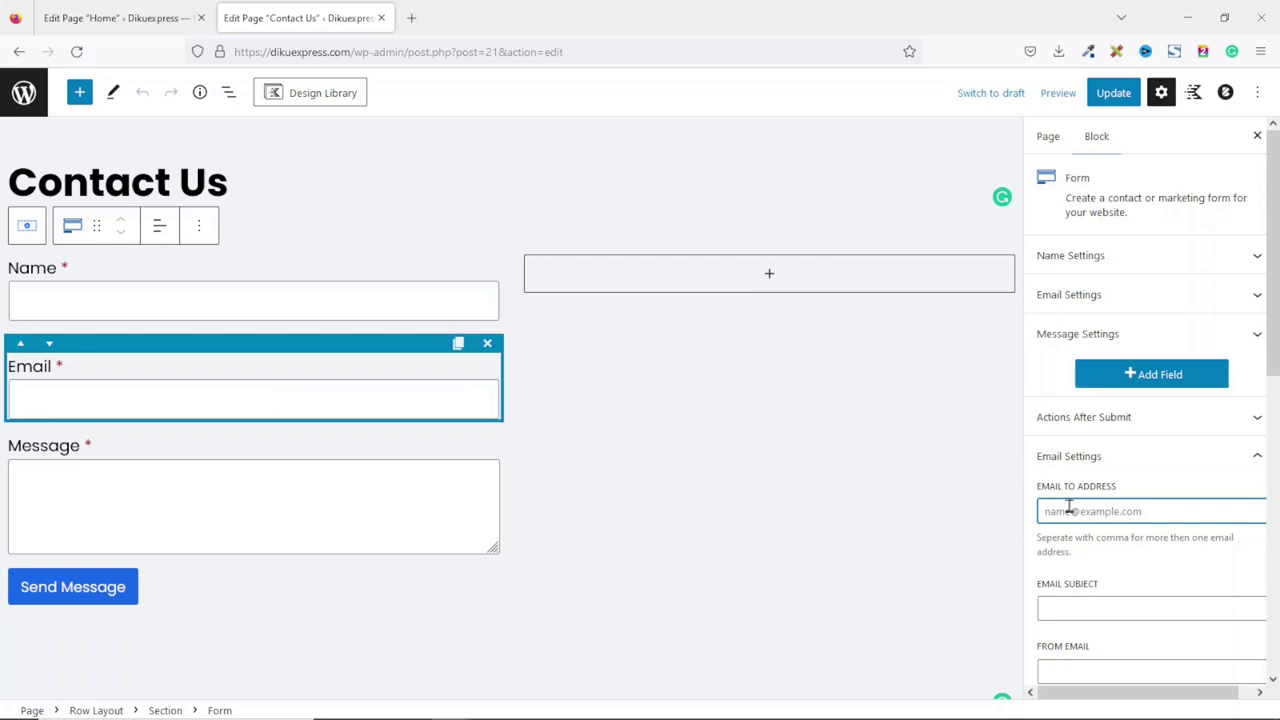
pyautogui.scroll(-5, 1163, 537)
pyautogui.scroll(6, 1163, 537)
pyautogui.click(1110, 95)
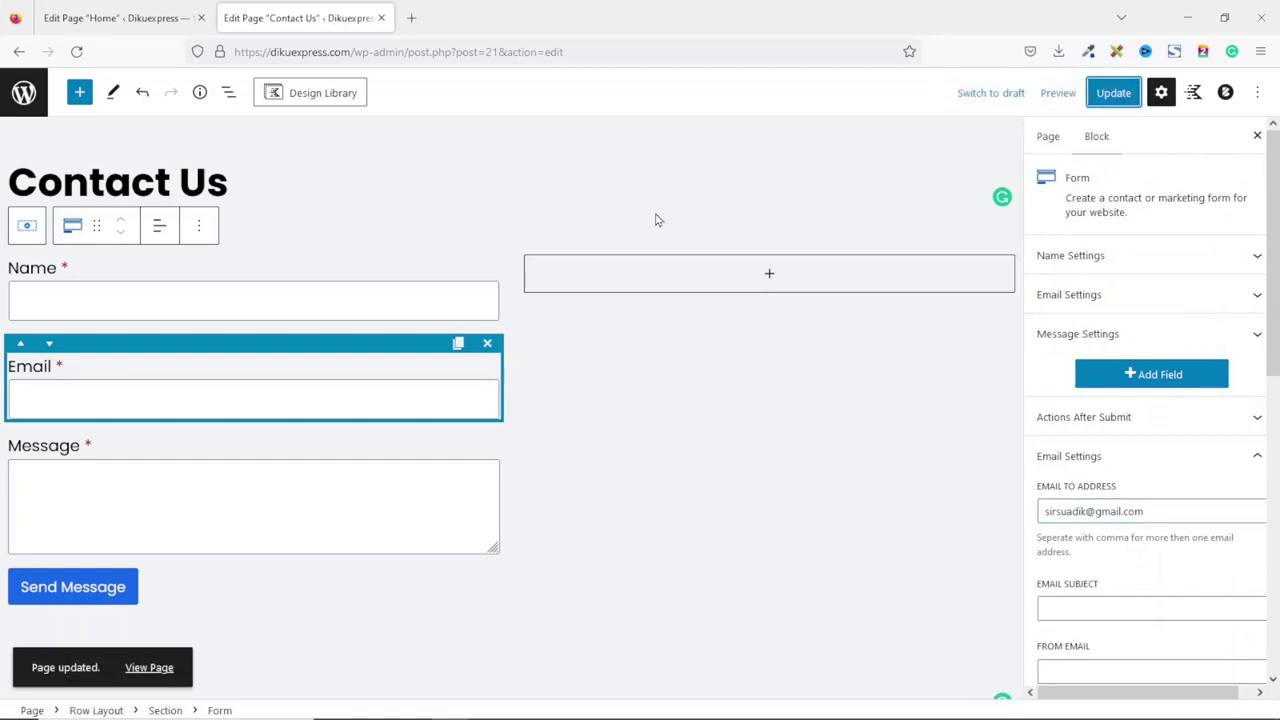
# View the updated Contact Us page and go to the Privacy page from the footer.
pyautogui.click(149, 668)
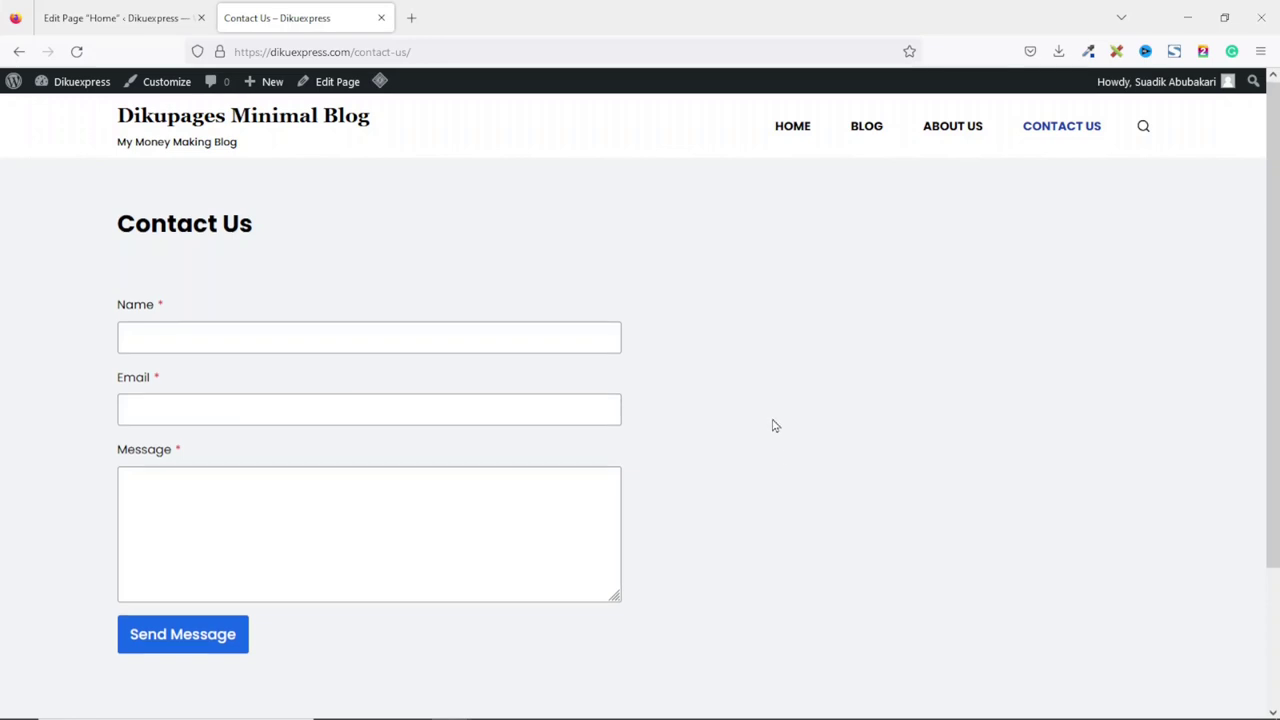
pyautogui.scroll(-3, 773, 426)
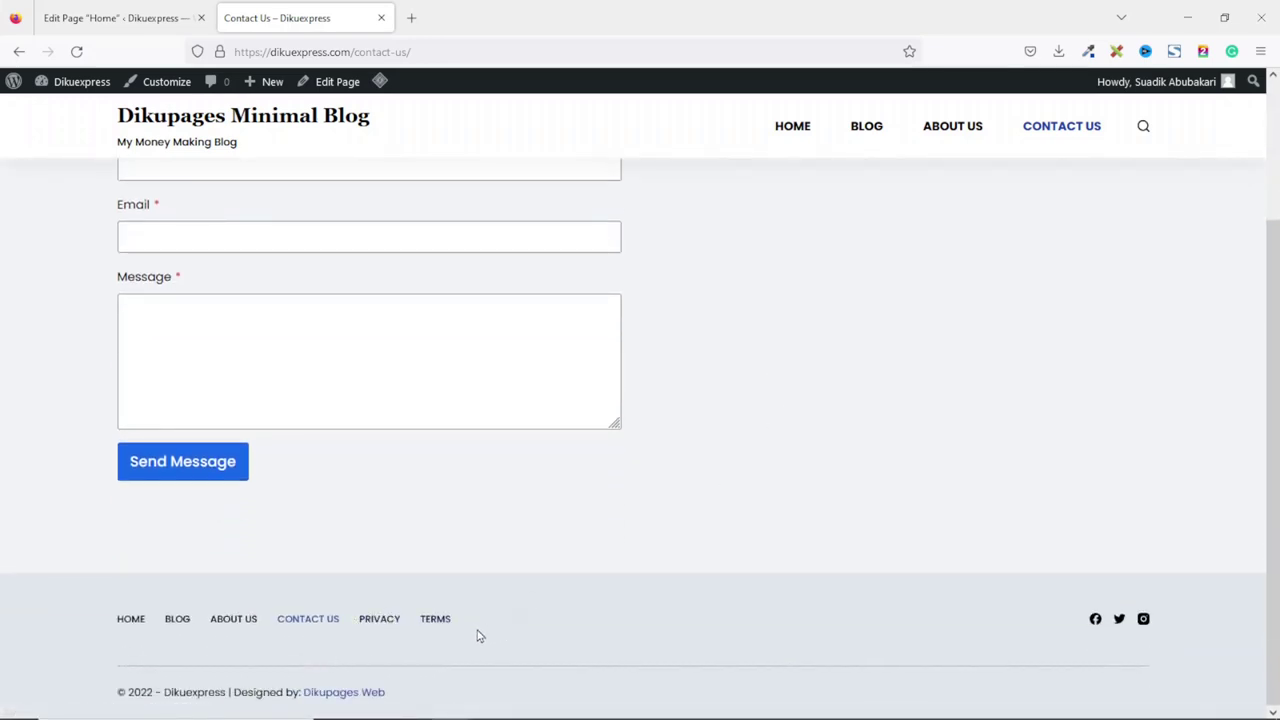
pyautogui.click(377, 625)
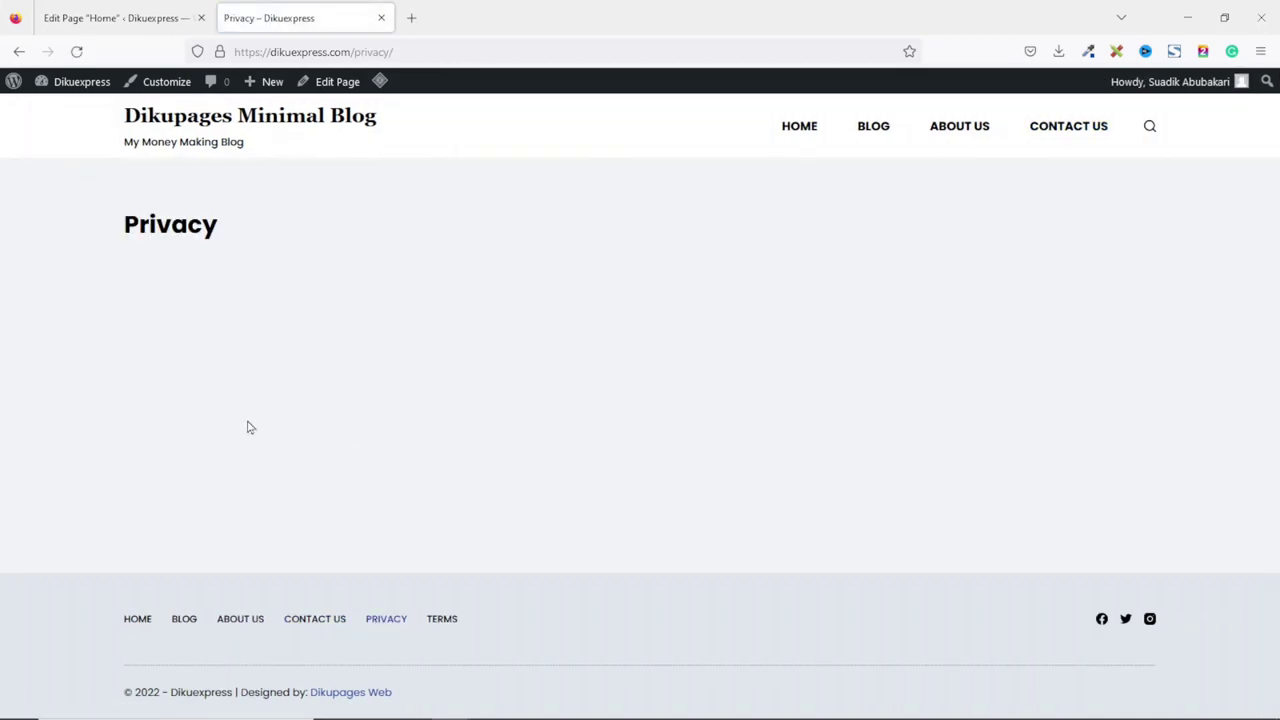
# Update the Privacy page with its empty body and view it live.
pyautogui.click(336, 84)
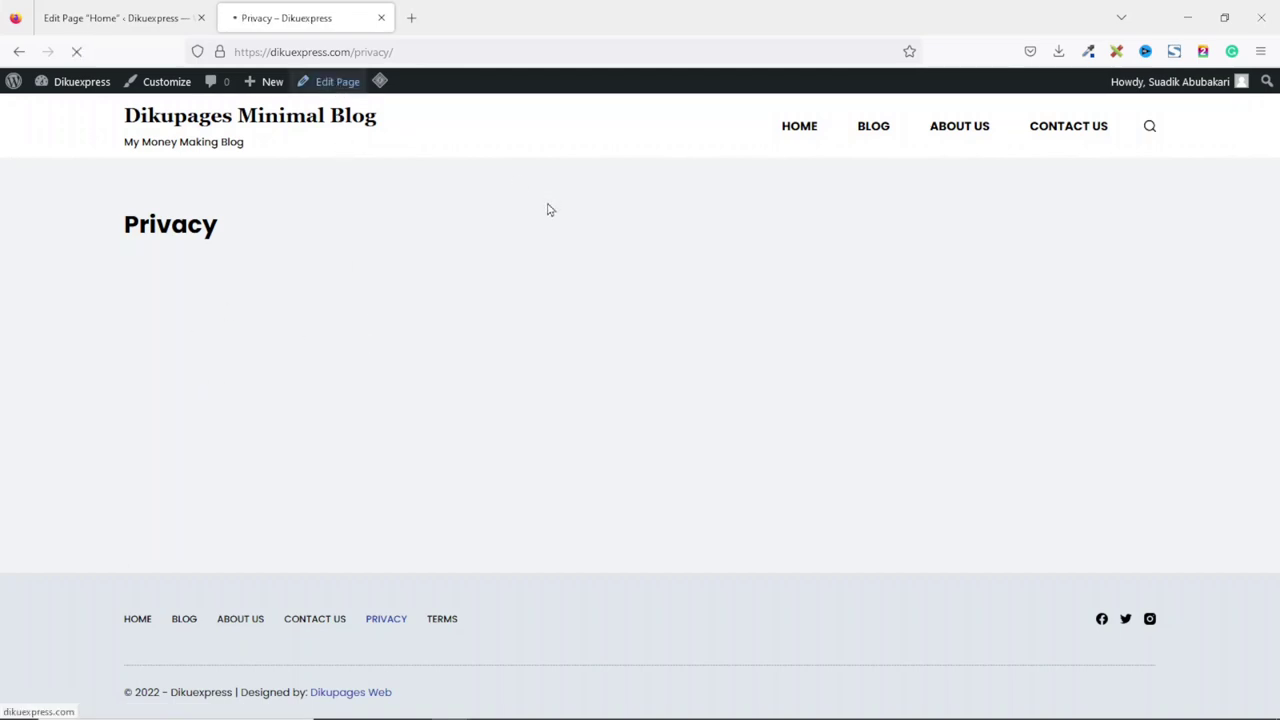
pyautogui.click(110, 320)
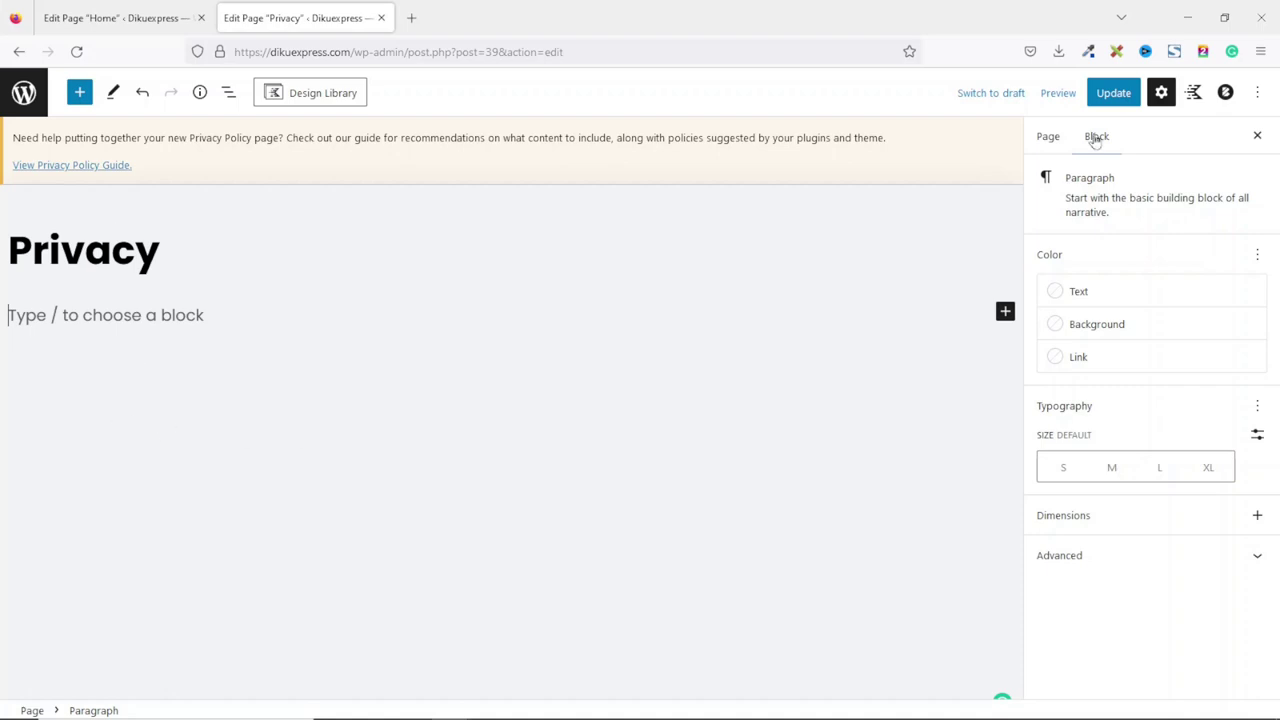
pyautogui.click(1108, 96)
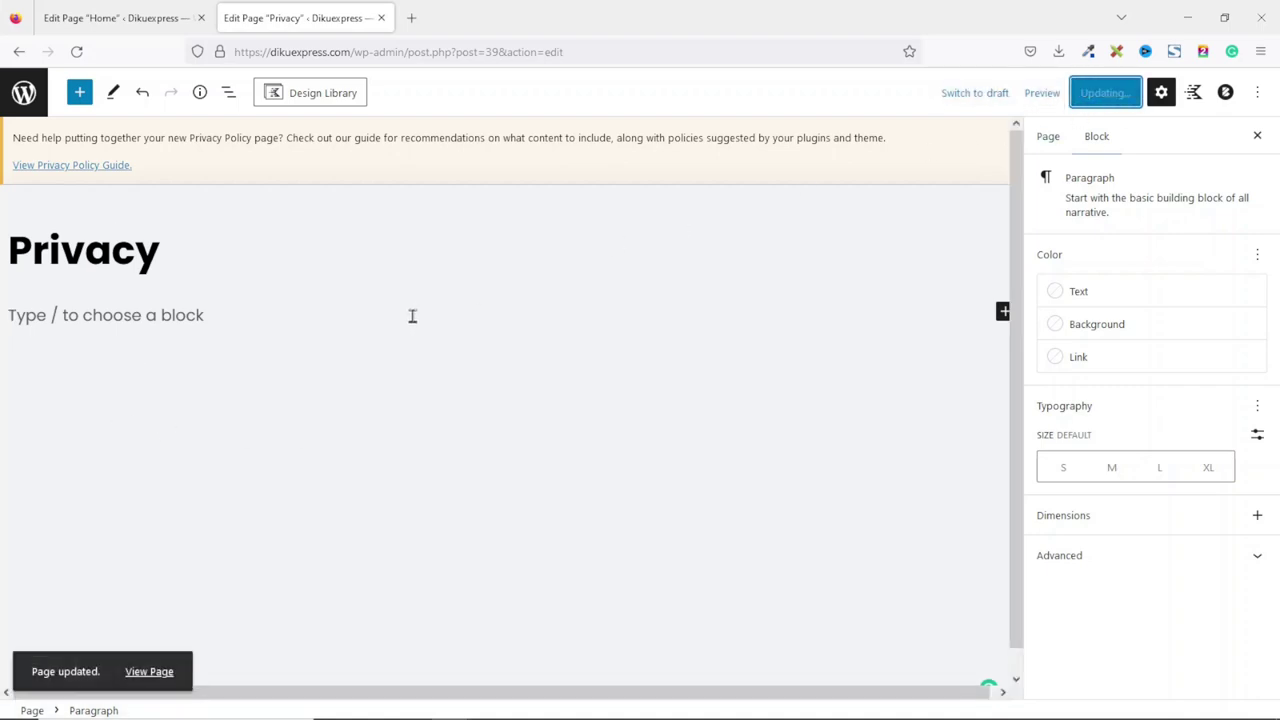
pyautogui.click(145, 677)
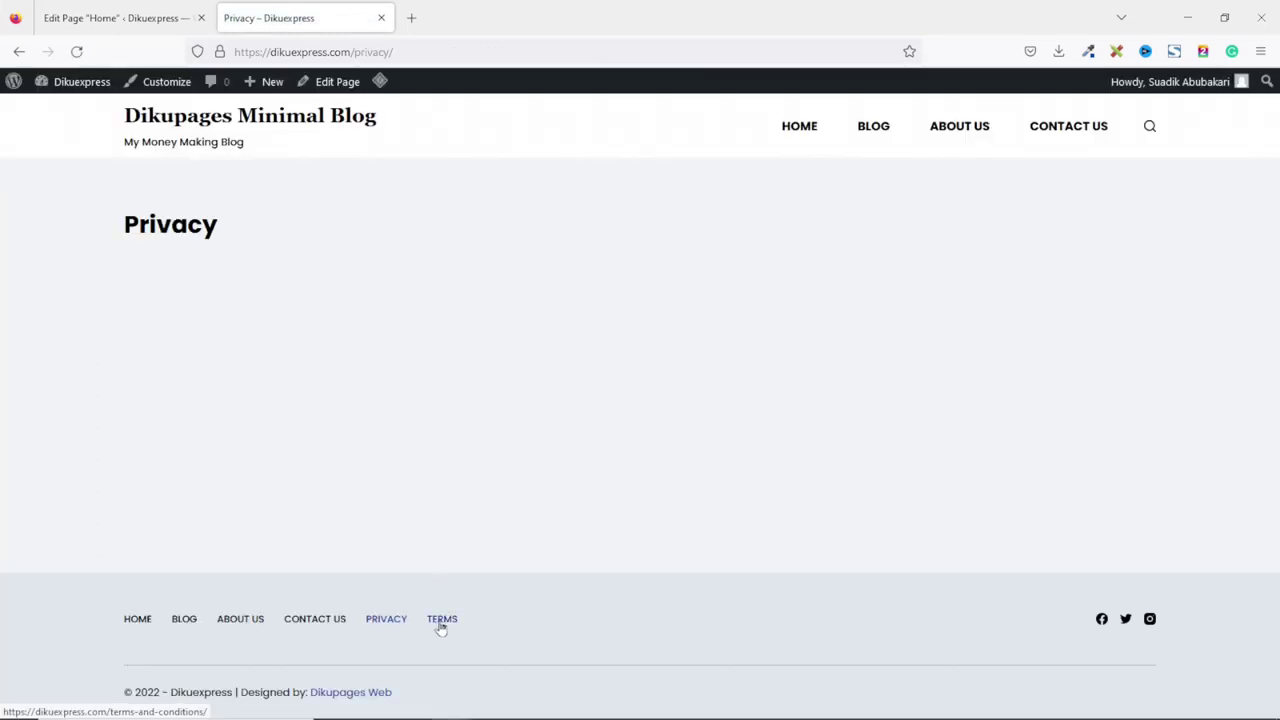
# Check the Terms page and home page, then return to the admin Pages list.
pyautogui.click(441, 627)
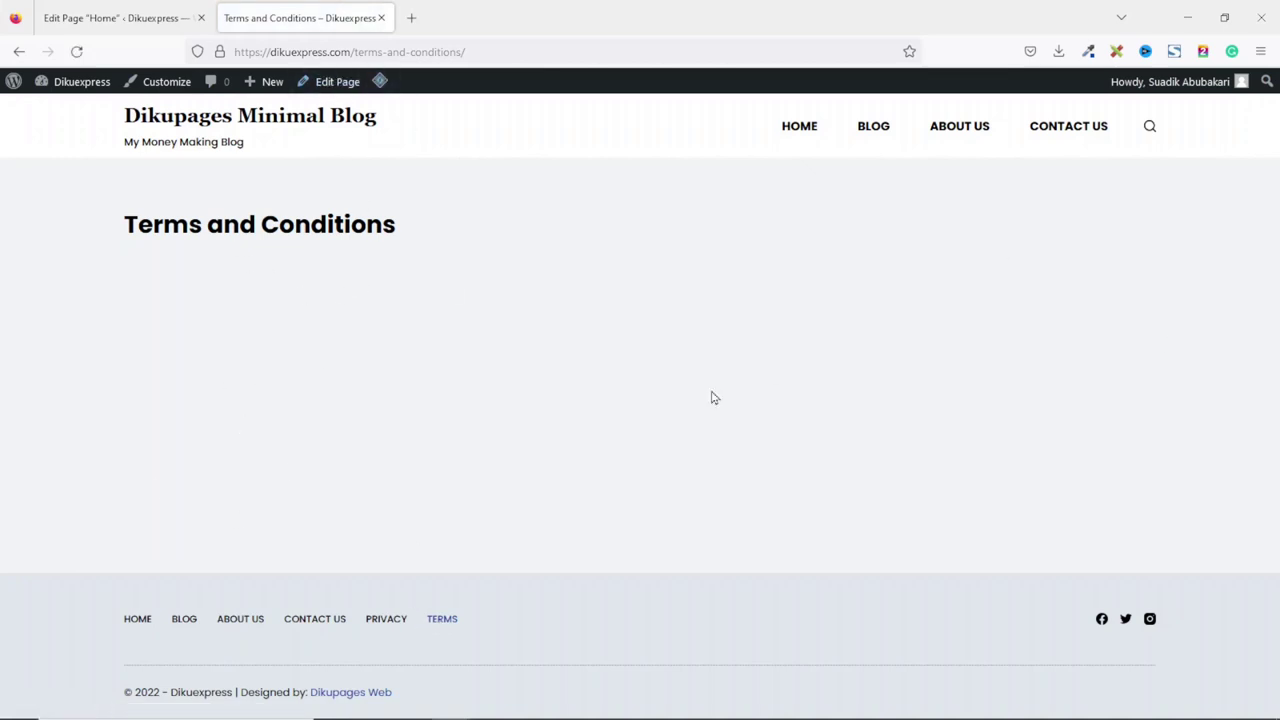
pyautogui.click(292, 118)
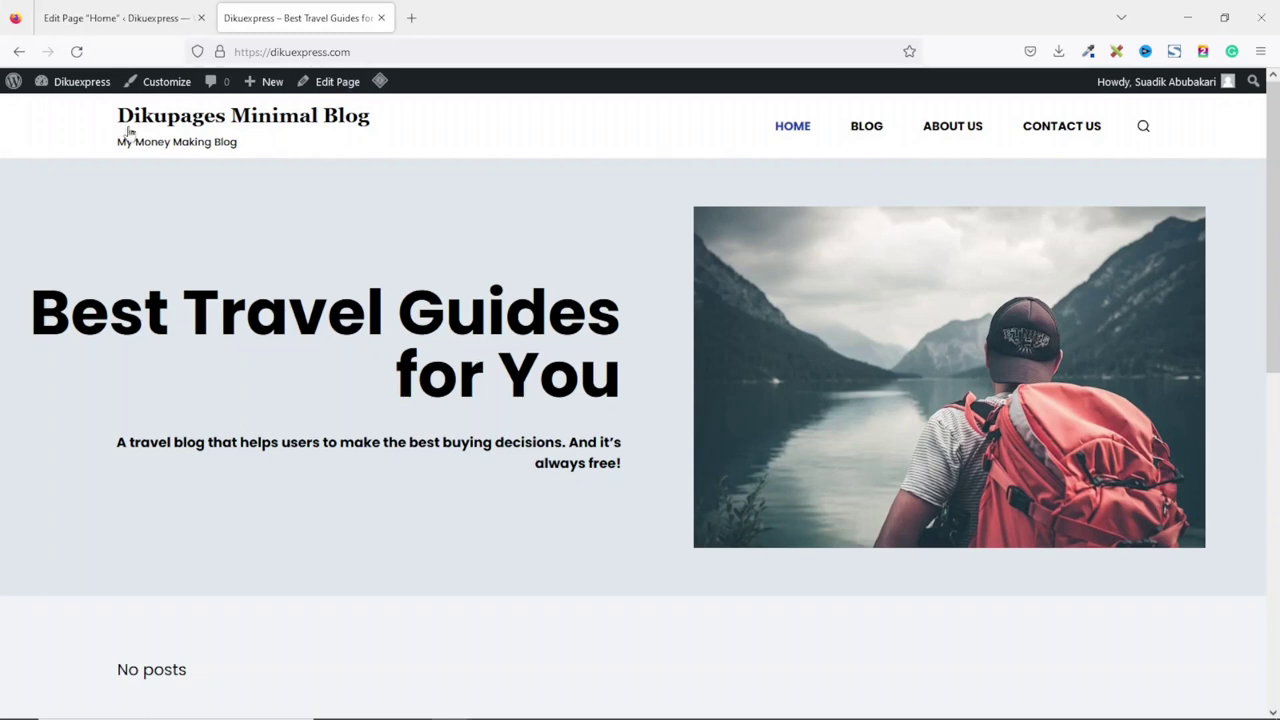
pyautogui.click(105, 18)
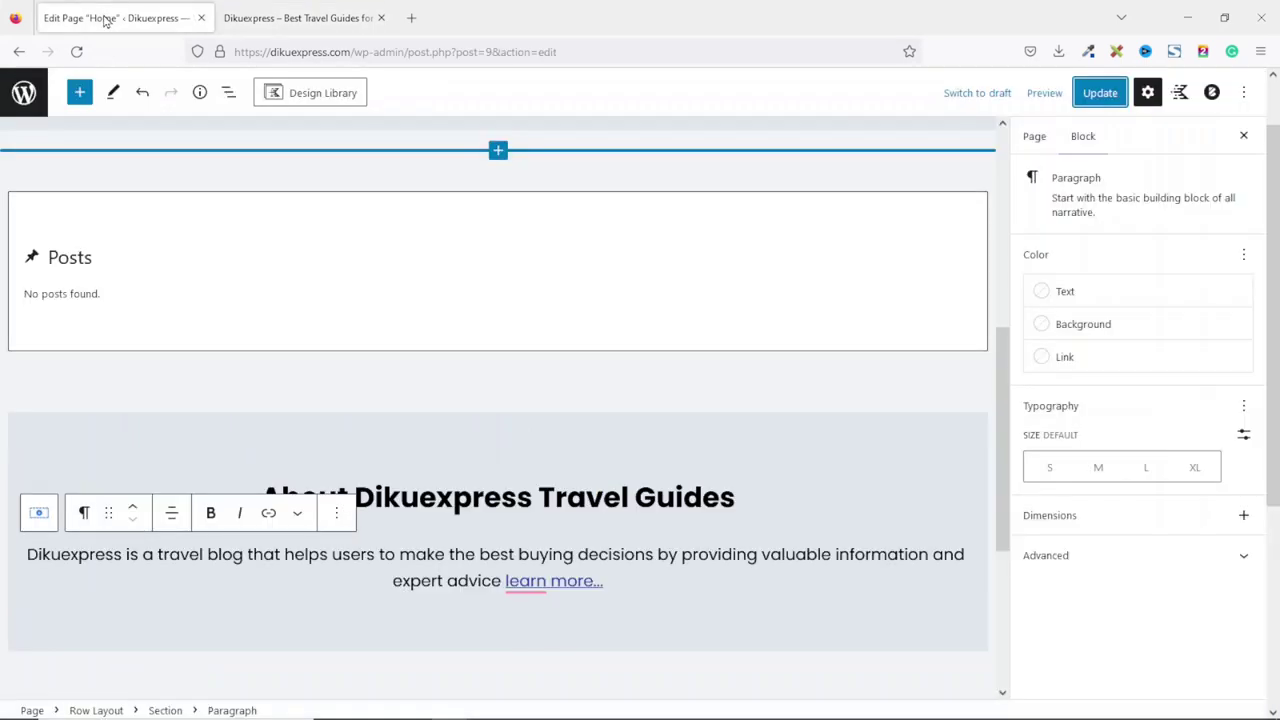
pyautogui.click(22, 97)
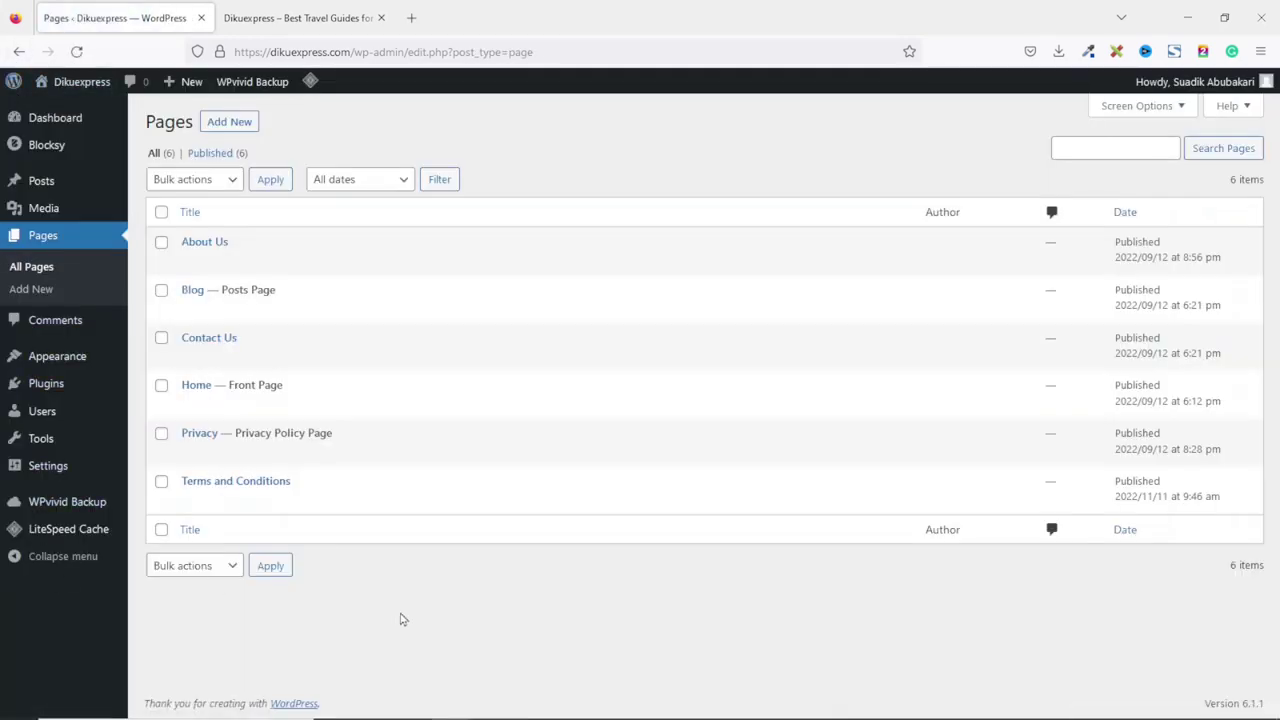
pyautogui.moveTo(40, 185)
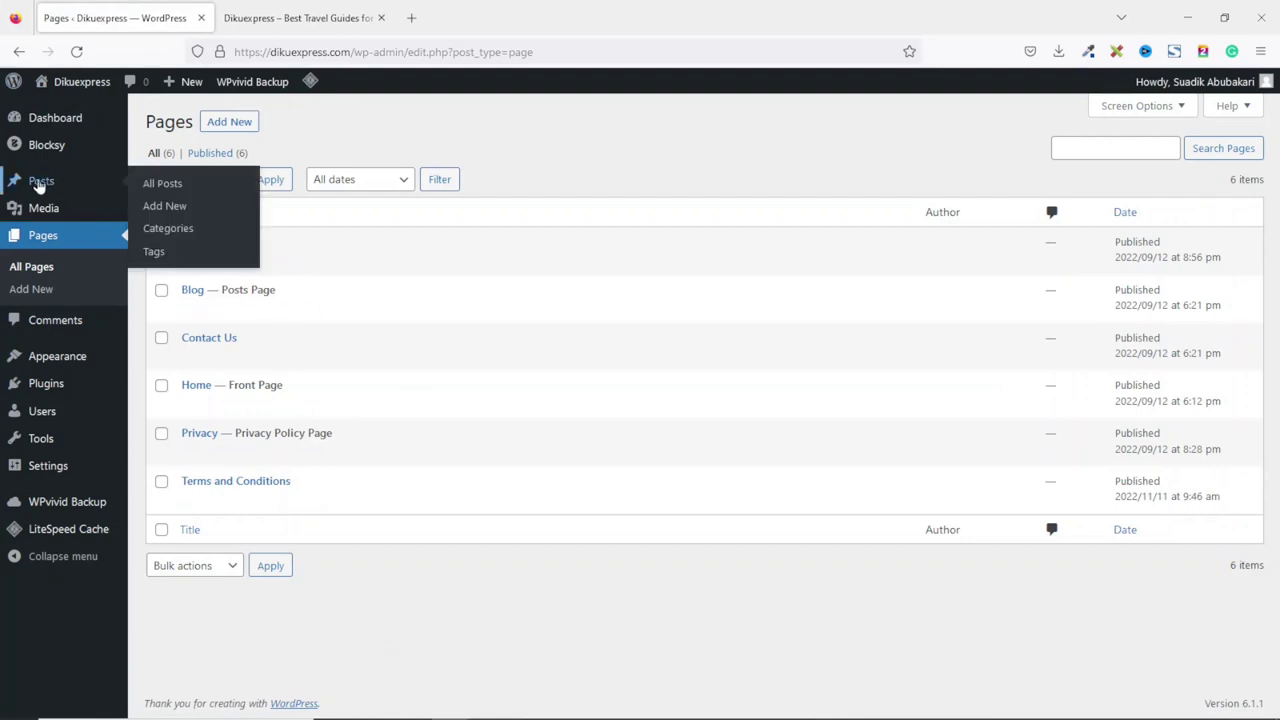
# Rename the Uncategorized category to Buyers Guides and clear its slug.
pyautogui.click(183, 238)
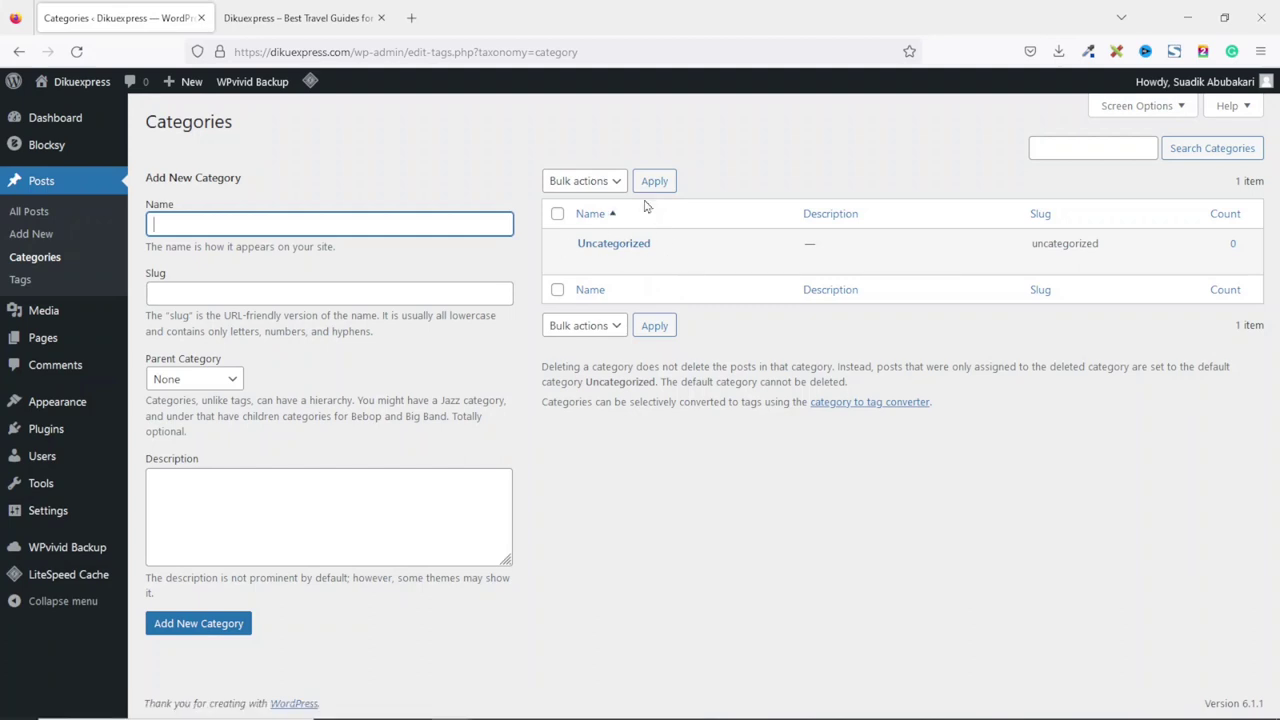
pyautogui.click(626, 264)
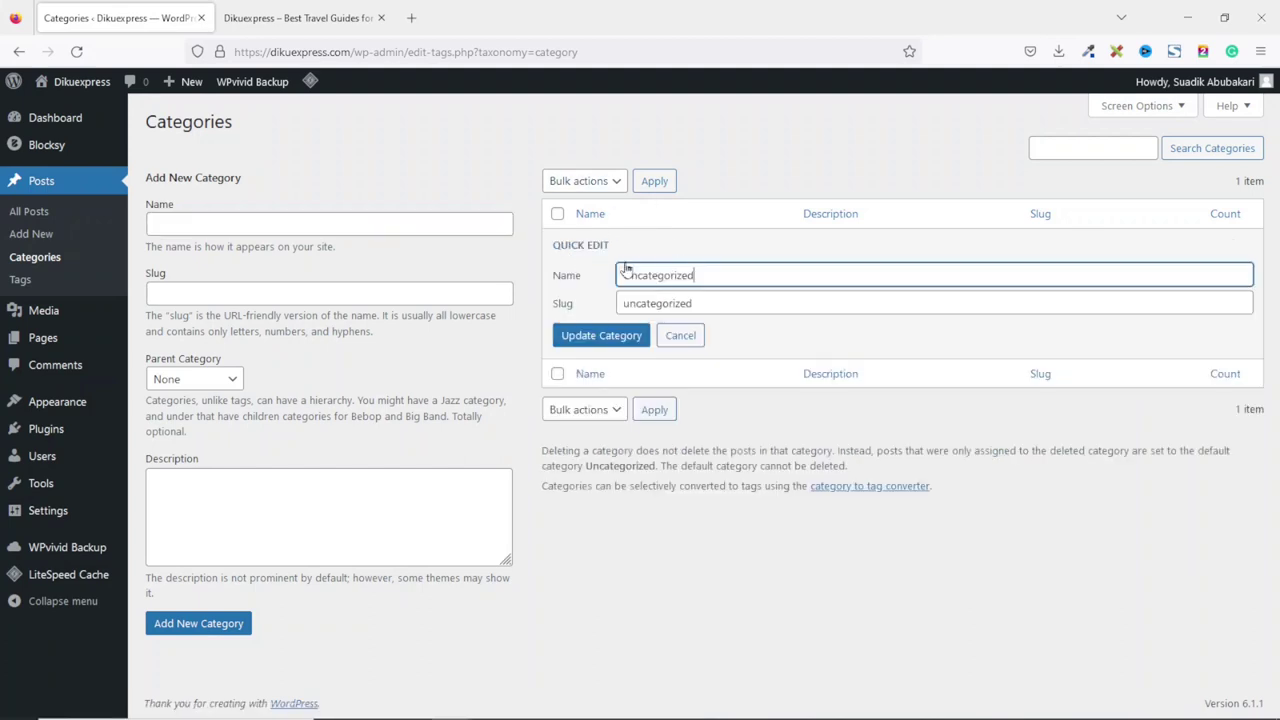
pyautogui.doubleClick(651, 274)
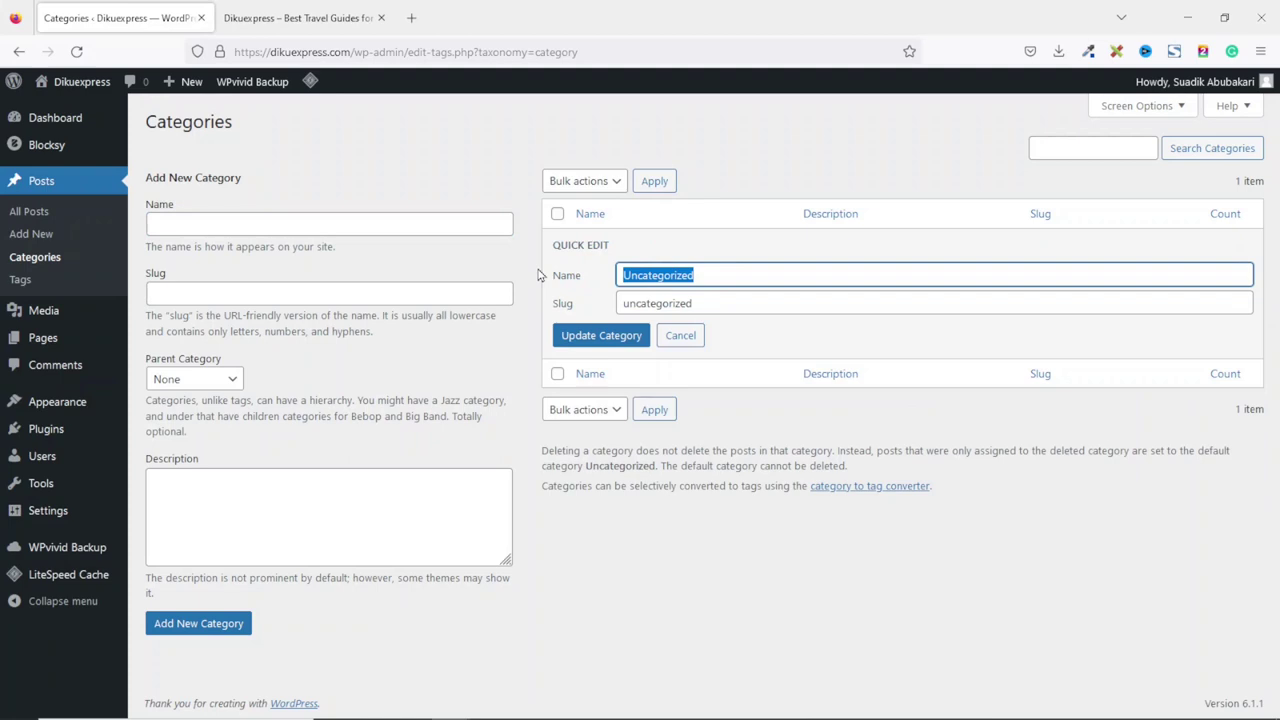
pyautogui.press('BackSpace')
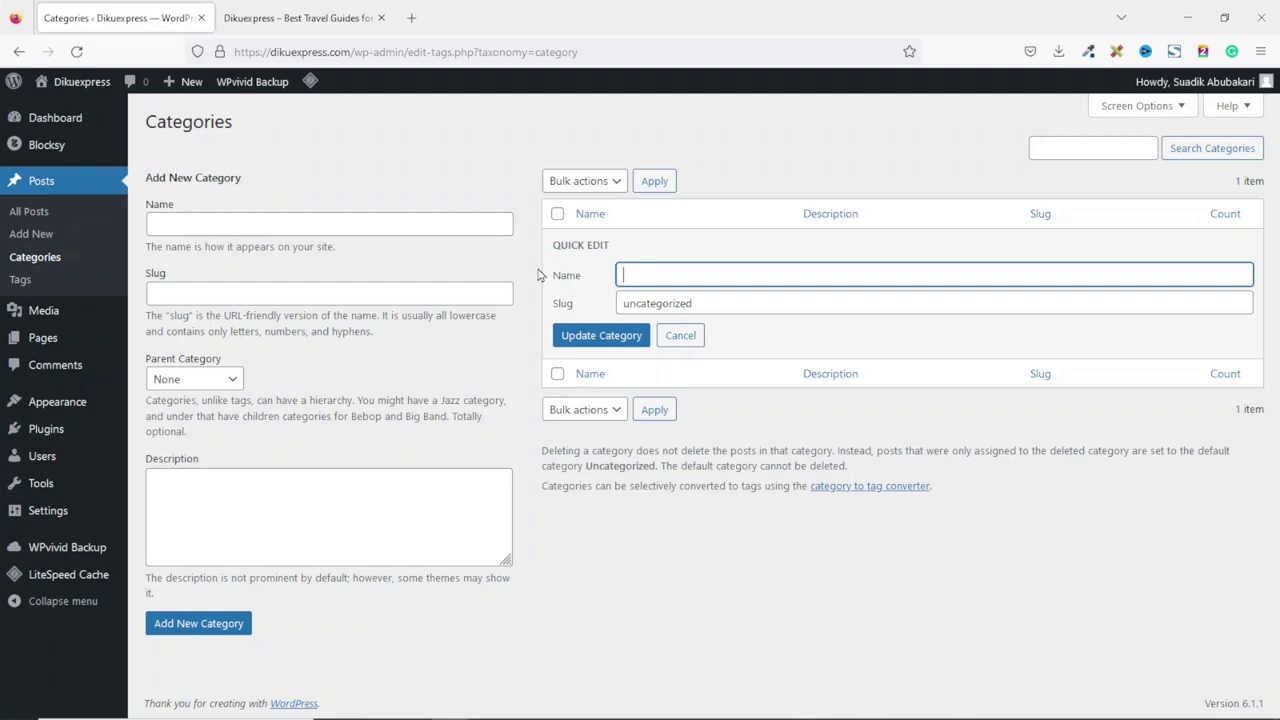
pyautogui.write('Buyers Gudies')
pyautogui.moveTo(694, 303); pyautogui.dragTo(480, 314)
pyautogui.press('BackSpace')
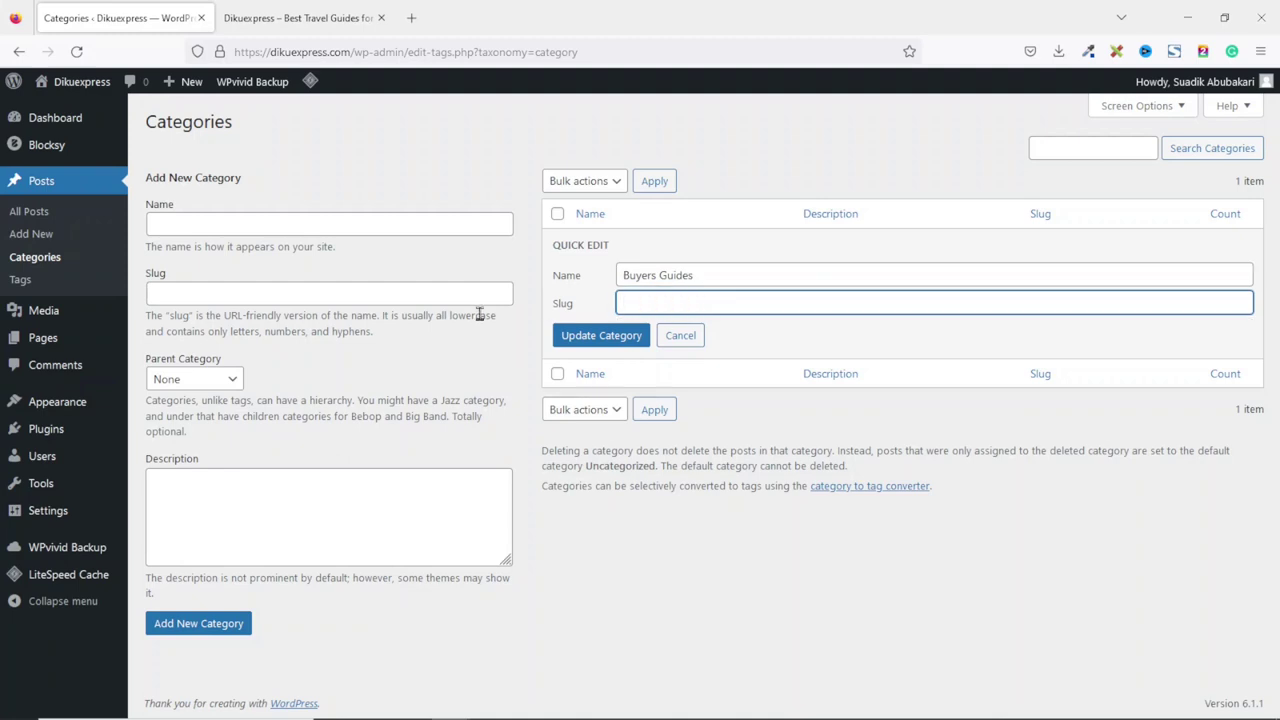
pyautogui.click(598, 340)
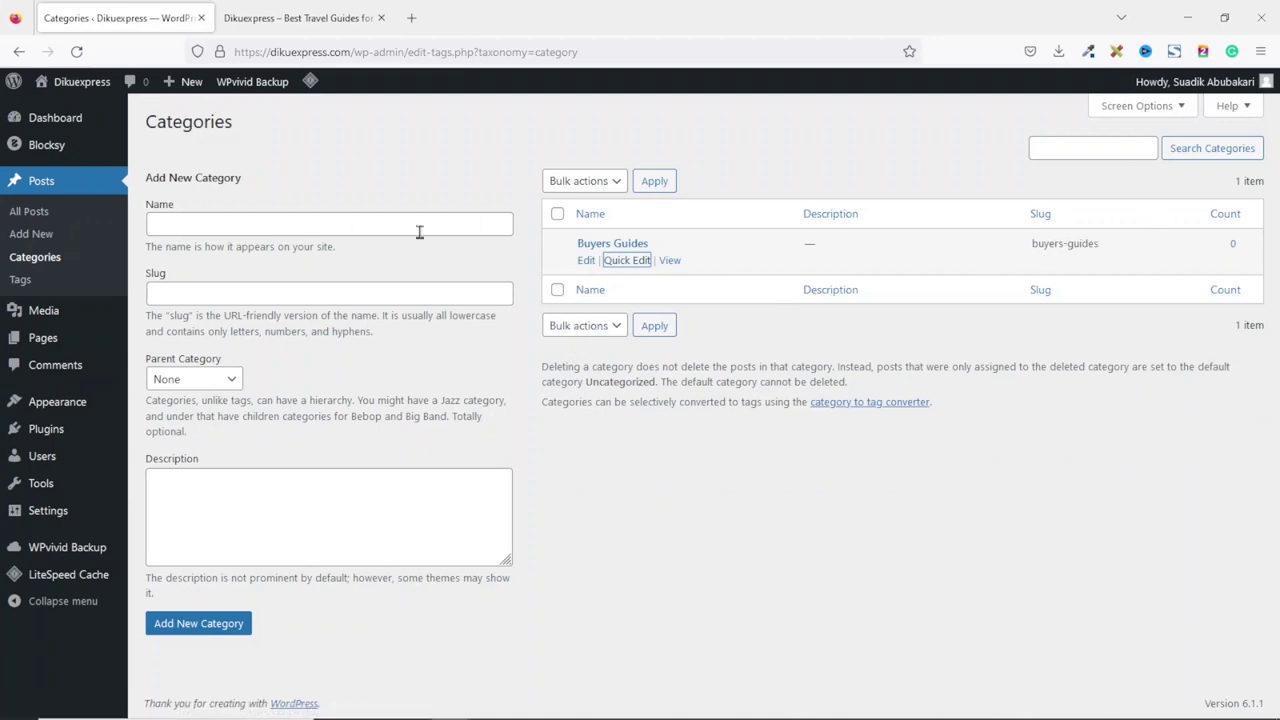
# Add a new post category named Beginners Guides.
pyautogui.click(187, 221)
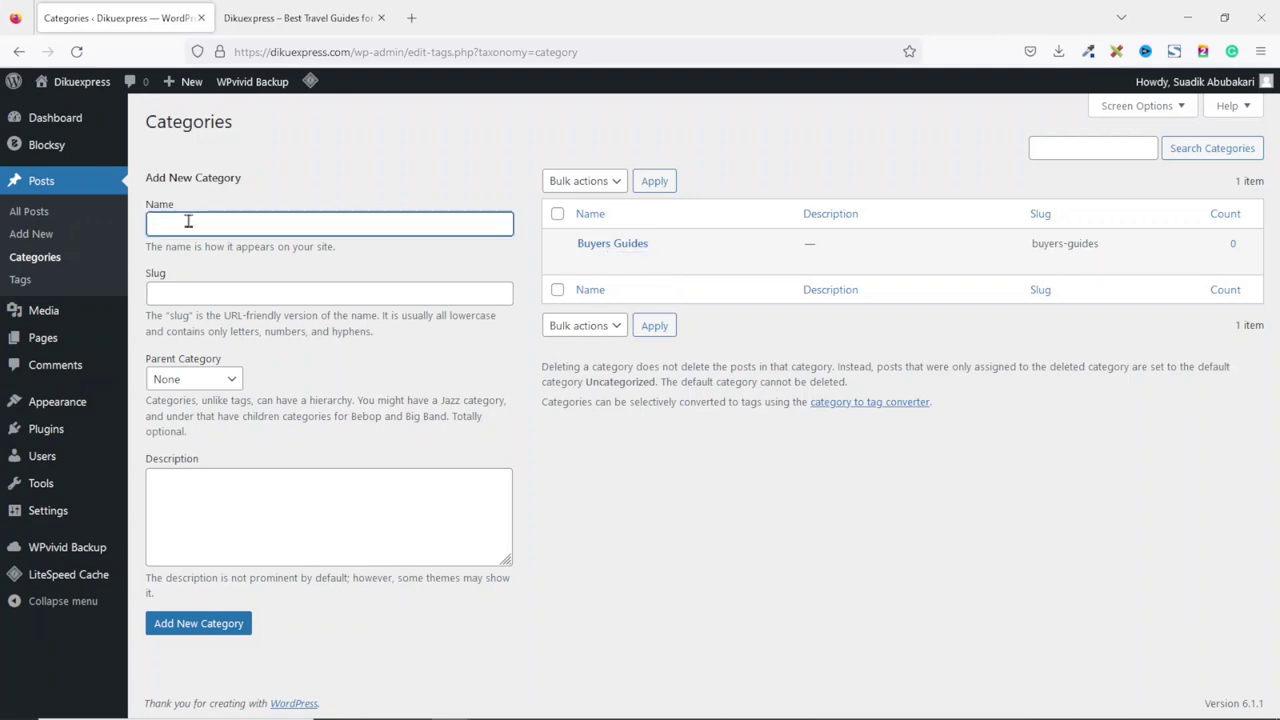
pyautogui.write('Beginners Guides')
pyautogui.click(208, 630)
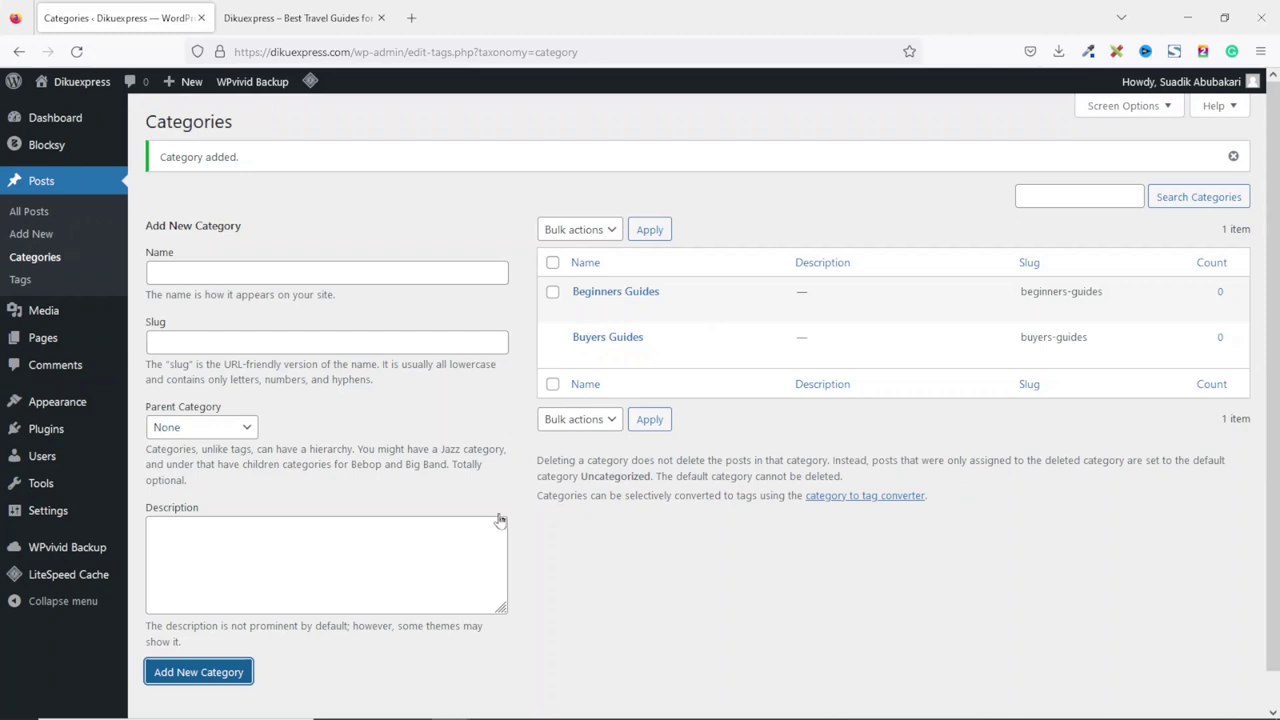
# Open the Customizer's header logo and site title settings from the live homepage.
pyautogui.click(297, 22)
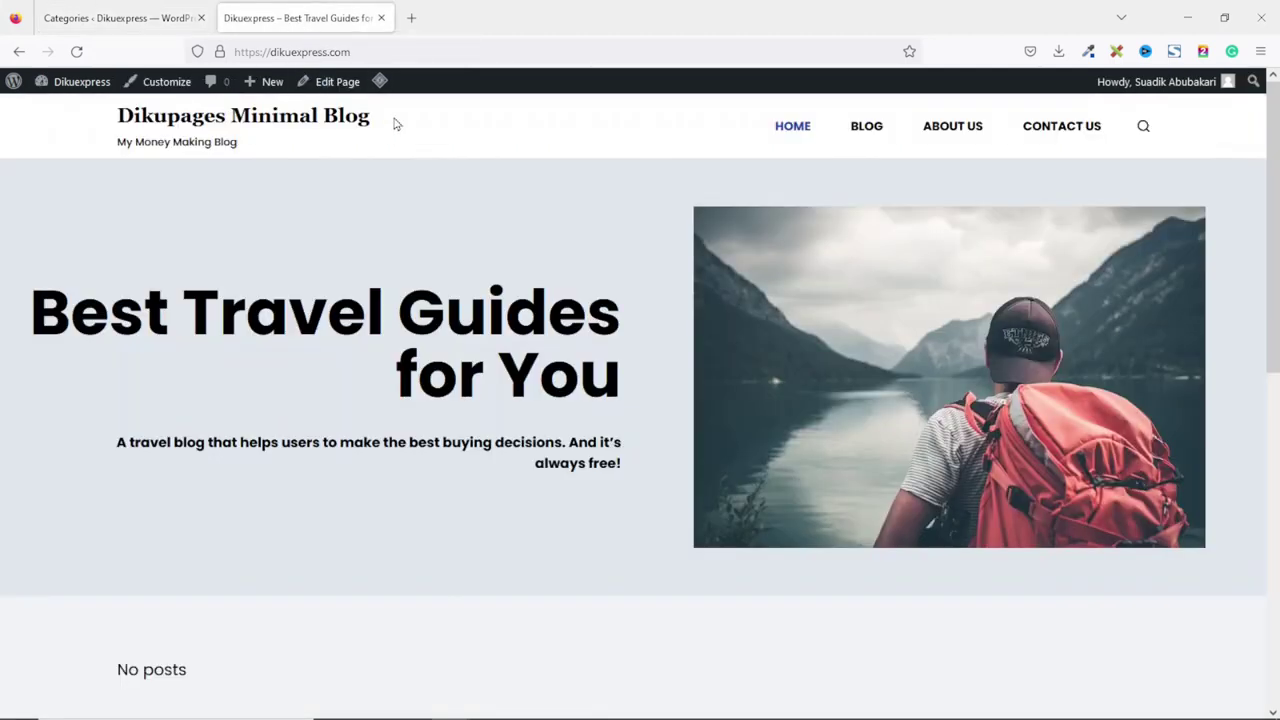
pyautogui.moveTo(395, 122); pyautogui.dragTo(118, 128)
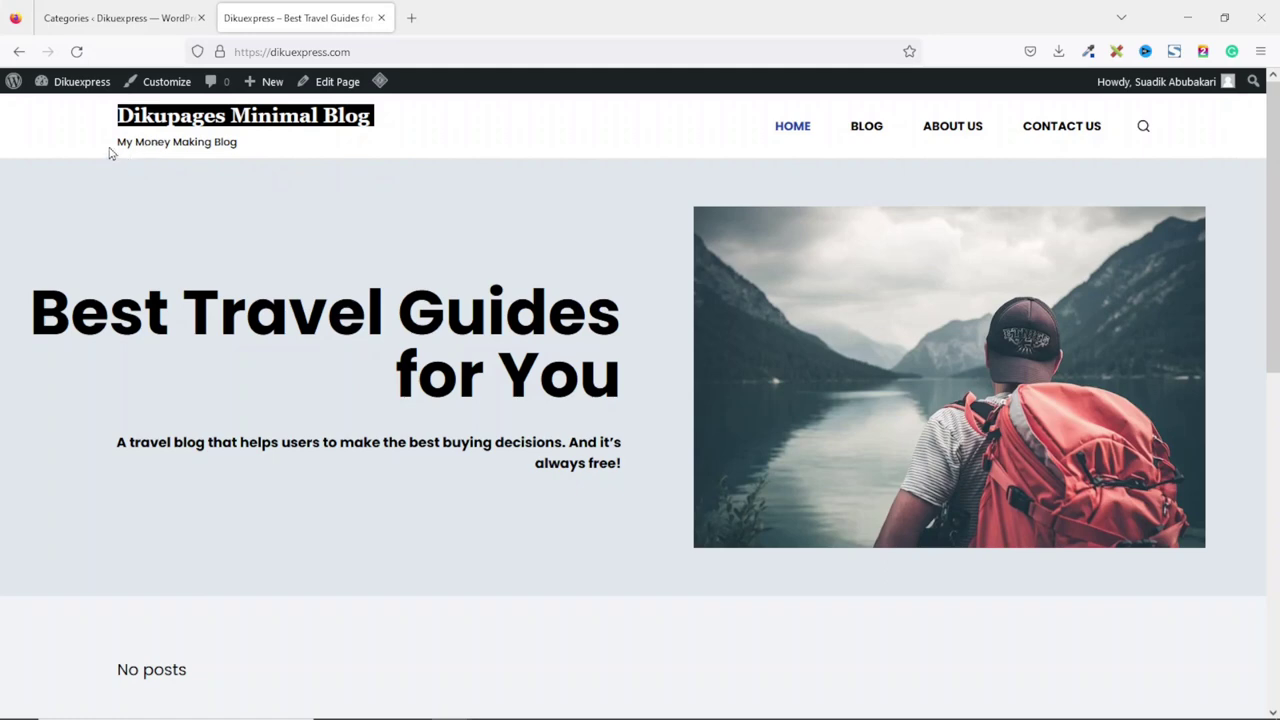
pyautogui.moveTo(116, 148); pyautogui.dragTo(326, 157)
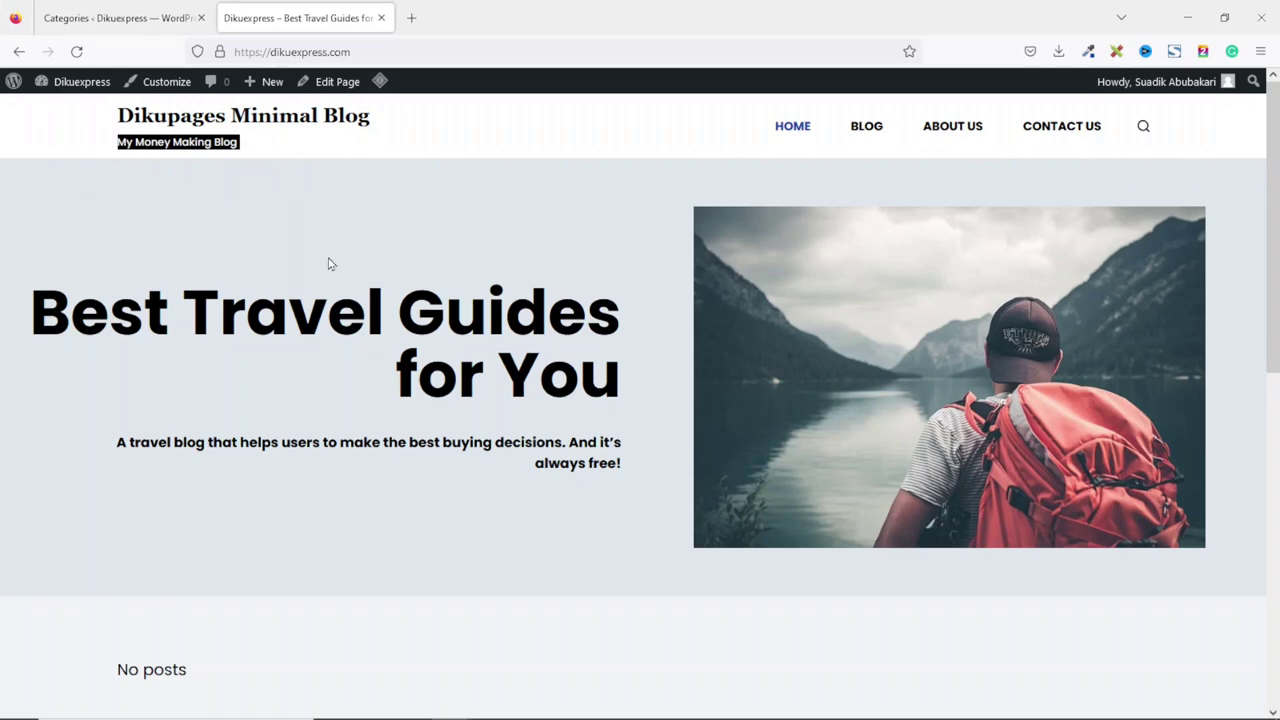
pyautogui.click(161, 81)
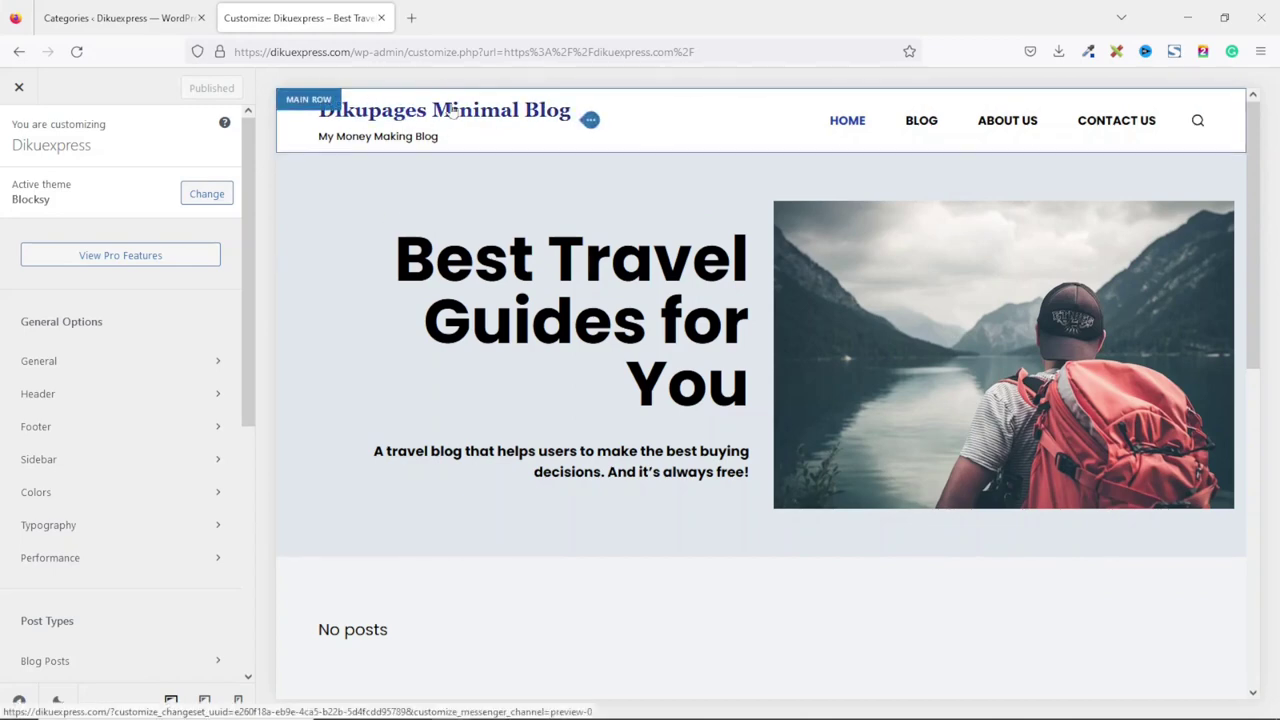
pyautogui.click(590, 120)
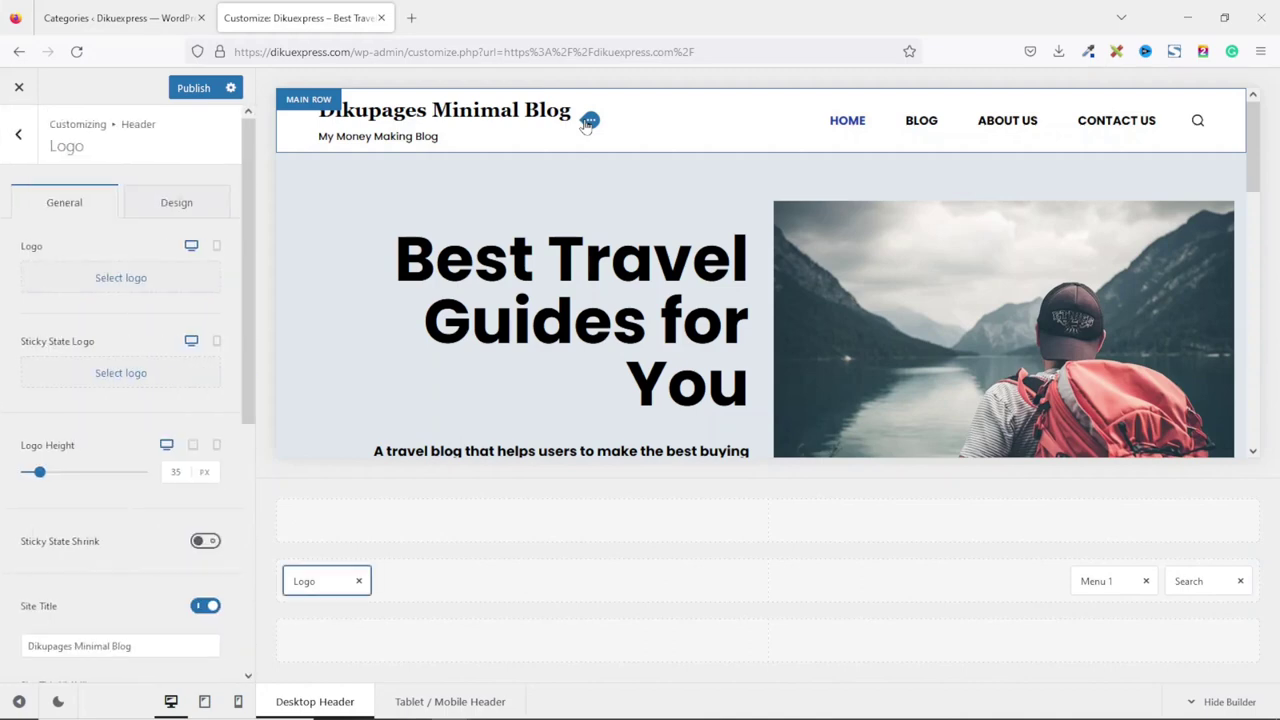
# Change the Site Title to Dikuexpress.
pyautogui.scroll(-3, 125, 580)
pyautogui.scroll(-1, 125, 580)
pyautogui.moveTo(158, 401); pyautogui.dragTo(10, 399)
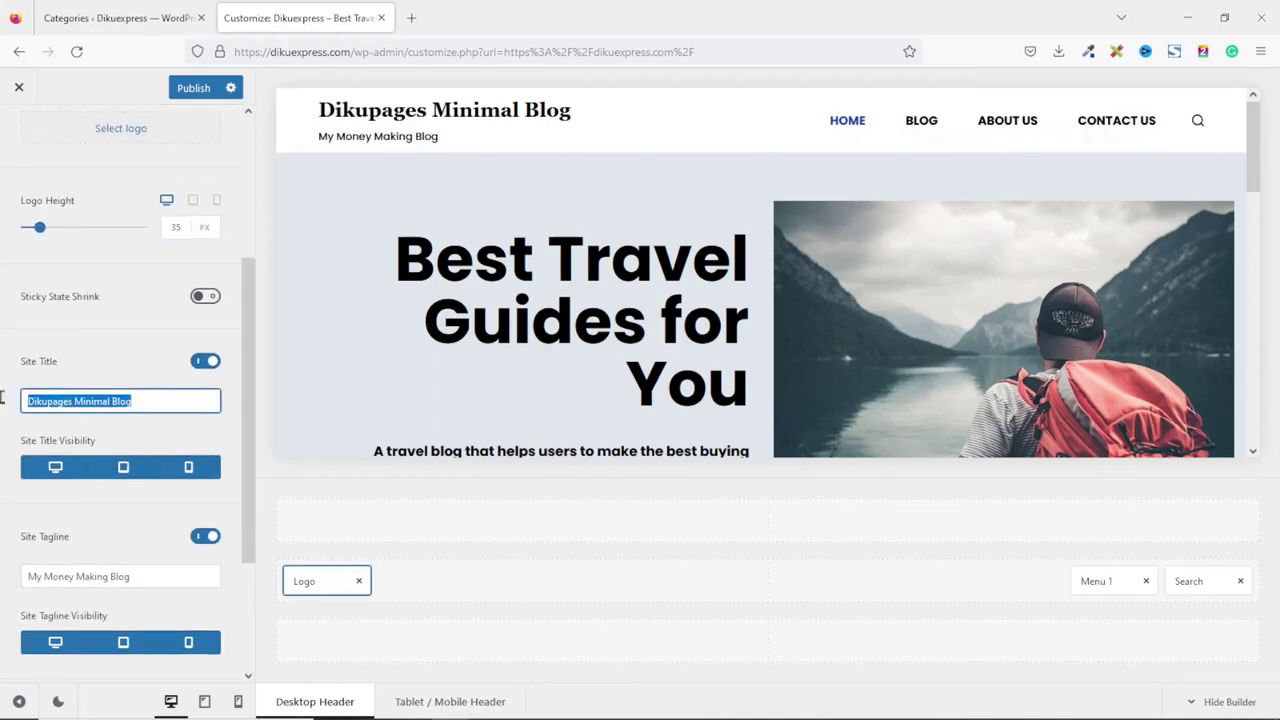
pyautogui.press('BackSpace')
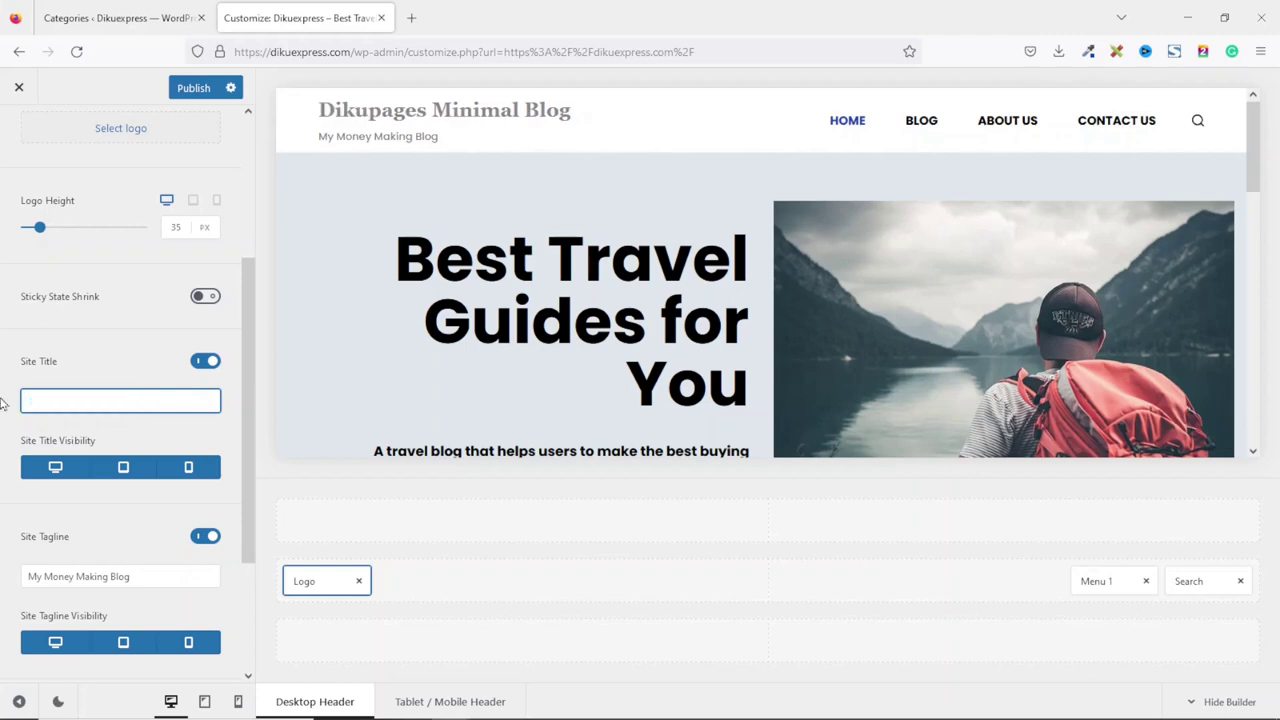
pyautogui.write('Dikuexpress')
# Replace the tagline with The Best Travel Guide for You, keeping it displayed.
pyautogui.moveTo(171, 577); pyautogui.dragTo(2, 576)
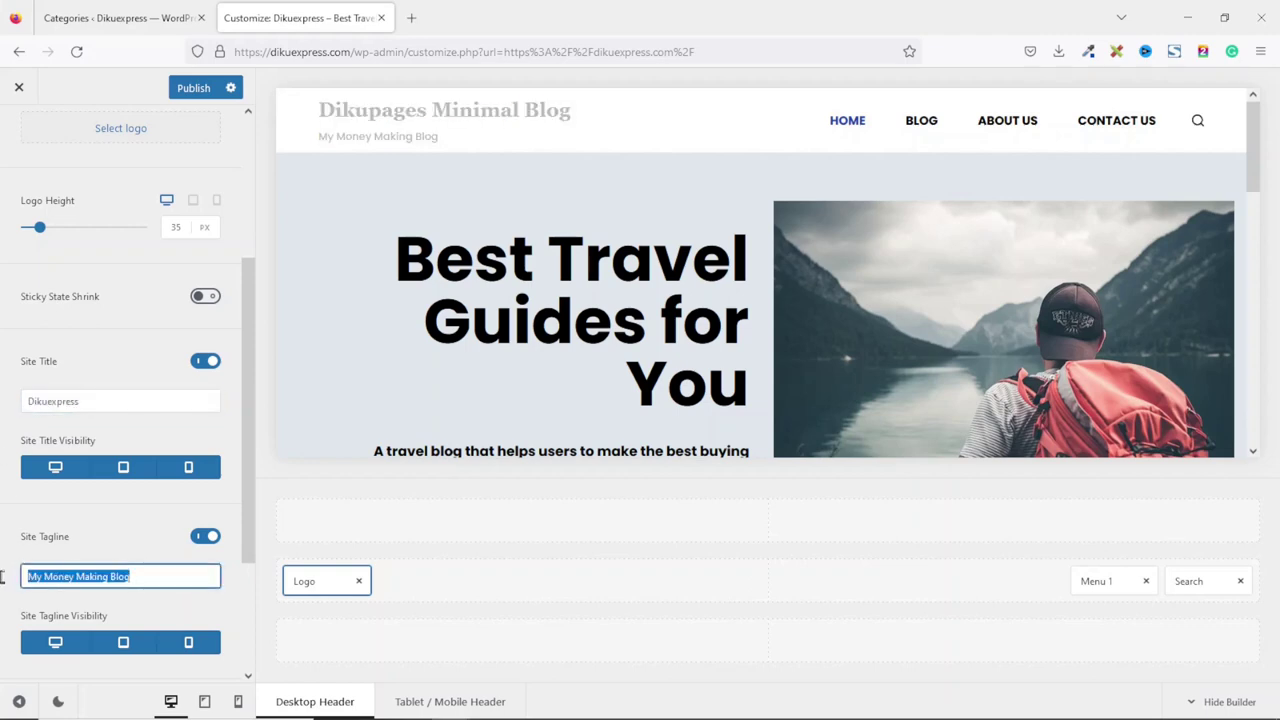
pyautogui.press('BackSpace')
pyautogui.write('The Best Travel Guide for You')
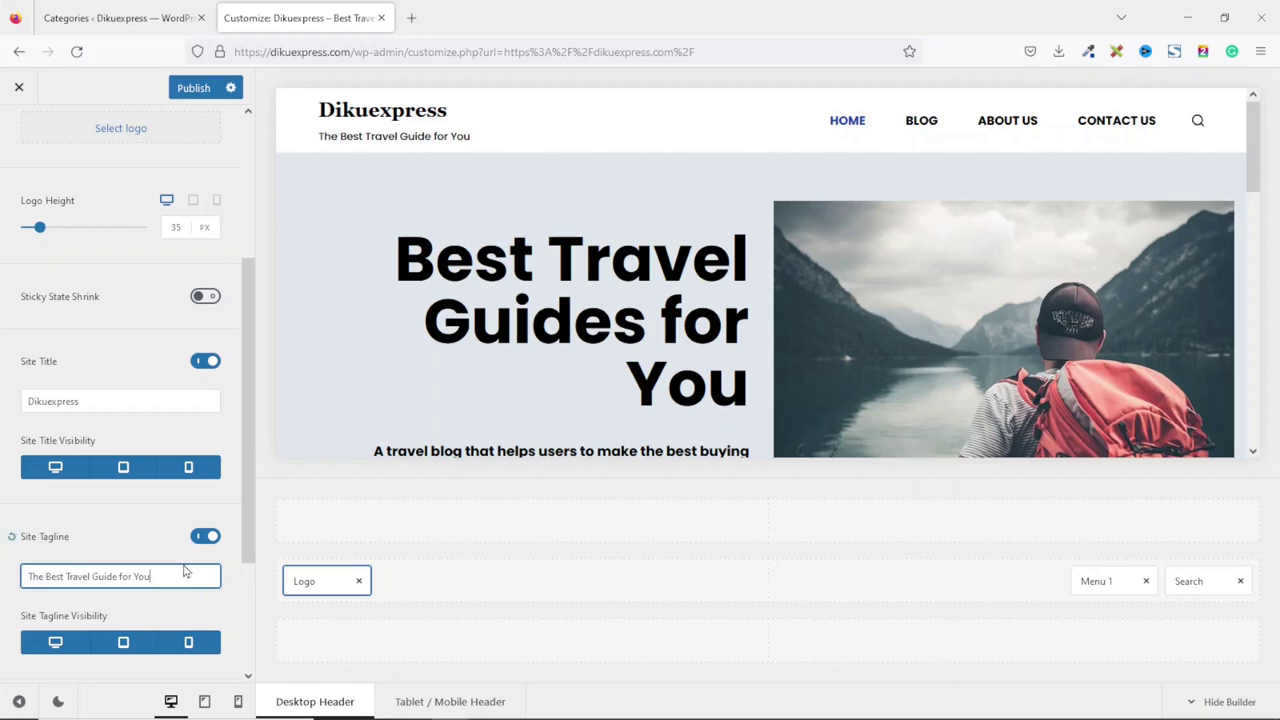
pyautogui.click(204, 537)
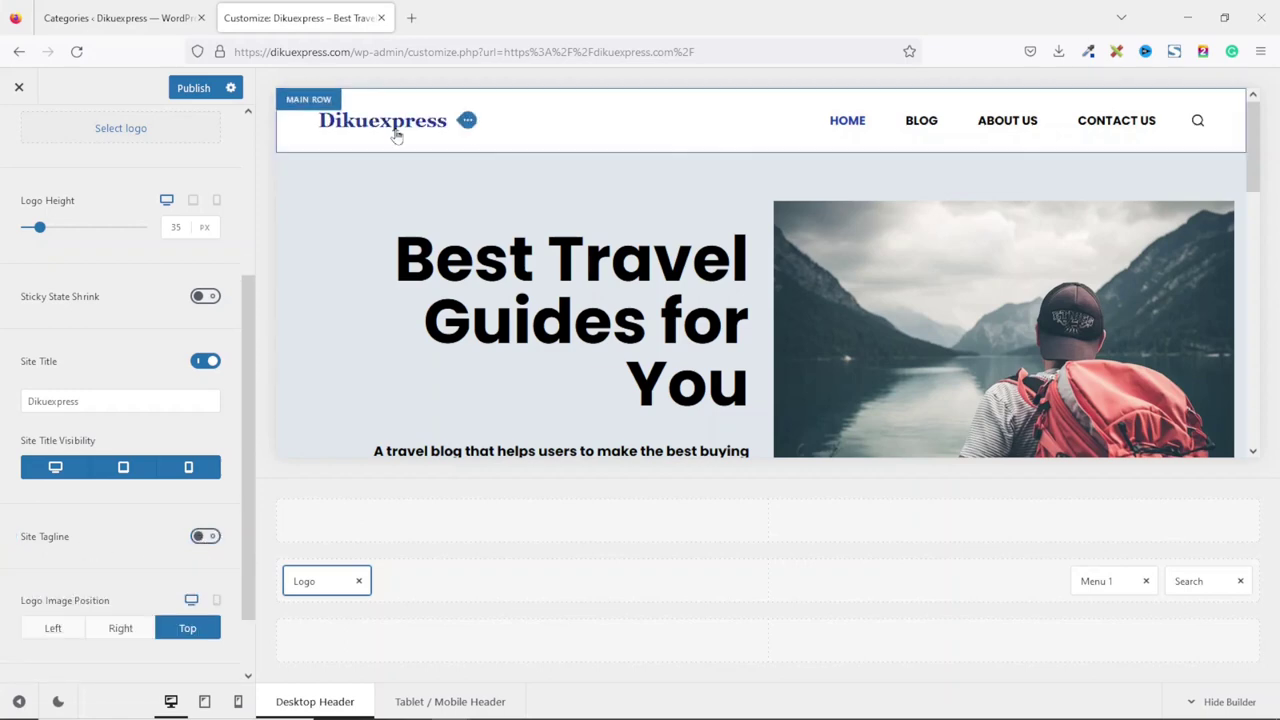
pyautogui.click(210, 537)
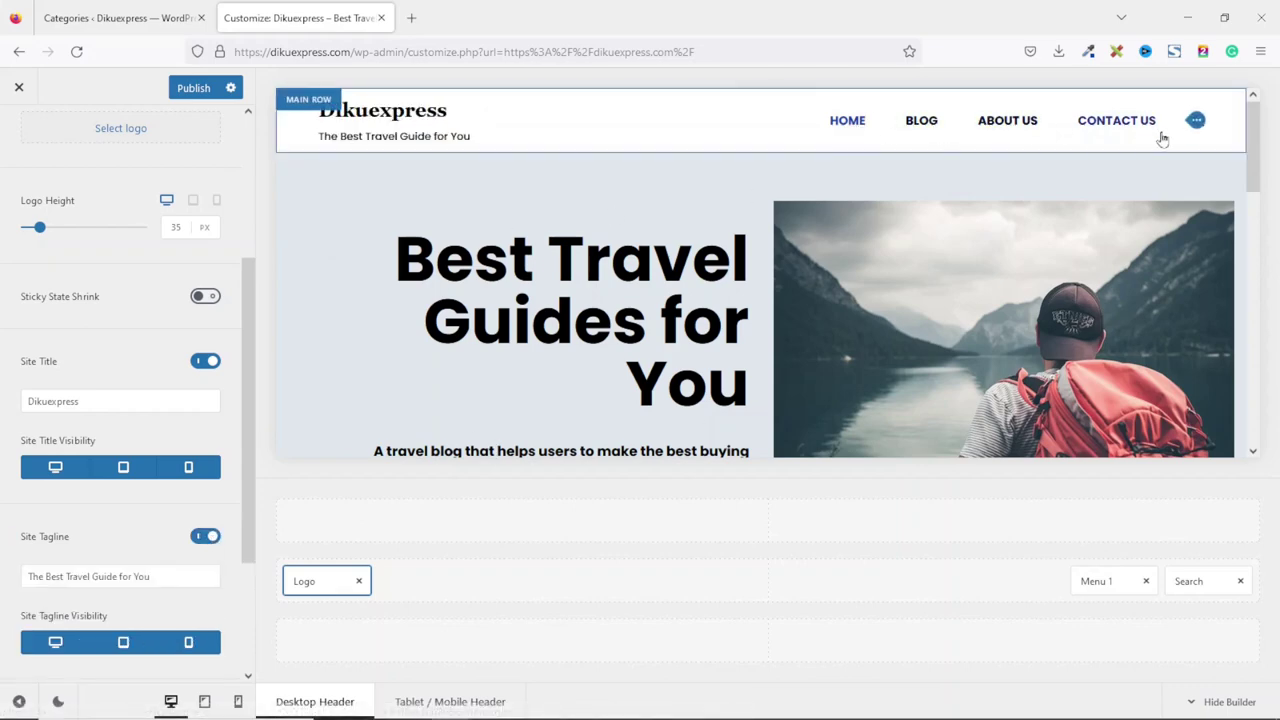
pyautogui.scroll(5, 178, 310)
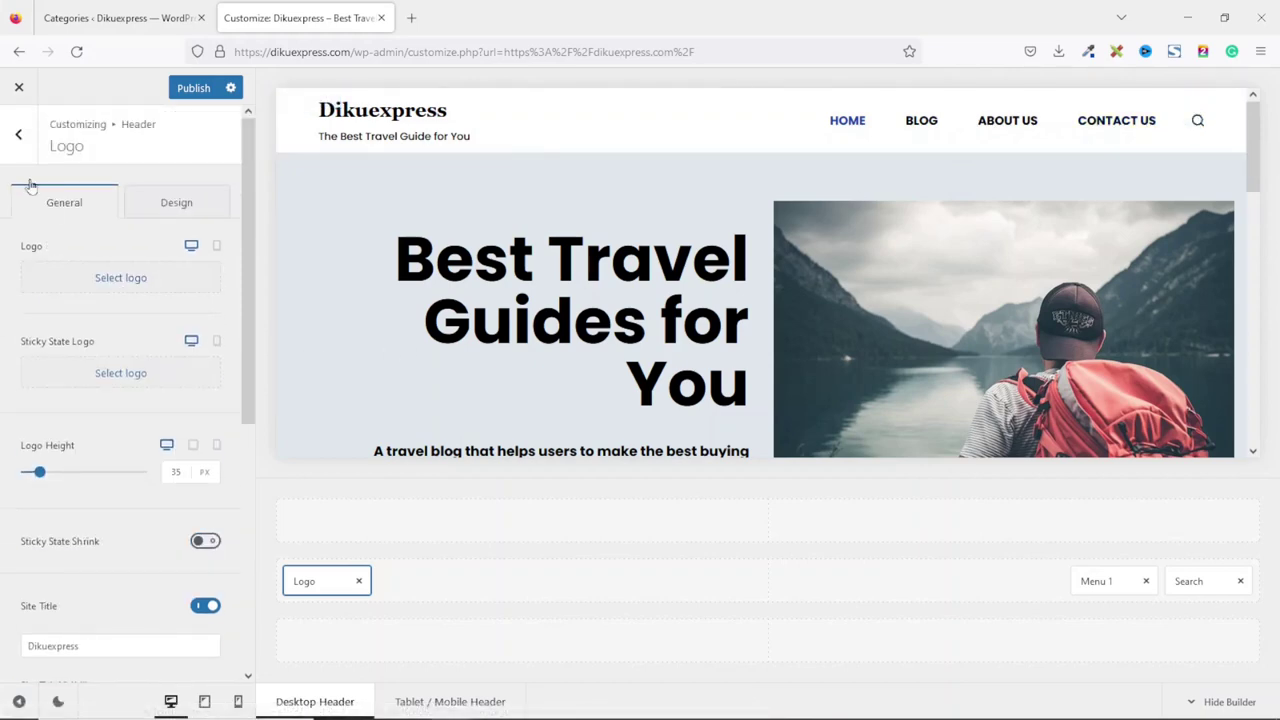
# Open the Main Menu in the Customizer and list the available post categories.
pyautogui.click(20, 136)
pyautogui.click(19, 142)
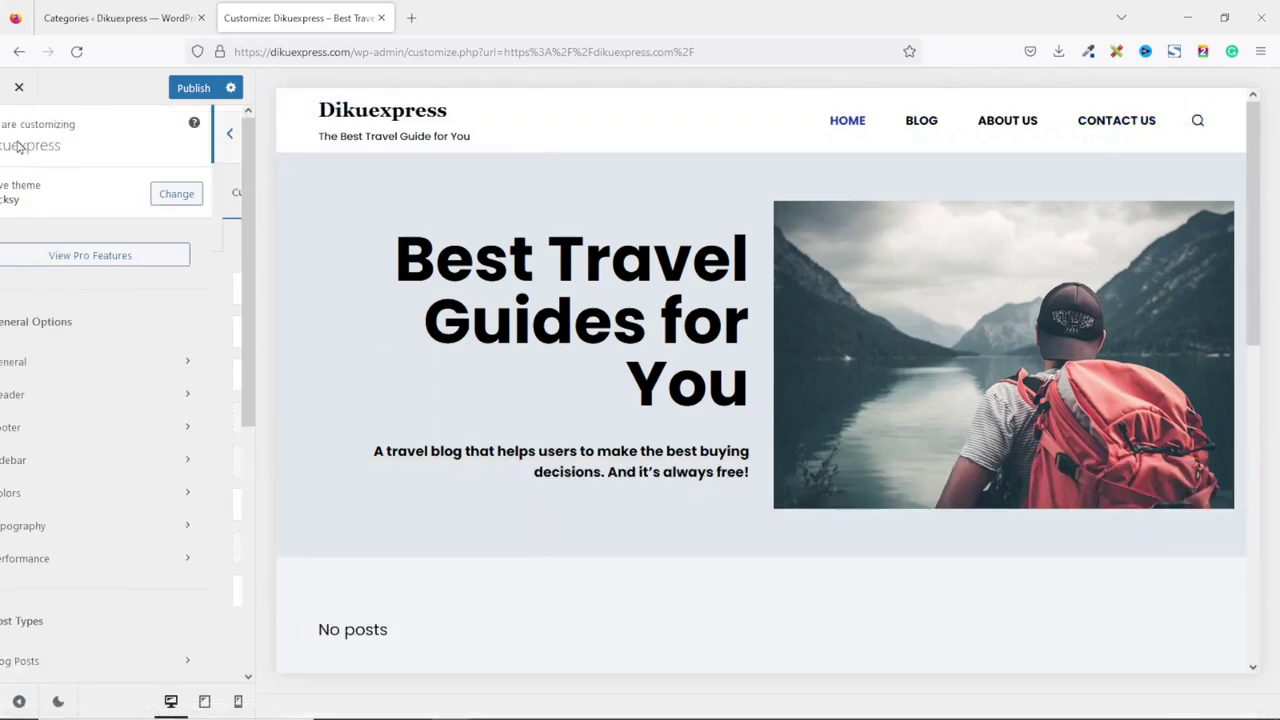
pyautogui.scroll(-5, 112, 358)
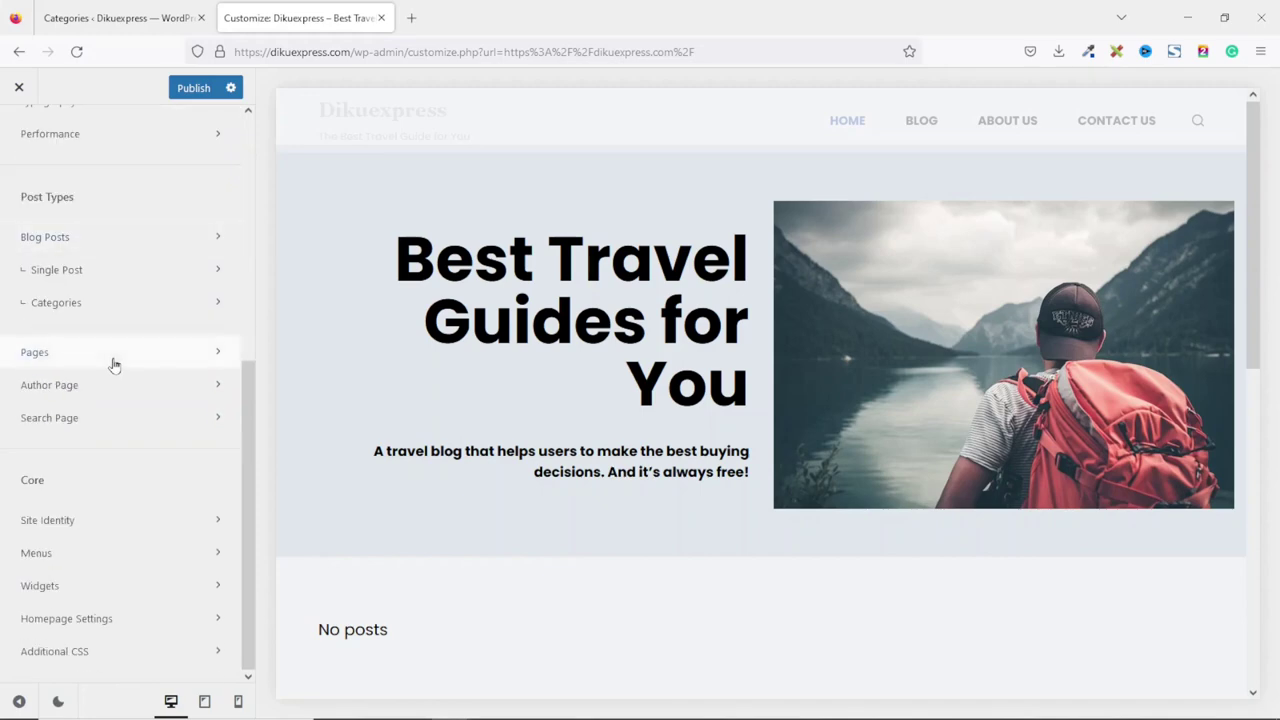
pyautogui.click(60, 555)
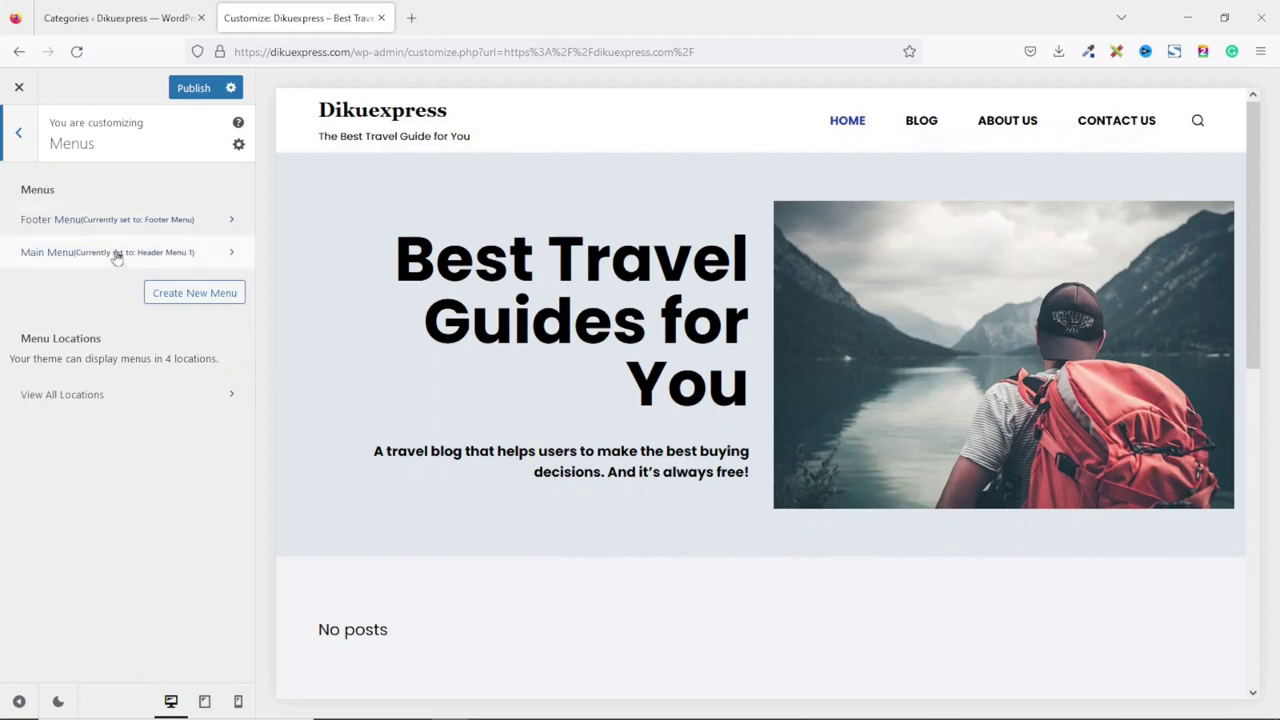
pyautogui.scroll(-10, 626, 420)
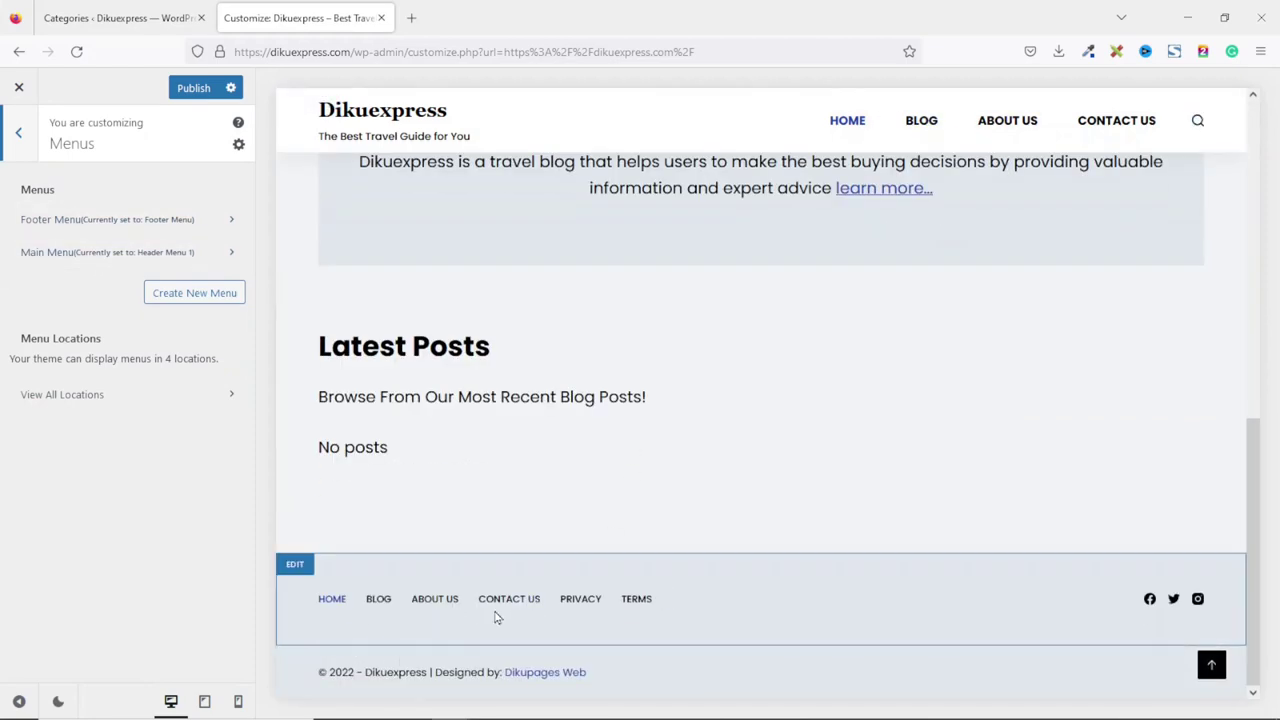
pyautogui.click(97, 263)
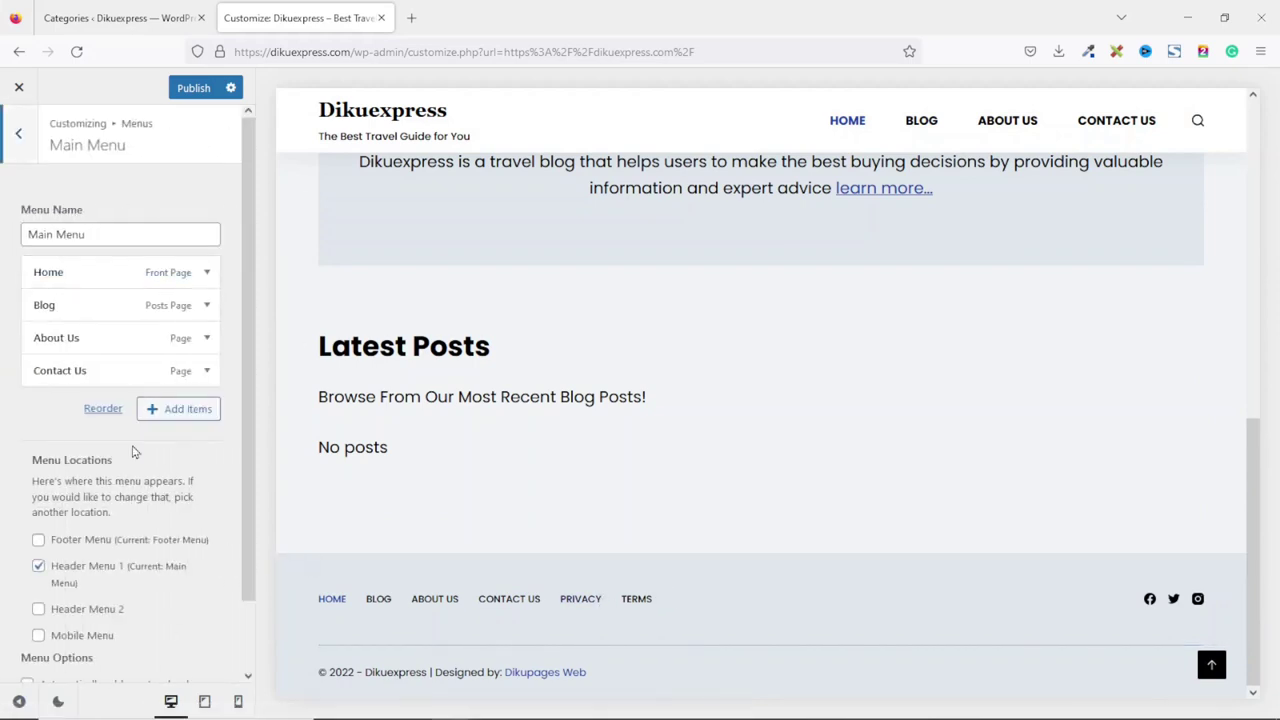
pyautogui.click(174, 410)
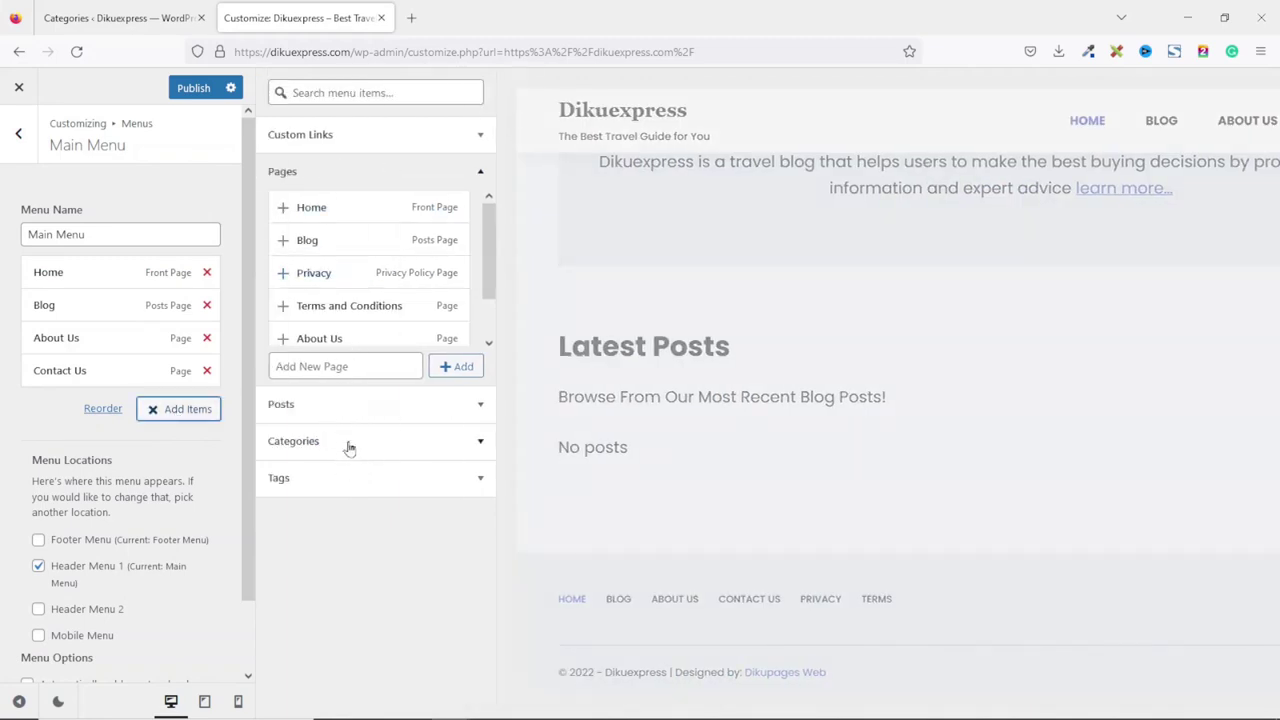
pyautogui.click(360, 449)
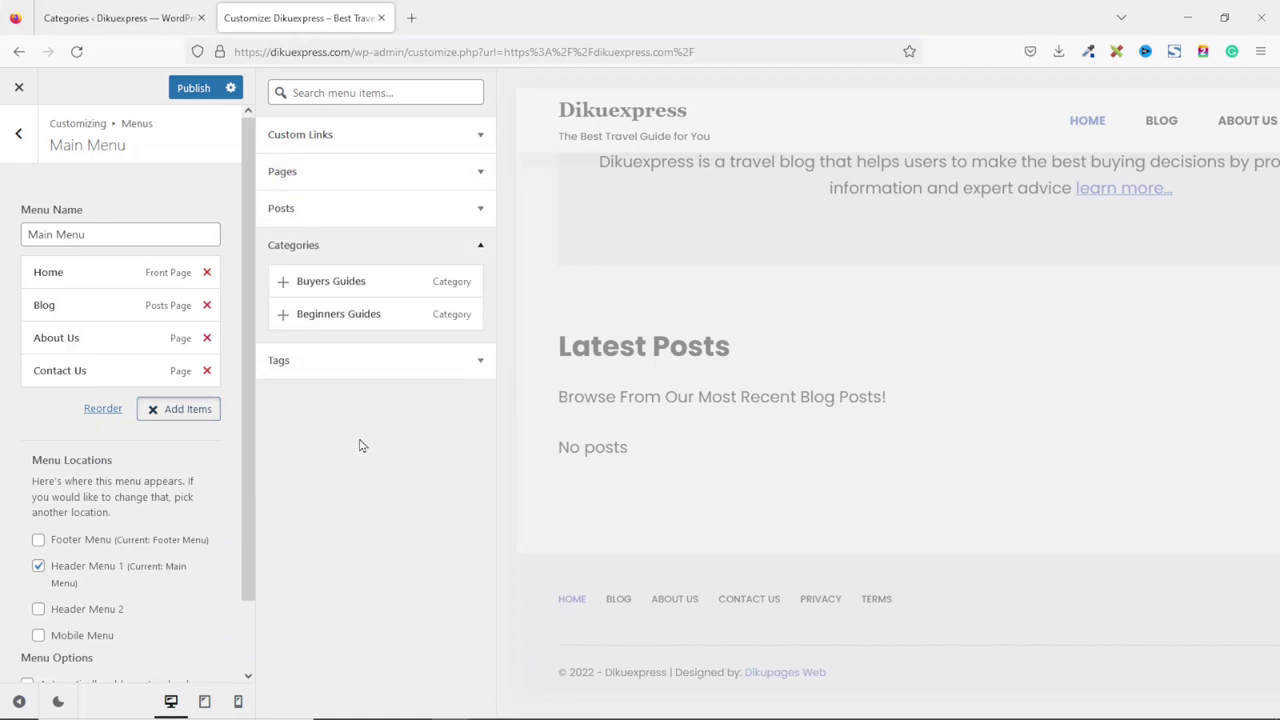
# Add Buyers Guides and Beginners Guides, nest them under Blog, and publish.
pyautogui.click(320, 286)
pyautogui.click(335, 318)
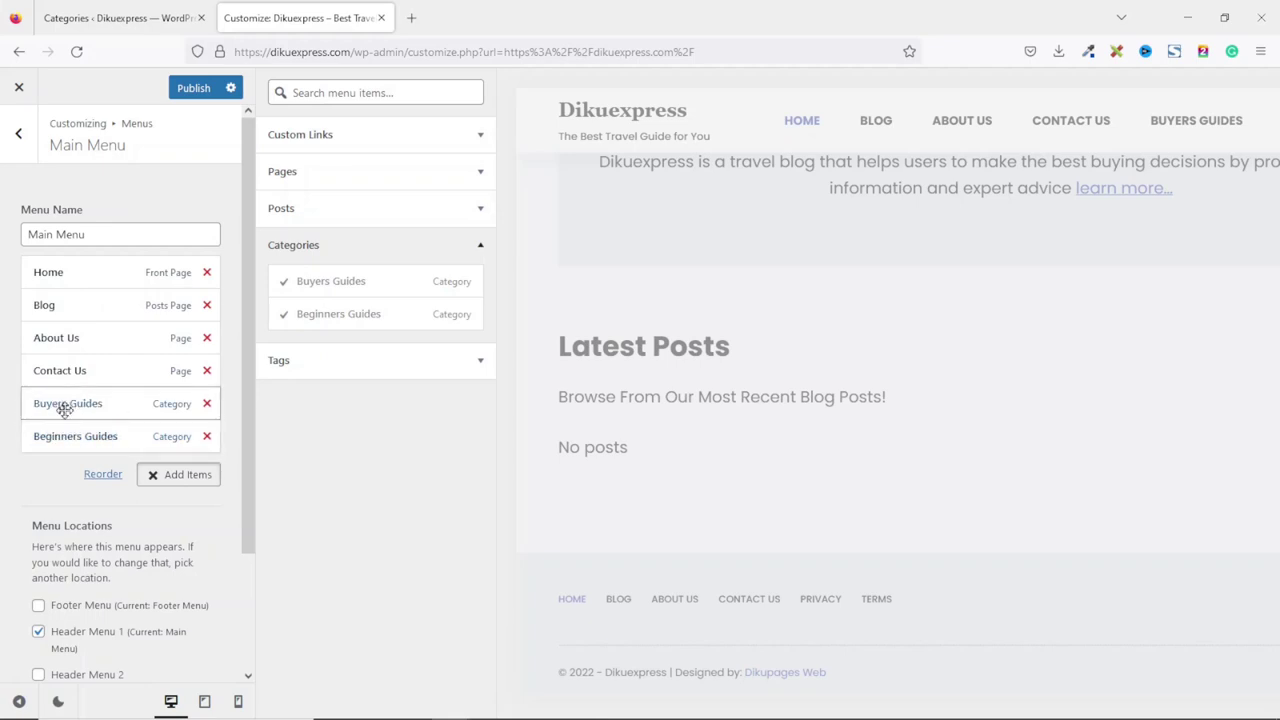
pyautogui.moveTo(67, 405); pyautogui.dragTo(93, 340)
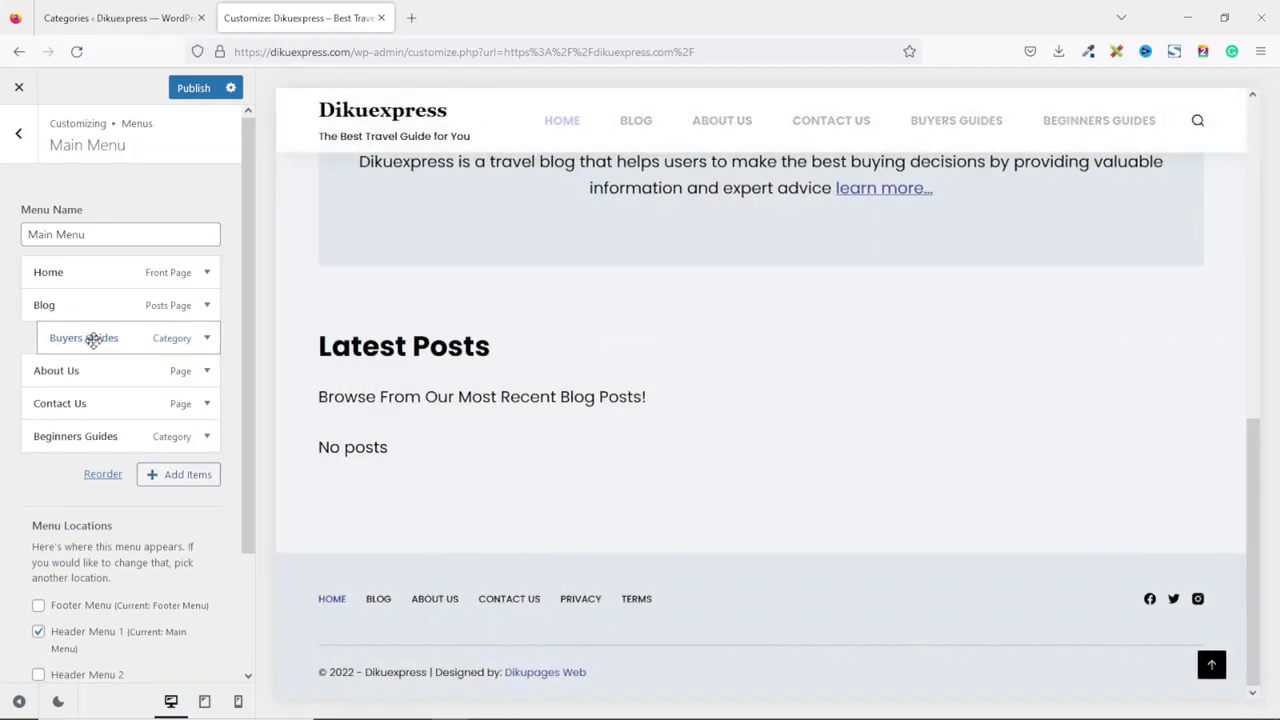
pyautogui.moveTo(67, 440); pyautogui.dragTo(85, 370)
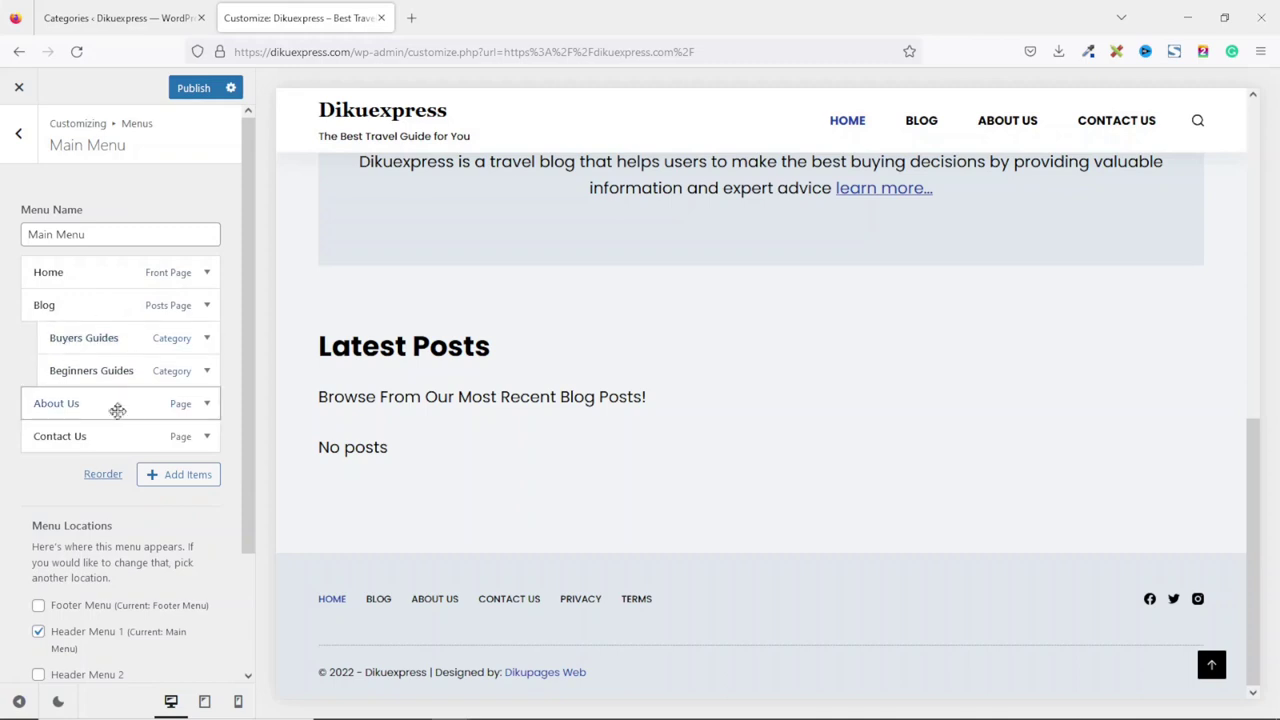
pyautogui.click(192, 89)
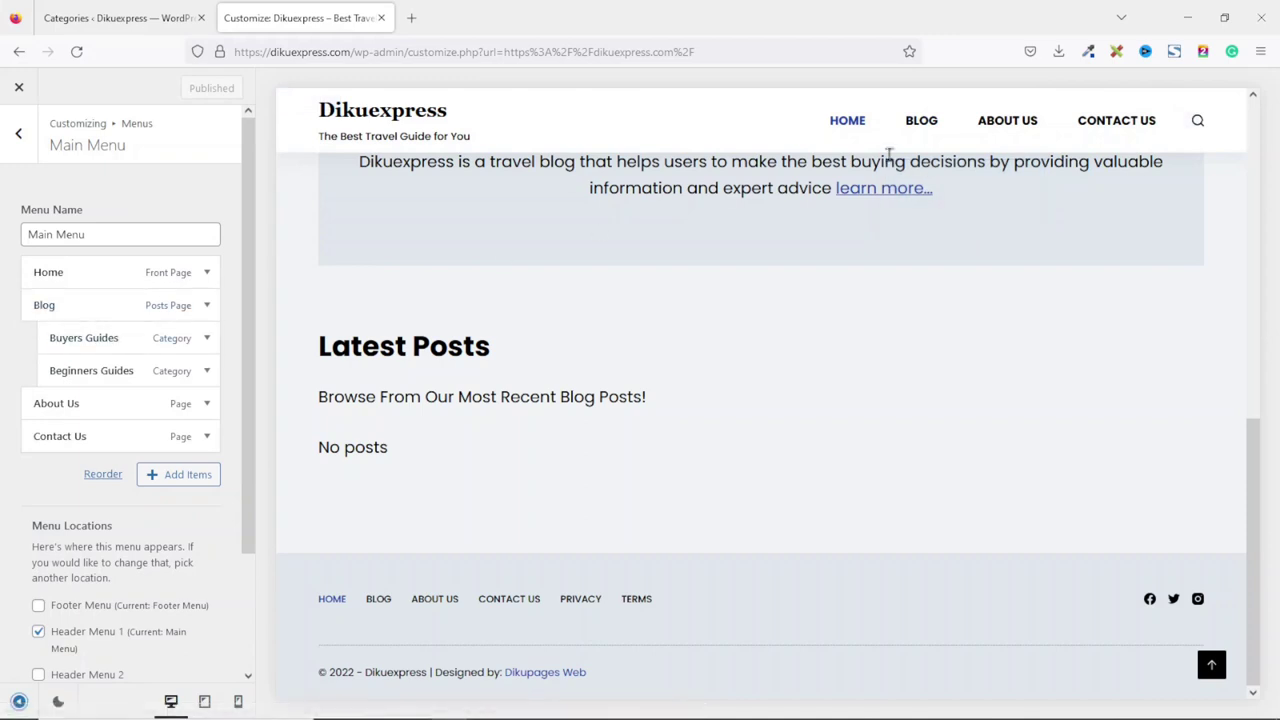
# Open the header menu's settings and scroll down to its Dropdown Options.
pyautogui.moveTo(922, 127)
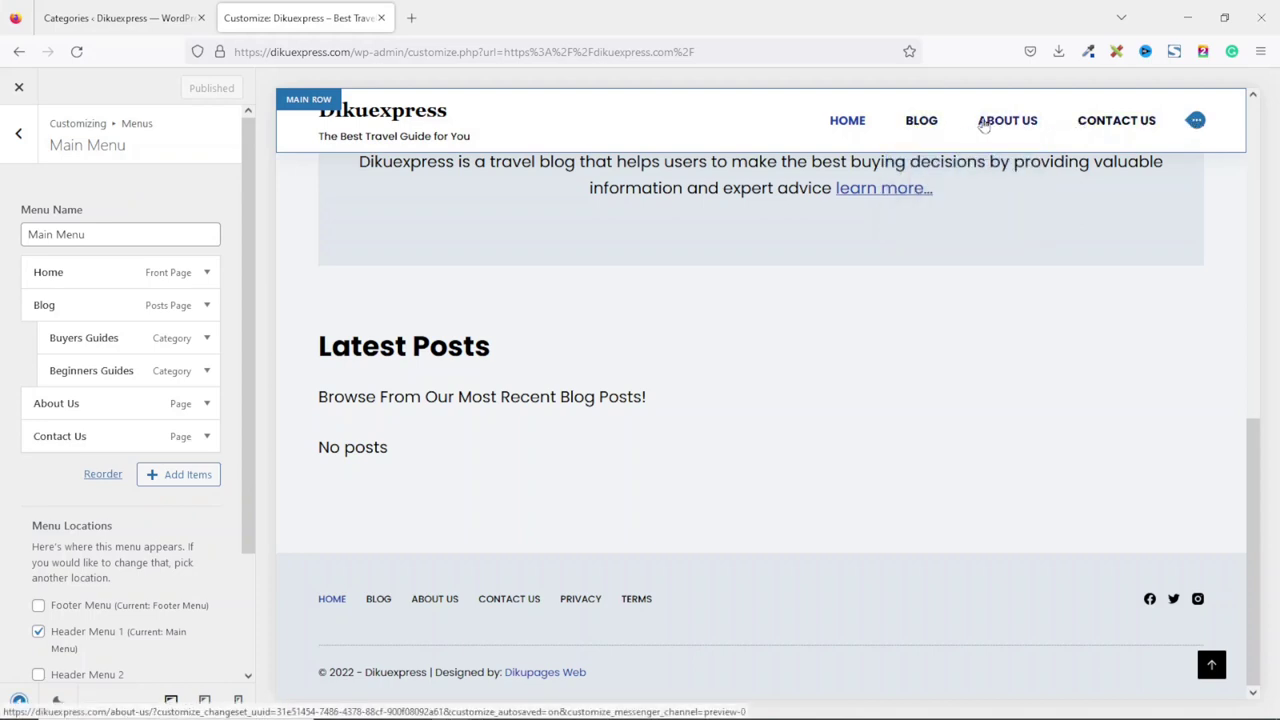
pyautogui.click(1196, 120)
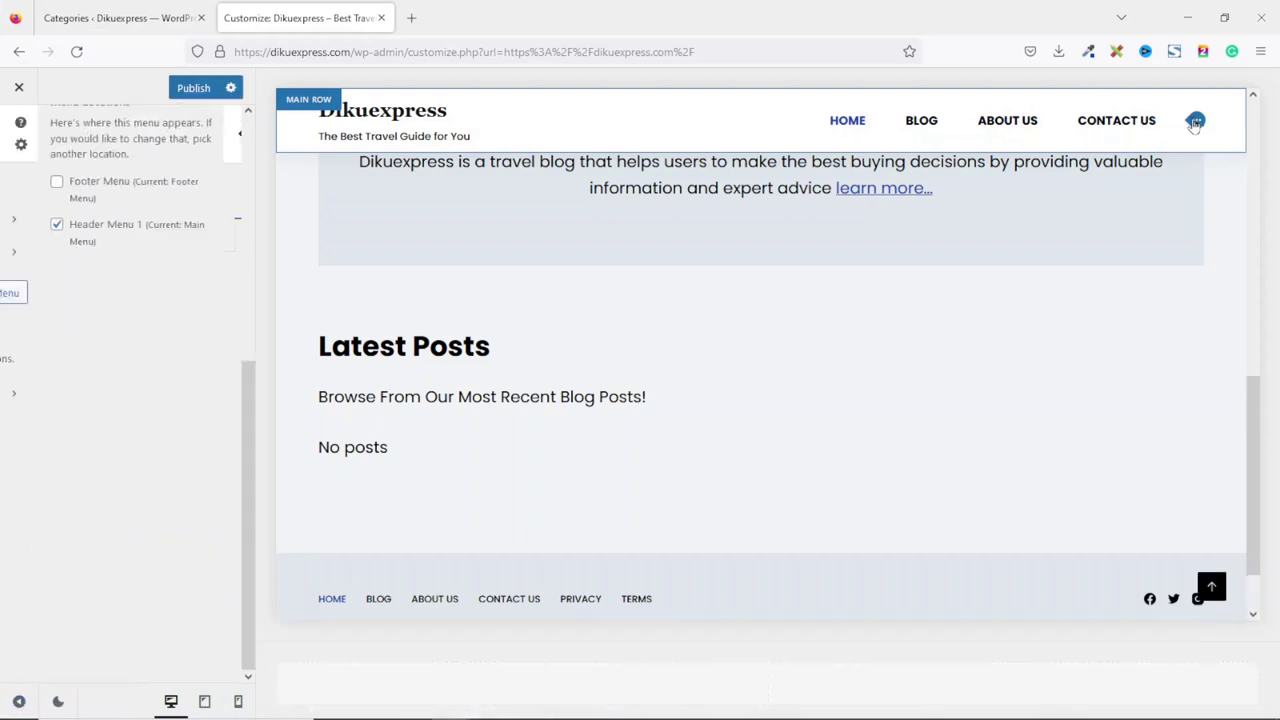
pyautogui.scroll(-3, 141, 483)
pyautogui.scroll(-2, 141, 483)
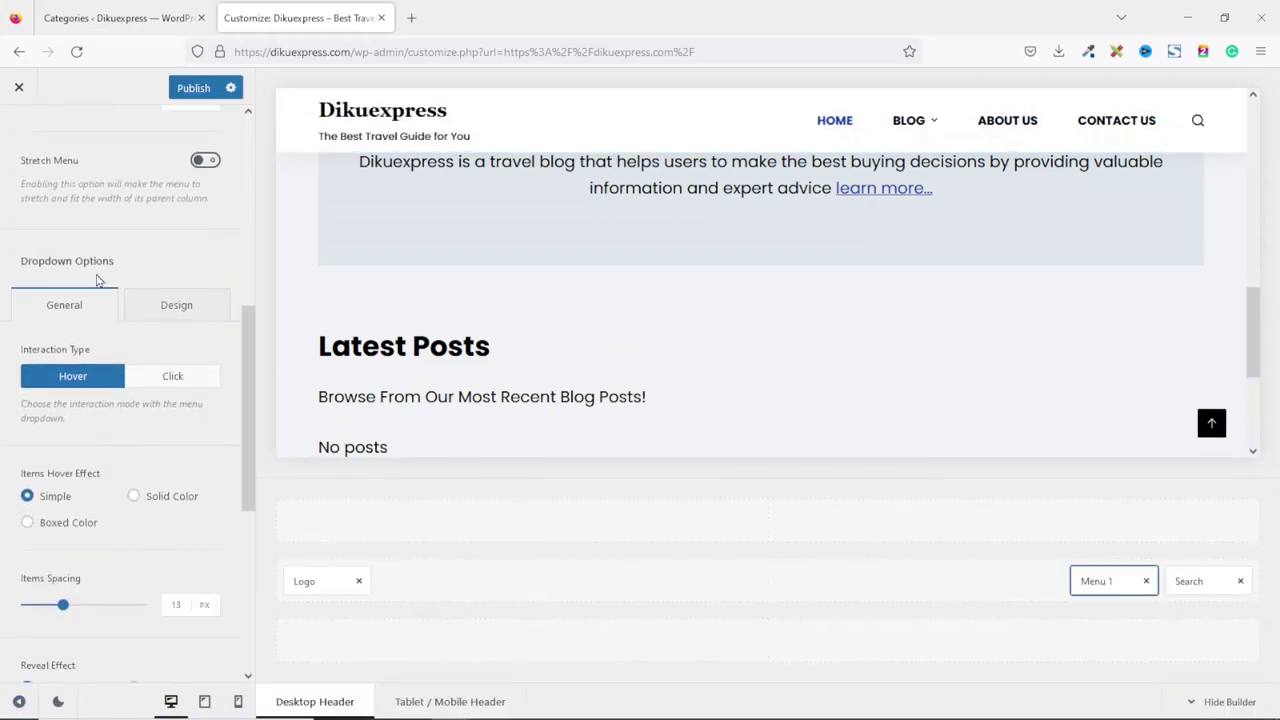
# Set the dropdown text hover colour to blue #2243a7.
pyautogui.click(185, 316)
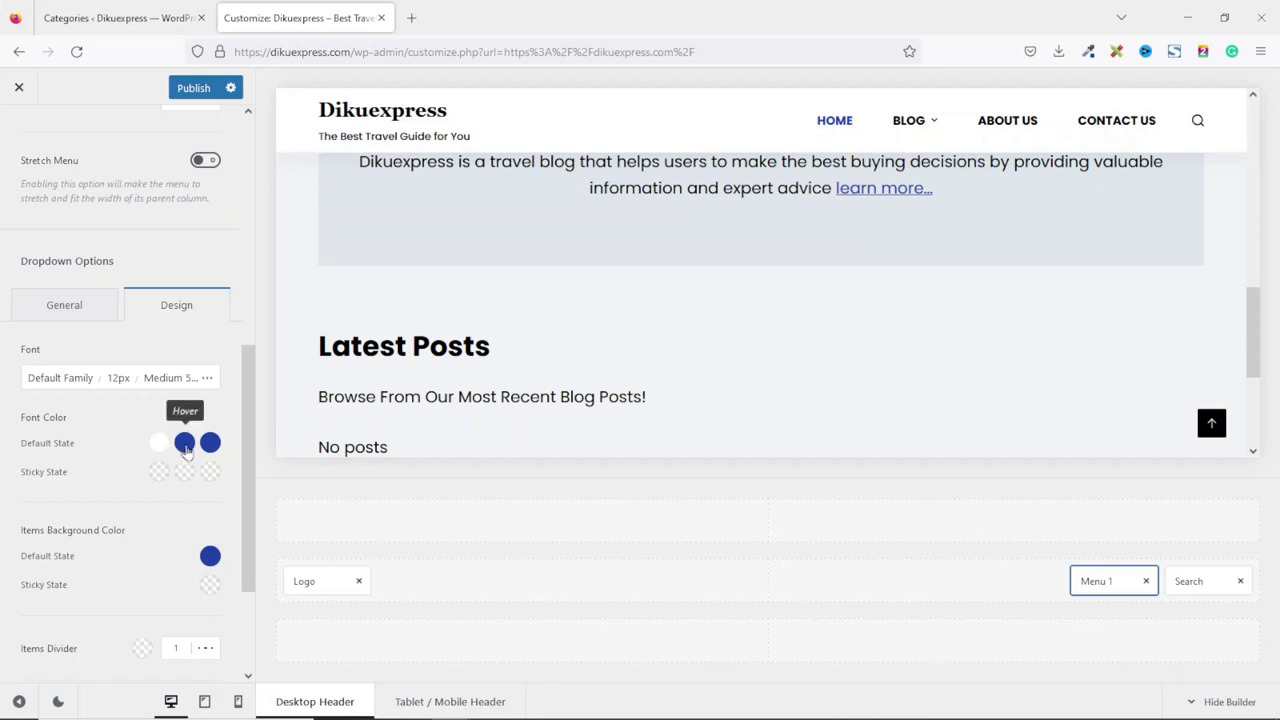
pyautogui.click(185, 444)
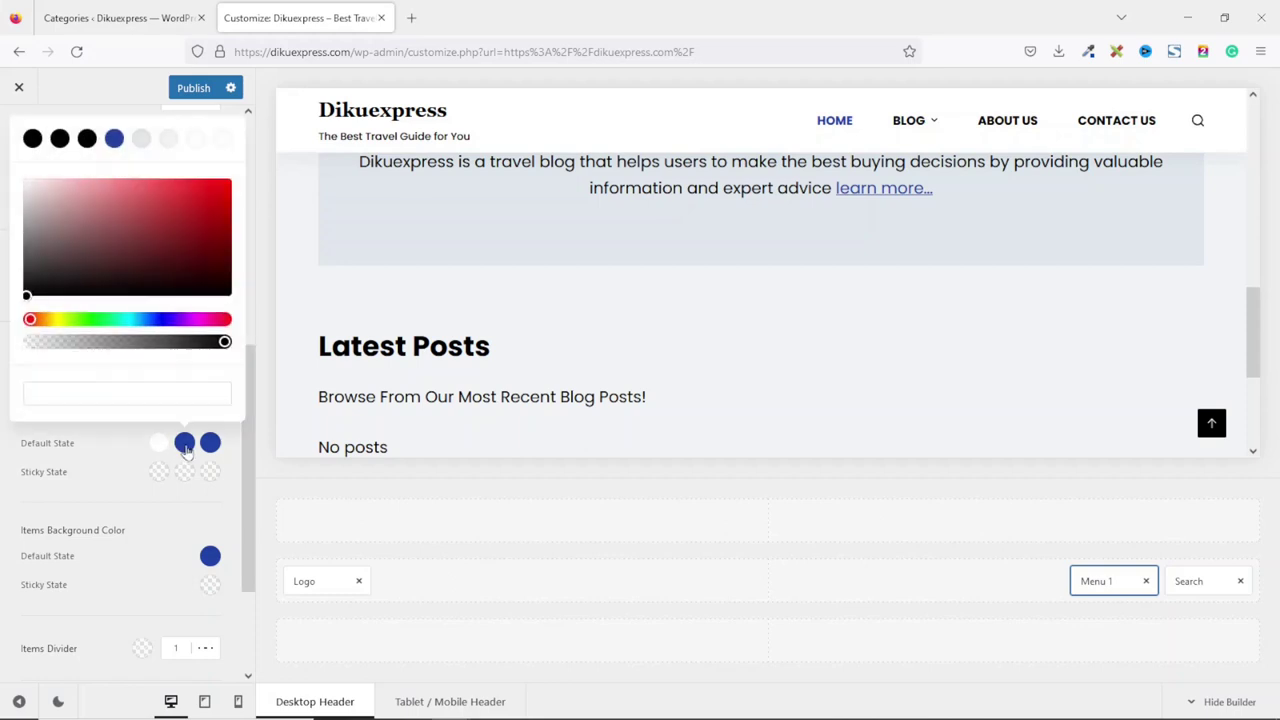
pyautogui.click(221, 140)
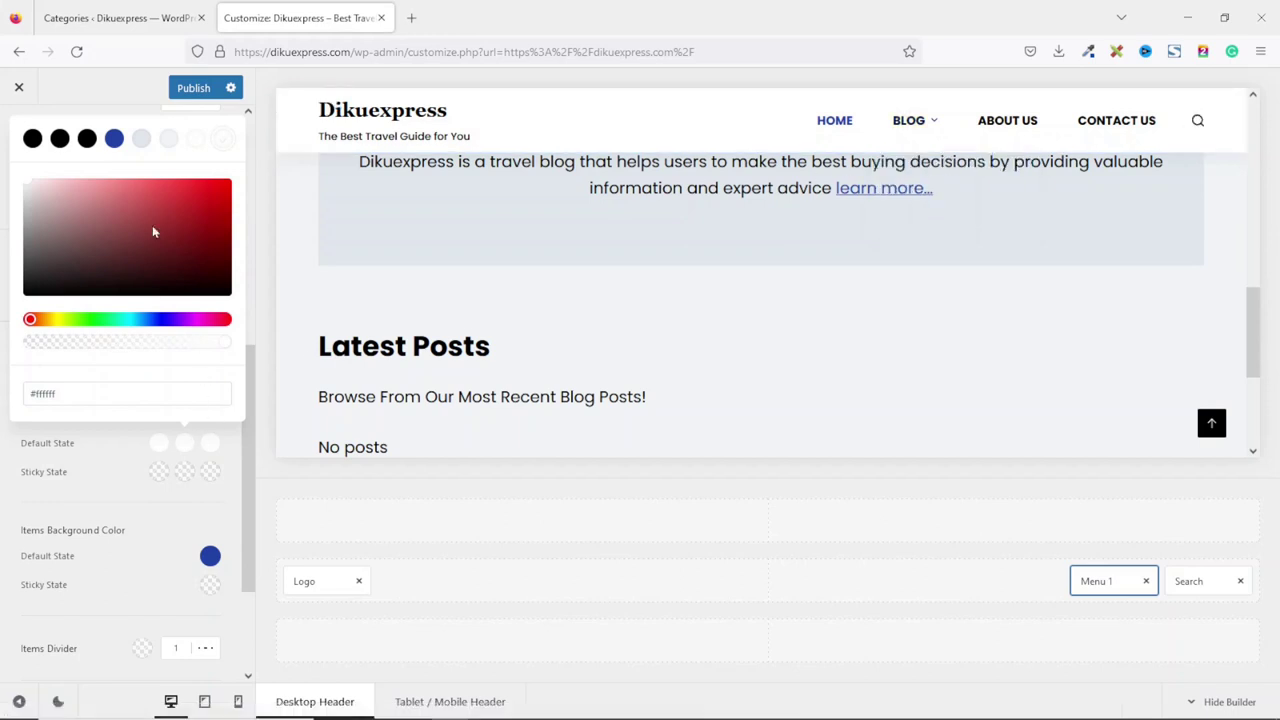
pyautogui.click(114, 138)
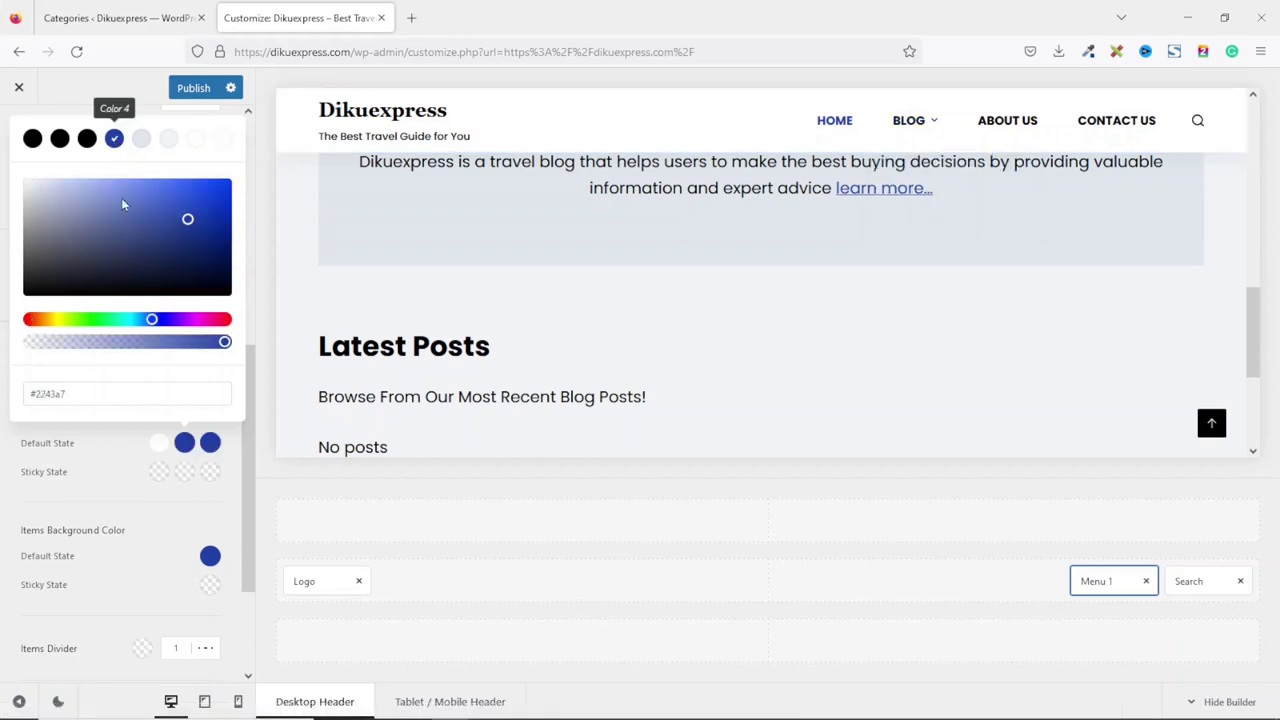
pyautogui.click(110, 441)
pyautogui.moveTo(922, 120)
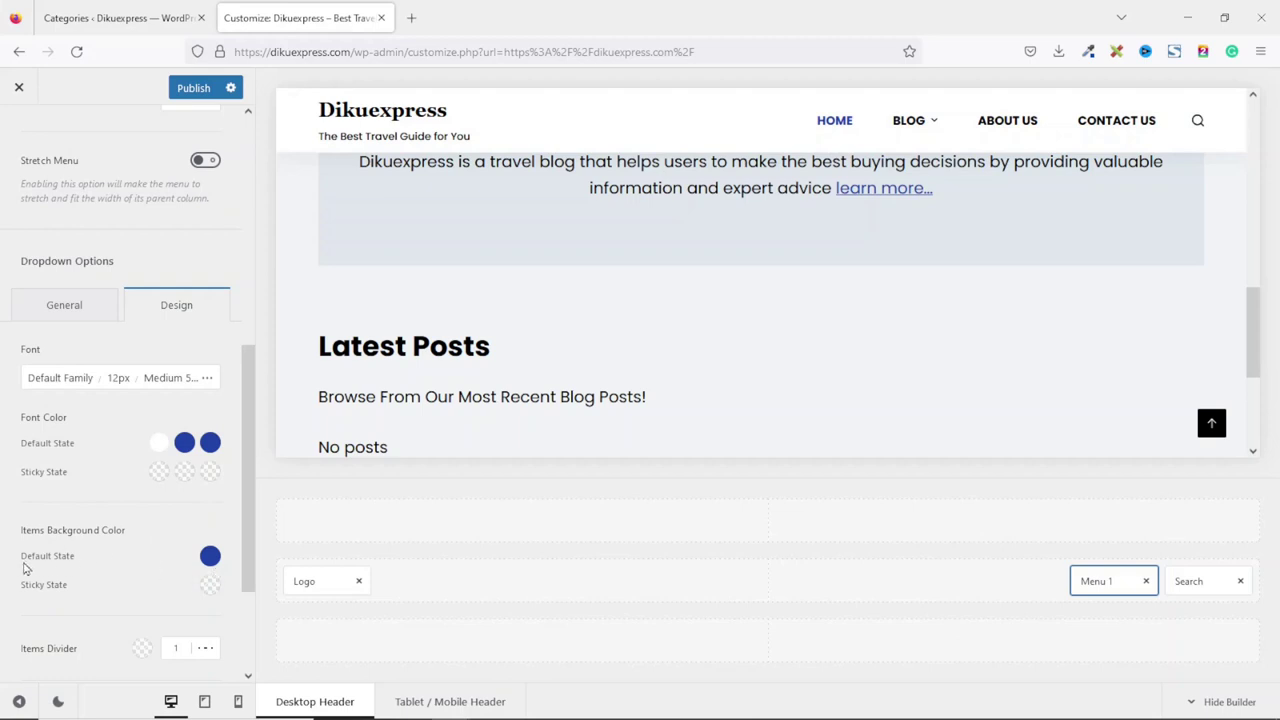
# Reset the dropdown items' background to white and make the default text black.
pyautogui.click(210, 558)
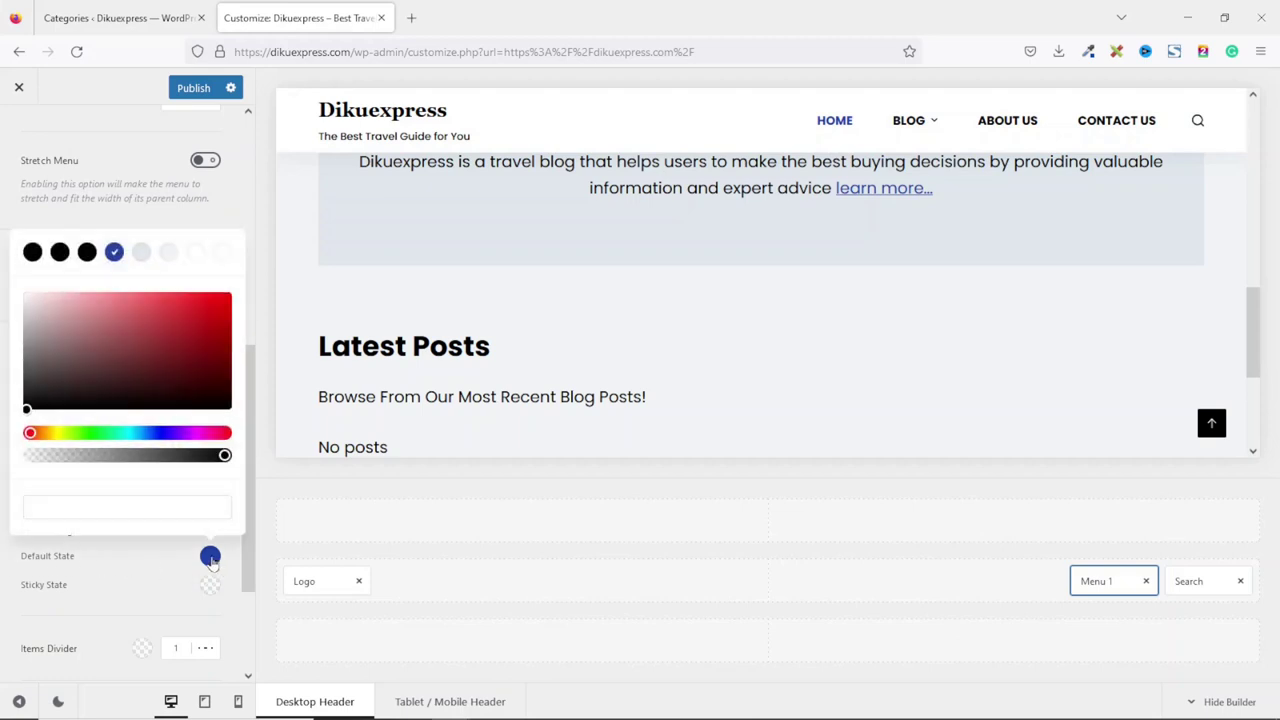
pyautogui.click(227, 255)
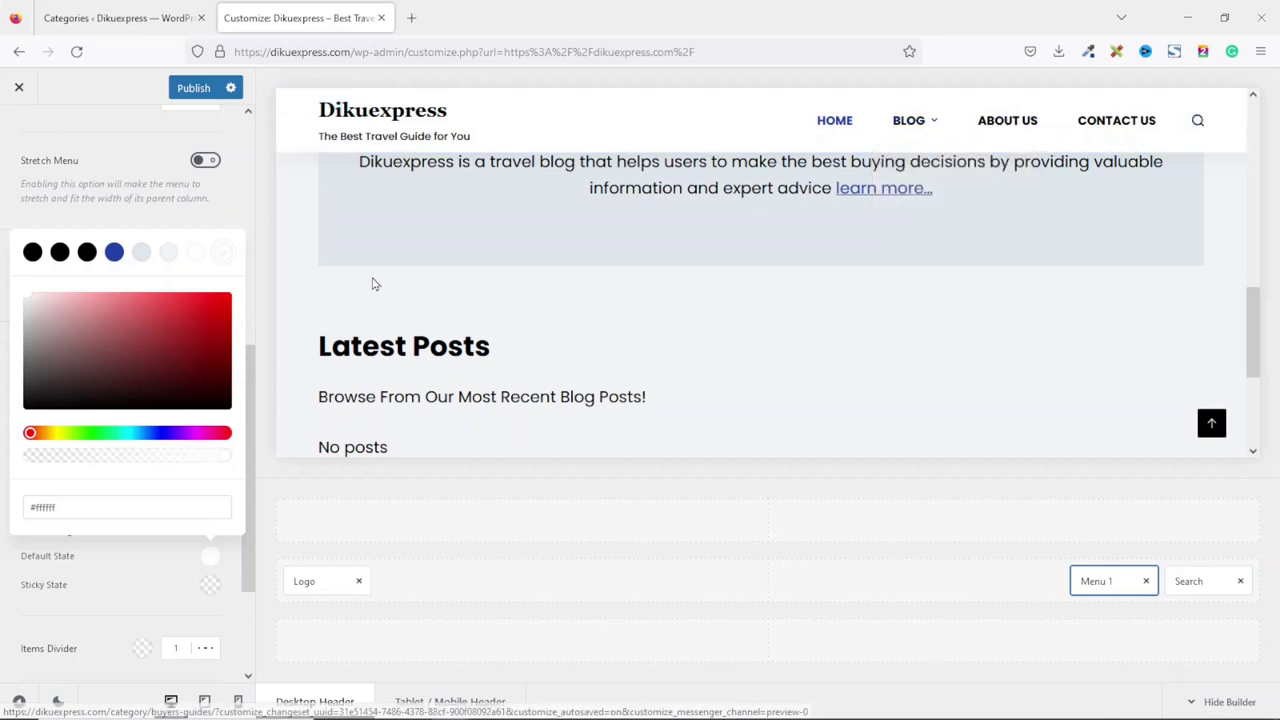
pyautogui.click(232, 214)
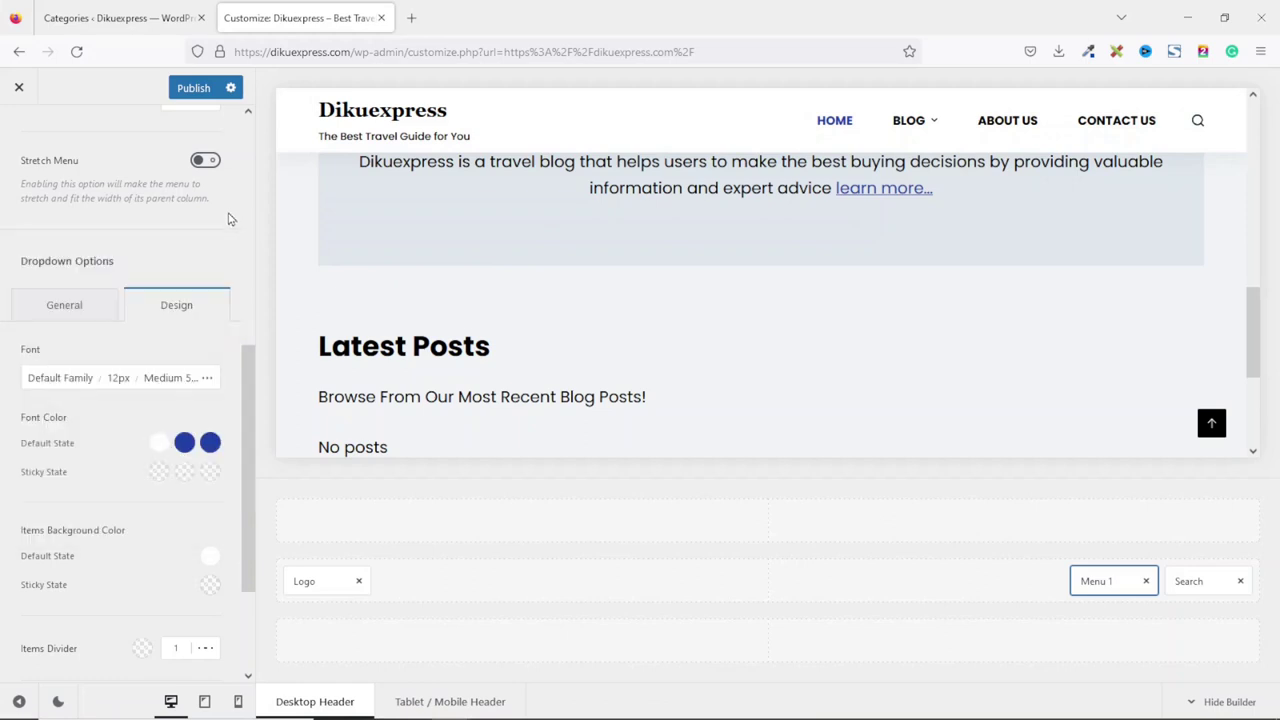
pyautogui.click(160, 447)
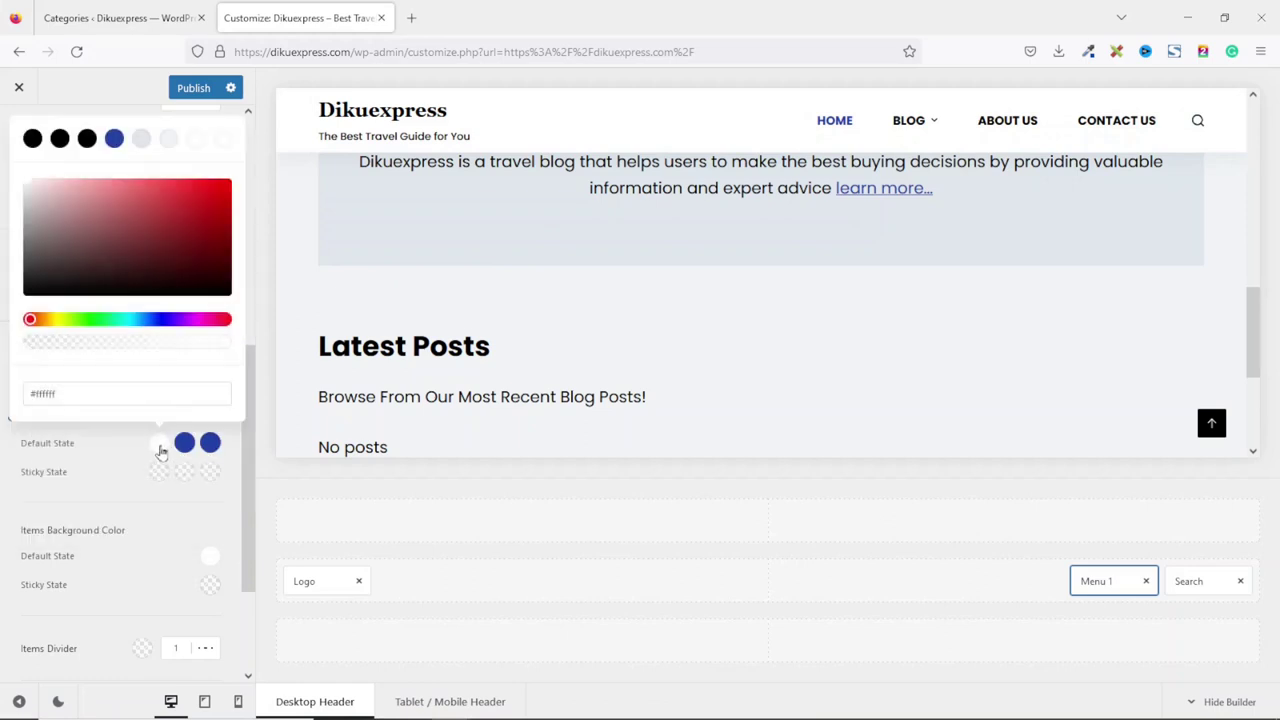
pyautogui.click(32, 138)
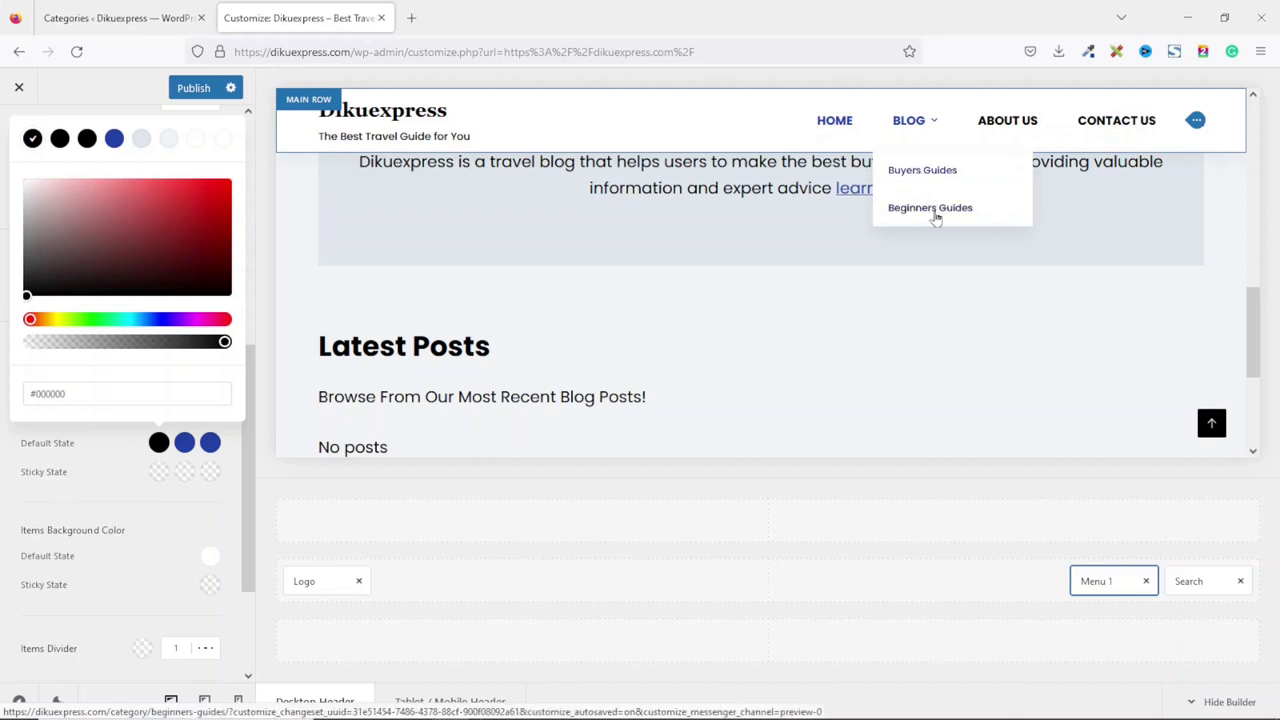
pyautogui.click(110, 467)
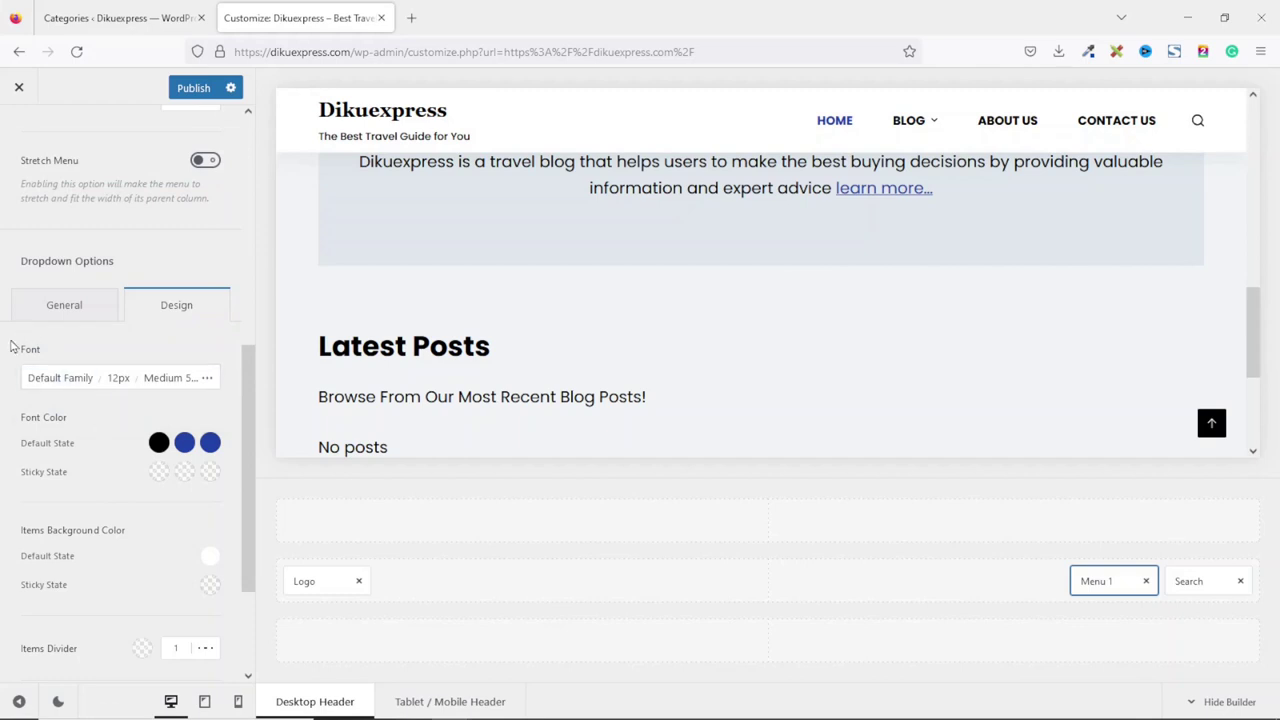
# Set the dropdown menu font size to 16px and publish the changes.
pyautogui.click(119, 380)
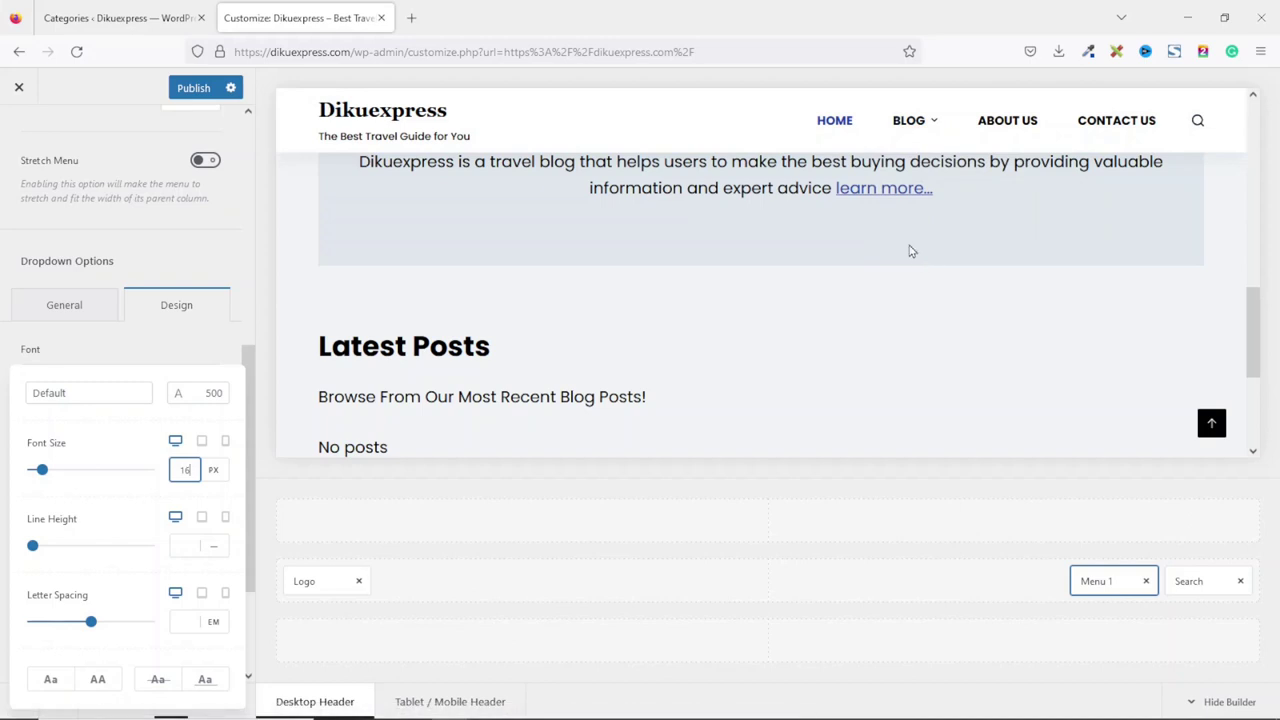
pyautogui.click(185, 88)
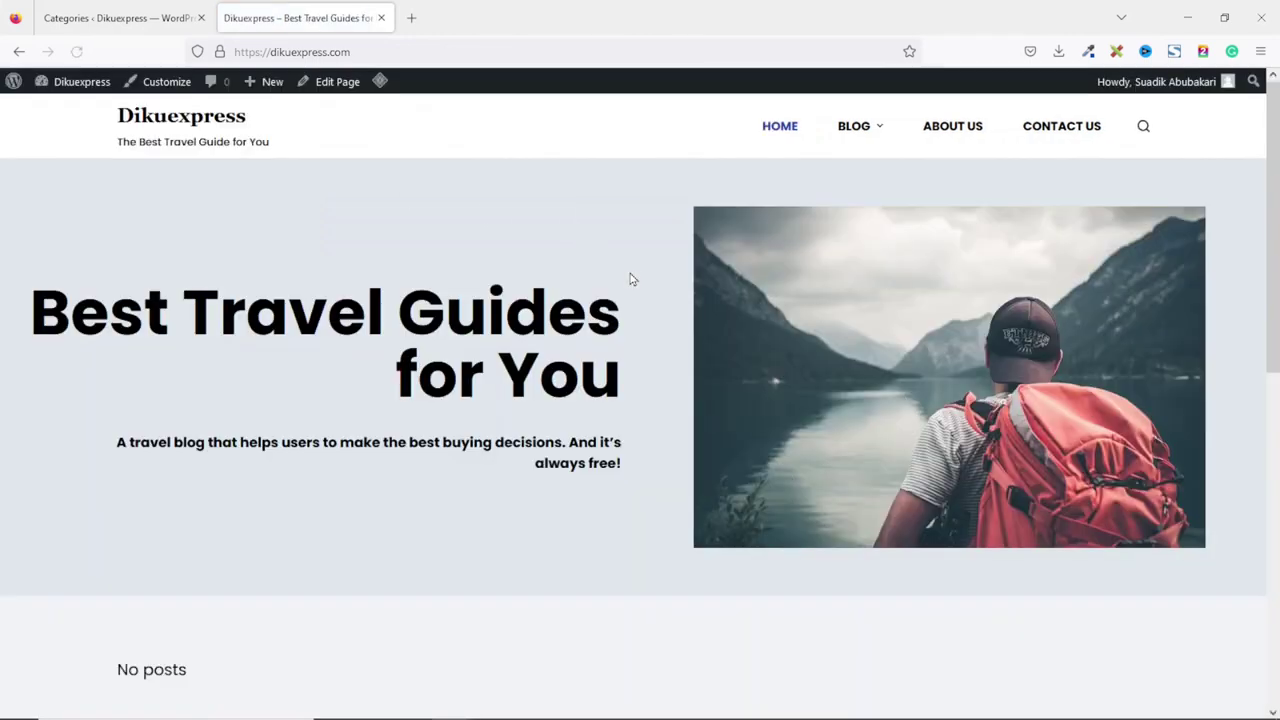
# Open Buyers Guides from the Blog dropdown and launch the Customizer on that page.
pyautogui.moveTo(851, 129)
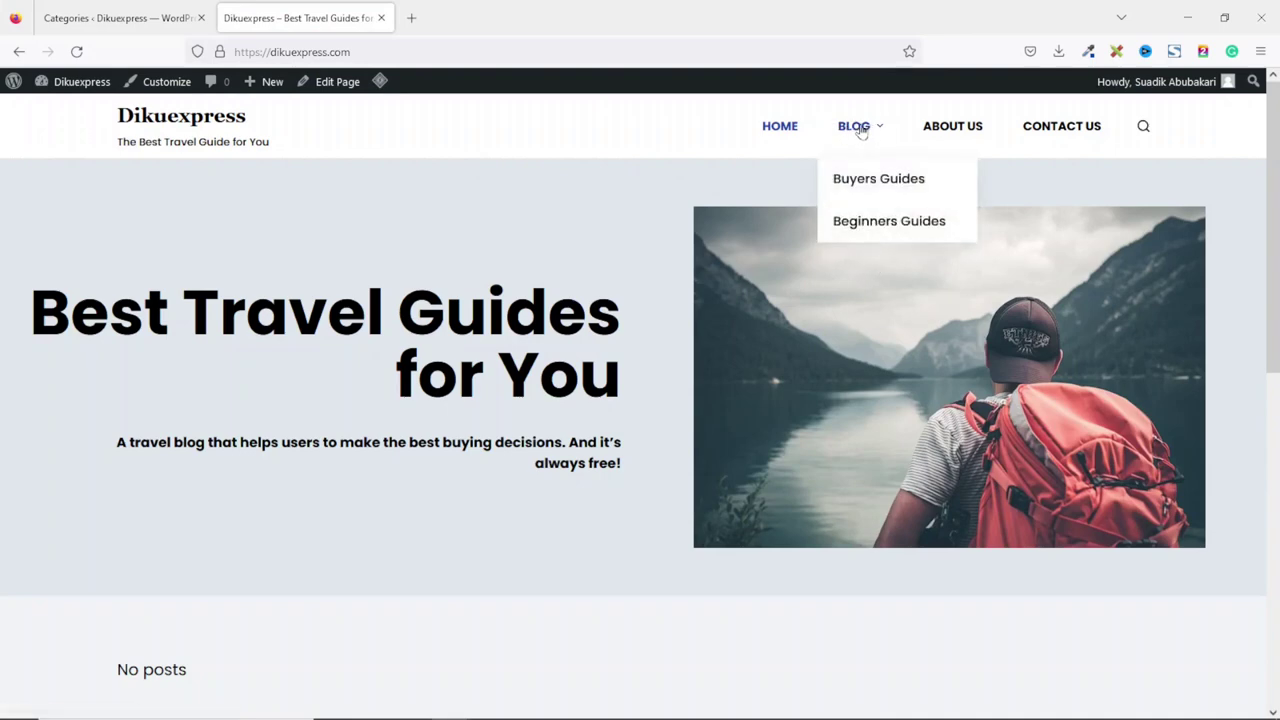
pyautogui.click(886, 185)
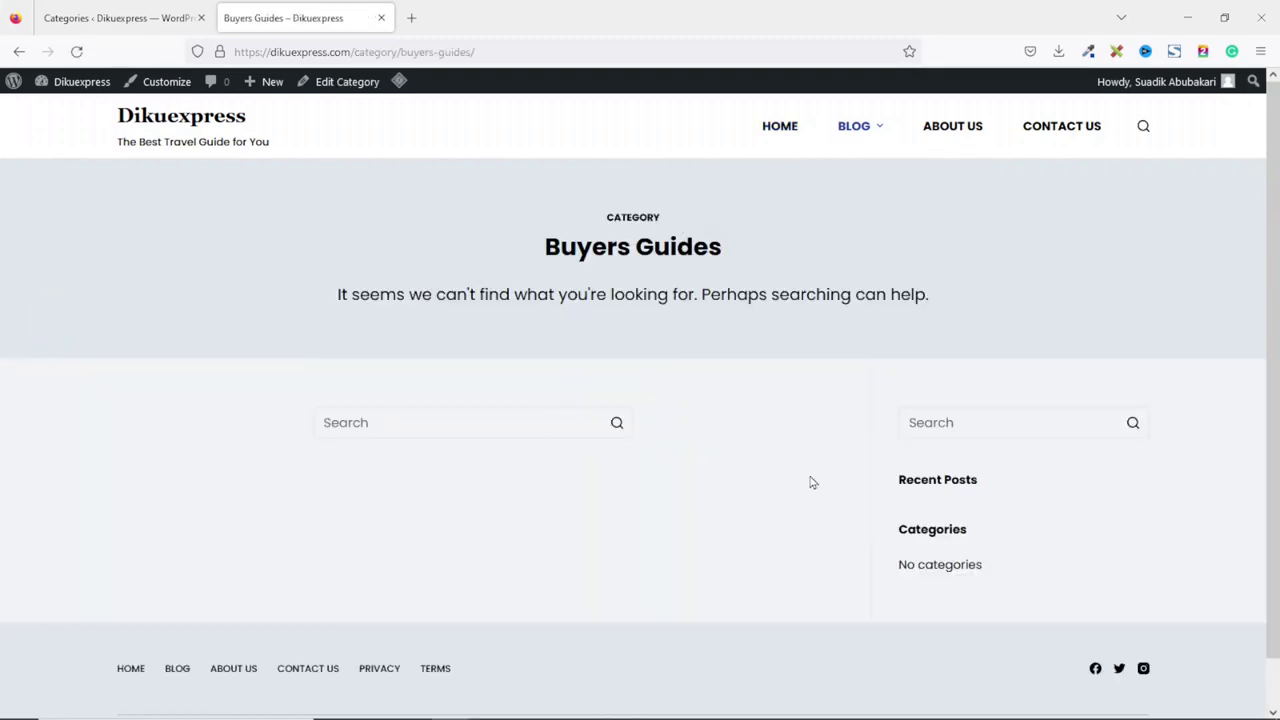
pyautogui.scroll(-1, 812, 483)
pyautogui.moveTo(848, 128)
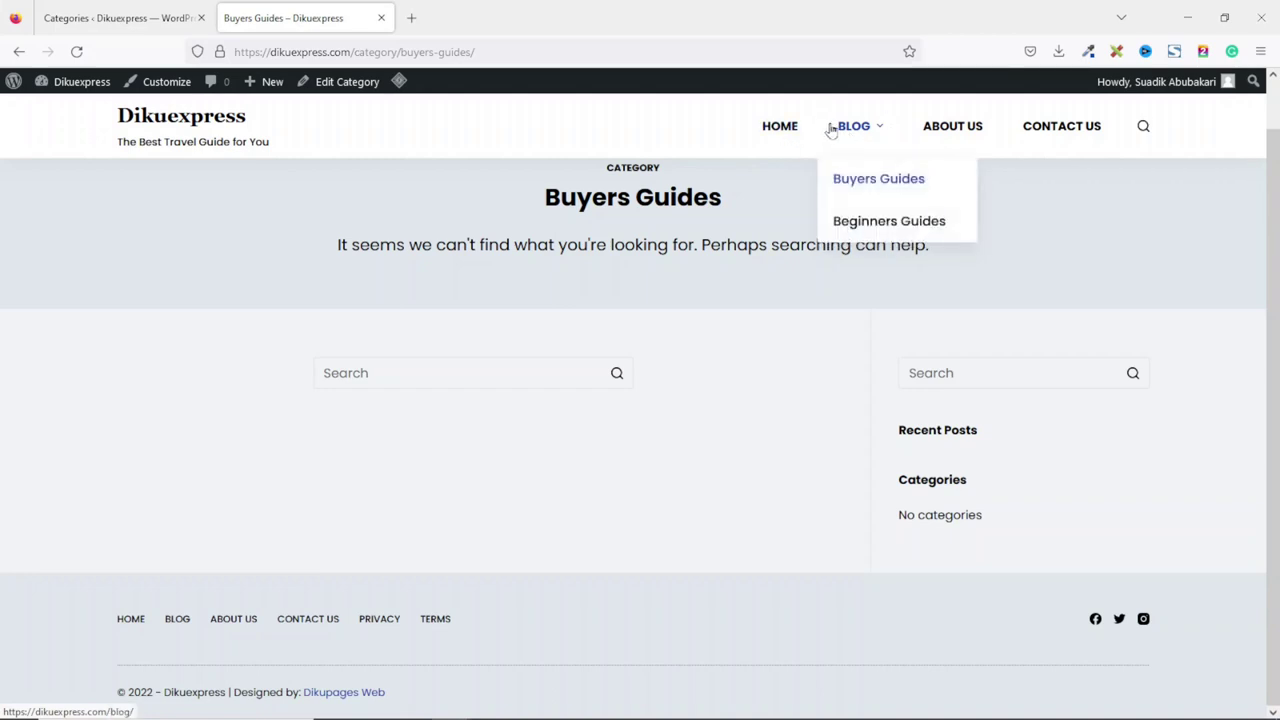
pyautogui.click(168, 85)
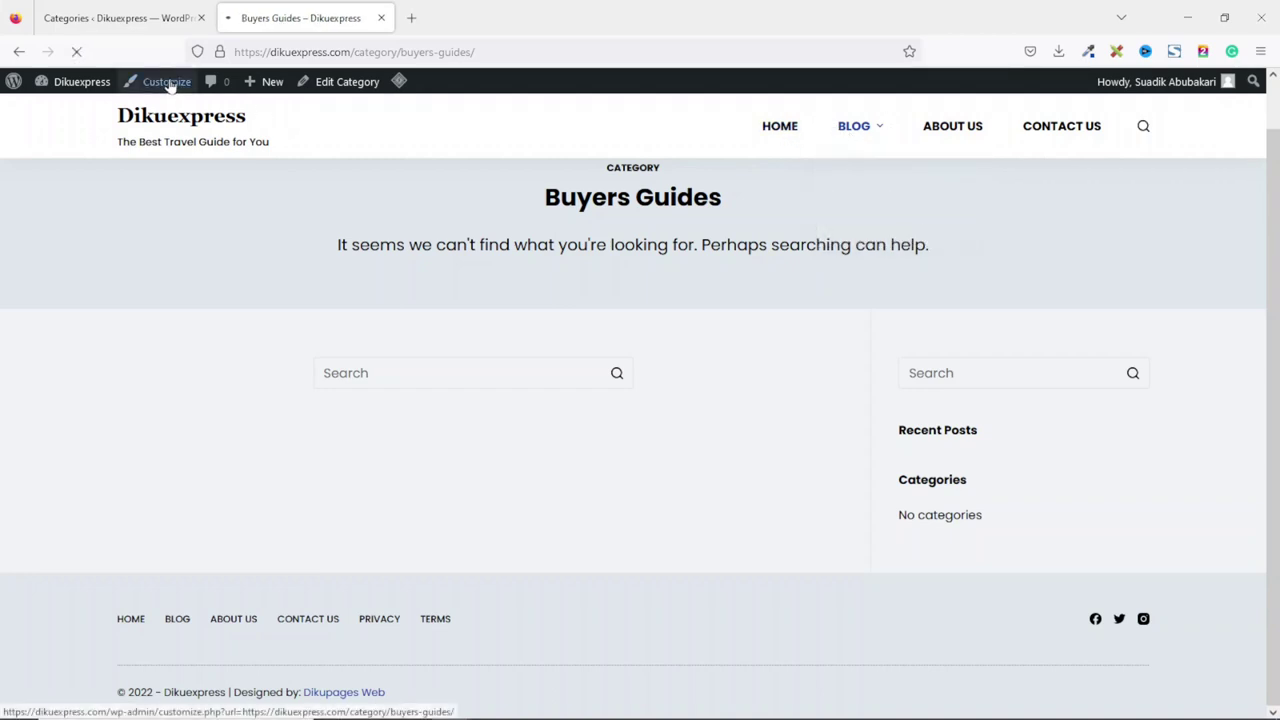
# Remove the Home and Blog items from the Main Menu in the Customizer.
pyautogui.scroll(-5, 75, 408)
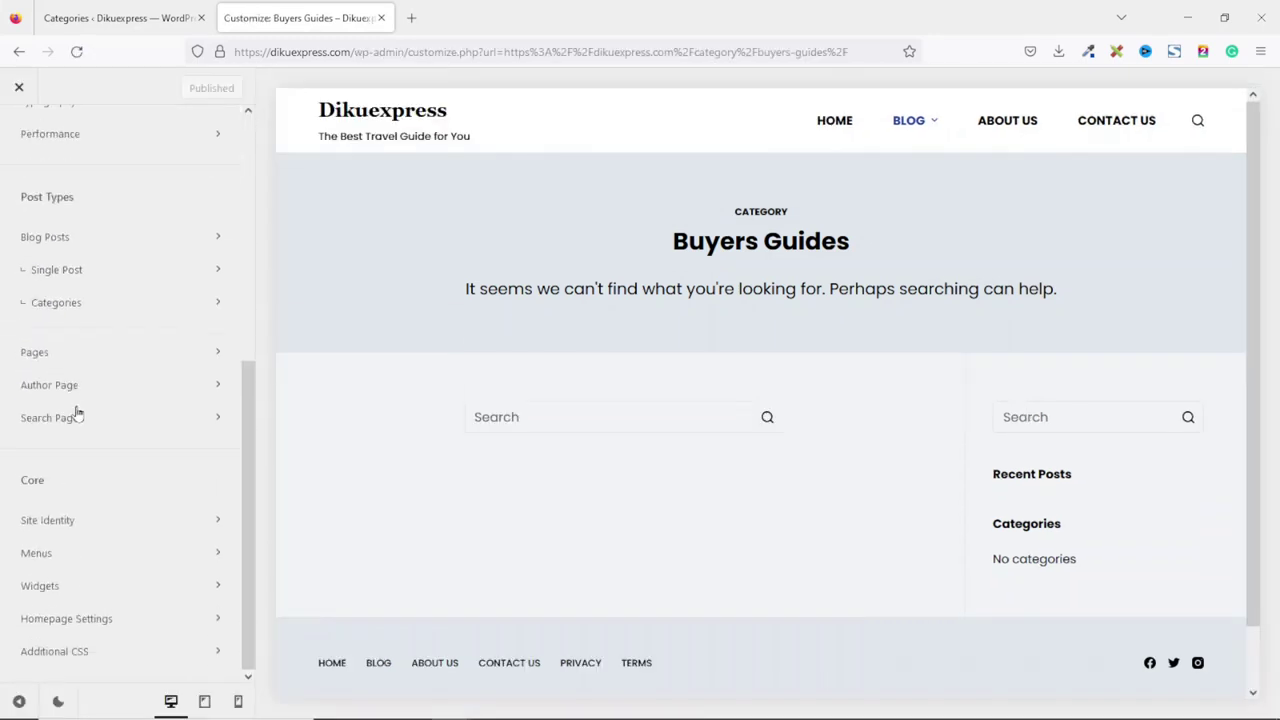
pyautogui.click(40, 553)
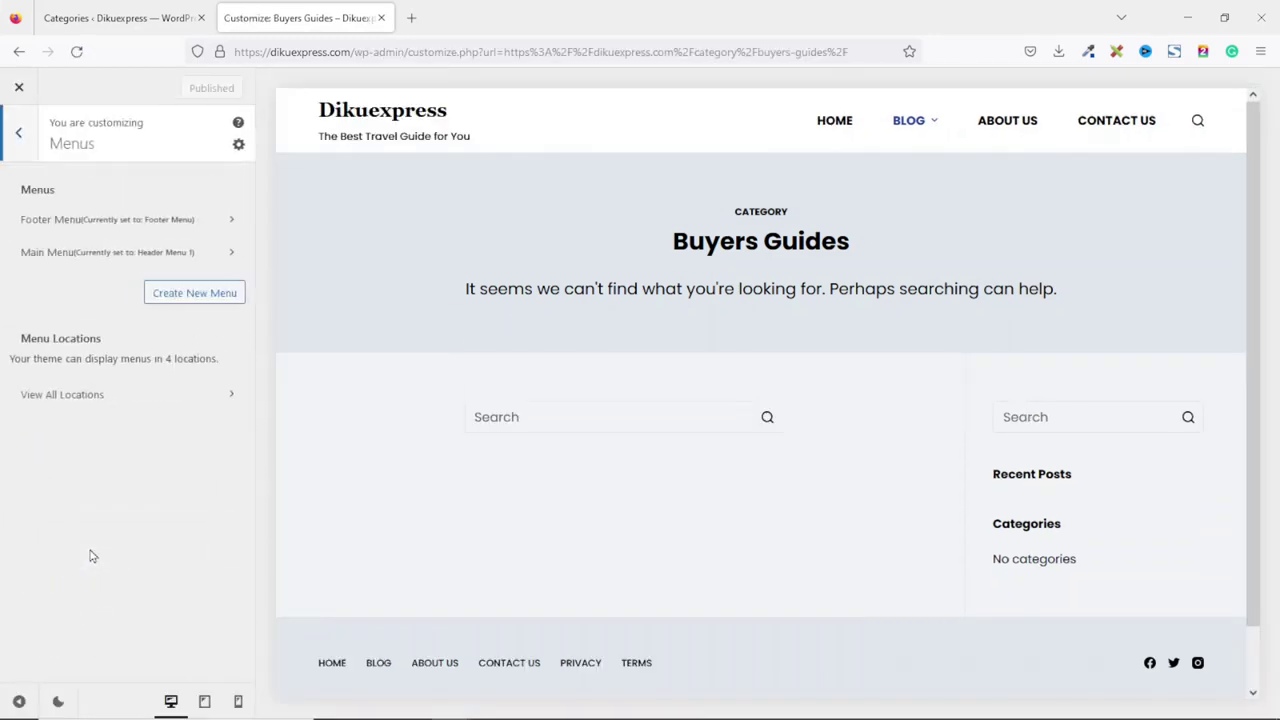
pyautogui.click(72, 252)
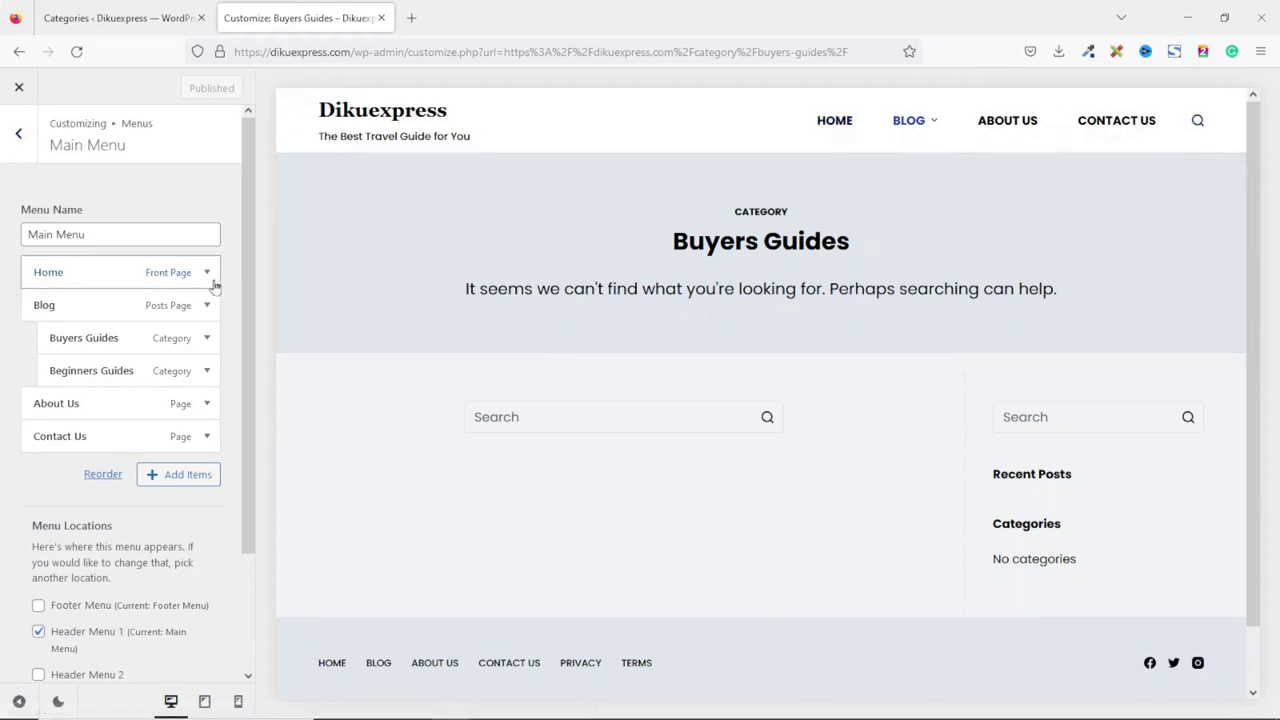
pyautogui.click(208, 276)
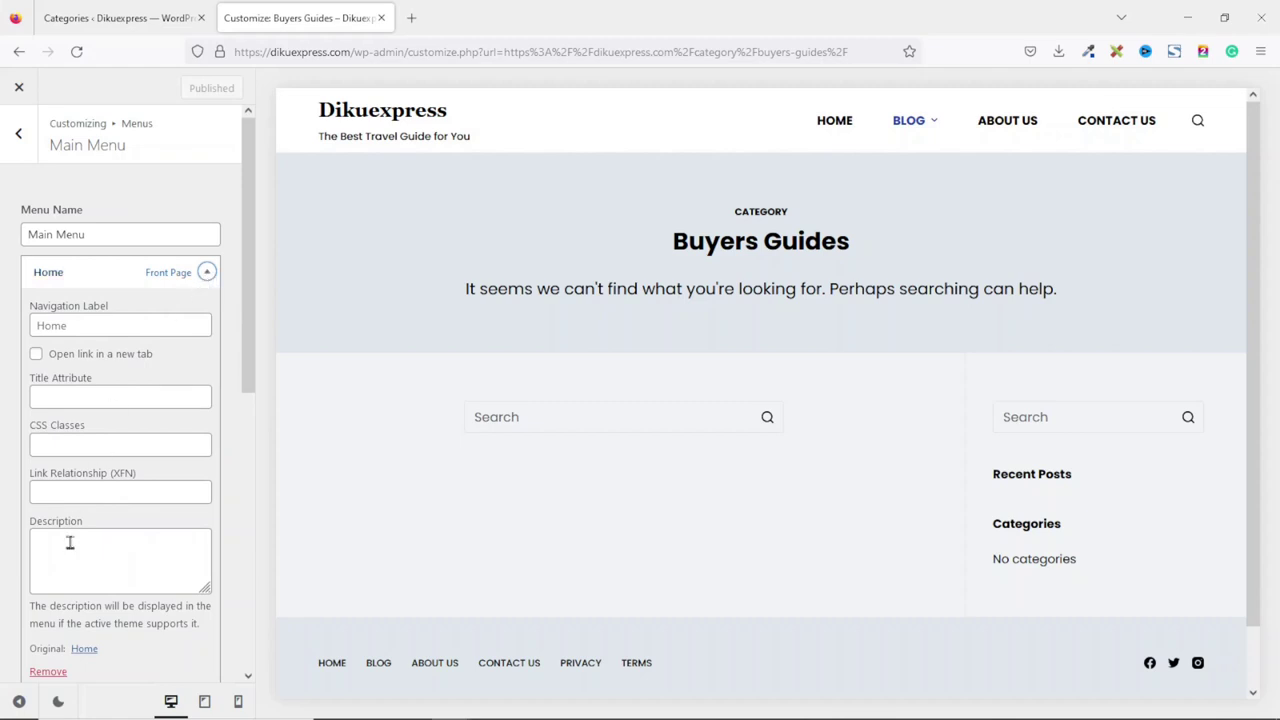
pyautogui.scroll(-2, 68, 615)
pyautogui.scroll(-2, 60, 580)
pyautogui.click(50, 509)
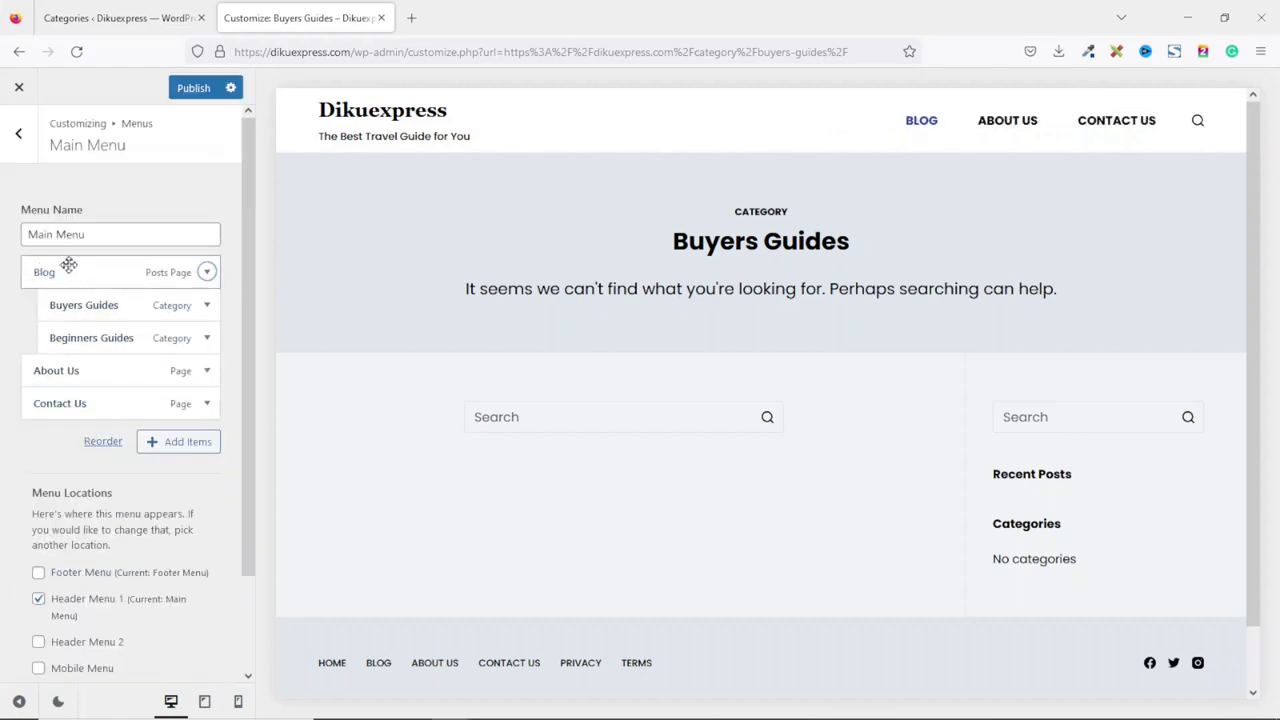
pyautogui.click(207, 272)
pyautogui.scroll(-3, 100, 420)
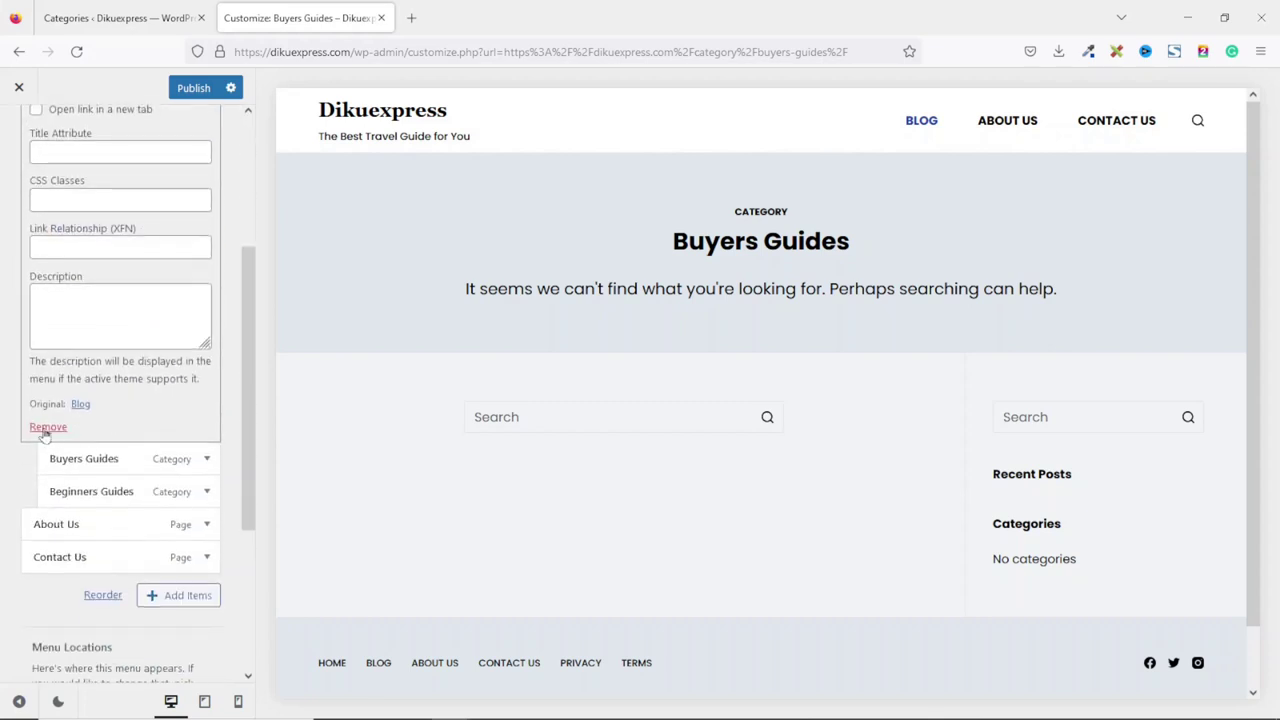
pyautogui.click(45, 430)
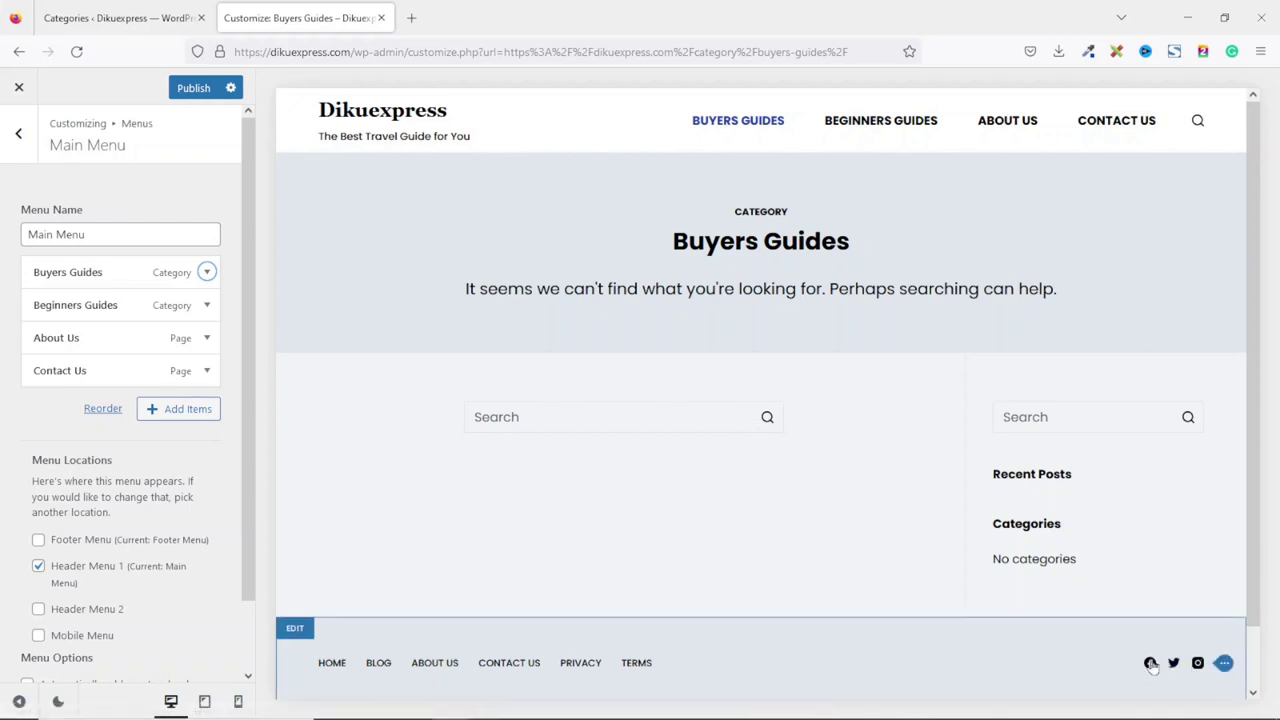
# Add YouTube to the footer Socials element's social networks.
pyautogui.click(1222, 668)
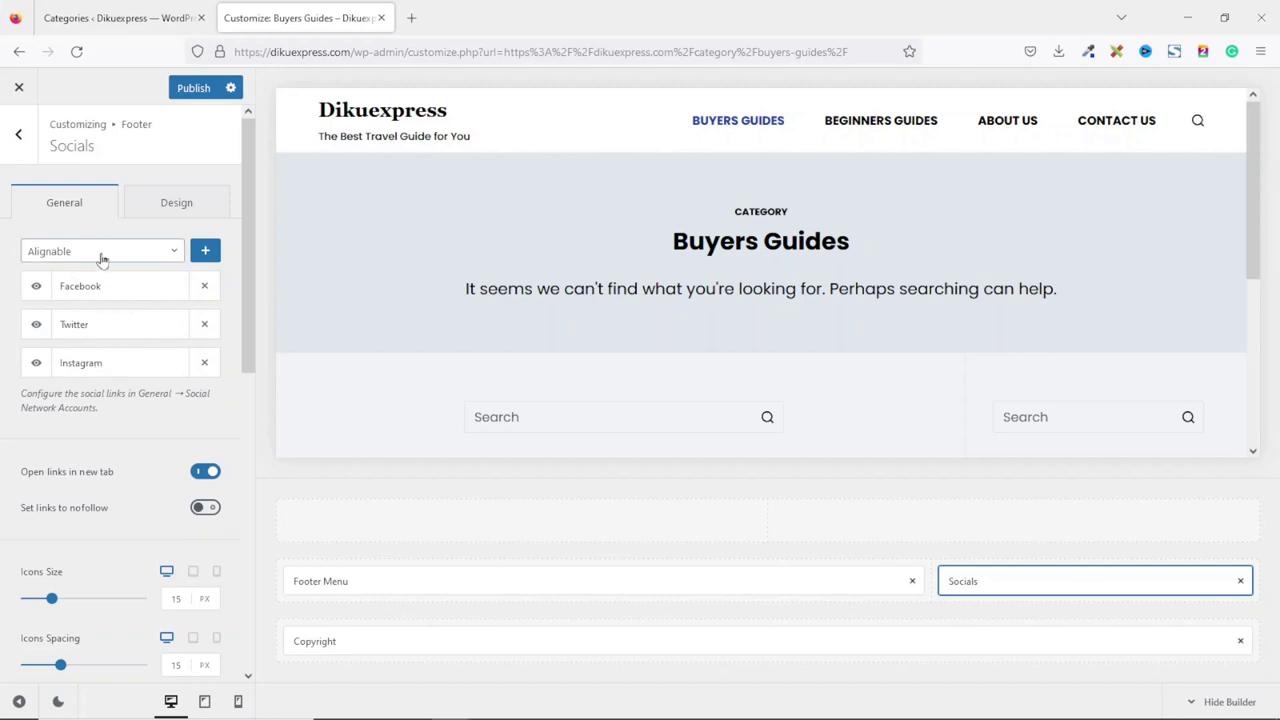
pyautogui.click(148, 256)
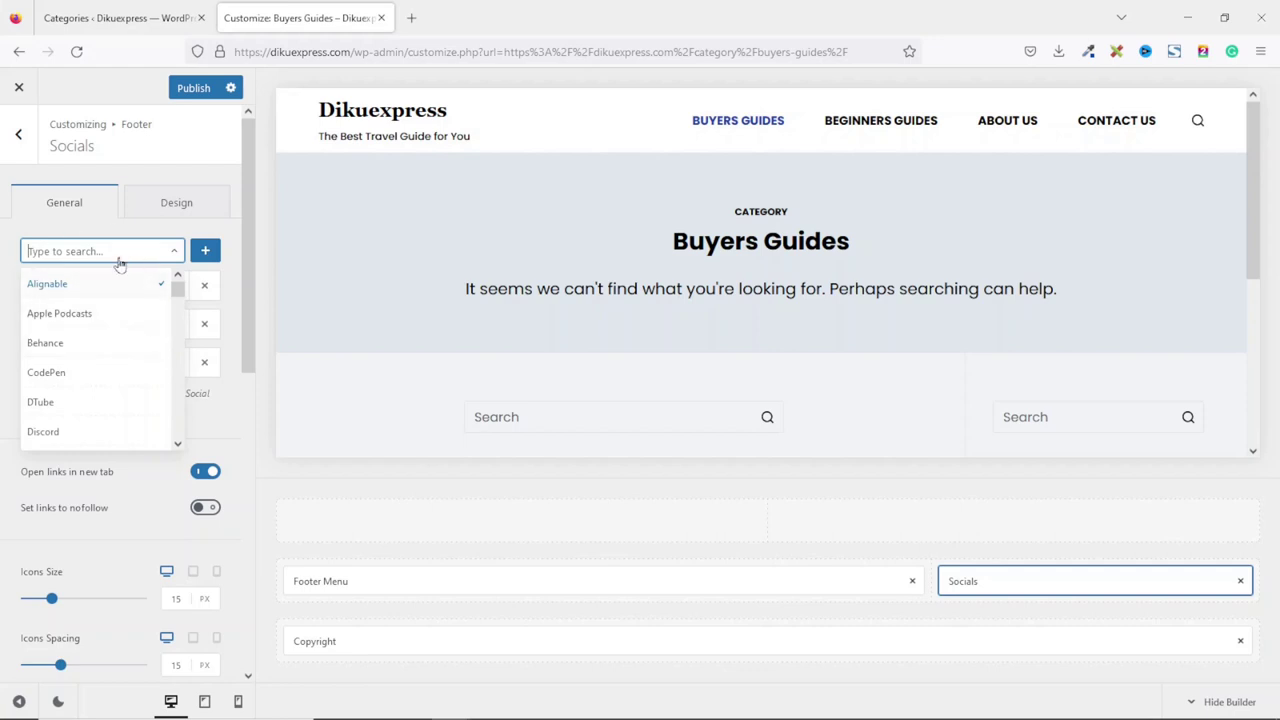
pyautogui.write('yout')
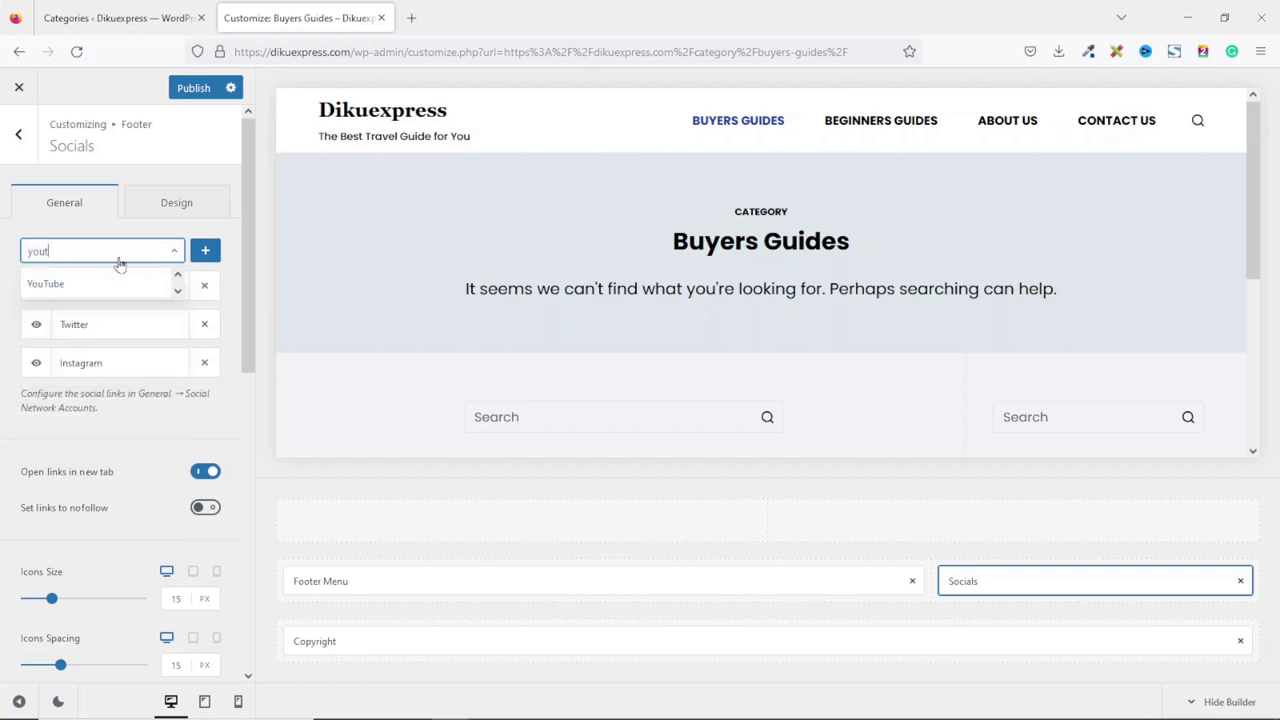
pyautogui.click(54, 286)
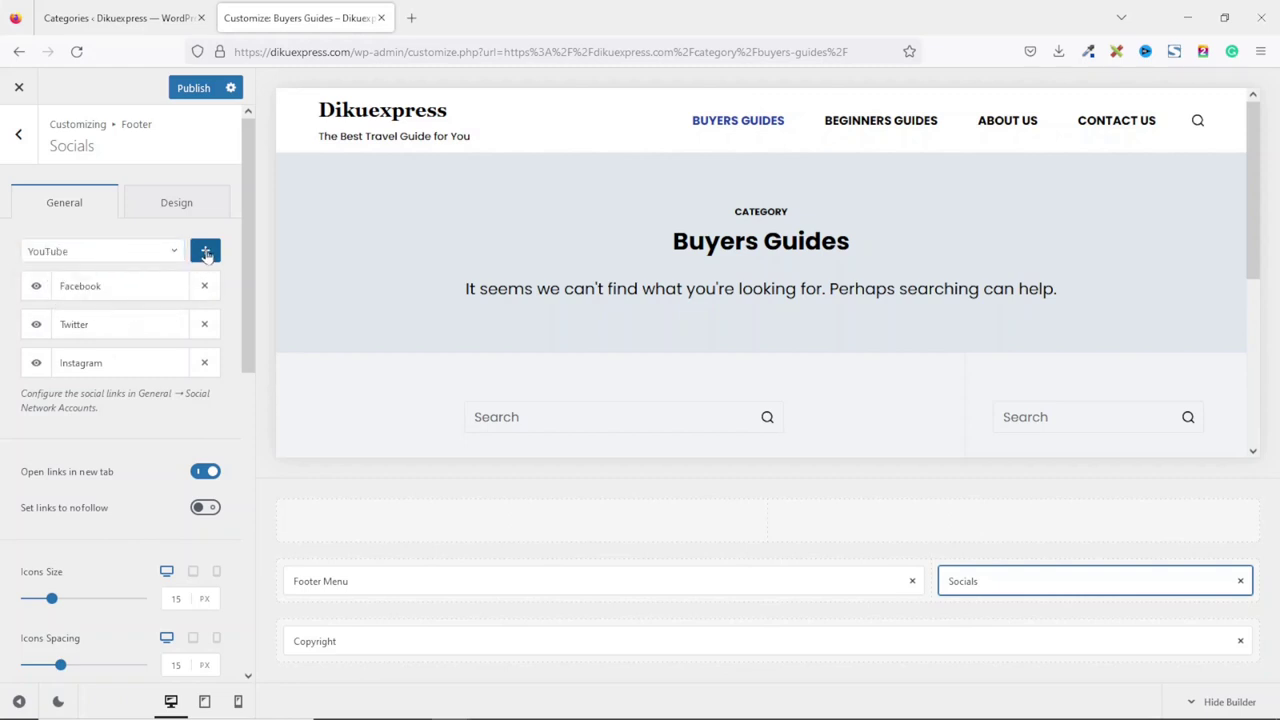
pyautogui.click(206, 251)
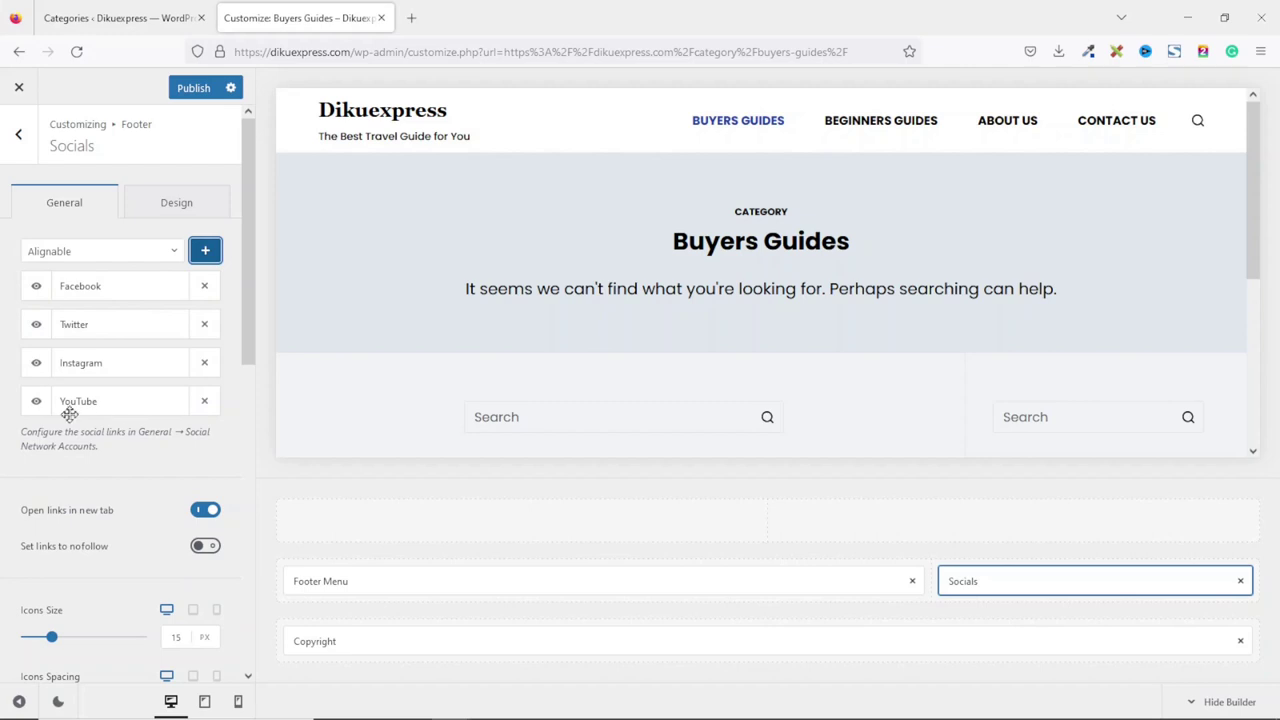
# Delete the Twitter row from the footer social icons.
pyautogui.scroll(-5, 1154, 374)
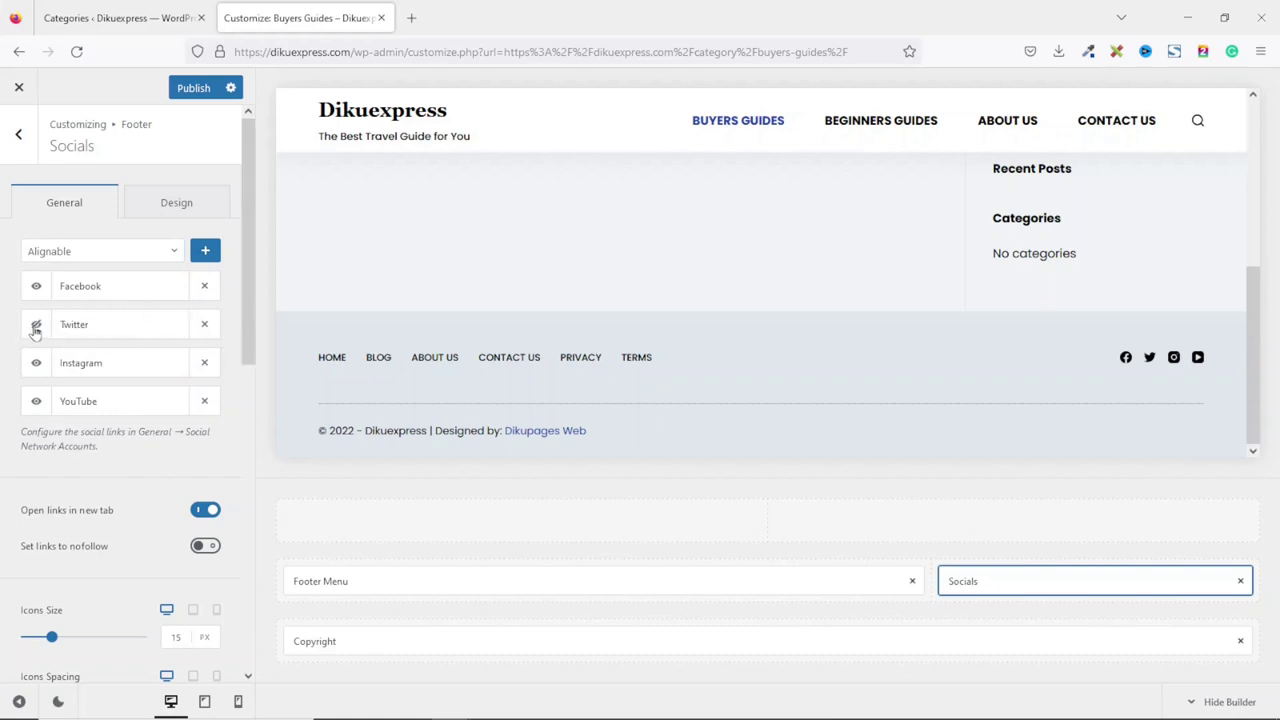
pyautogui.click(36, 328)
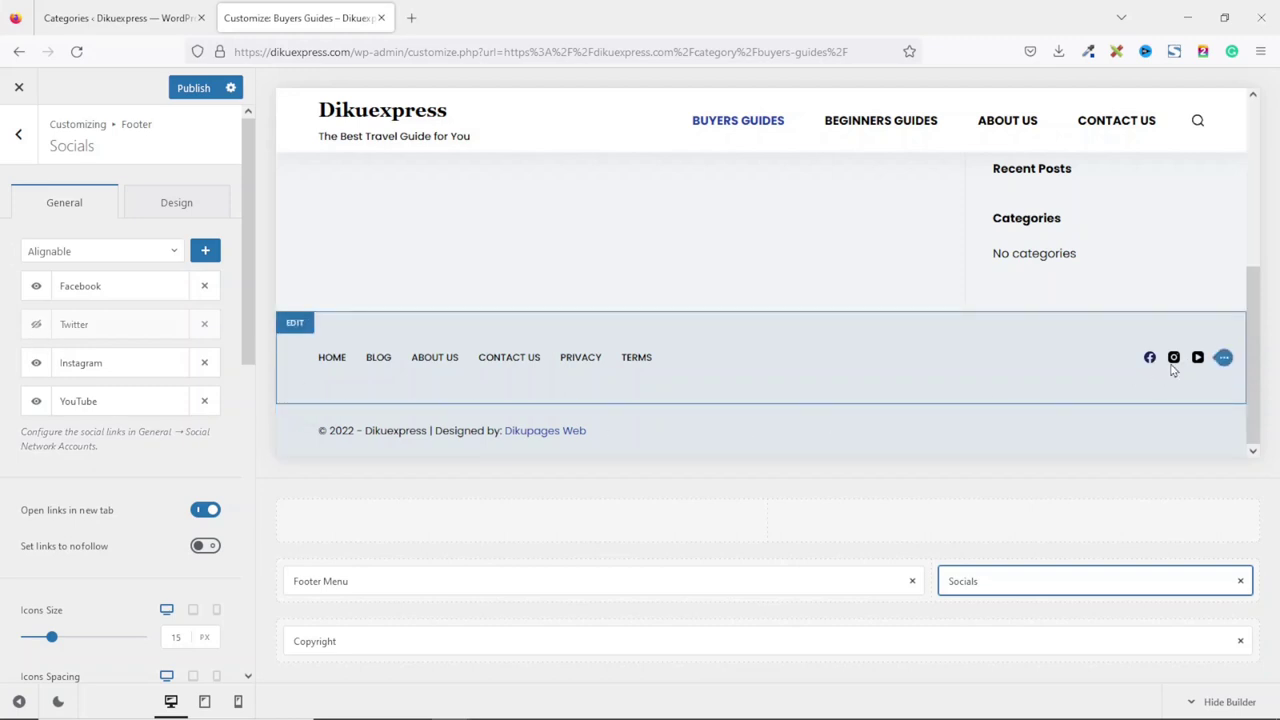
pyautogui.click(204, 328)
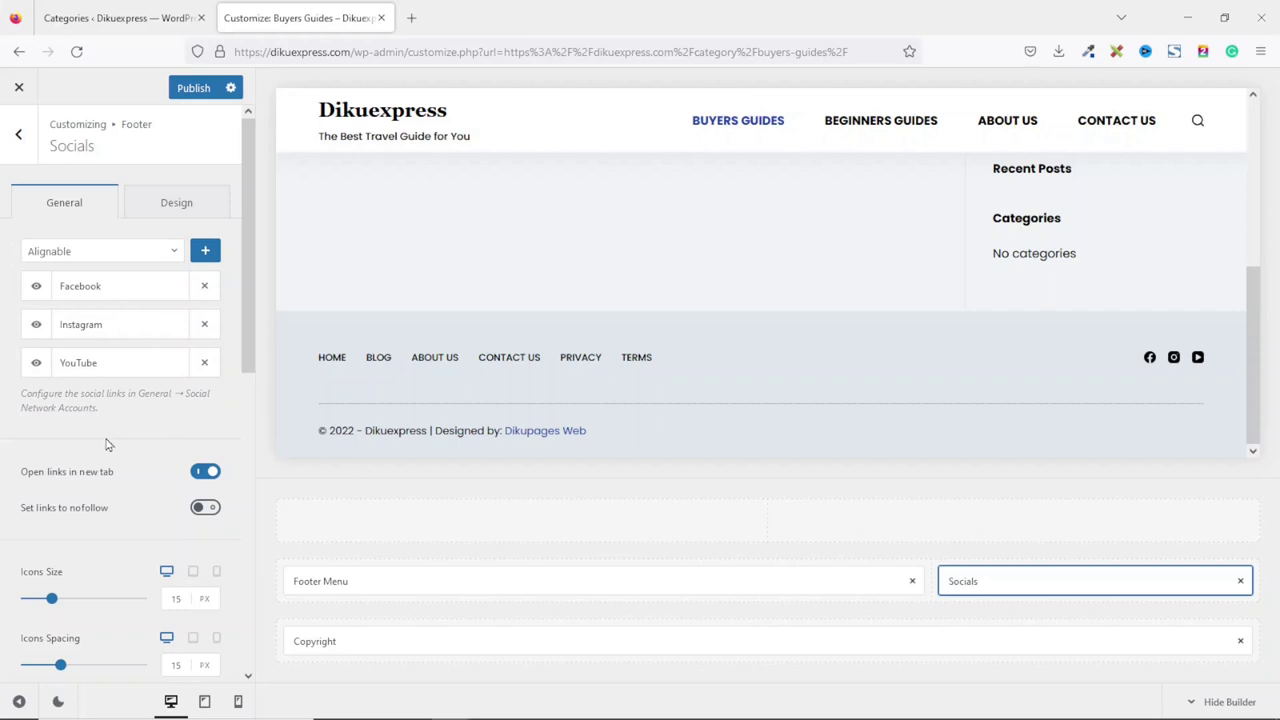
pyautogui.click(19, 135)
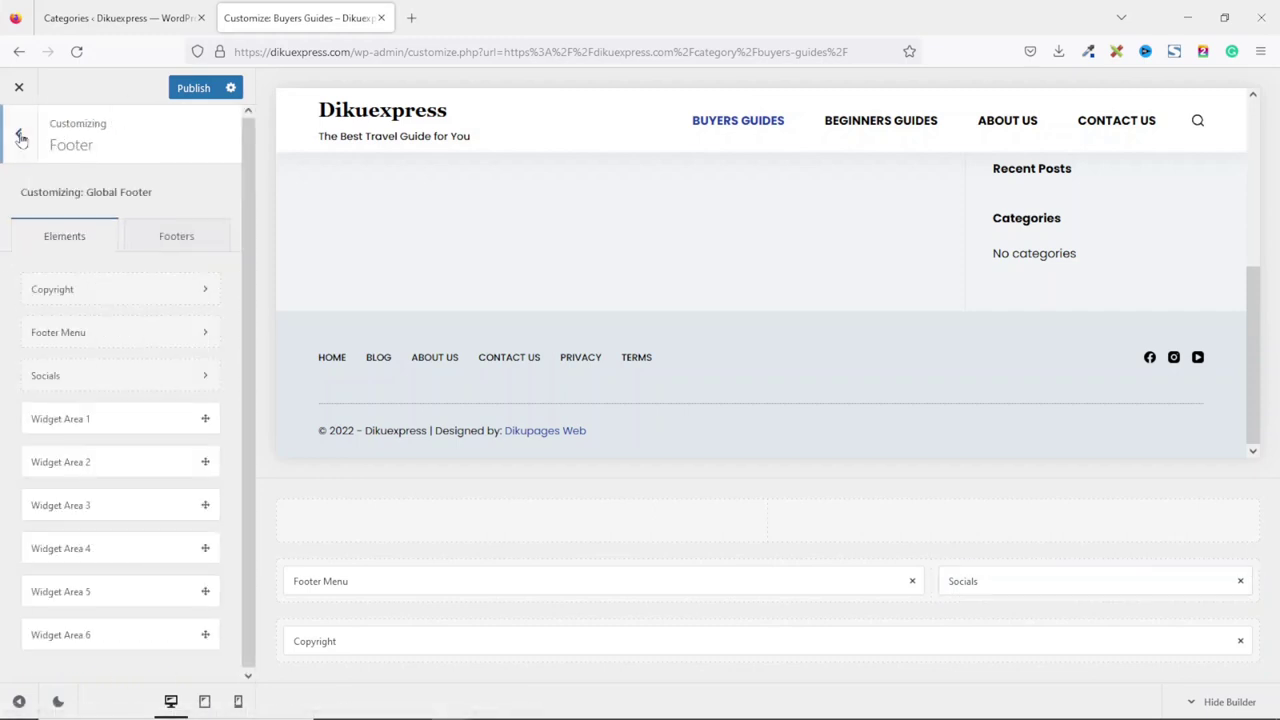
# Open General > Social Network Accounts and check the Facebook and Instagram link fields.
pyautogui.click(19, 135)
pyautogui.scroll(-2, 183, 465)
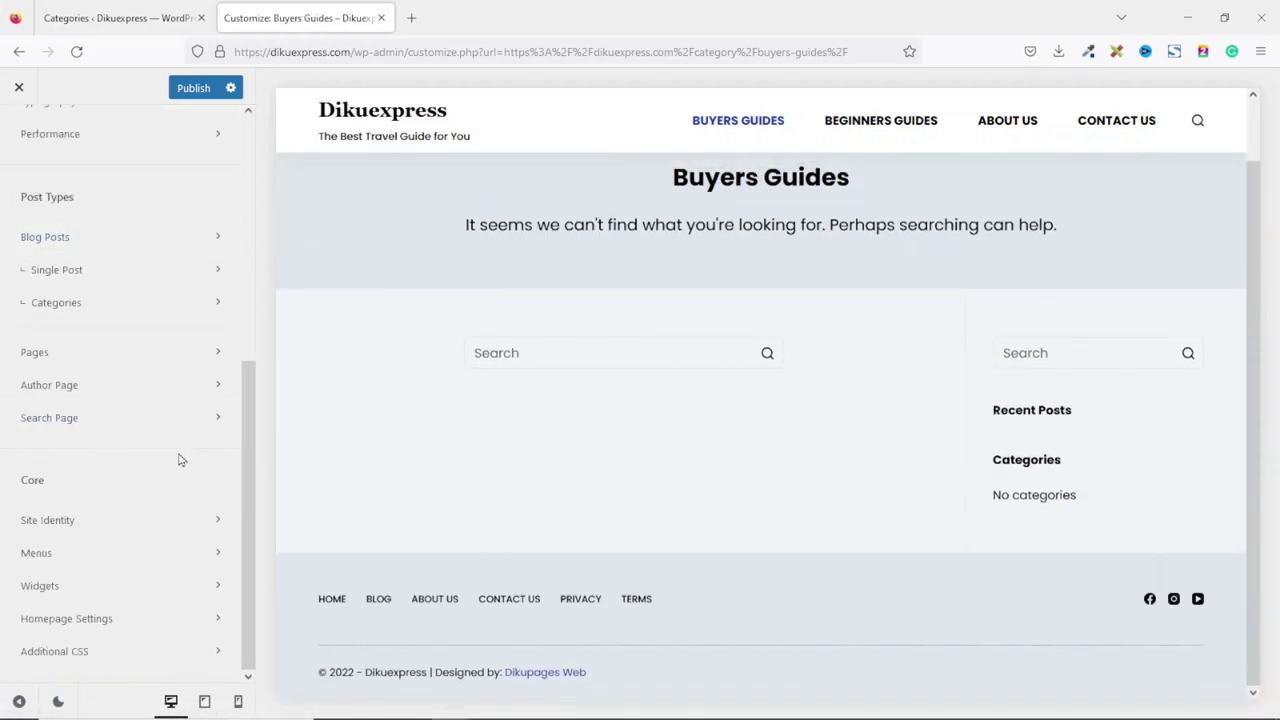
pyautogui.scroll(5, 129, 397)
pyautogui.click(58, 362)
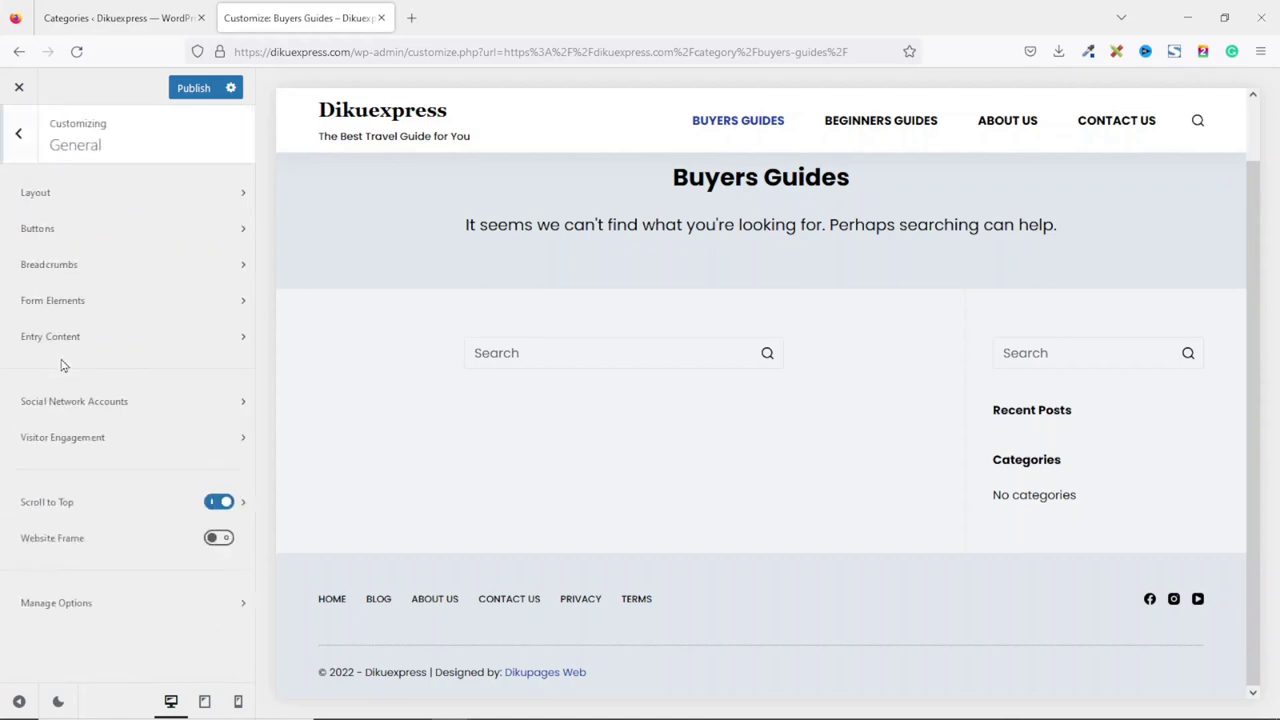
pyautogui.click(112, 401)
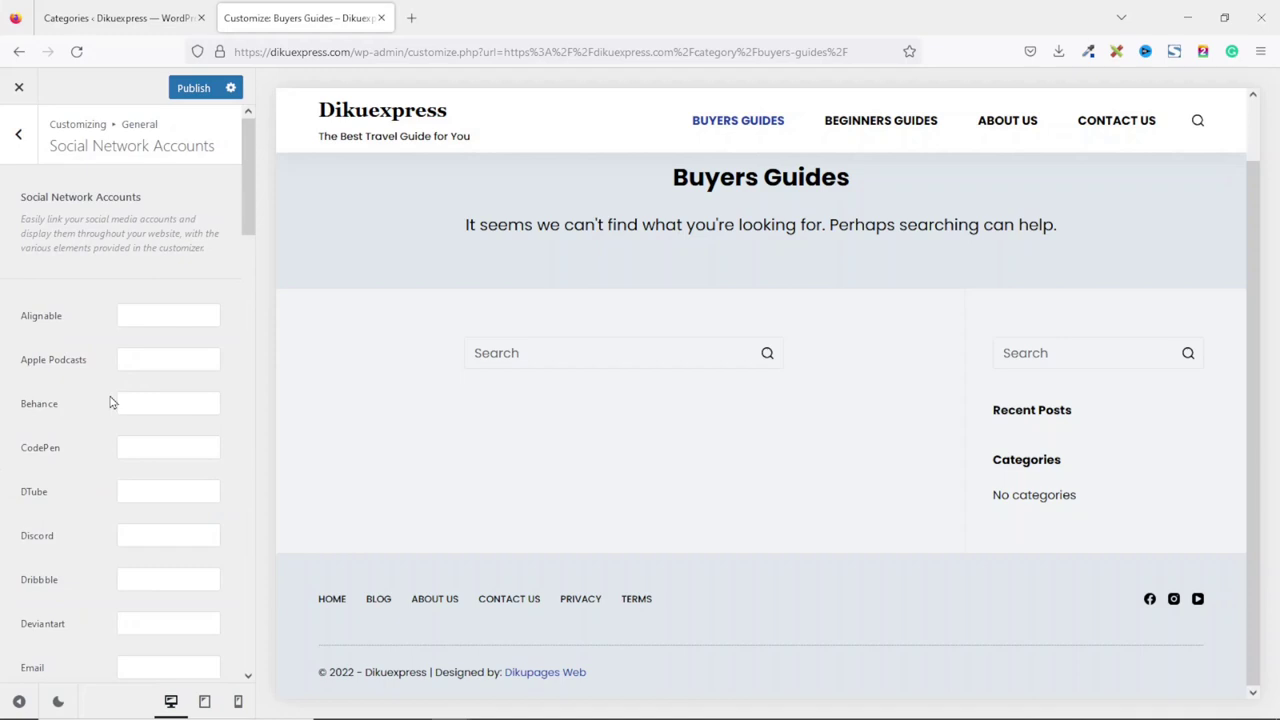
pyautogui.scroll(-3, 171, 358)
pyautogui.scroll(-1, 171, 363)
pyautogui.click(154, 384)
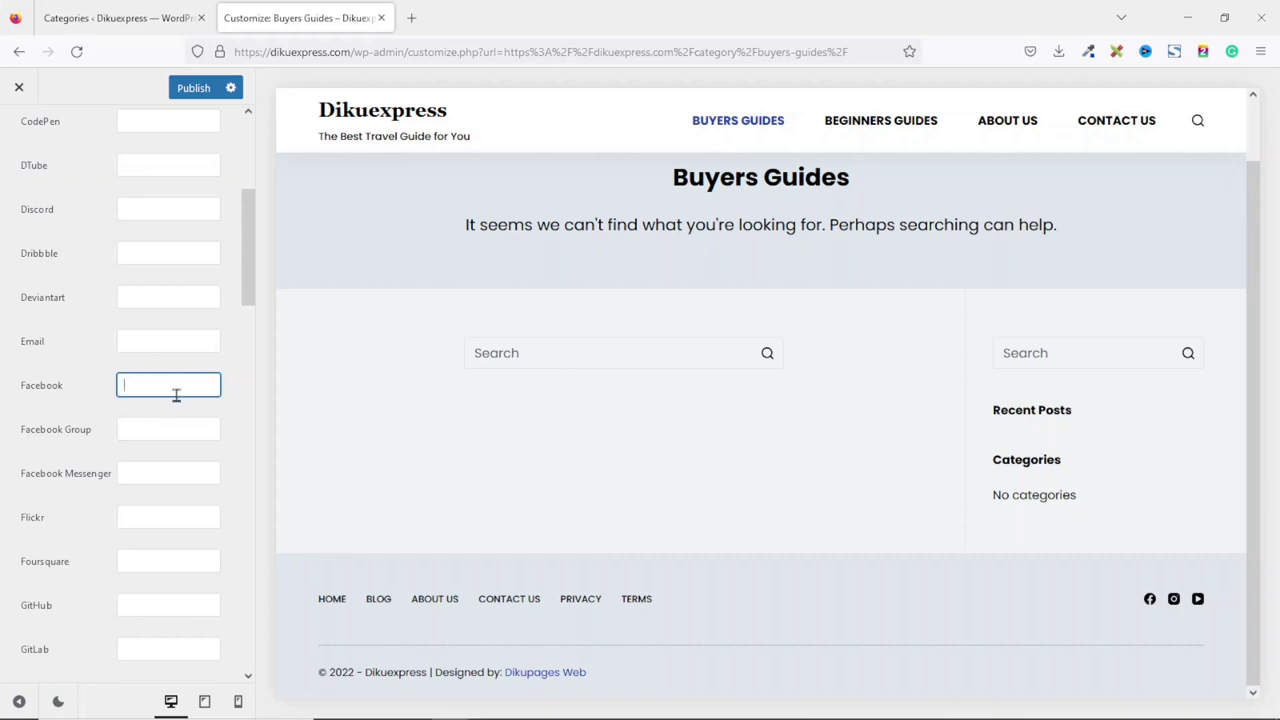
pyautogui.scroll(-4, 177, 430)
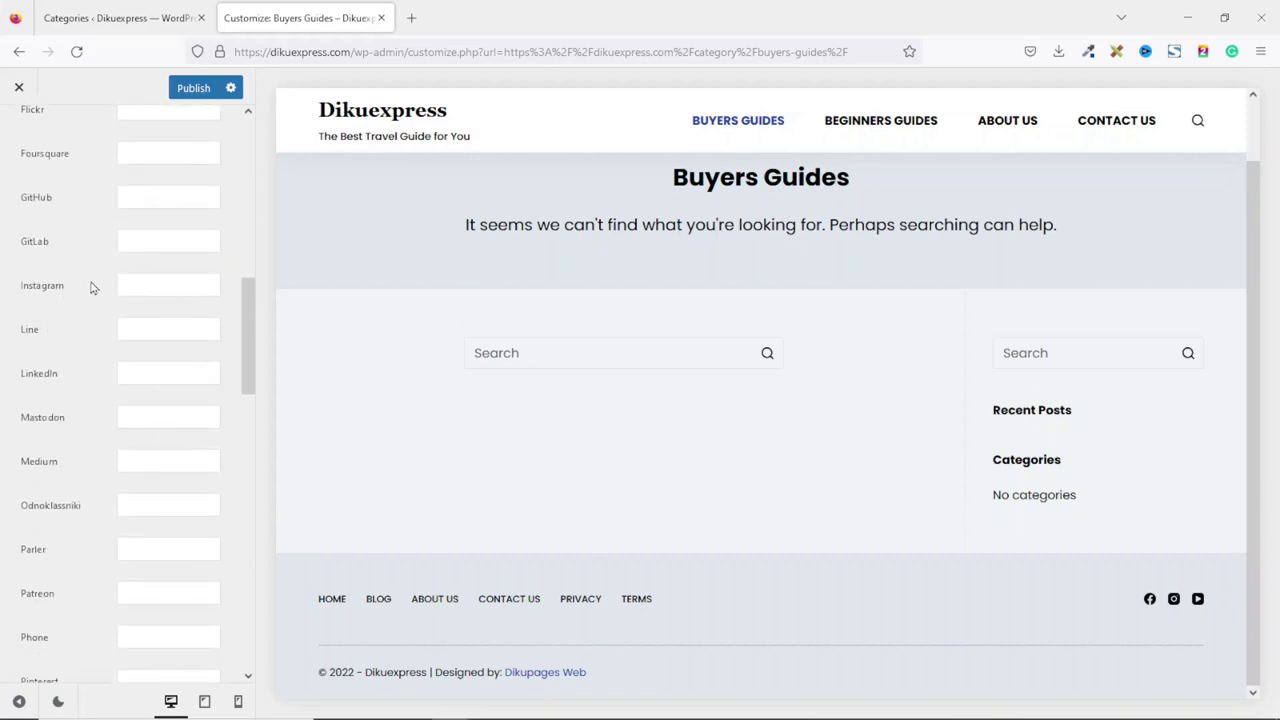
pyautogui.click(143, 284)
# Check the Twitch and Yelp link fields further down the list.
pyautogui.scroll(-7, 170, 365)
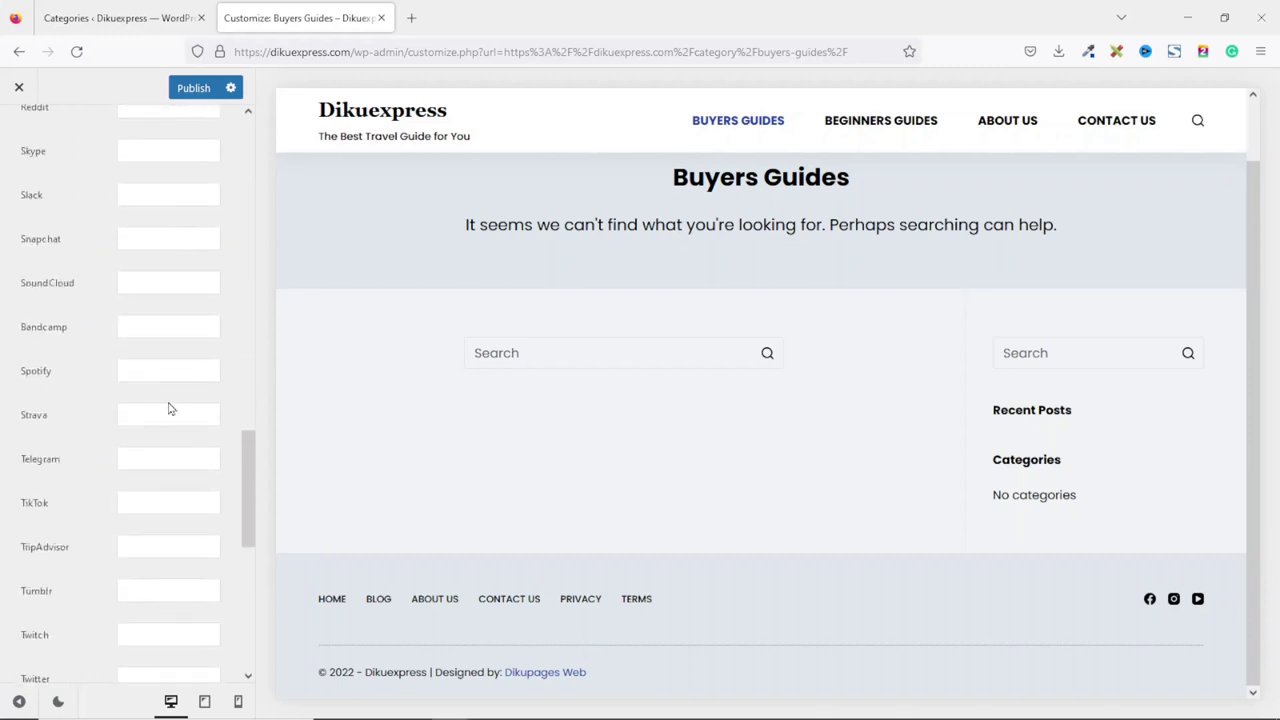
pyautogui.scroll(-1, 170, 408)
pyautogui.click(181, 530)
pyautogui.scroll(-3, 182, 537)
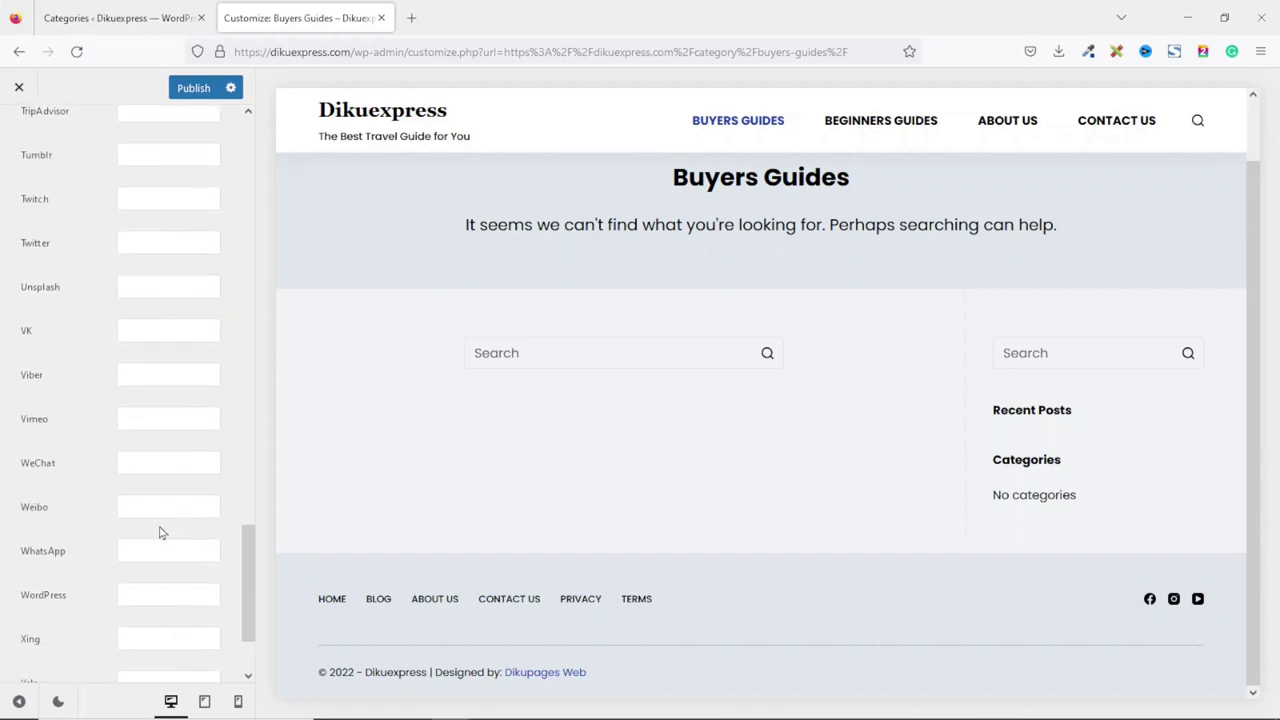
pyautogui.scroll(-1, 160, 610)
pyautogui.click(166, 603)
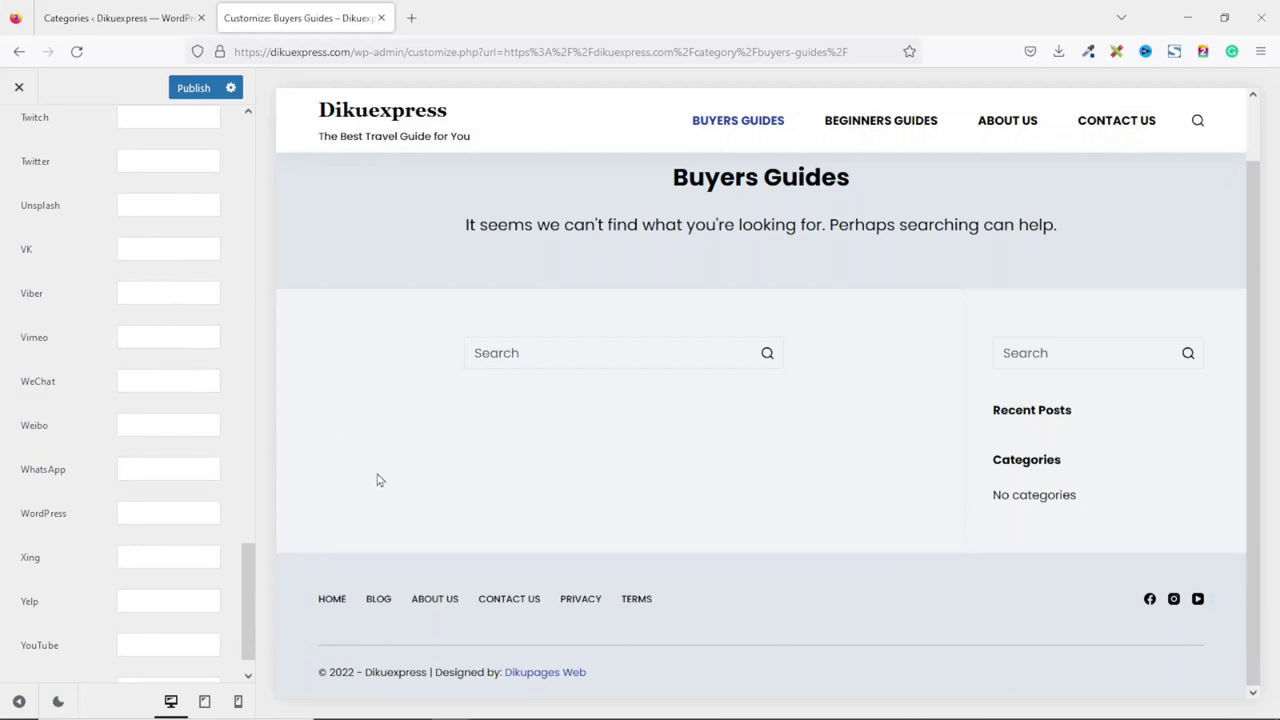
# Publish the Customizer changes and view the live Dikuexpress homepage.
pyautogui.click(182, 97)
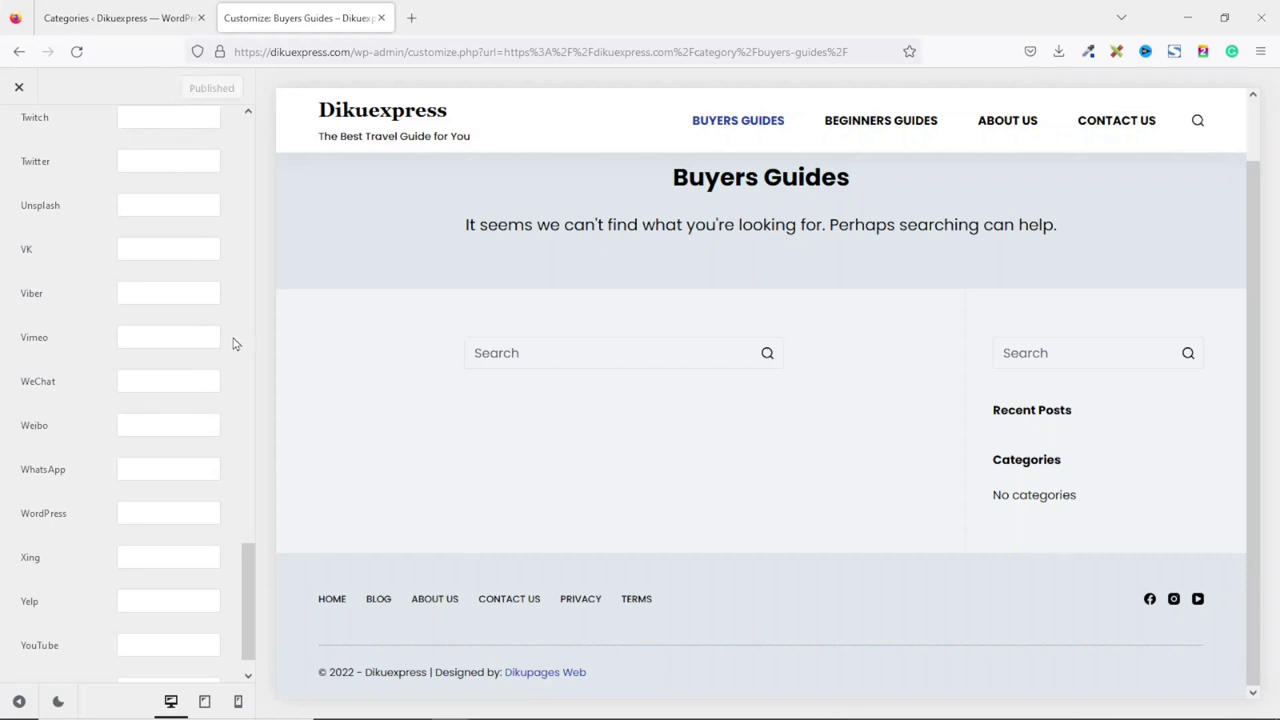
pyautogui.click(18, 87)
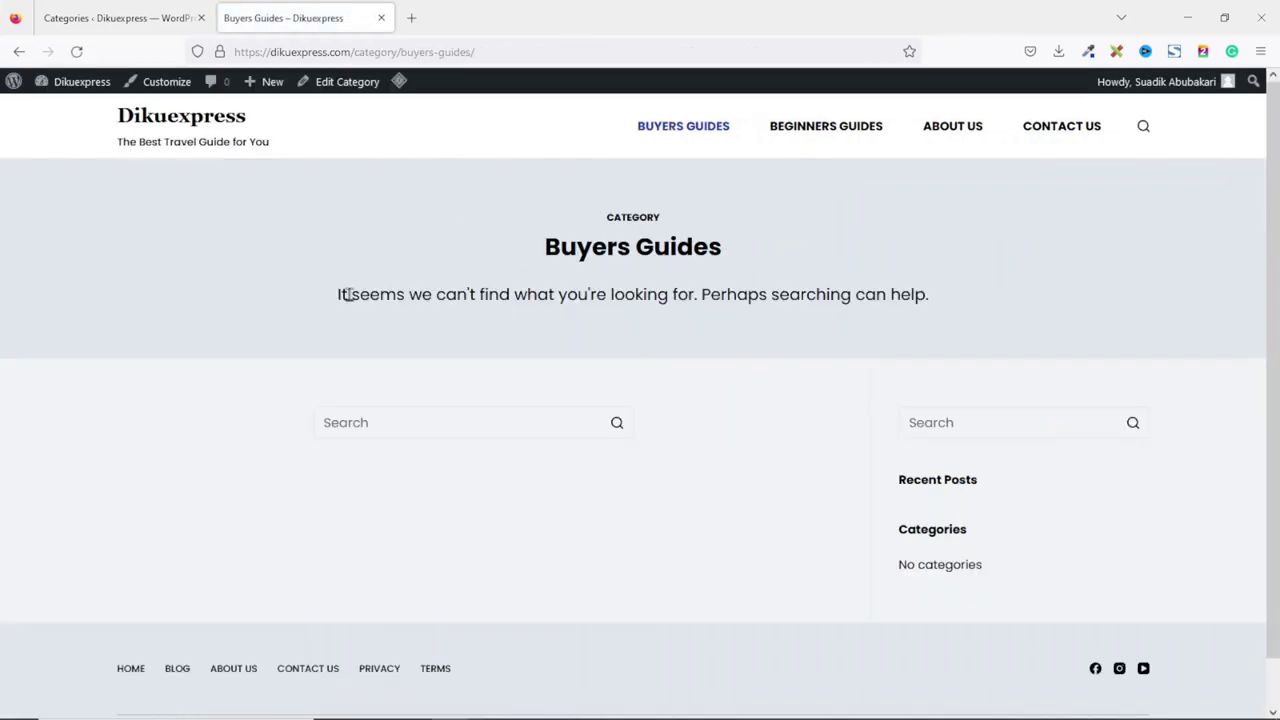
pyautogui.click(196, 120)
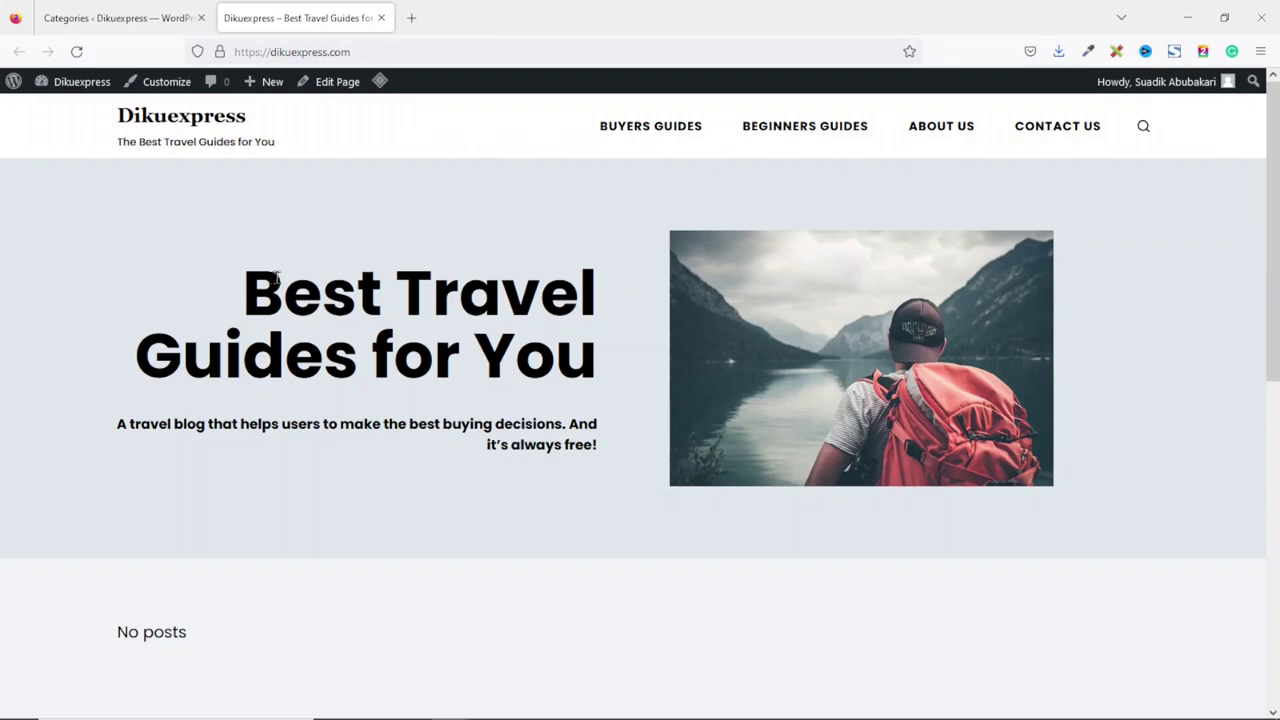
pyautogui.click(413, 19)
pyautogui.write('amazon.com/')
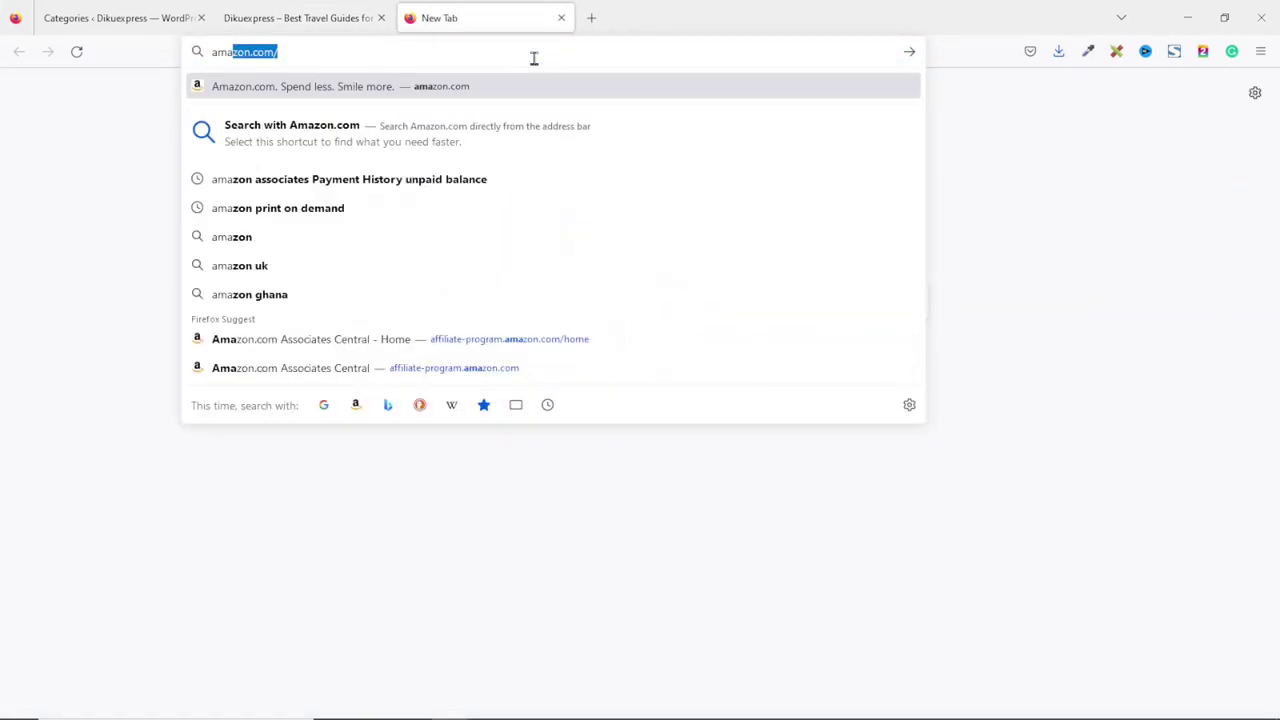
pyautogui.press('Return')
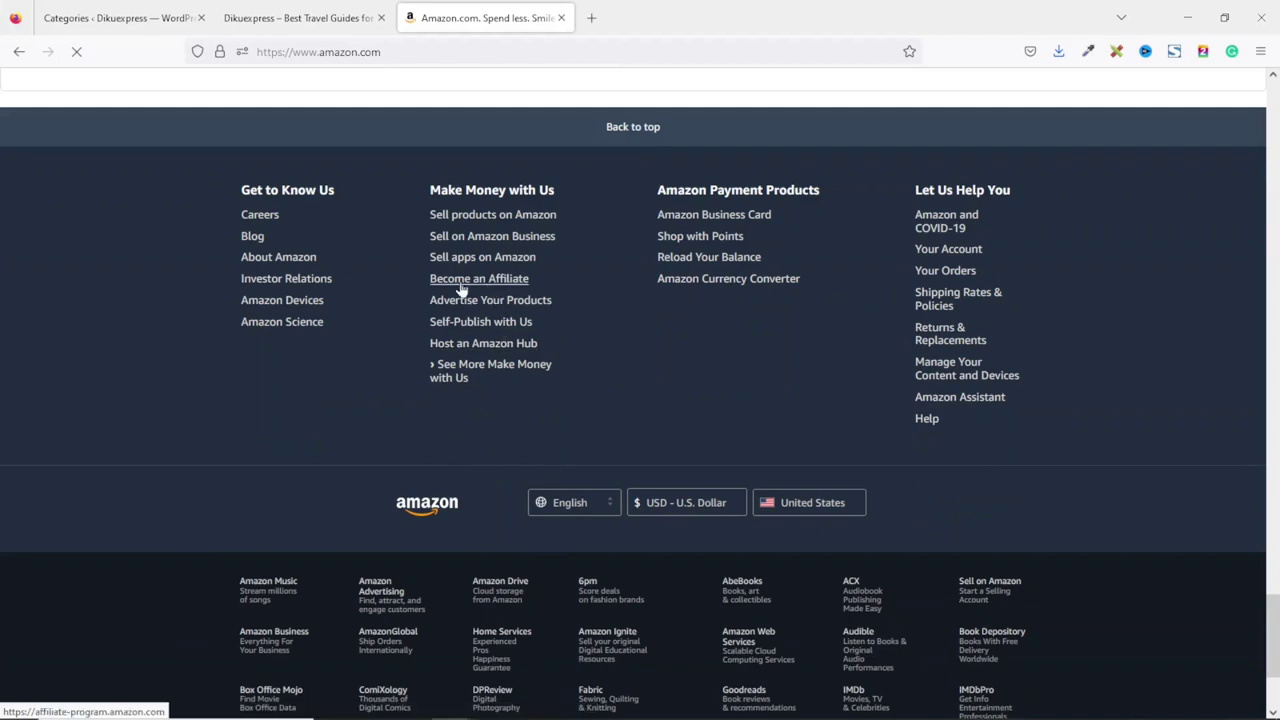
pyautogui.click(467, 282)
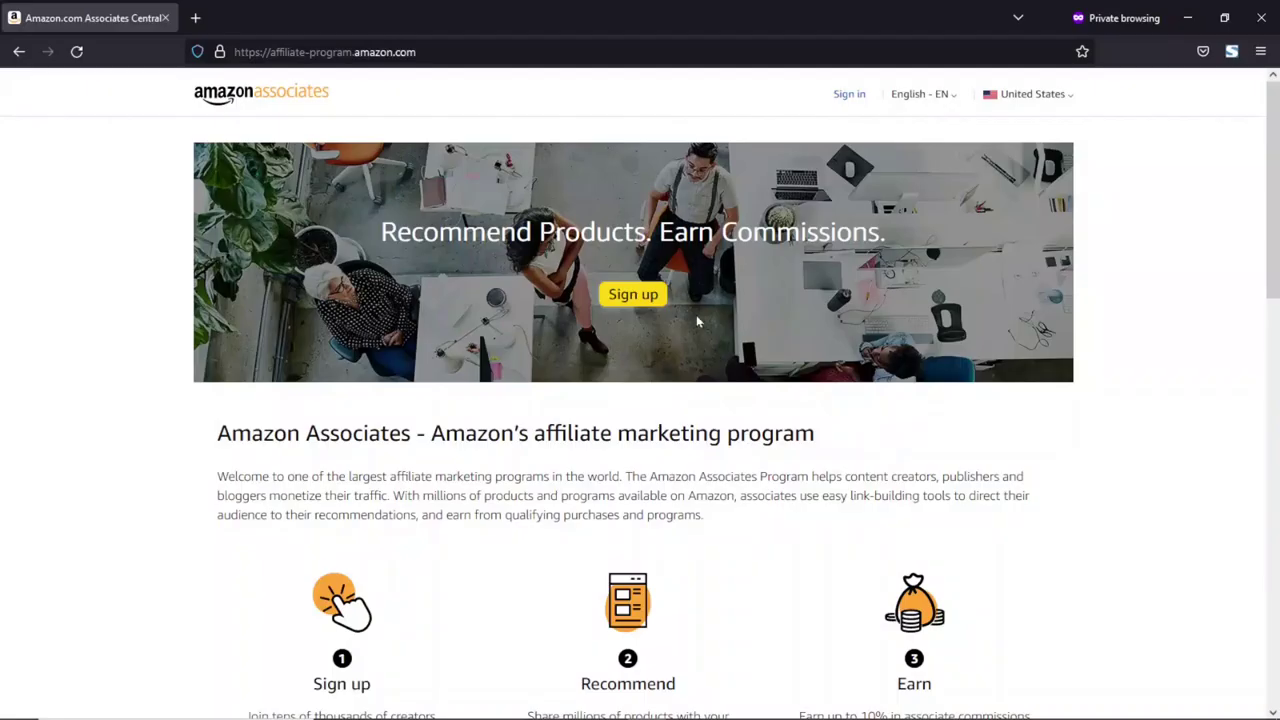
pyautogui.click(635, 300)
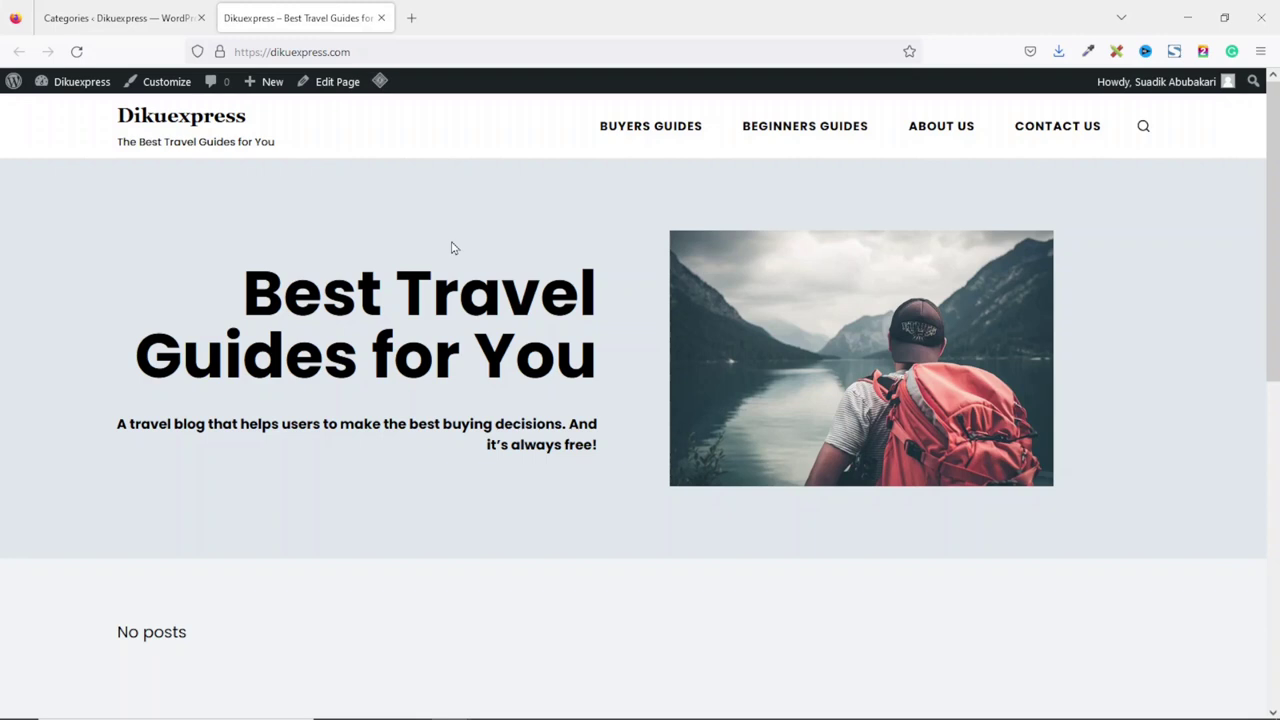
# Search Google for 'gaming laptops' in a new tab.
pyautogui.click(411, 17)
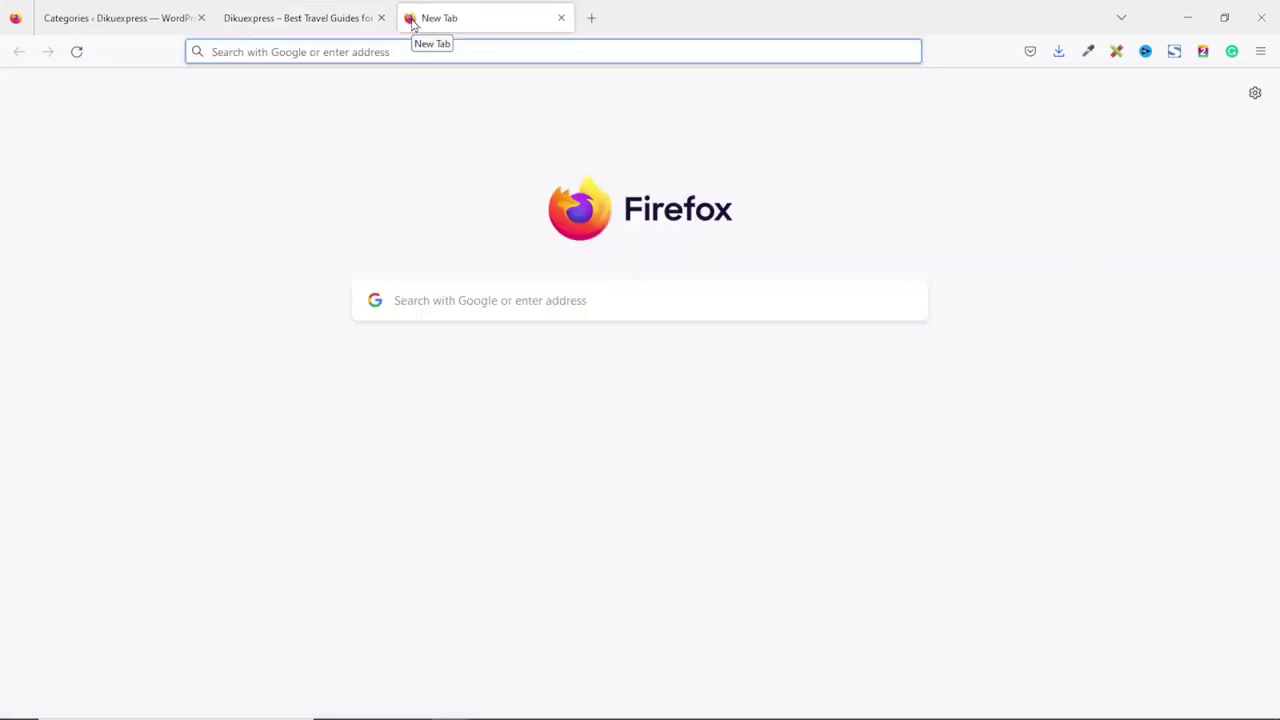
pyautogui.write('gami')
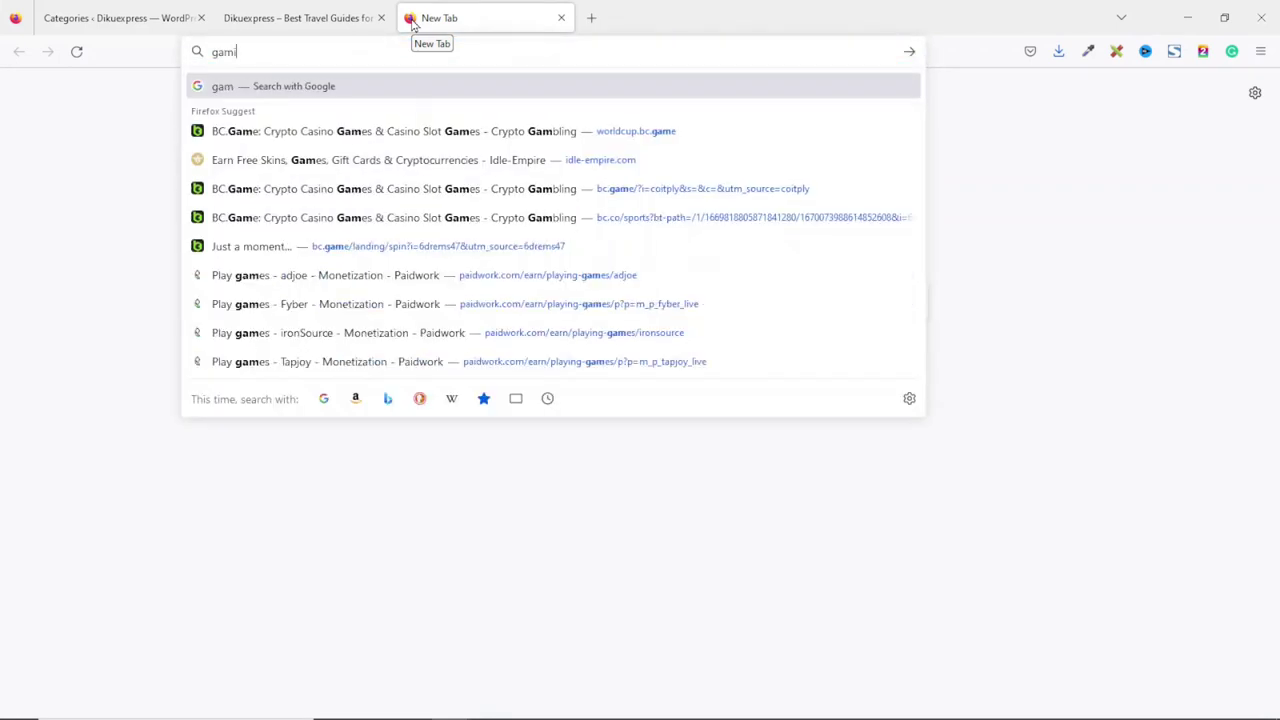
pyautogui.write('ng laptops')
pyautogui.press('Return')
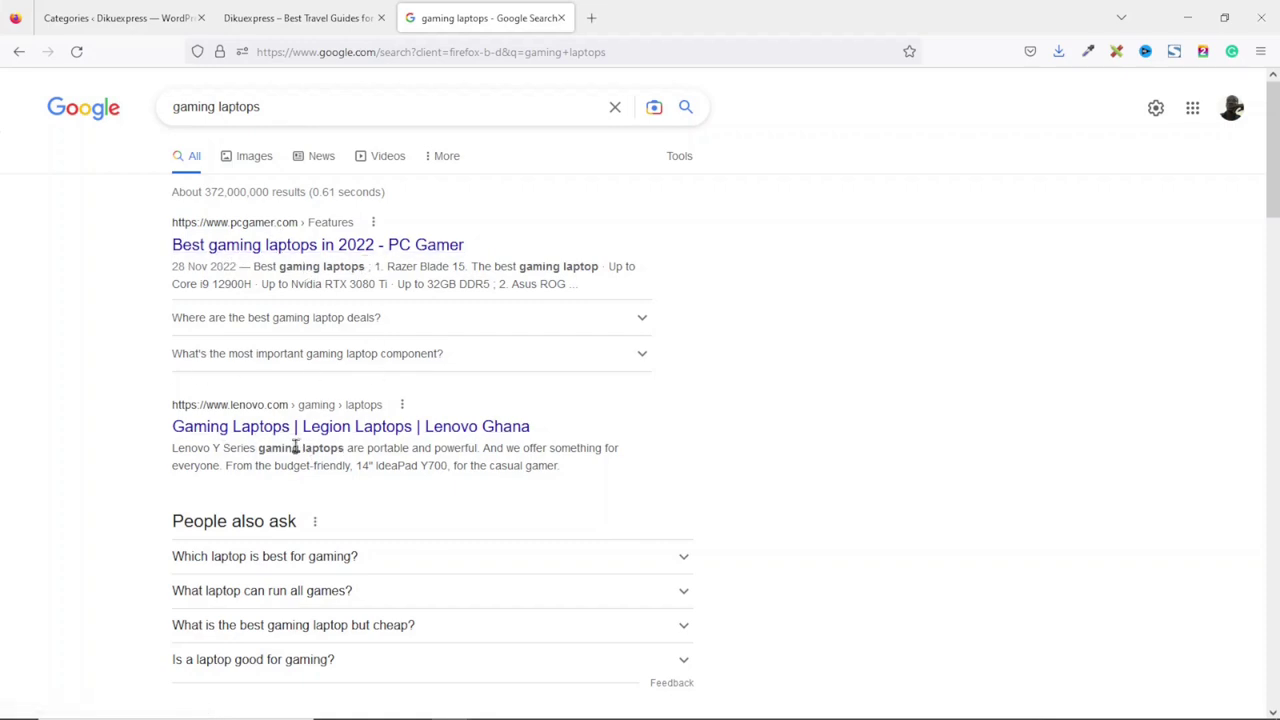
# Browse the gaming laptops results, then put the cursor in the search box.
pyautogui.scroll(-5, 298, 447)
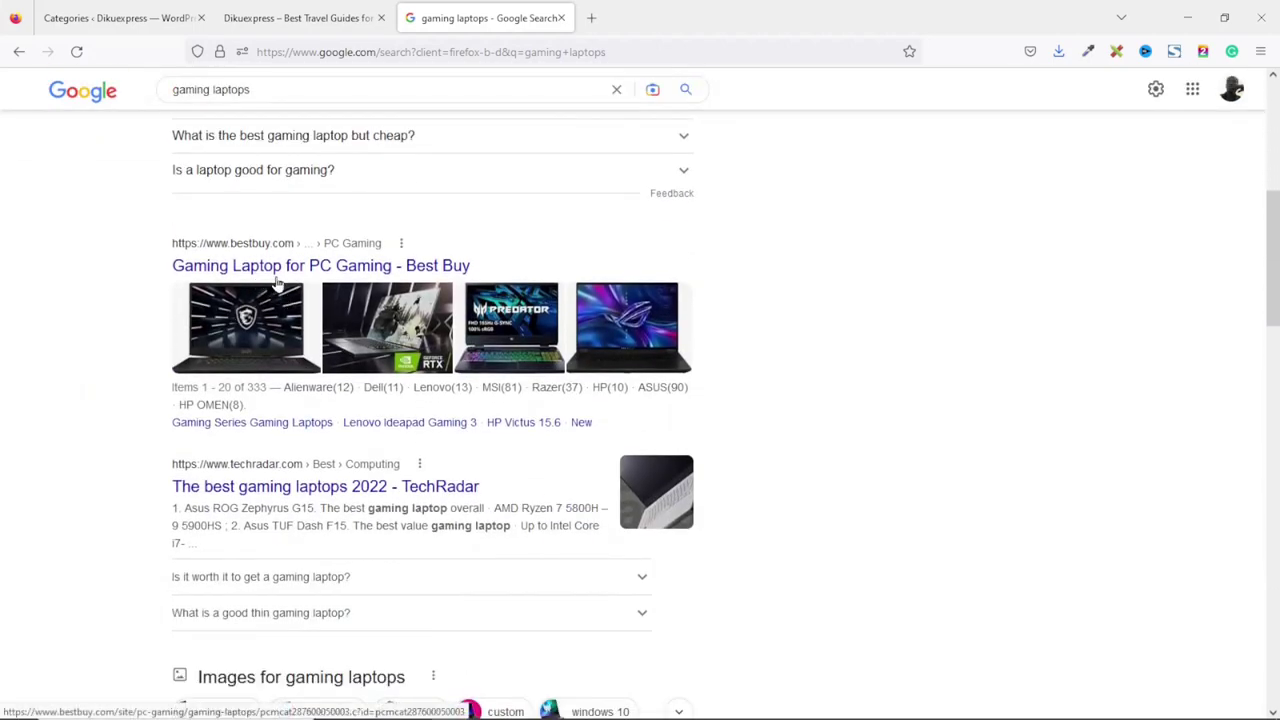
pyautogui.scroll(-2, 366, 434)
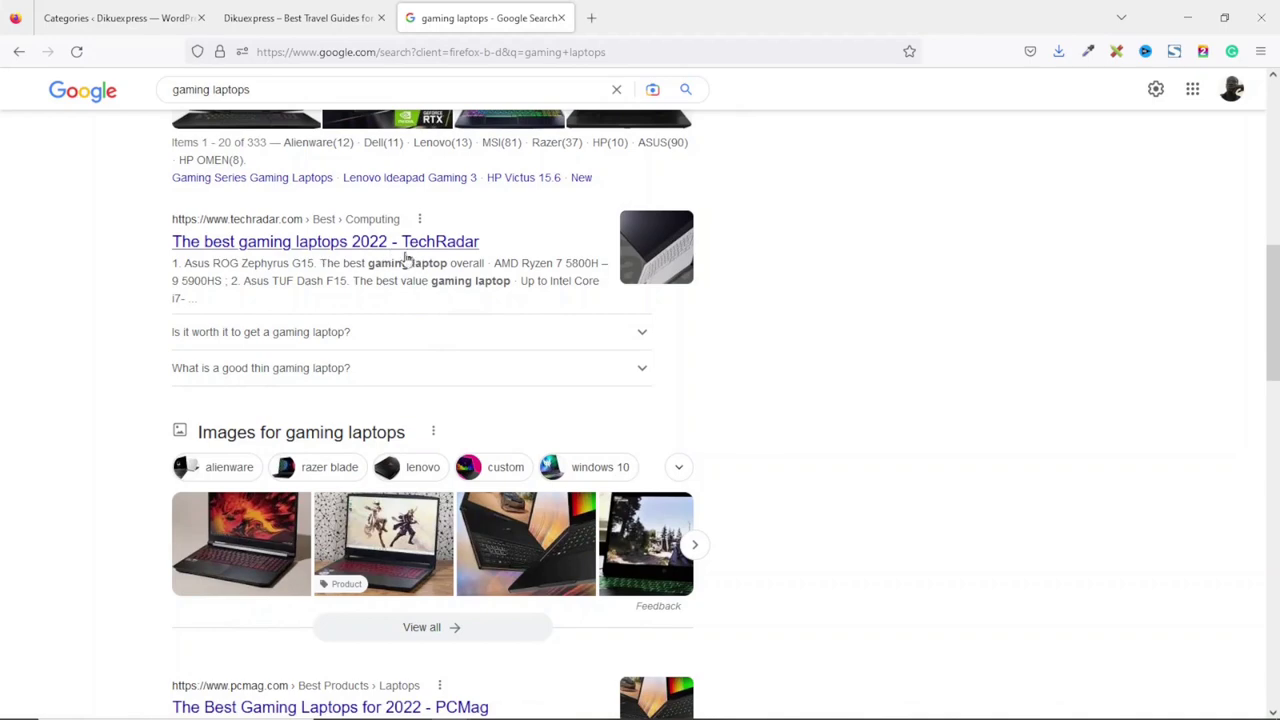
pyautogui.scroll(-1, 417, 370)
pyautogui.scroll(-2, 417, 370)
pyautogui.scroll(3, 489, 405)
pyautogui.scroll(-3, 488, 400)
pyautogui.scroll(-6, 488, 400)
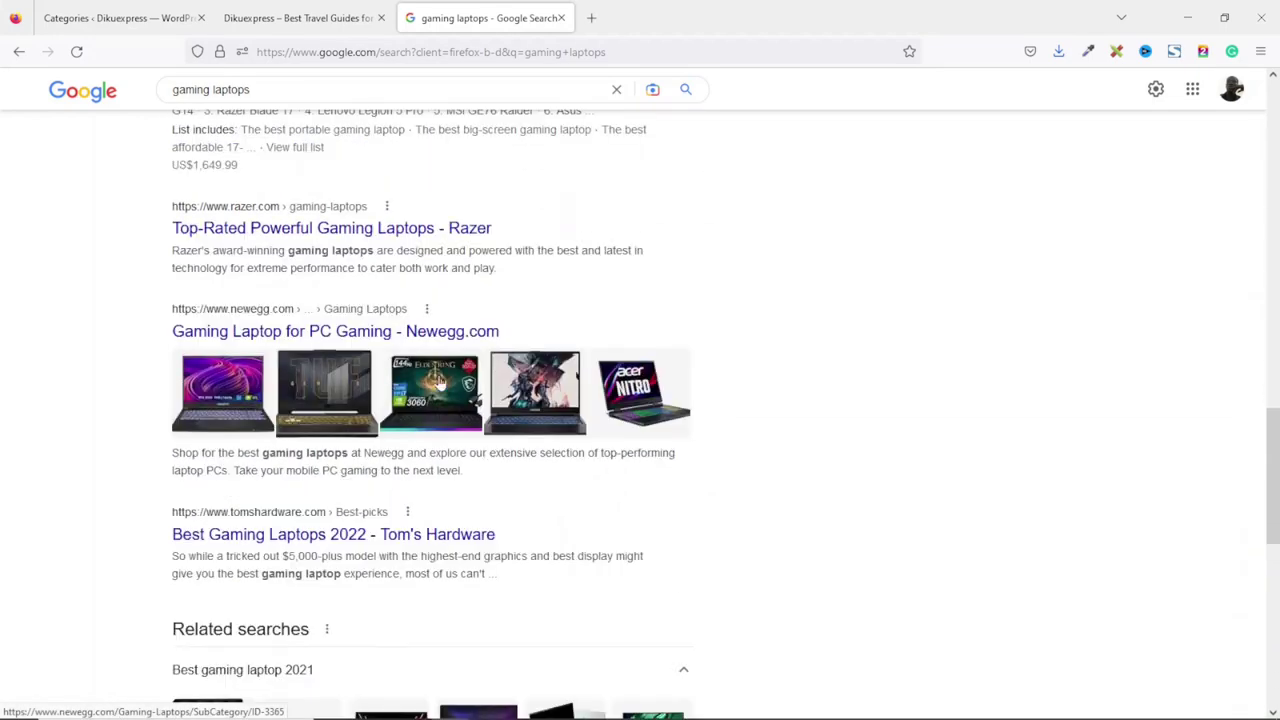
pyautogui.scroll(-3, 441, 374)
pyautogui.scroll(7, 441, 373)
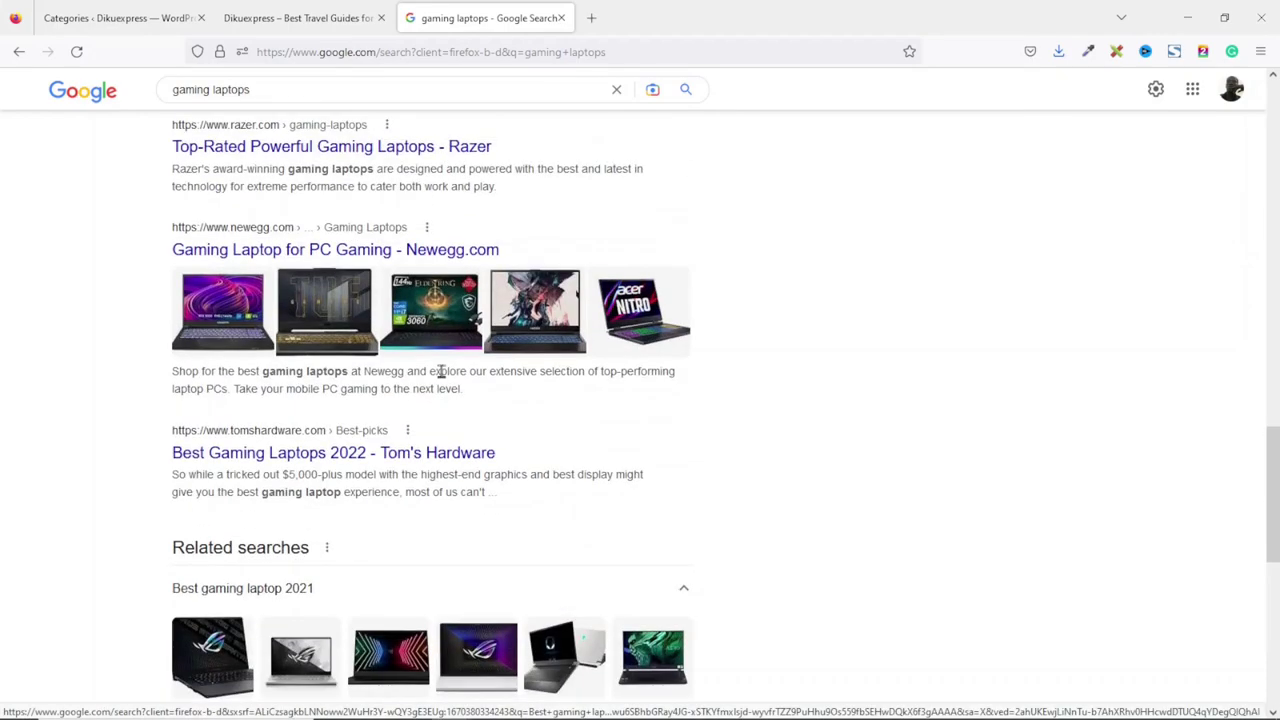
pyautogui.scroll(2, 440, 365)
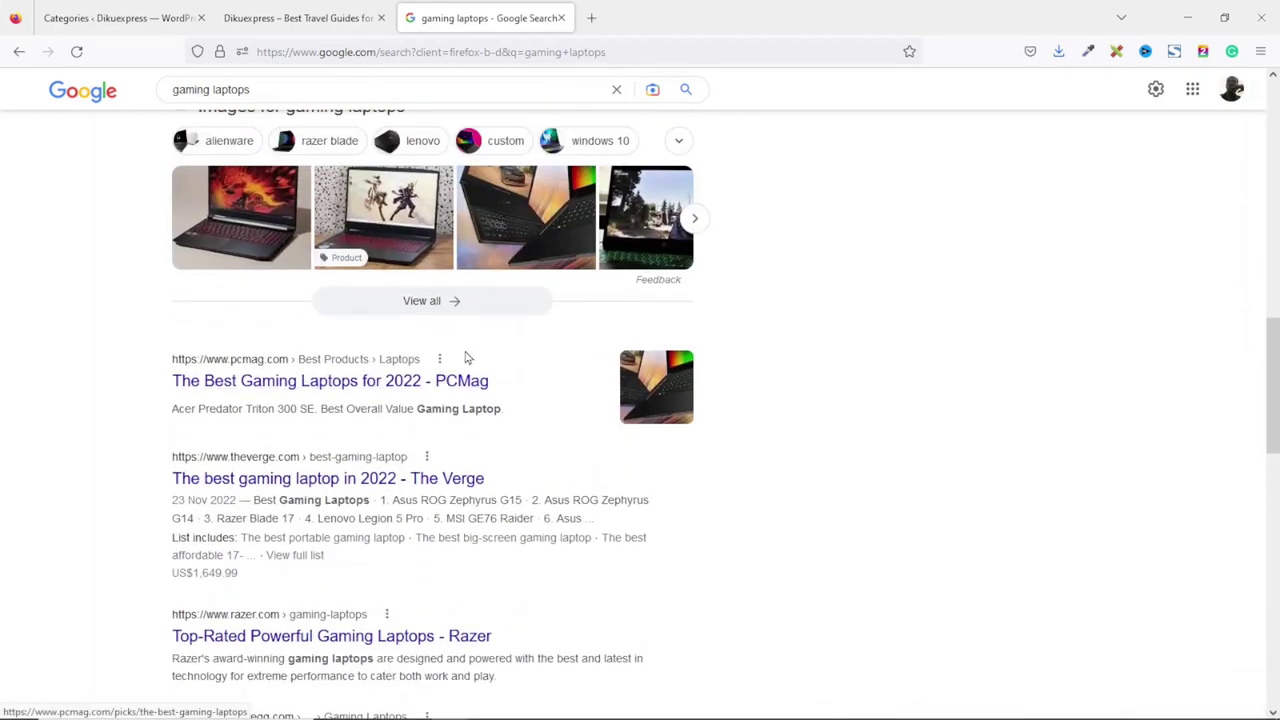
pyautogui.scroll(2, 465, 356)
pyautogui.scroll(2, 465, 356)
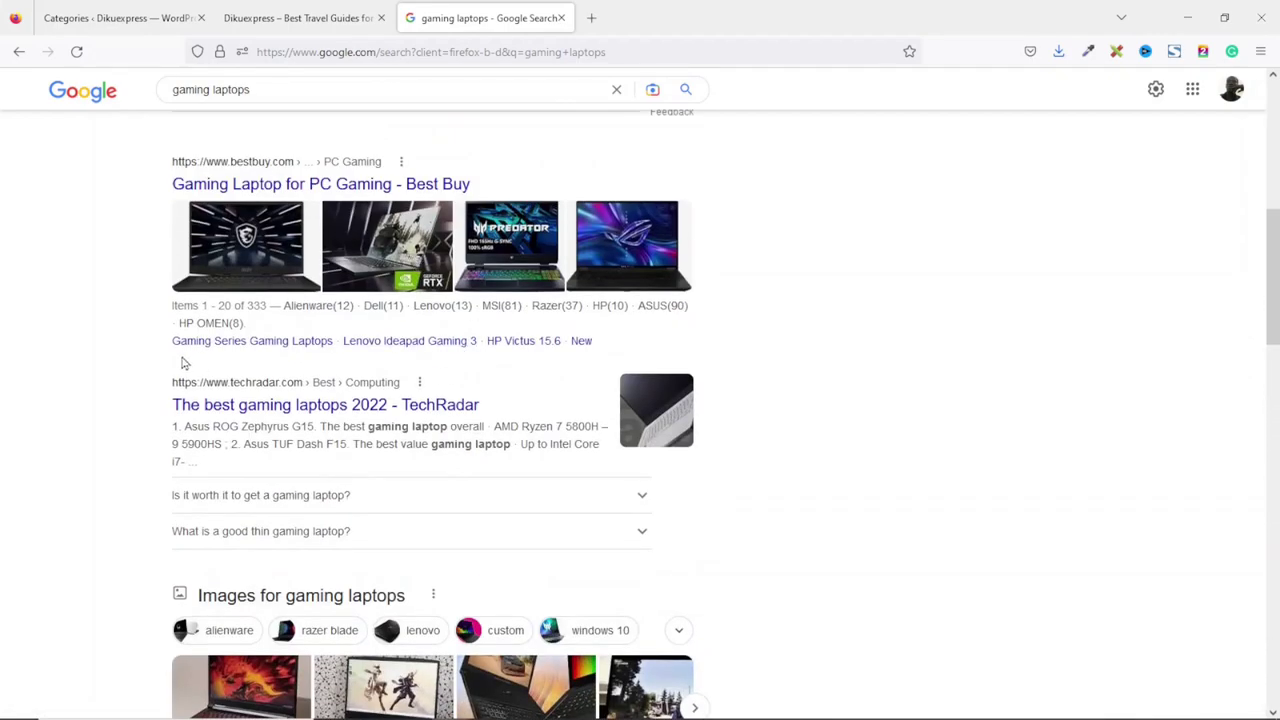
pyautogui.scroll(5, 417, 363)
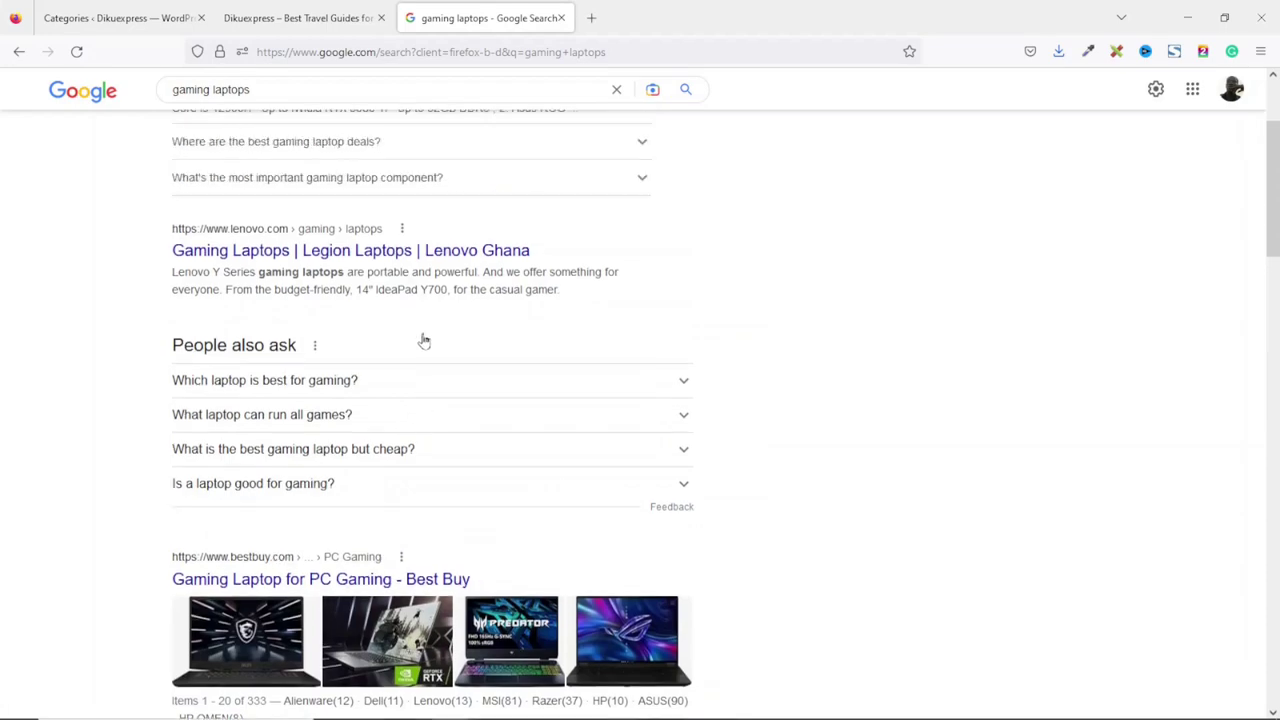
pyautogui.click(298, 90)
# Refine the query to 'best gaming laptops under 1000' and scroll through the results.
pyautogui.click(175, 107)
pyautogui.write('best')
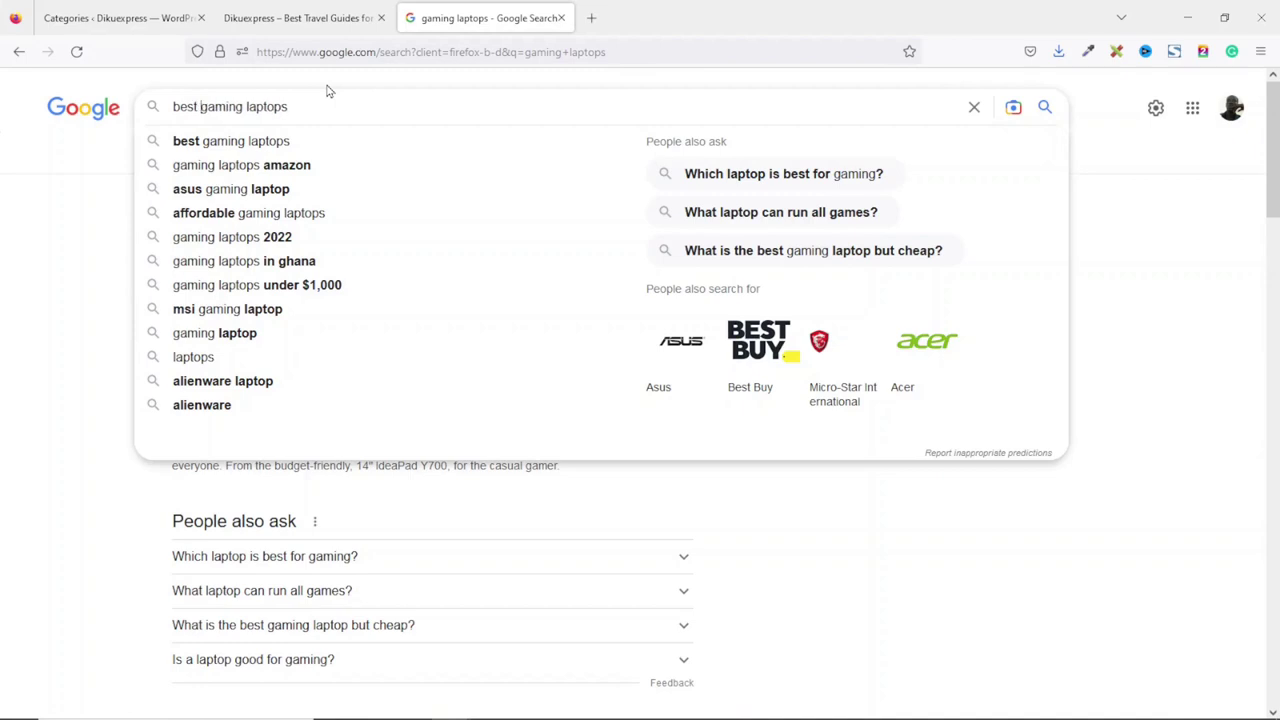
pyautogui.click(326, 107)
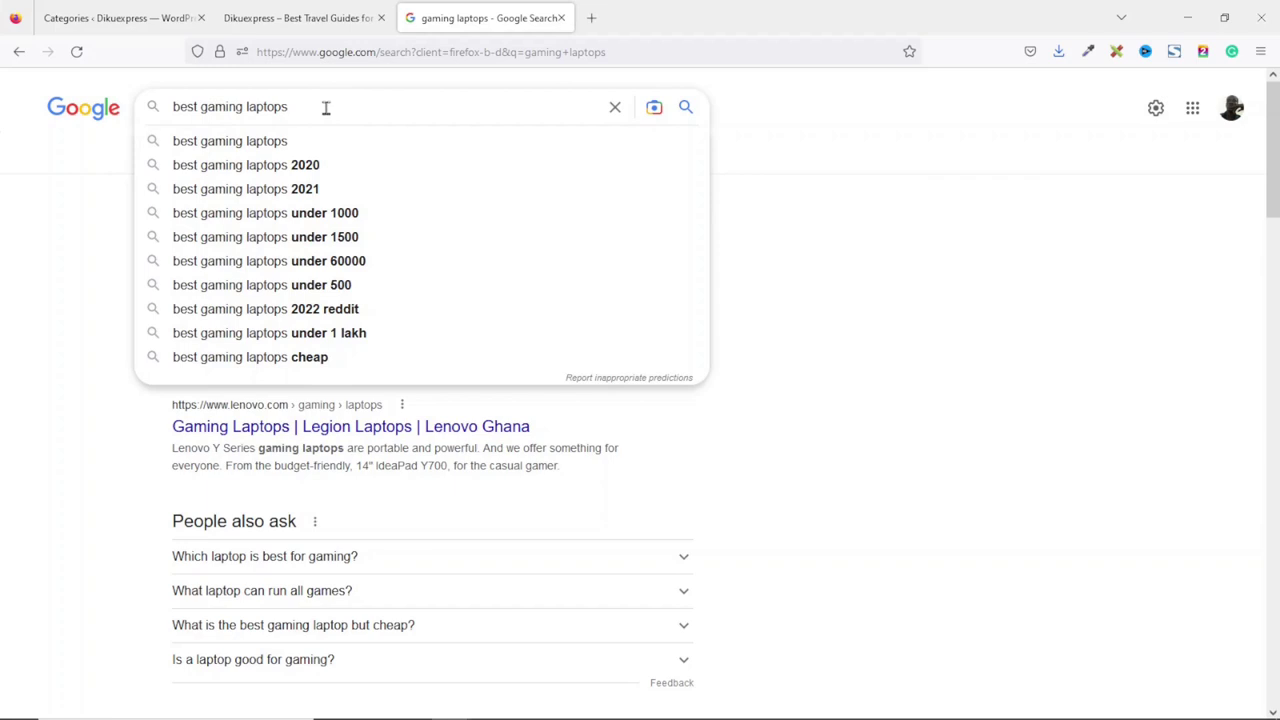
pyautogui.write('under')
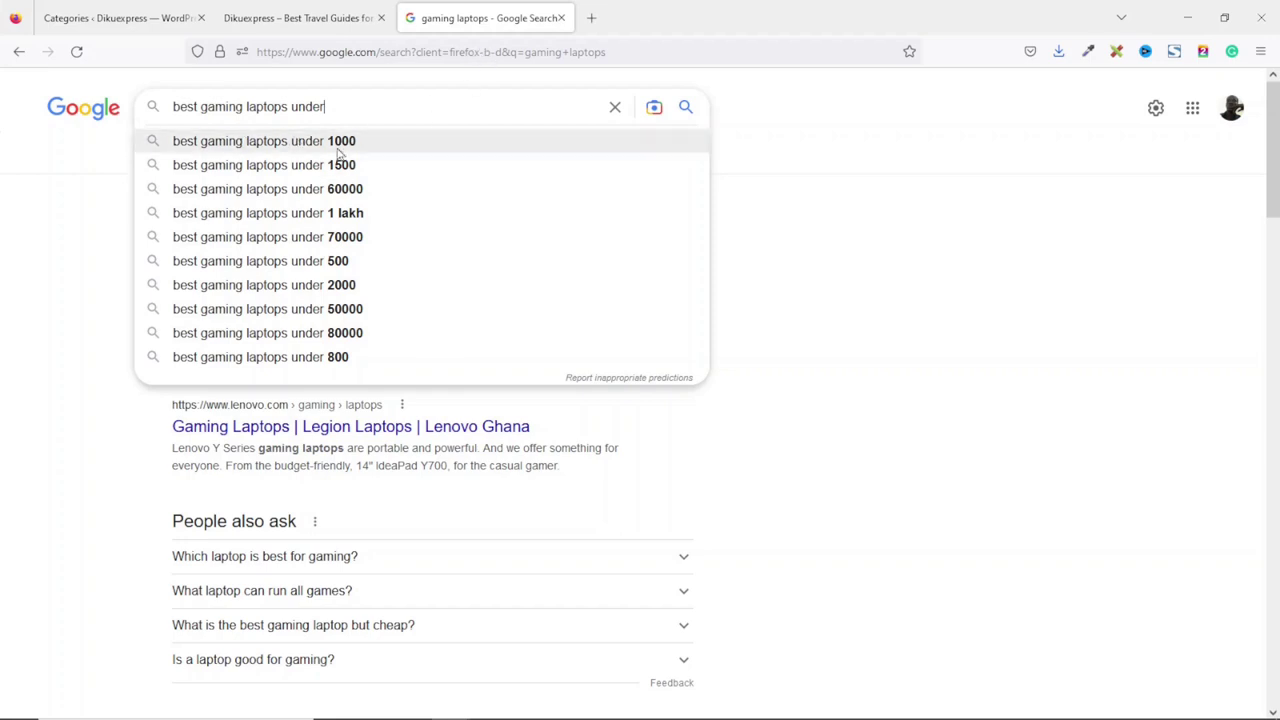
pyautogui.click(316, 146)
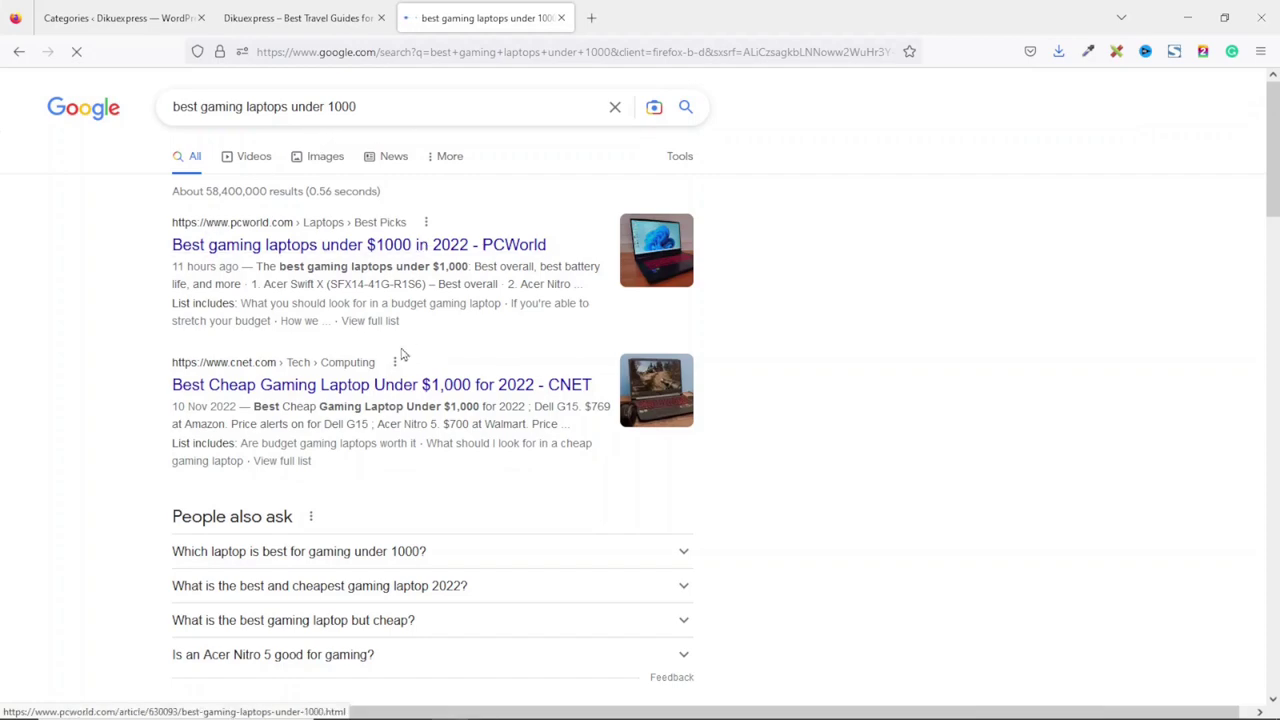
pyautogui.scroll(-5, 371, 523)
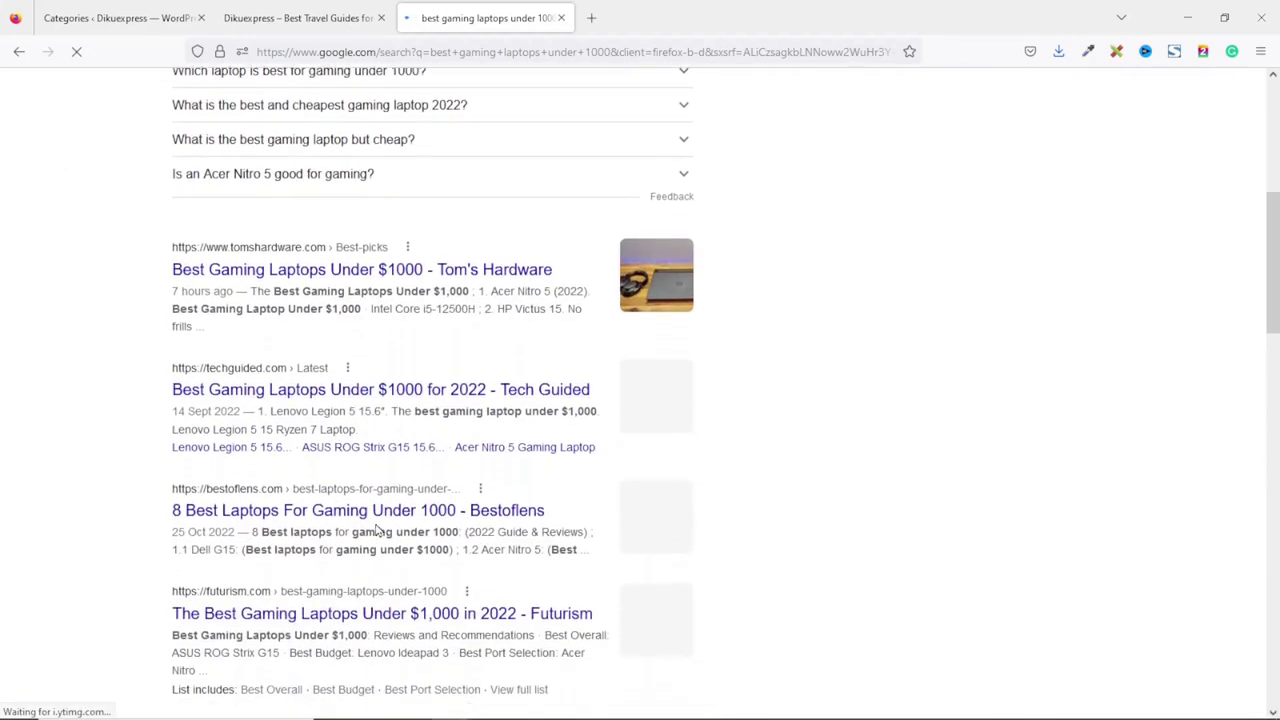
pyautogui.scroll(-4, 375, 523)
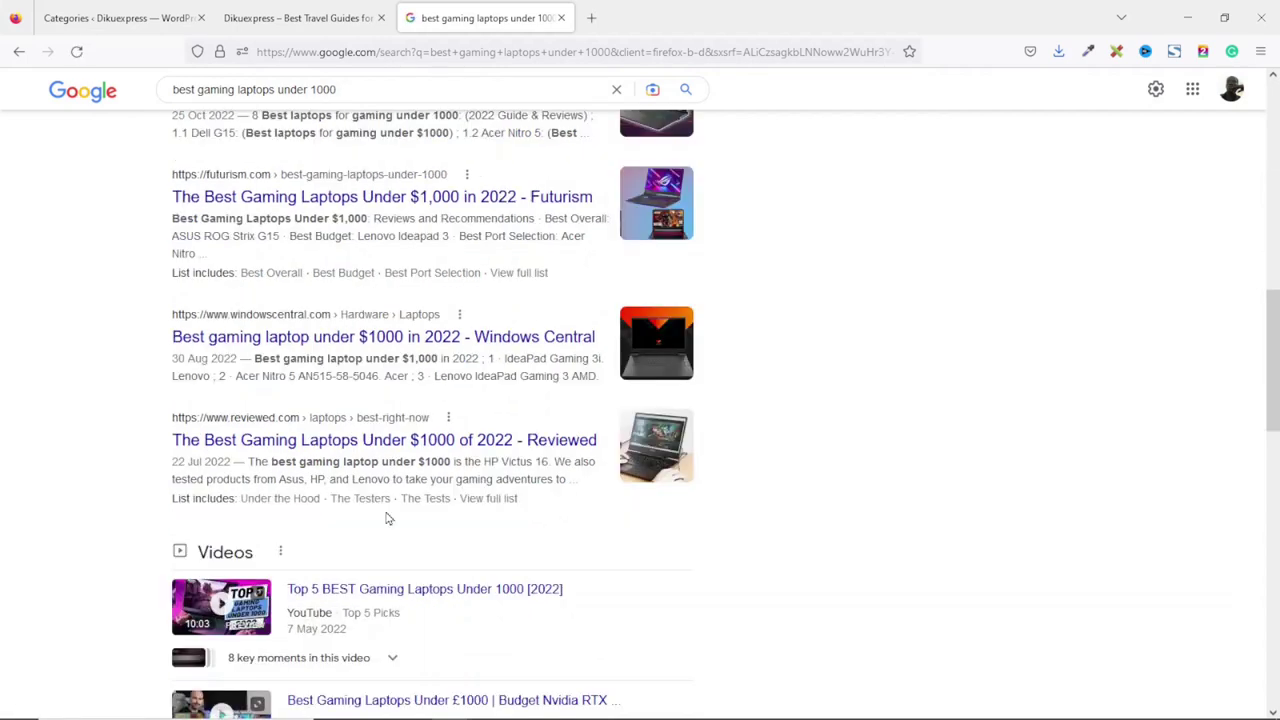
pyautogui.scroll(10, 451, 340)
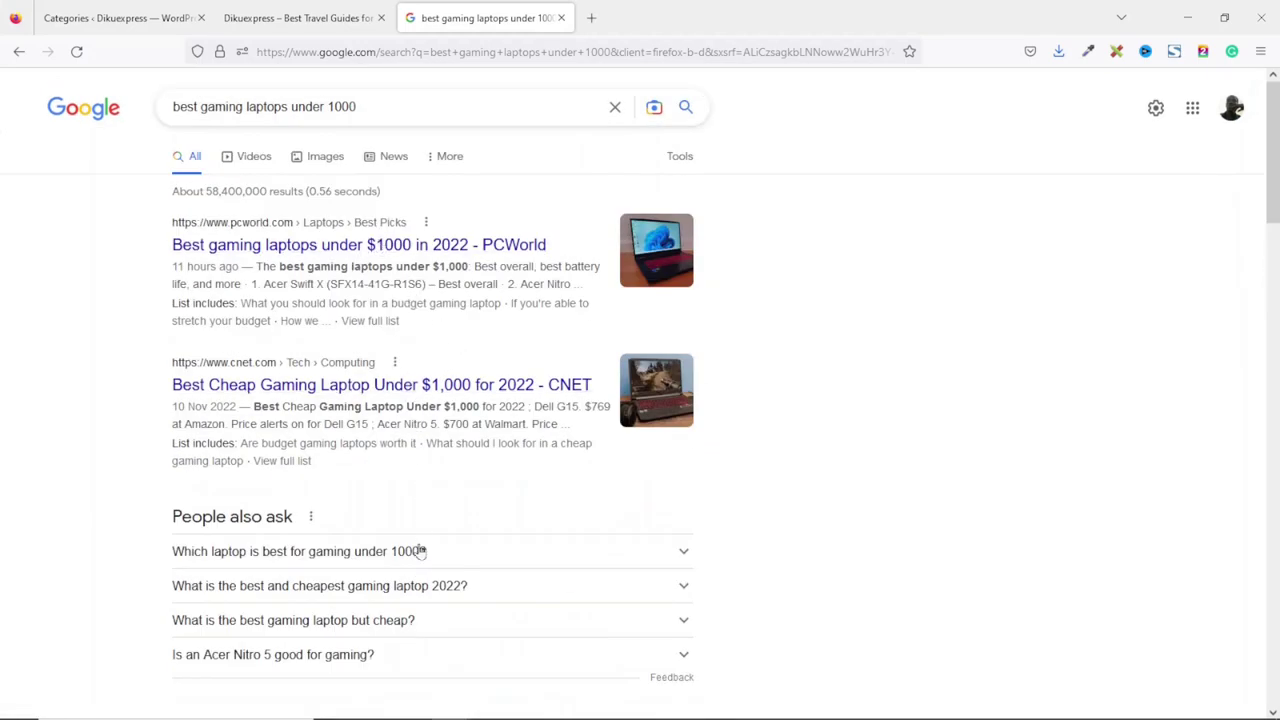
pyautogui.scroll(-5, 423, 551)
pyautogui.scroll(5, 421, 566)
pyautogui.scroll(-3, 317, 534)
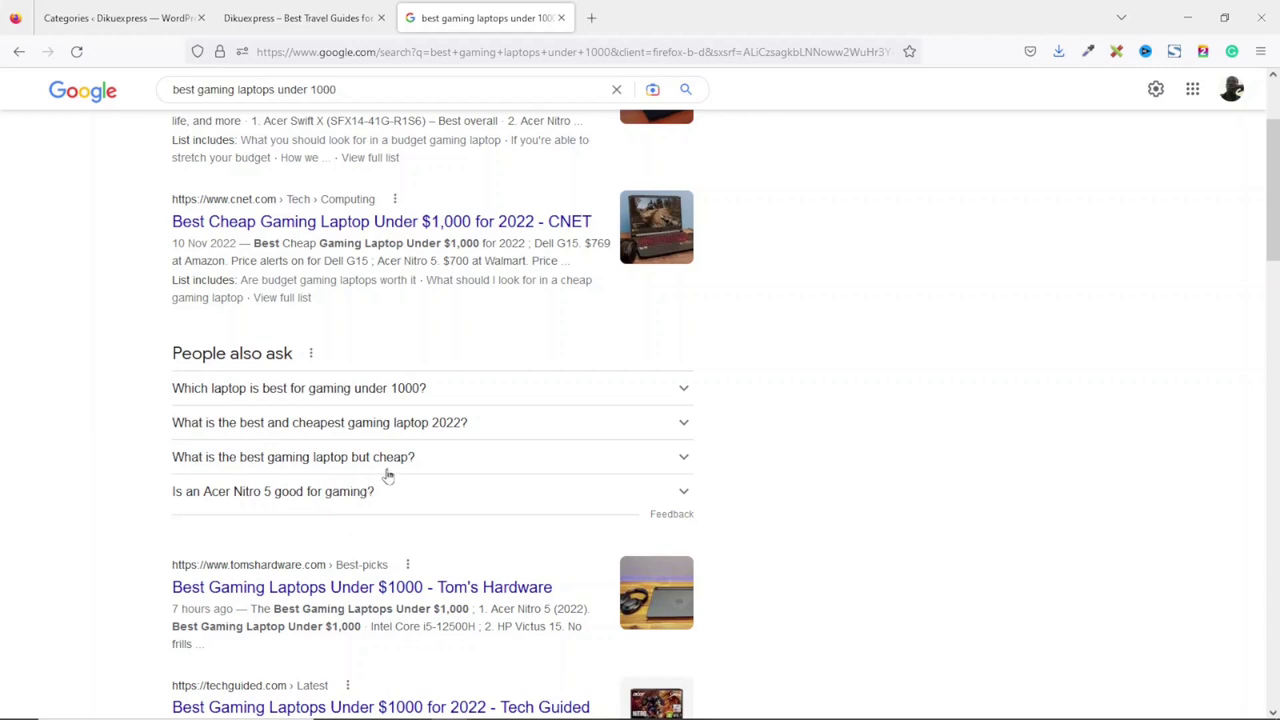
# Expand the 'best laptop for gaming under 1000' and cheap gaming laptop answers, then scroll down.
pyautogui.click(684, 392)
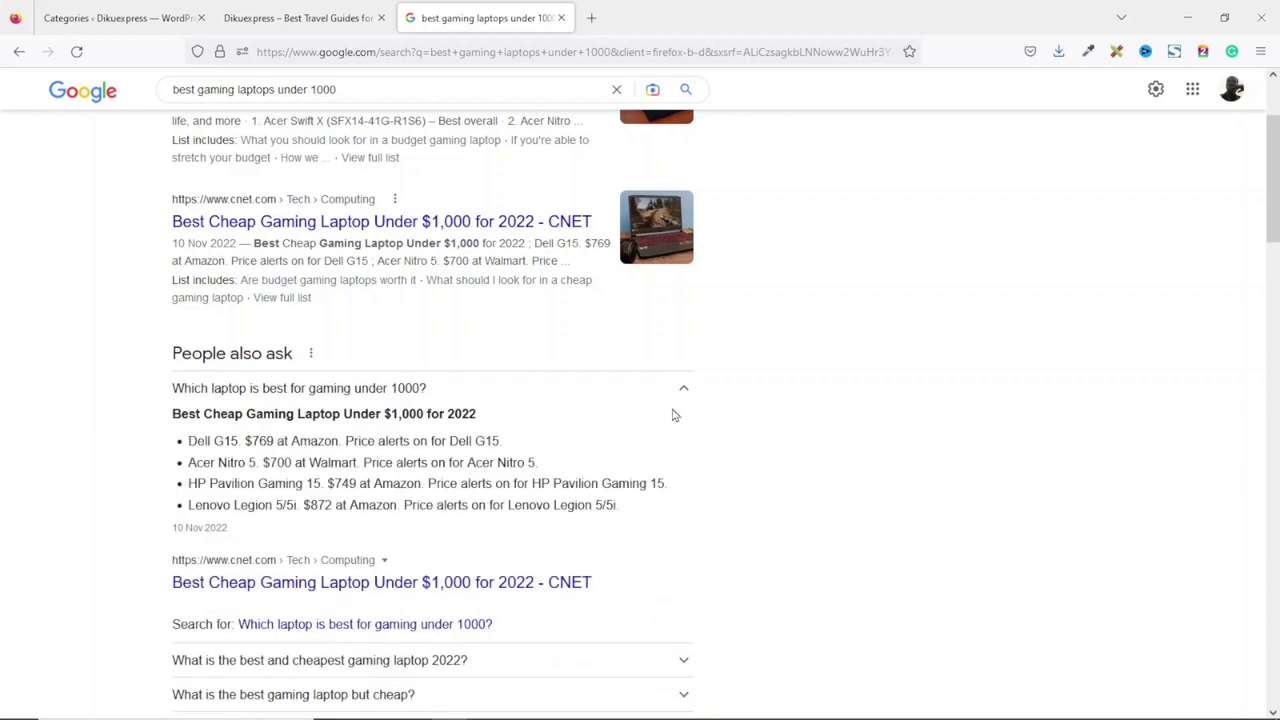
pyautogui.scroll(-3, 674, 414)
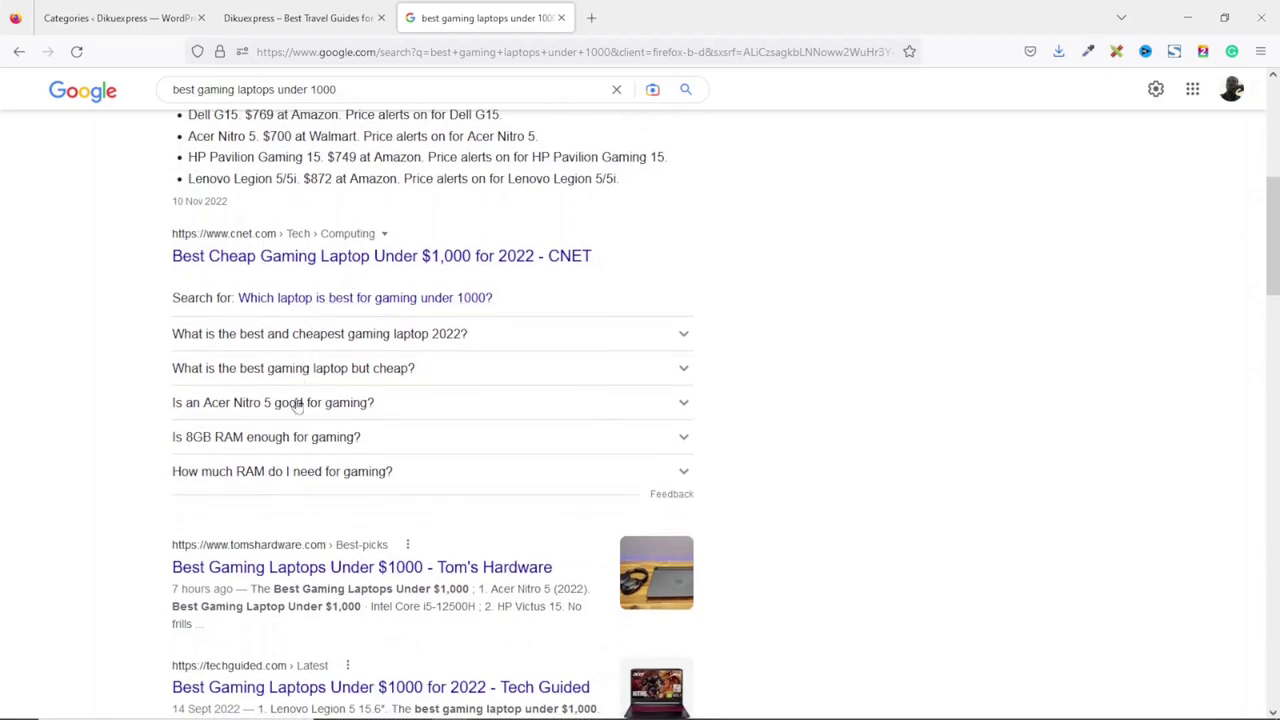
pyautogui.click(685, 369)
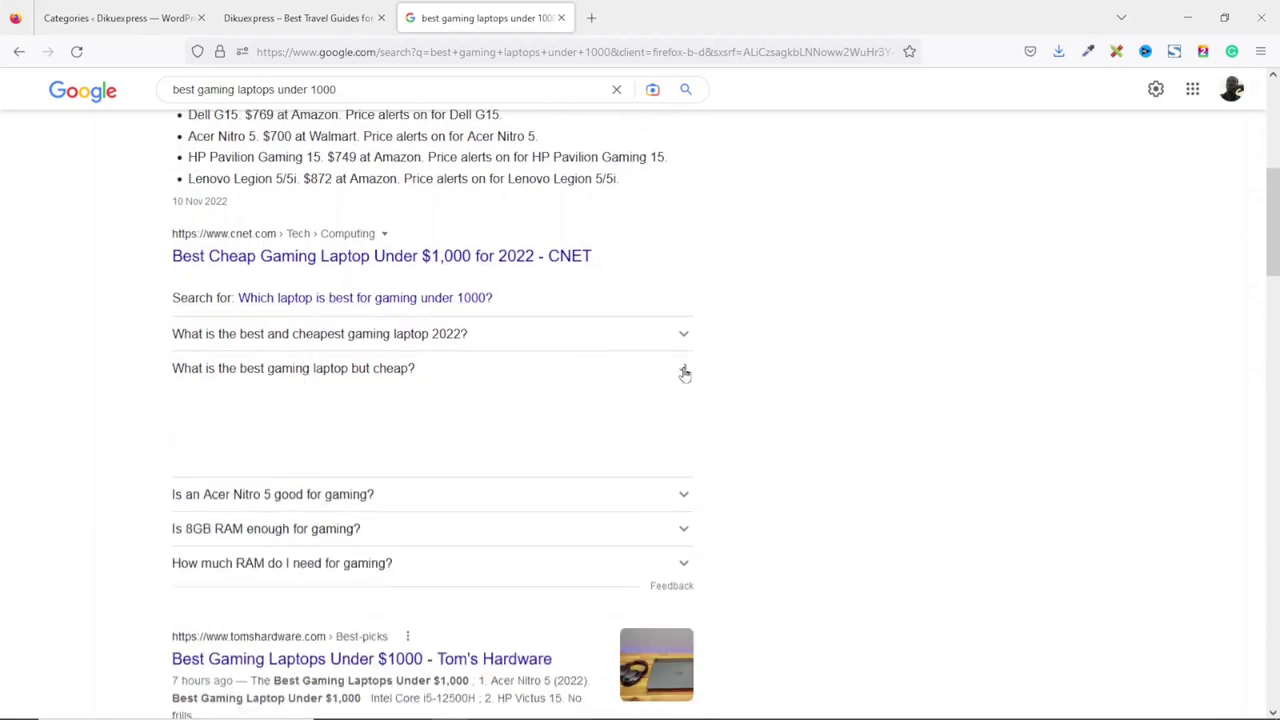
pyautogui.scroll(-3, 557, 397)
pyautogui.scroll(-2, 540, 392)
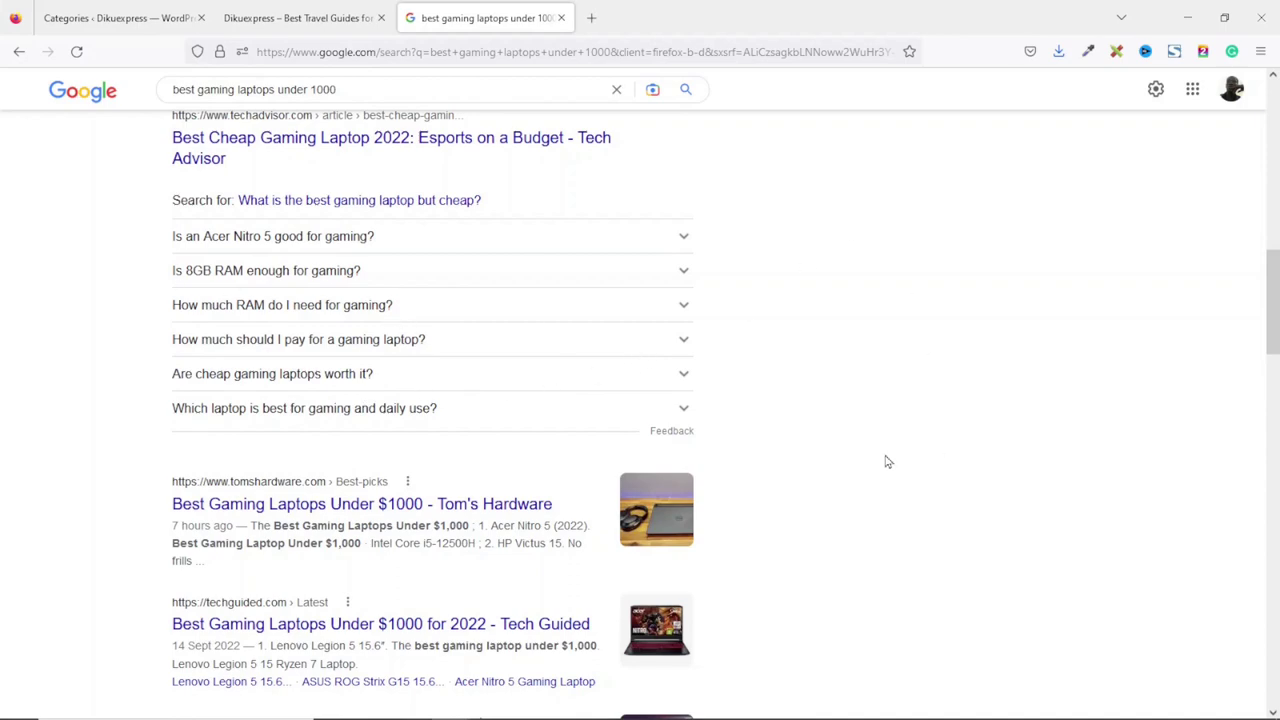
pyautogui.scroll(-15, 920, 419)
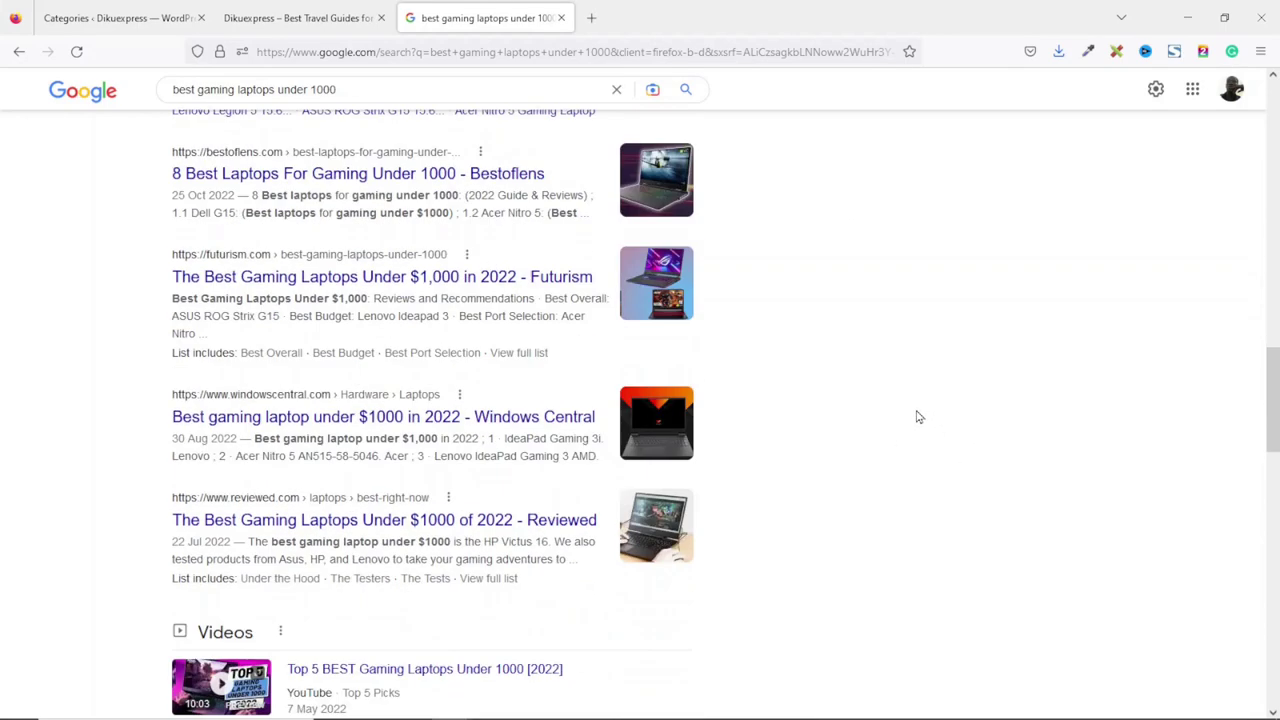
pyautogui.scroll(-2, 912, 422)
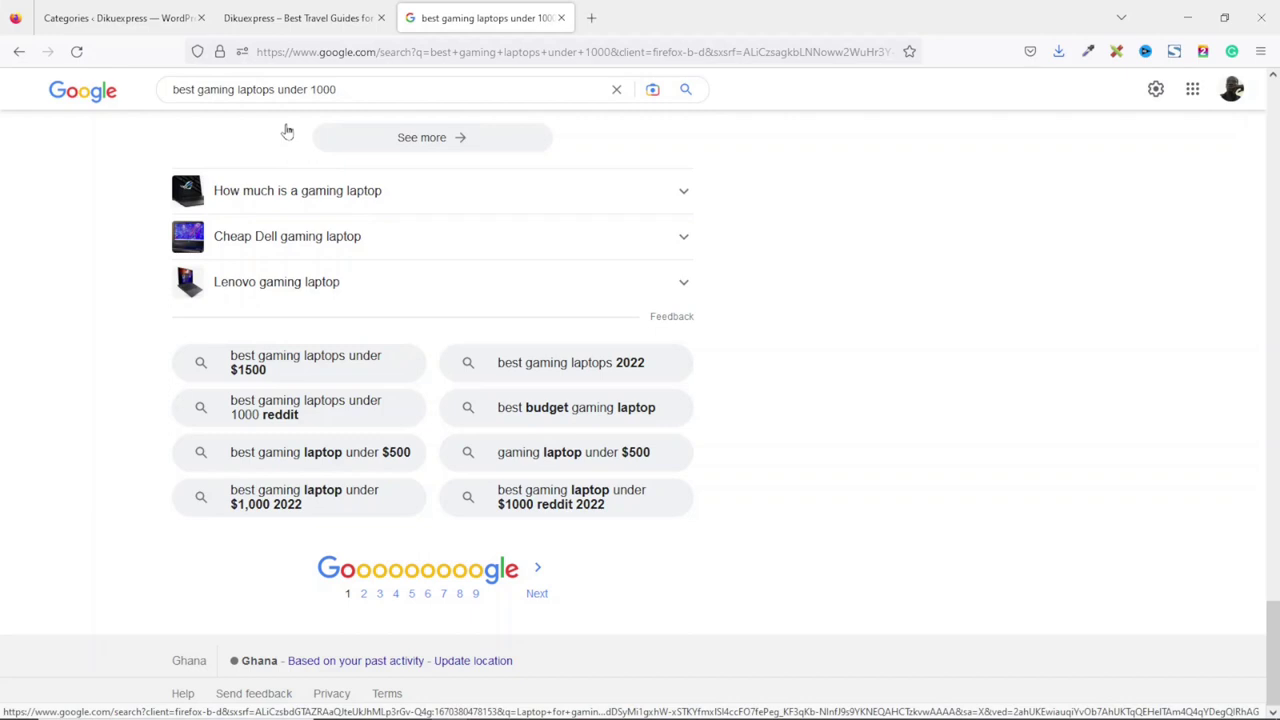
# Open Amazon in a new tab and search for 'gaming laptops'.
pyautogui.click(593, 20)
pyautogui.write('am')
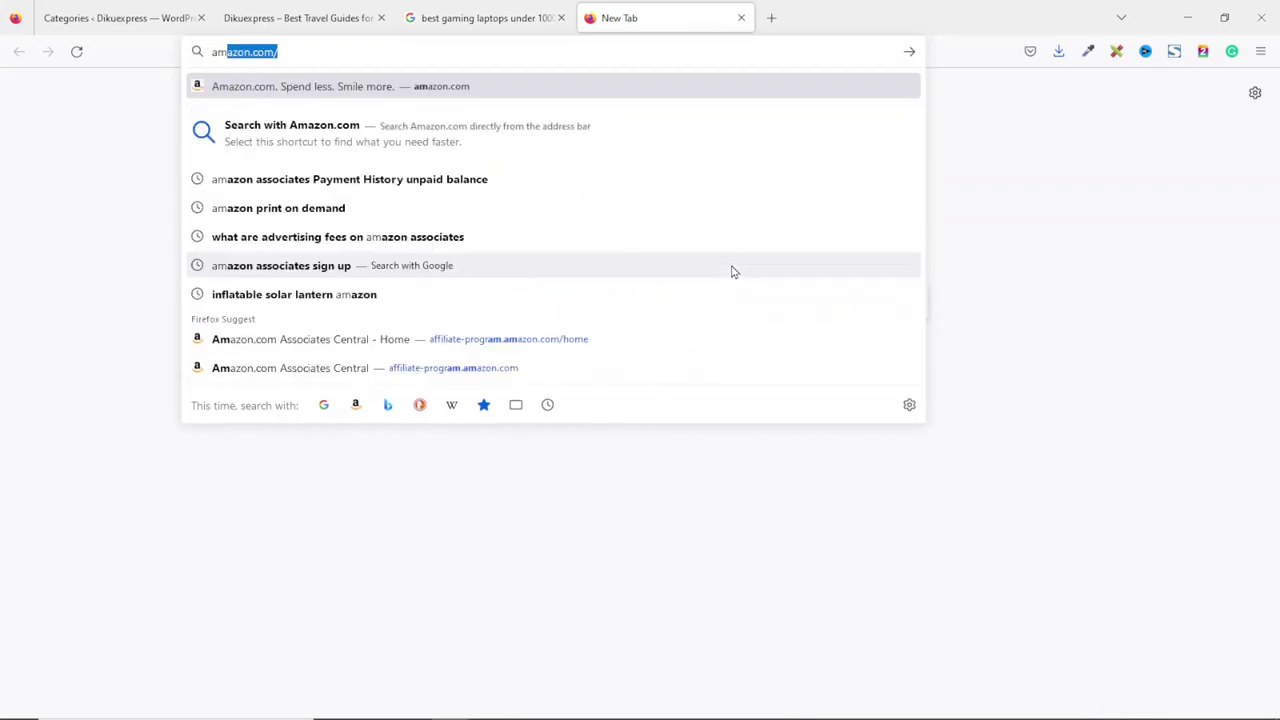
pyautogui.press('Return')
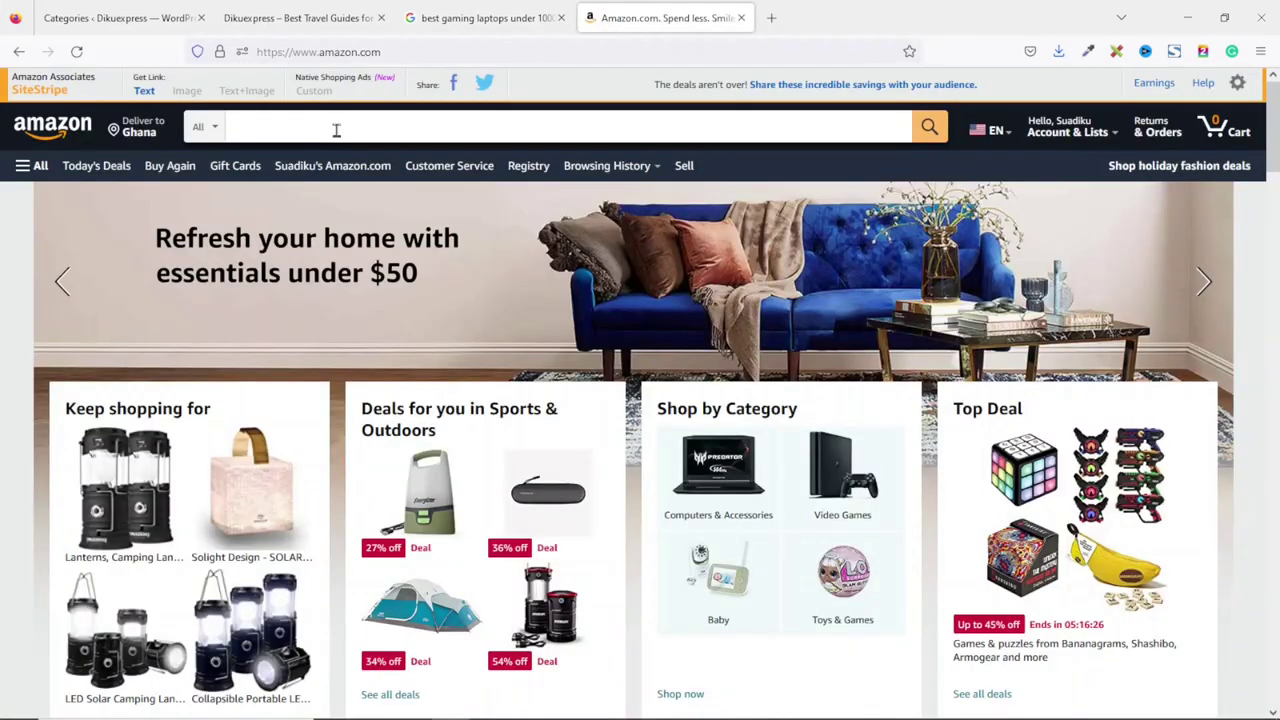
pyautogui.click(337, 133)
pyautogui.write('gaming laptops')
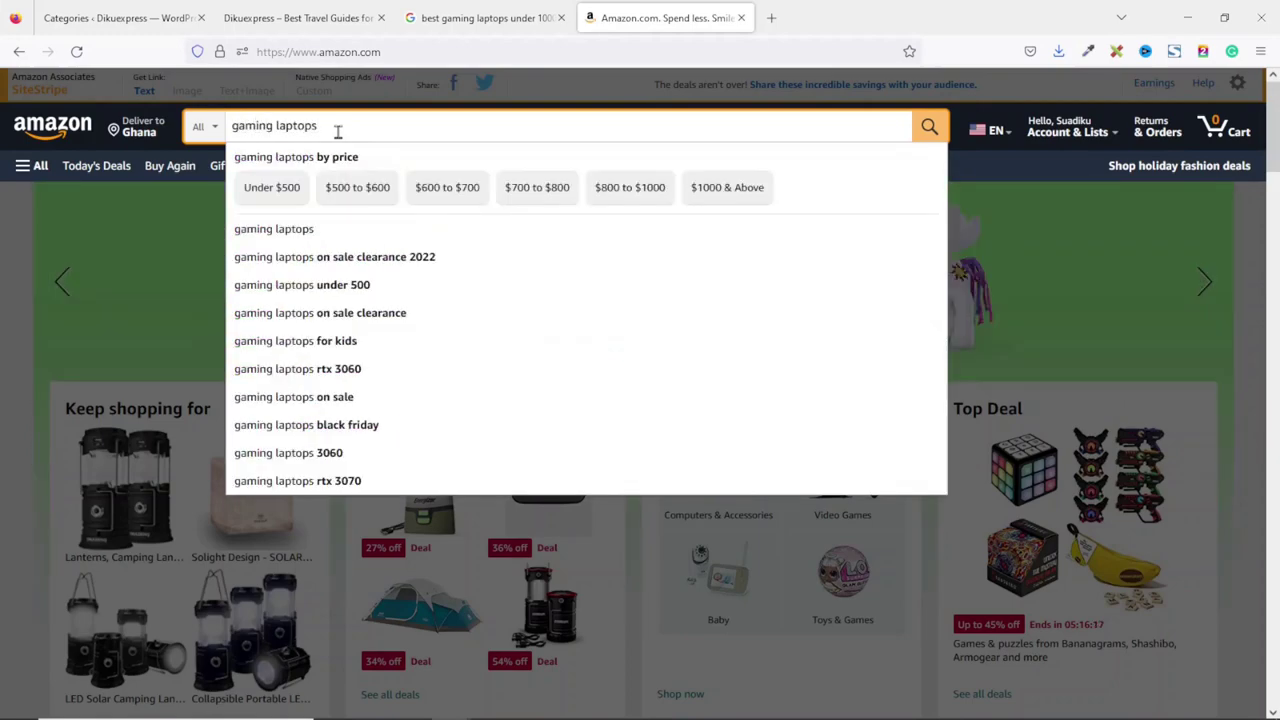
pyautogui.press('Return')
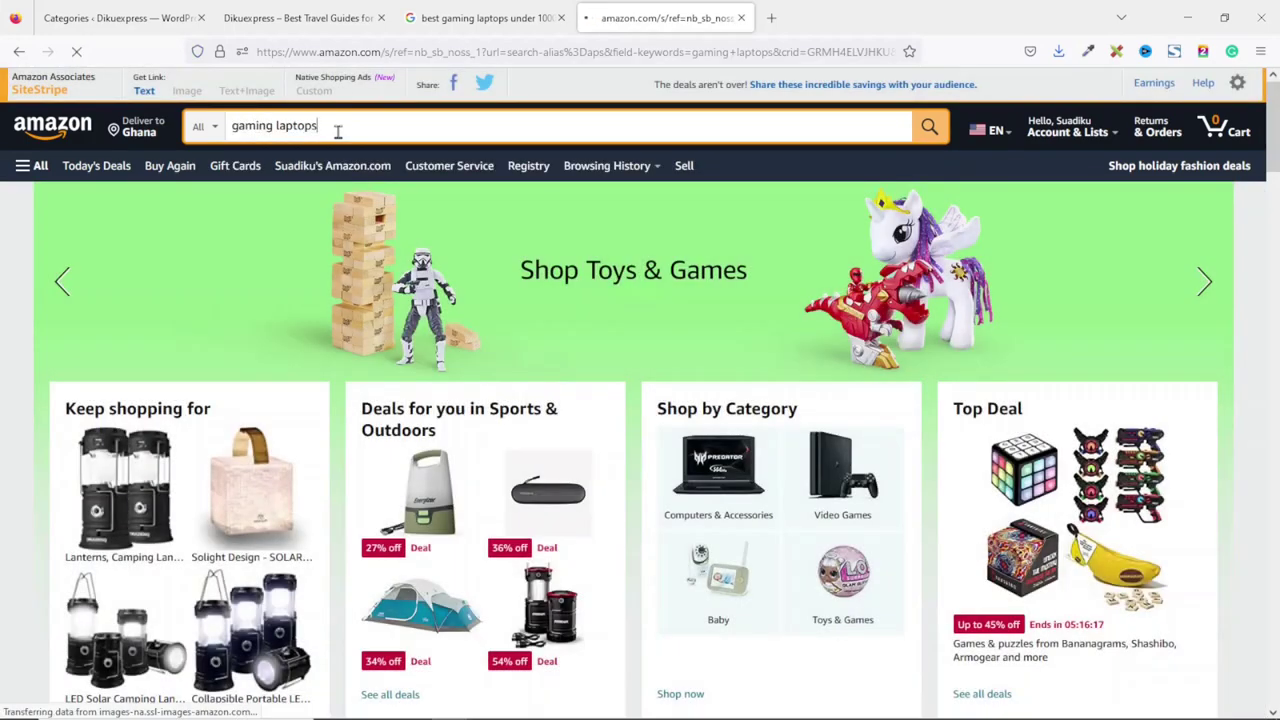
# Open the MSI GV15 15.6" 144Hz gaming laptop listing and select its title.
pyautogui.scroll(-9, 418, 440)
pyautogui.scroll(-7, 418, 457)
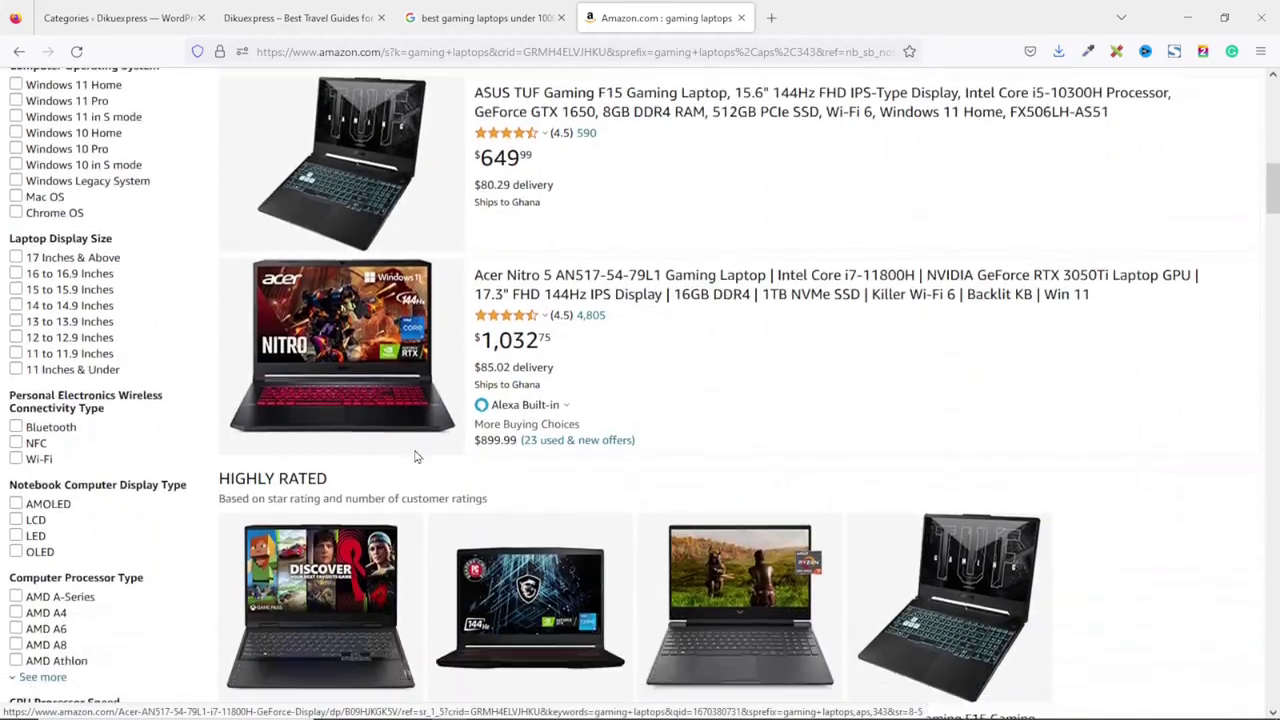
pyautogui.scroll(16, 572, 394)
pyautogui.scroll(-8, 575, 393)
pyautogui.scroll(1, 575, 393)
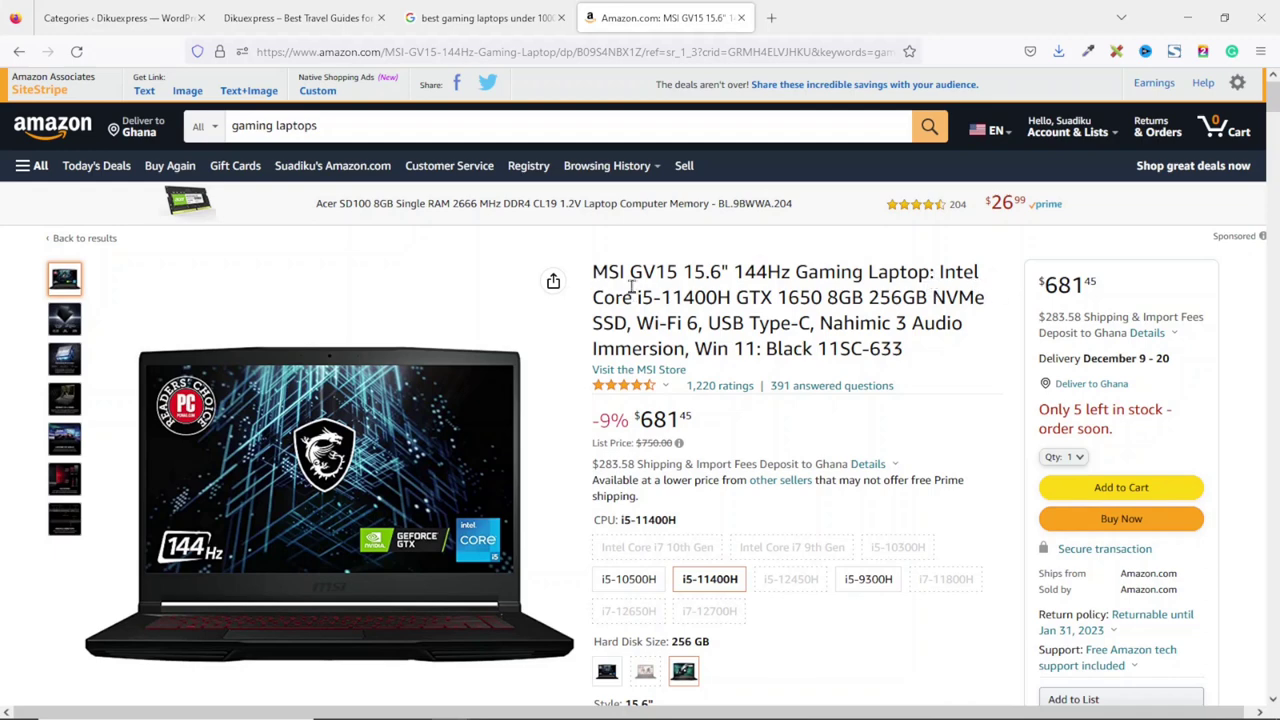
pyautogui.moveTo(594, 271); pyautogui.dragTo(910, 348)
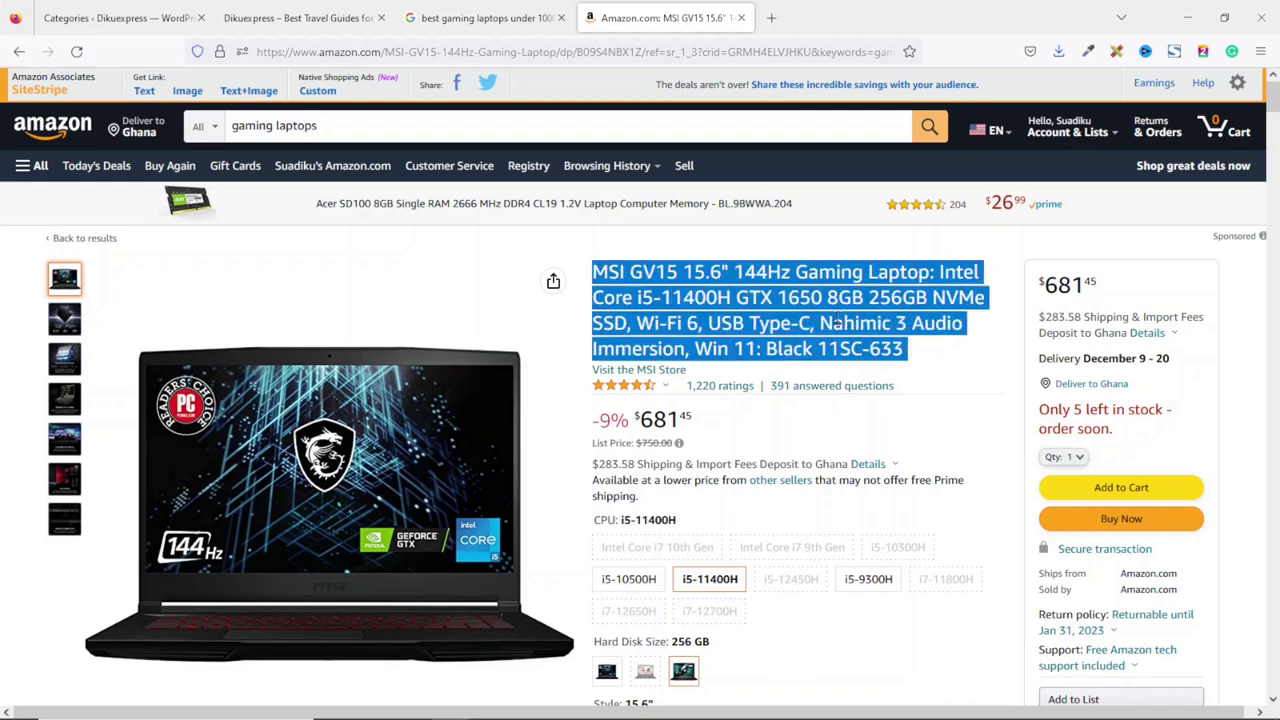
pyautogui.scroll(-6, 794, 388)
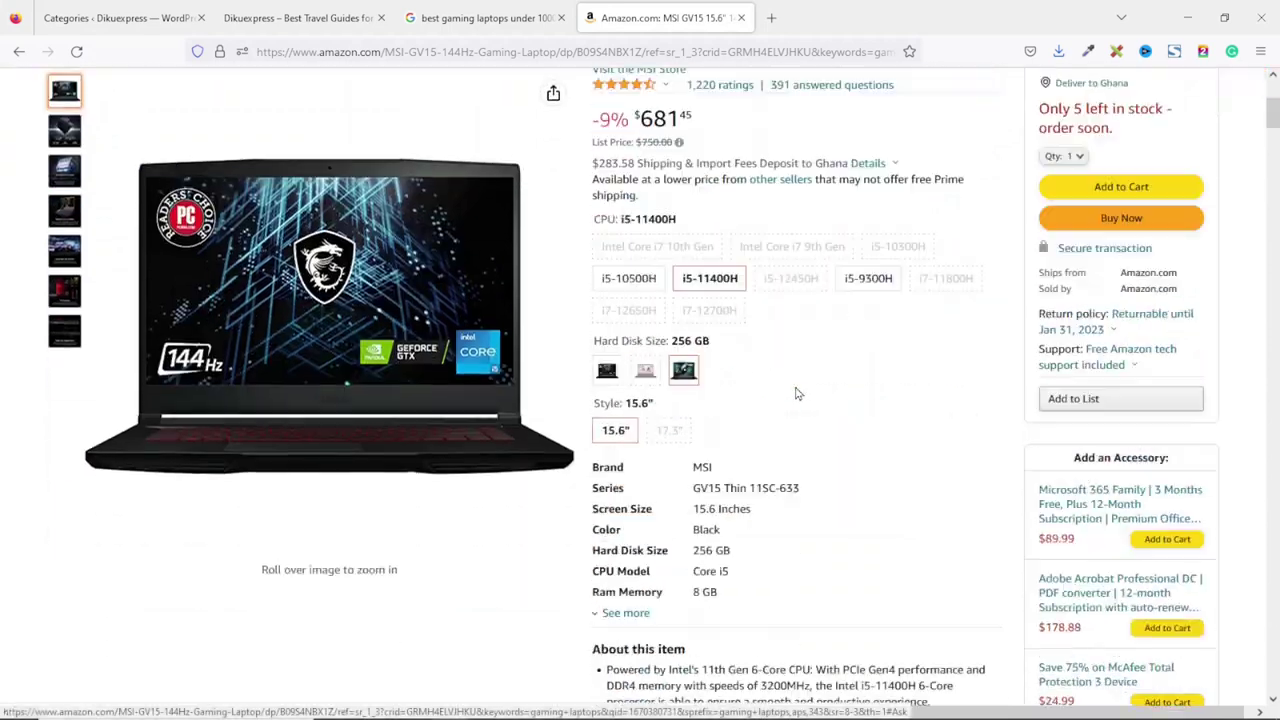
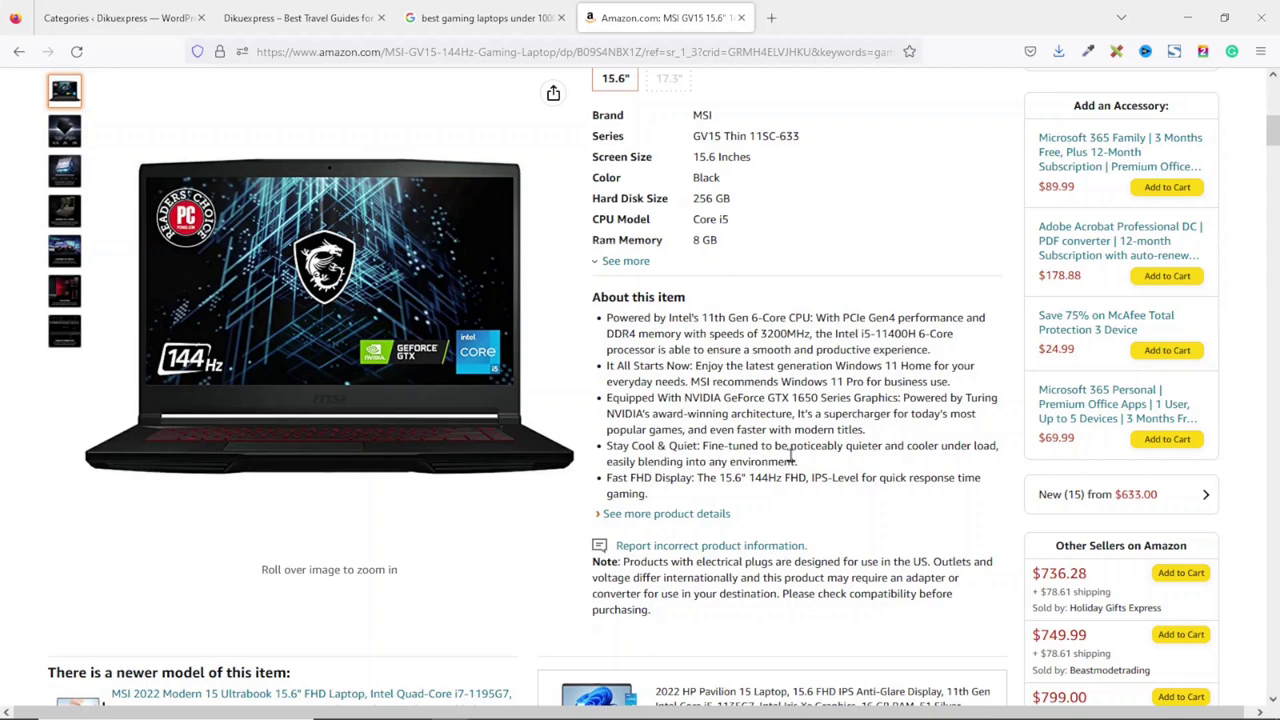
# Close the Amazon laptop tab and the Google results tab to return to the Dikuexpress homepage.
pyautogui.scroll(-20, 953, 530)
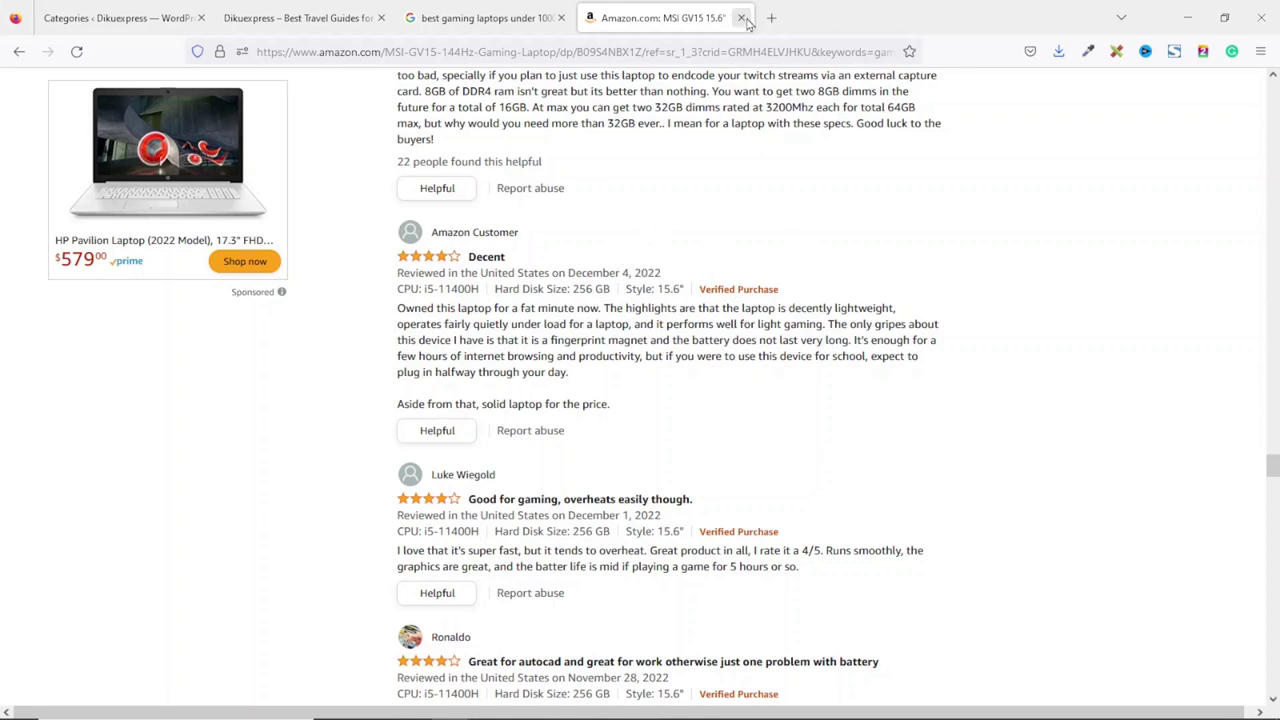
pyautogui.click(742, 18)
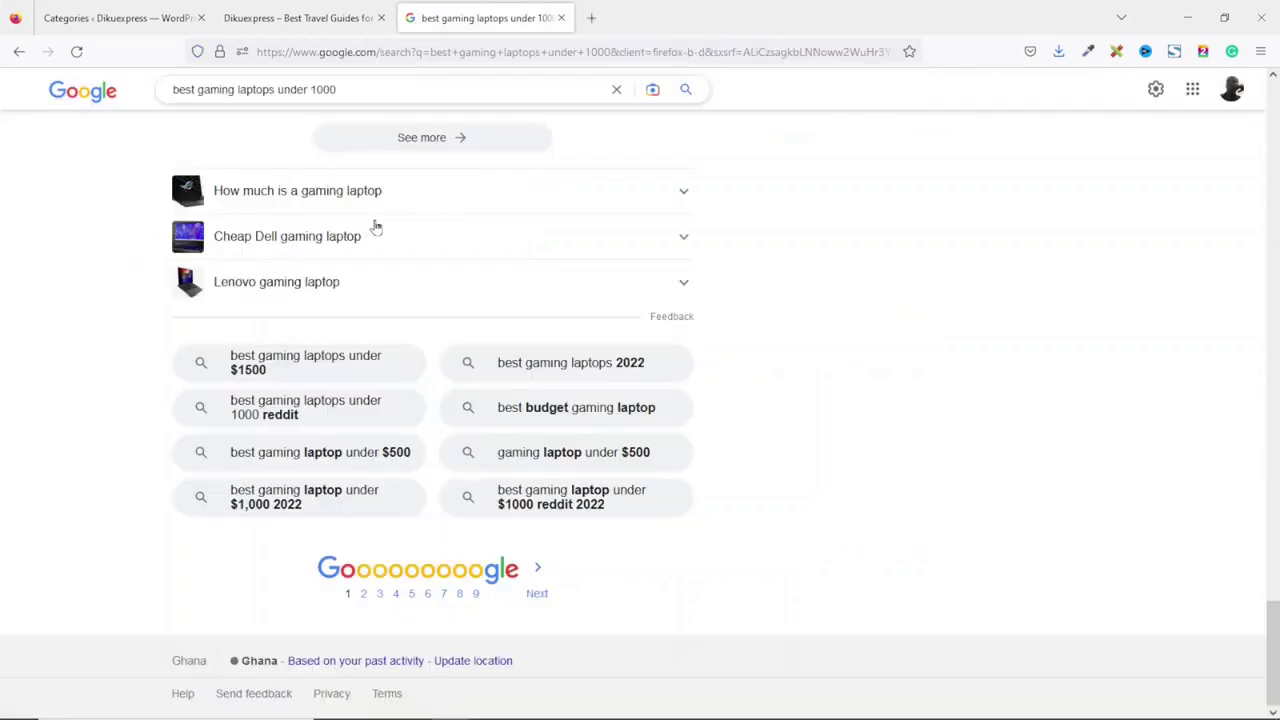
pyautogui.hotkey('ctrl', 'w')
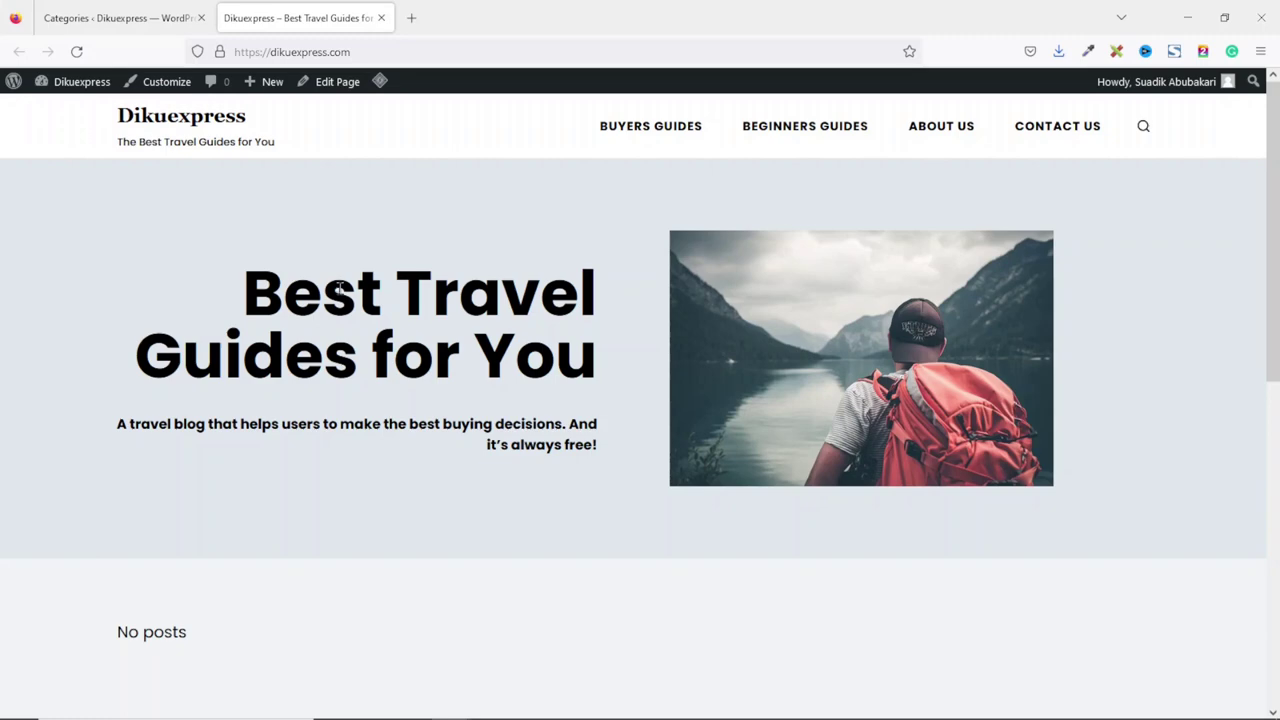
# Start a new post titled 'Best Solar Lanterns for Camping Under $100'.
pyautogui.moveTo(268, 88)
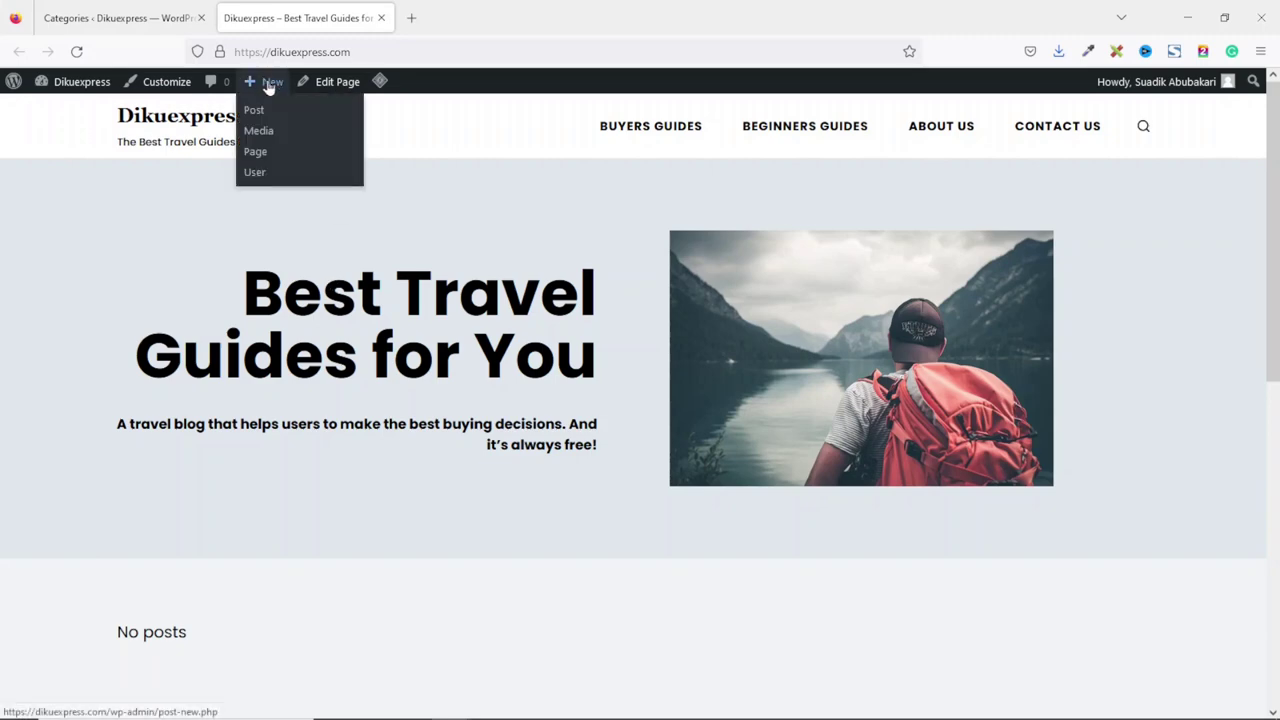
pyautogui.click(258, 113)
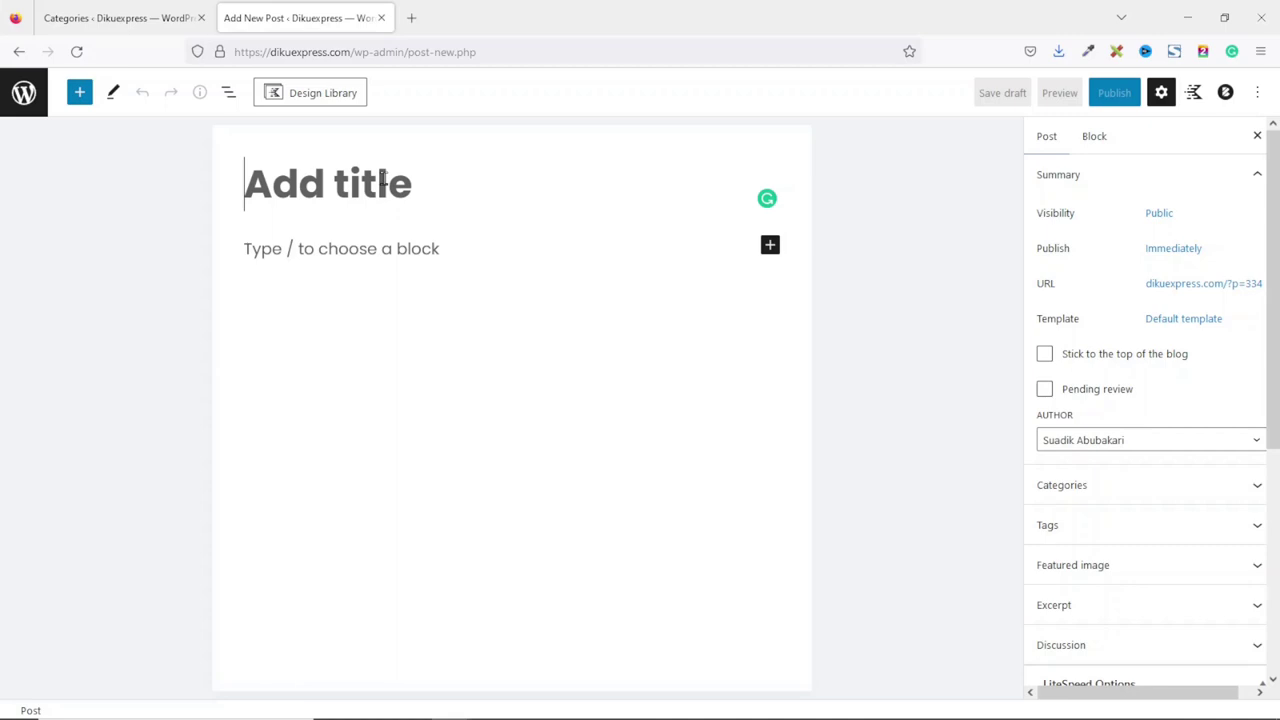
pyautogui.write('Best Sol')
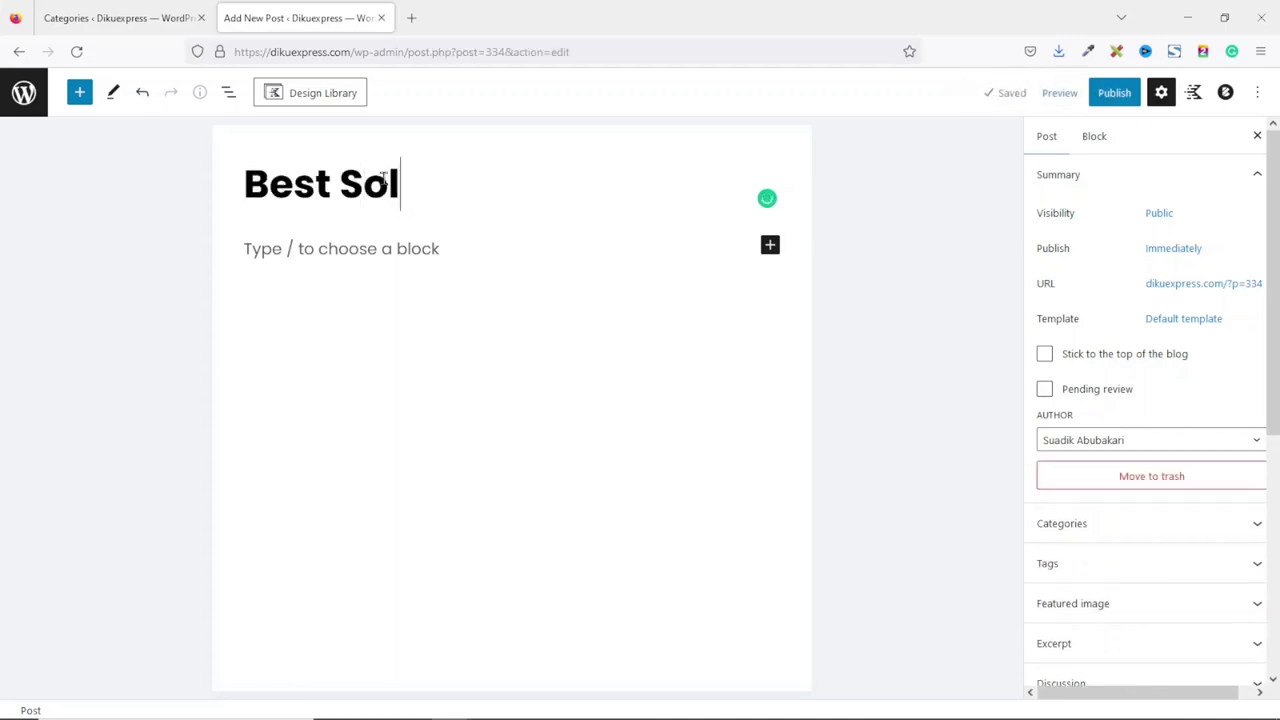
pyautogui.write('ar Lanterns for Camping')
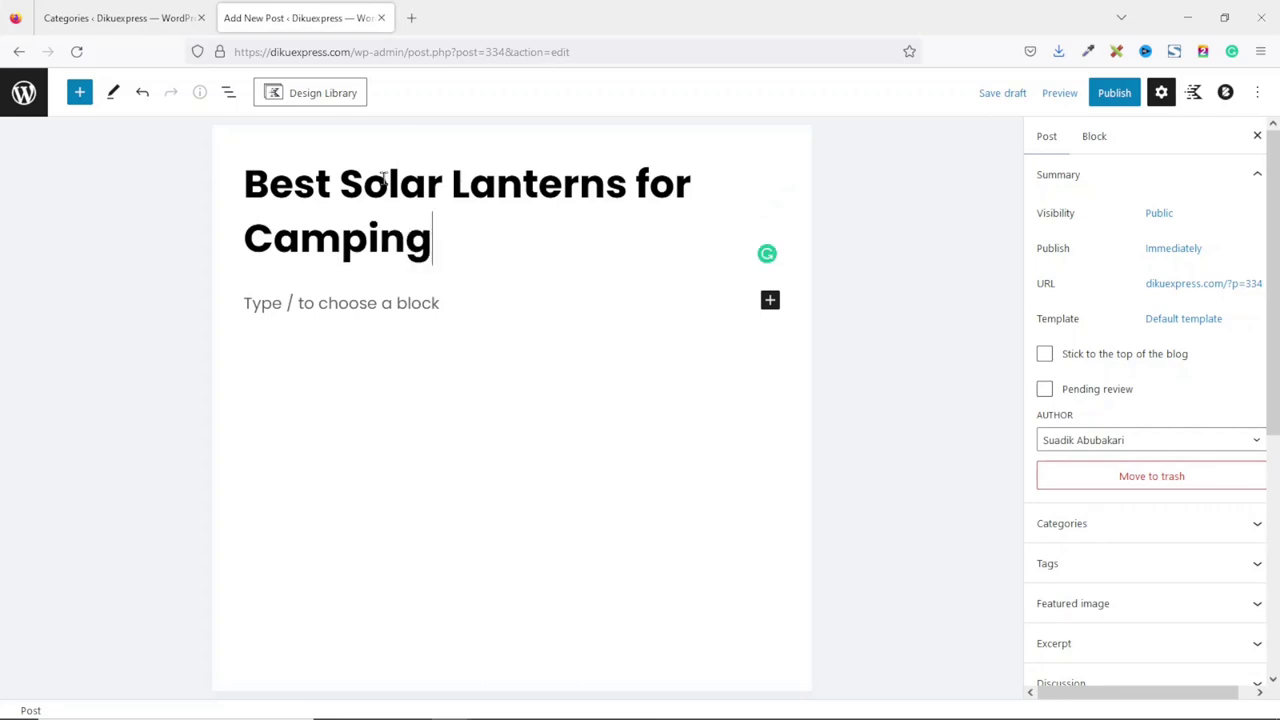
pyautogui.write('Under $100')
# Write the intro asking about the best solar lanterns for camping under $100, then paste a second paragraph.
pyautogui.click(311, 303)
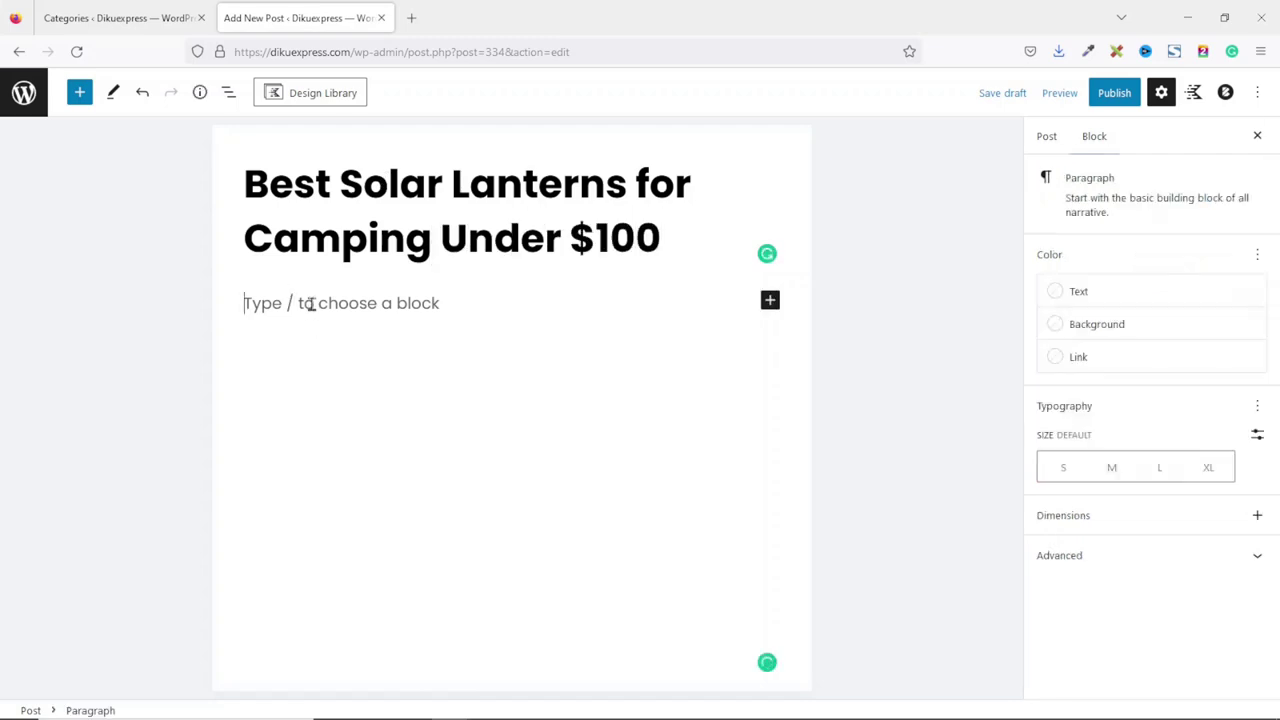
pyautogui.write('Are you lo')
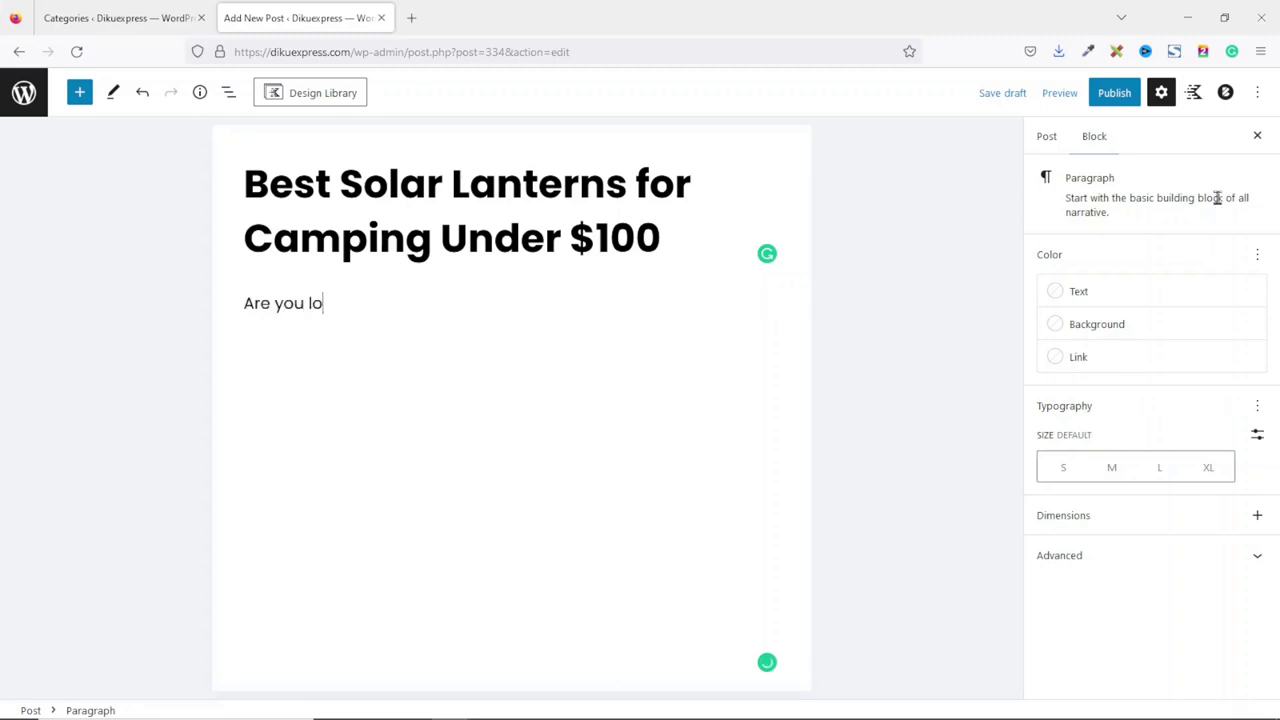
pyautogui.write('oking for the best solar lanterns f')
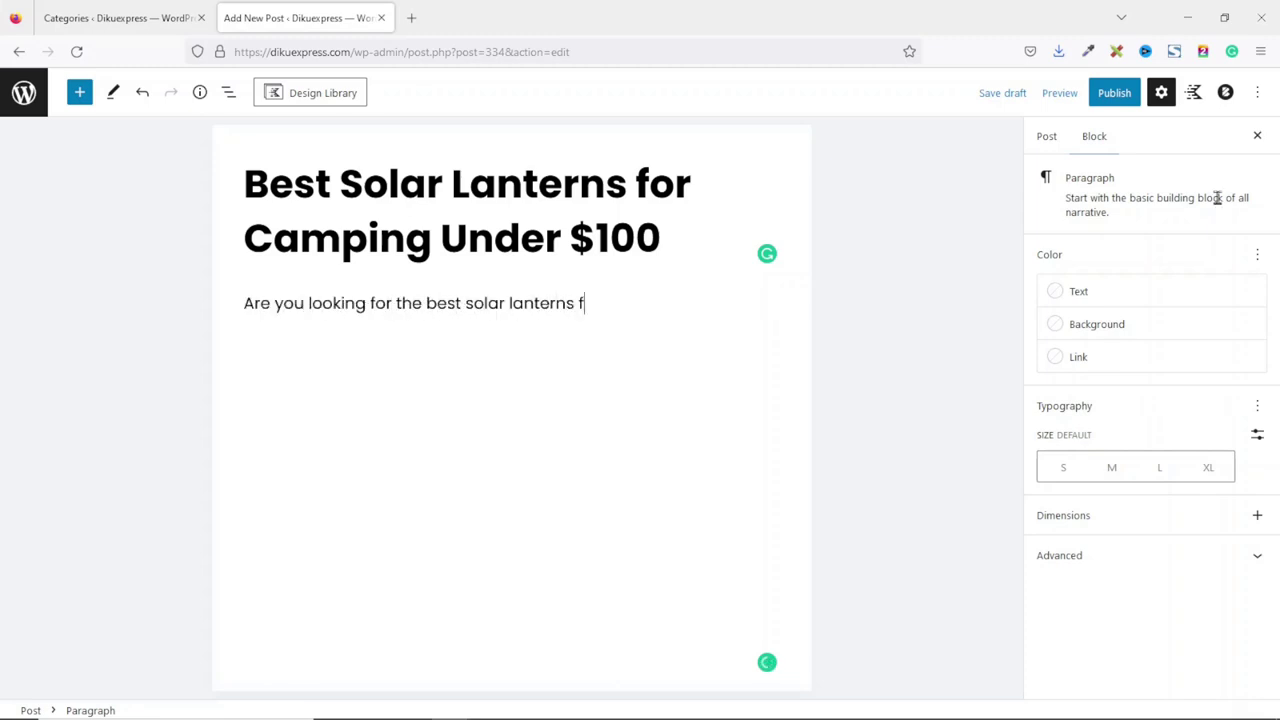
pyautogui.write('or camping under $100? If your answer')
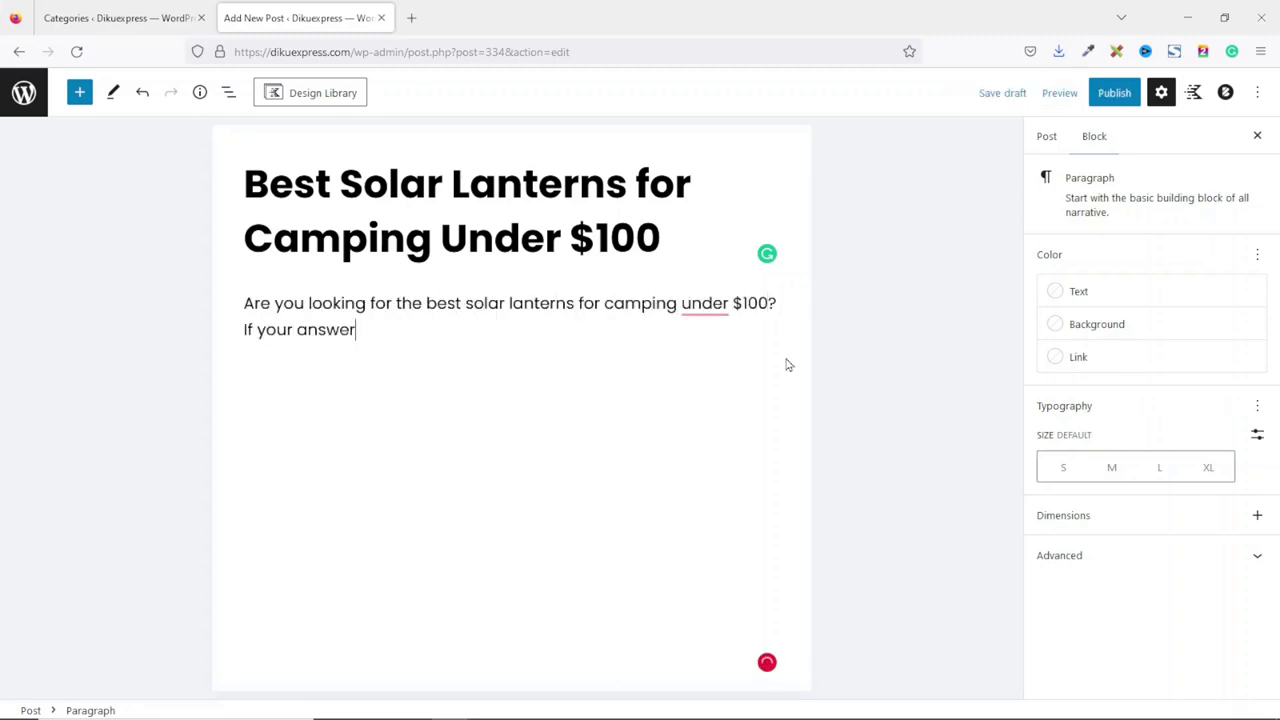
pyautogui.write(' to this question is yes, then you ar')
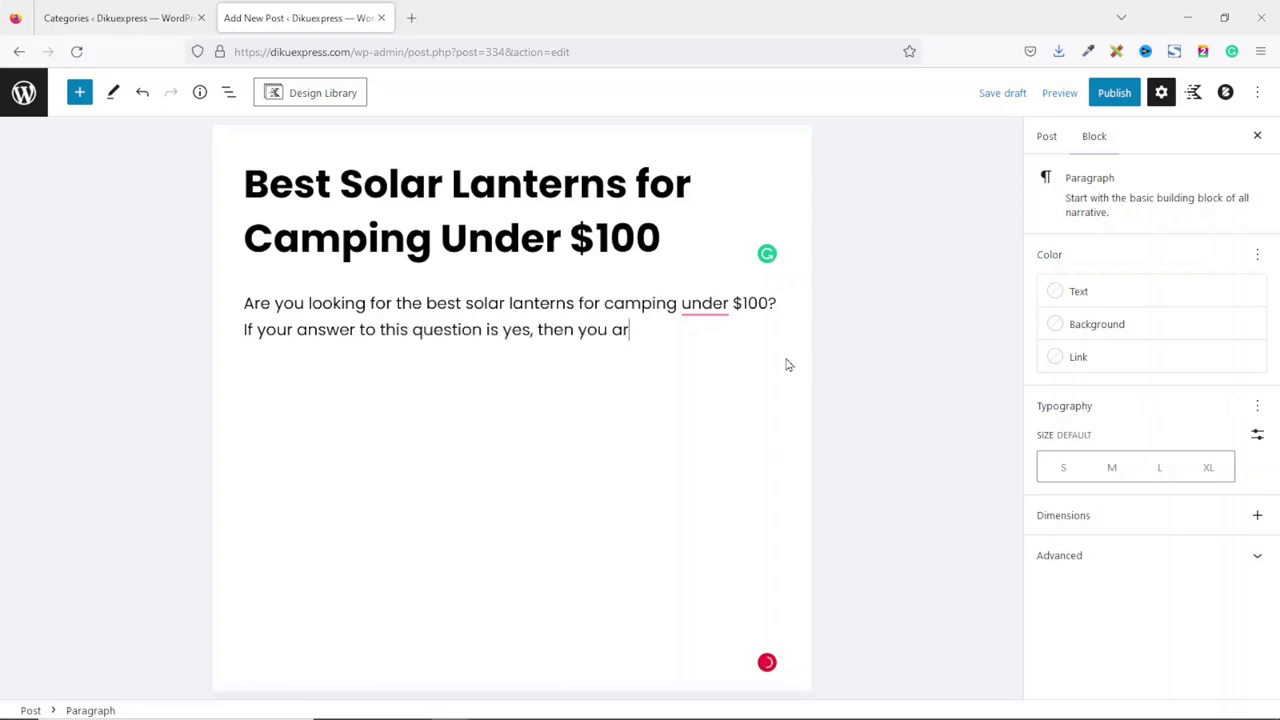
pyautogui.write('e at the right place.')
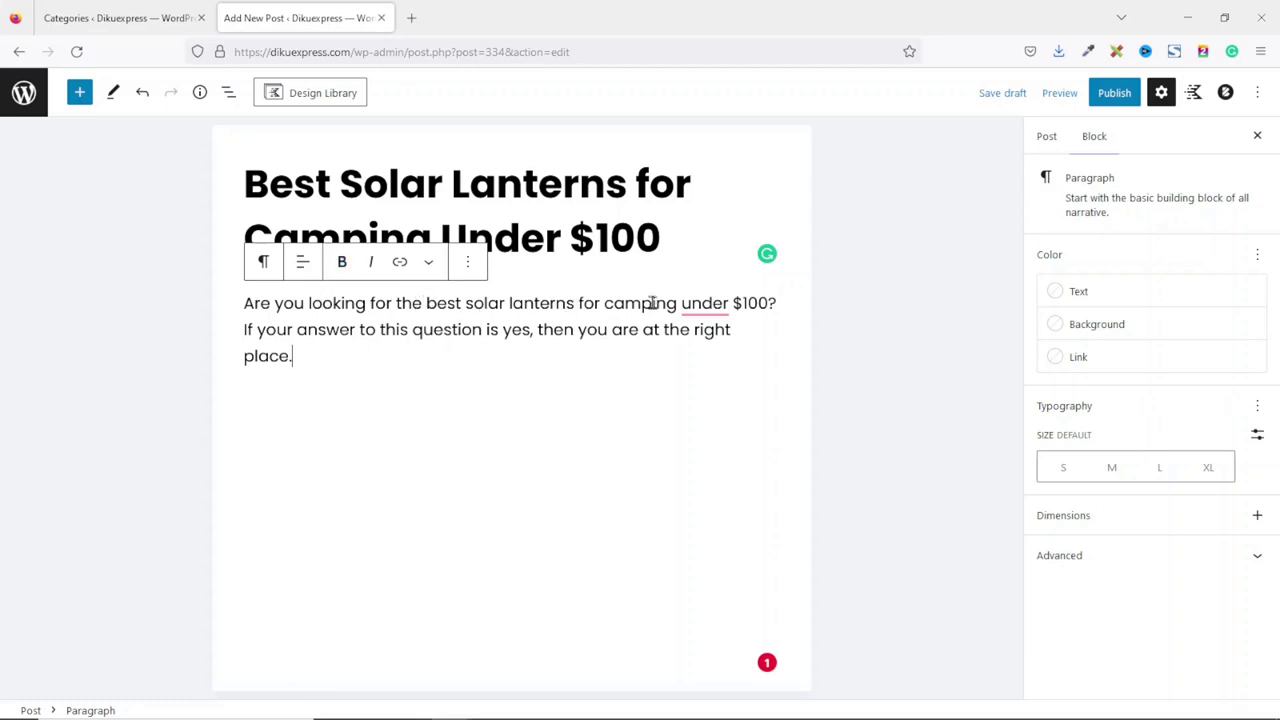
pyautogui.moveTo(426, 303); pyautogui.dragTo(677, 303)
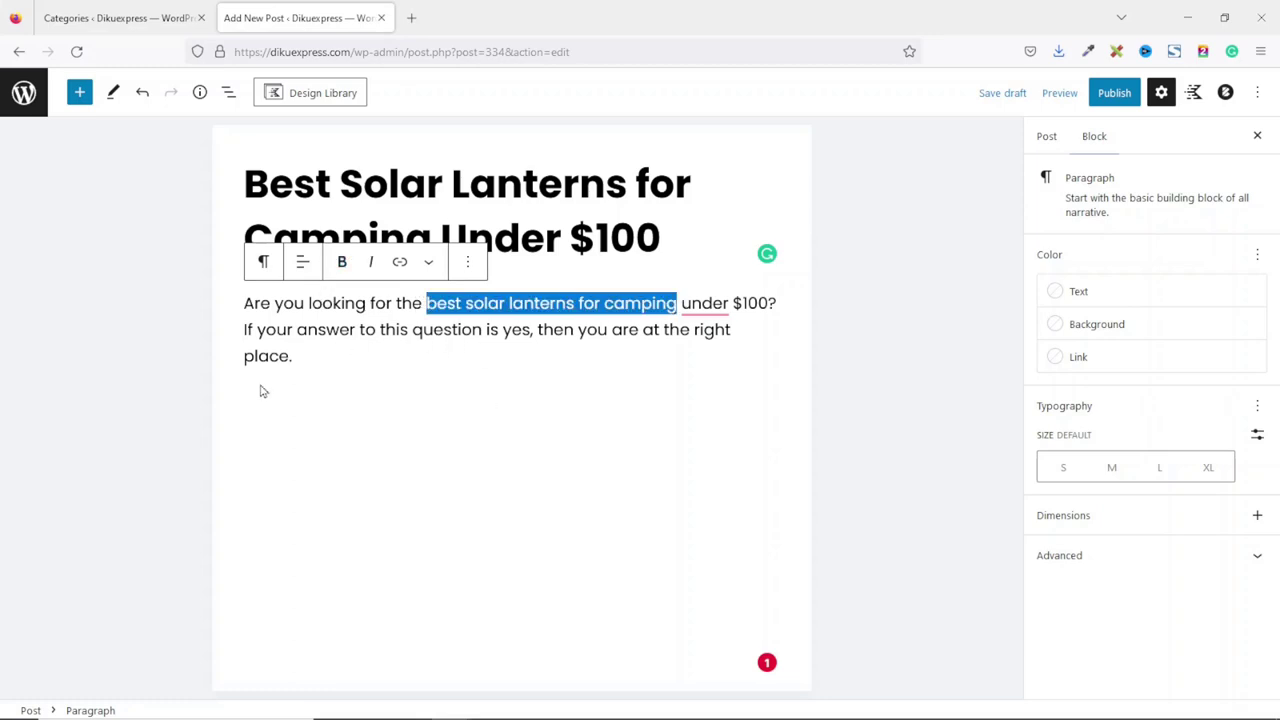
pyautogui.click(309, 361)
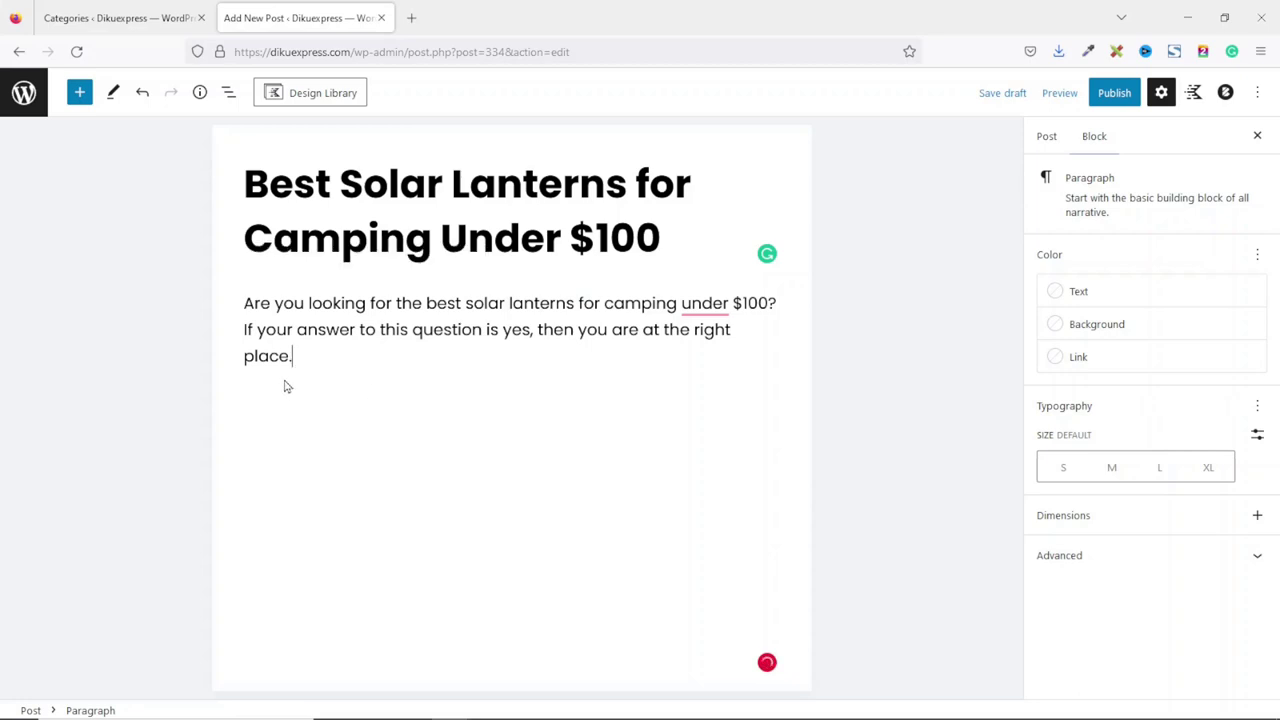
pyautogui.press('Return')
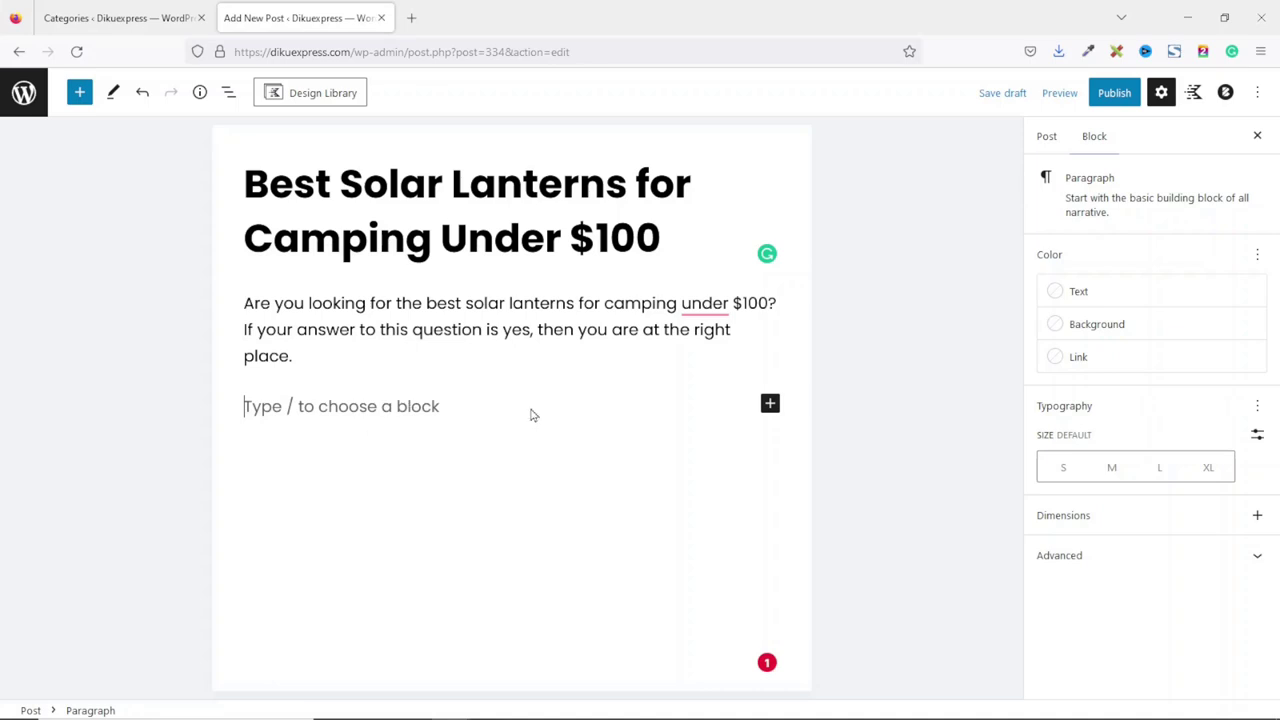
pyautogui.write("Why carrying a lantern for a camping trip is a good idea? It looks so simple and many people don't understand. But in fact, you will enjoy the fantastic experience of flashlights with solar power. In case you are out of power, solar lanterns are the best choice. They can provide bright light for emergencies. That is why in this guide, we have come out with the best solar lanterns for camping under $100.")
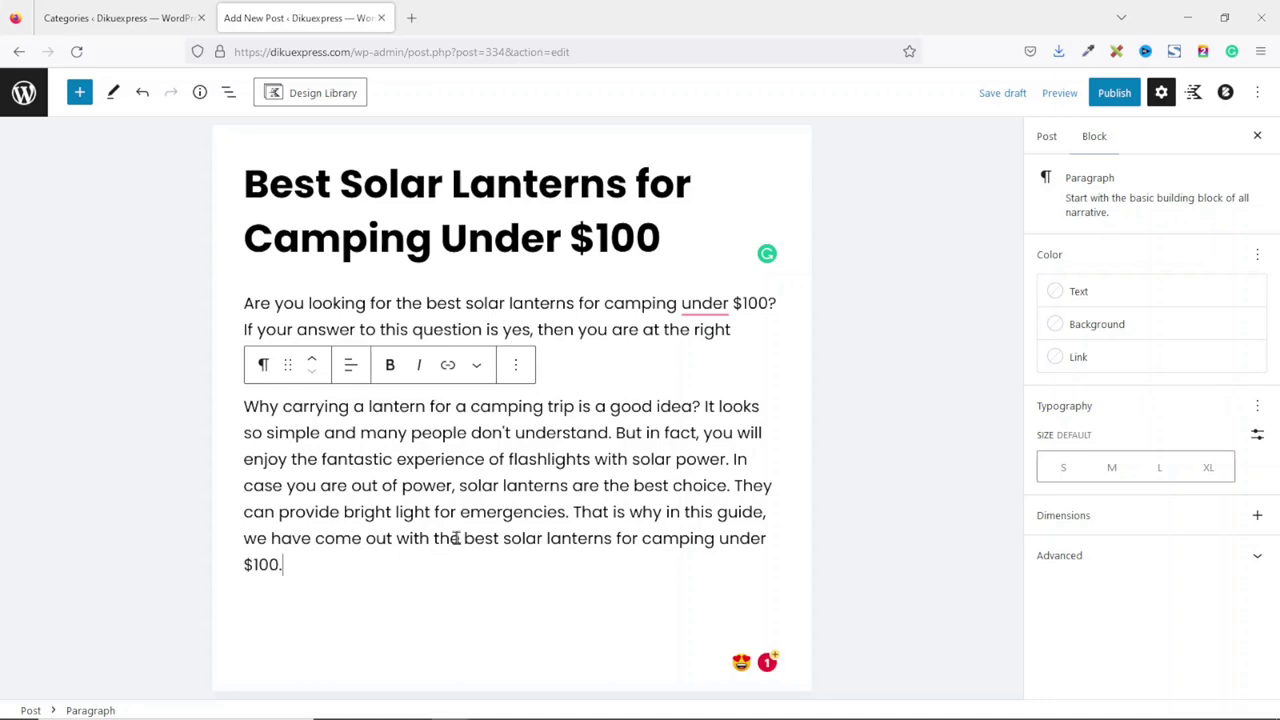
pyautogui.moveTo(464, 540); pyautogui.dragTo(720, 540)
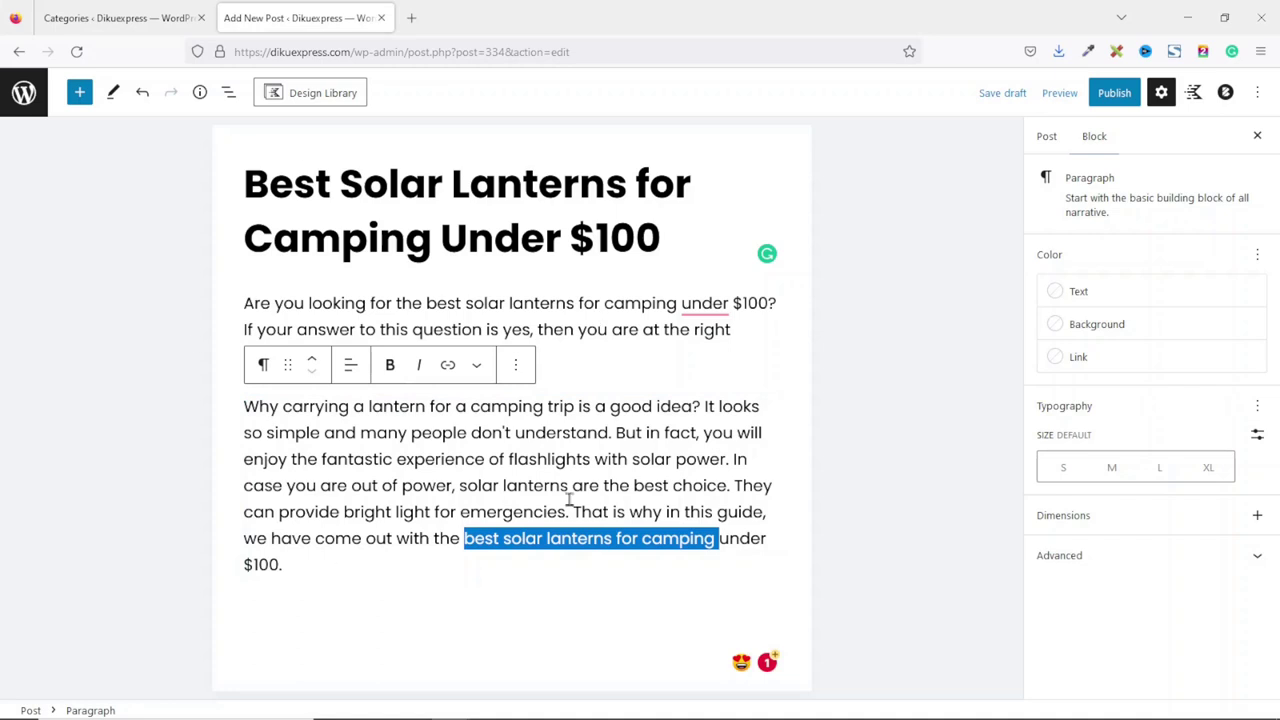
# Save the draft, check its preview in a new tab, and go back to the editor.
pyautogui.click(1006, 93)
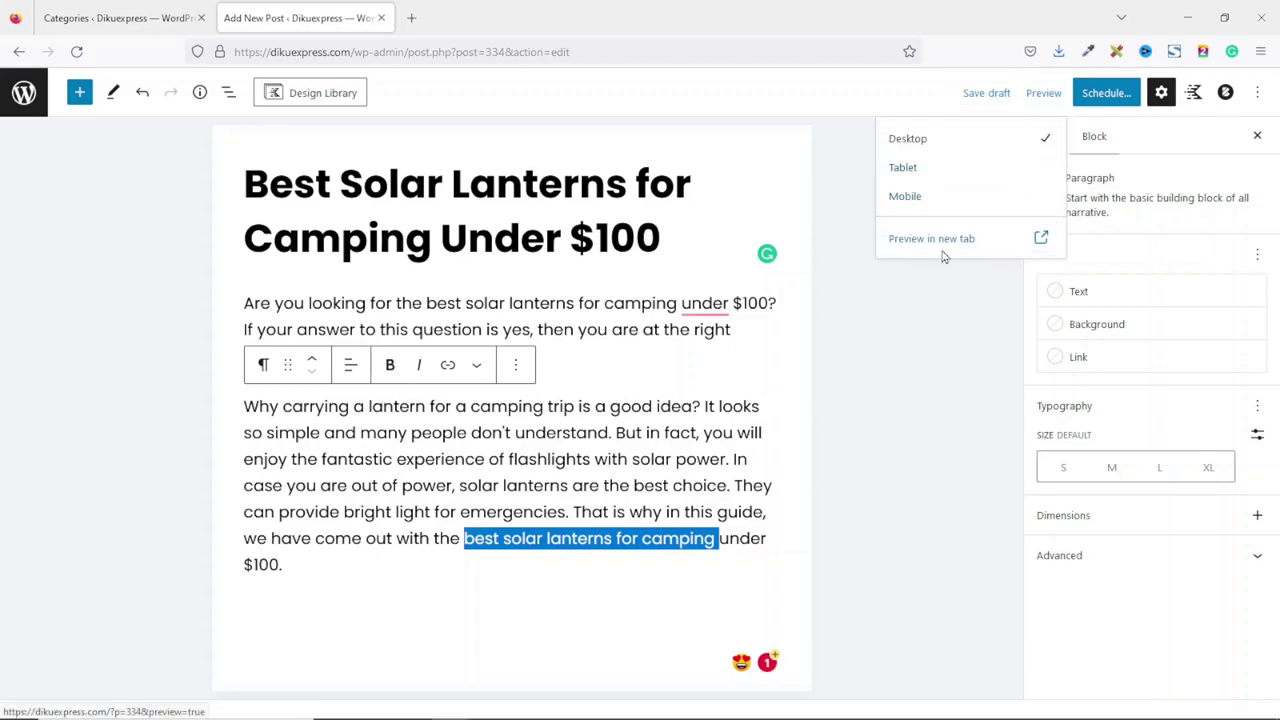
pyautogui.click(960, 238)
pyautogui.scroll(-3, 620, 217)
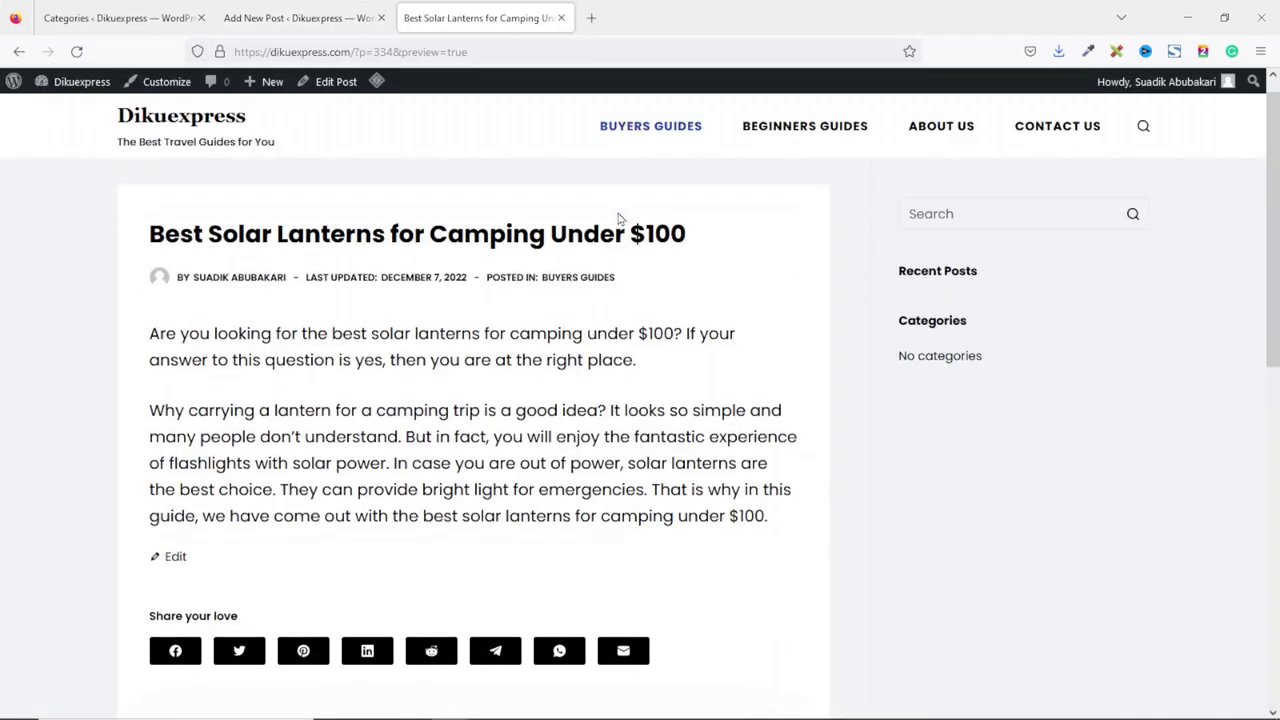
pyautogui.scroll(-5, 683, 251)
pyautogui.scroll(6, 683, 257)
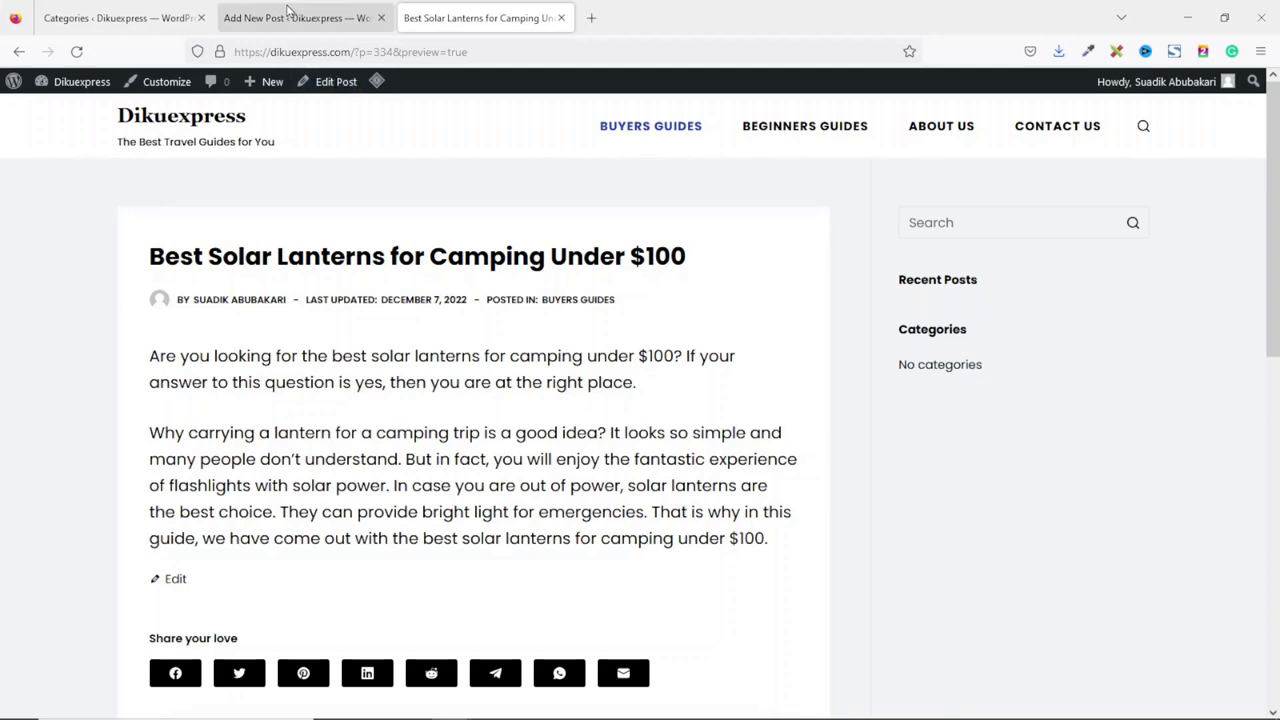
pyautogui.click(287, 10)
pyautogui.click(938, 305)
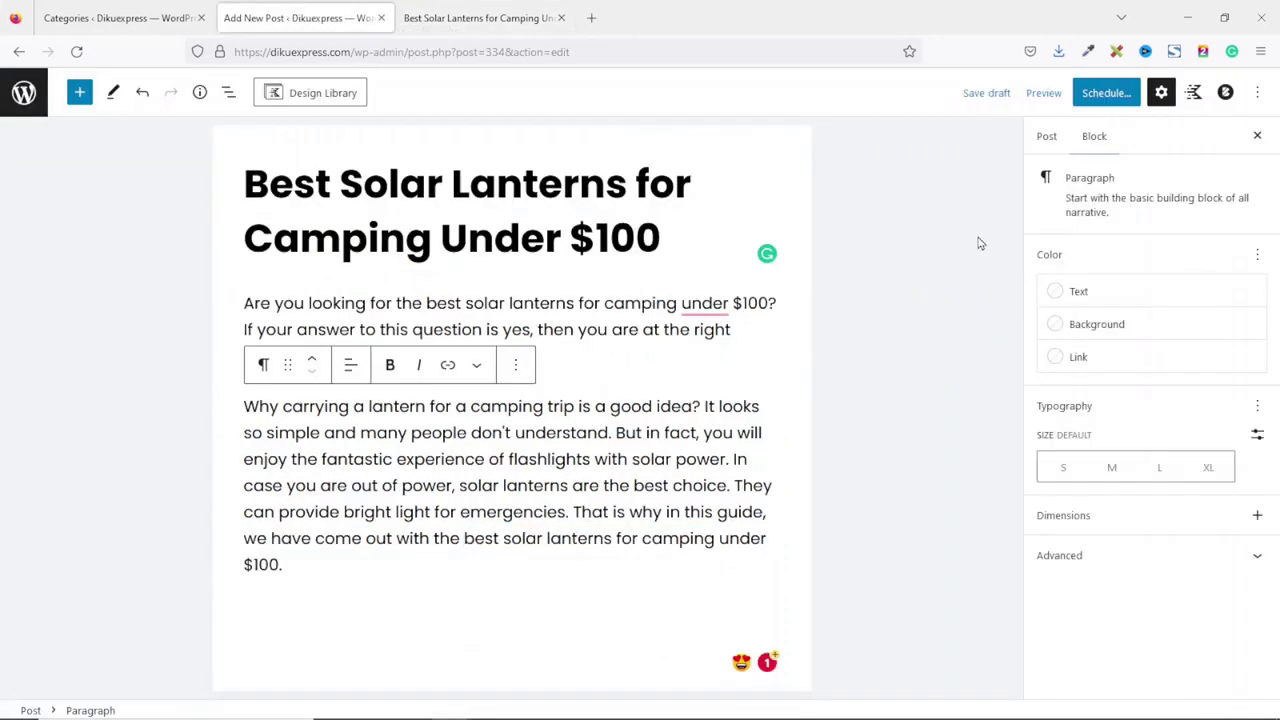
# Upload the Best Solar Lanterns for Camping image and set it as the featured image.
pyautogui.click(1045, 137)
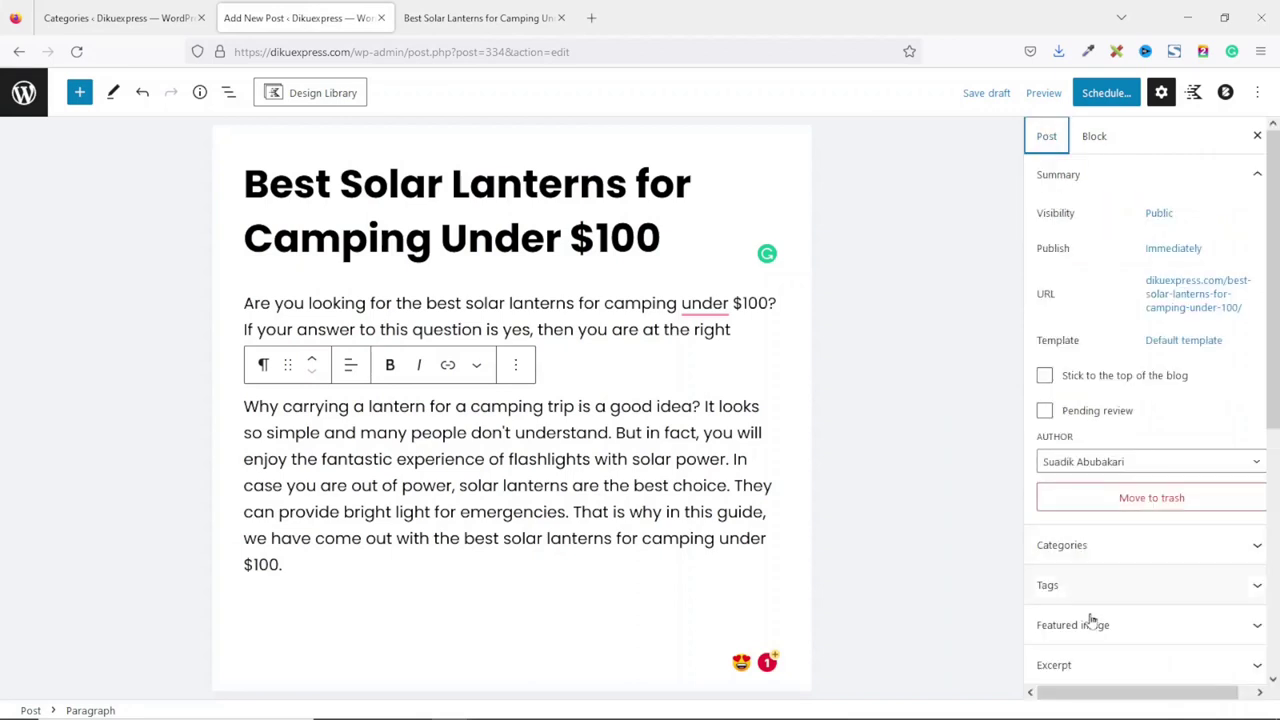
pyautogui.click(1124, 628)
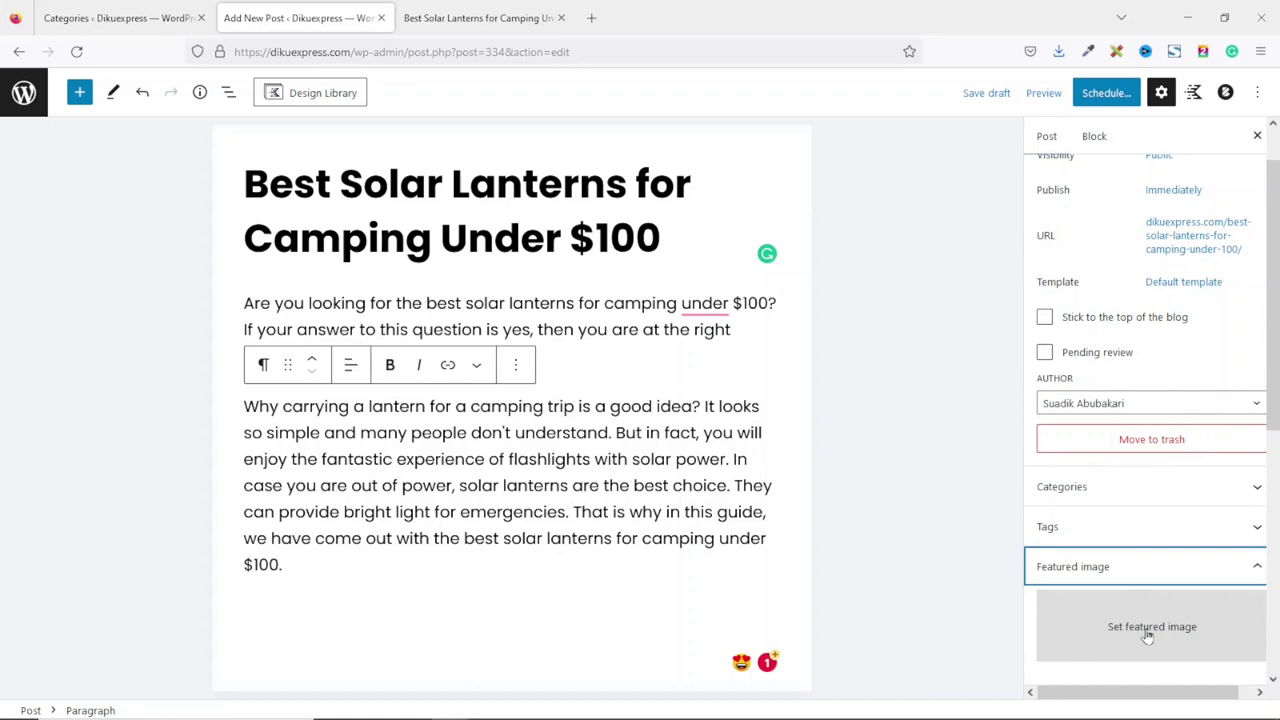
pyautogui.click(1148, 630)
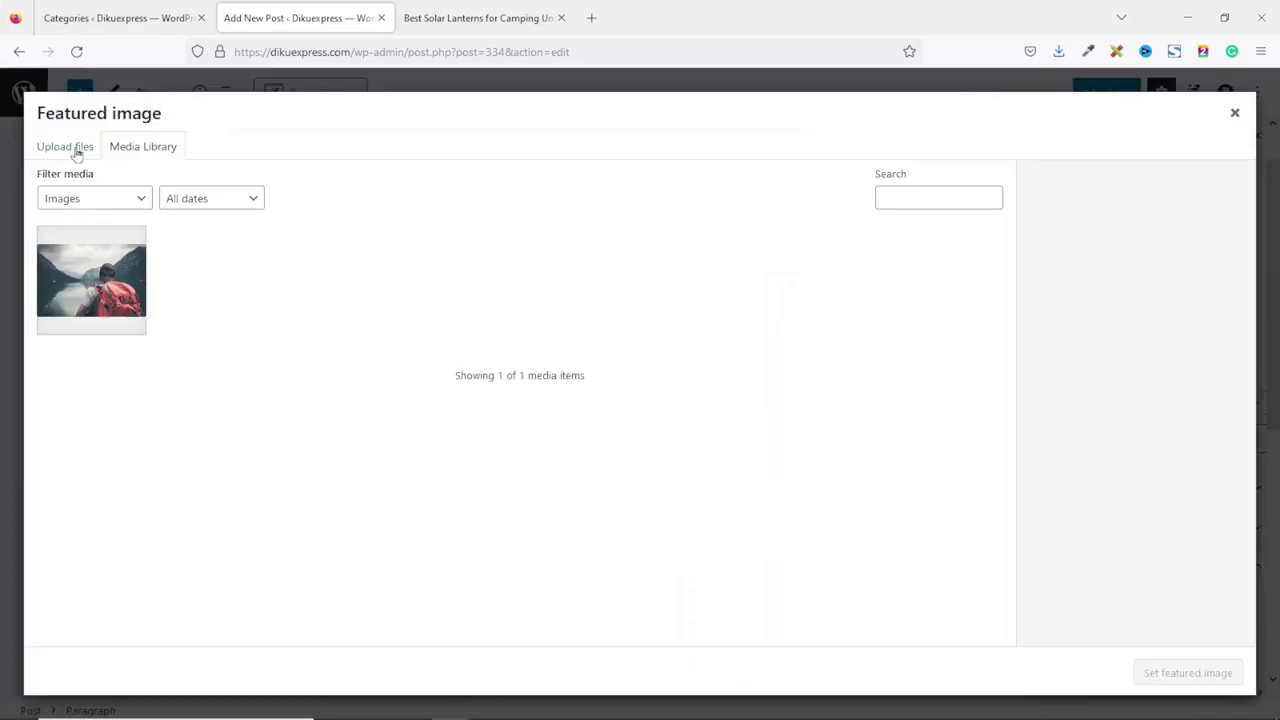
pyautogui.click(72, 150)
pyautogui.click(676, 404)
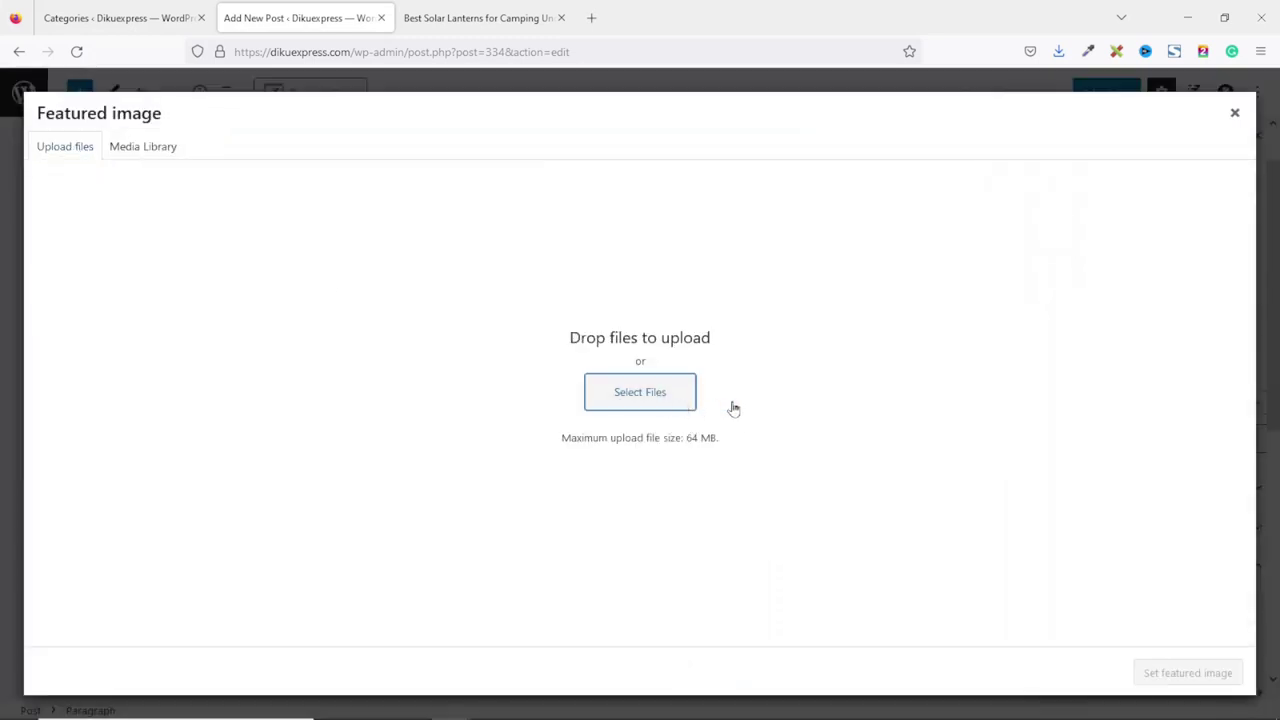
pyautogui.click(824, 337)
pyautogui.click(1146, 547)
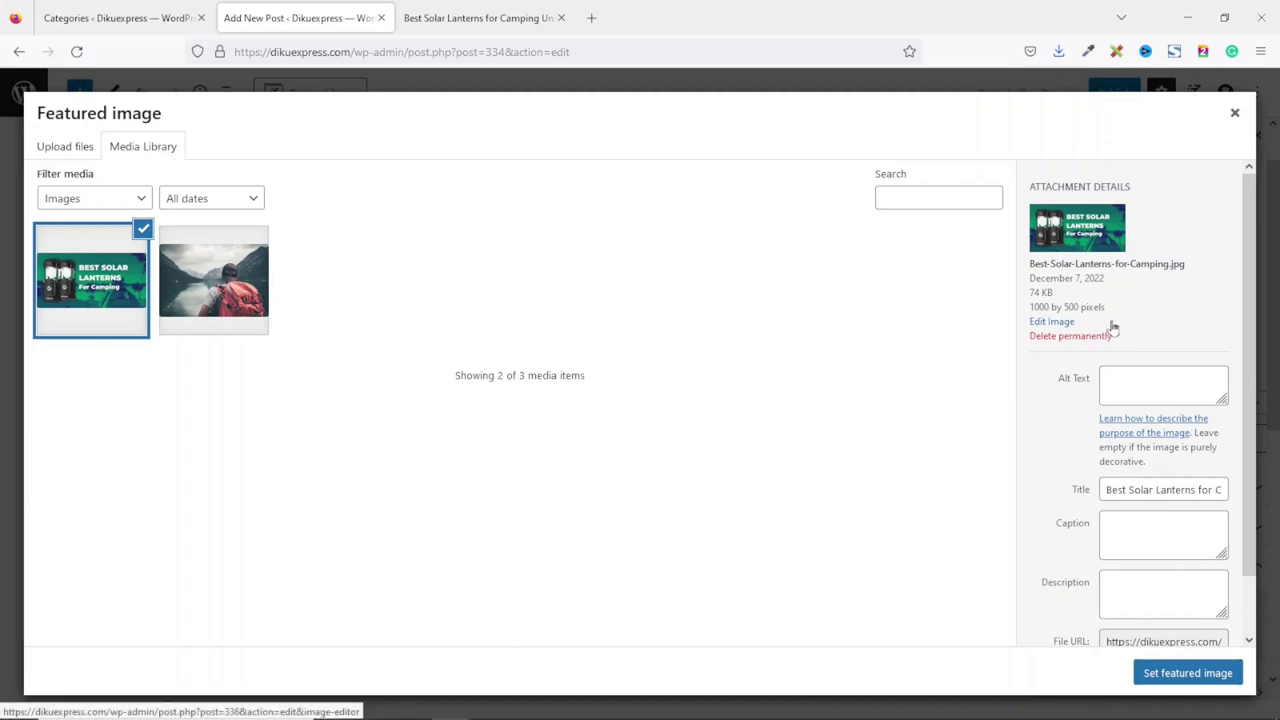
pyautogui.click(1185, 675)
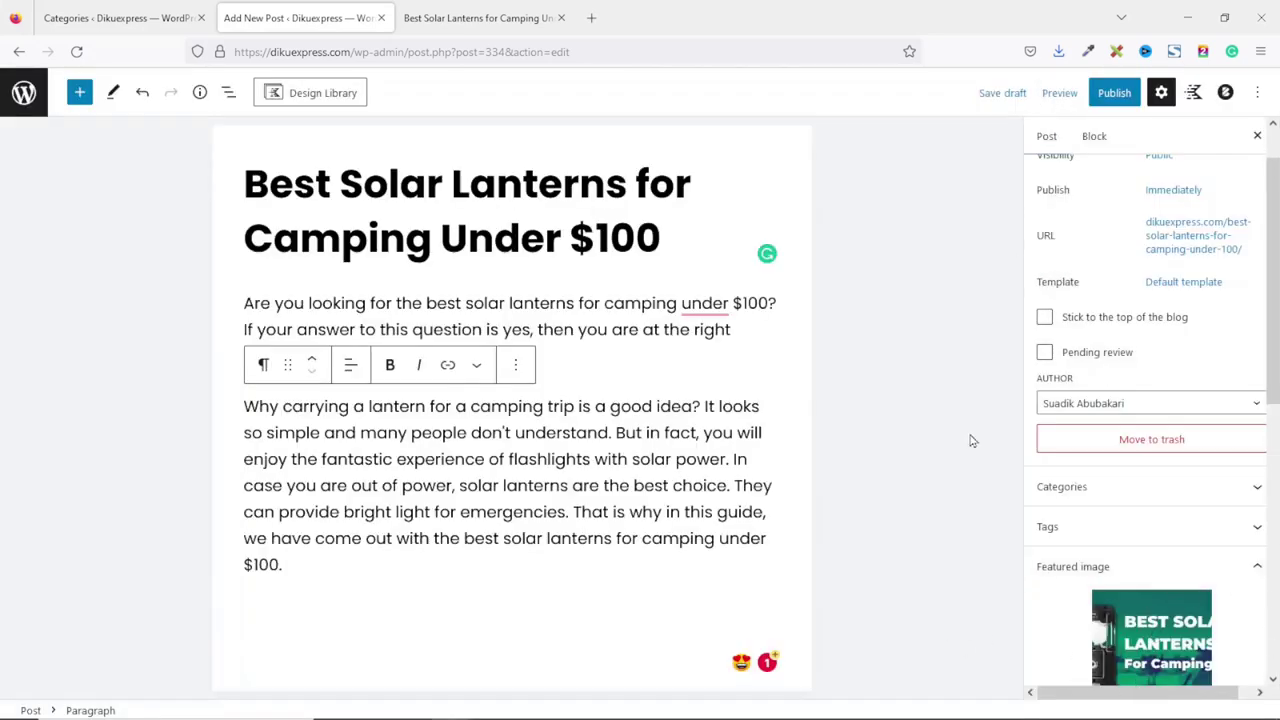
# Preview the post with its new featured image, then return to the editor.
pyautogui.click(1059, 92)
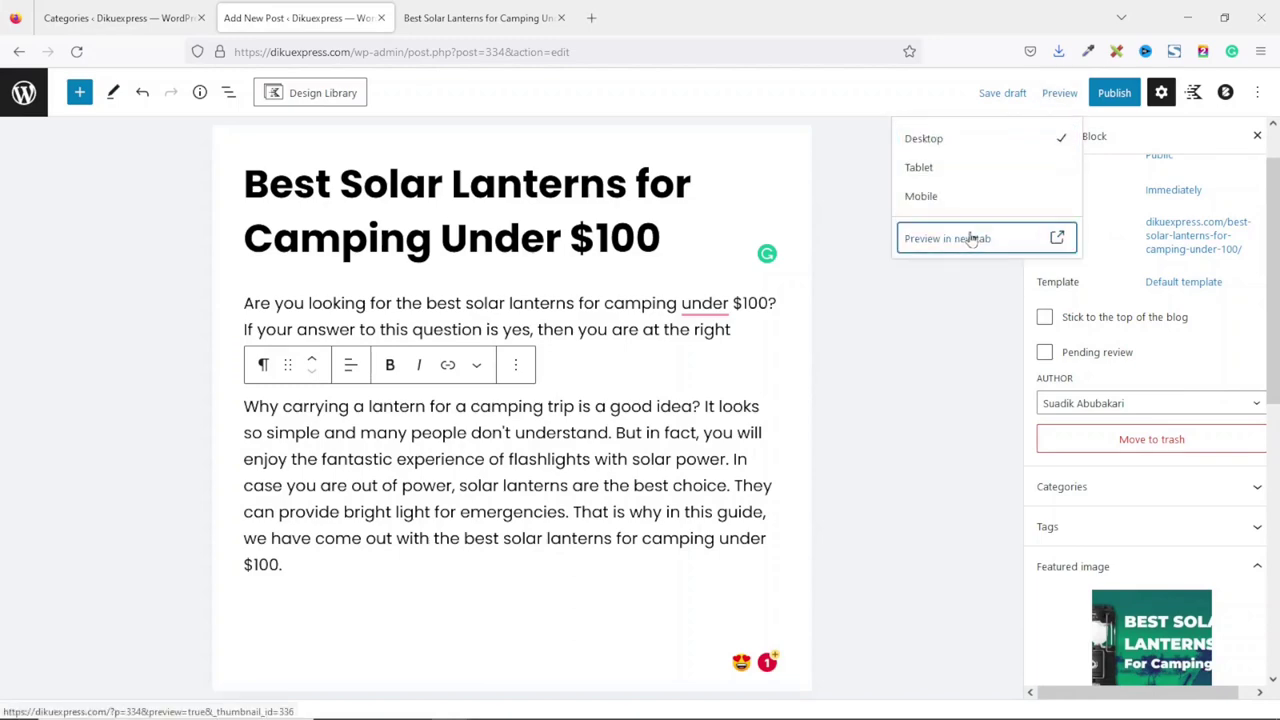
pyautogui.click(972, 240)
pyautogui.scroll(-3, 660, 312)
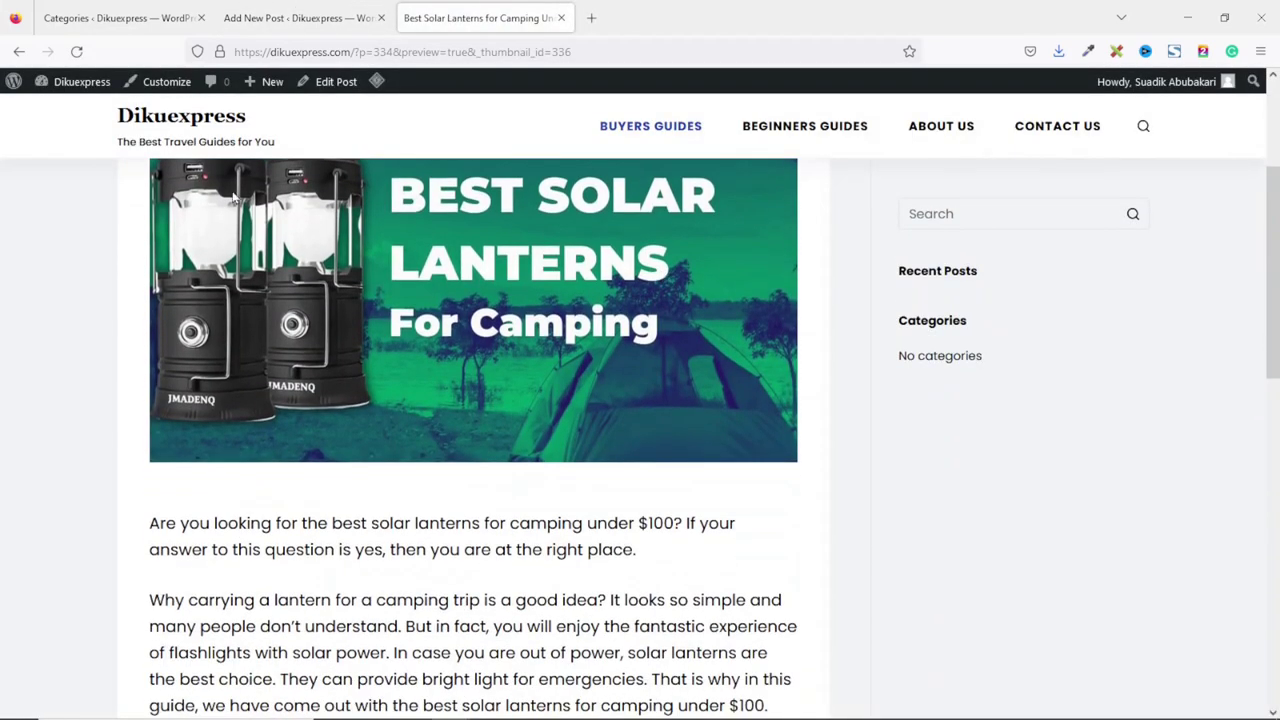
pyautogui.scroll(3, 600, 407)
pyautogui.scroll(-6, 678, 337)
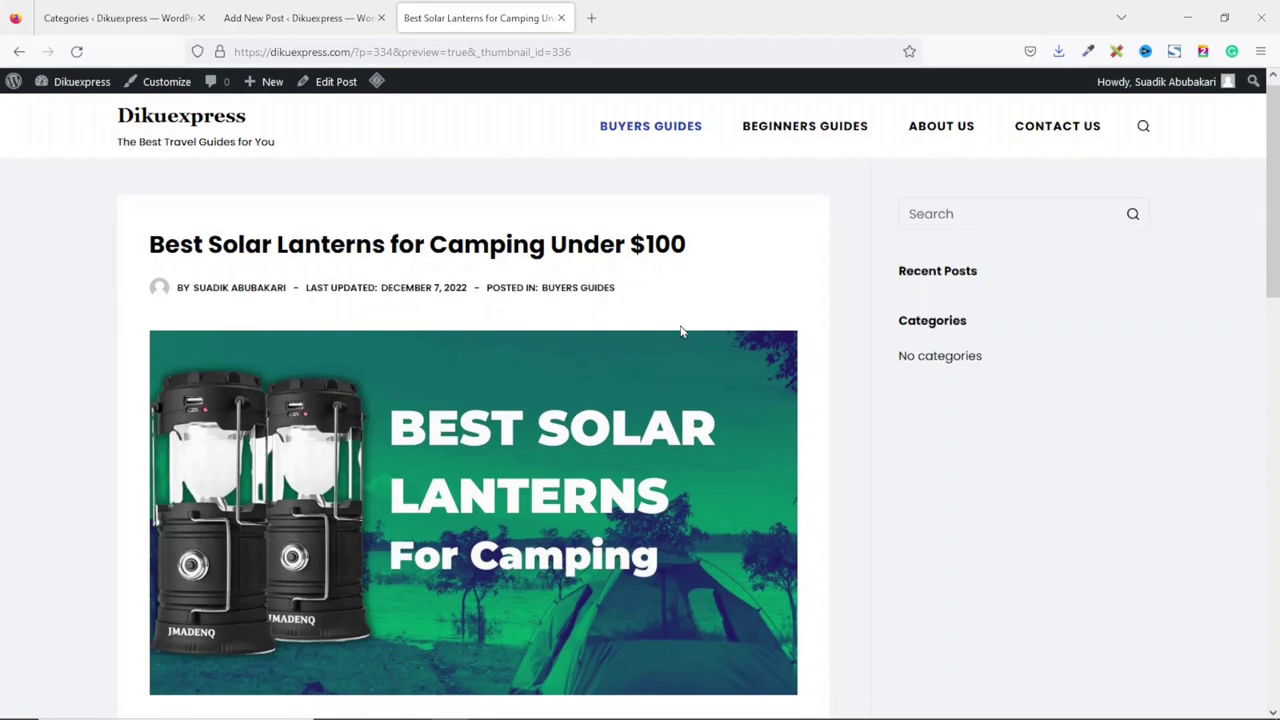
pyautogui.scroll(2, 681, 333)
pyautogui.scroll(5, 681, 333)
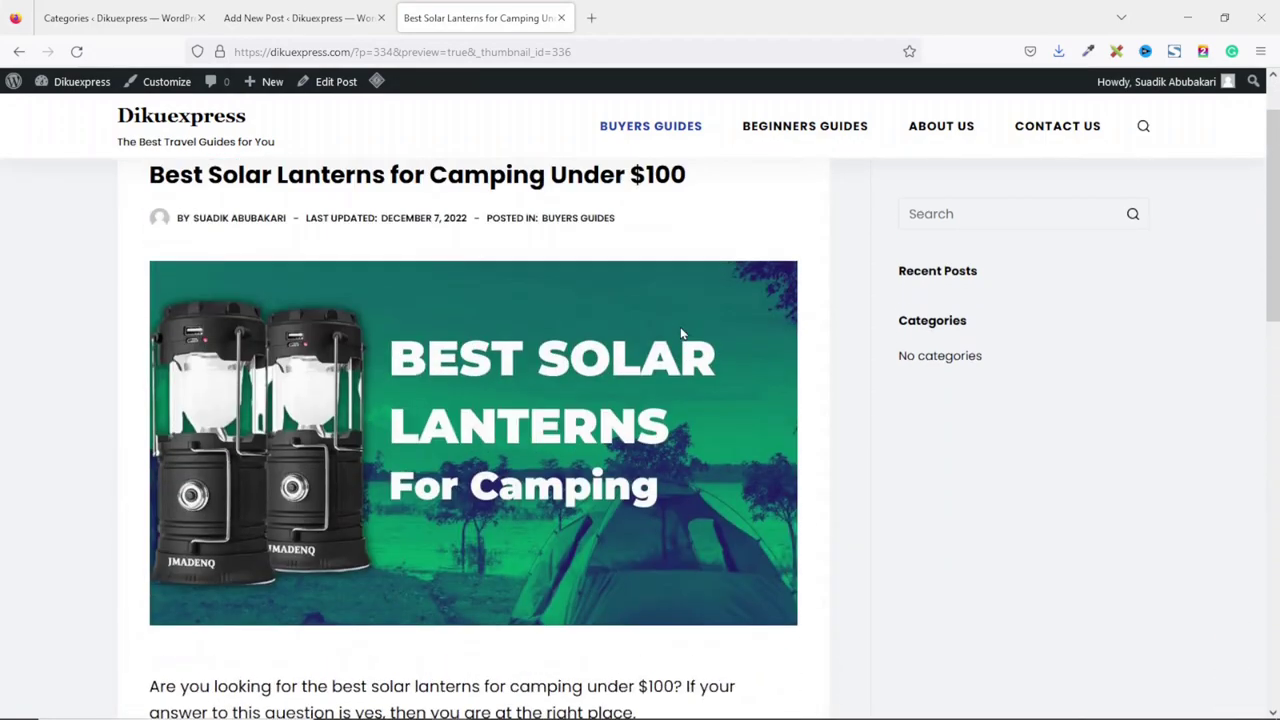
pyautogui.click(305, 18)
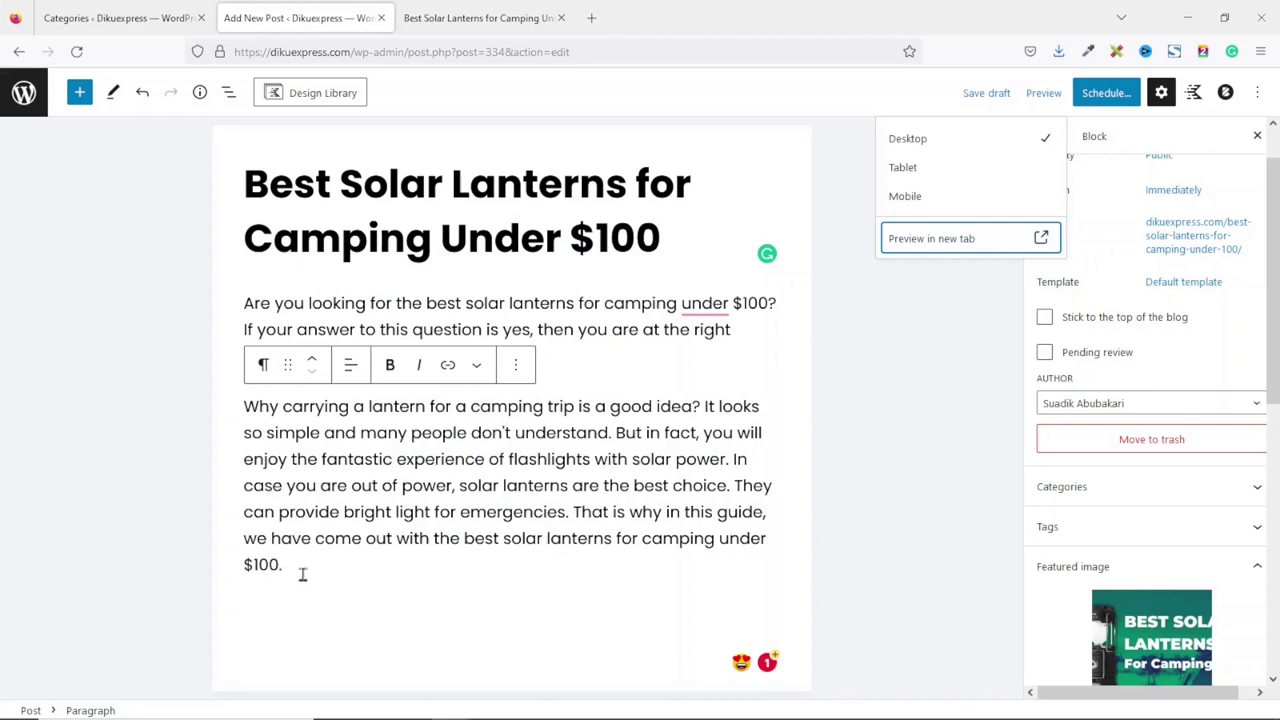
# Paste the product name MPOWERD Luci Outdoor 2.0 and its two description paragraphs below the intro.
pyautogui.click(304, 574)
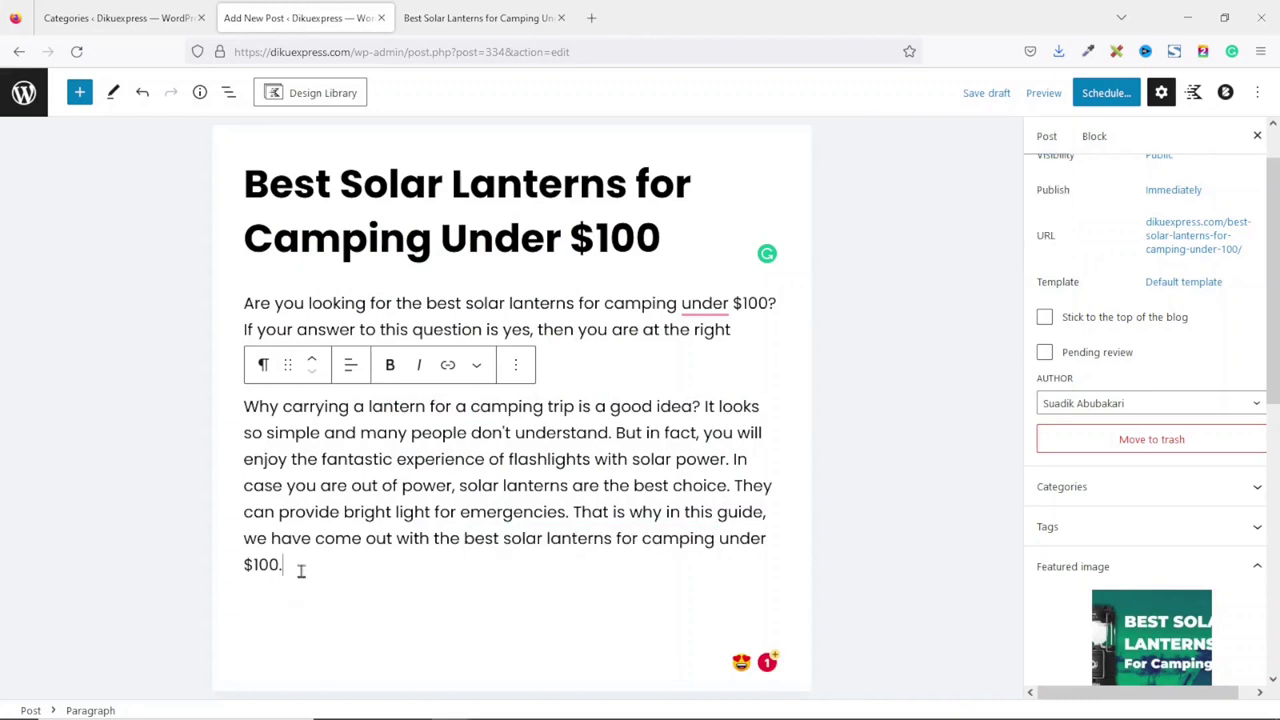
pyautogui.press('Return')
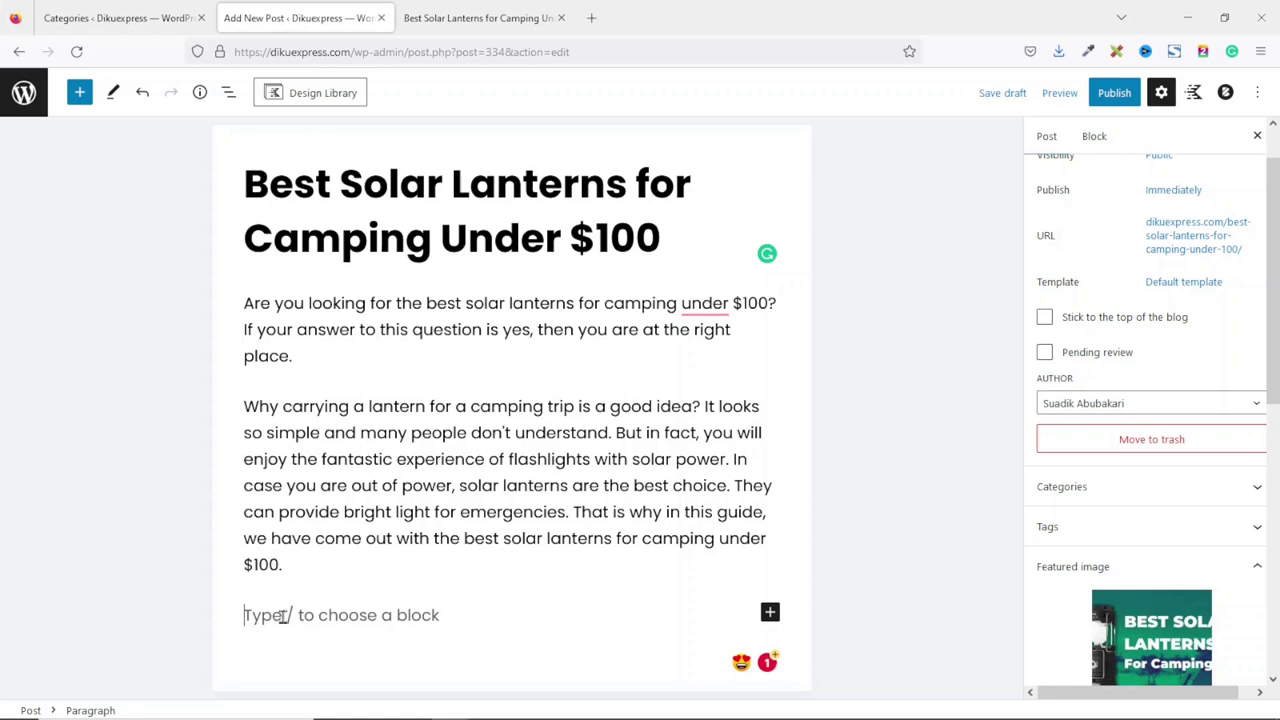
pyautogui.write('MPOWERD Luci Outdoor 2.0')
pyautogui.press('Return')
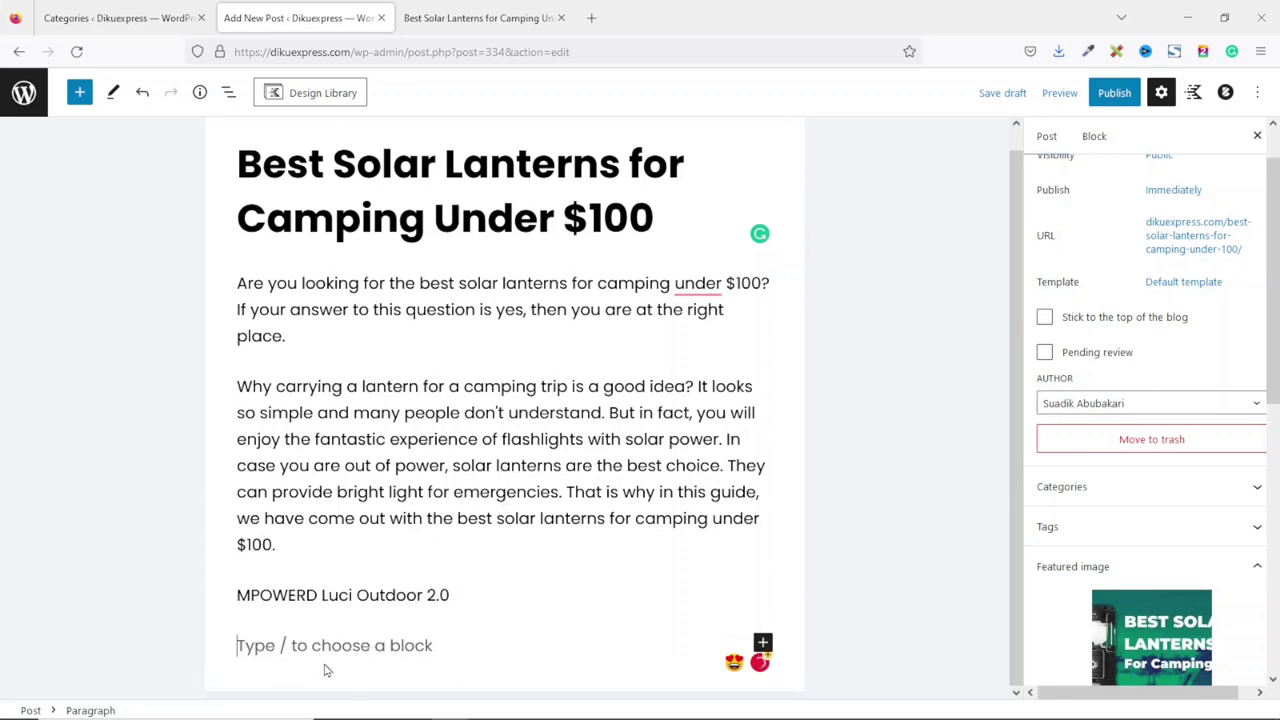
pyautogui.hotkey('ctrl', 'v')
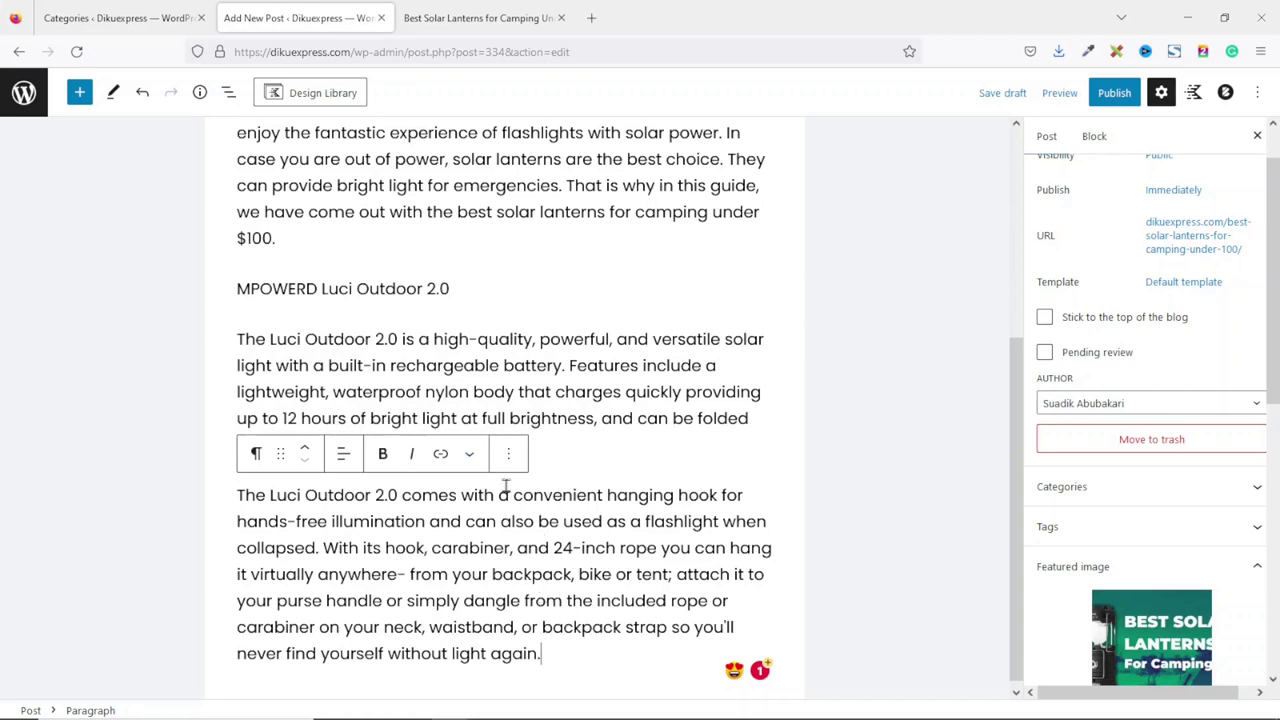
# Turn the MPOWERD Luci Outdoor 2.0 line into an H3 heading.
pyautogui.click(275, 288)
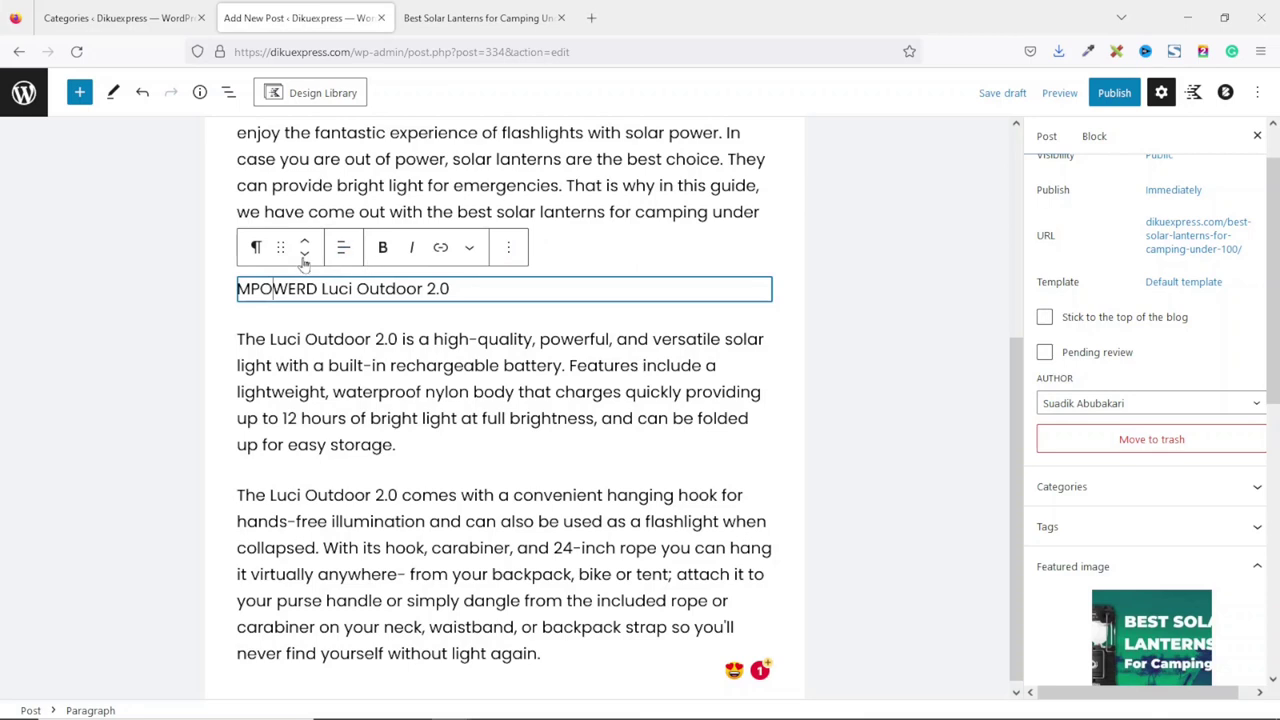
pyautogui.click(255, 249)
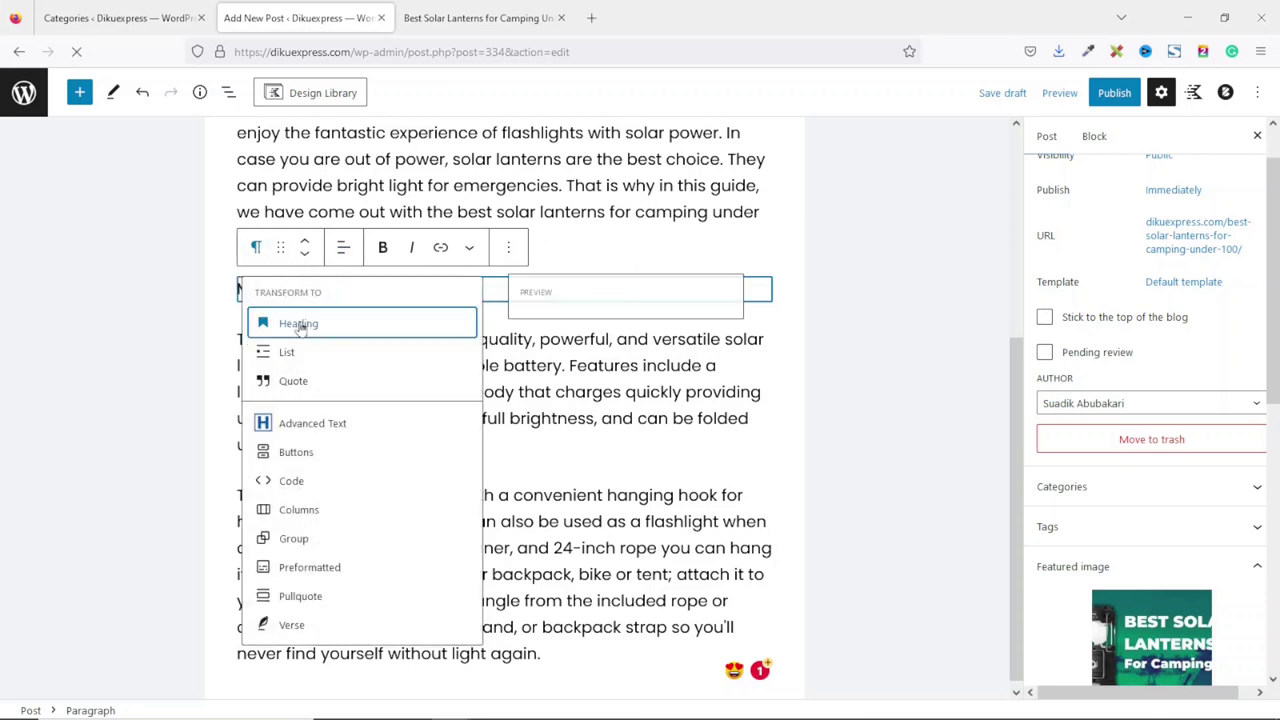
pyautogui.click(298, 323)
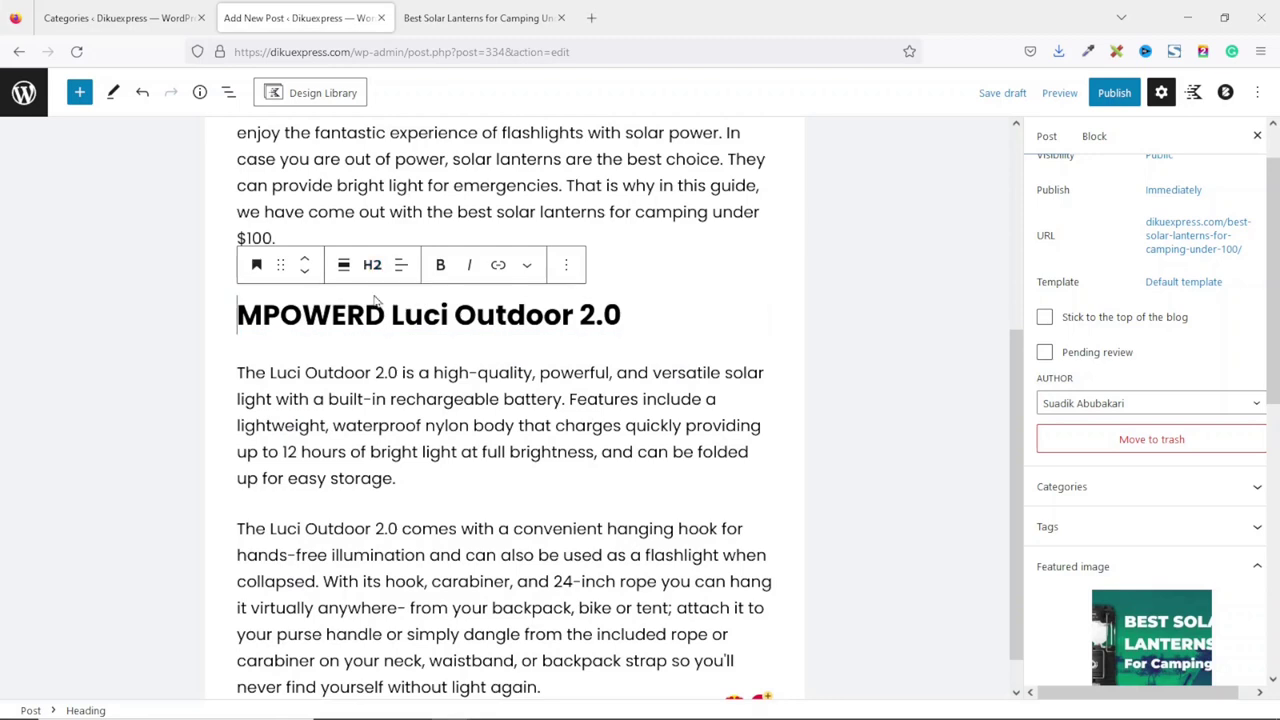
pyautogui.click(371, 268)
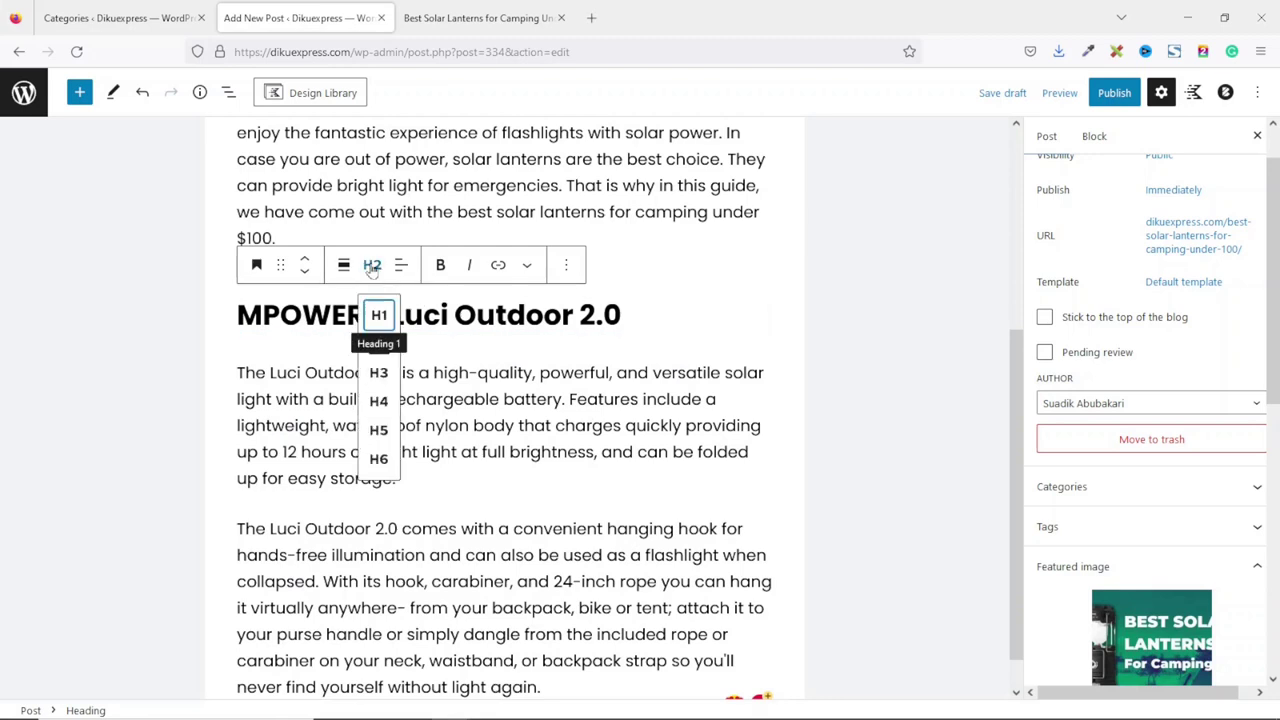
pyautogui.click(378, 373)
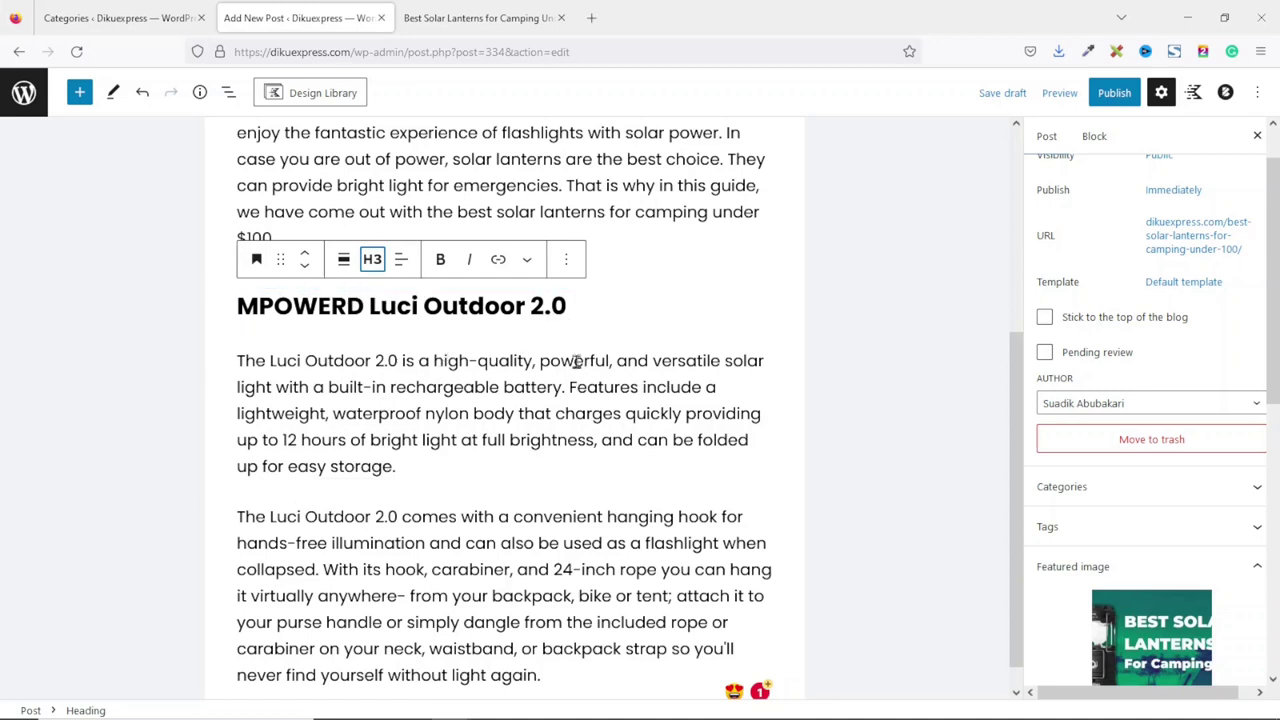
# Load the Luci Outdoor 2.0 Amazon product page from its short link in a new tab.
pyautogui.click(591, 17)
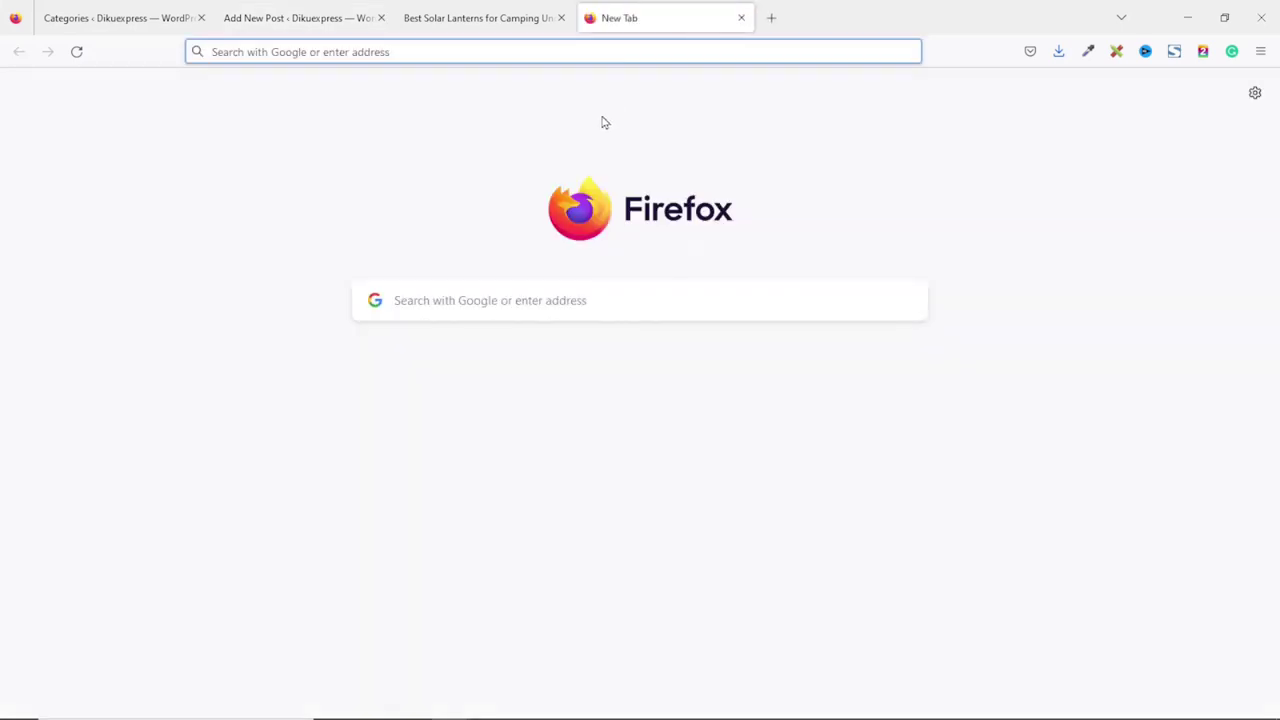
pyautogui.write('https://amzn.to/3AtT7yS')
pyautogui.press('Return')
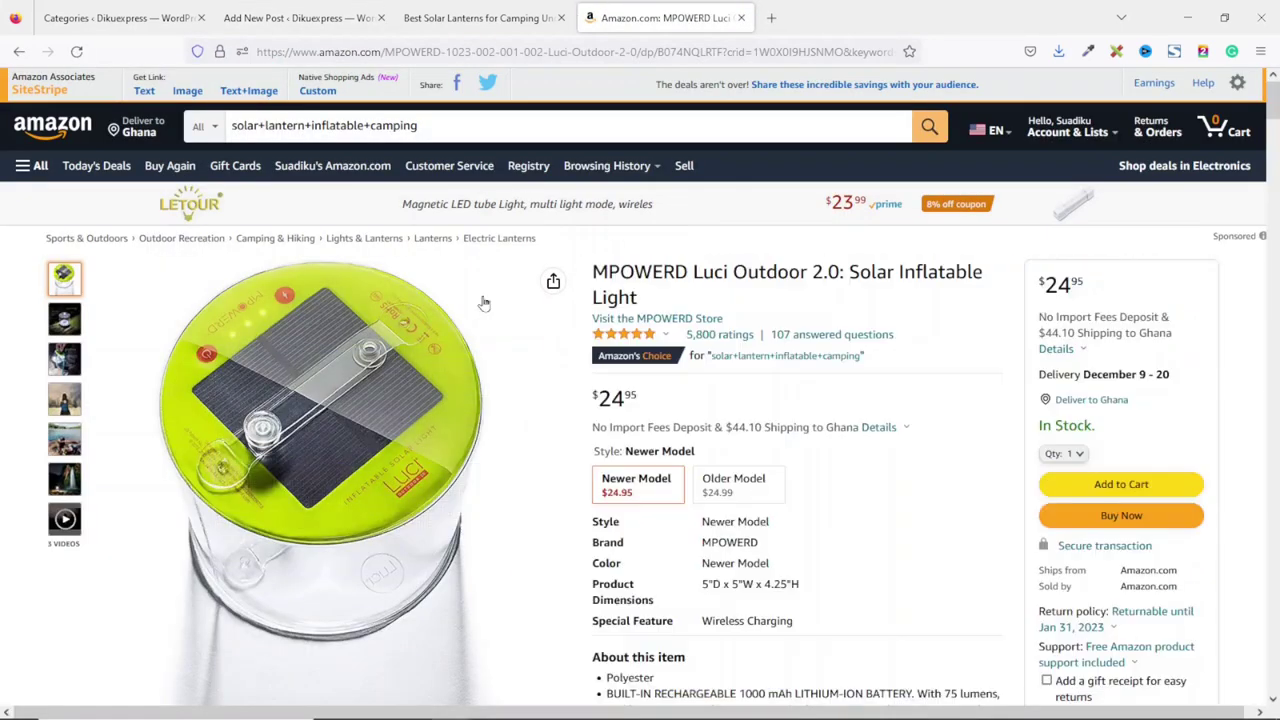
pyautogui.moveTo(506, 420)
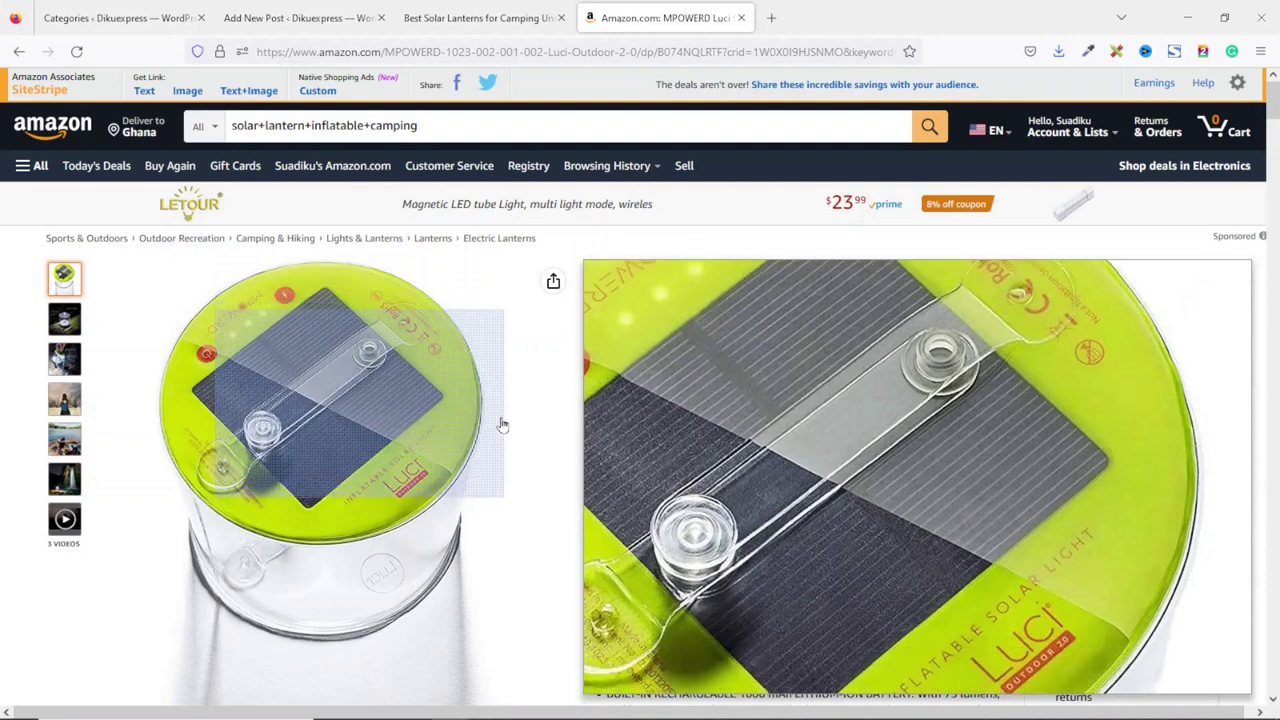
pyautogui.scroll(-3, 554, 415)
pyautogui.scroll(3, 559, 401)
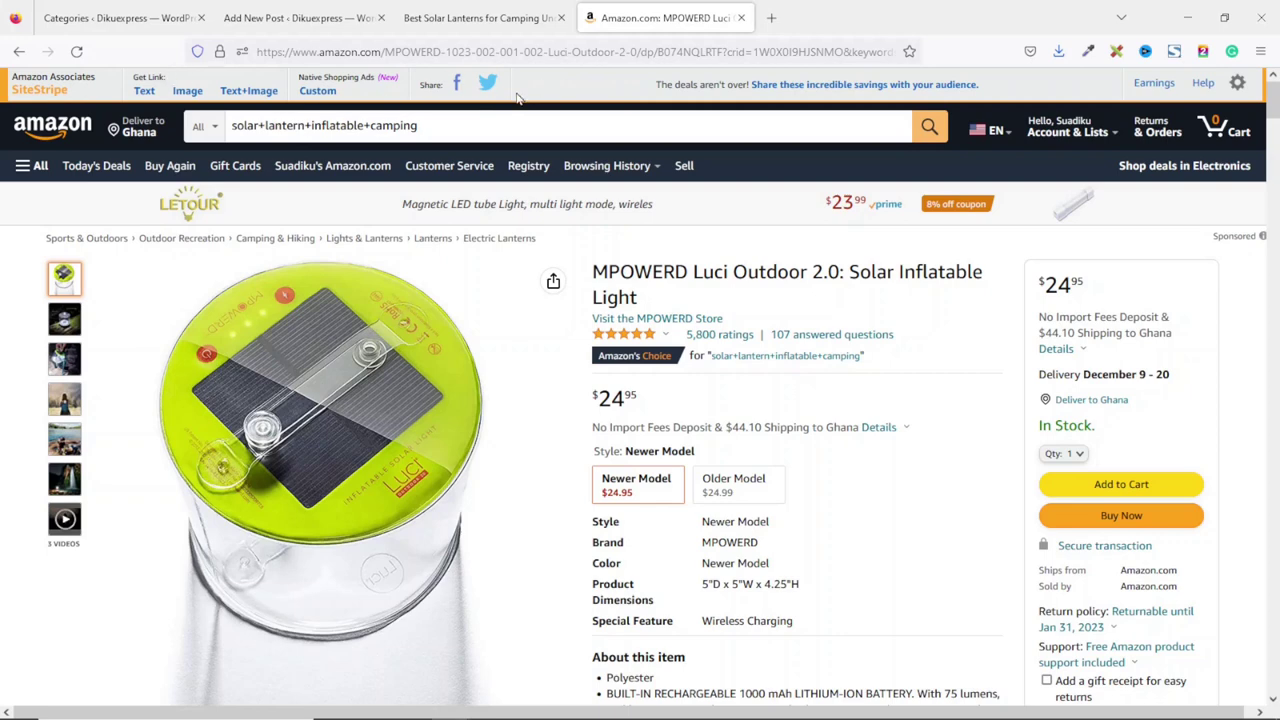
# Generate the SiteStripe image-link code at Large size and copy it.
pyautogui.click(187, 94)
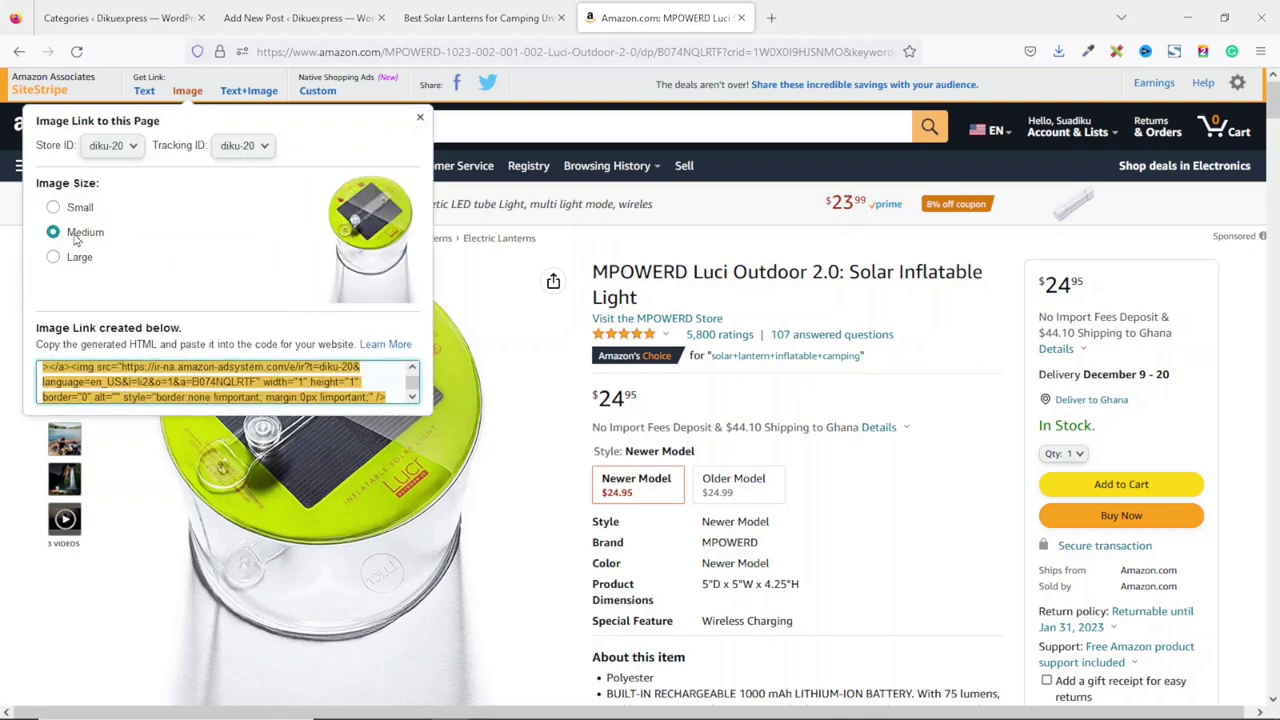
pyautogui.click(53, 258)
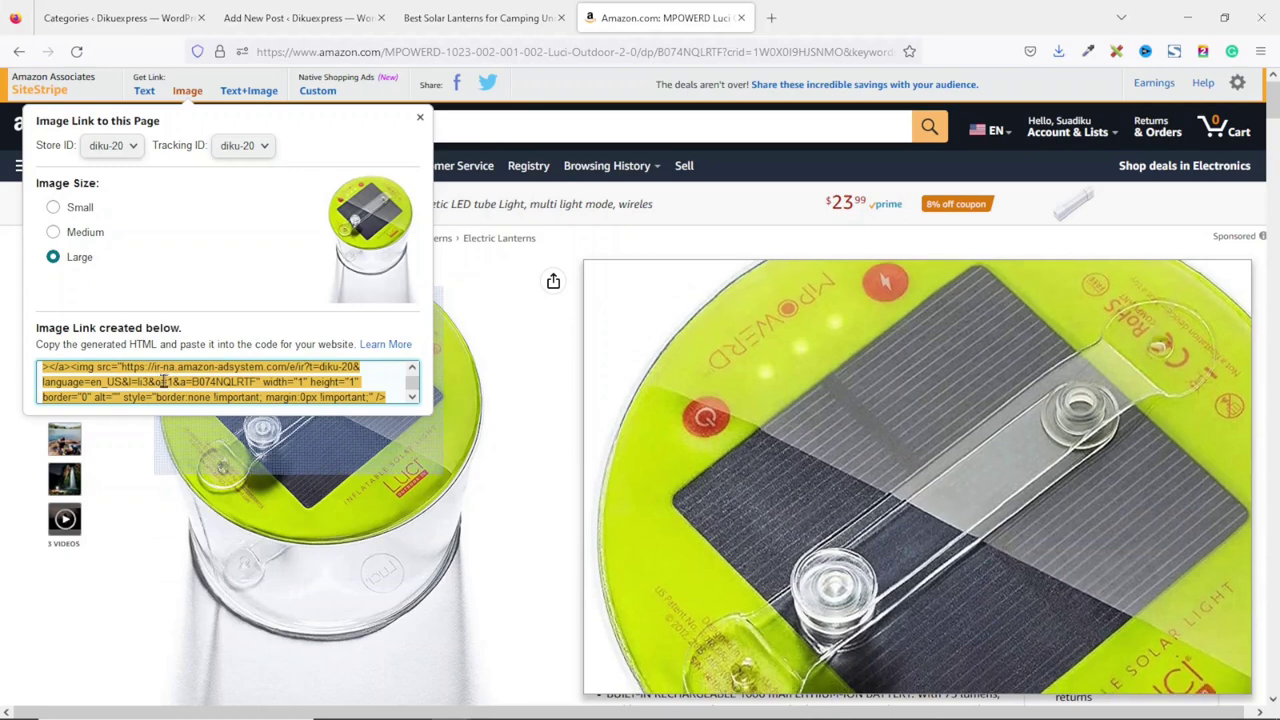
pyautogui.rightClick(223, 390)
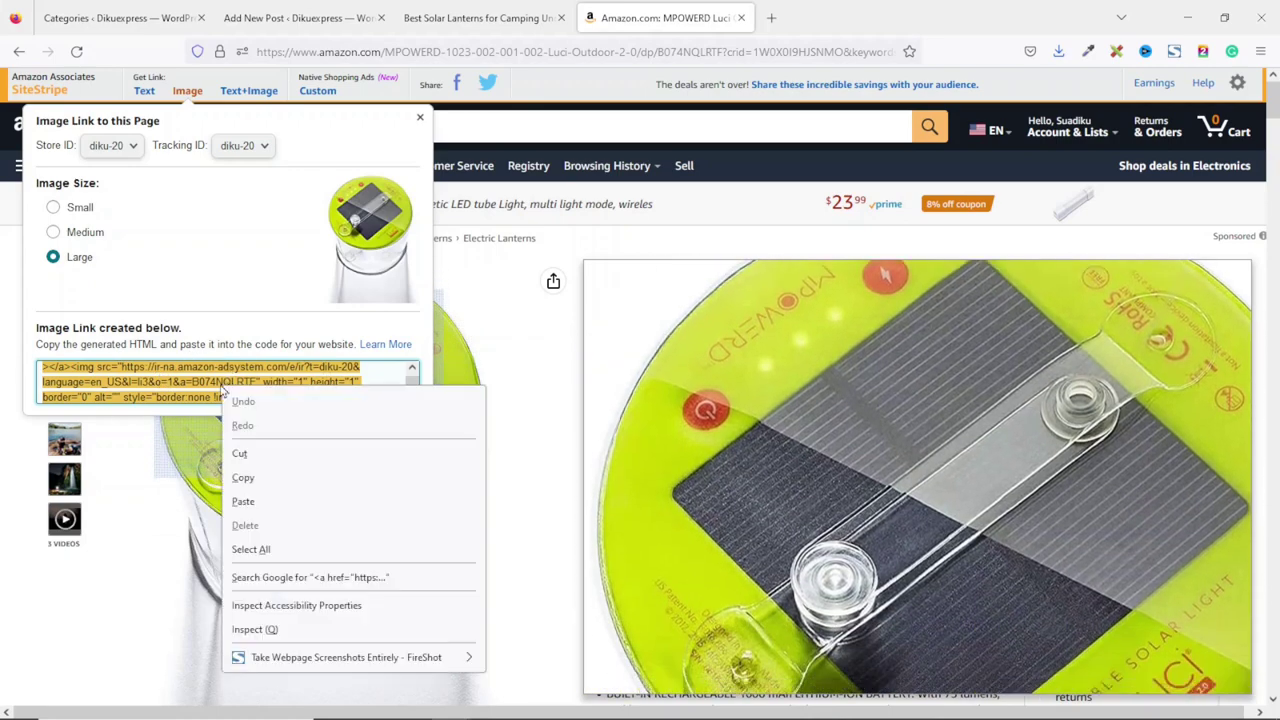
pyautogui.click(250, 478)
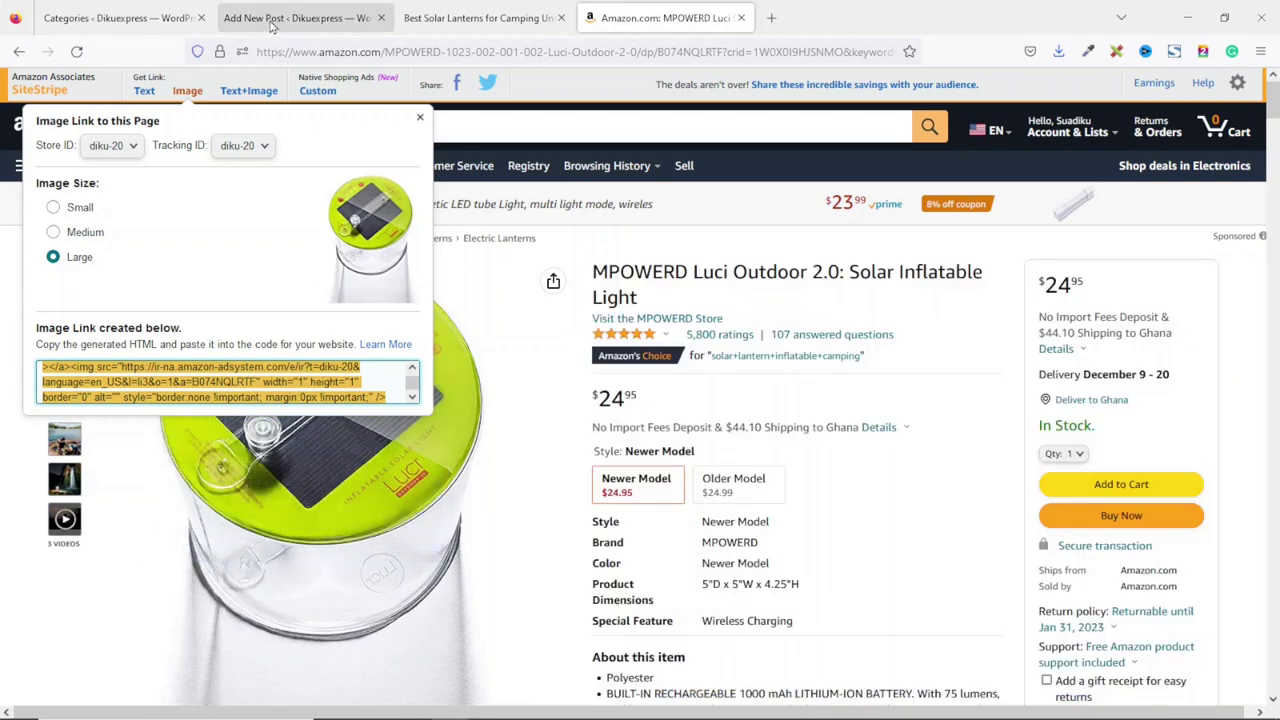
# Add a Custom HTML block under the Luci Outdoor 2.0 heading and paste the Amazon image code.
pyautogui.click(270, 25)
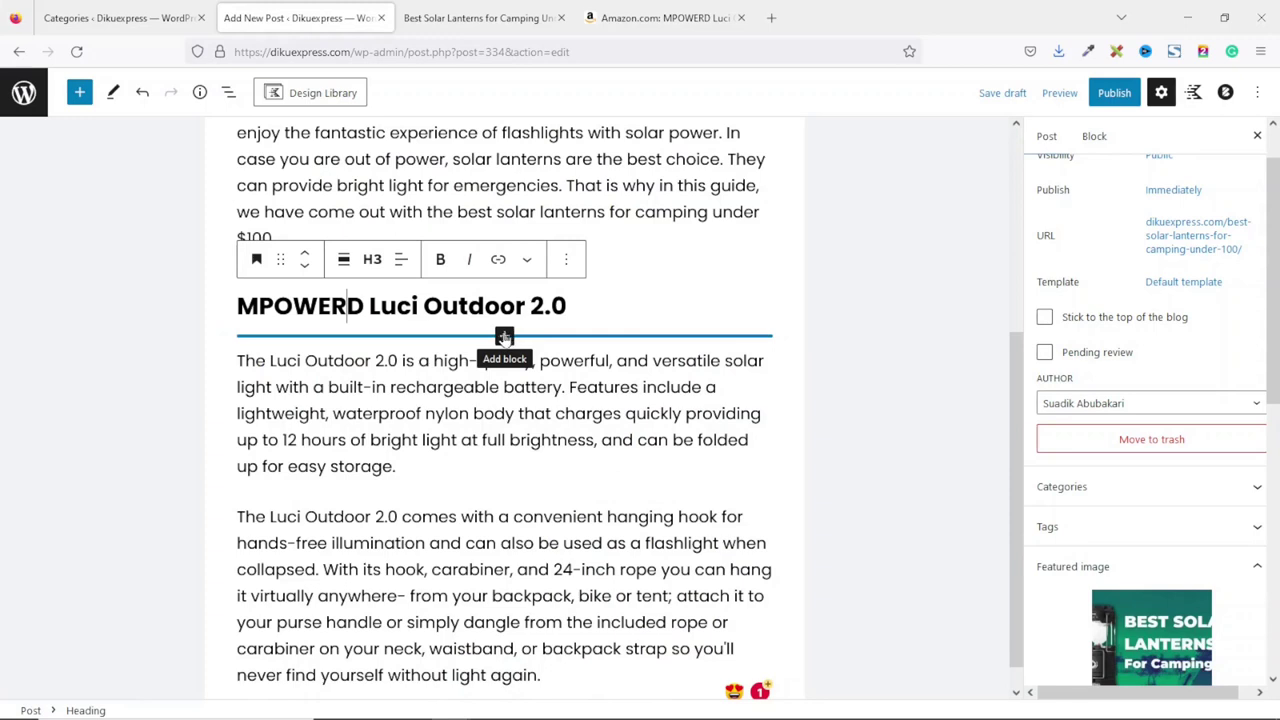
pyautogui.click(504, 336)
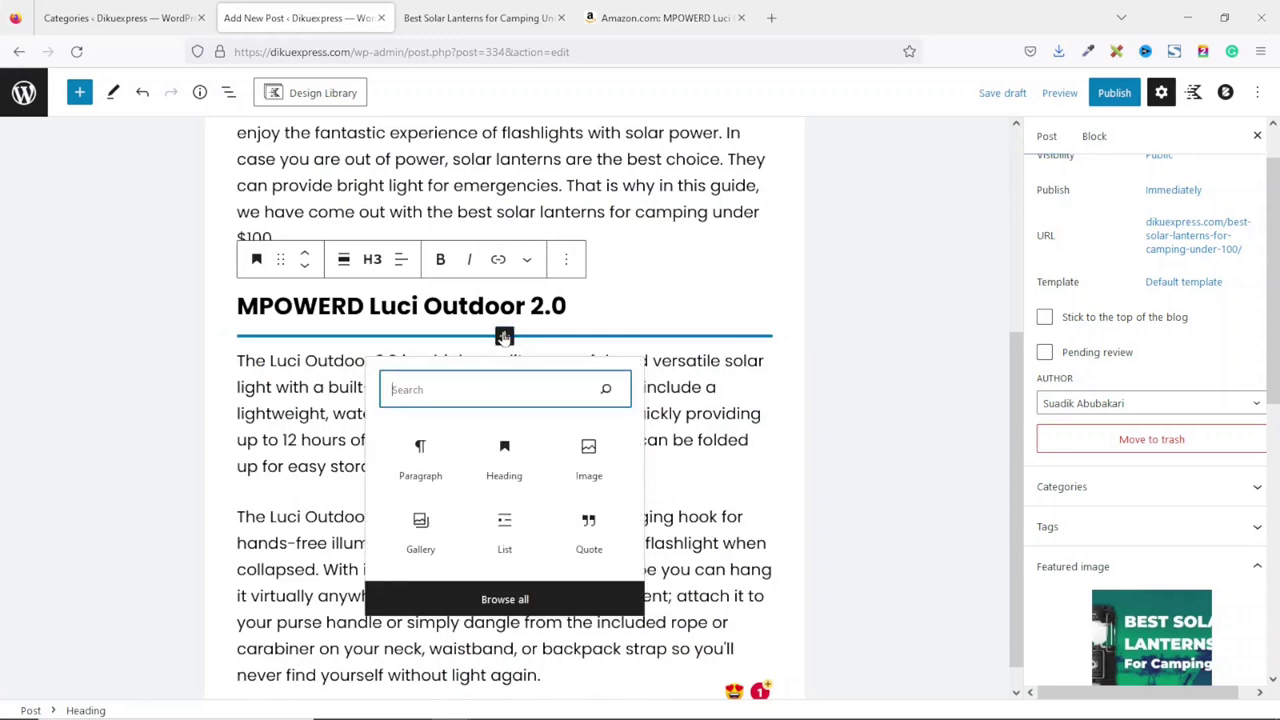
pyautogui.write('html')
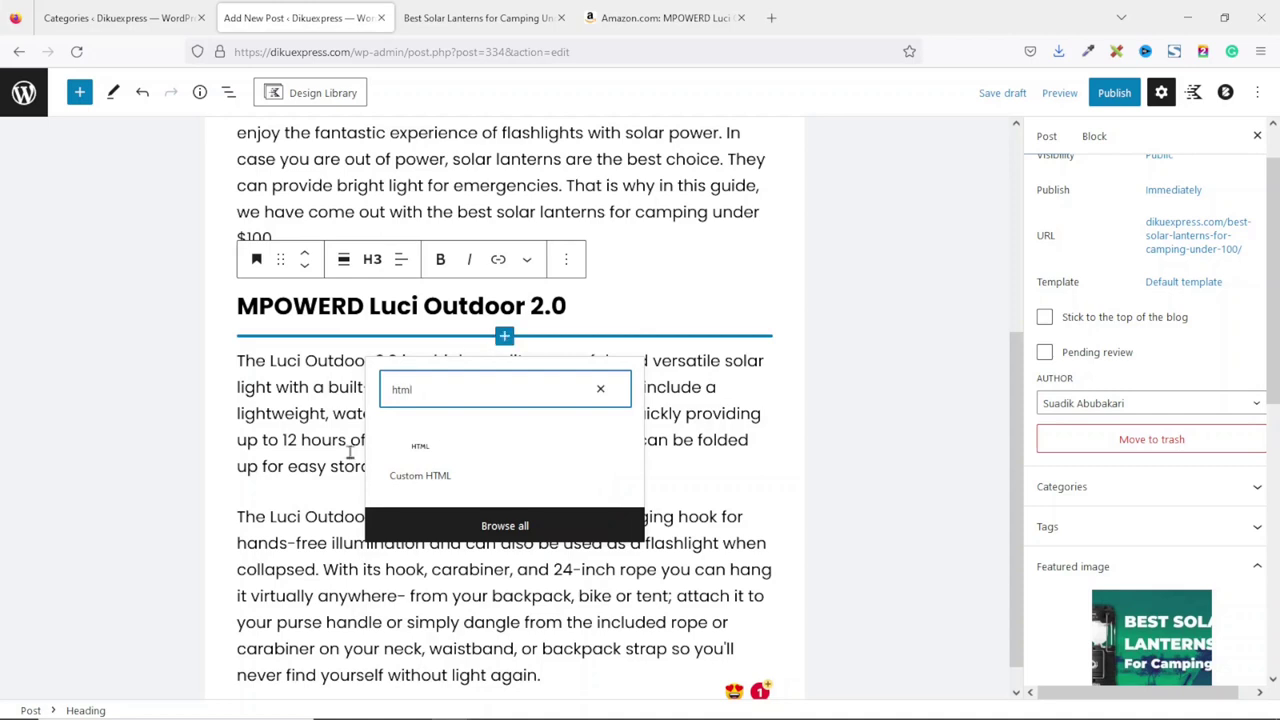
pyautogui.click(421, 457)
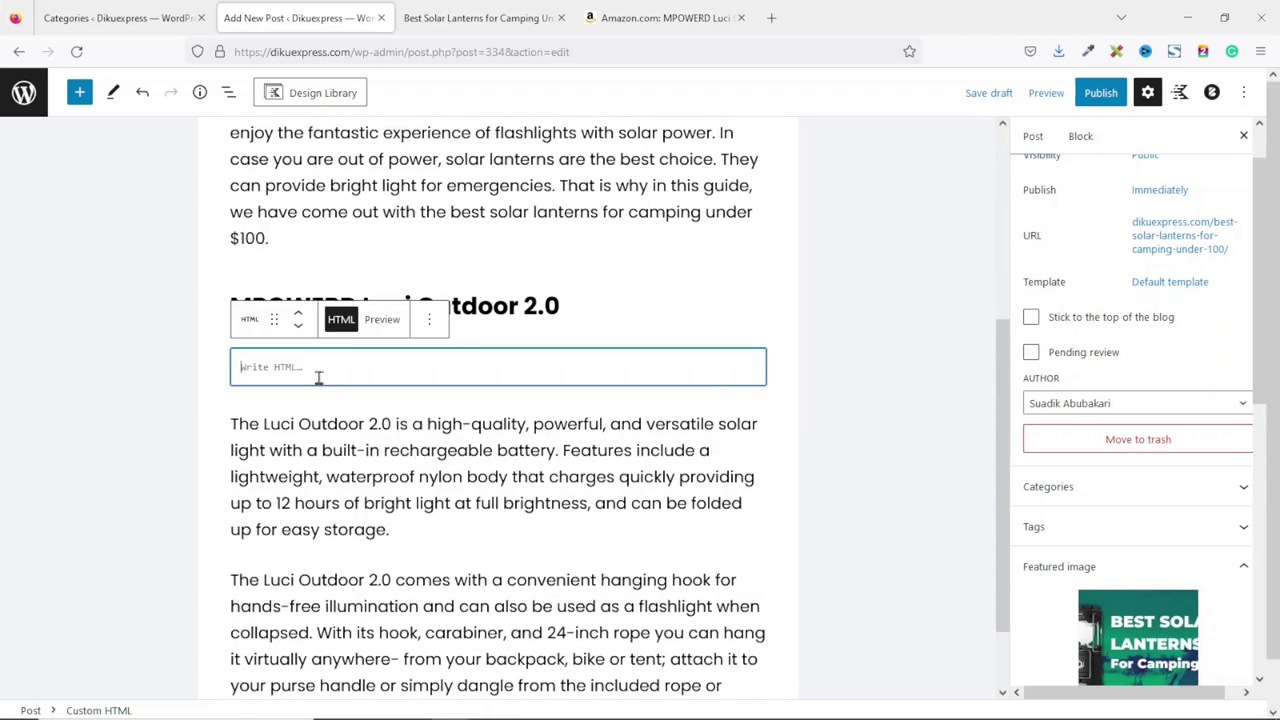
pyautogui.rightClick(318, 376)
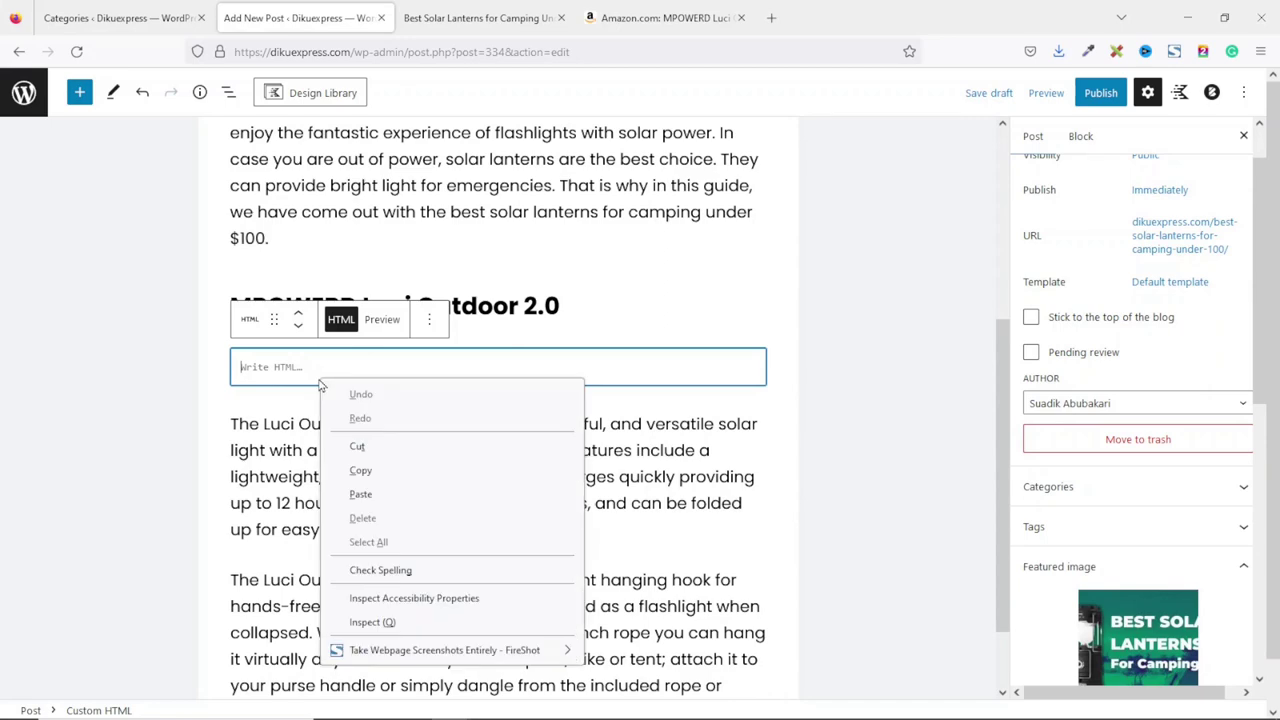
pyautogui.click(361, 494)
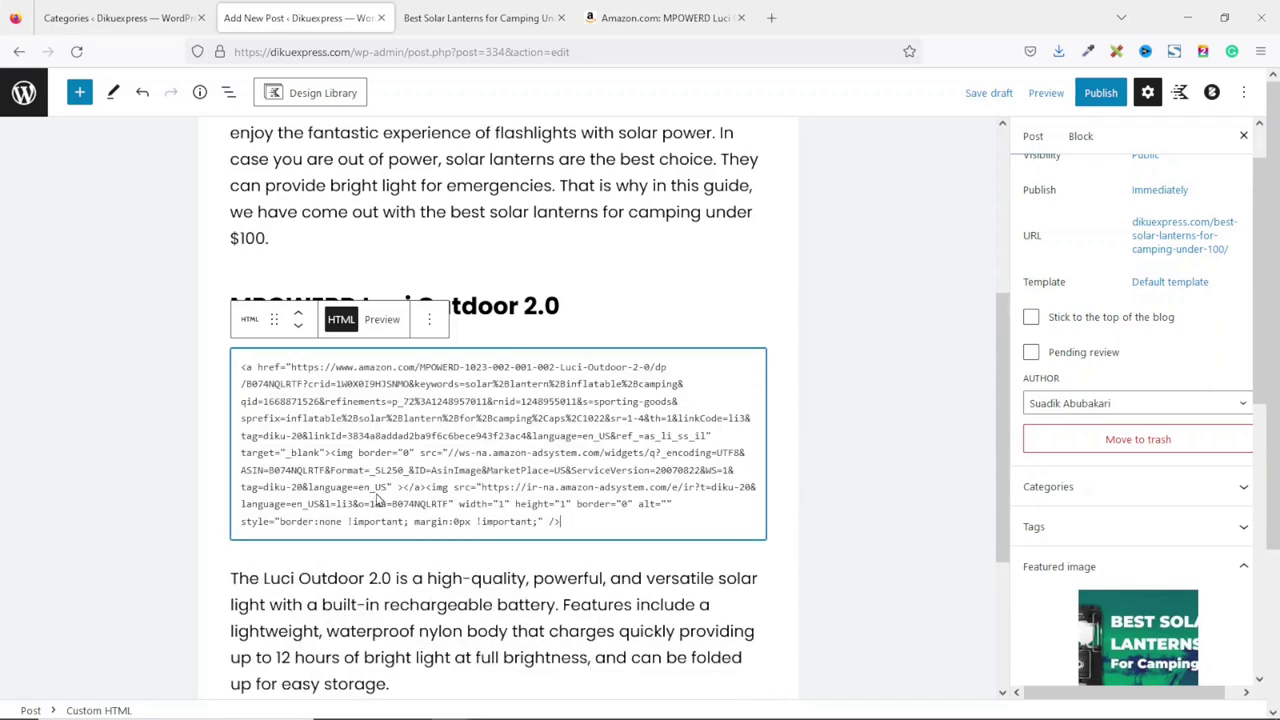
# Preview the post and view the HTML block rendered as the lantern photo.
pyautogui.click(1046, 93)
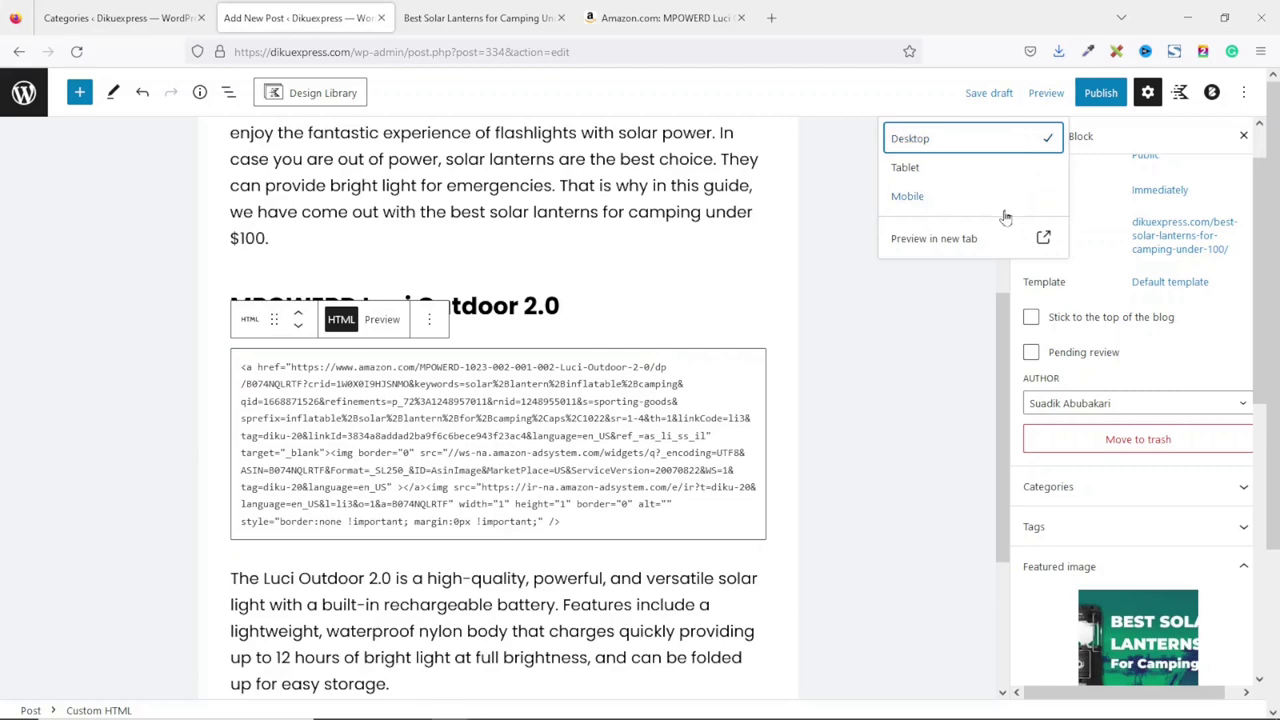
pyautogui.click(970, 240)
pyautogui.hotkey('ctrl', 'shift', 'Tab')
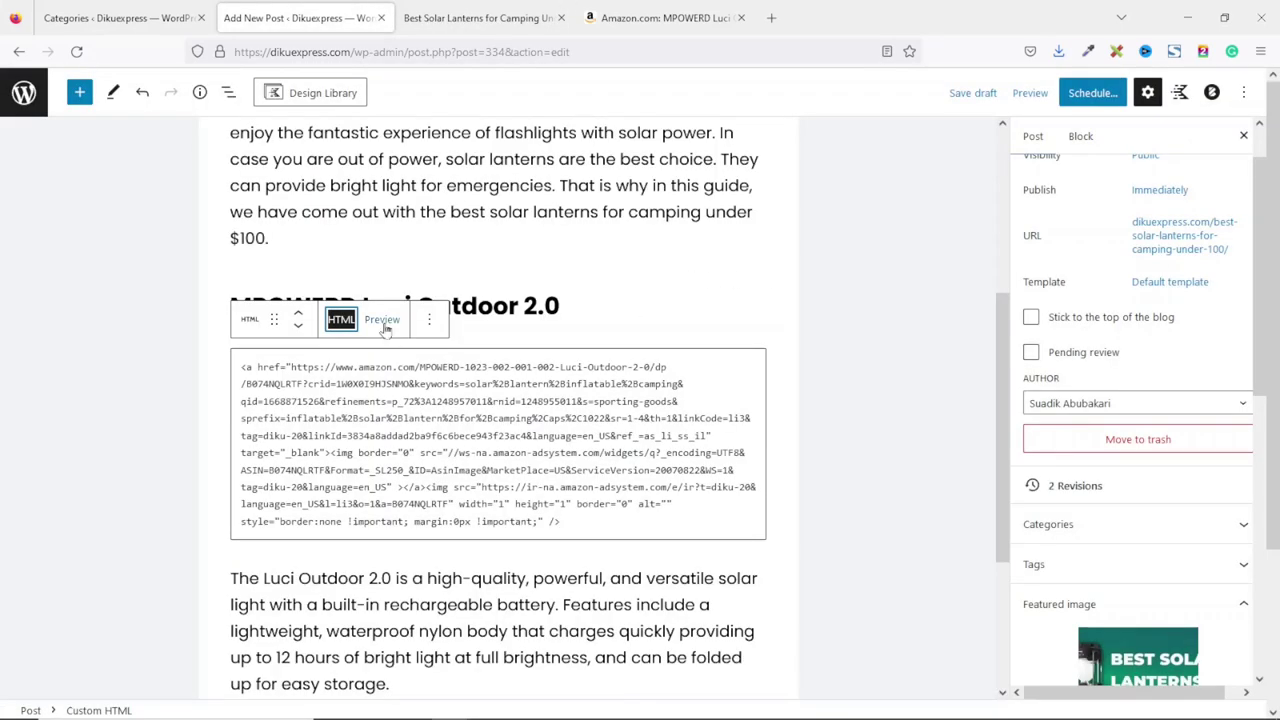
pyautogui.click(385, 326)
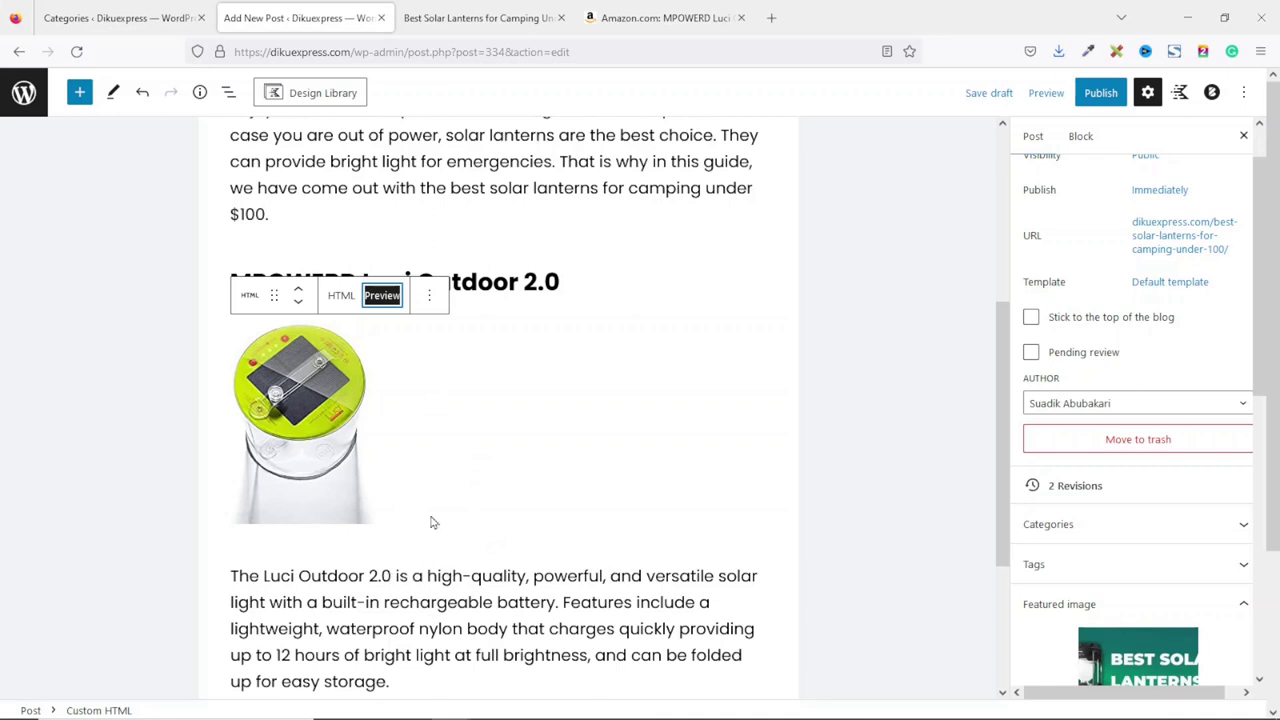
pyautogui.scroll(-5, 400, 487)
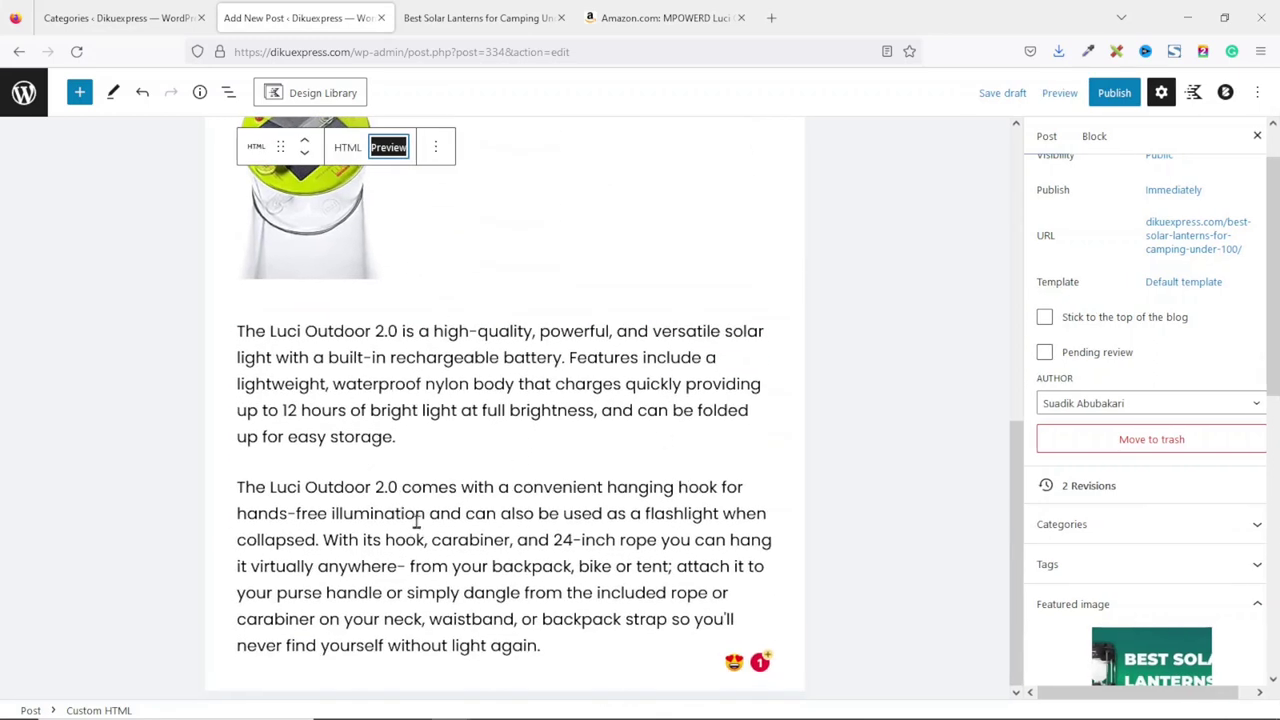
pyautogui.scroll(3, 277, 440)
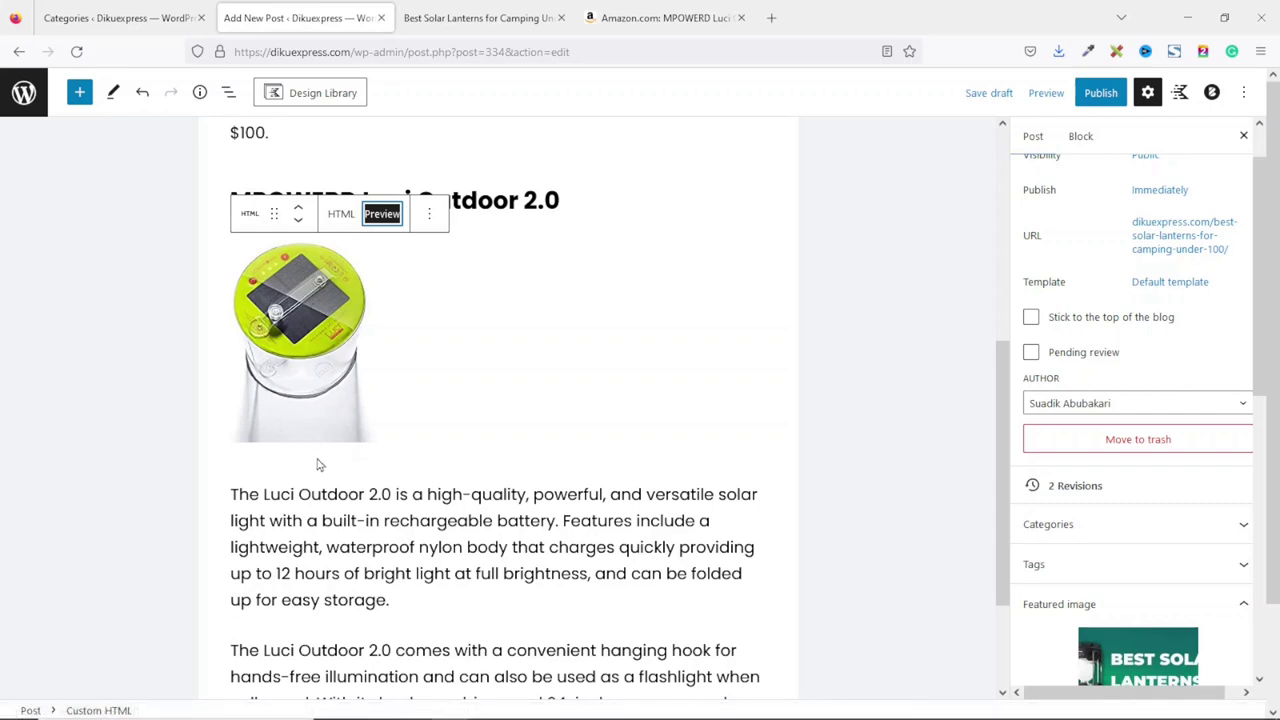
pyautogui.scroll(-3, 392, 482)
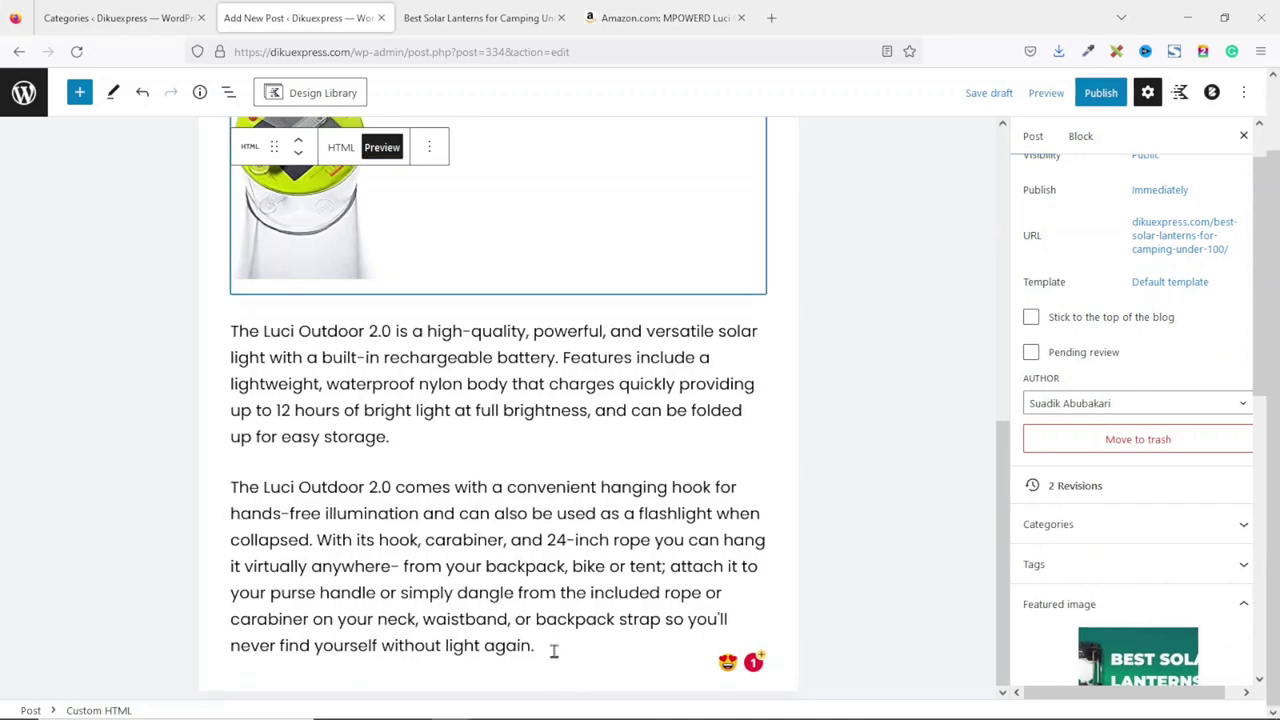
# Add a Buttons block labelled 'Buy on Amazon' below the Luci Outdoor 2.0 description.
pyautogui.click(555, 646)
pyautogui.press('Return')
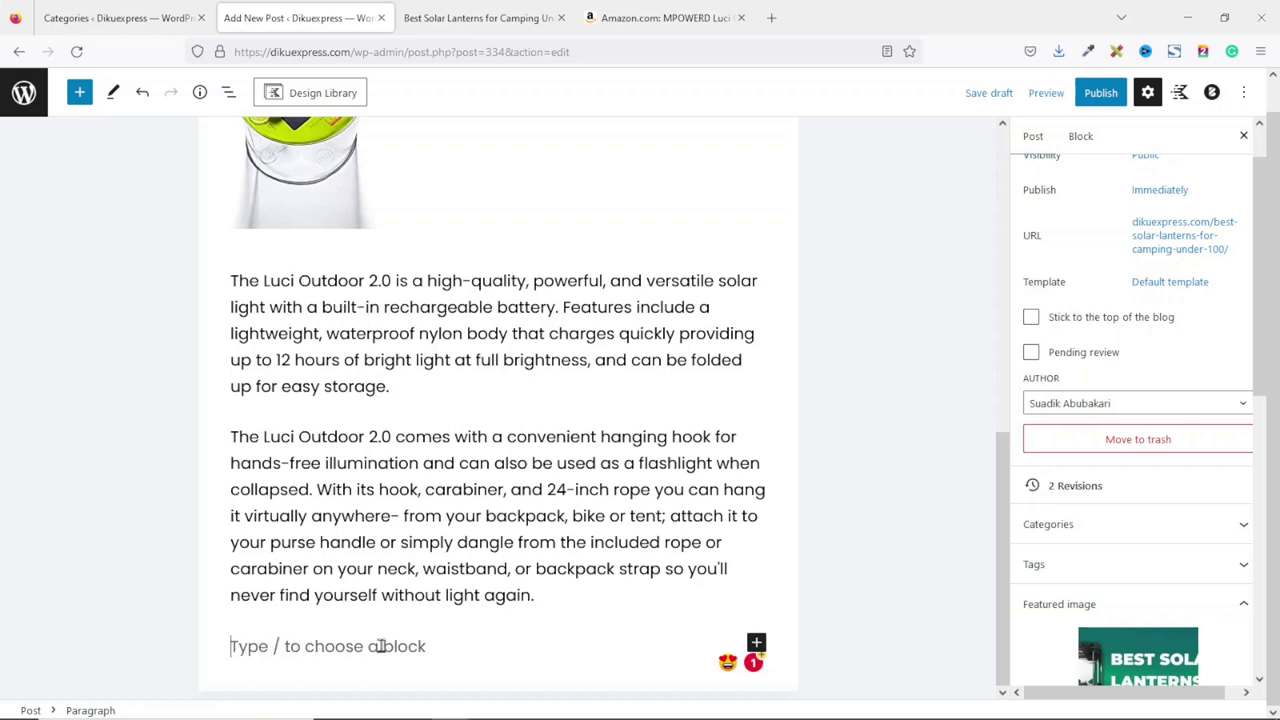
pyautogui.click(756, 645)
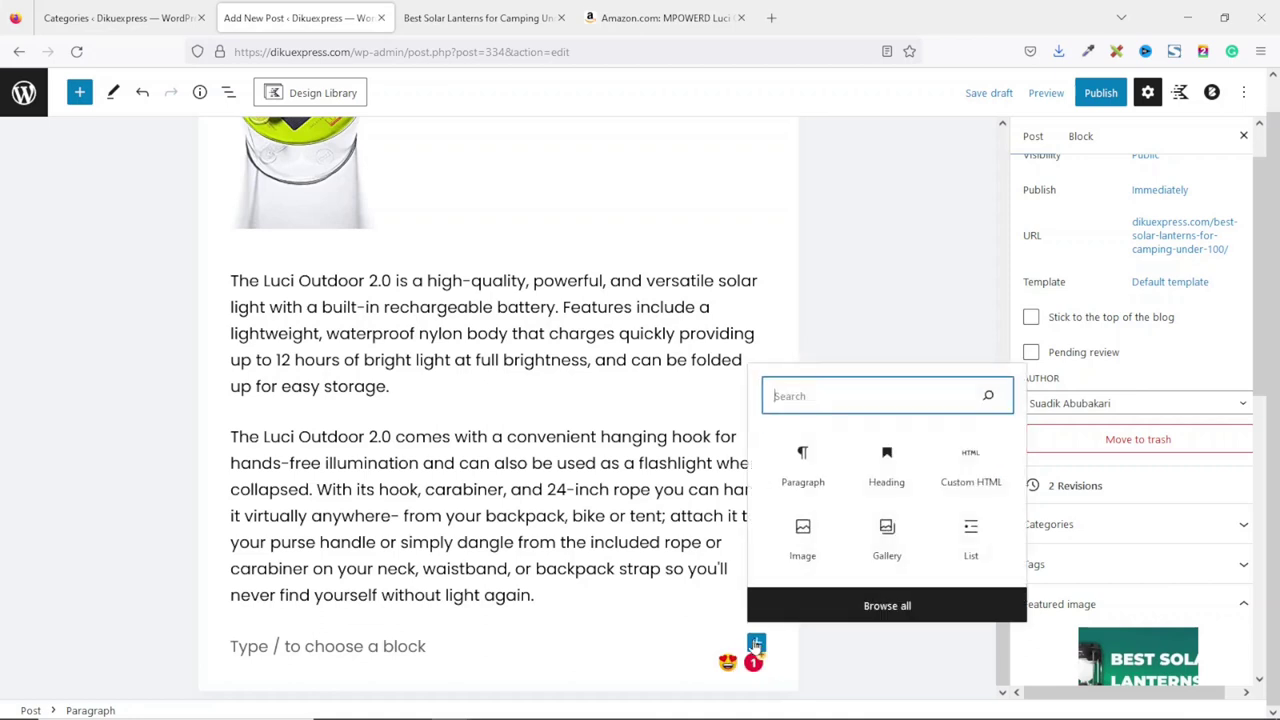
pyautogui.write('button')
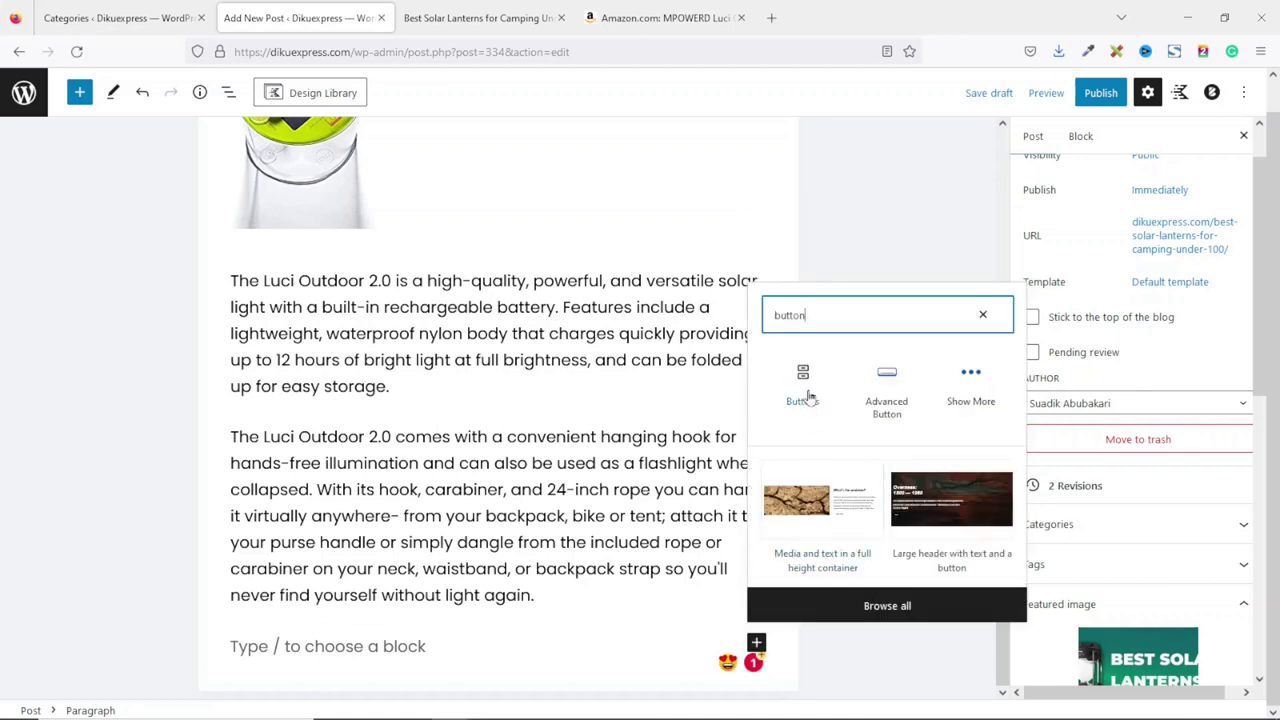
pyautogui.click(810, 398)
pyautogui.press('Down')
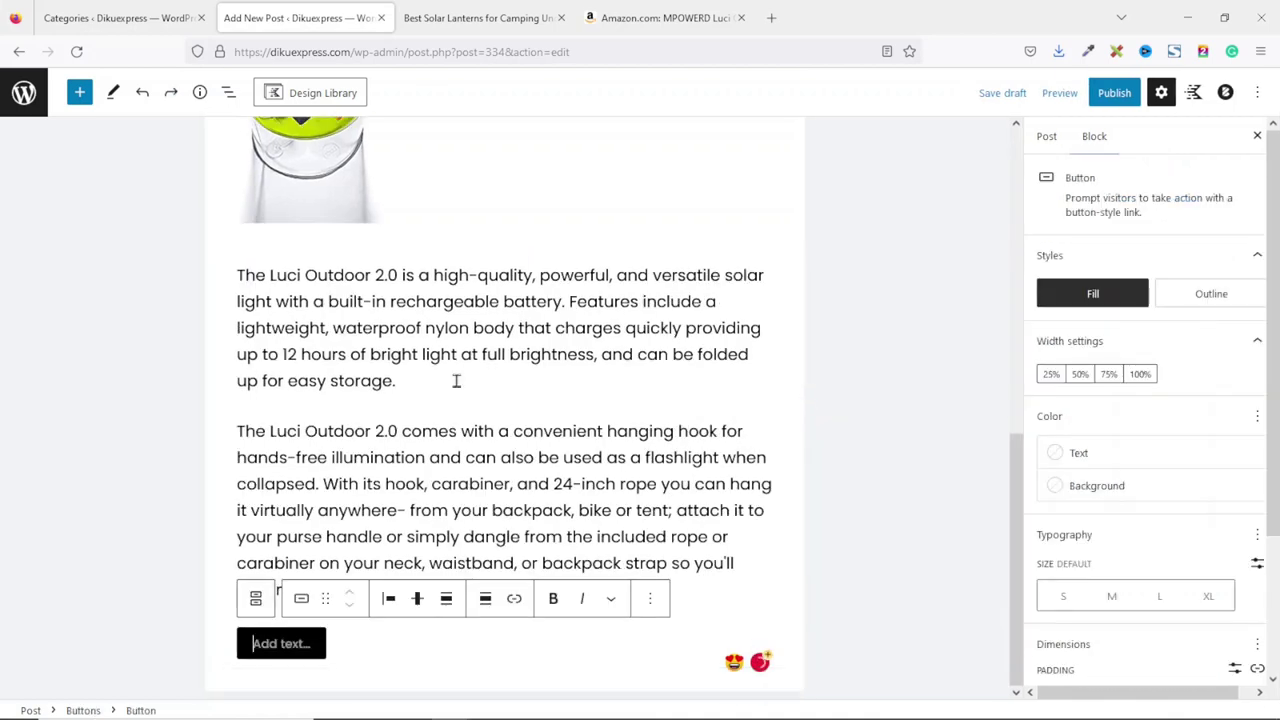
pyautogui.write('Buy on a')
pyautogui.press('BackSpace')
pyautogui.write('Amazon')
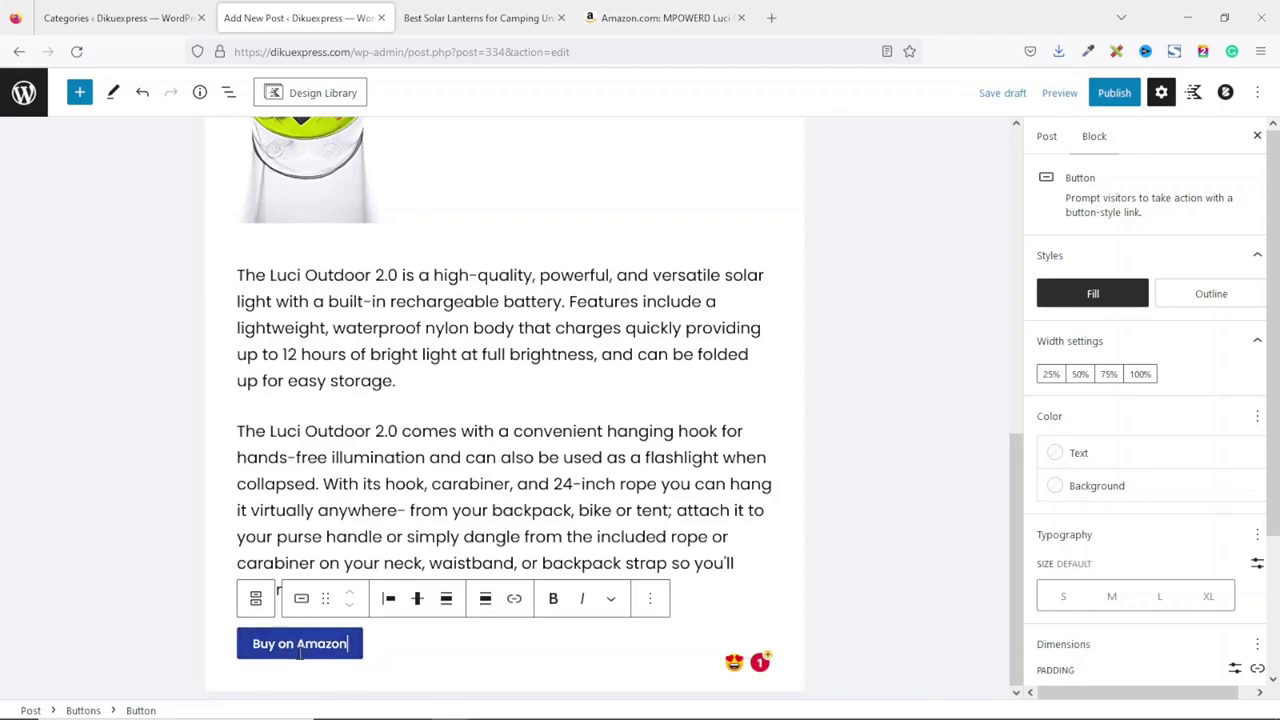
pyautogui.click(672, 17)
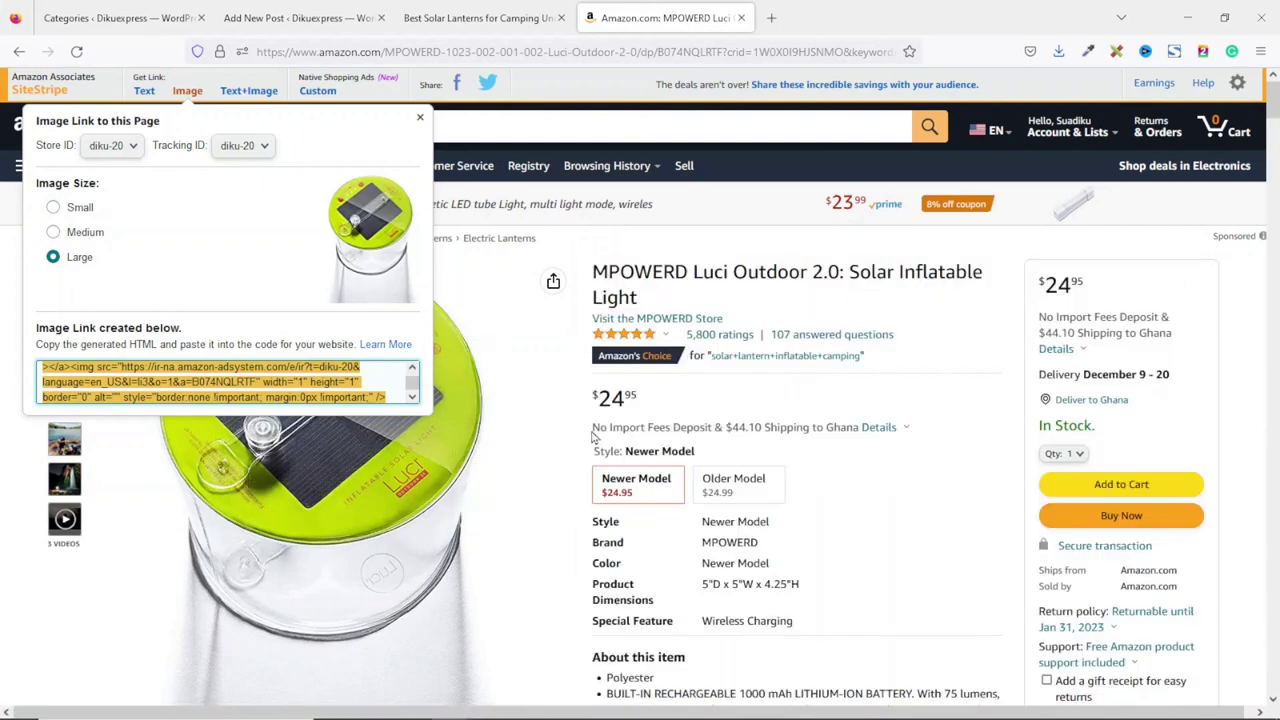
# Copy the Luci Outdoor 2.0 short SiteStripe text link and return to the post editor.
pyautogui.click(419, 117)
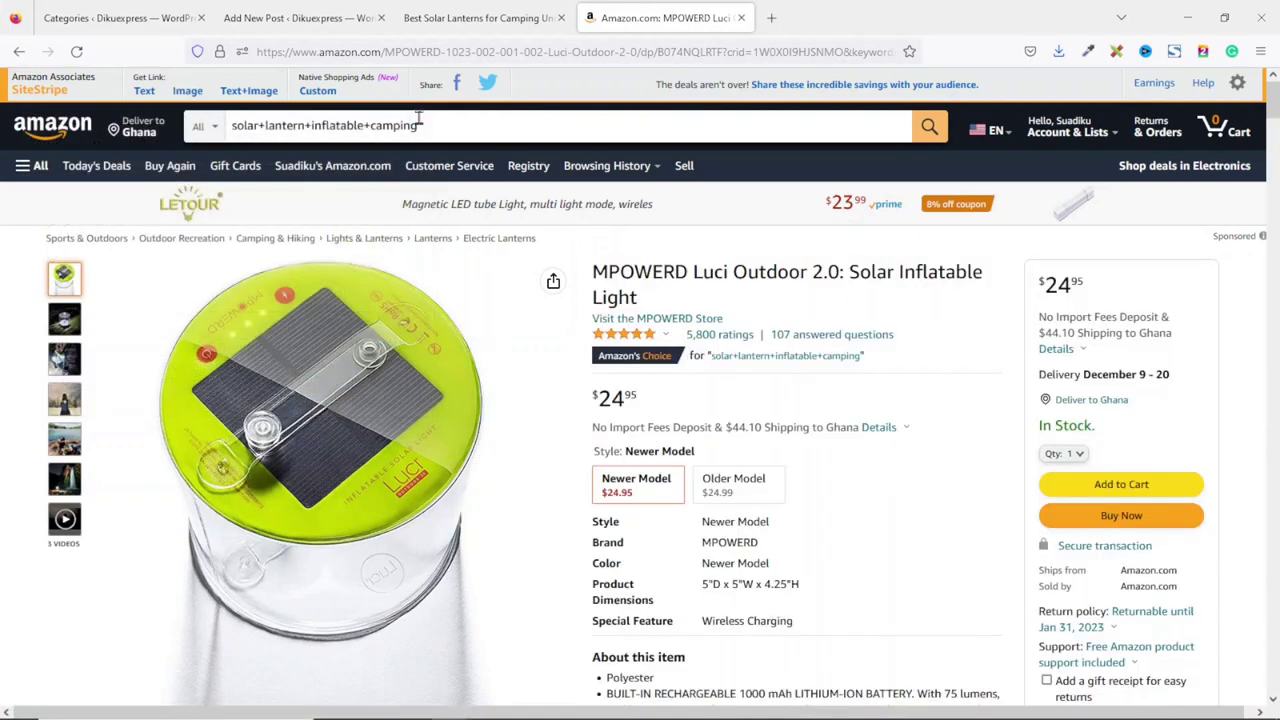
pyautogui.click(144, 91)
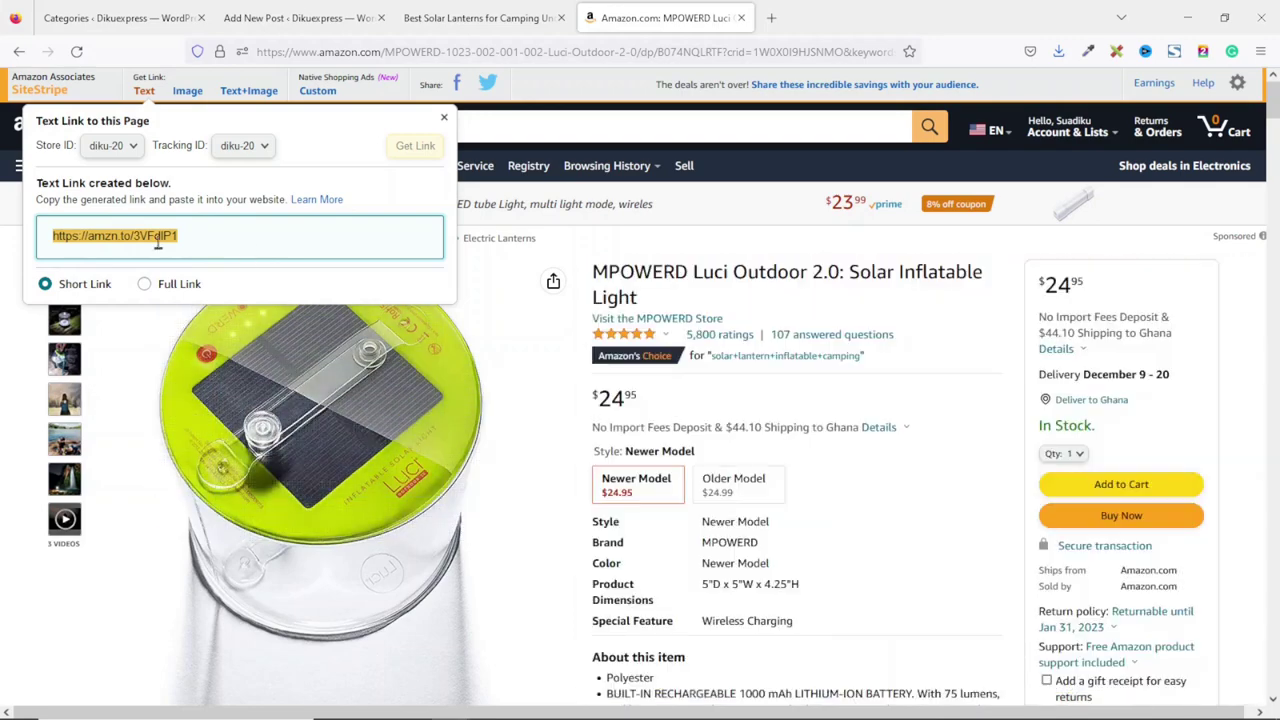
pyautogui.rightClick(113, 236)
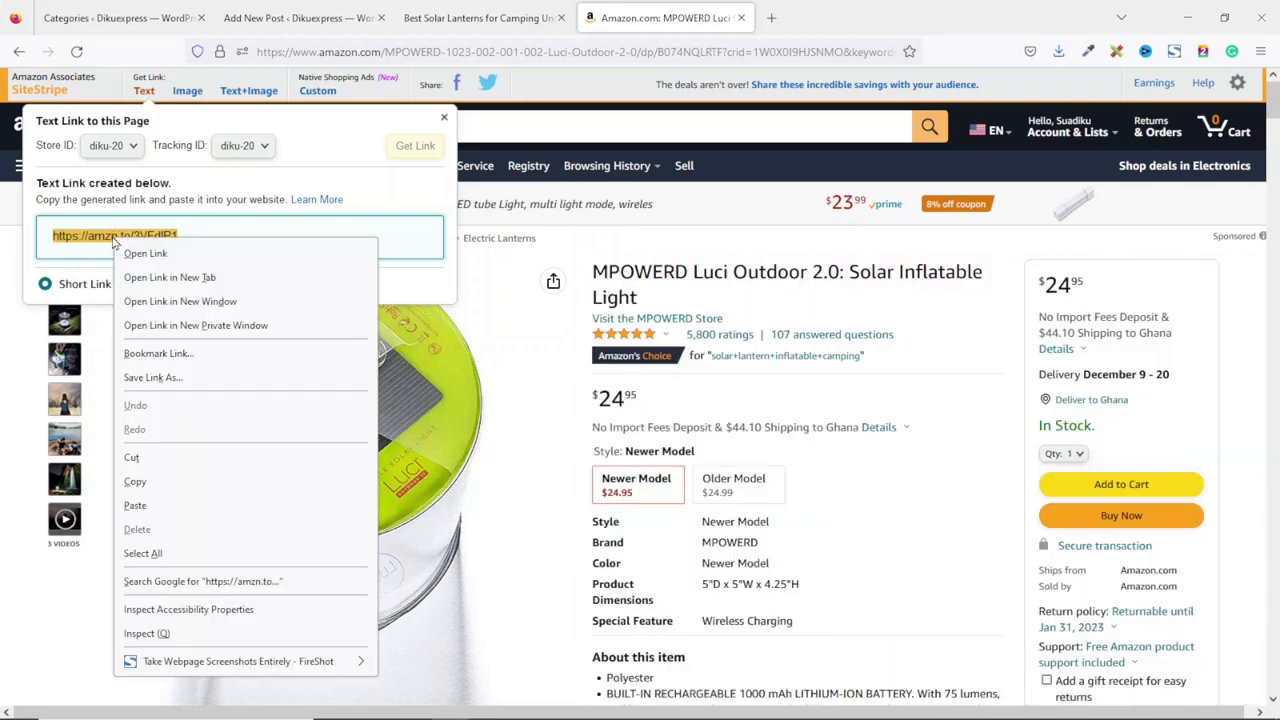
pyautogui.click(166, 482)
pyautogui.click(270, 18)
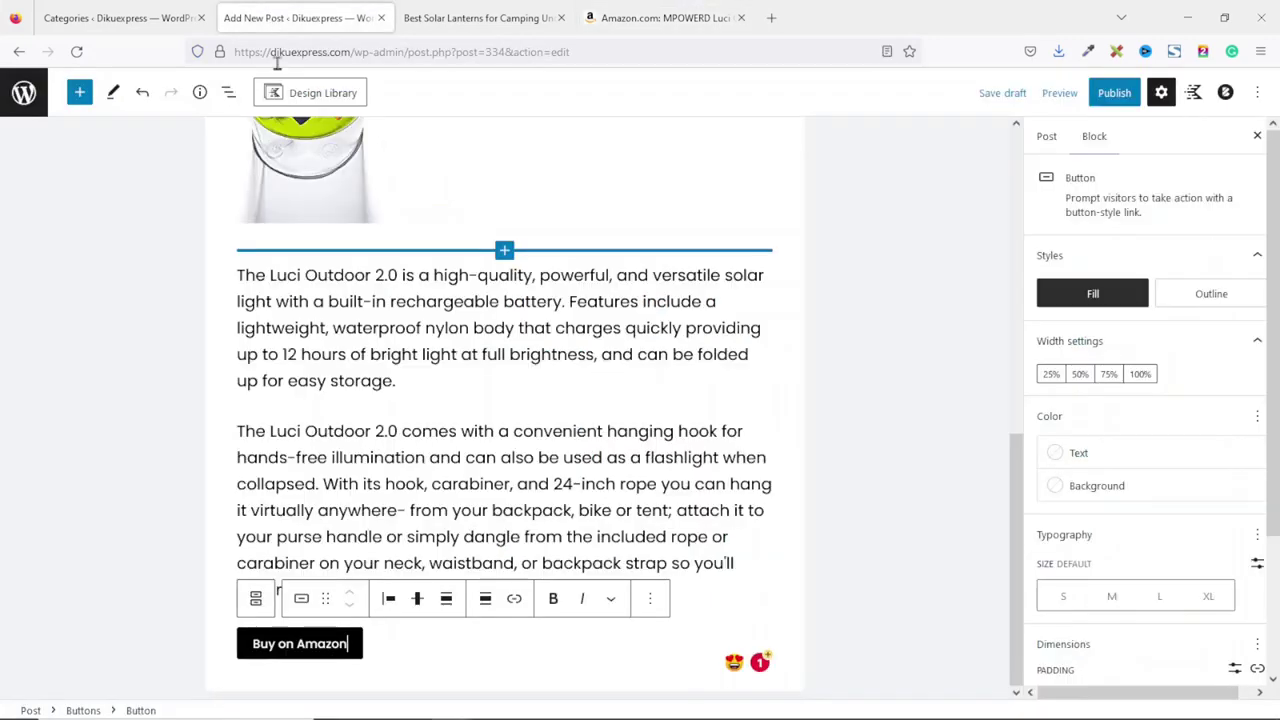
# Link the Buy on Amazon button to the copied Amazon short link, opening in a new tab.
pyautogui.click(513, 600)
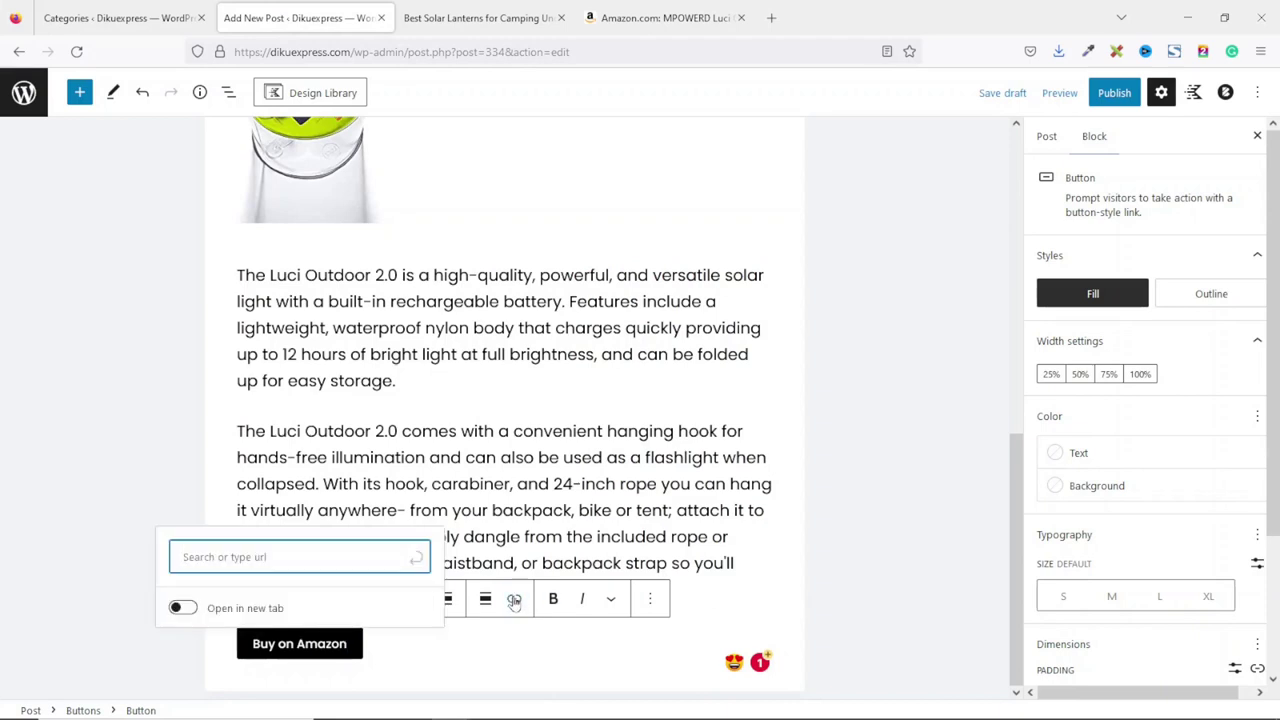
pyautogui.hotkey('ctrl', 'v')
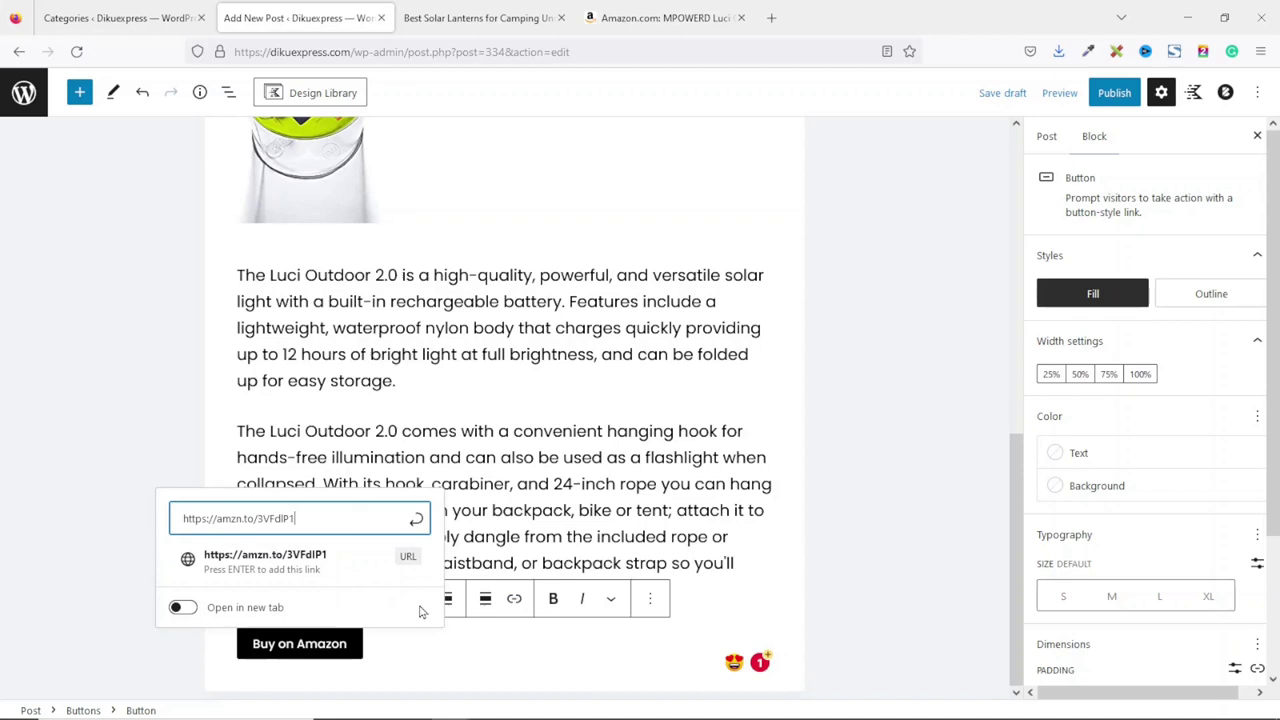
pyautogui.click(183, 609)
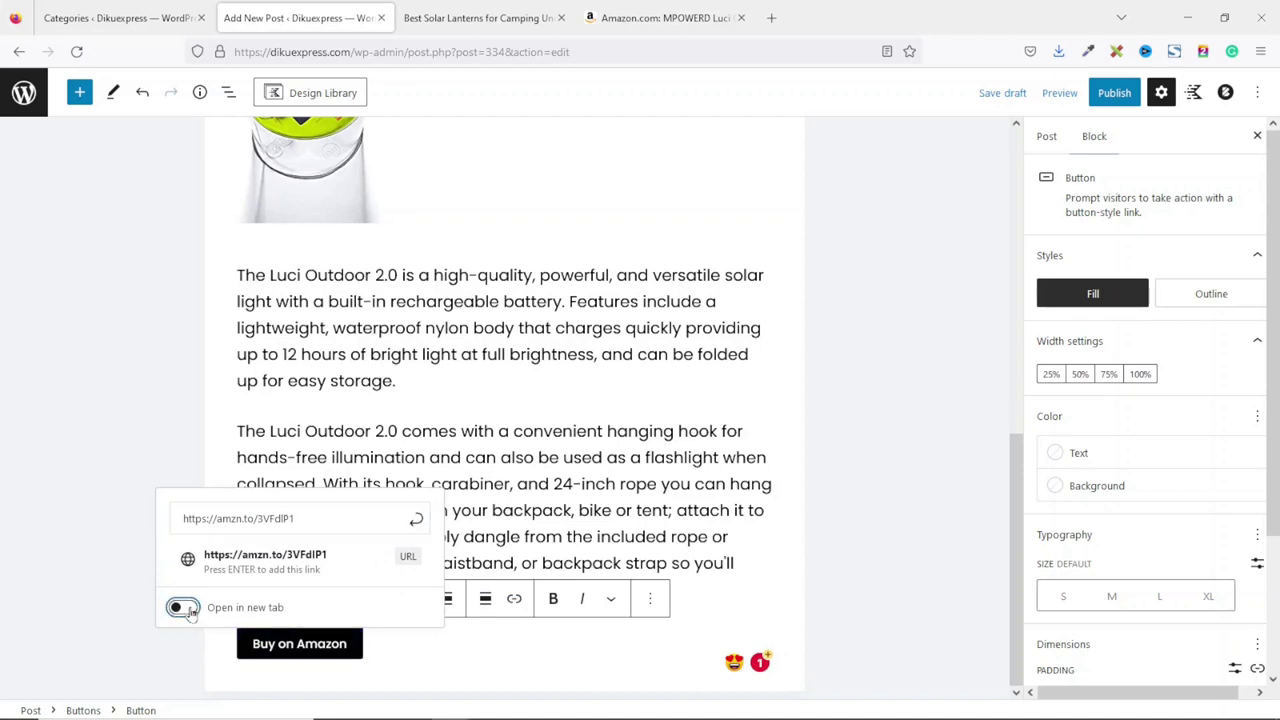
pyautogui.click(418, 522)
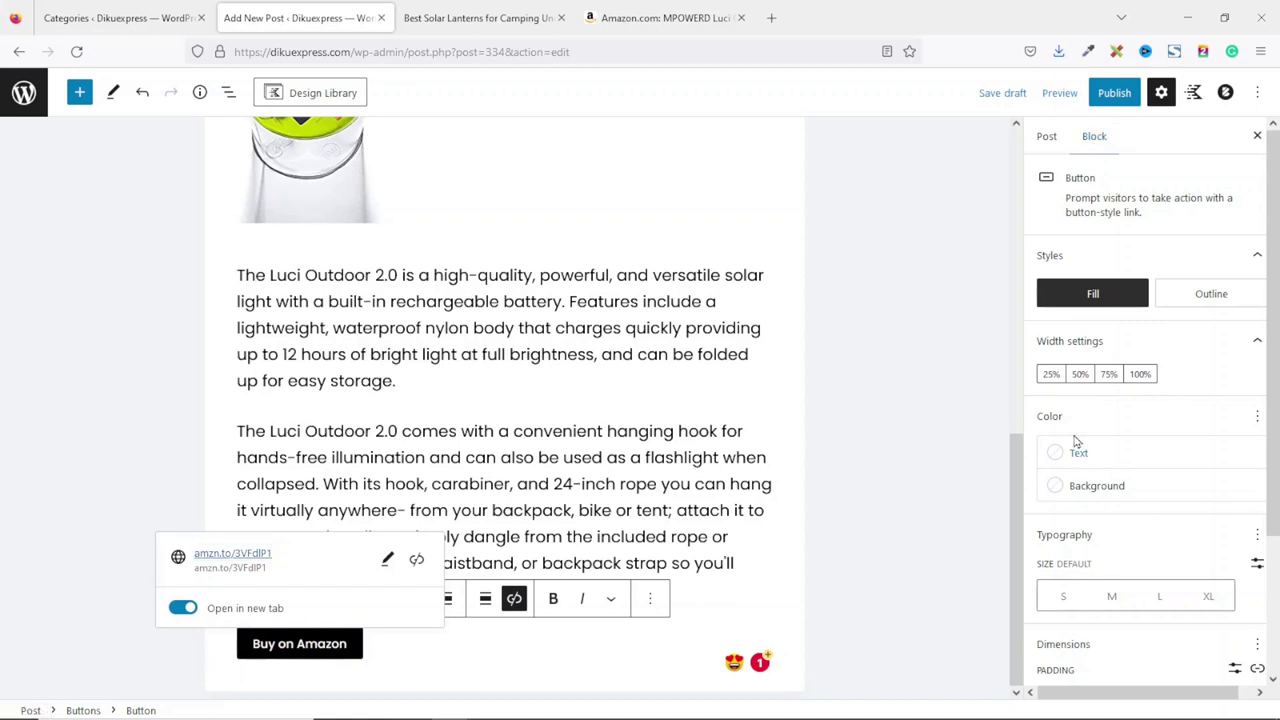
# Give the button an orange background and medium size, and centre it in the post.
pyautogui.click(1097, 486)
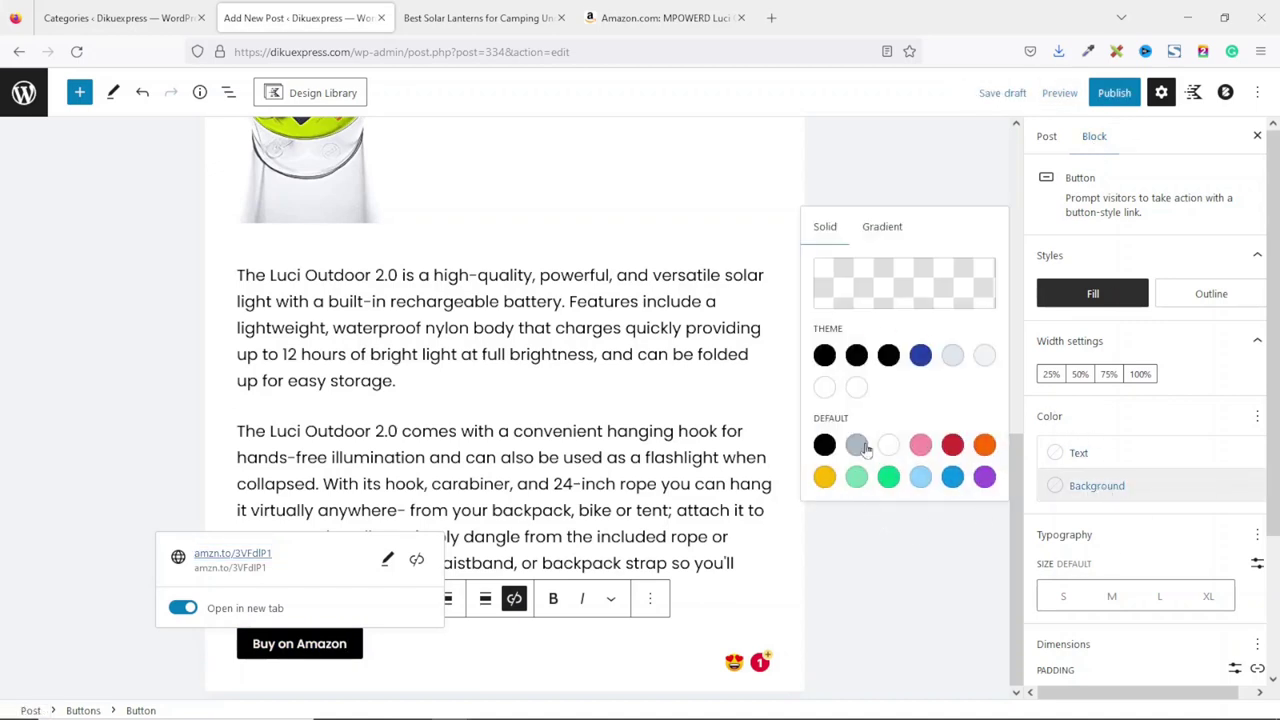
pyautogui.click(986, 446)
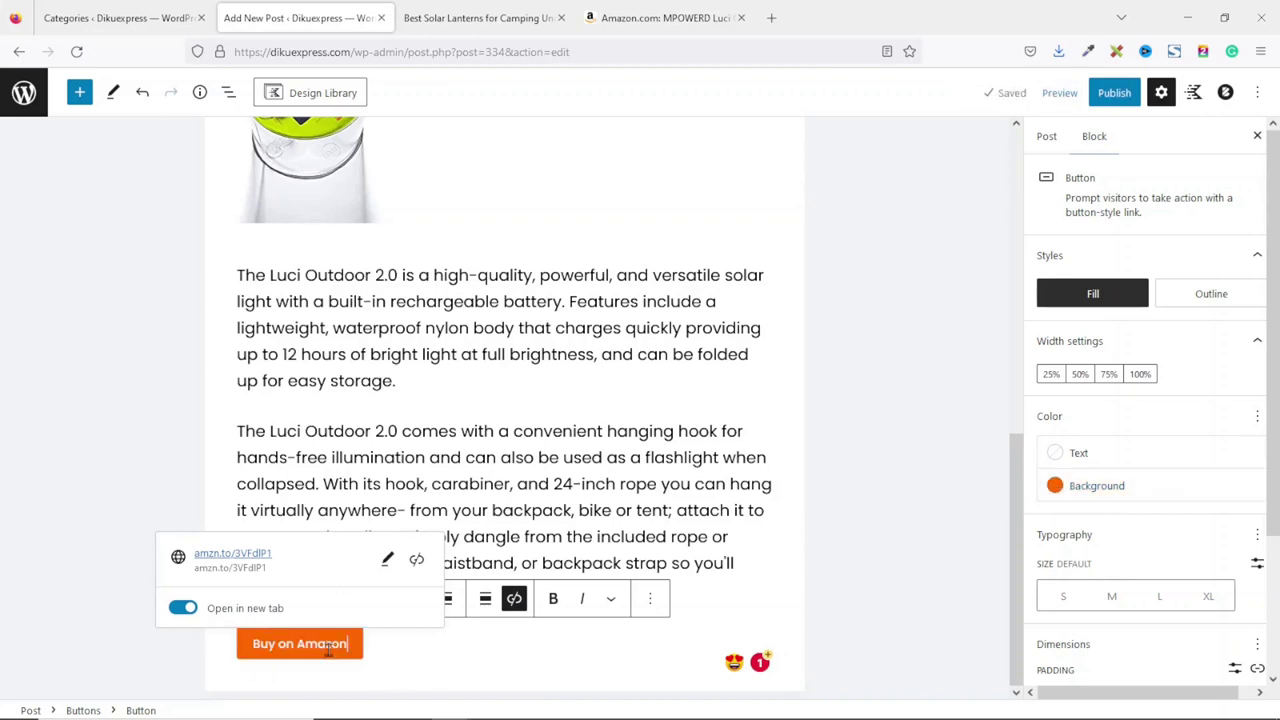
pyautogui.click(1112, 597)
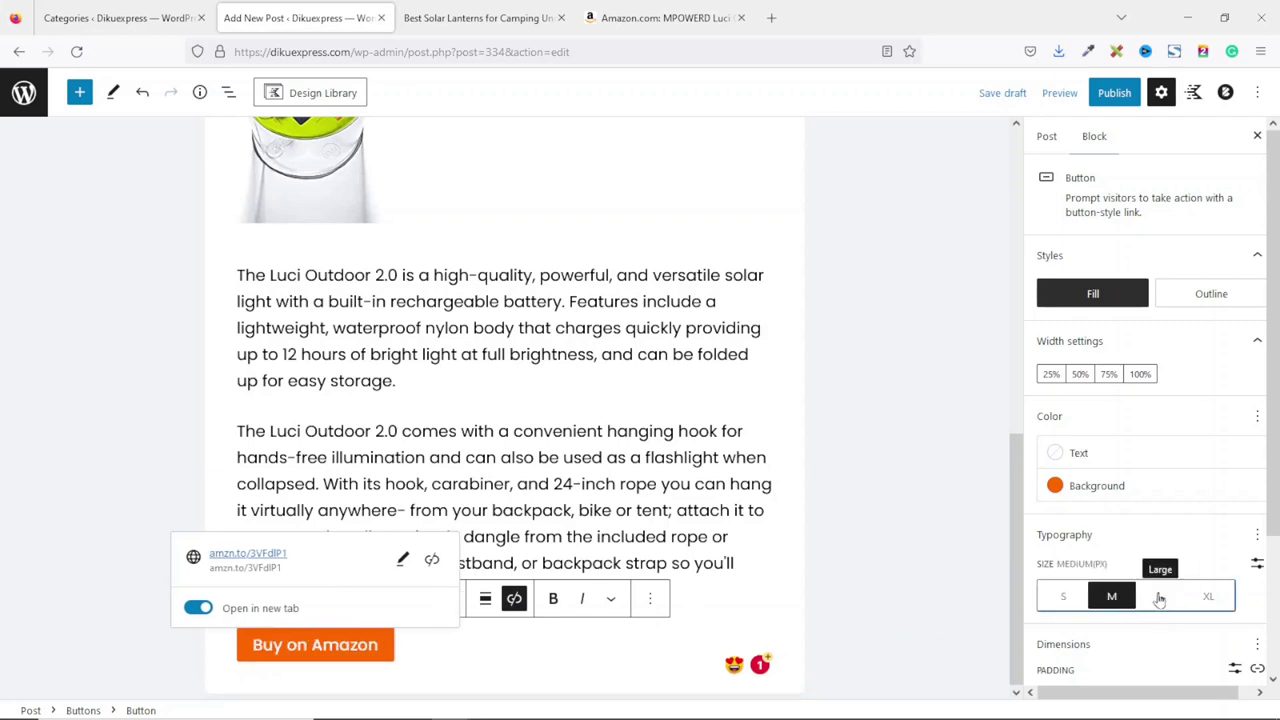
pyautogui.click(1160, 597)
pyautogui.click(1209, 600)
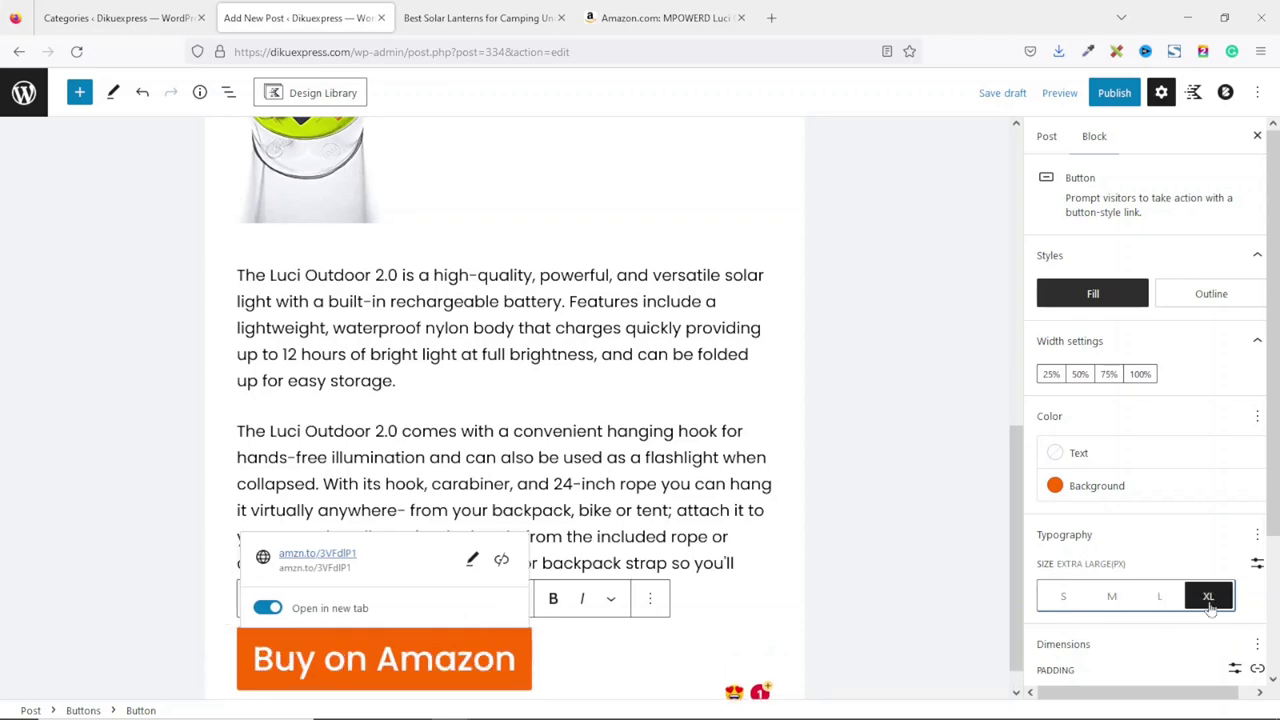
pyautogui.click(1112, 600)
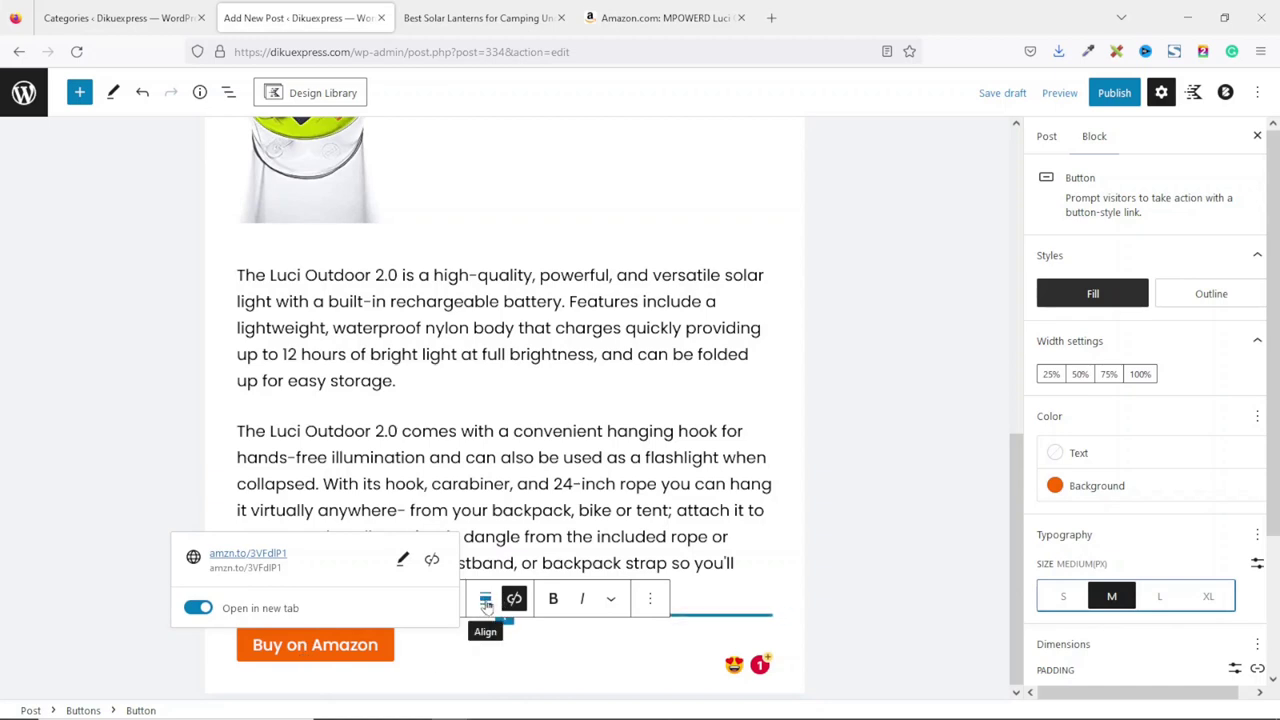
pyautogui.click(486, 600)
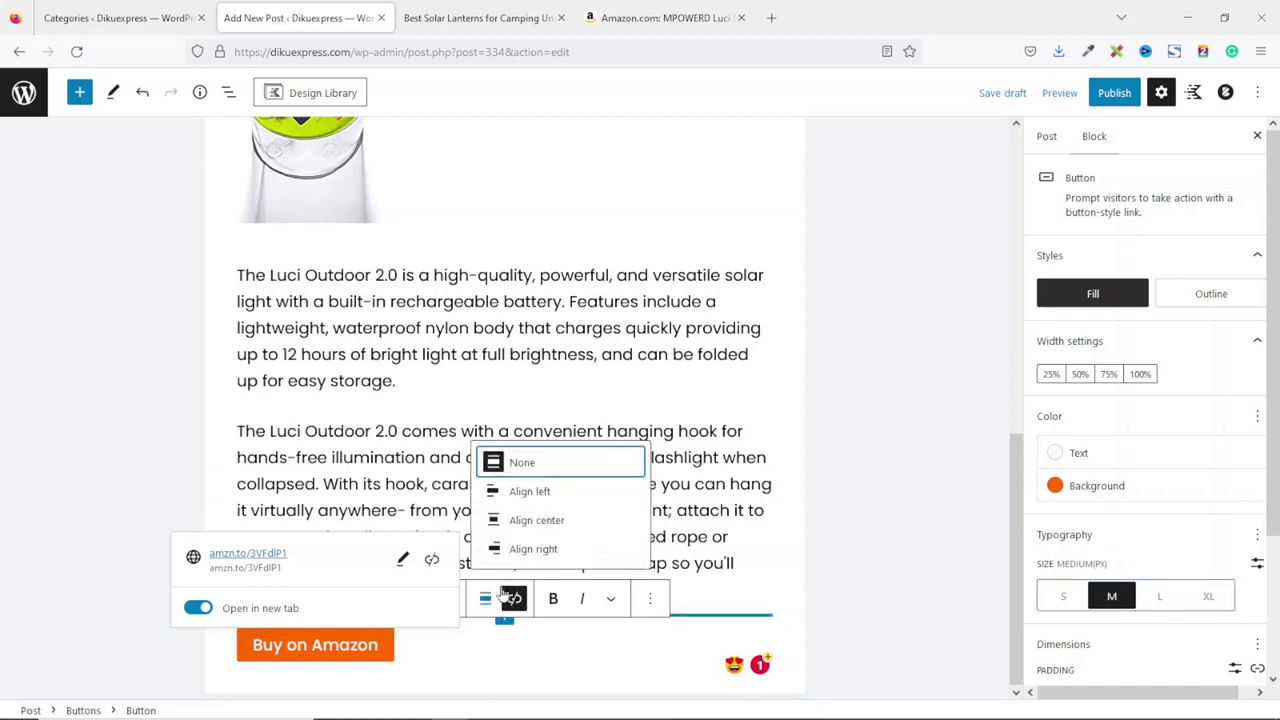
pyautogui.click(537, 520)
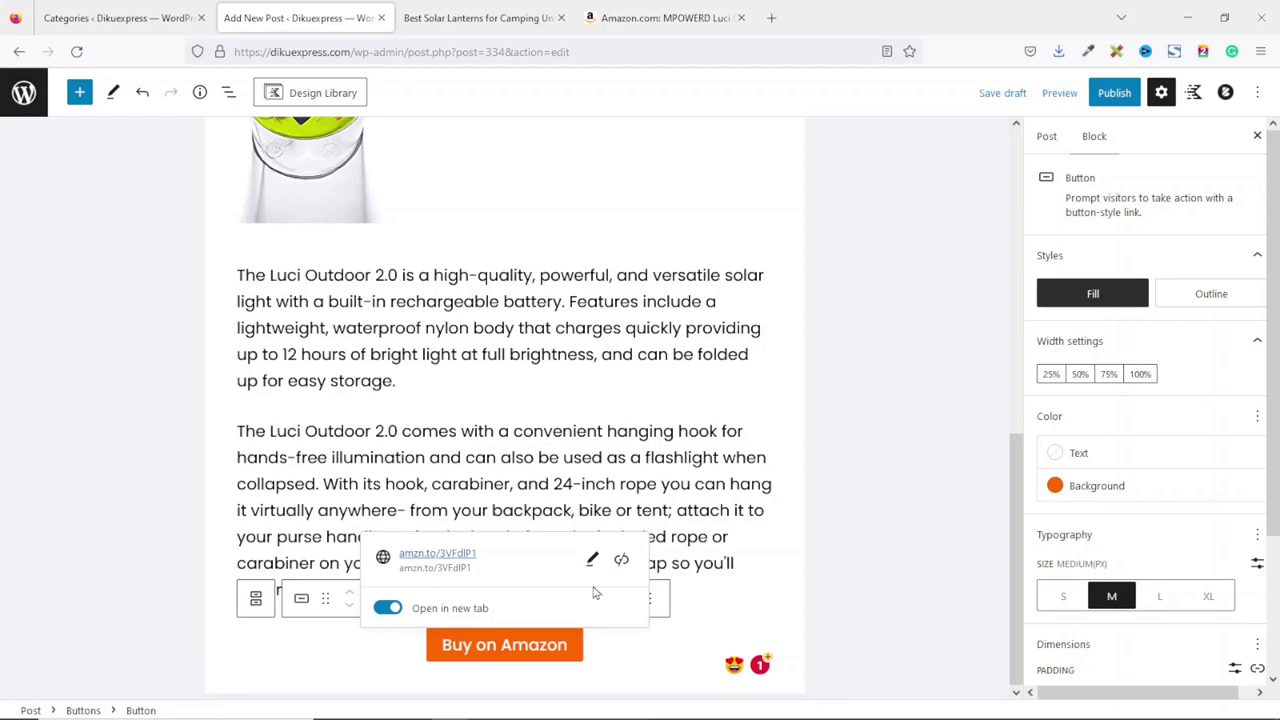
pyautogui.scroll(5, 594, 425)
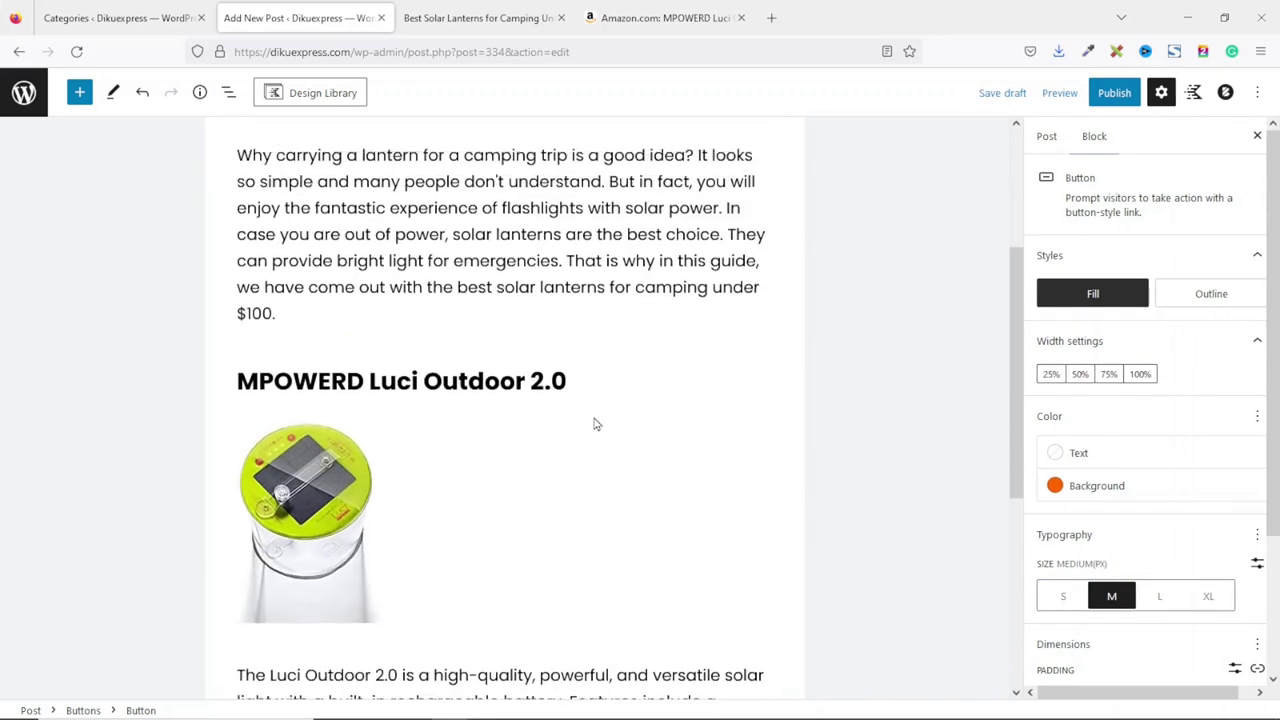
pyautogui.scroll(-5, 594, 425)
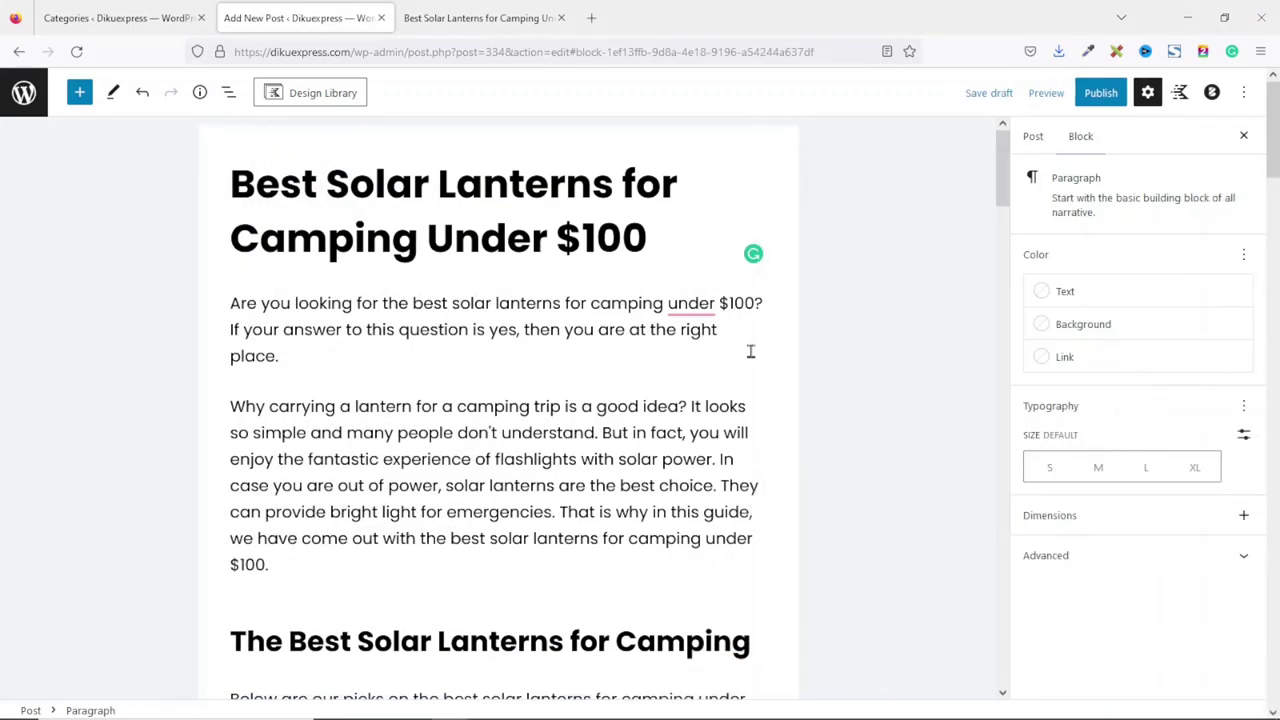
pyautogui.scroll(-15, 750, 351)
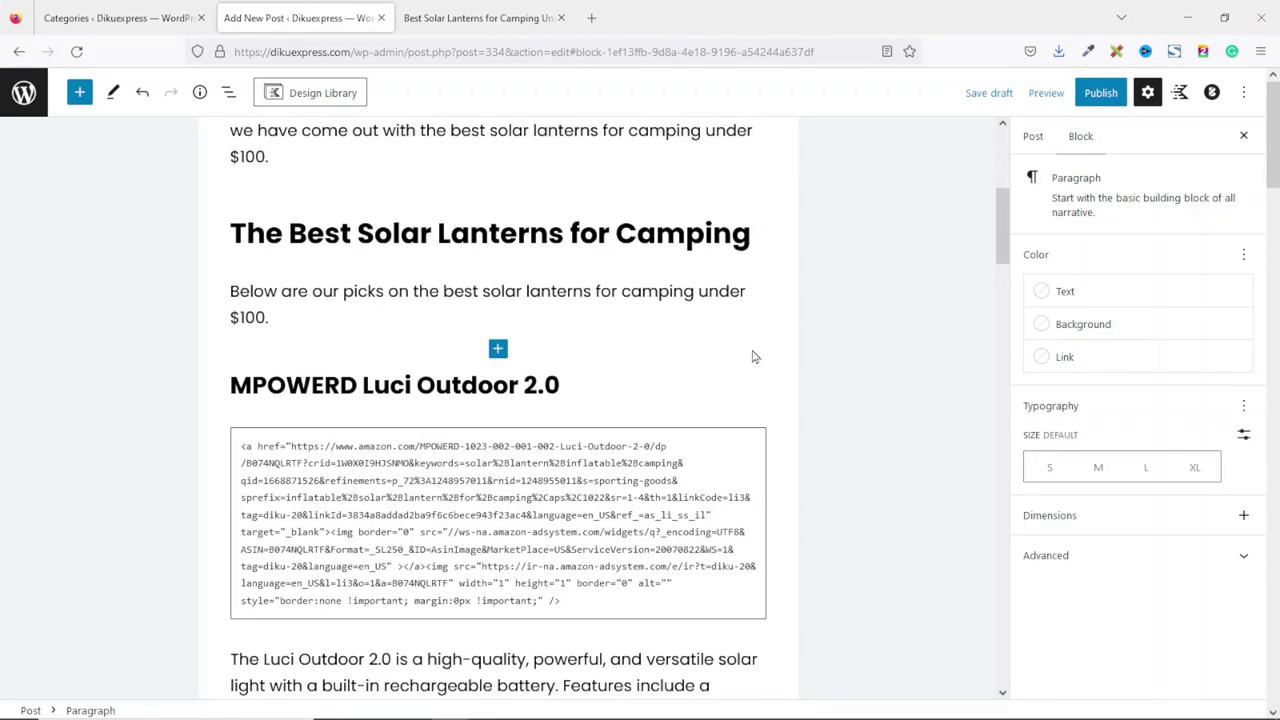
pyautogui.scroll(-15, 741, 359)
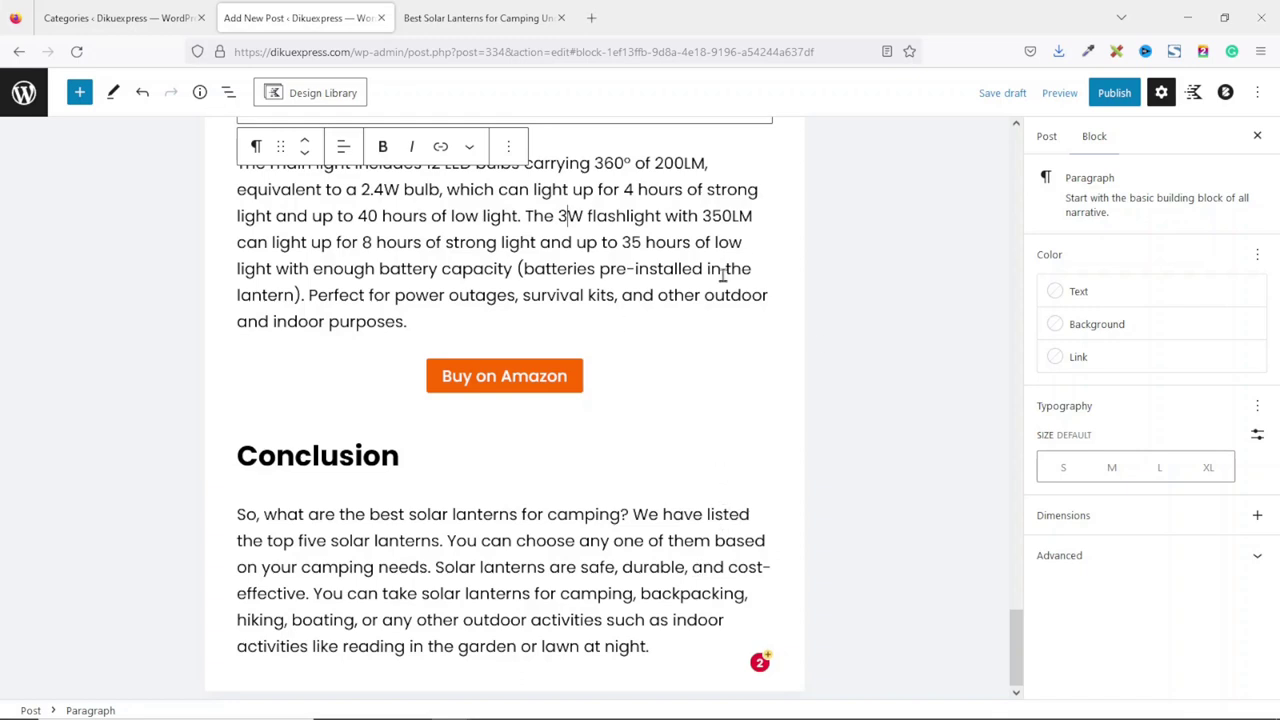
# In the post settings, add the tags 'solar lanterns' and 'camping'.
pyautogui.click(1042, 138)
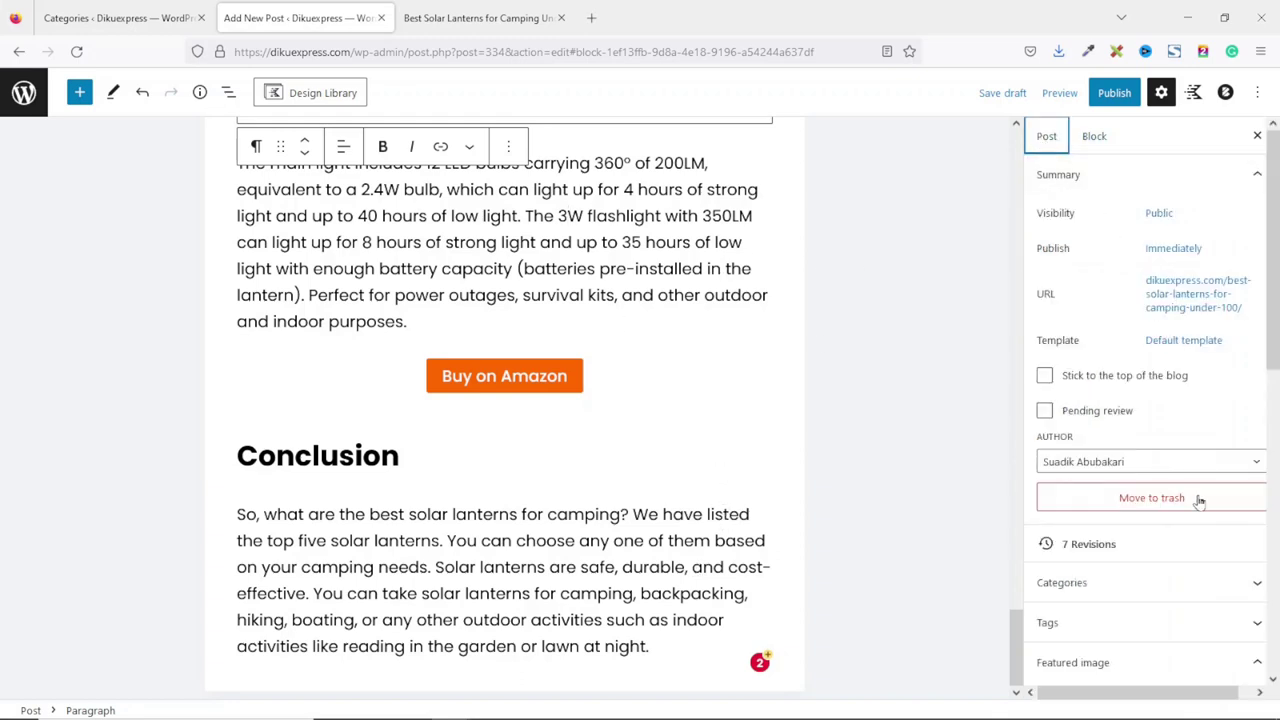
pyautogui.click(1074, 582)
pyautogui.scroll(-3, 1101, 344)
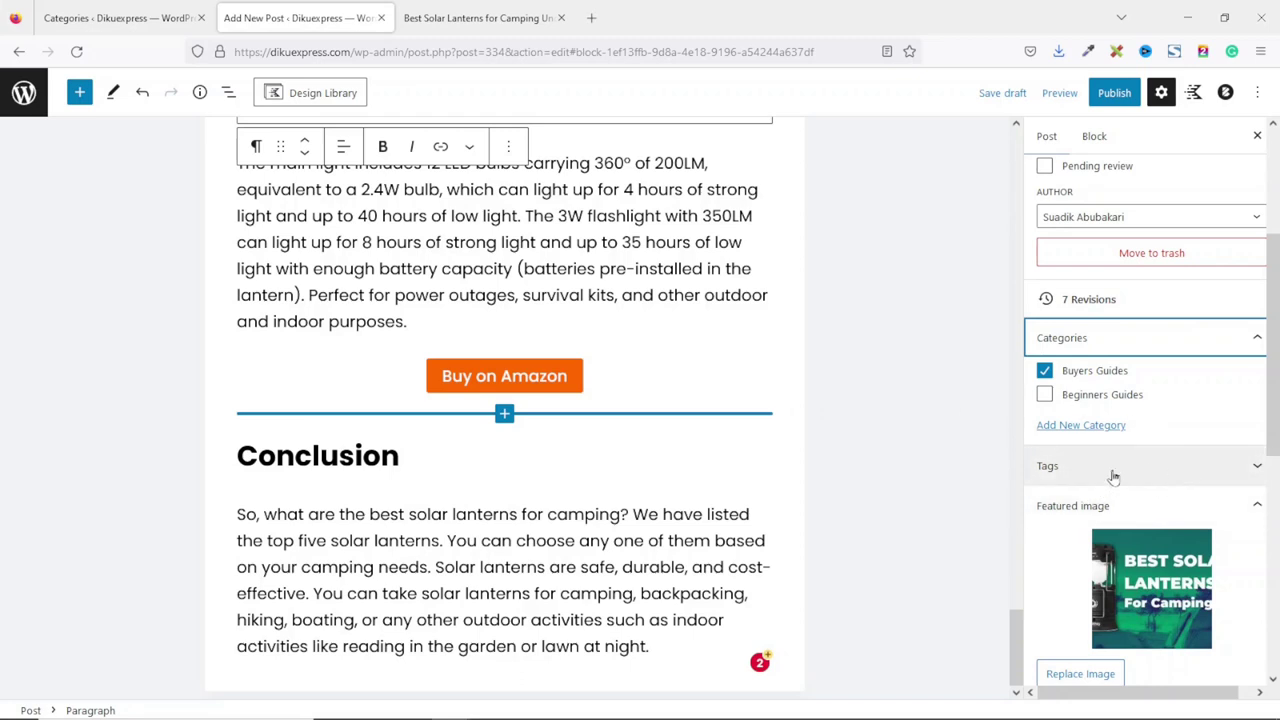
pyautogui.click(1176, 470)
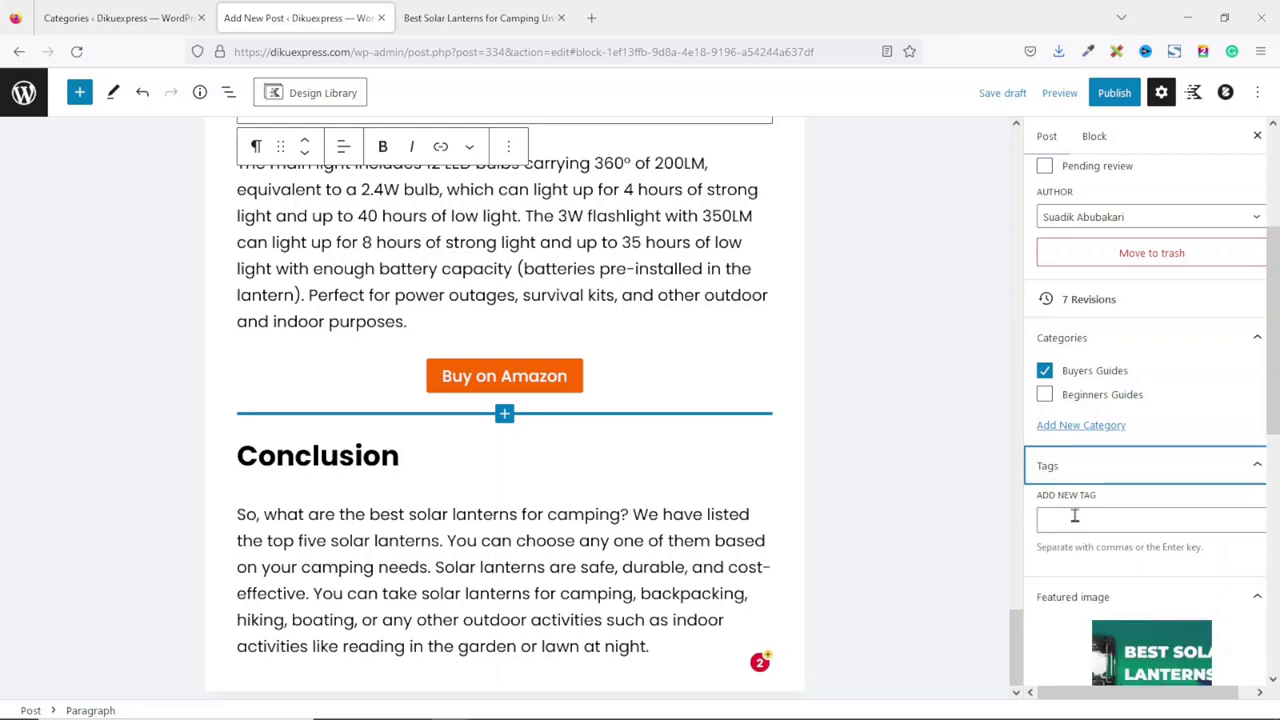
pyautogui.click(1086, 518)
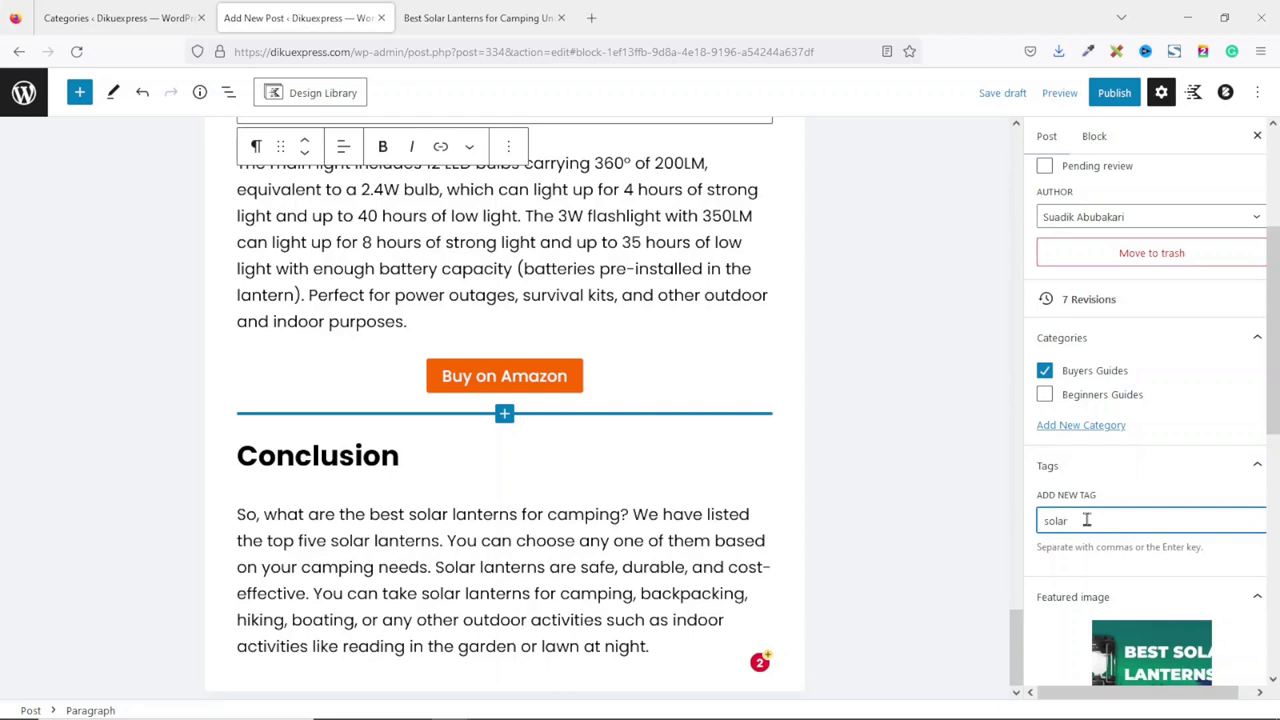
pyautogui.write('solar lanterns')
pyautogui.press('Return')
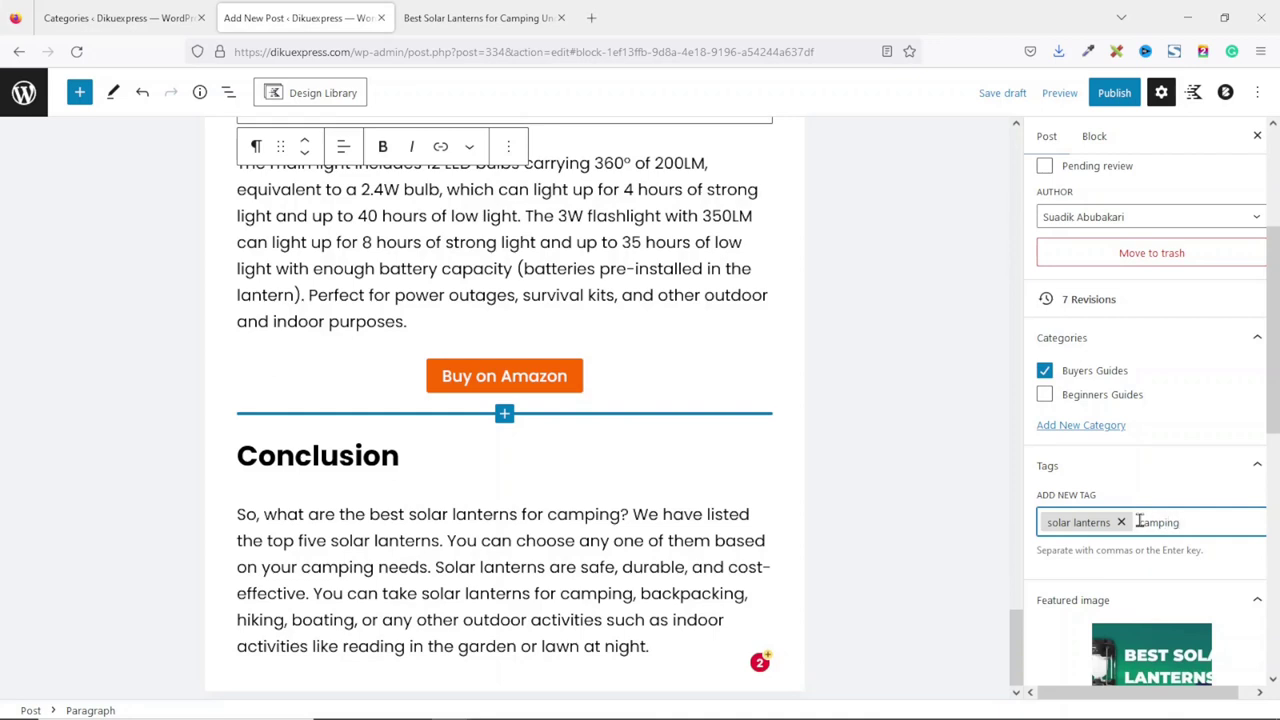
pyautogui.press('Return')
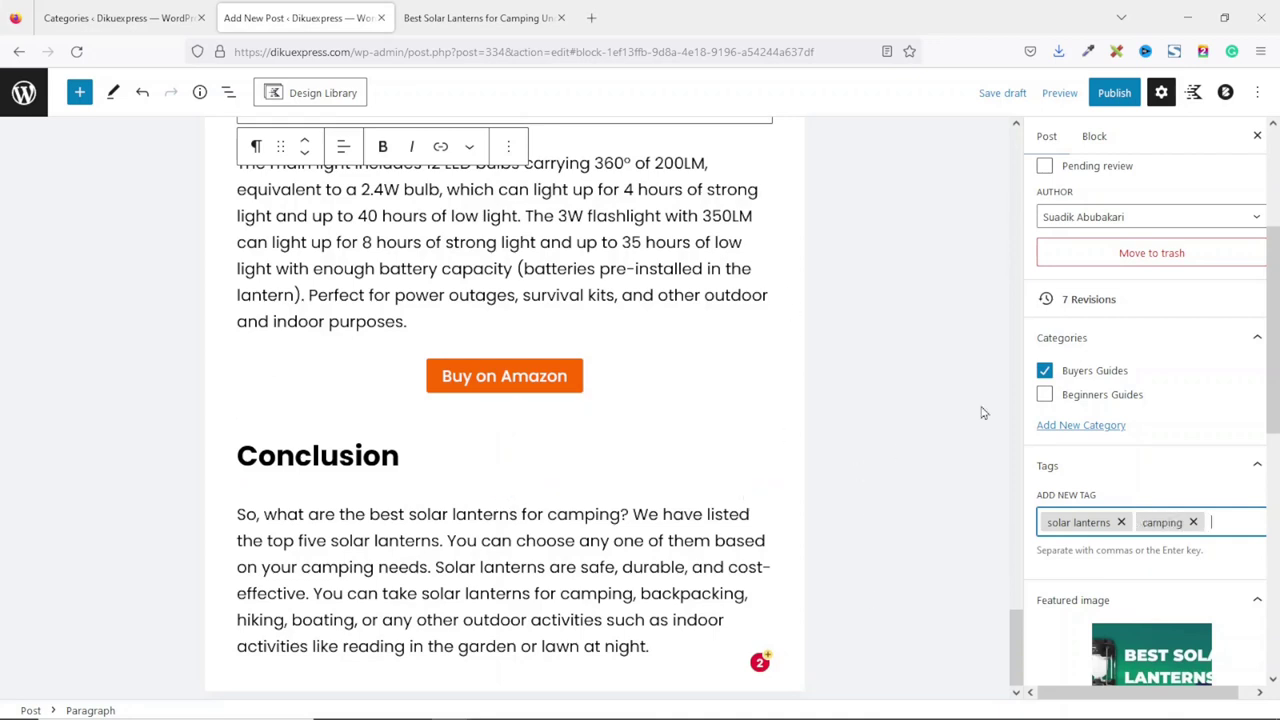
# Publish the post, view it on the live site, and close the extra browser tab.
pyautogui.click(1114, 92)
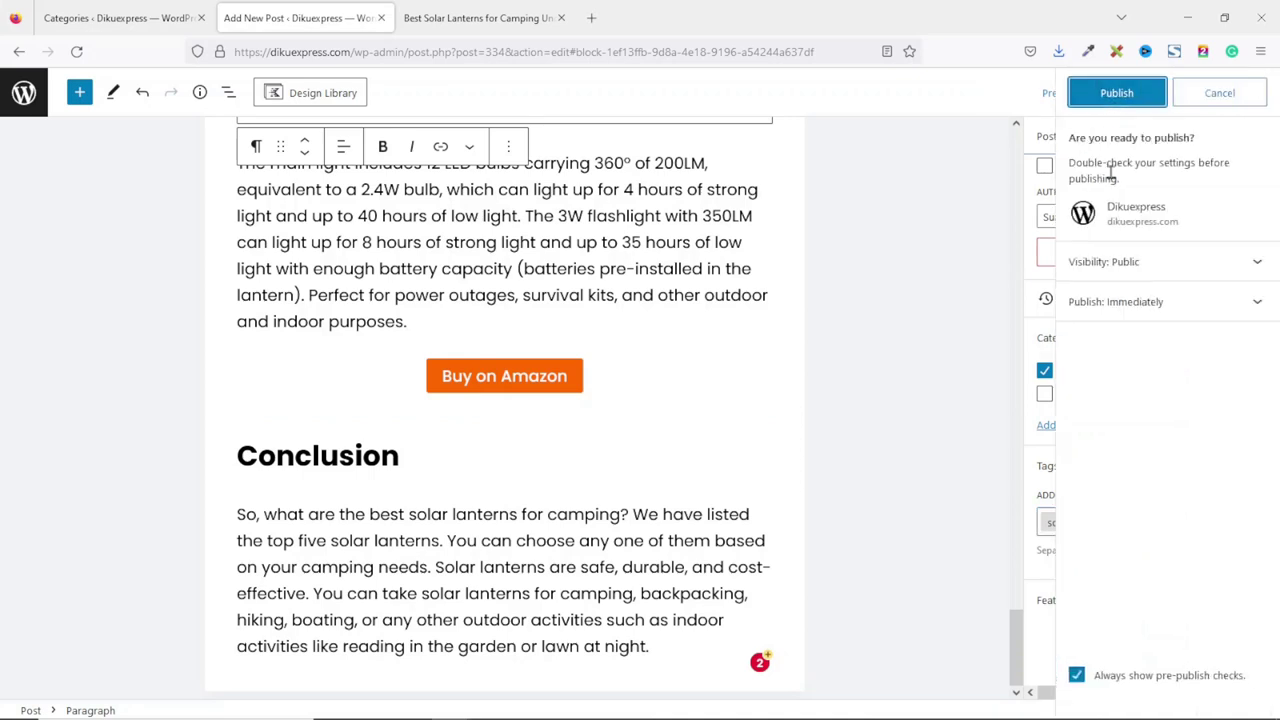
pyautogui.click(1116, 94)
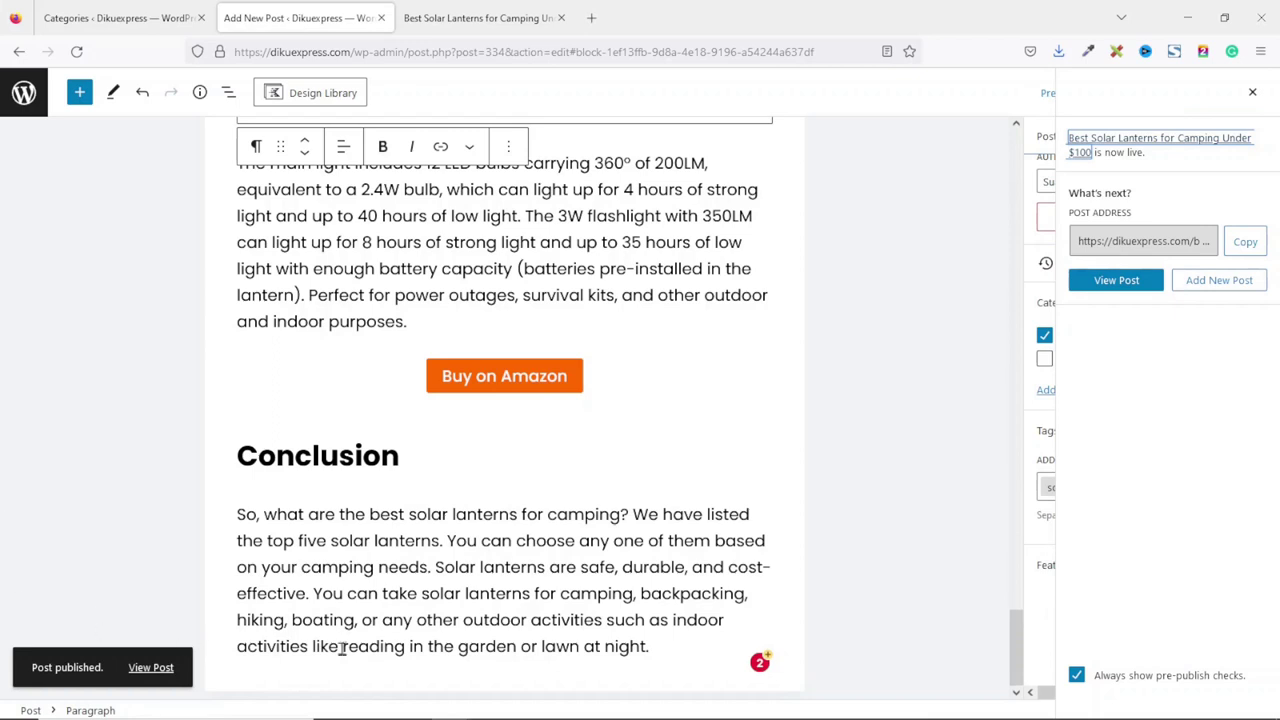
pyautogui.click(1110, 284)
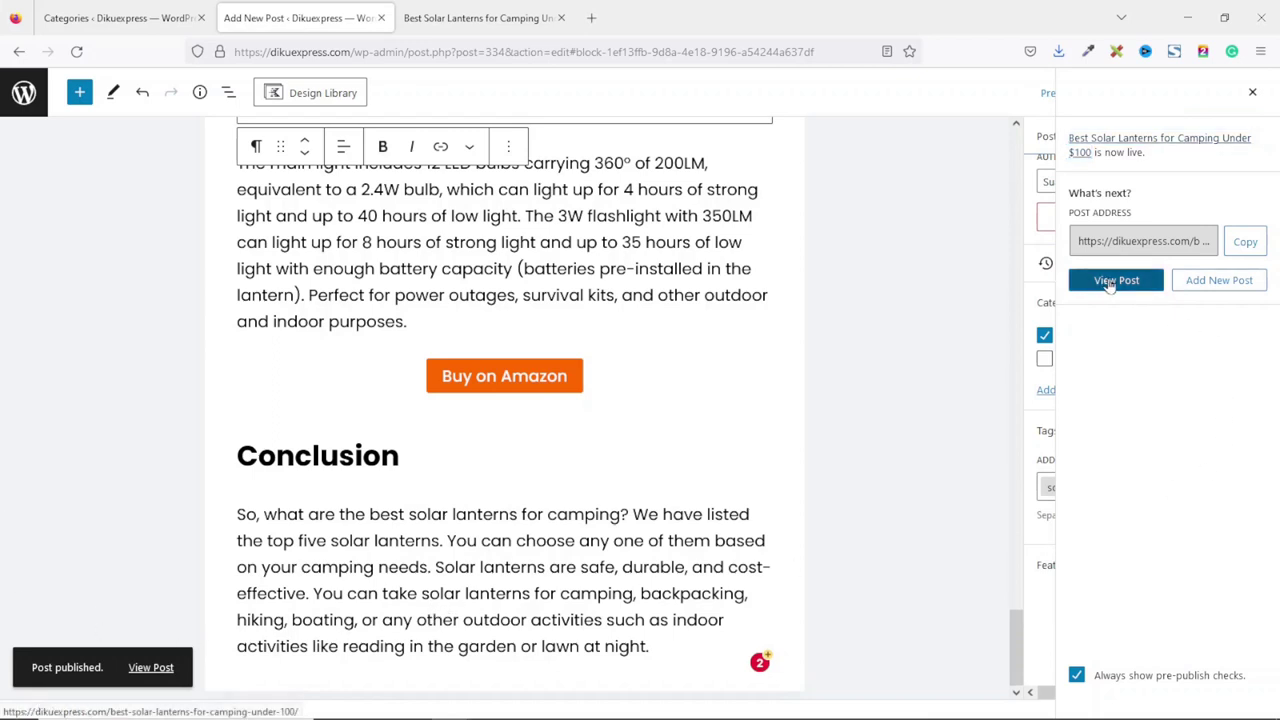
pyautogui.click(562, 18)
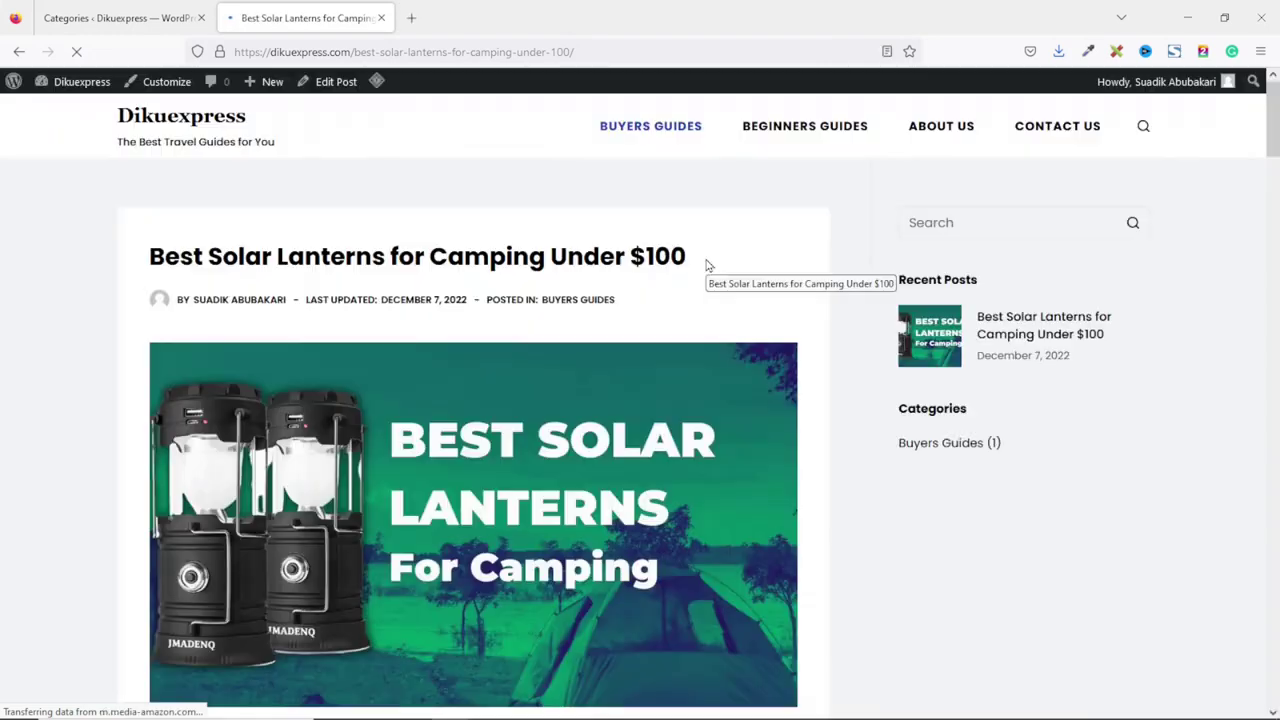
pyautogui.scroll(-5, 712, 268)
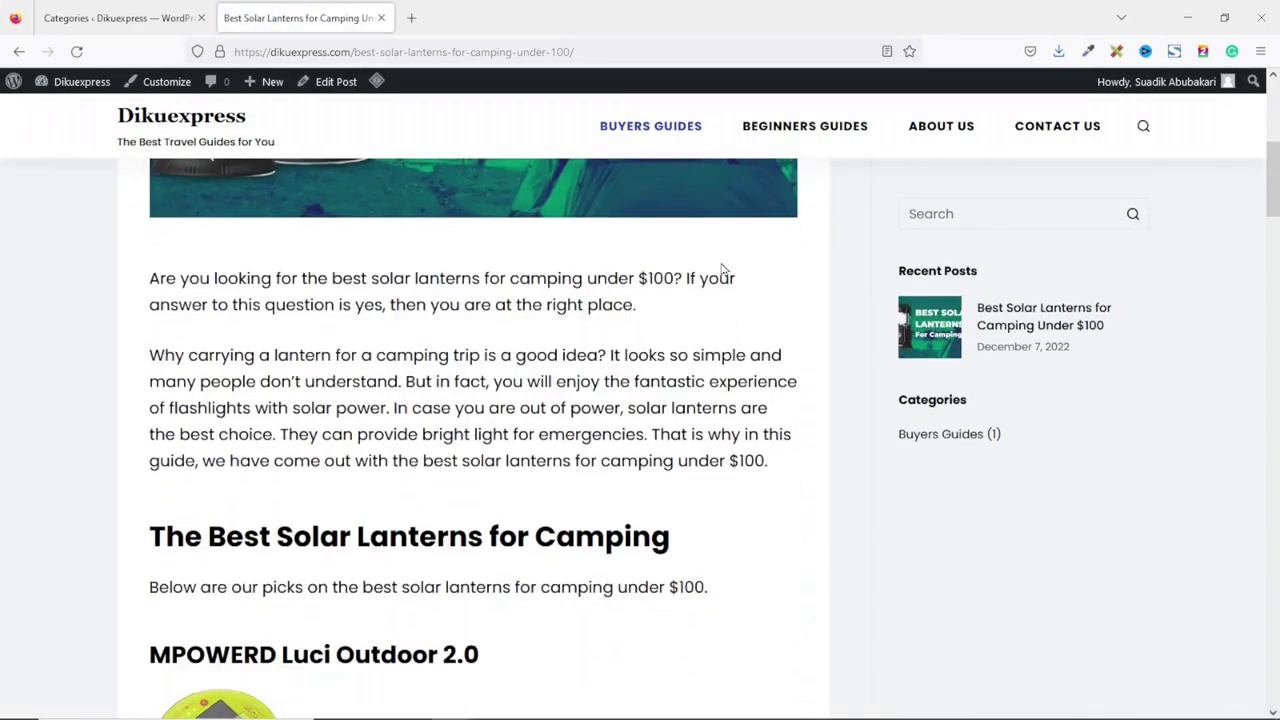
pyautogui.scroll(-15, 722, 268)
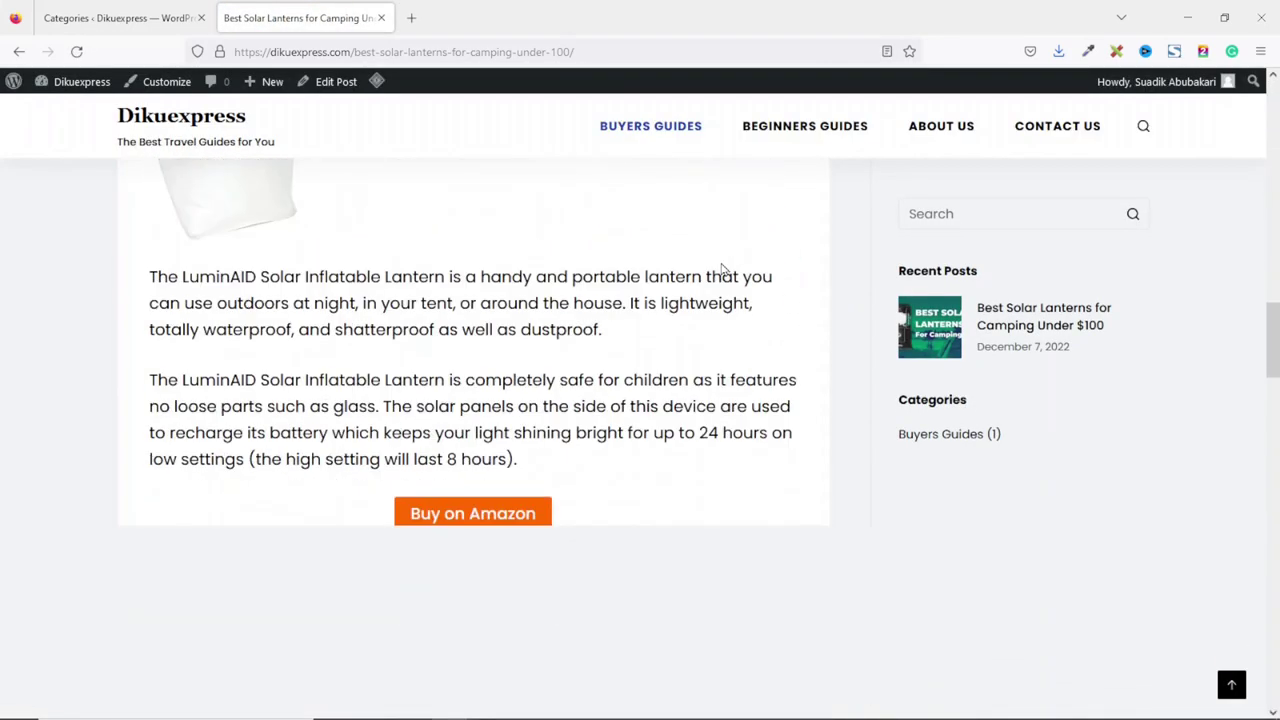
pyautogui.scroll(-15, 617, 360)
pyautogui.scroll(3, 620, 361)
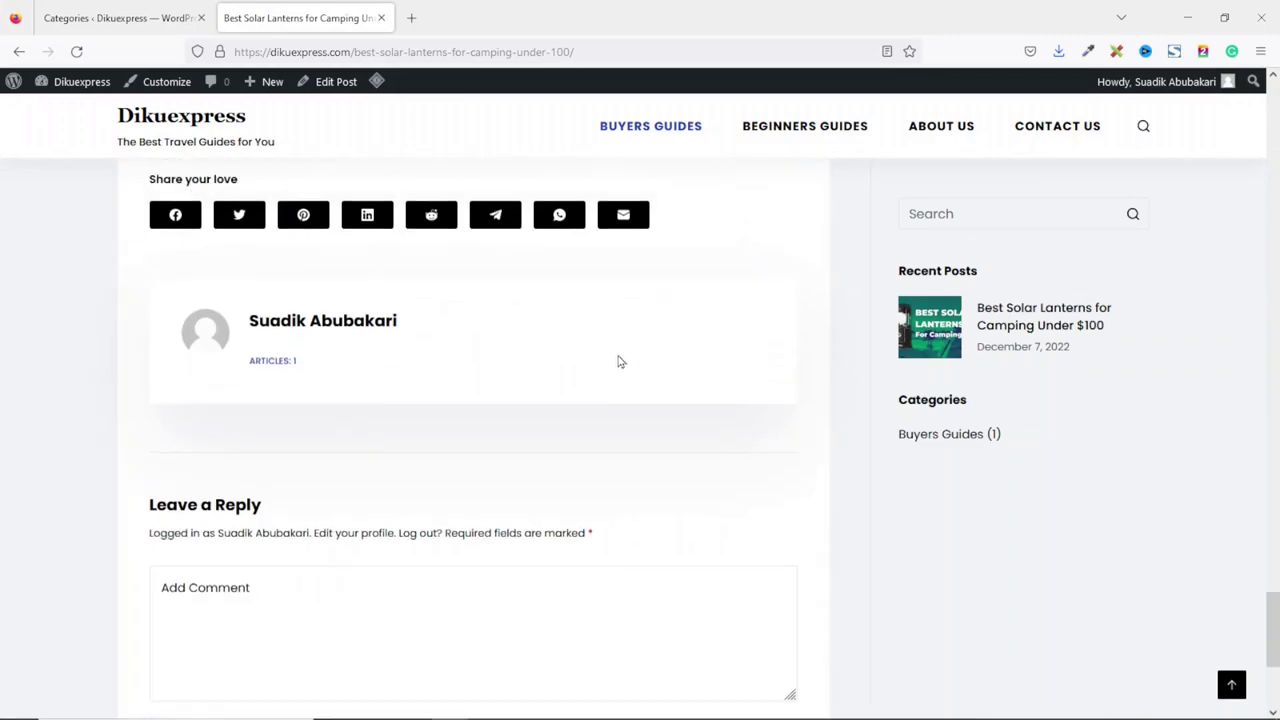
pyautogui.scroll(20, 625, 358)
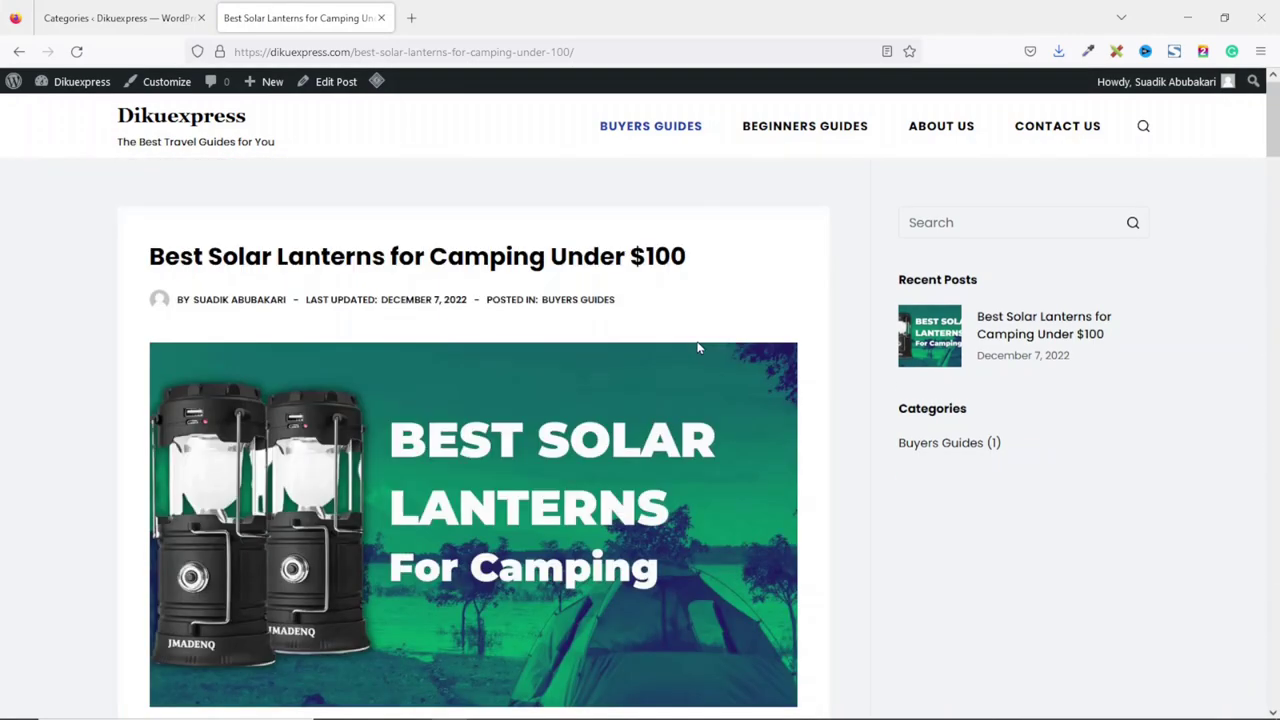
pyautogui.scroll(-9, 699, 336)
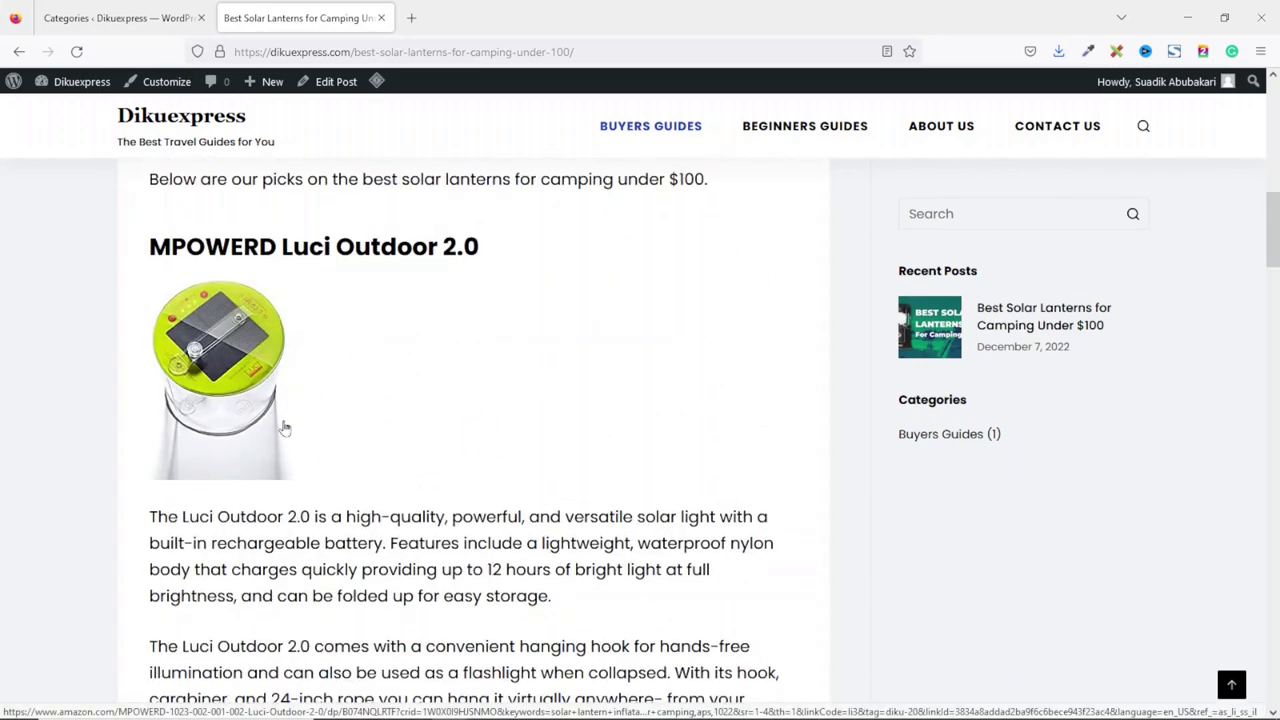
pyautogui.click(230, 350)
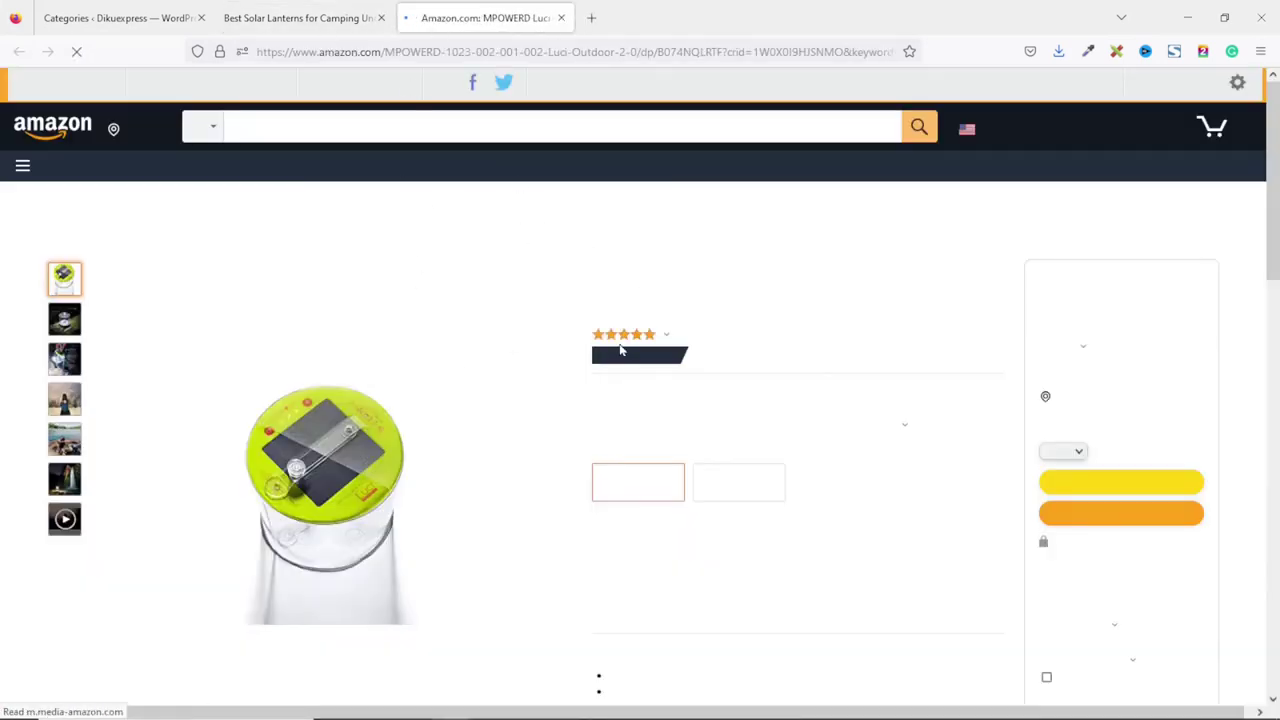
pyautogui.click(563, 18)
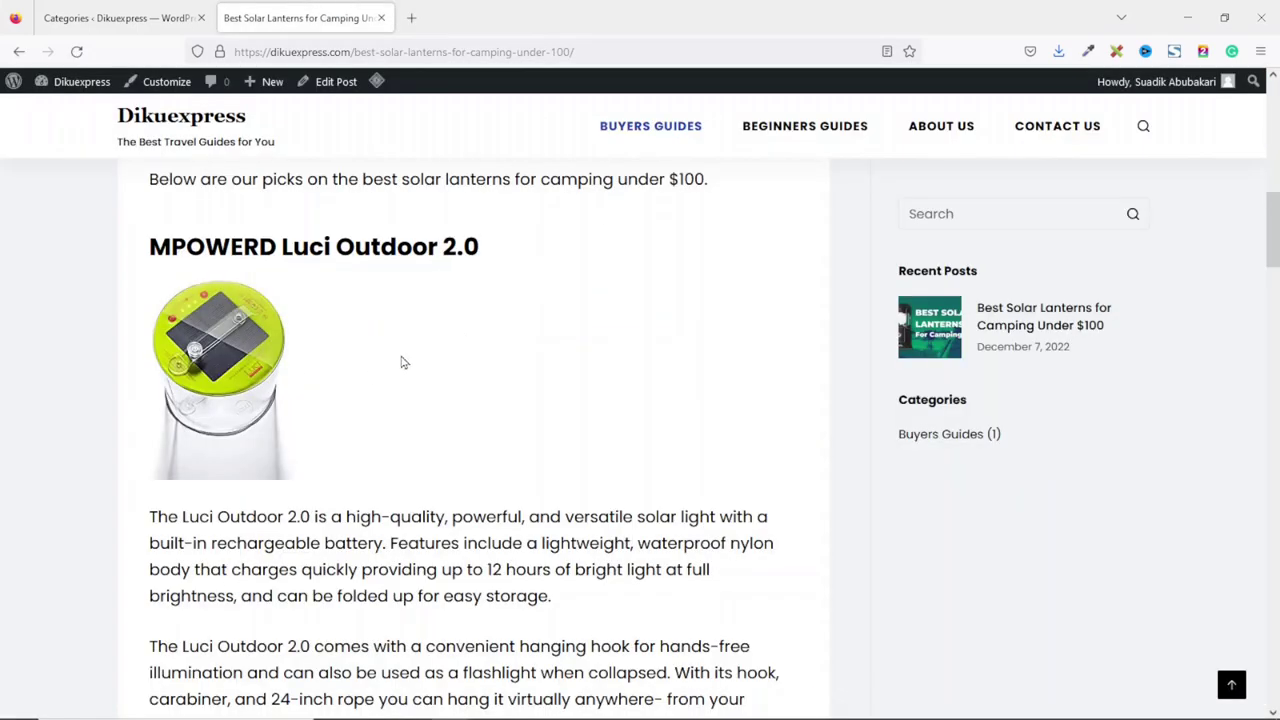
pyautogui.scroll(-5, 403, 360)
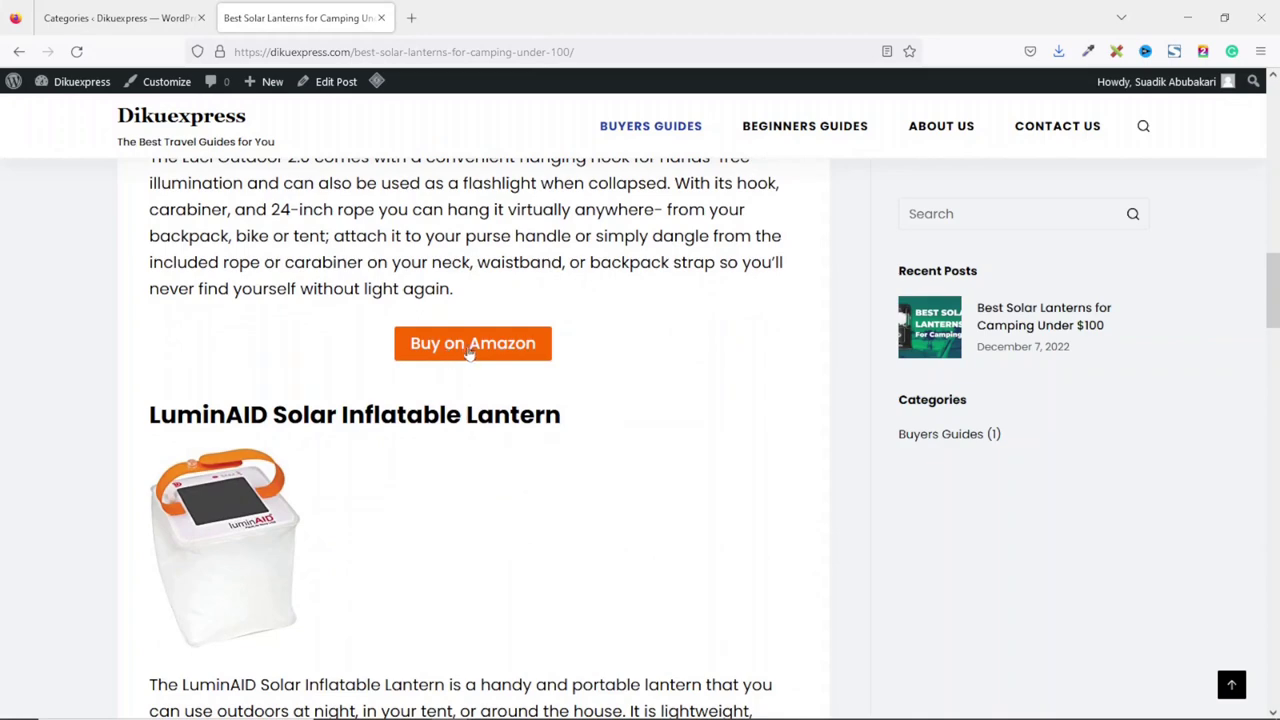
pyautogui.click(473, 350)
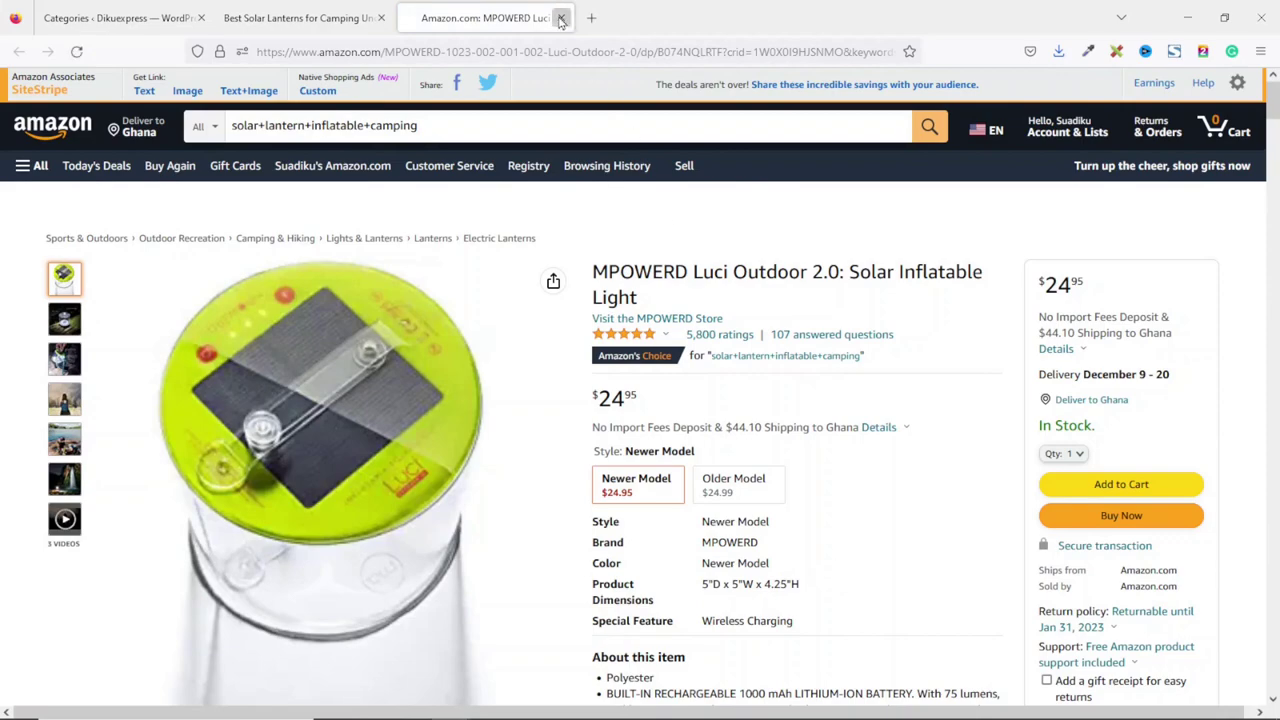
pyautogui.hotkey('ctrl', 'w')
pyautogui.scroll(-1, 752, 464)
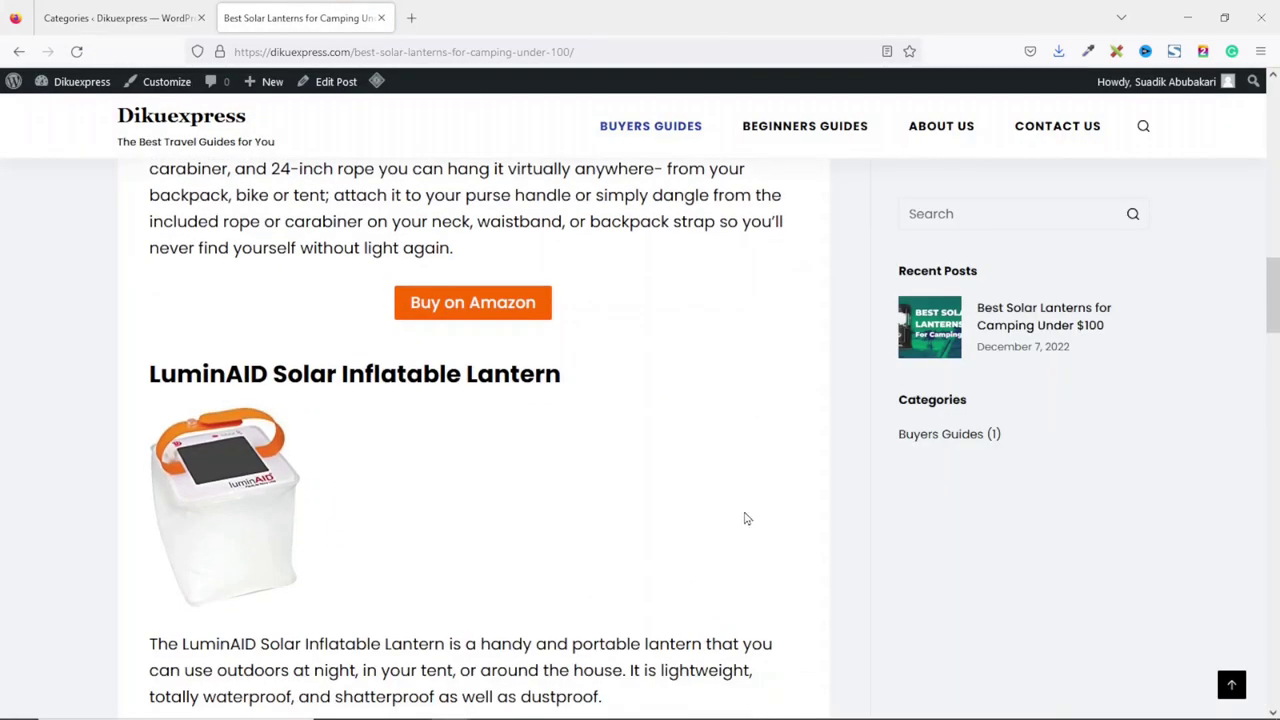
pyautogui.scroll(10, 745, 515)
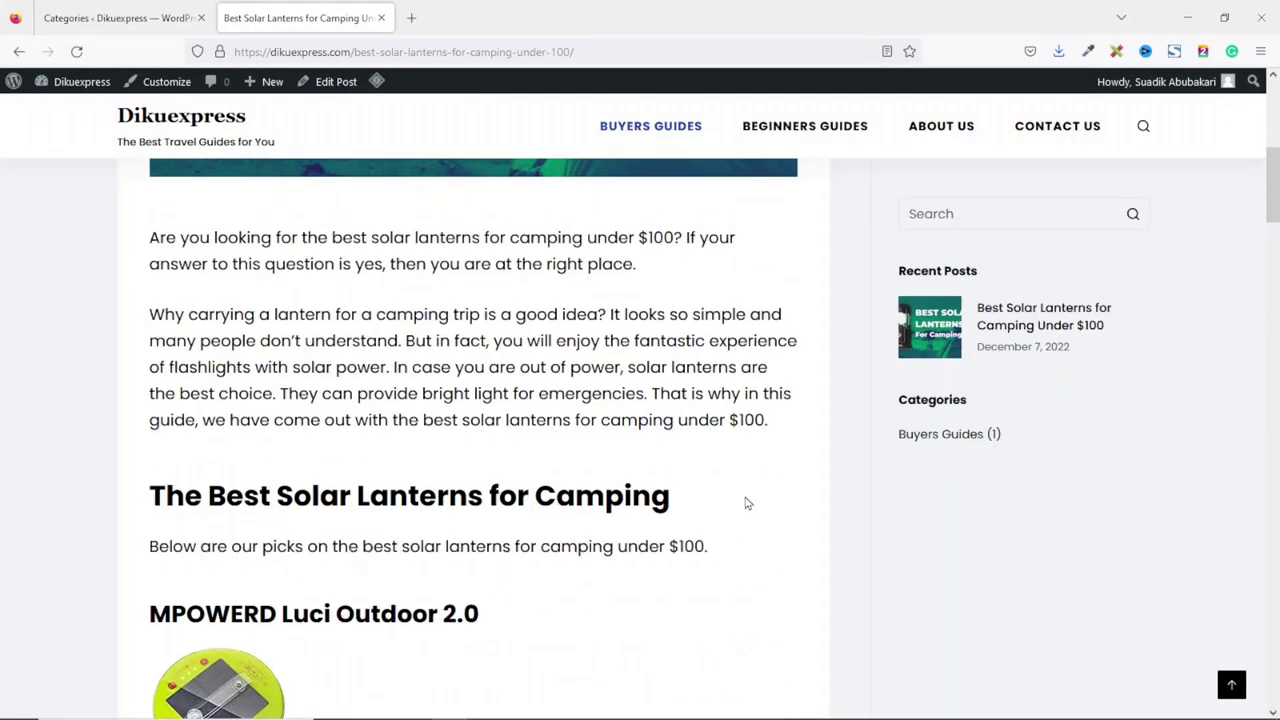
pyautogui.scroll(1, 745, 499)
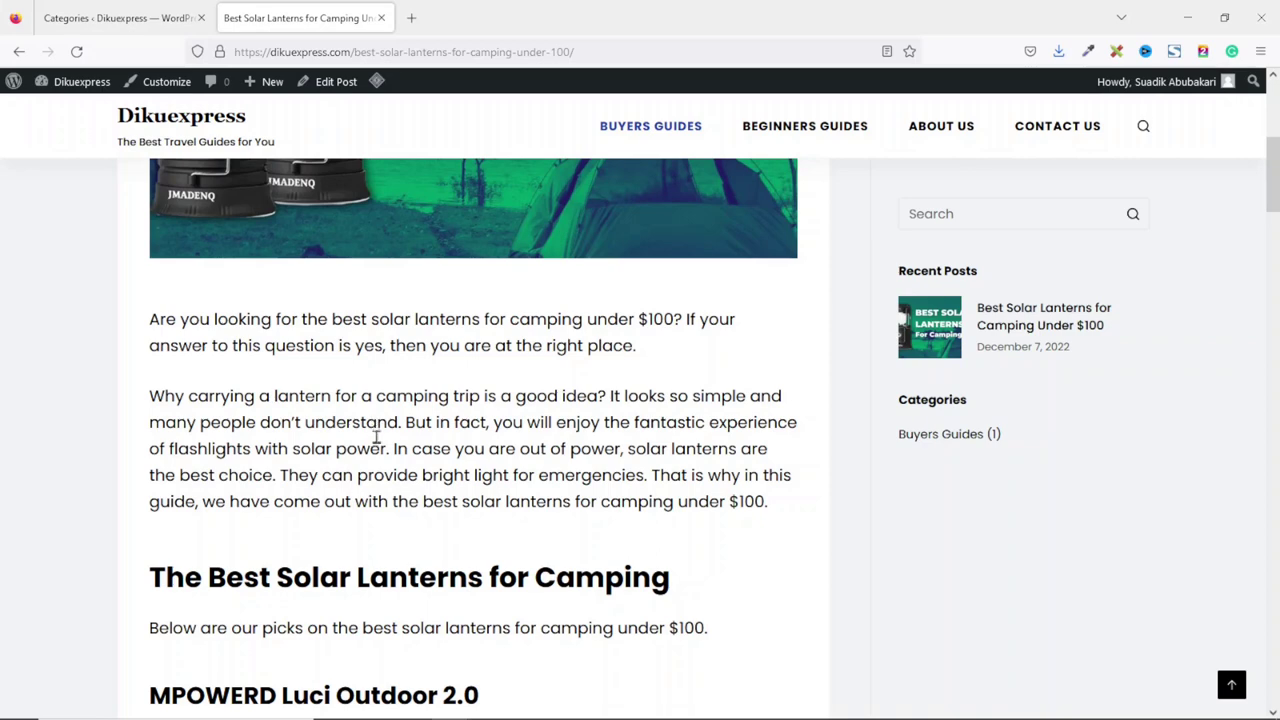
# Reopen the post in the block editor and select the 'Below are our picks' paragraph.
pyautogui.click(337, 82)
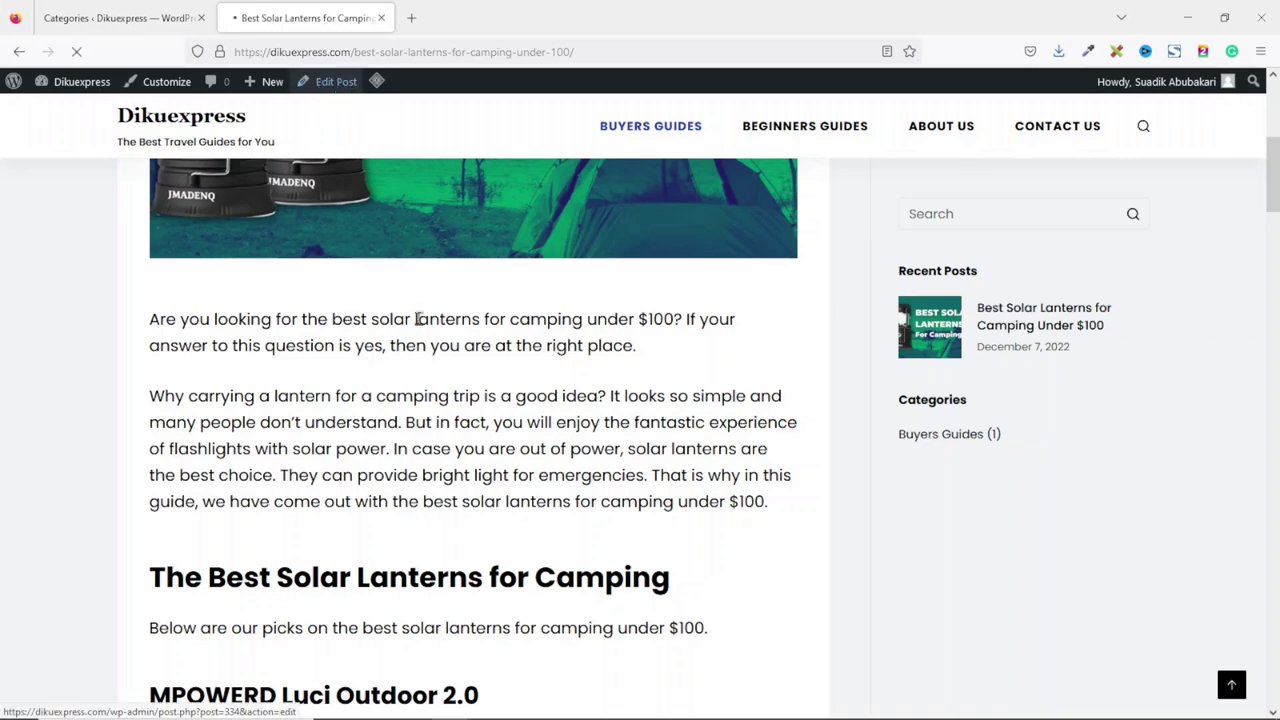
pyautogui.scroll(-3, 460, 393)
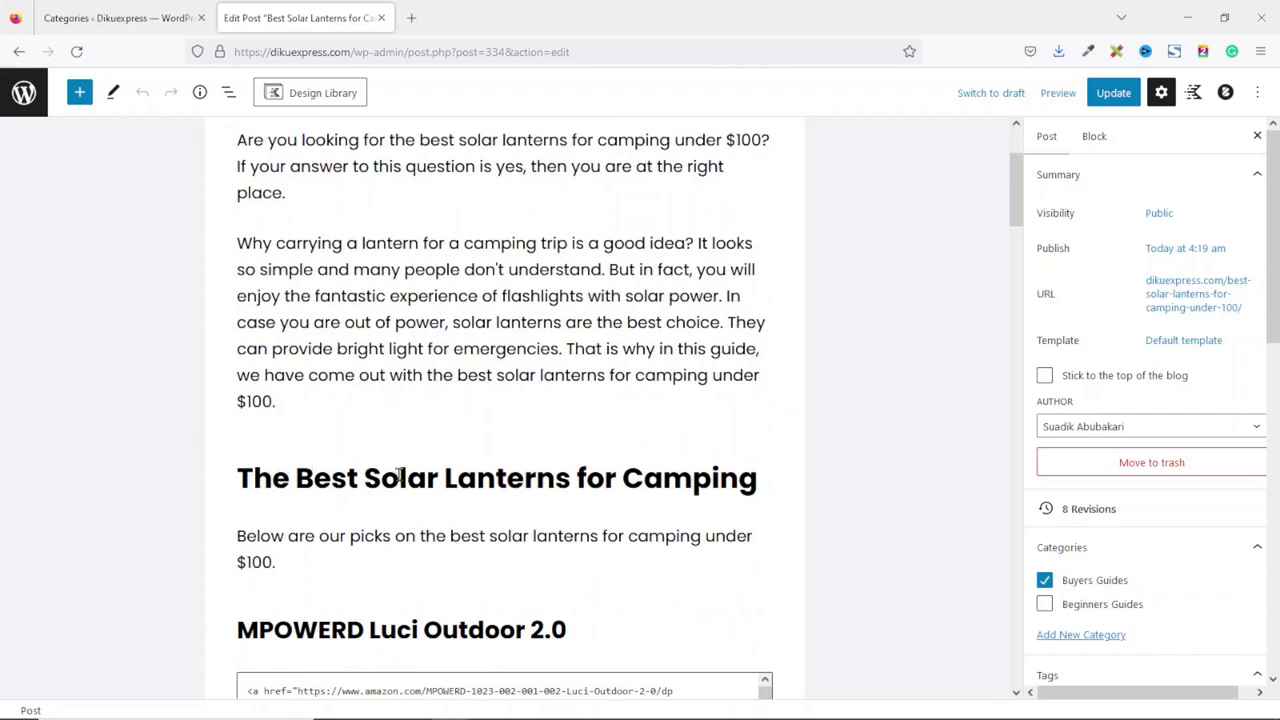
pyautogui.scroll(3, 441, 484)
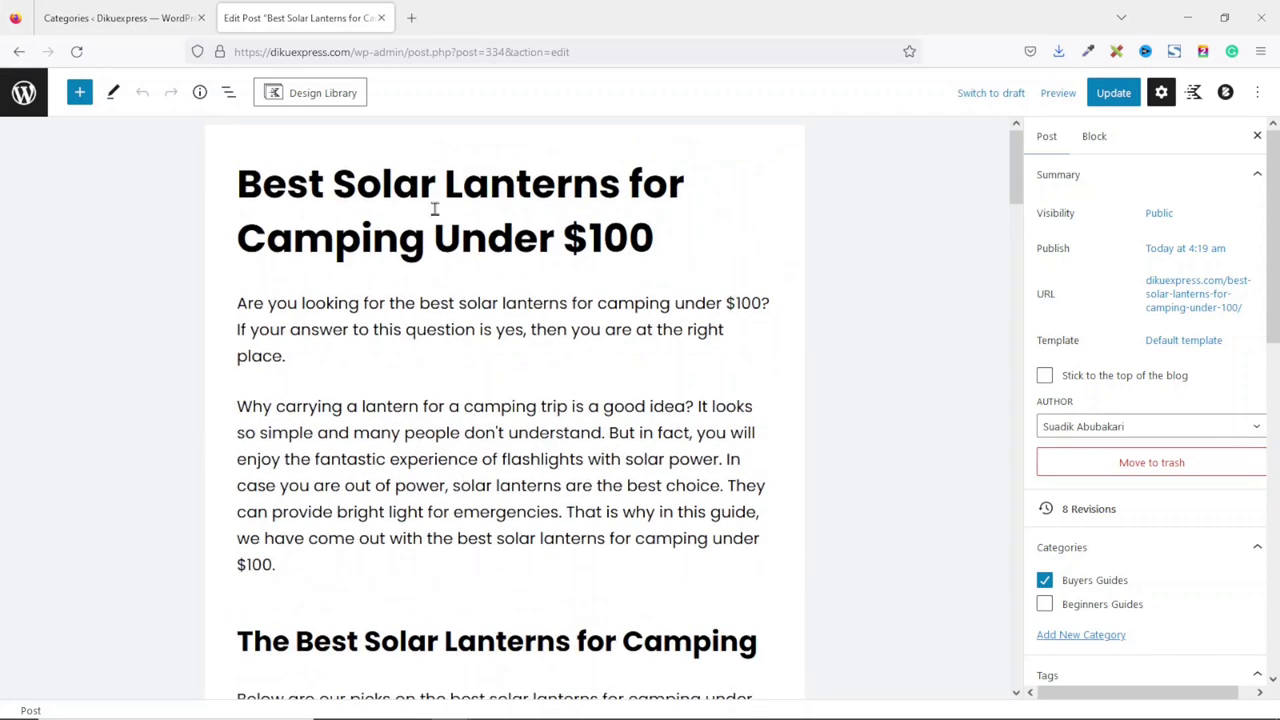
pyautogui.scroll(-5, 282, 429)
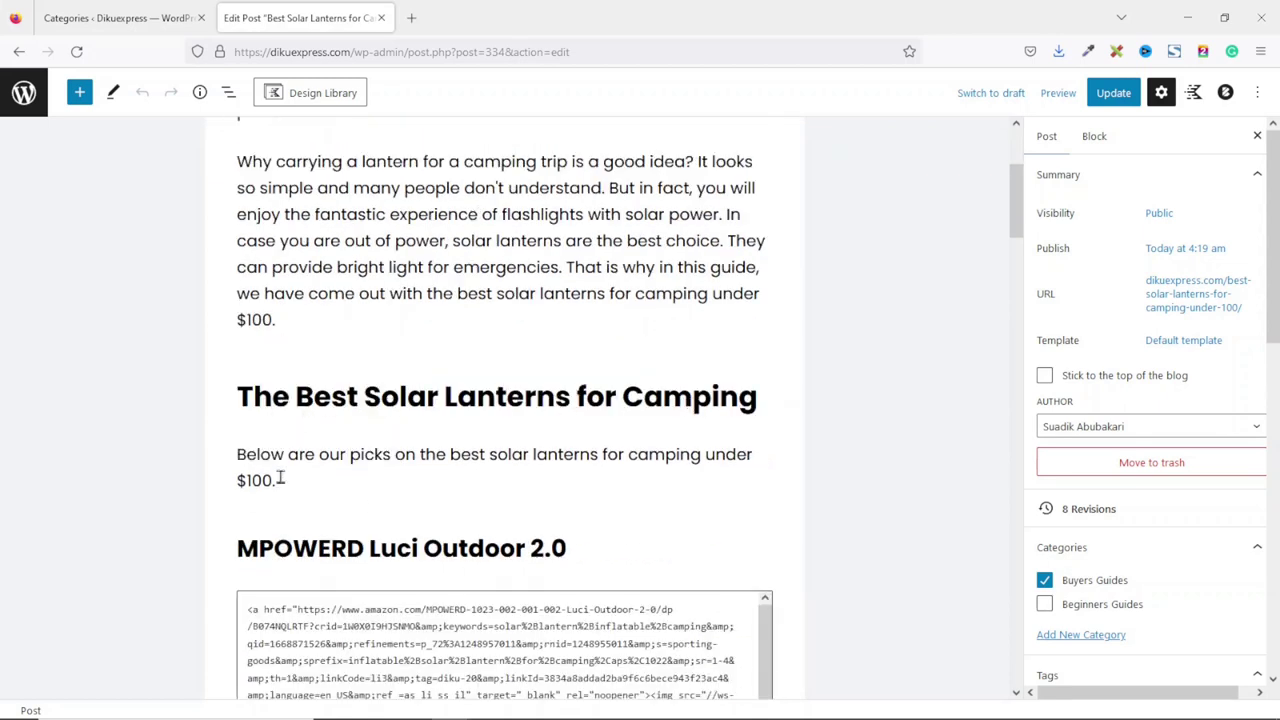
pyautogui.moveTo(223, 441); pyautogui.dragTo(276, 482)
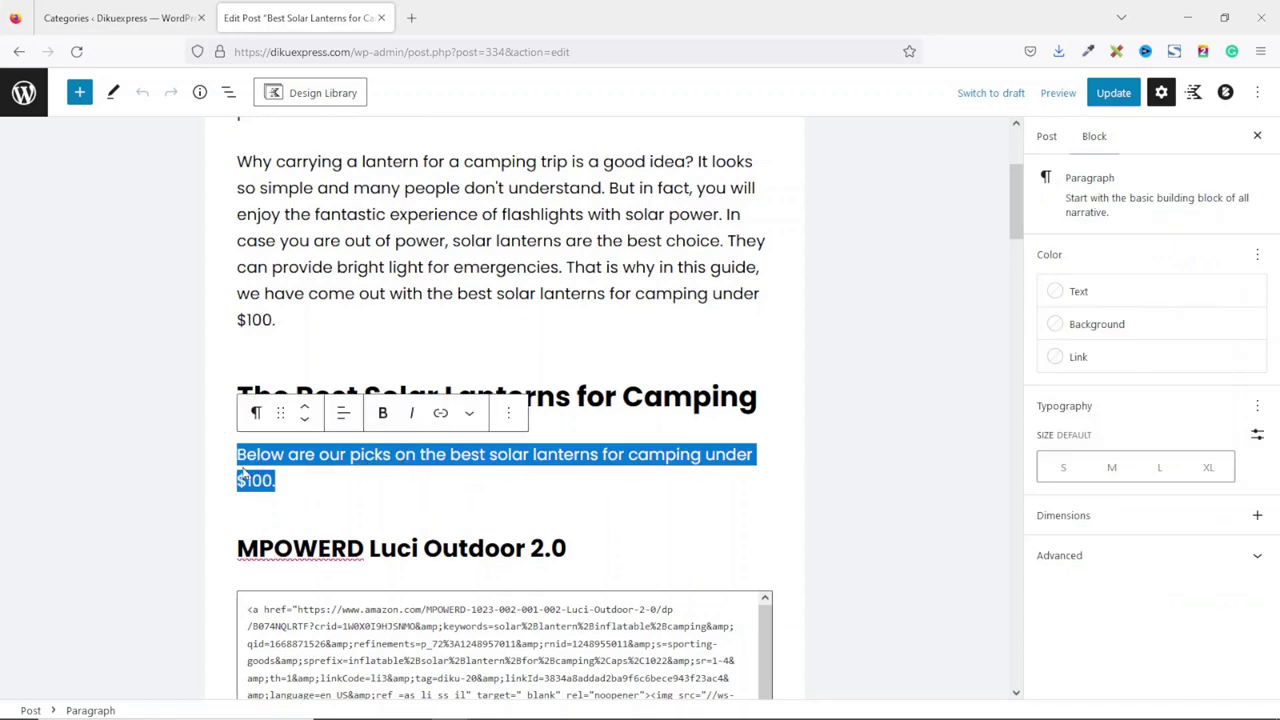
# Check the levels of the Best Solar Lanterns, MPOWERD Luci Outdoor 2.0 and Conclusion headings.
pyautogui.click(565, 396)
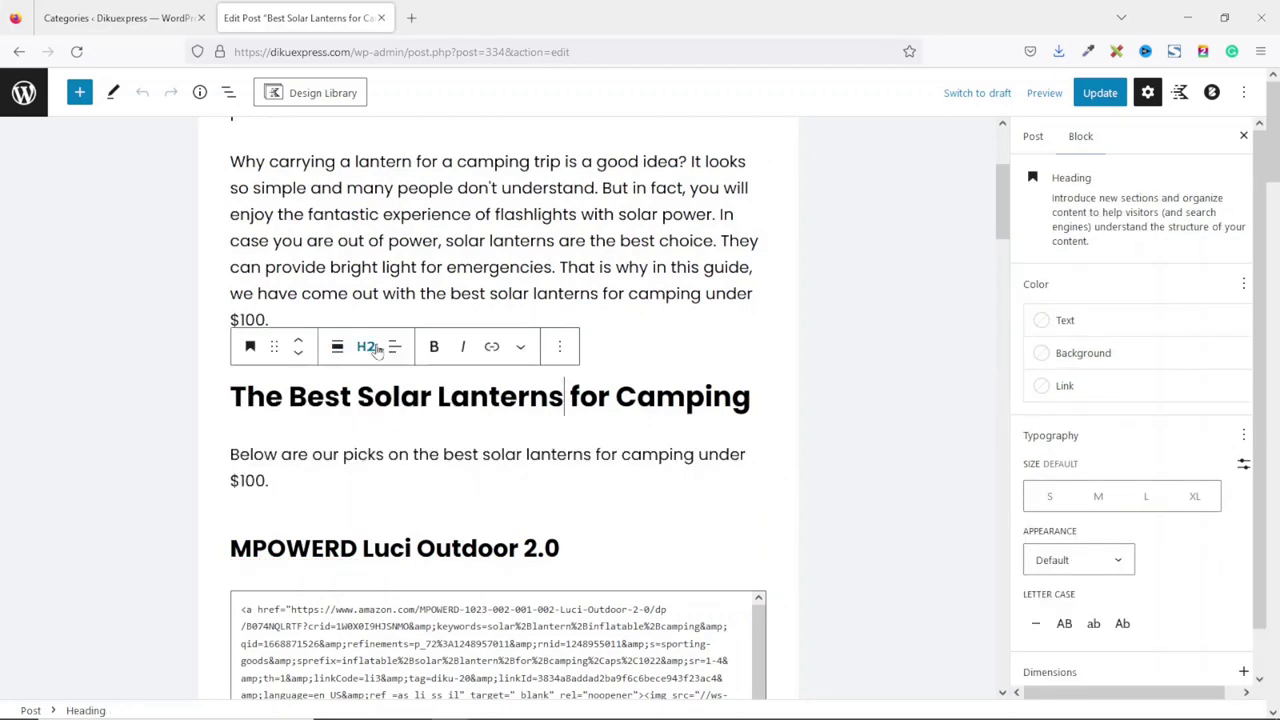
pyautogui.click(333, 548)
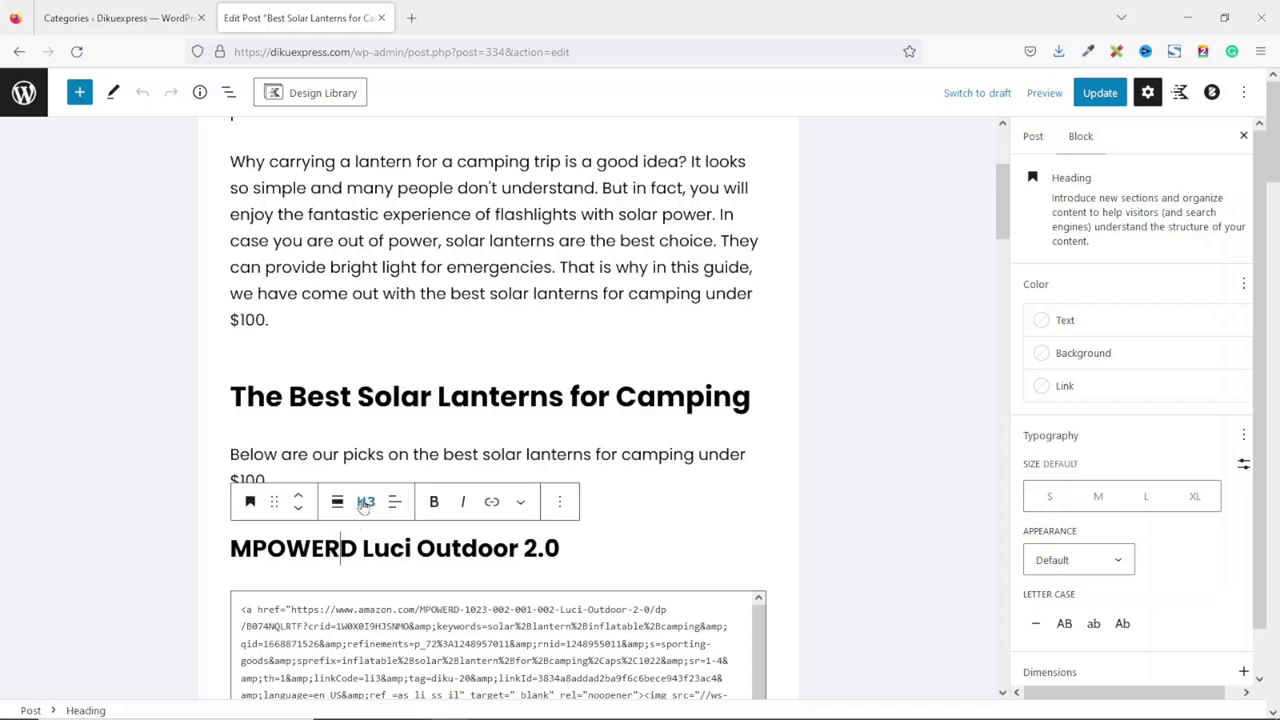
pyautogui.click(405, 398)
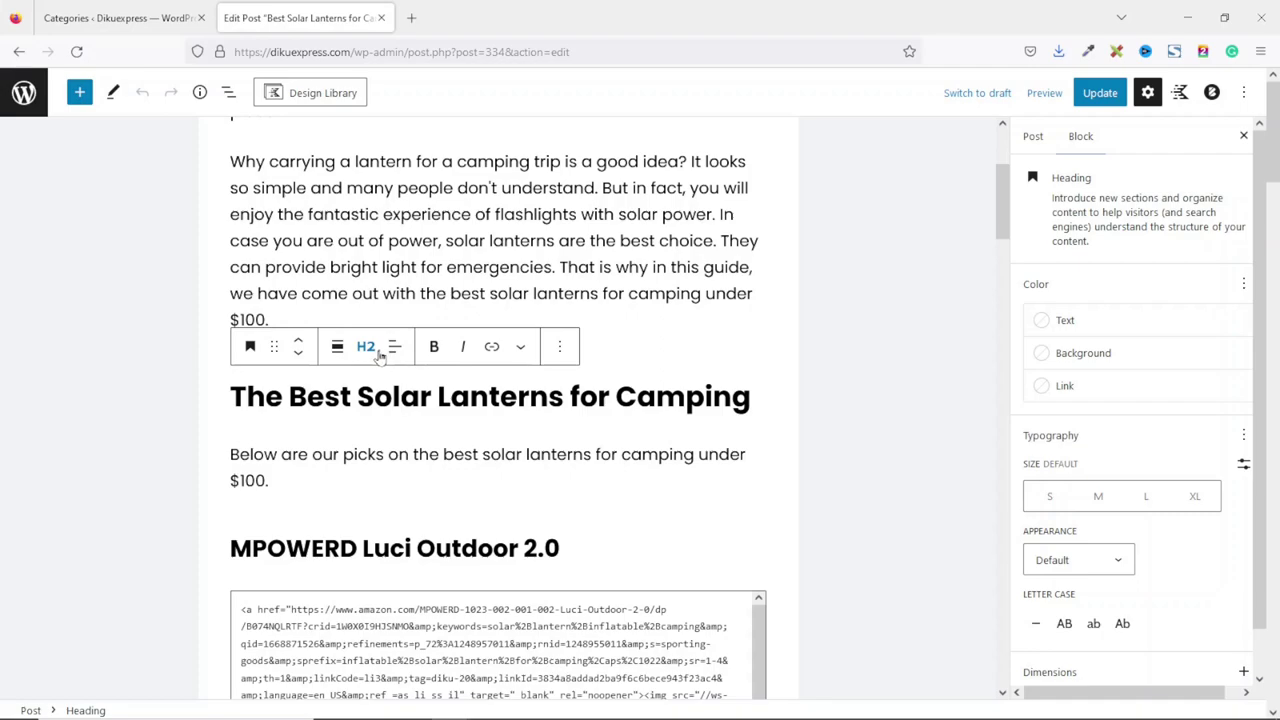
pyautogui.click(343, 550)
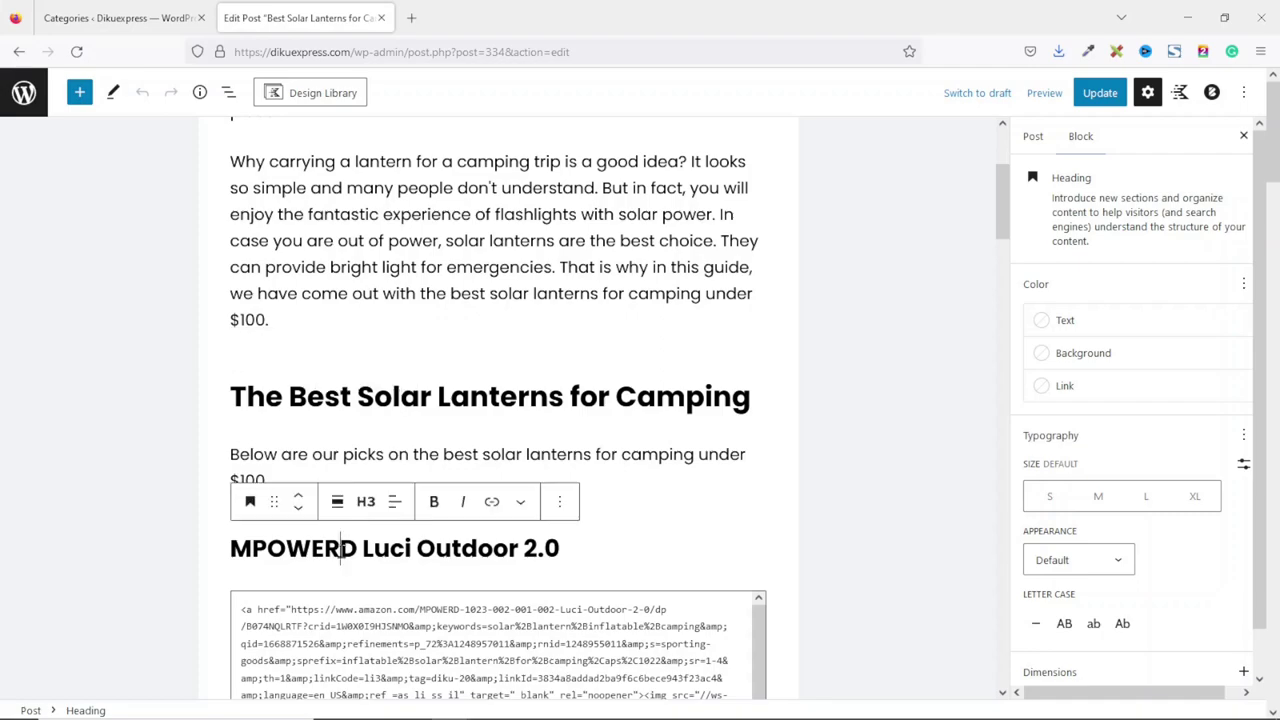
pyautogui.scroll(-20, 695, 491)
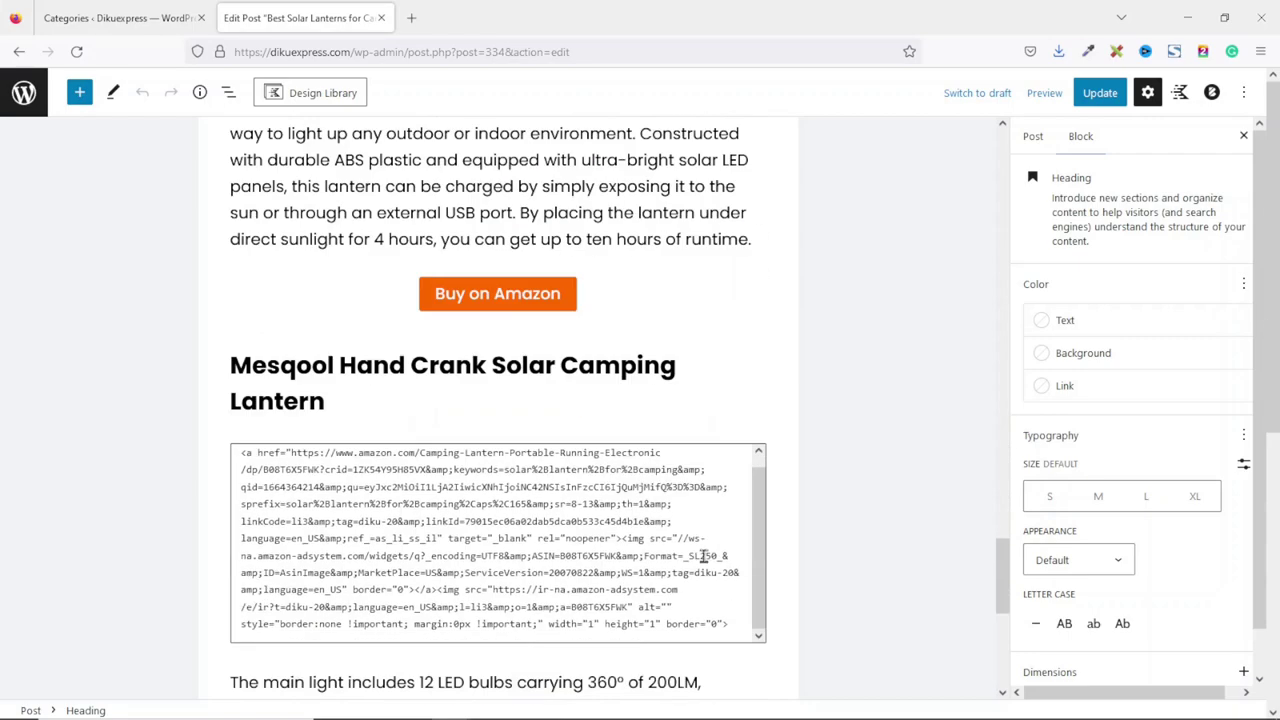
pyautogui.scroll(-5, 709, 554)
pyautogui.click(298, 455)
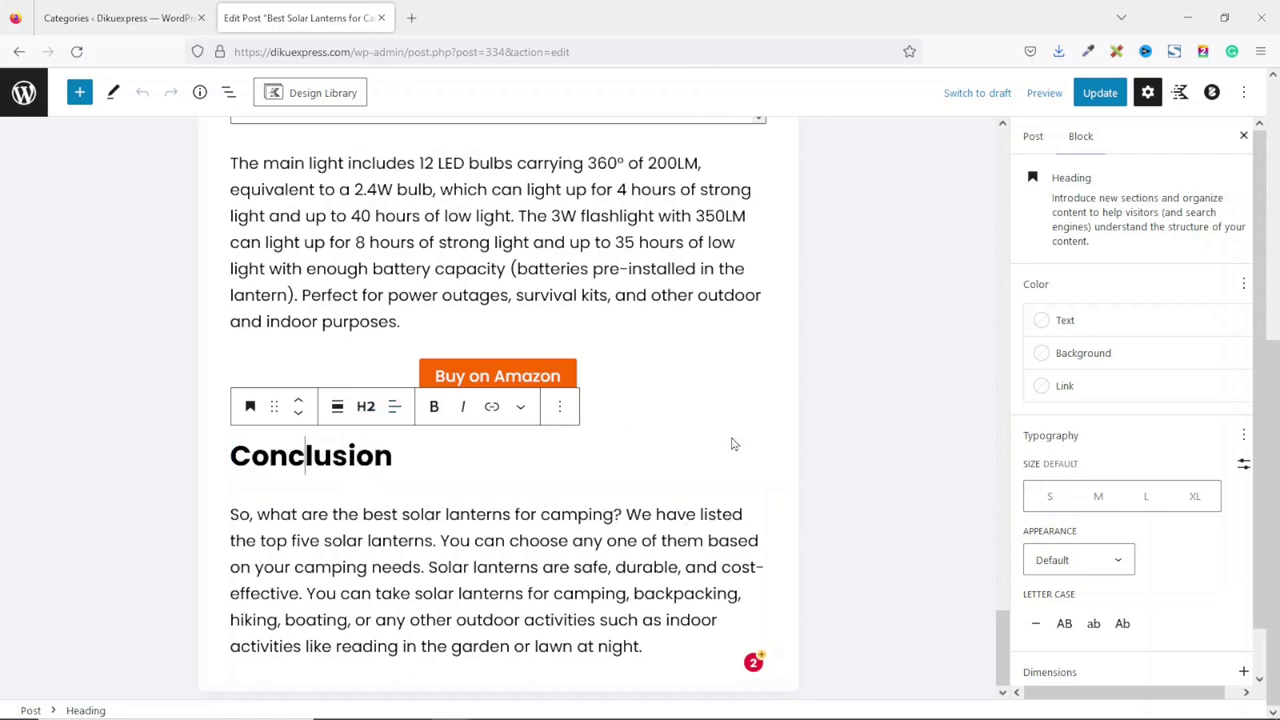
pyautogui.moveTo(703, 500)
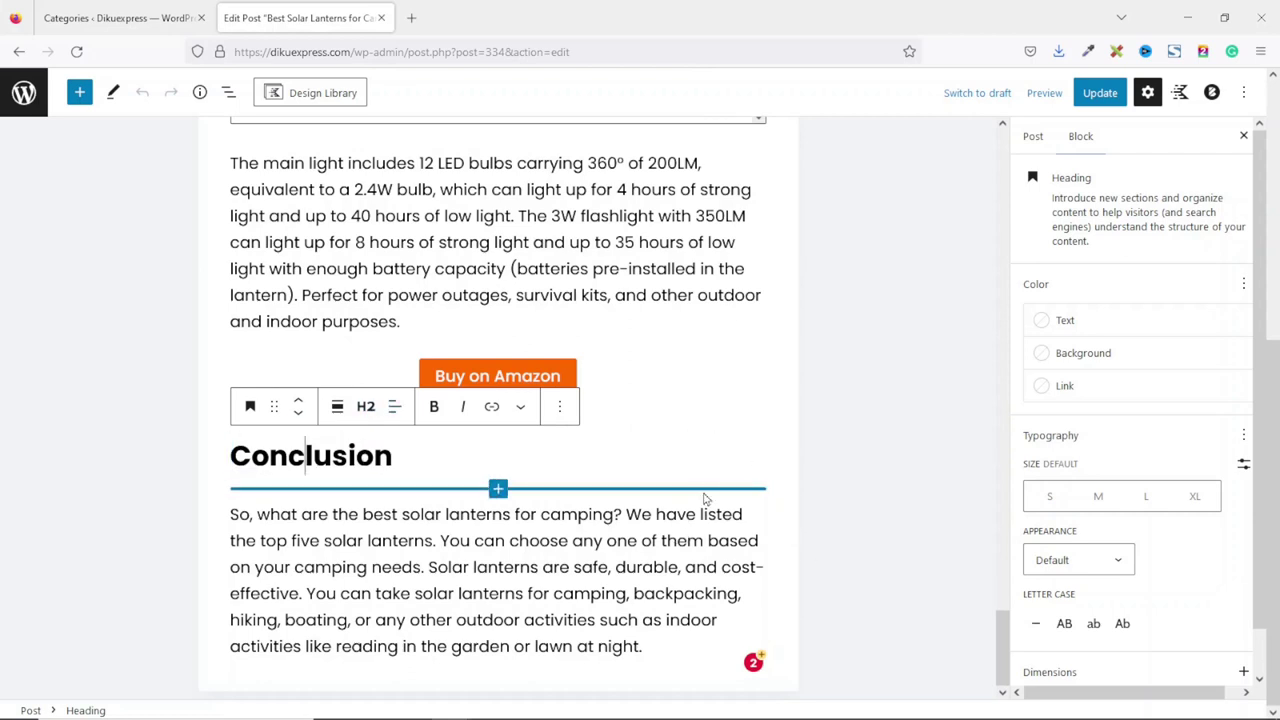
pyautogui.scroll(15, 757, 486)
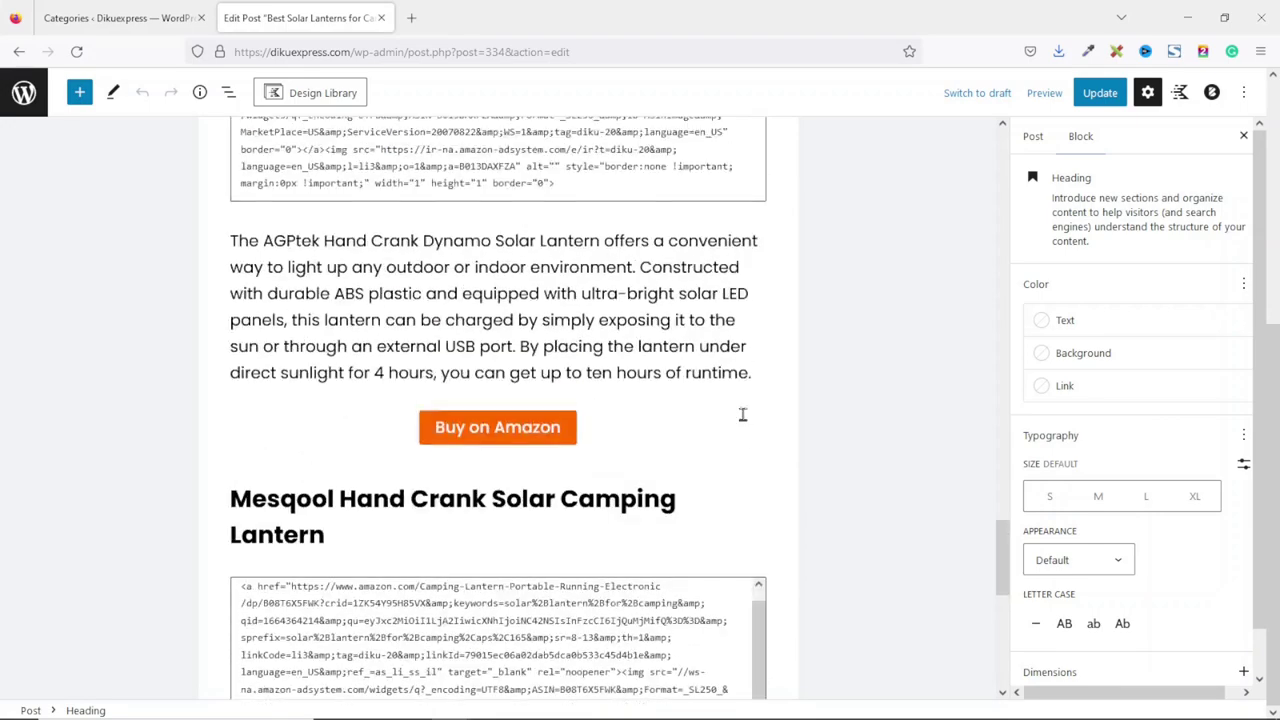
pyautogui.scroll(5, 466, 380)
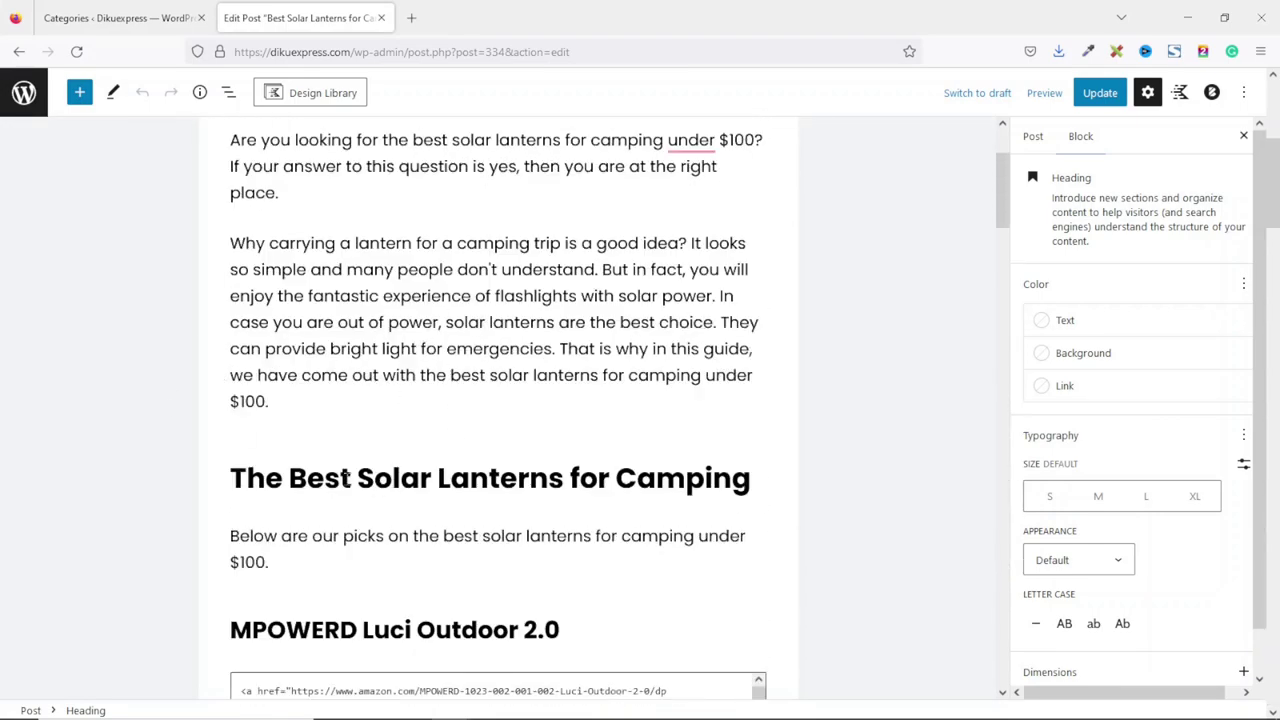
pyautogui.moveTo(491, 445)
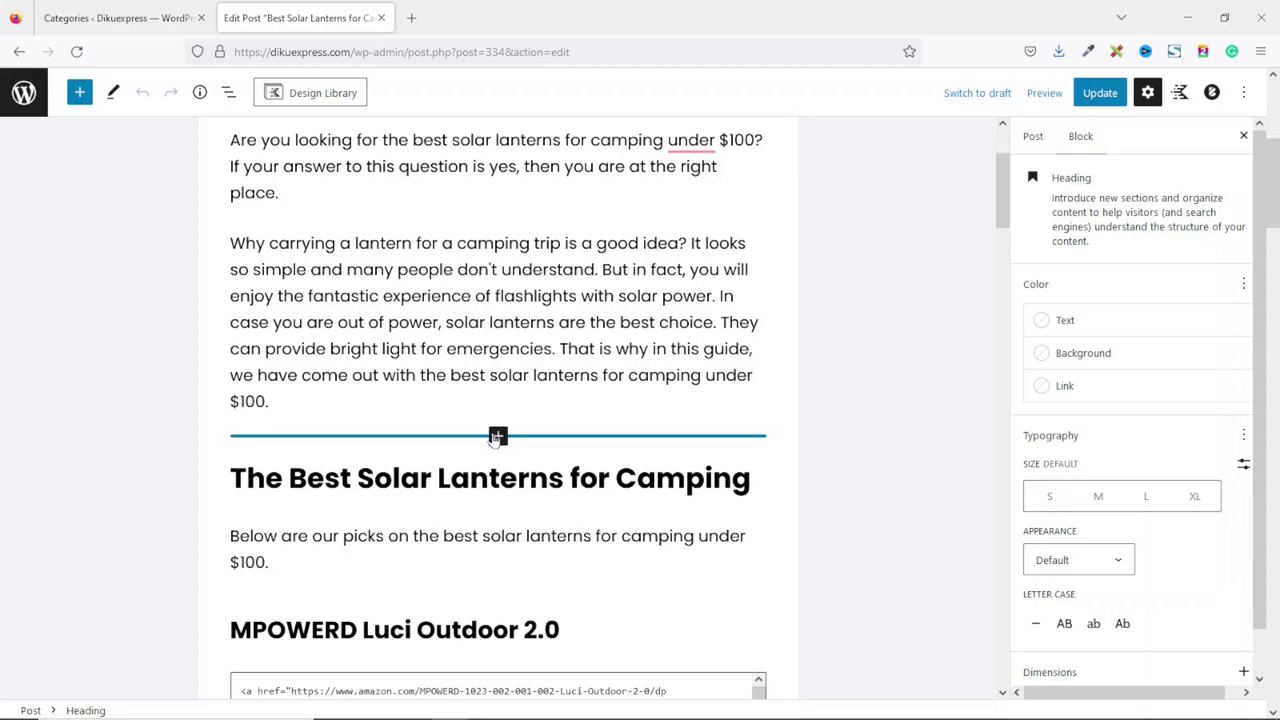
# Insert the reusable Table of Contents block, found by searching 'table of c', after the intro, then update the post.
pyautogui.click(498, 438)
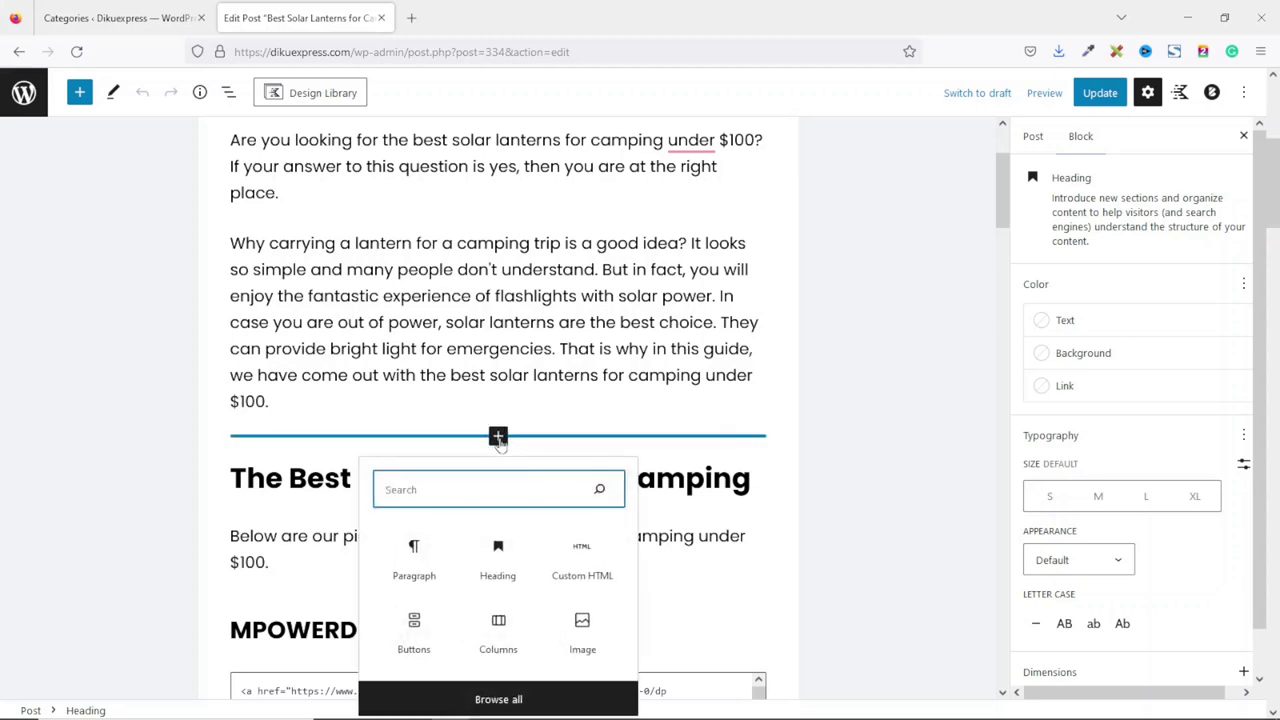
pyautogui.click(506, 700)
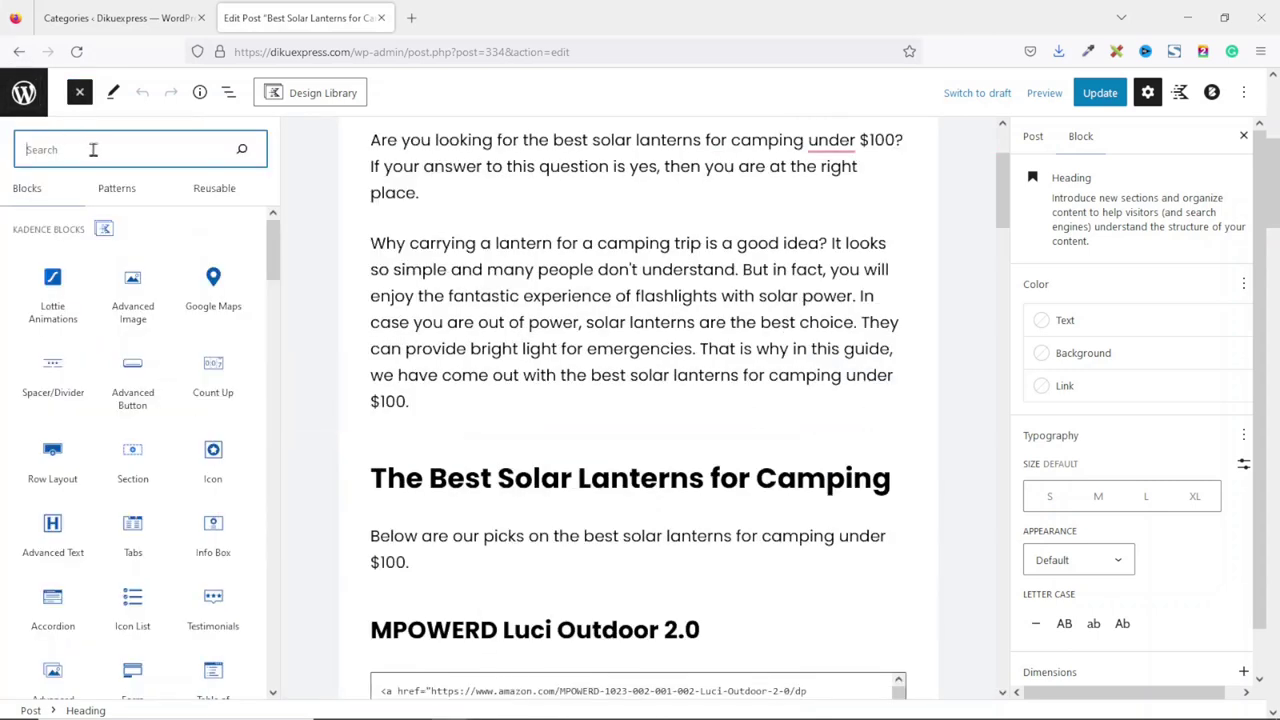
pyautogui.write('tab')
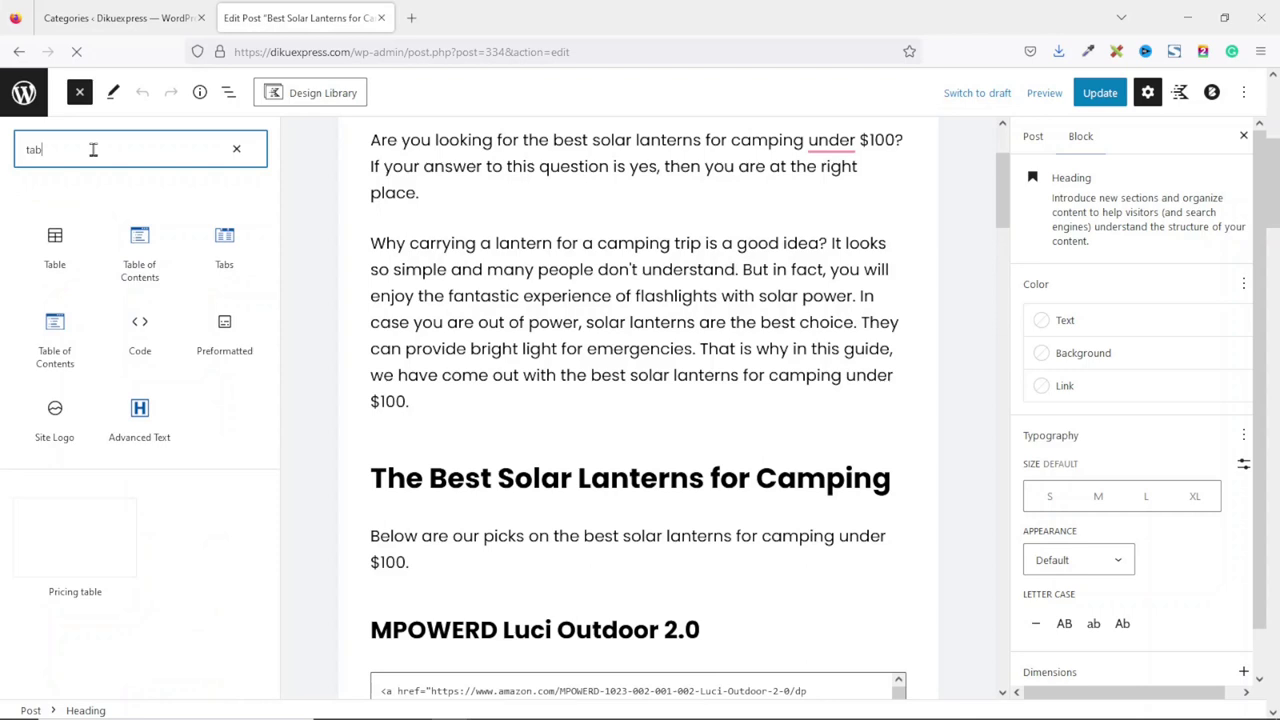
pyautogui.write('le of c')
pyautogui.moveTo(69, 220)
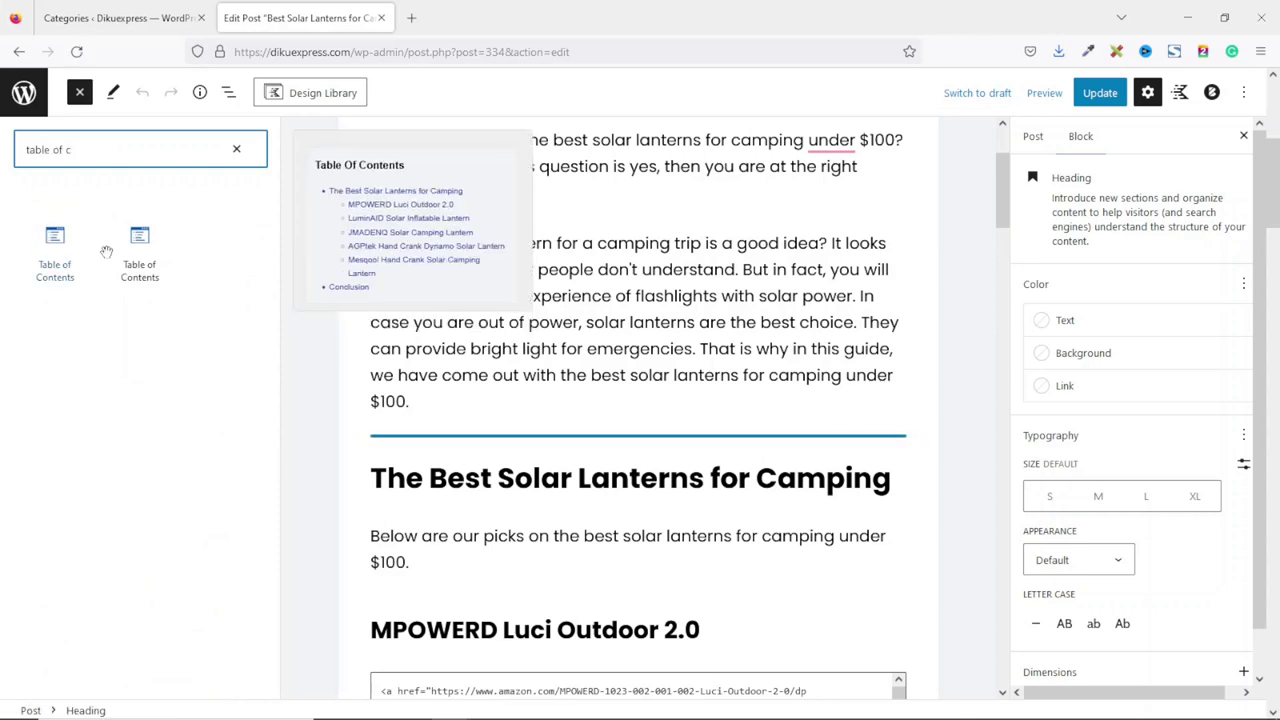
pyautogui.moveTo(120, 263)
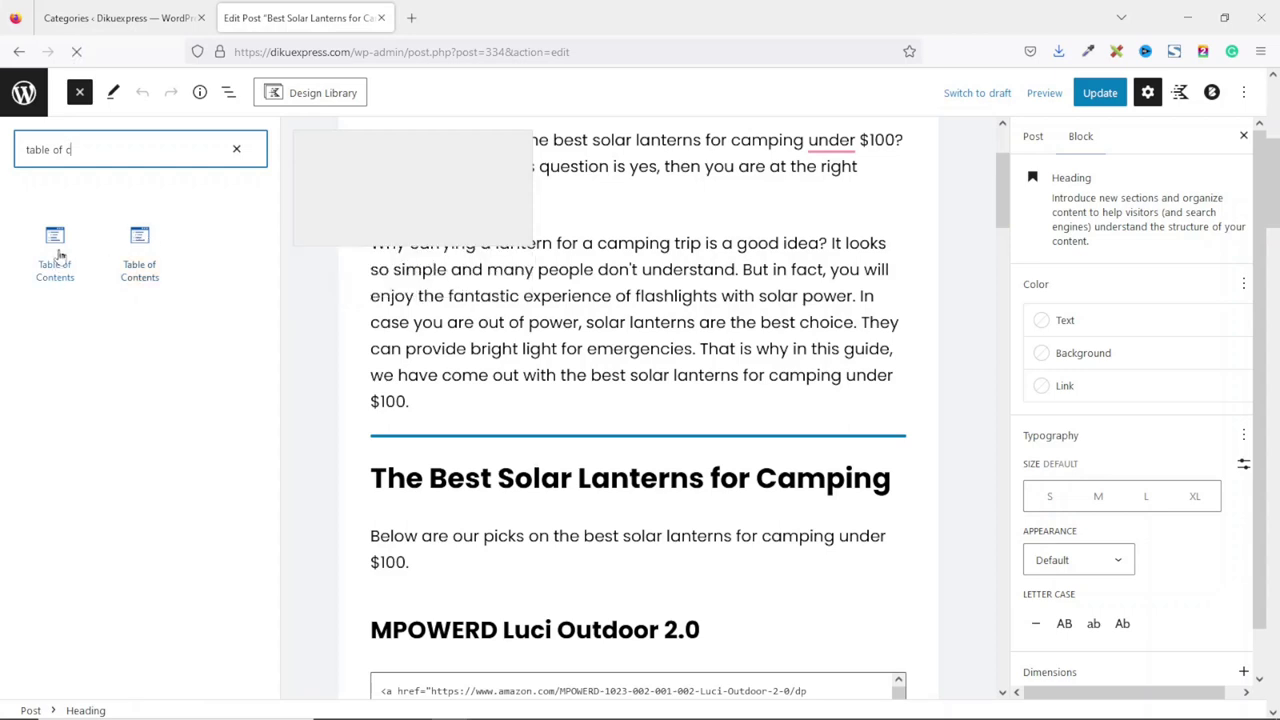
pyautogui.moveTo(55, 243)
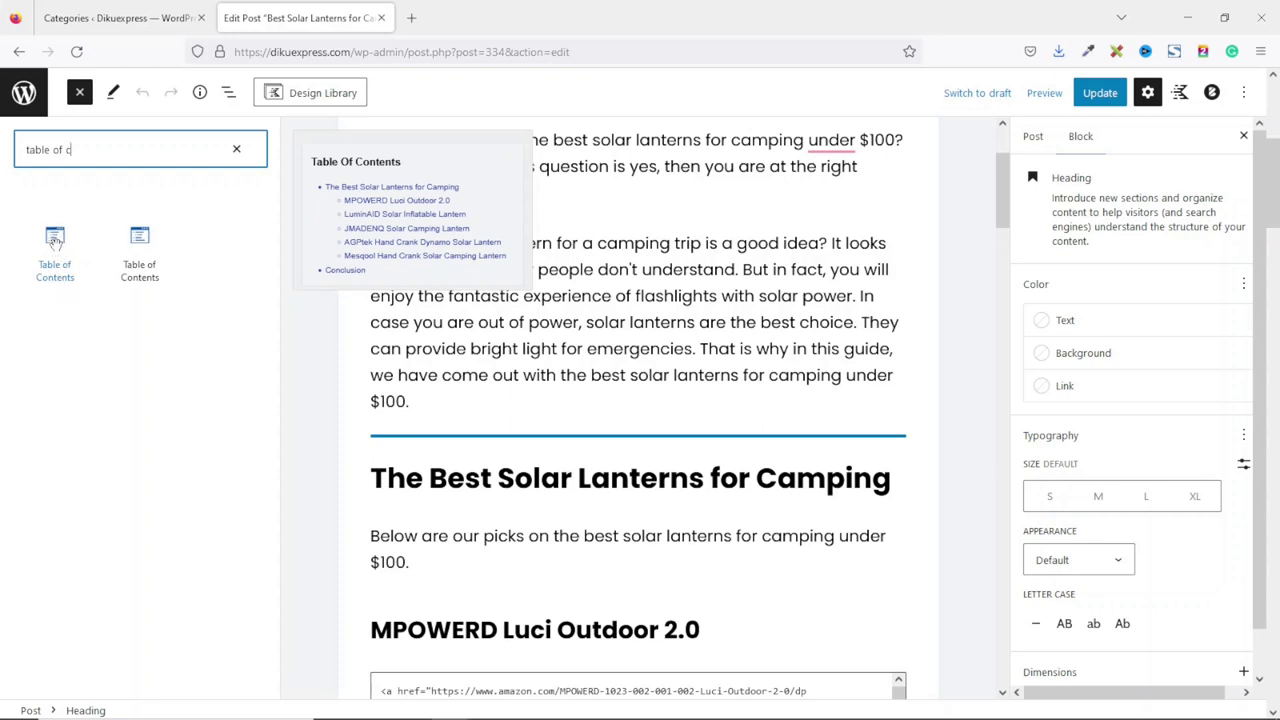
pyautogui.click(55, 240)
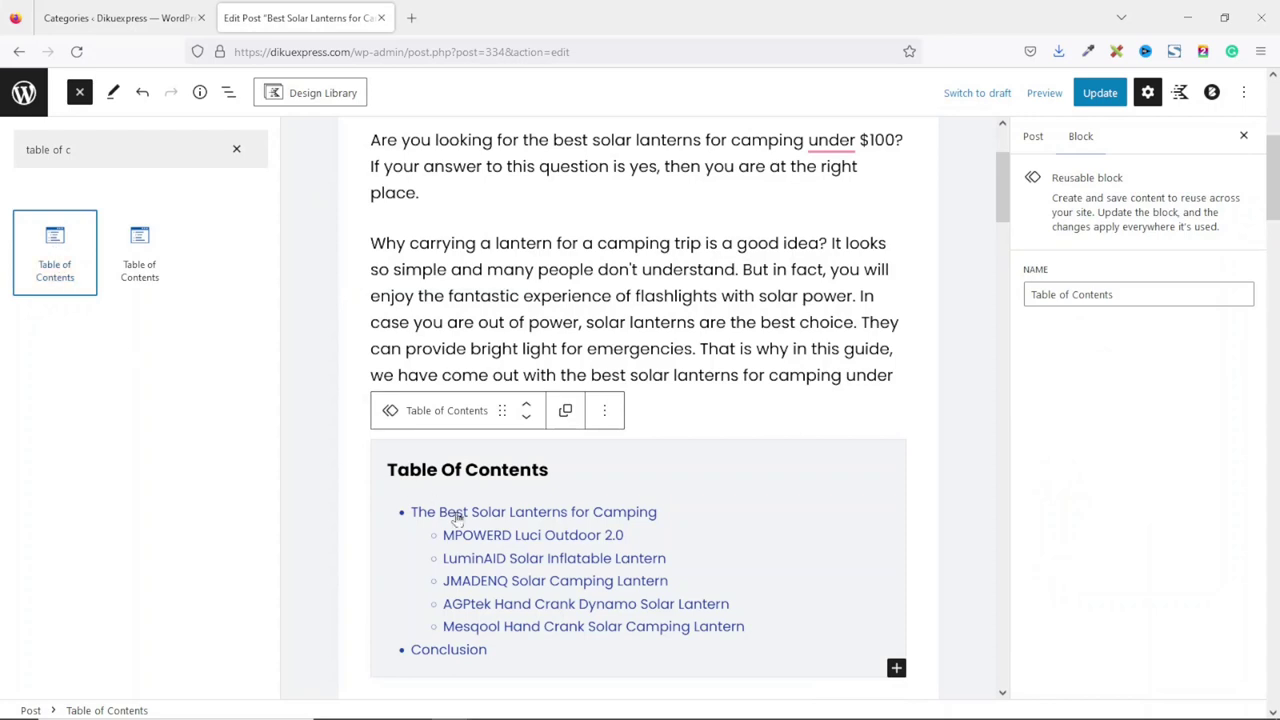
pyautogui.scroll(-3, 668, 543)
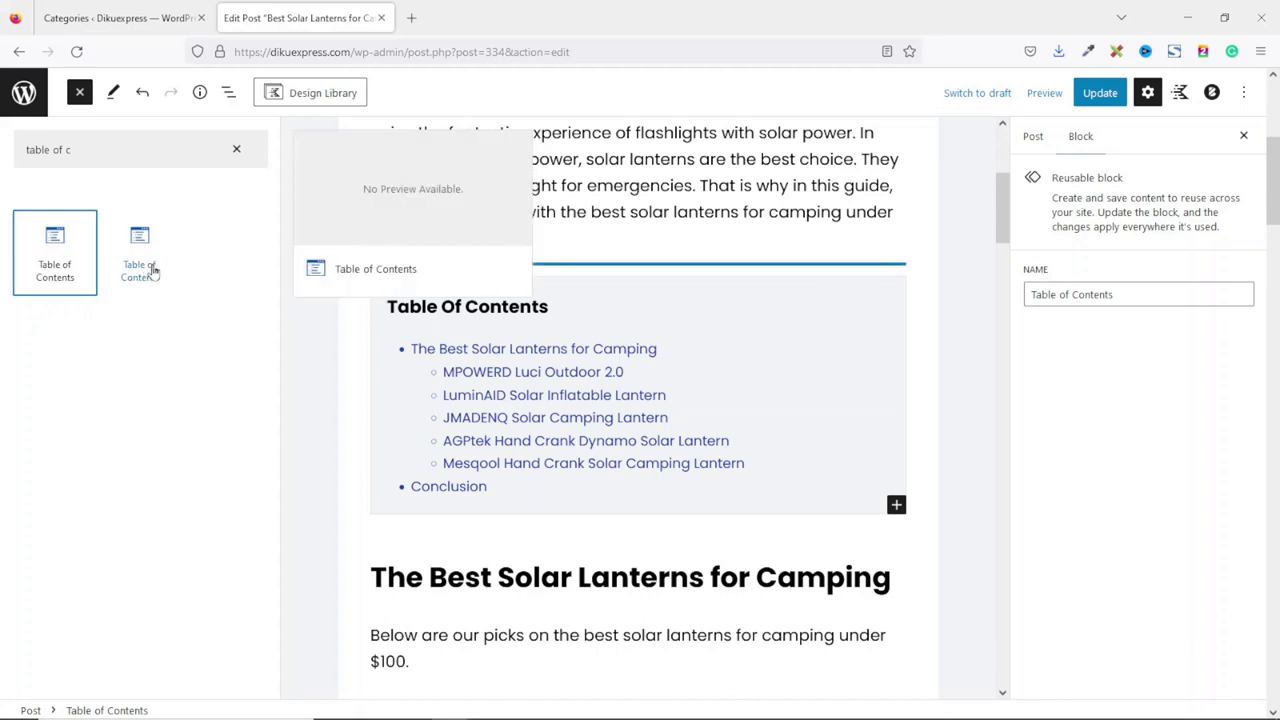
pyautogui.moveTo(47, 228)
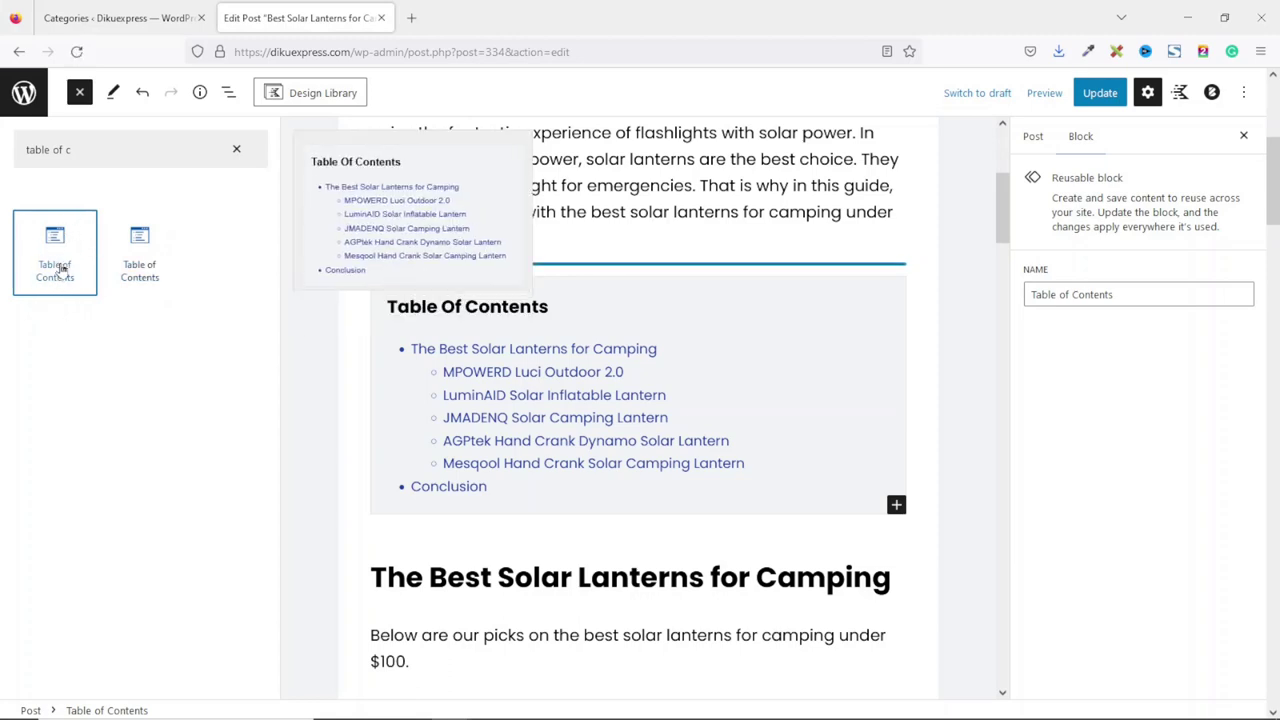
pyautogui.click(42, 265)
pyautogui.click(1101, 94)
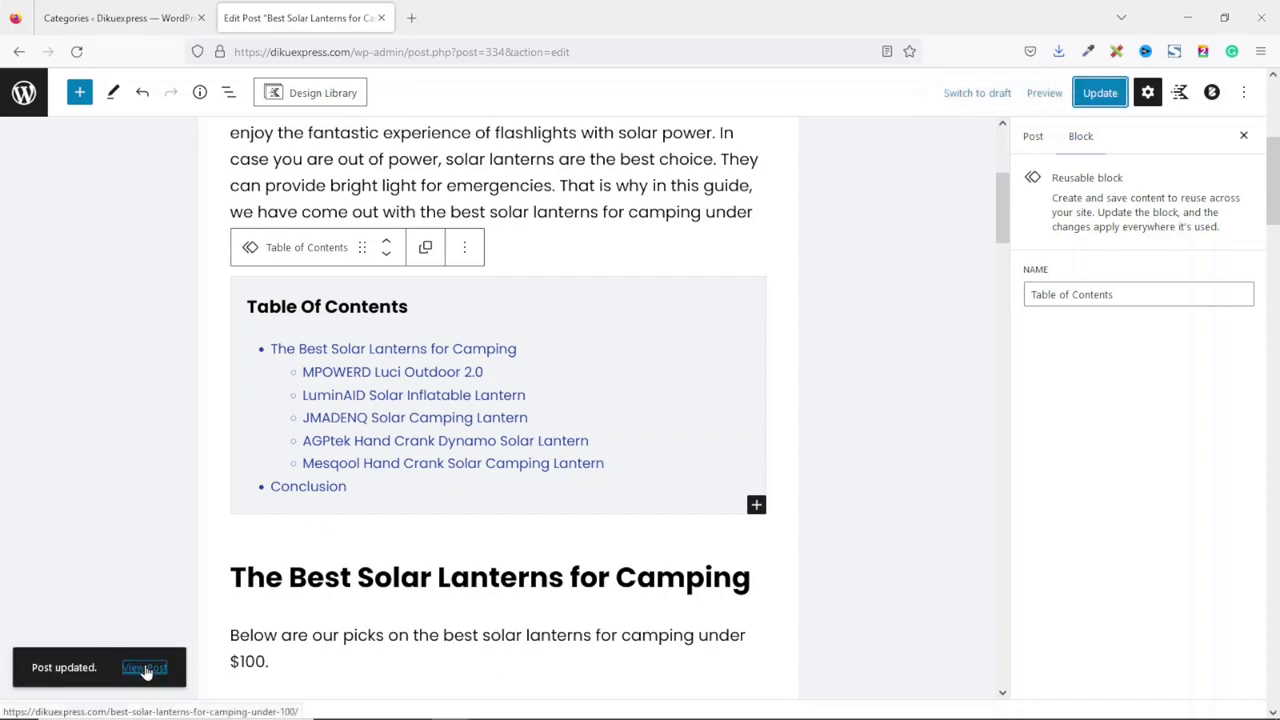
# View the live post and jump to the JMADENQ Solar Camping Lantern section via its table-of-contents link.
pyautogui.click(145, 668)
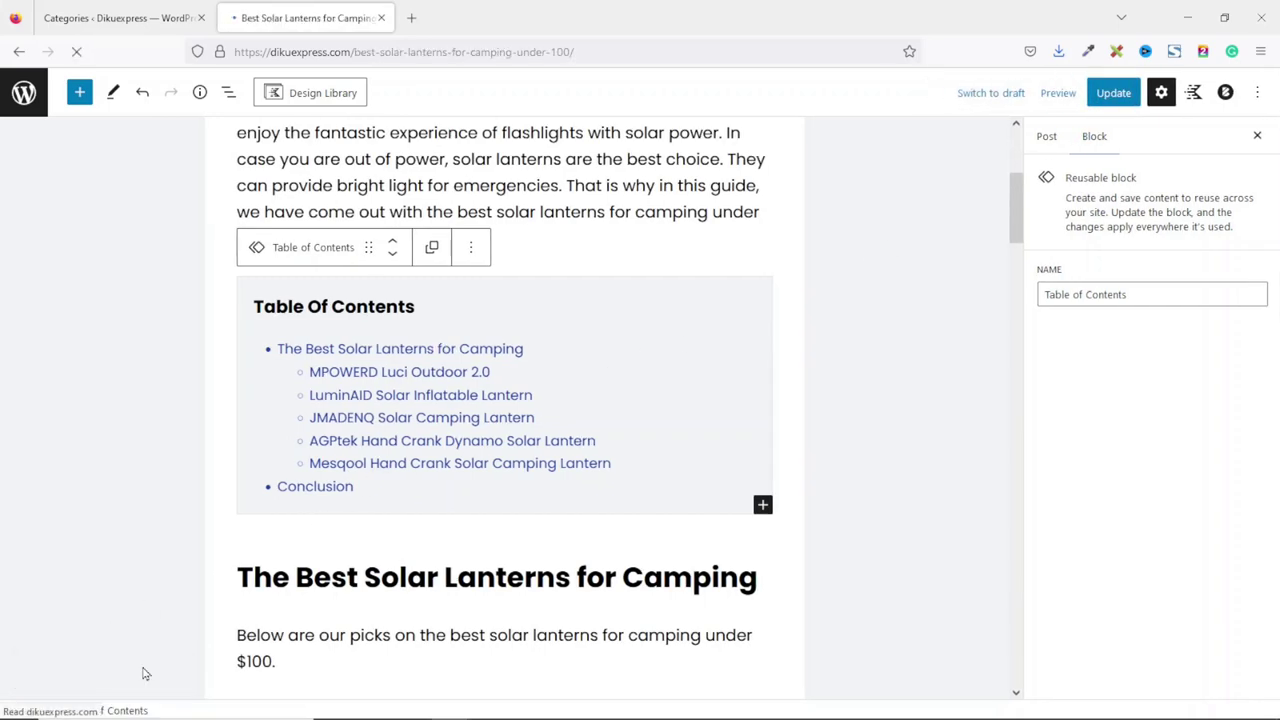
pyautogui.scroll(-7, 617, 378)
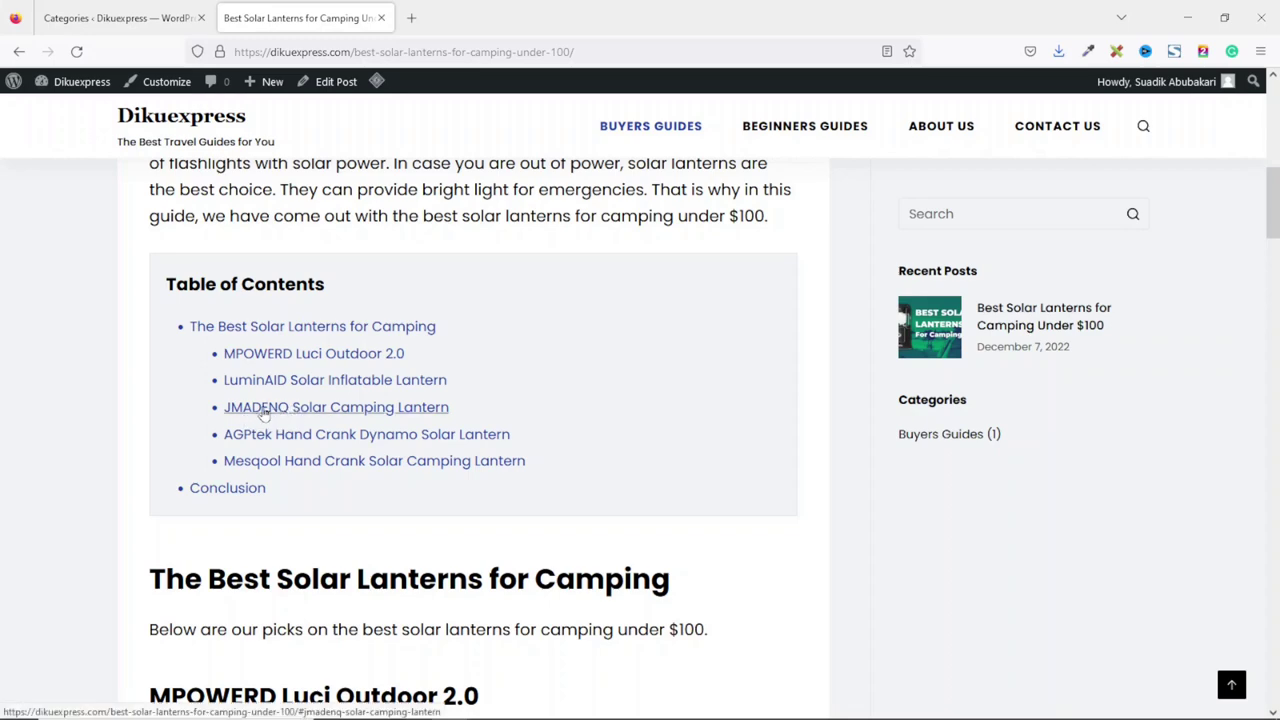
pyautogui.click(262, 410)
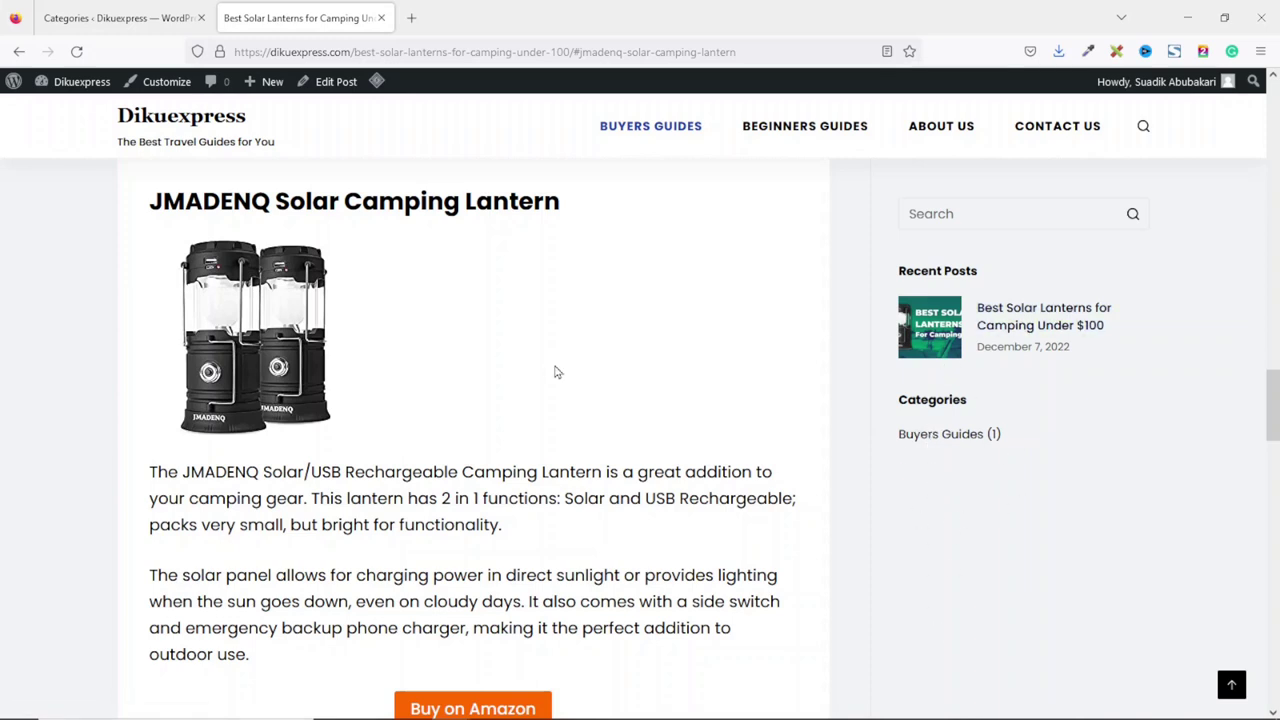
# Go to the Dikuexpress homepage and scroll to the lantern post under Latest Posts.
pyautogui.click(186, 122)
pyautogui.scroll(-2, 445, 335)
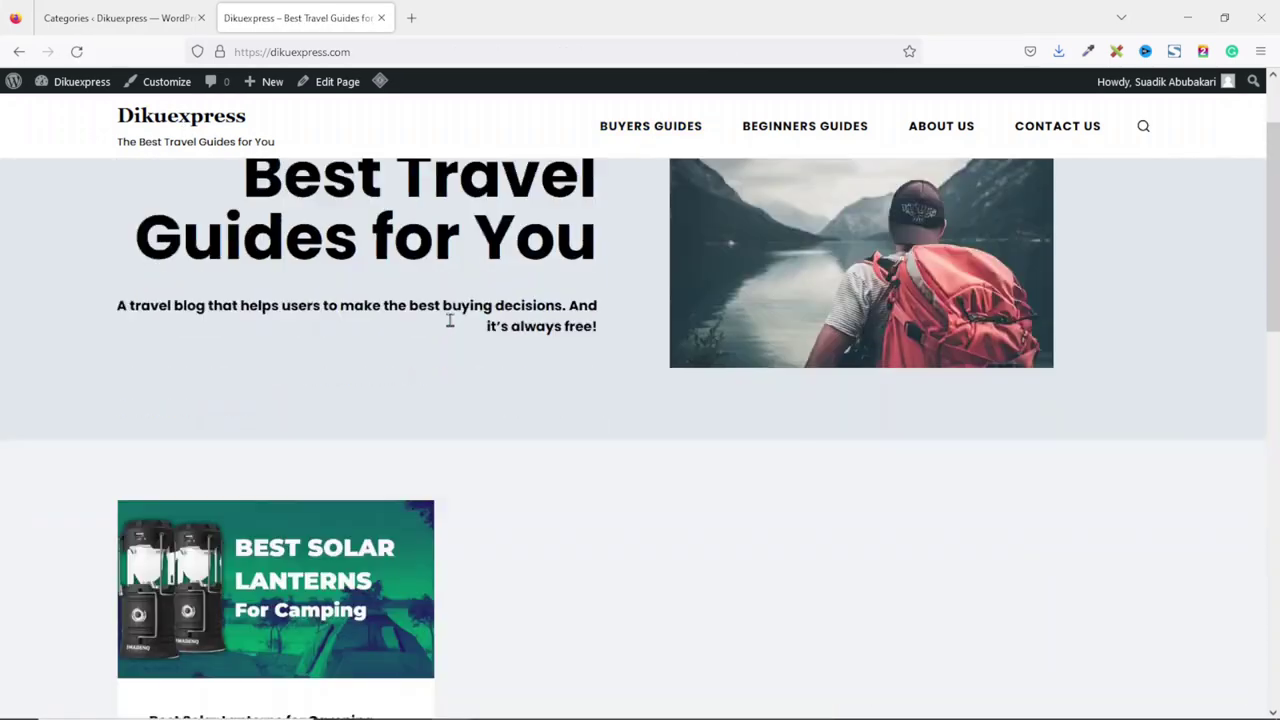
pyautogui.scroll(-3, 450, 320)
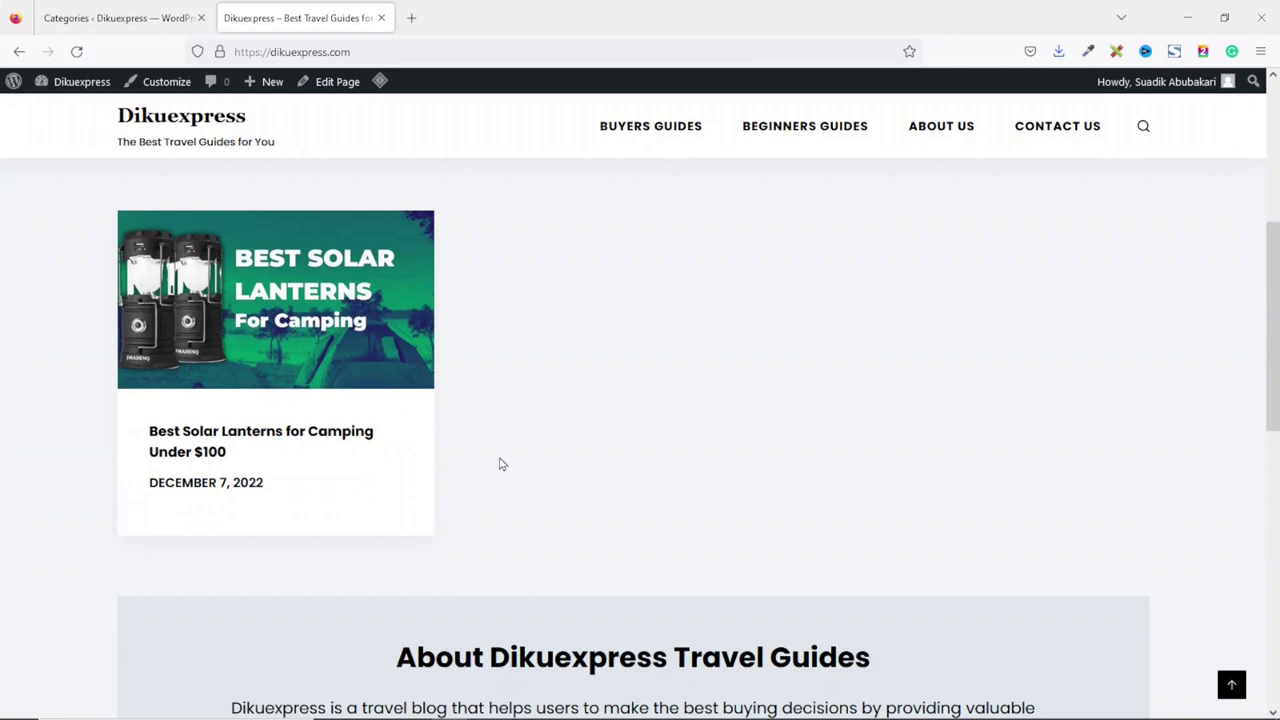
pyautogui.scroll(-6, 501, 464)
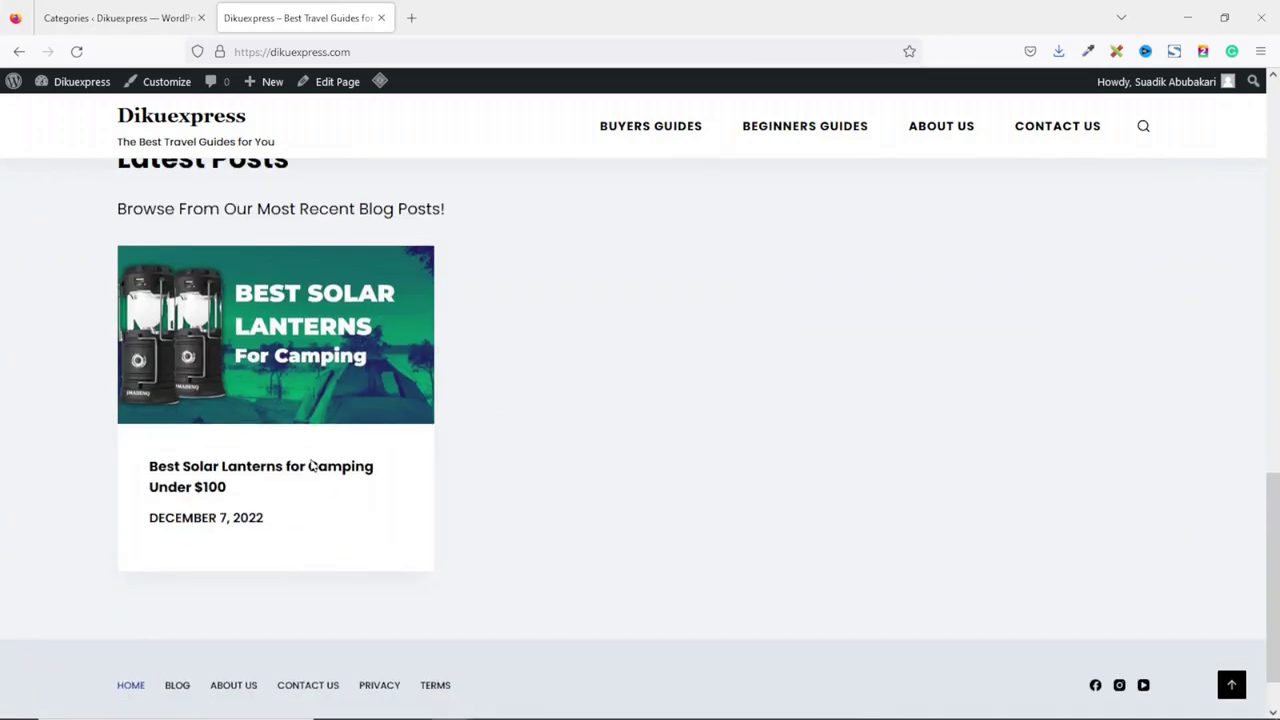
pyautogui.scroll(8, 450, 480)
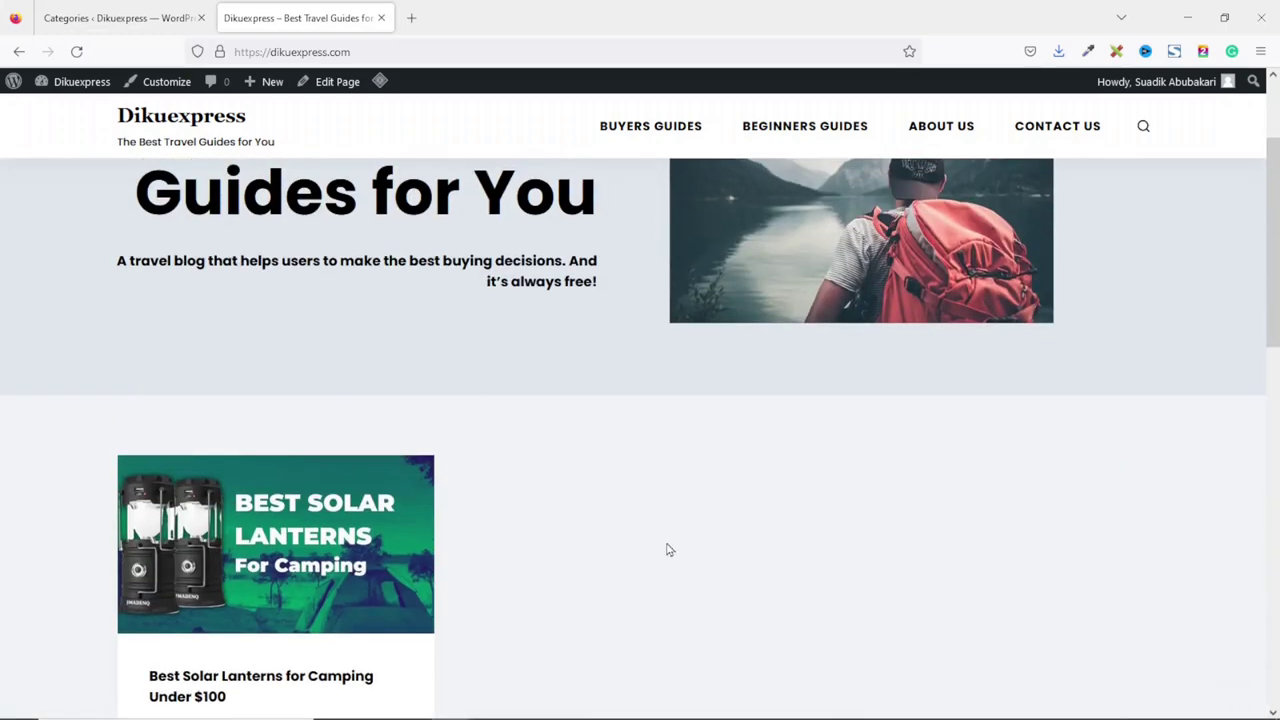
pyautogui.scroll(-3, 669, 549)
pyautogui.scroll(-4, 731, 476)
pyautogui.scroll(3, 594, 451)
pyautogui.scroll(-6, 557, 503)
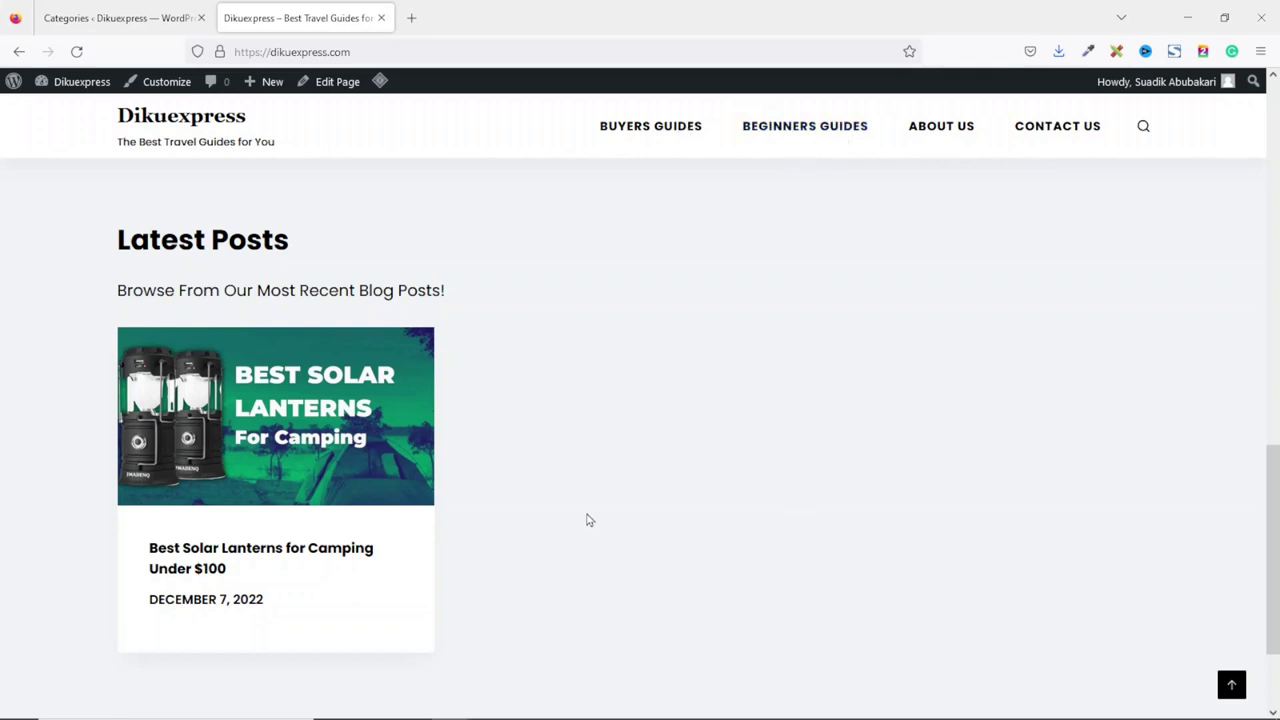
pyautogui.moveTo(266, 88)
# Back in the admin, start a new blank post from Posts > Add New.
pyautogui.click(97, 14)
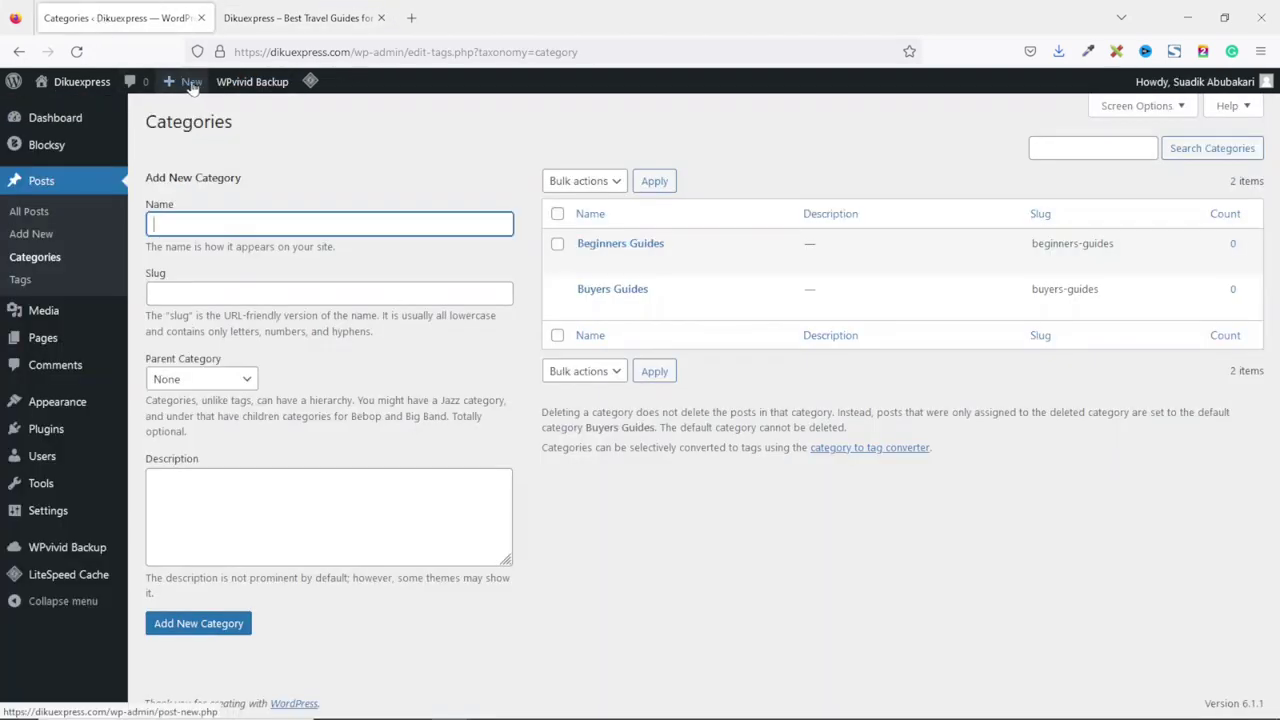
pyautogui.moveTo(192, 86)
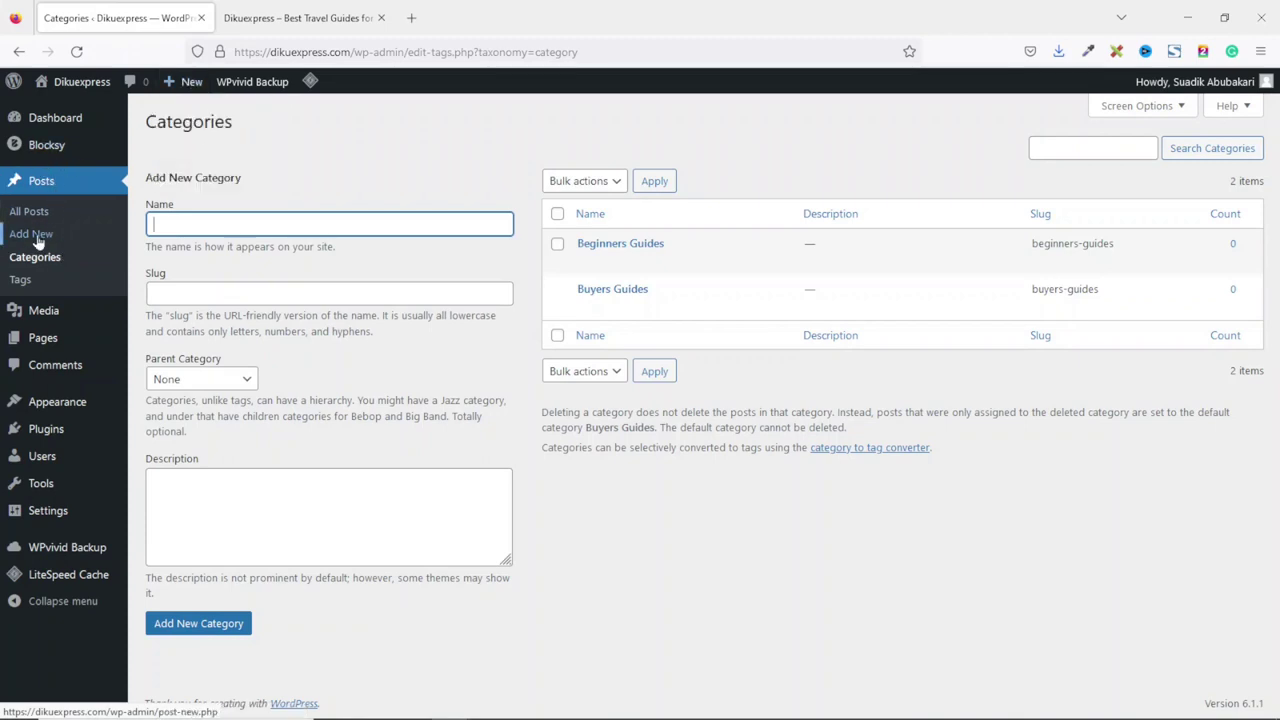
pyautogui.click(343, 316)
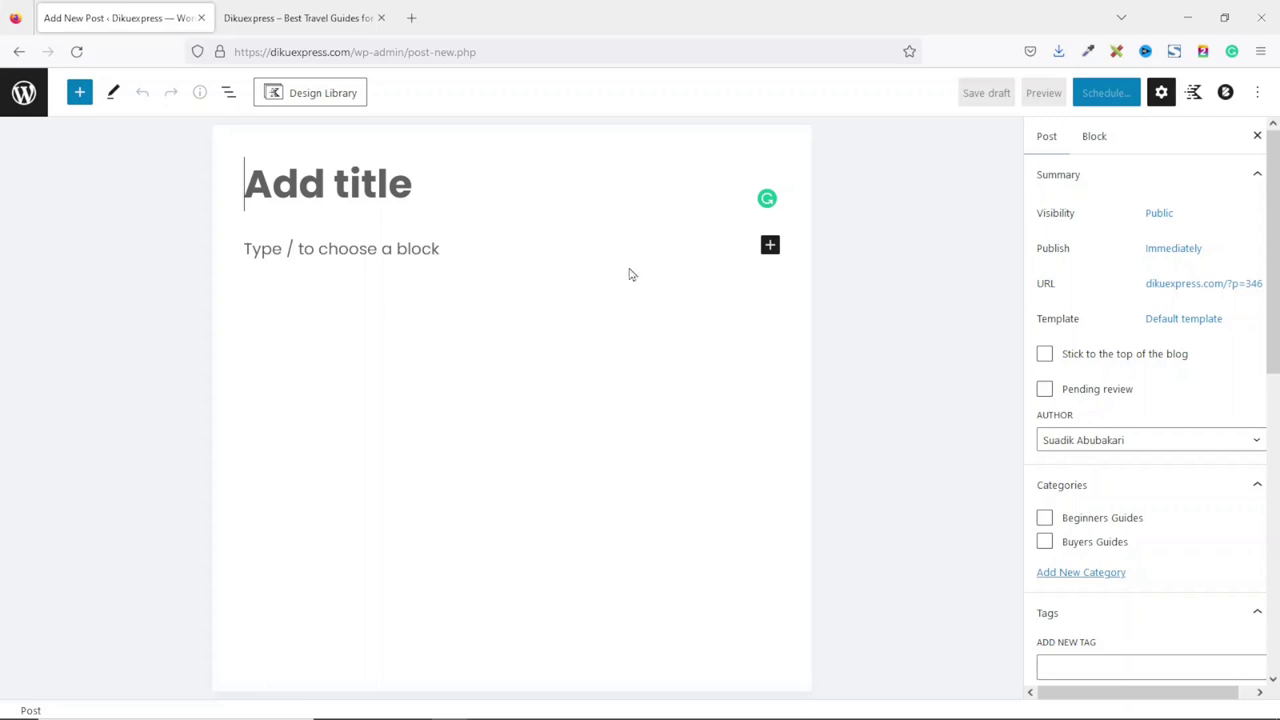
# Turn off fullscreen mode in the editor options so the admin menu shows.
pyautogui.click(1257, 93)
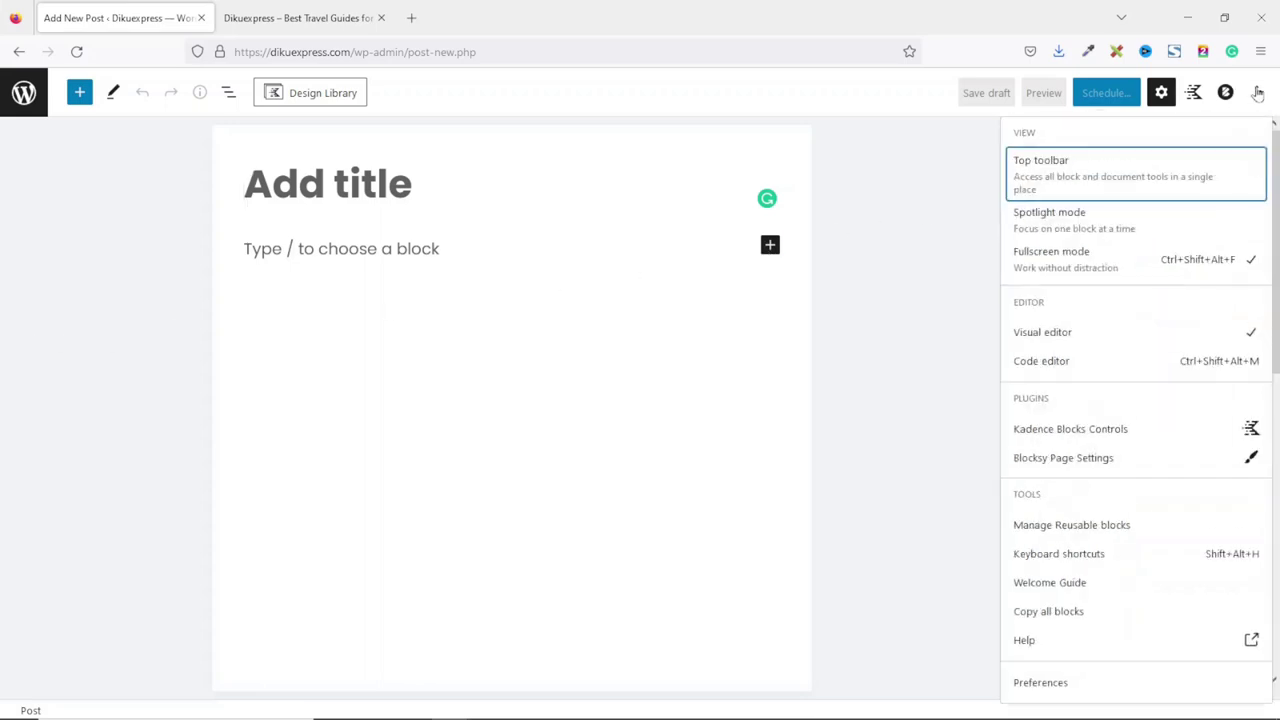
pyautogui.click(1062, 263)
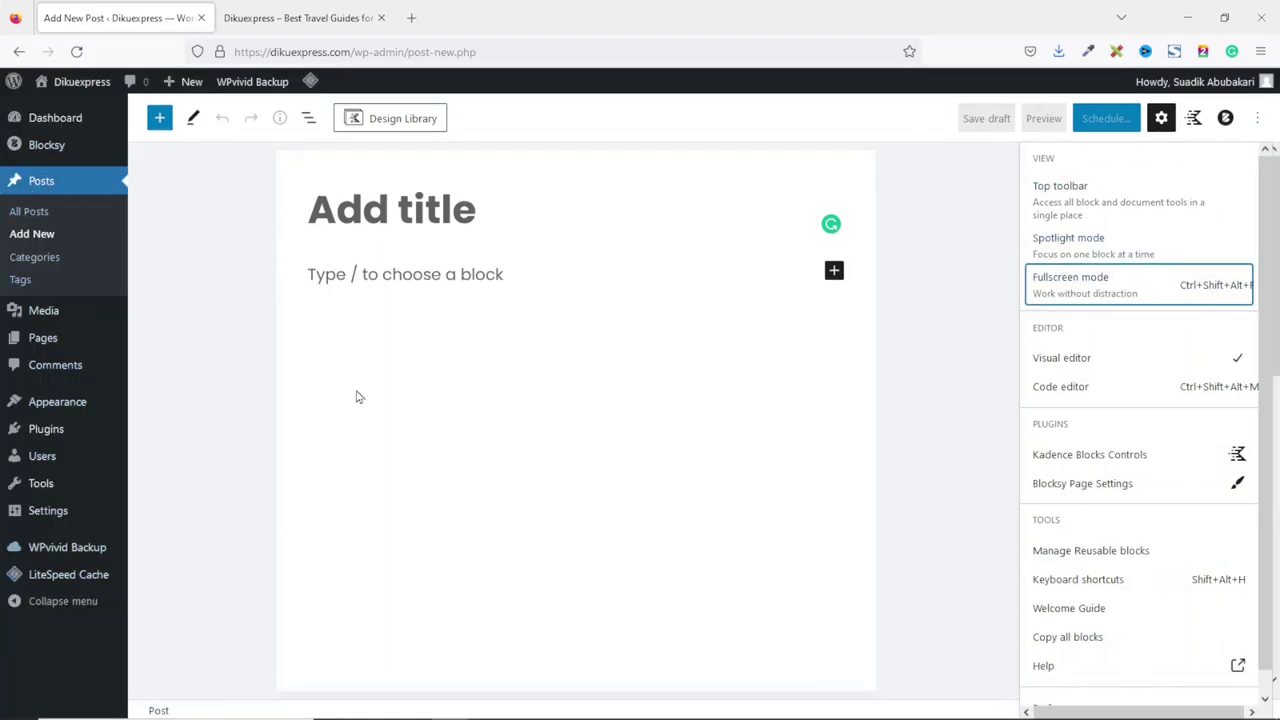
pyautogui.click(400, 203)
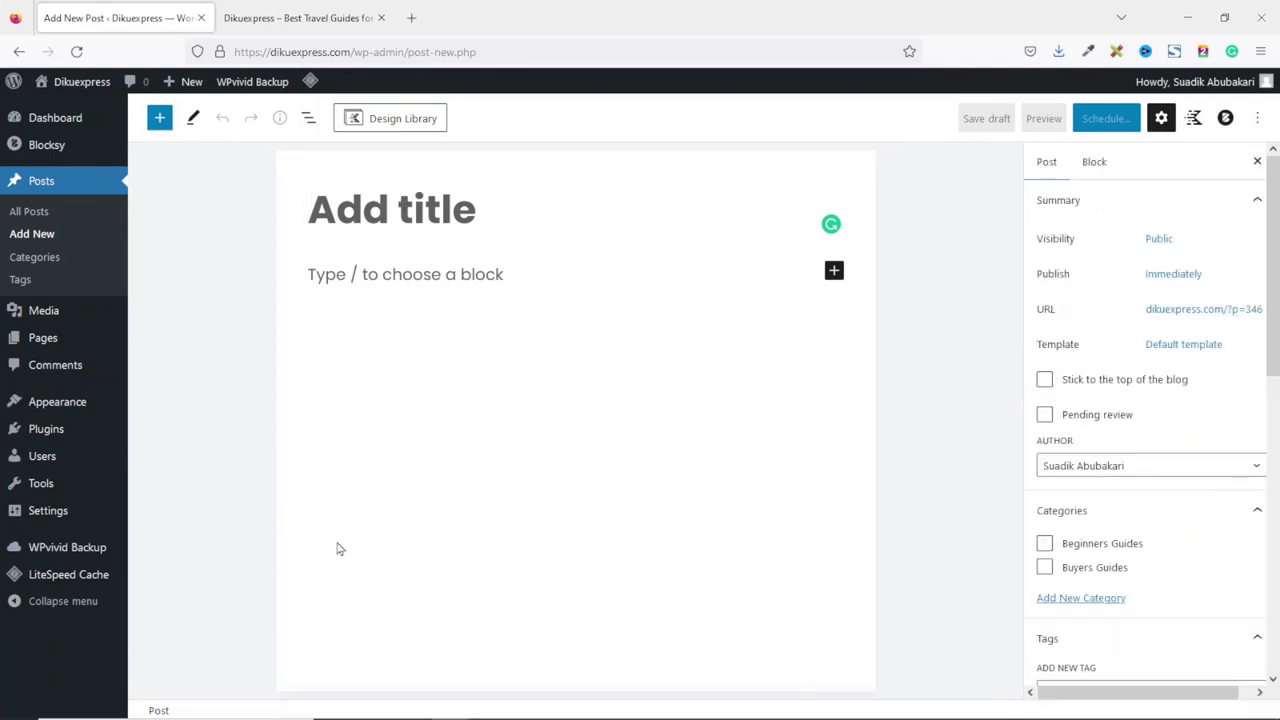
# Paste '9 Must-Have Travel Accessories for Beginners' as the new post's title.
pyautogui.write('9 Must-Have Travel Accessories for Beginners')
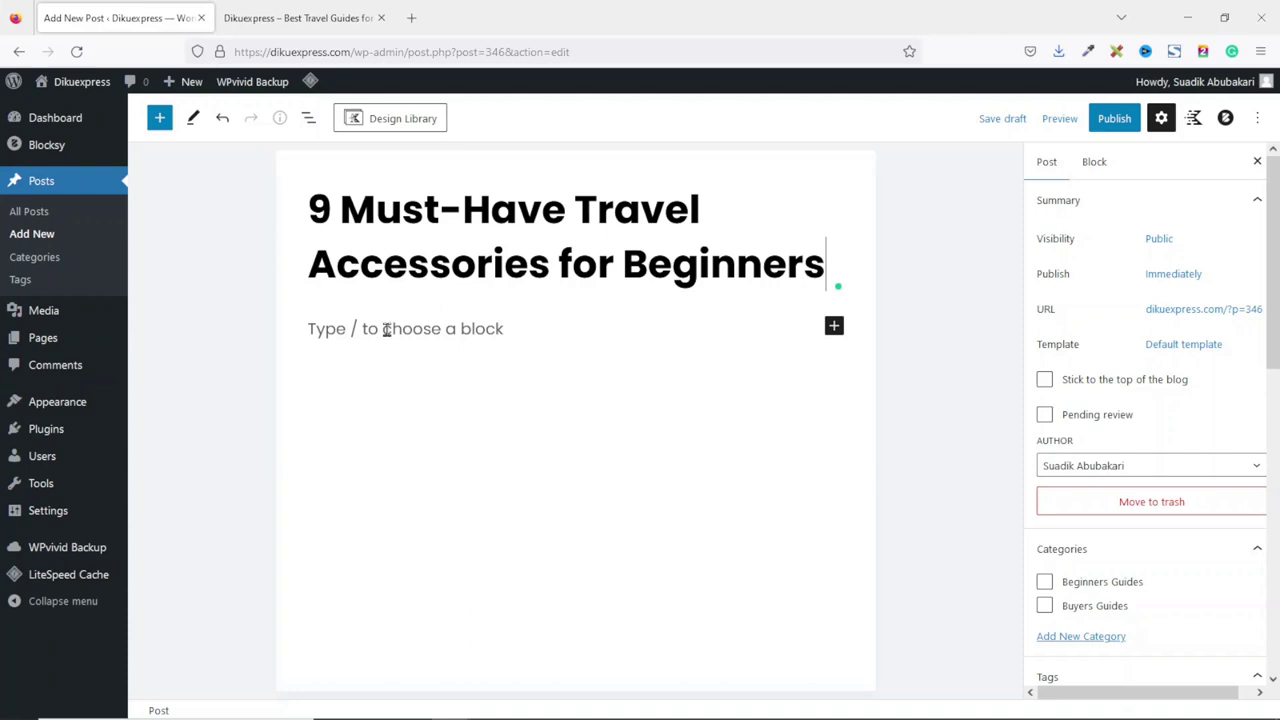
pyautogui.hotkey('alt', 'Tab')
# Select the entire 1383-word article in Word, then return to the WordPress editor.
pyautogui.scroll(-15, 617, 310)
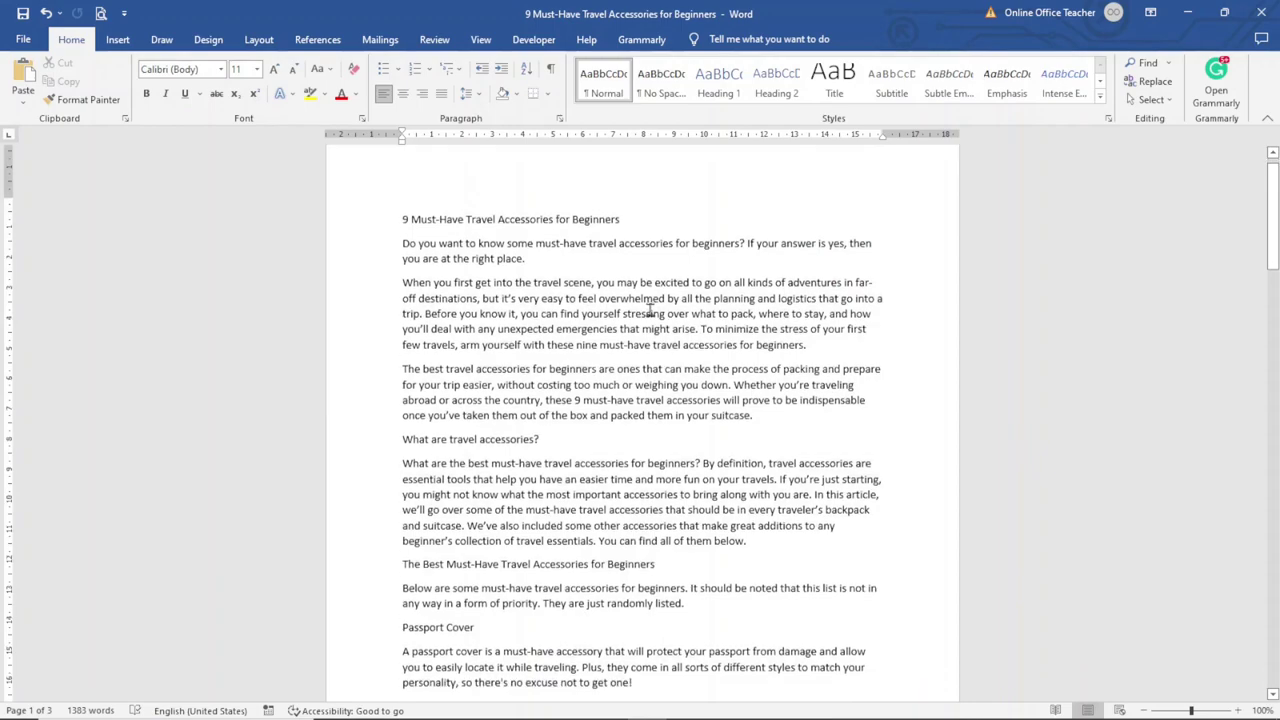
pyautogui.scroll(-20, 648, 314)
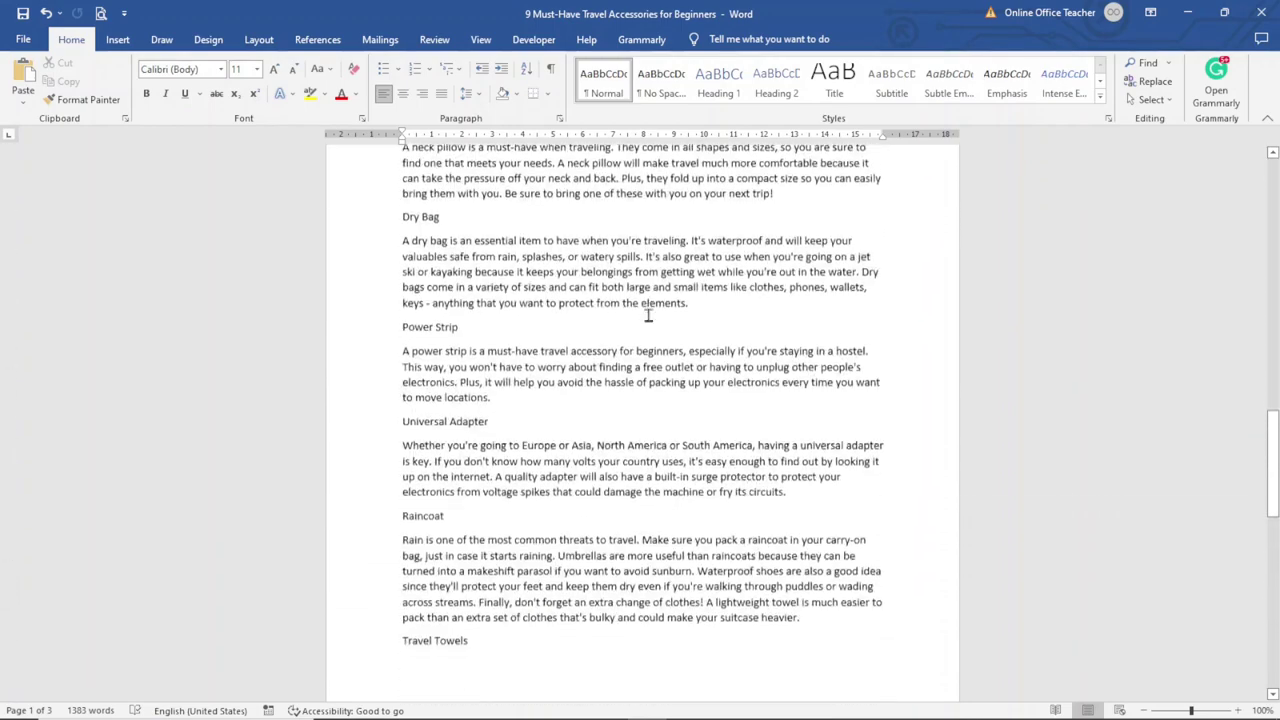
pyautogui.scroll(20, 650, 321)
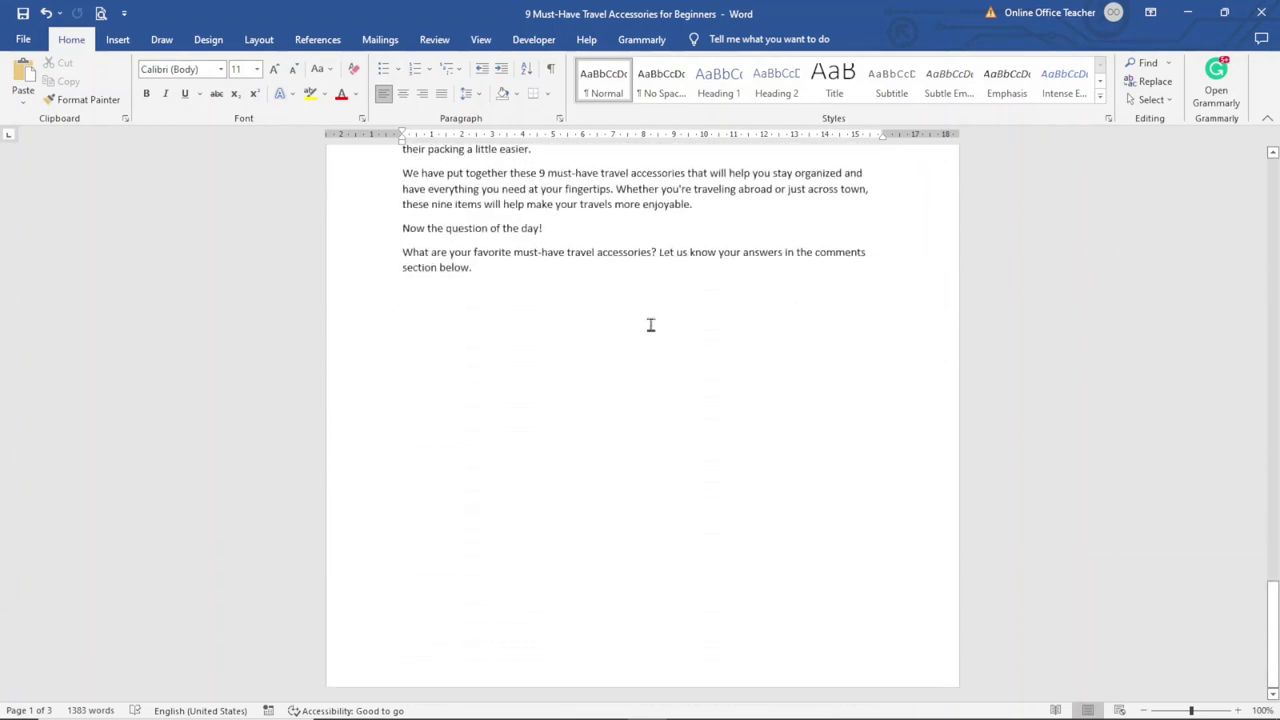
pyautogui.scroll(10, 653, 318)
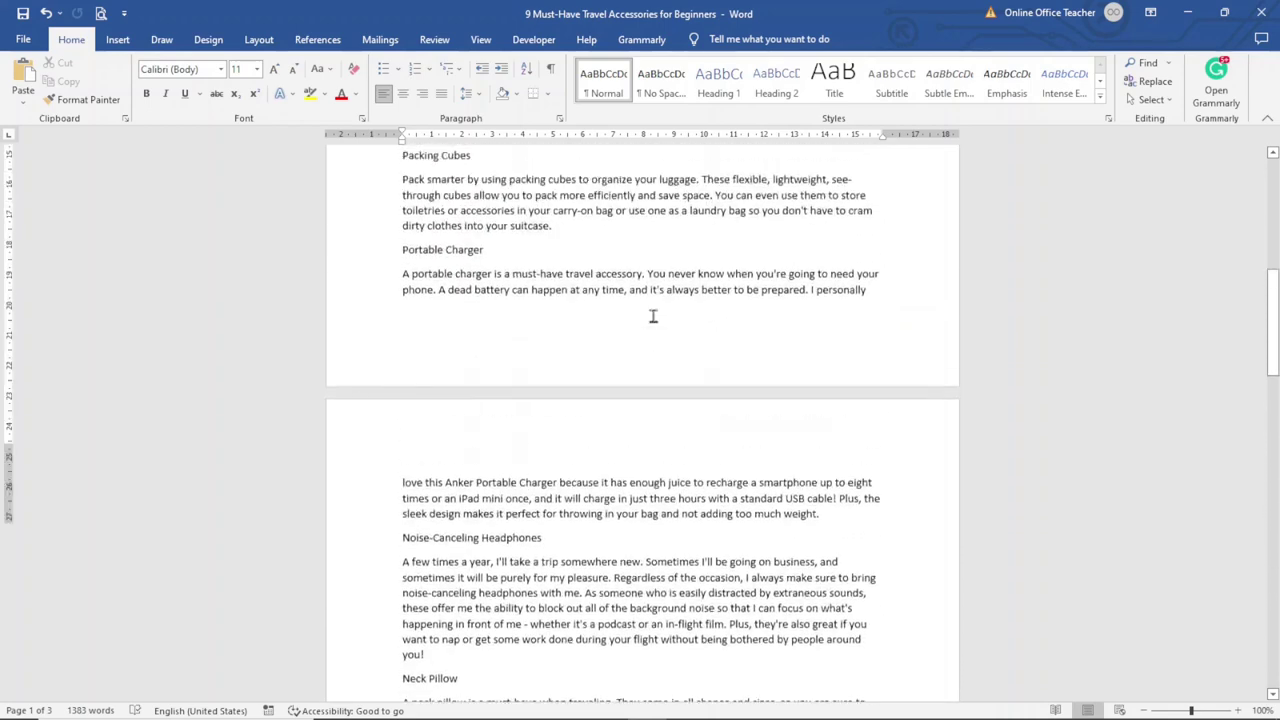
pyautogui.hotkey('ctrl', 'a')
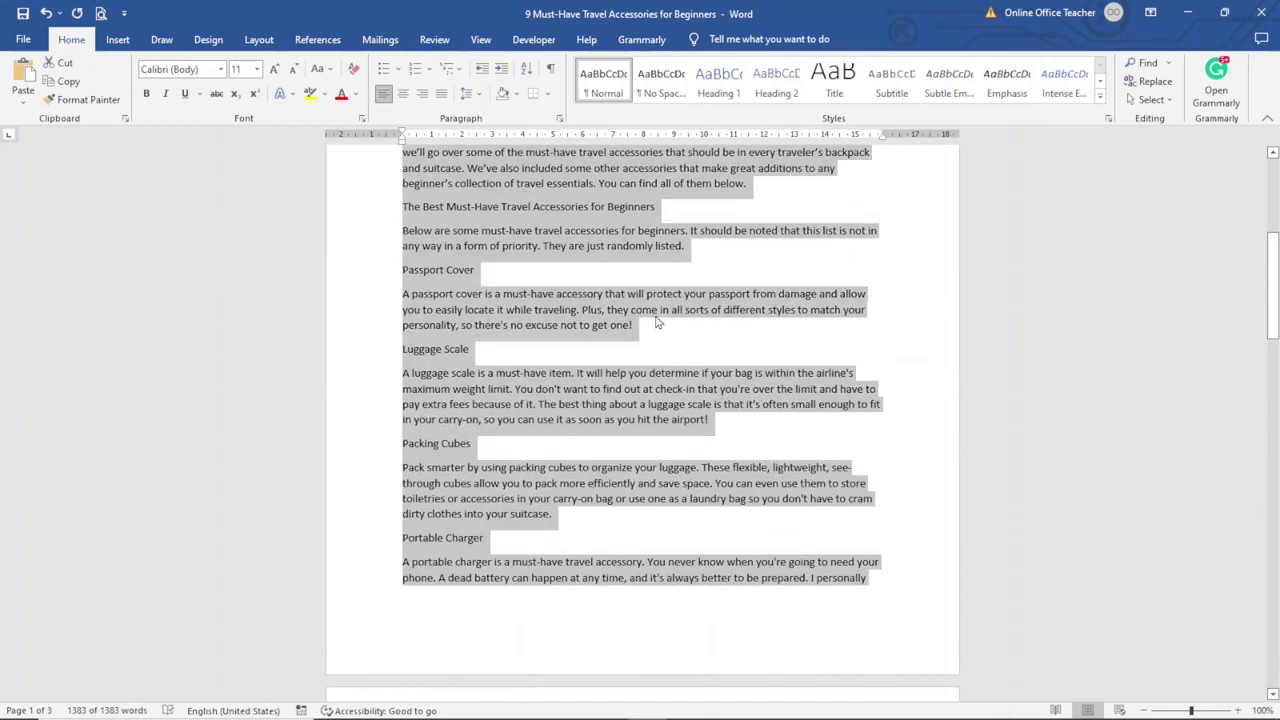
pyautogui.click(1187, 12)
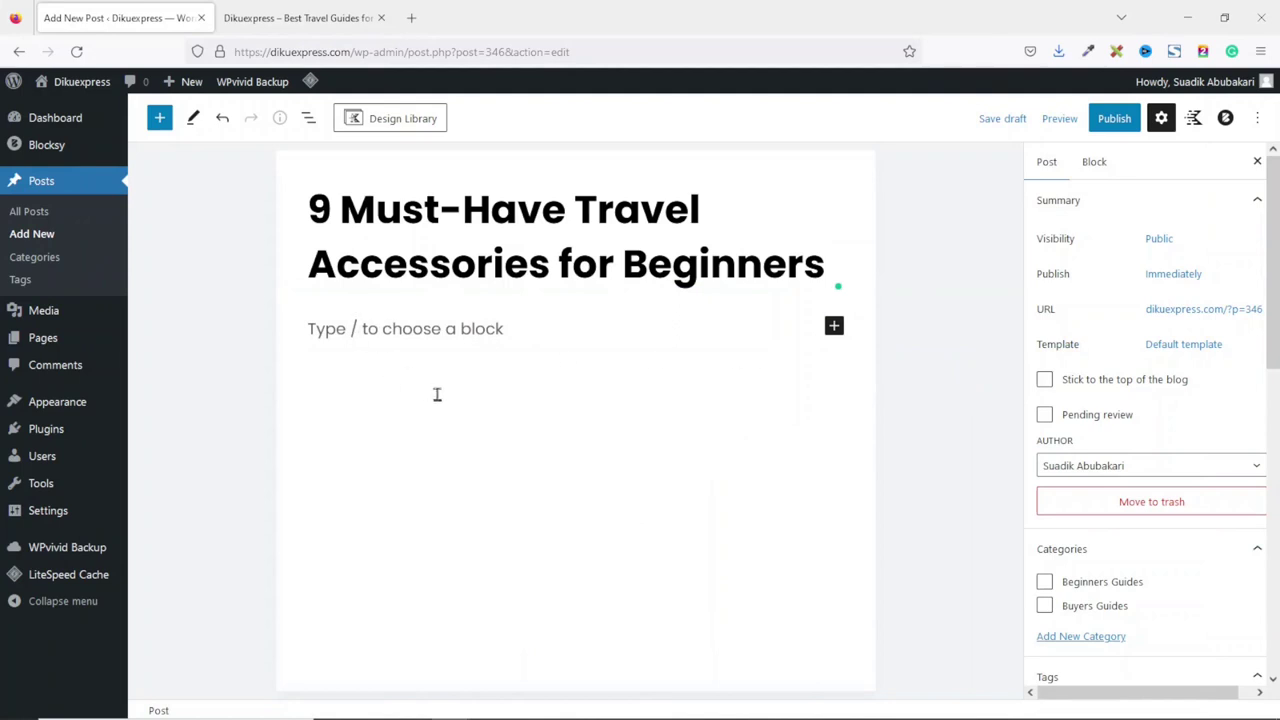
# Paste the full travel accessories article into the post body and select the 'What are travel accessories?' line.
pyautogui.click(437, 394)
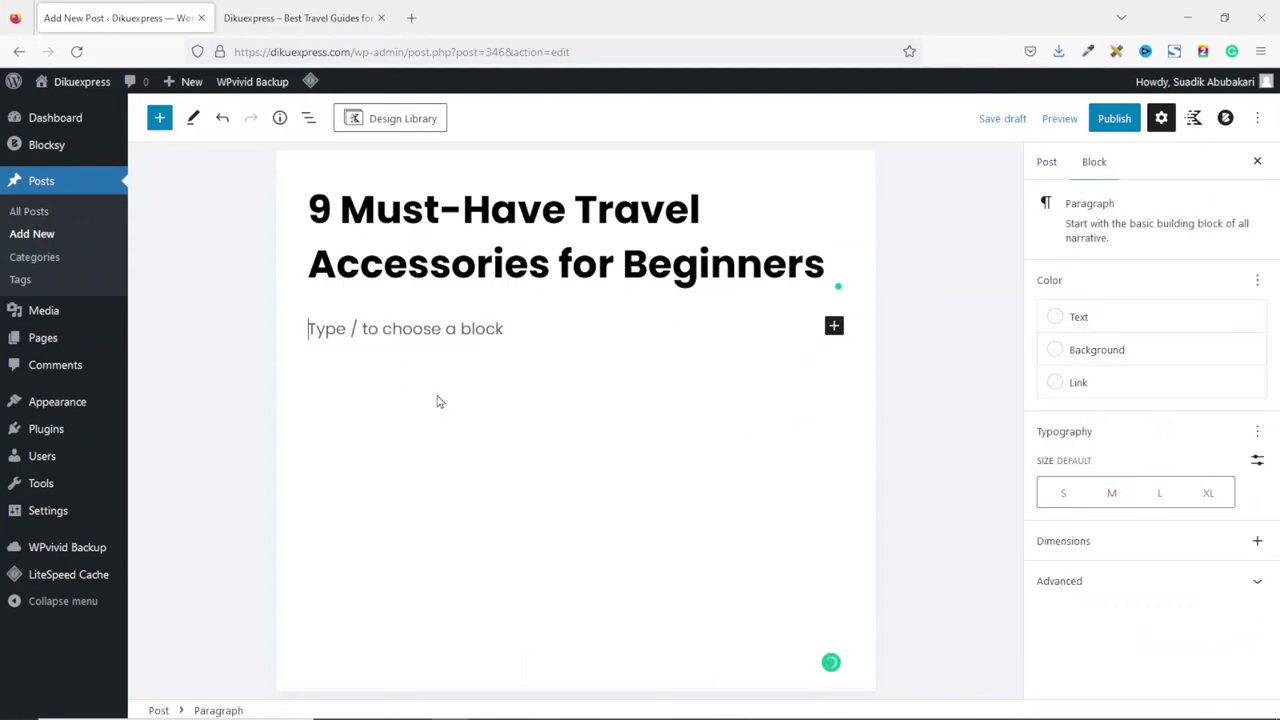
pyautogui.hotkey('ctrl', 'v')
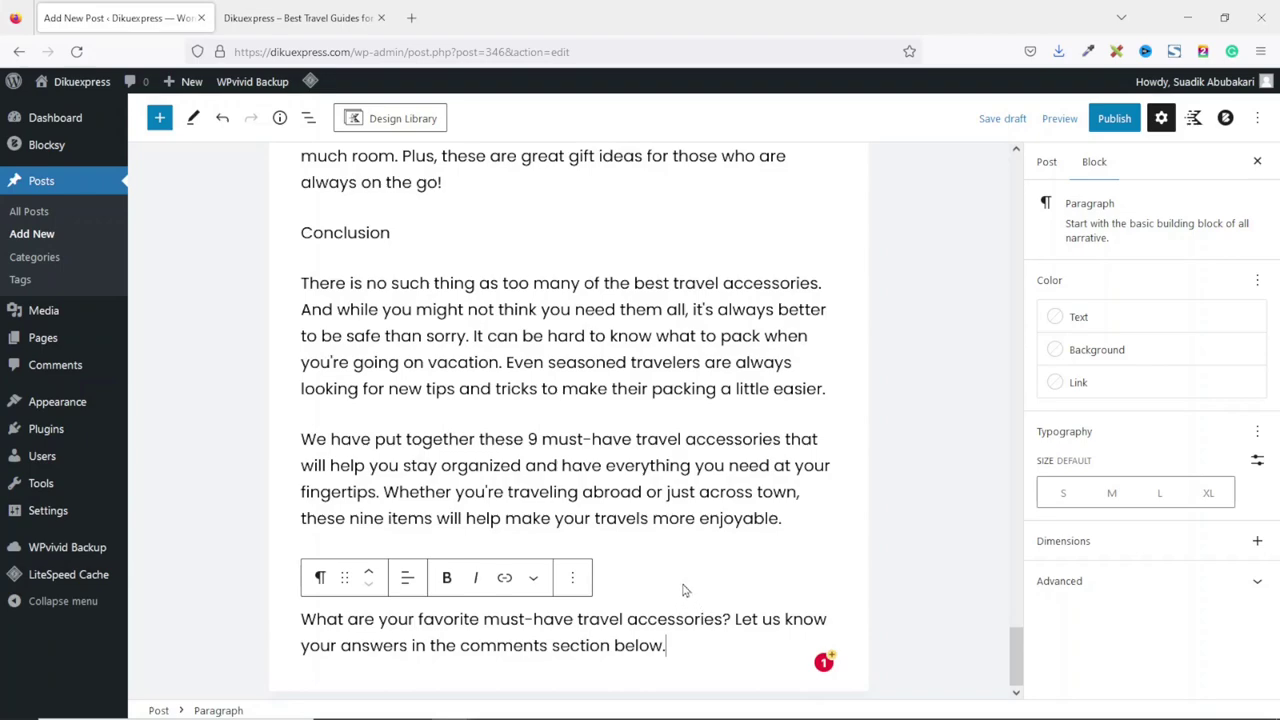
pyautogui.scroll(20, 646, 575)
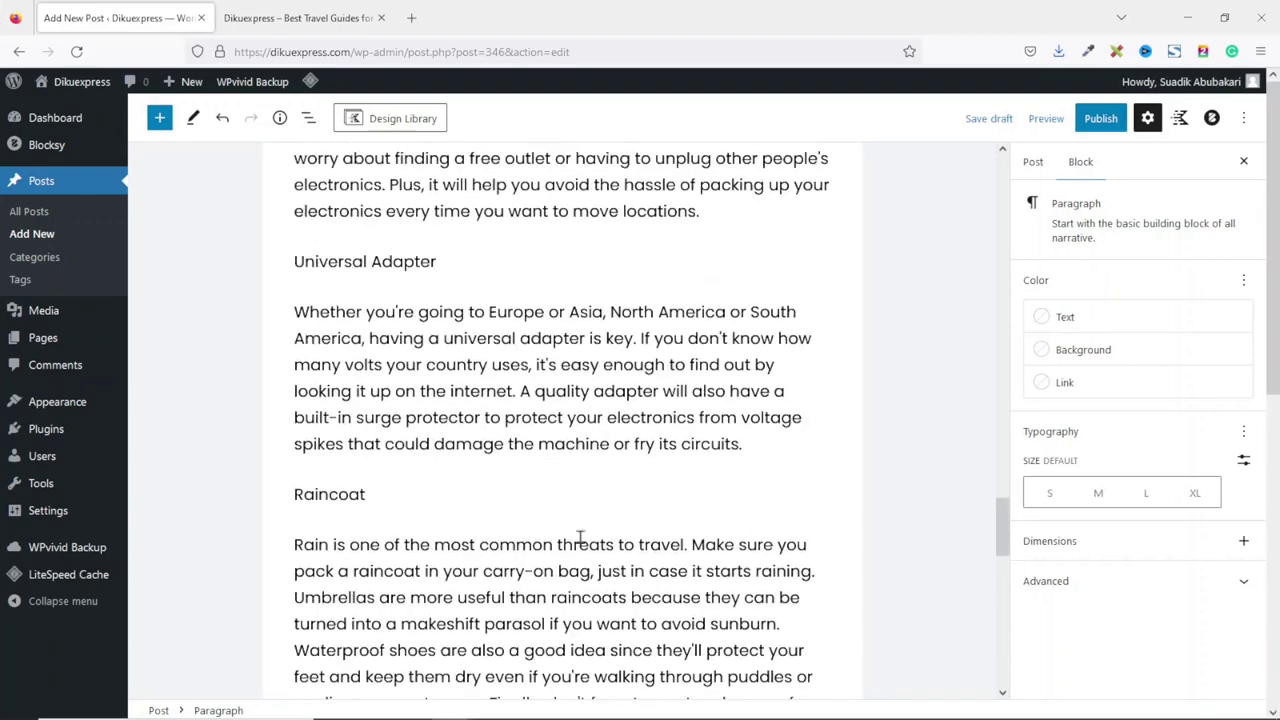
pyautogui.scroll(8, 571, 533)
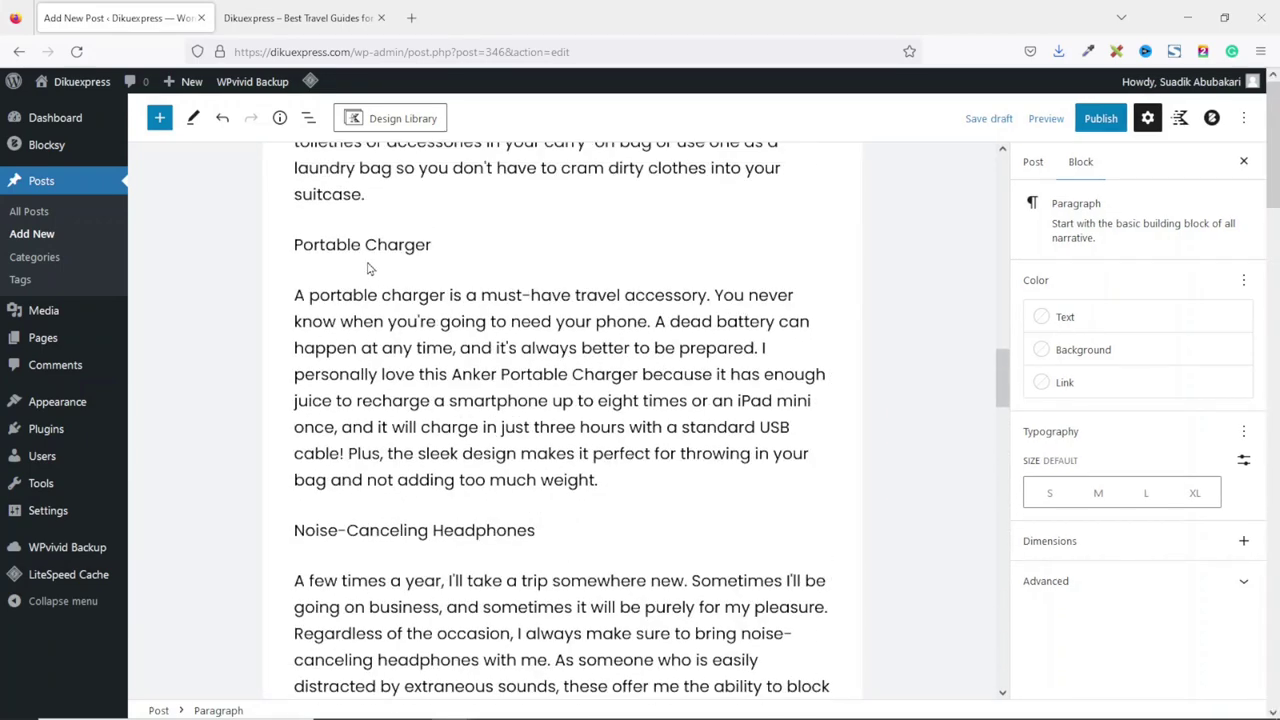
pyautogui.click(335, 240)
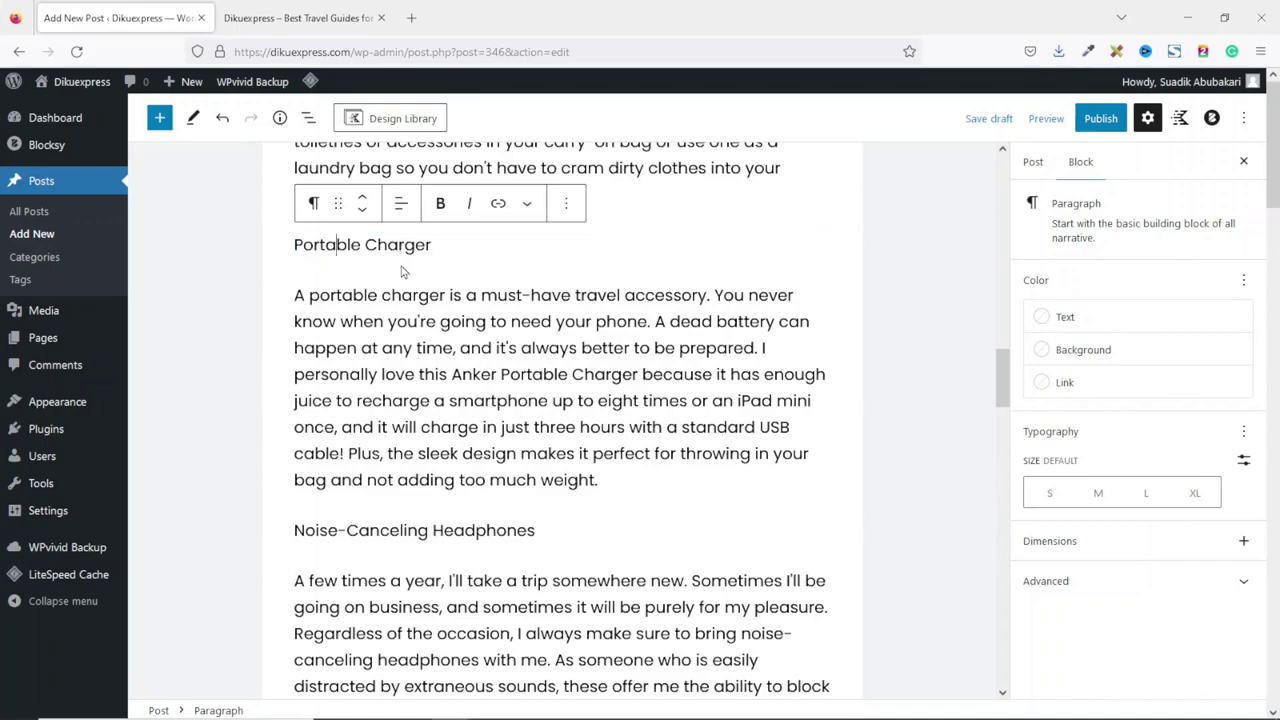
pyautogui.scroll(15, 460, 388)
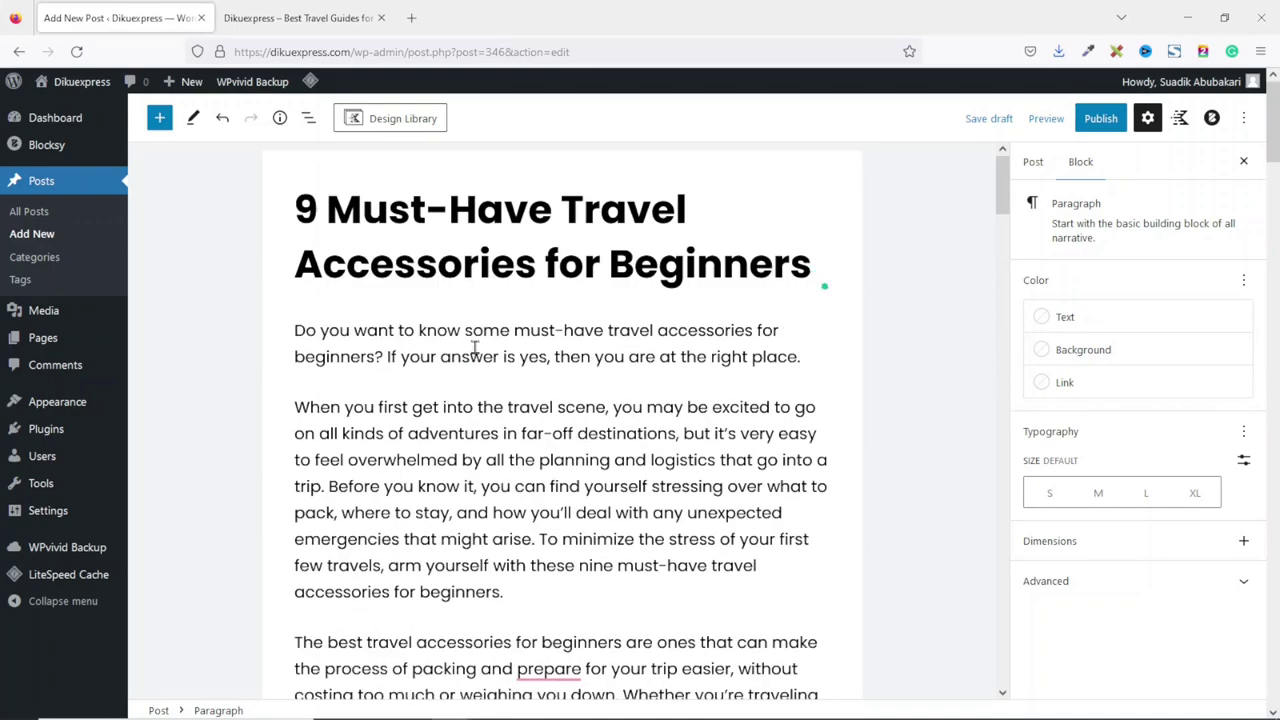
pyautogui.scroll(-1, 450, 355)
pyautogui.scroll(-5, 449, 357)
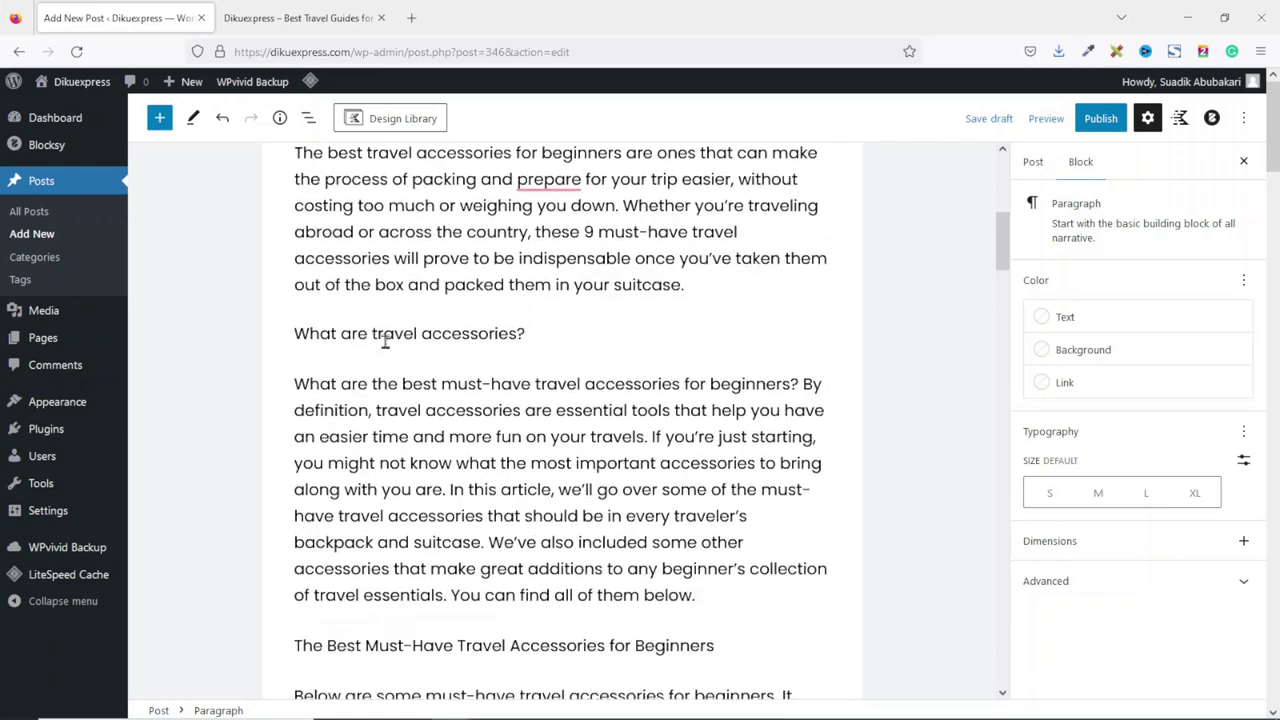
pyautogui.click(391, 333)
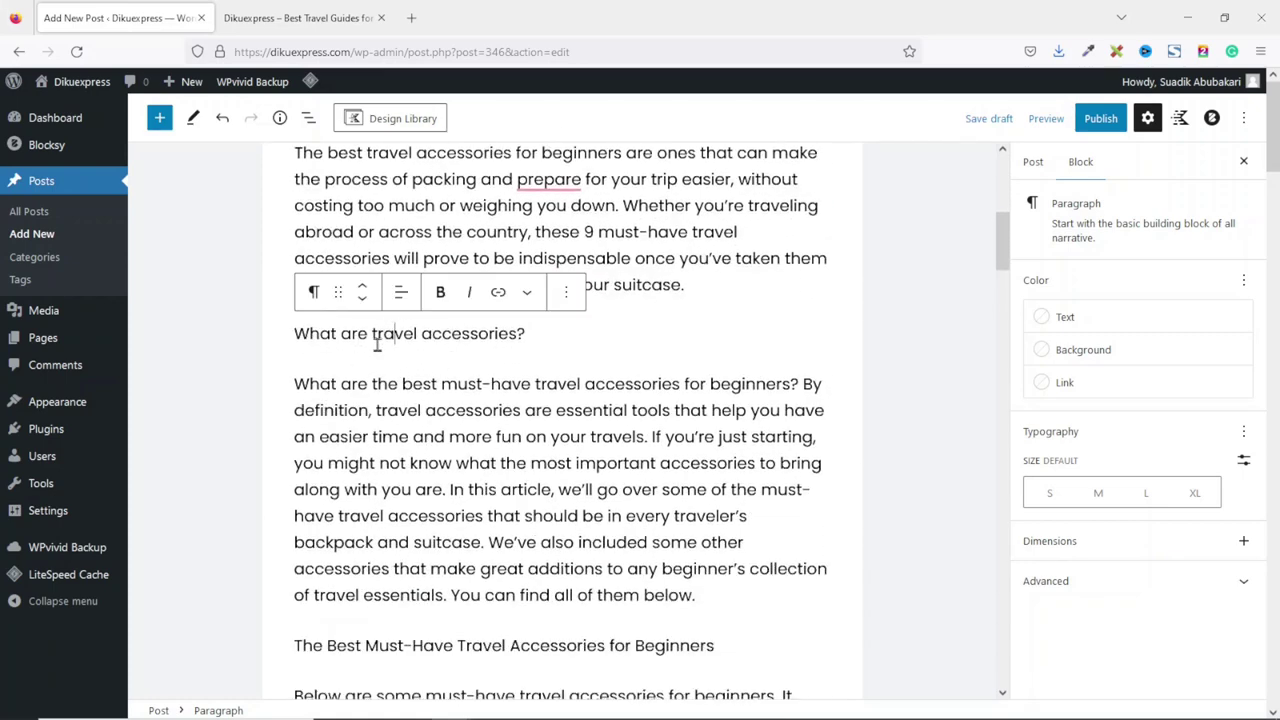
# Turn 'What are travel accessories?' and 'The Best Must-Have Travel Accessories for Beginners' into H2 headings.
pyautogui.click(314, 292)
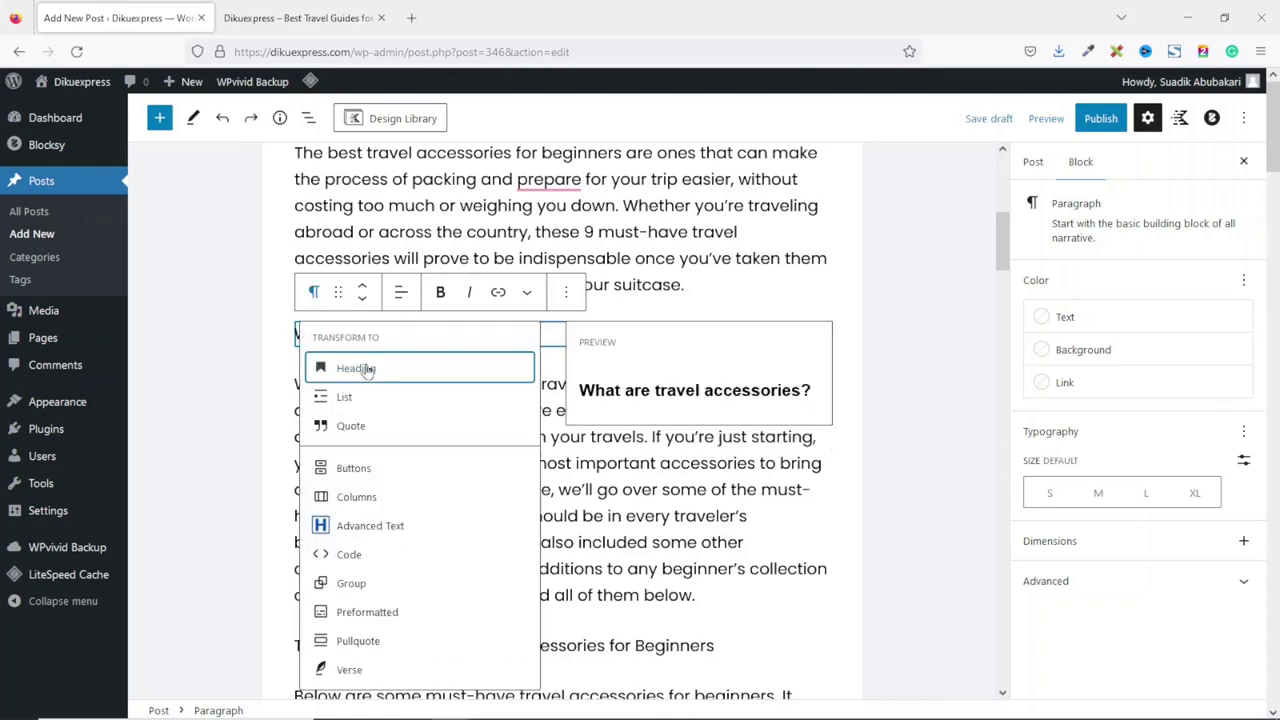
pyautogui.click(362, 367)
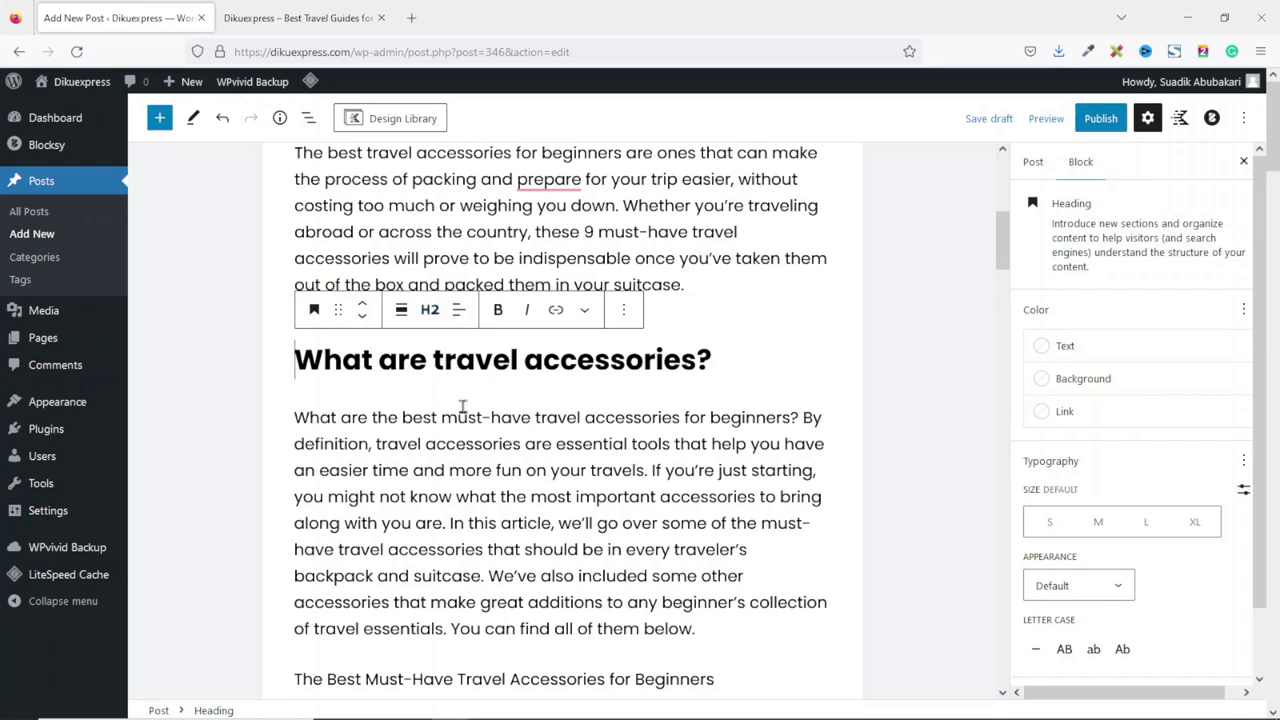
pyautogui.scroll(-4, 455, 400)
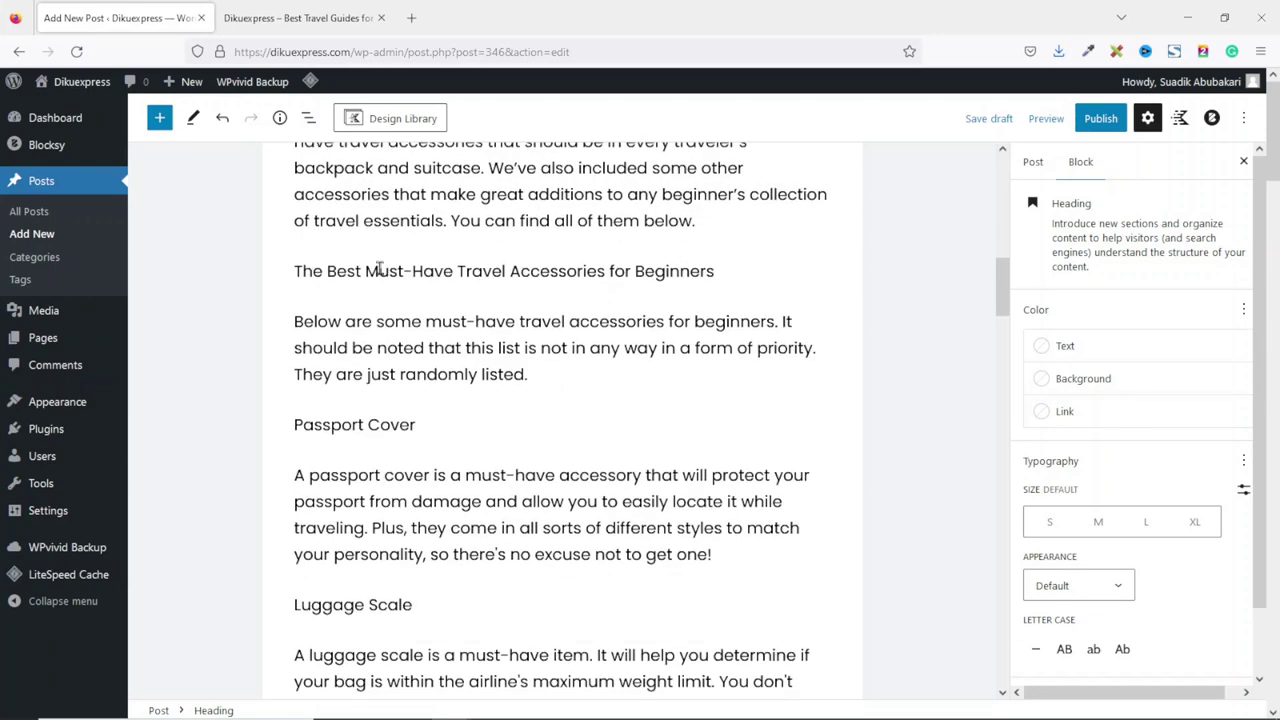
pyautogui.click(379, 270)
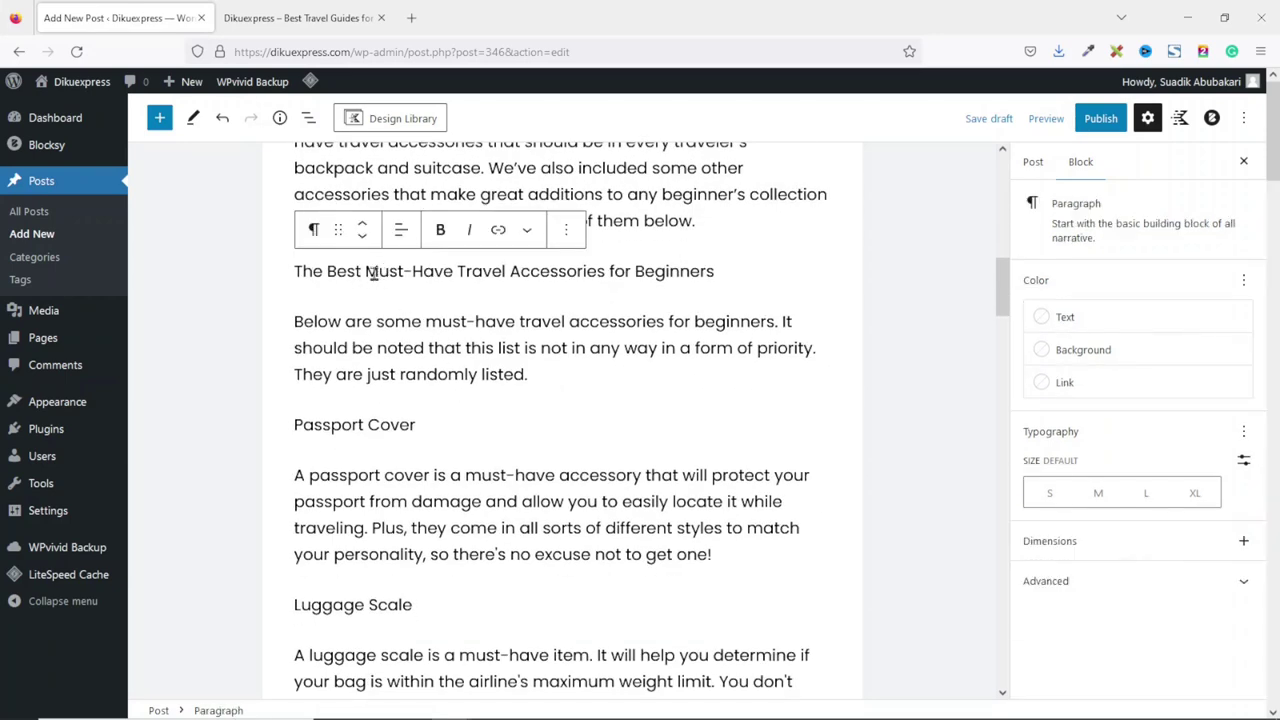
pyautogui.click(313, 230)
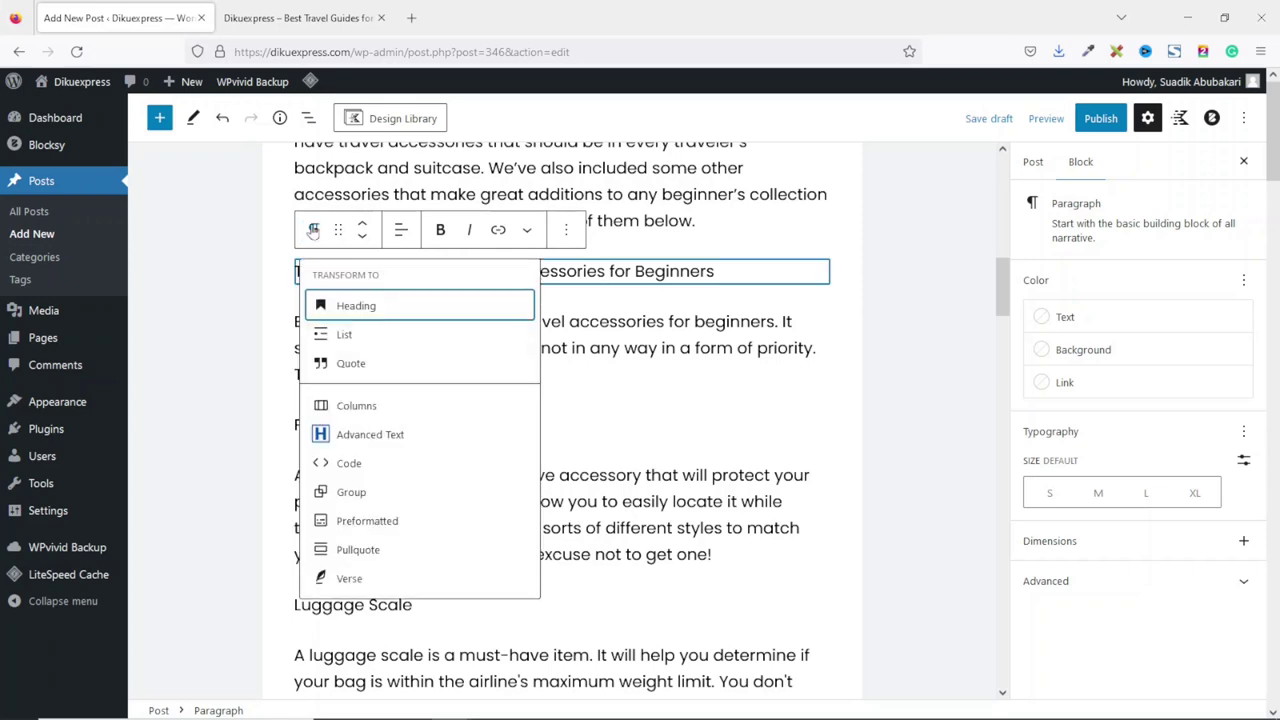
pyautogui.click(355, 306)
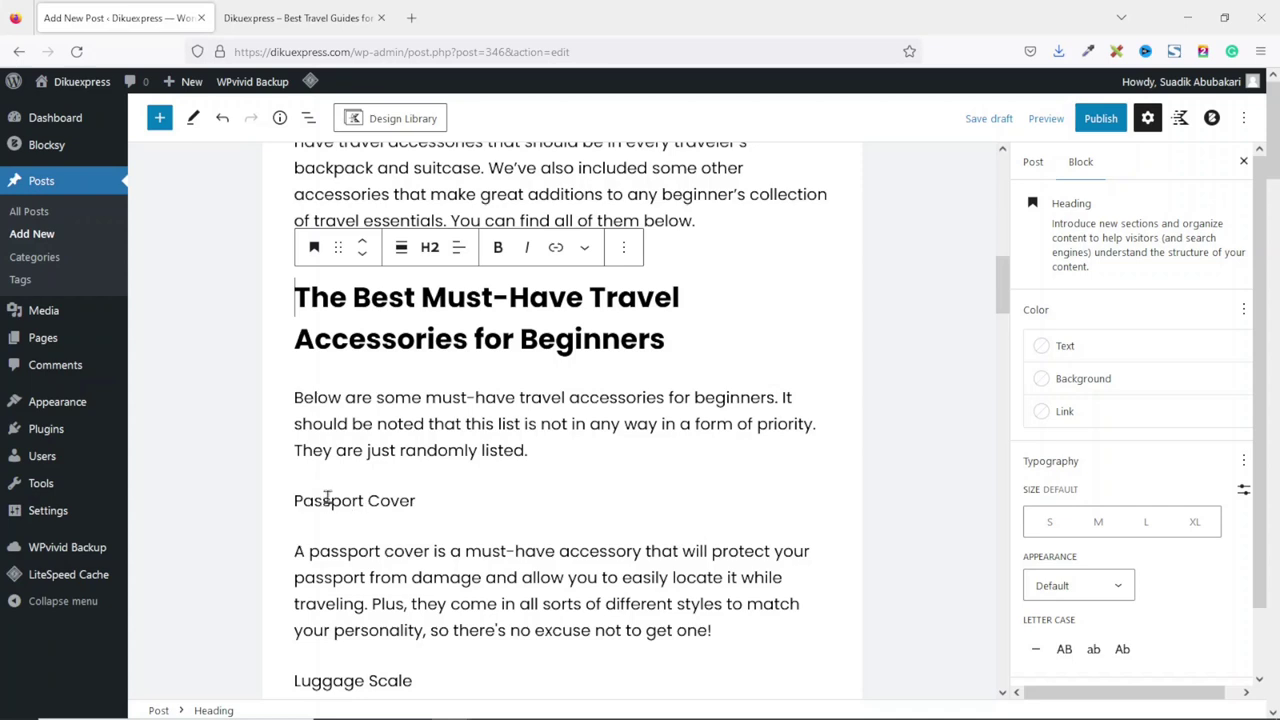
# Make Passport Cover and Luggage Scale level-3 (H3) headings.
pyautogui.click(336, 502)
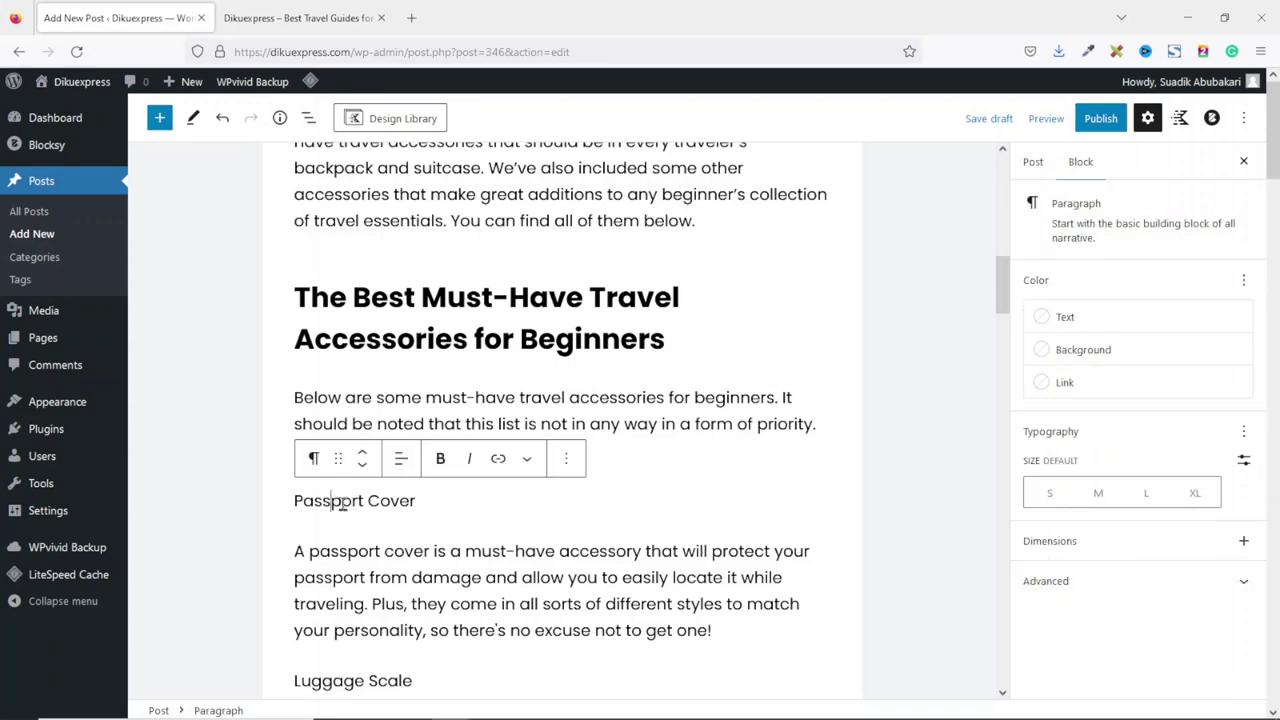
pyautogui.click(314, 457)
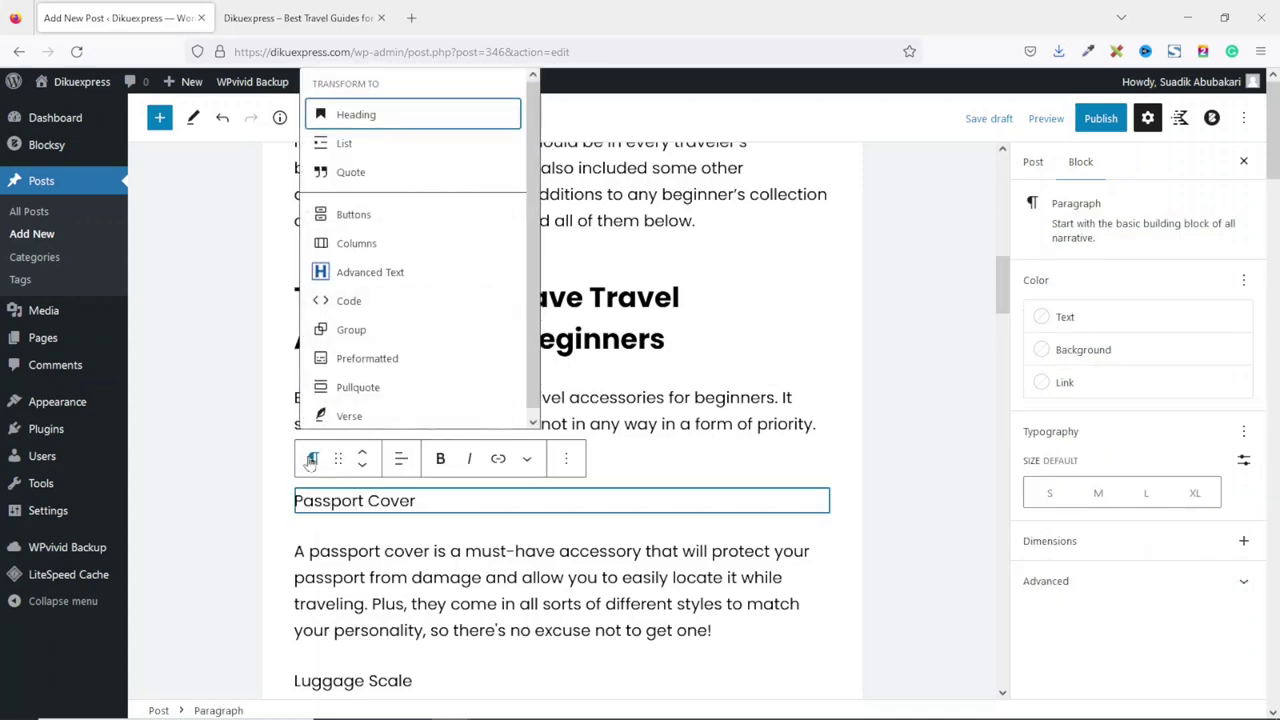
pyautogui.click(378, 122)
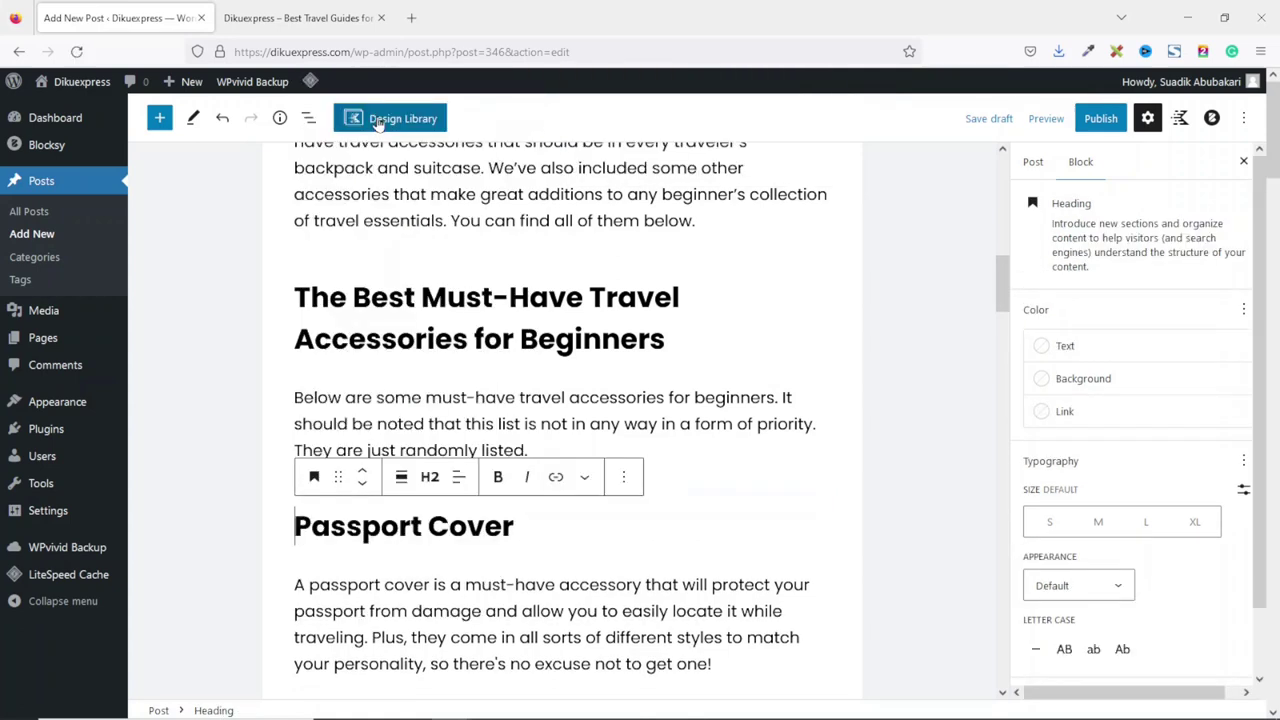
pyautogui.click(430, 480)
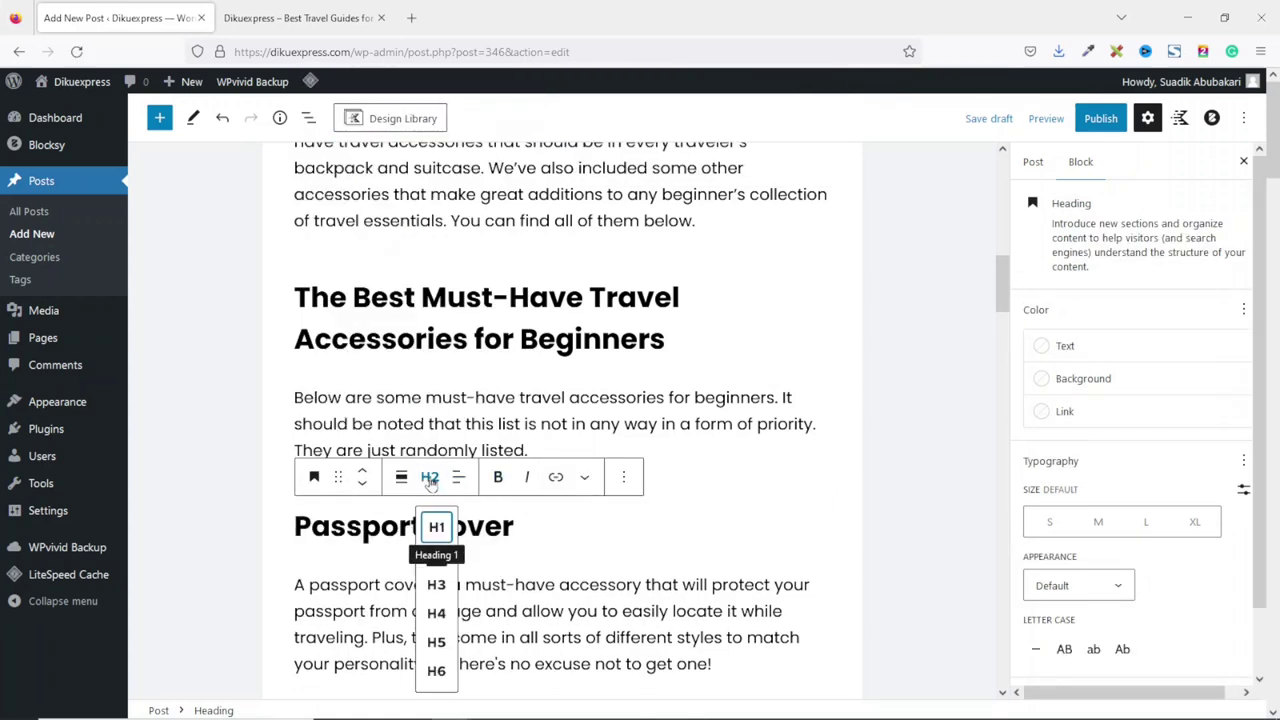
pyautogui.click(437, 586)
pyautogui.scroll(-3, 447, 586)
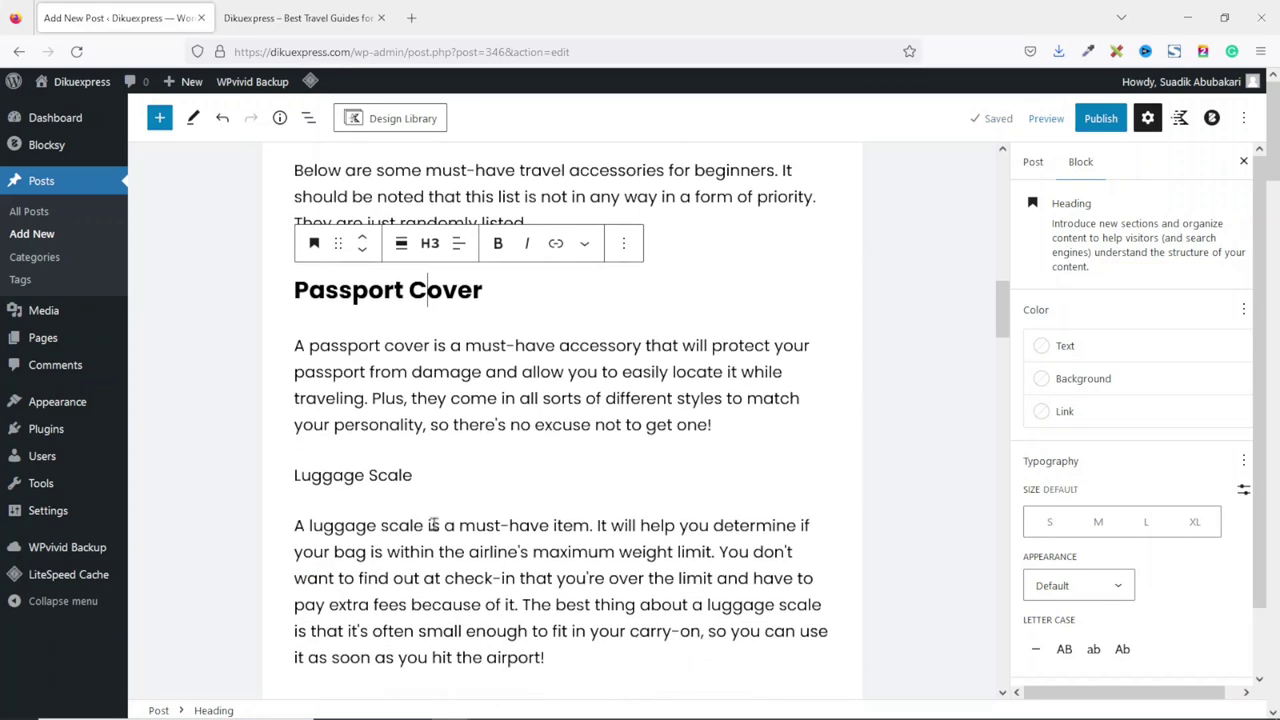
pyautogui.click(357, 457)
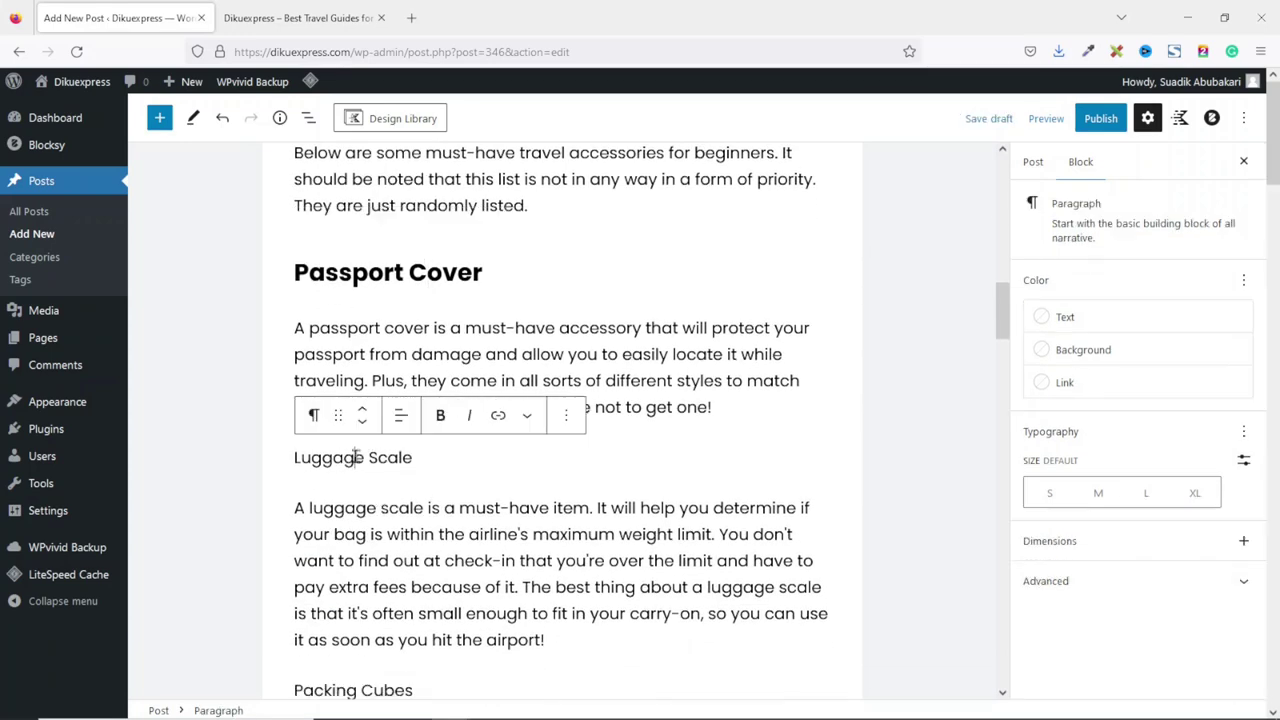
pyautogui.click(313, 416)
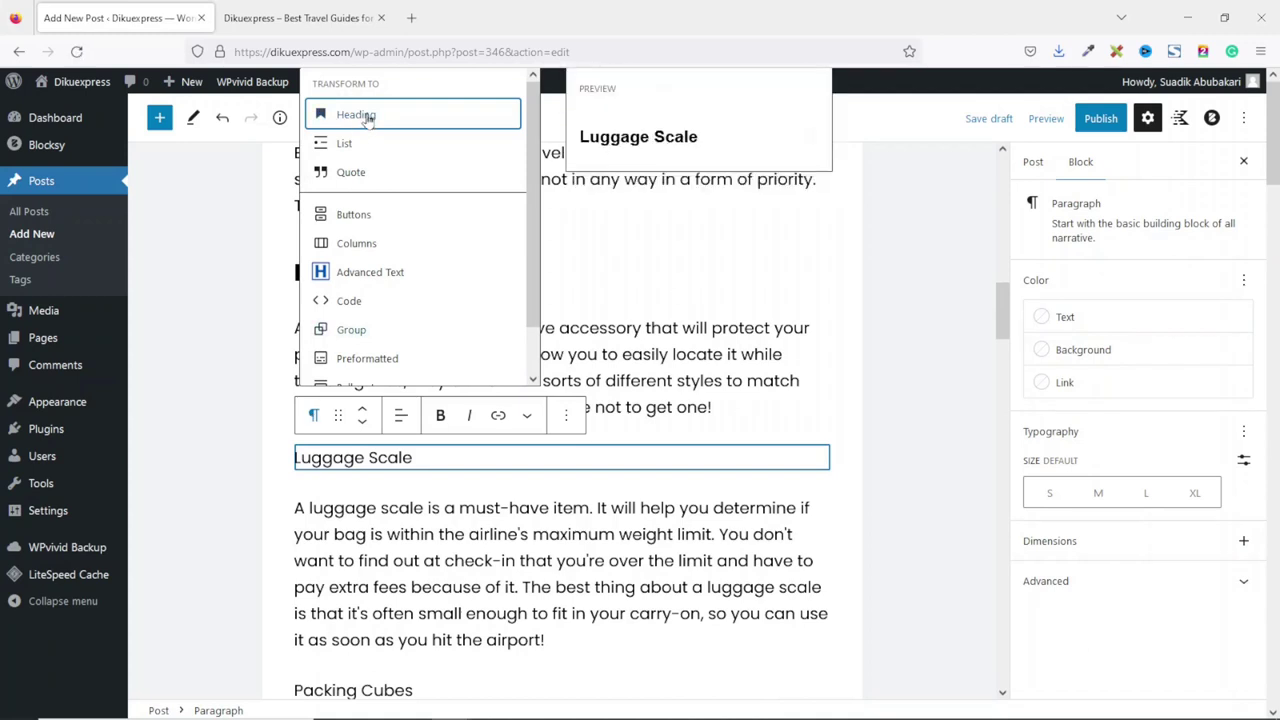
pyautogui.click(368, 117)
pyautogui.click(430, 436)
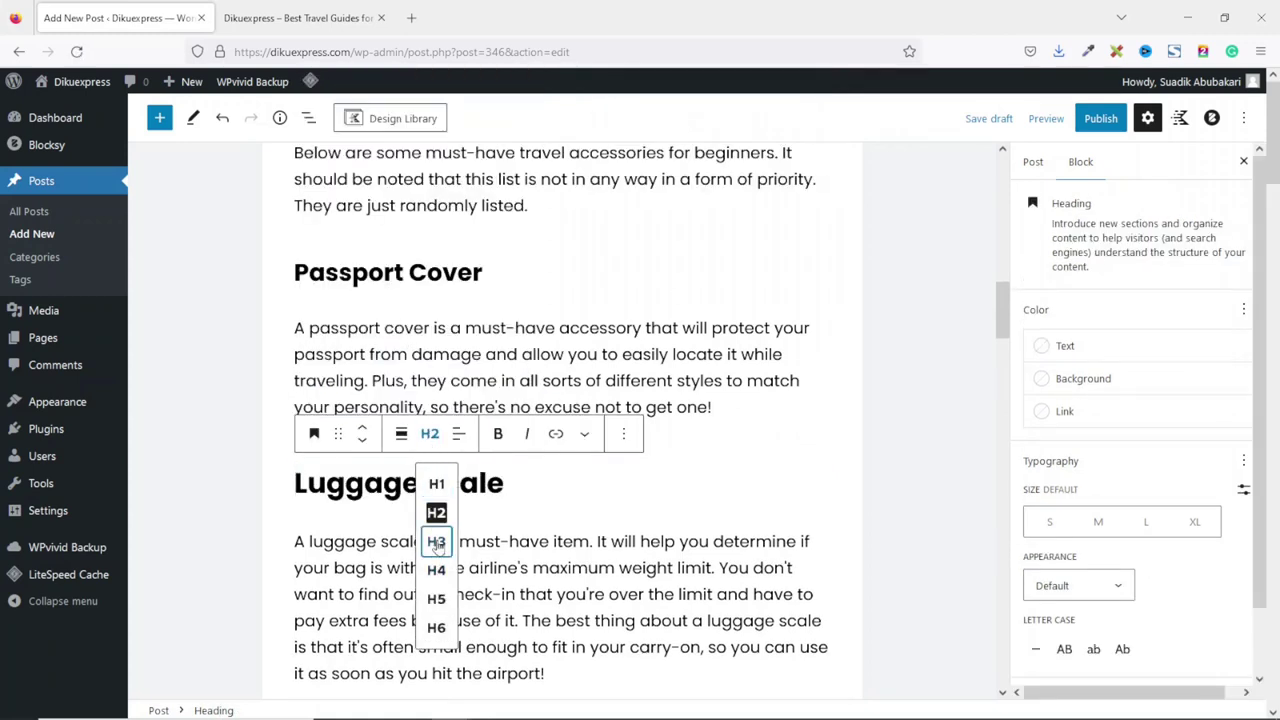
pyautogui.click(436, 537)
# Turn the Conclusion line into an H2 heading.
pyautogui.scroll(-5, 425, 511)
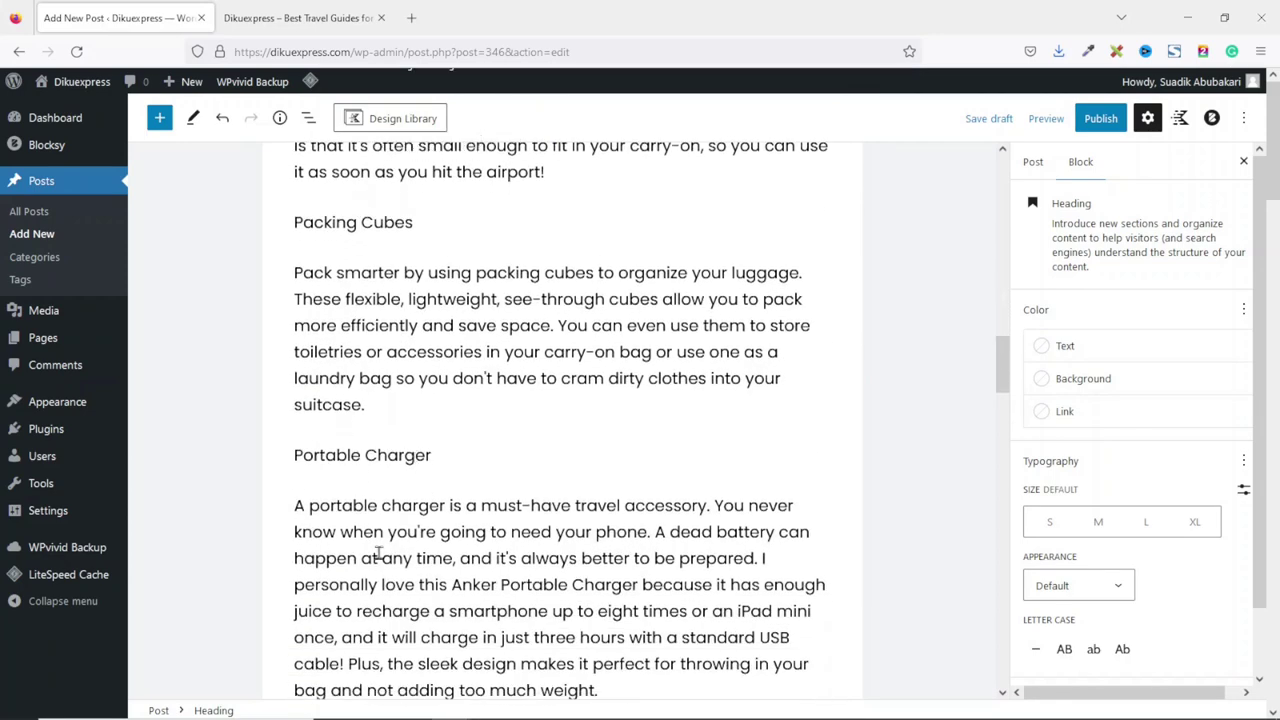
pyautogui.scroll(-15, 333, 222)
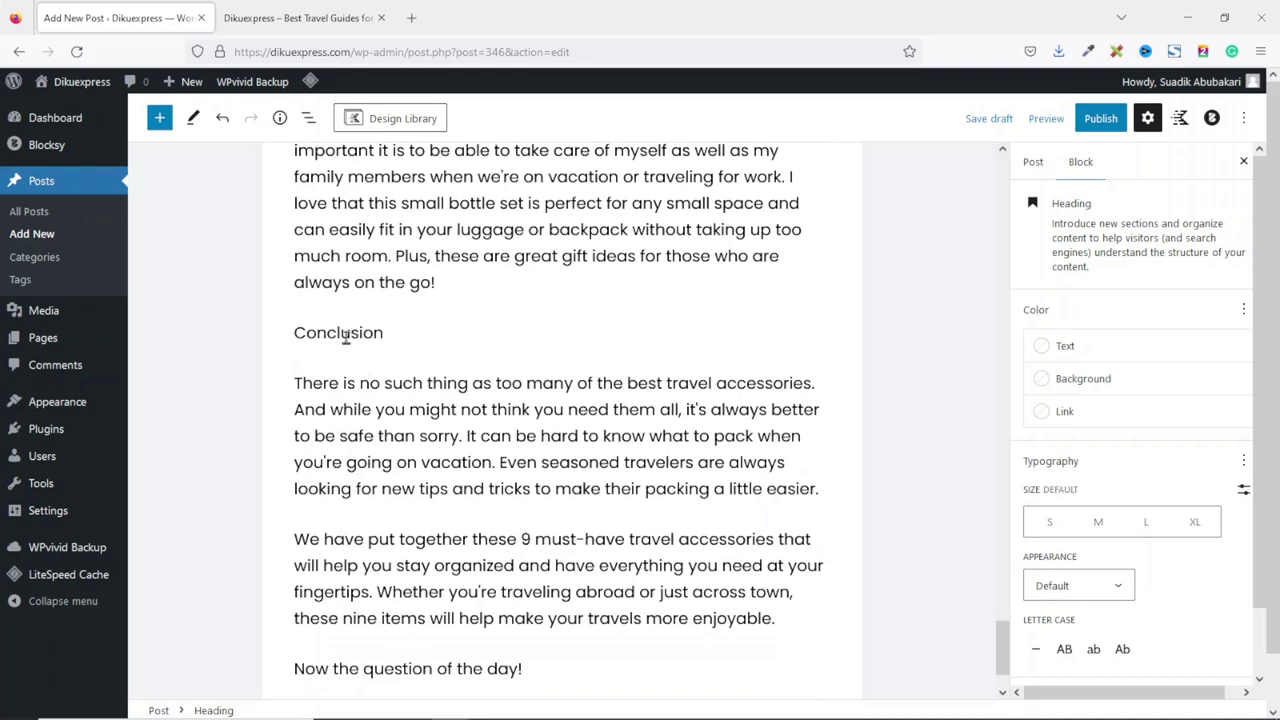
pyautogui.click(345, 331)
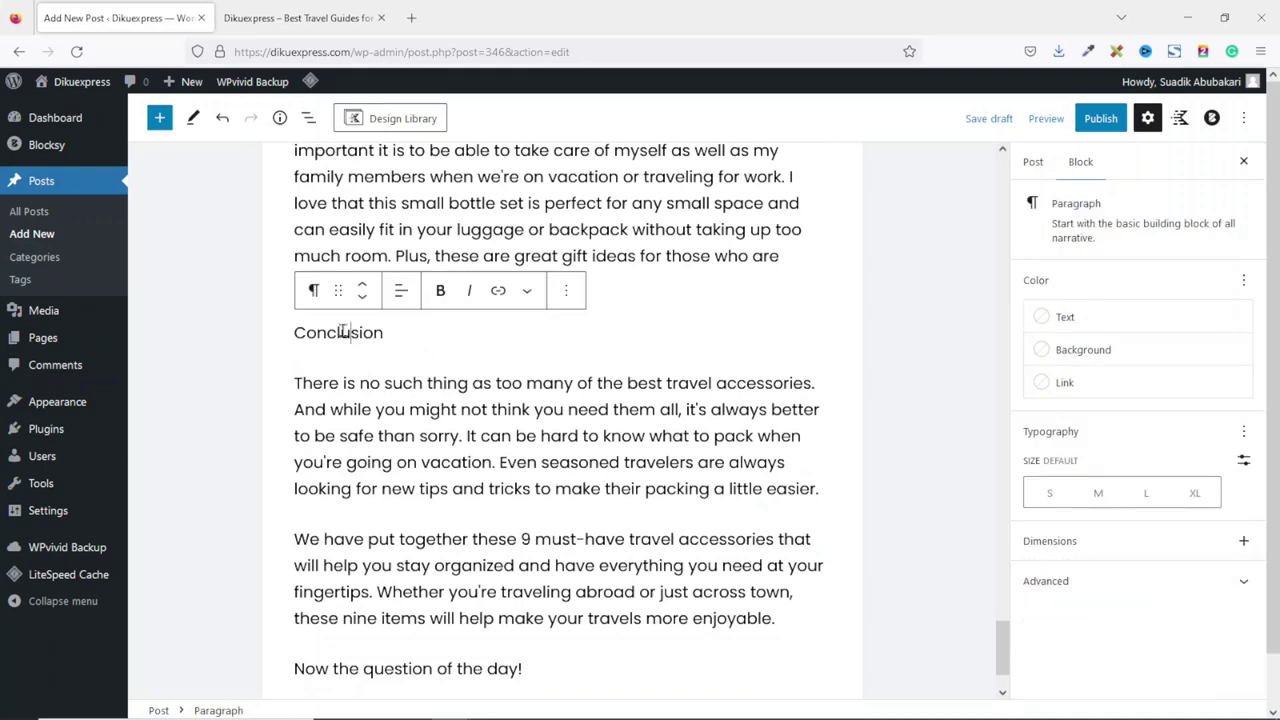
pyautogui.click(313, 290)
pyautogui.click(395, 376)
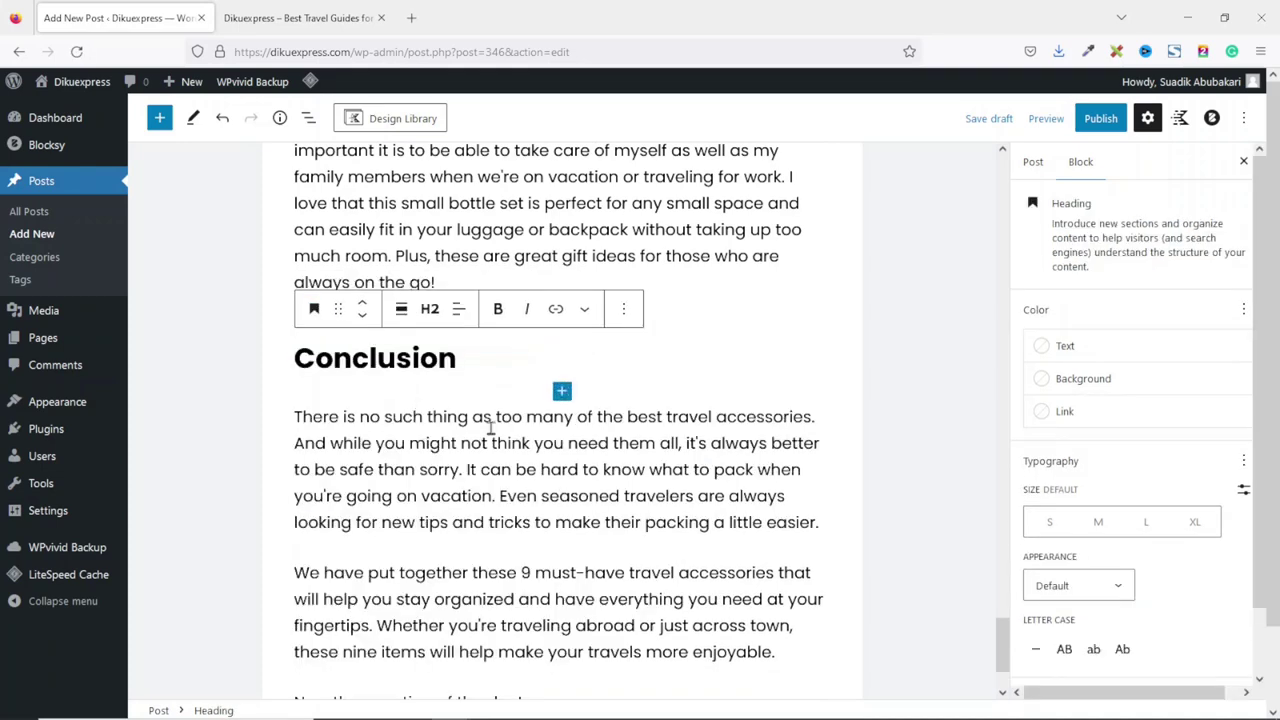
pyautogui.scroll(15, 573, 468)
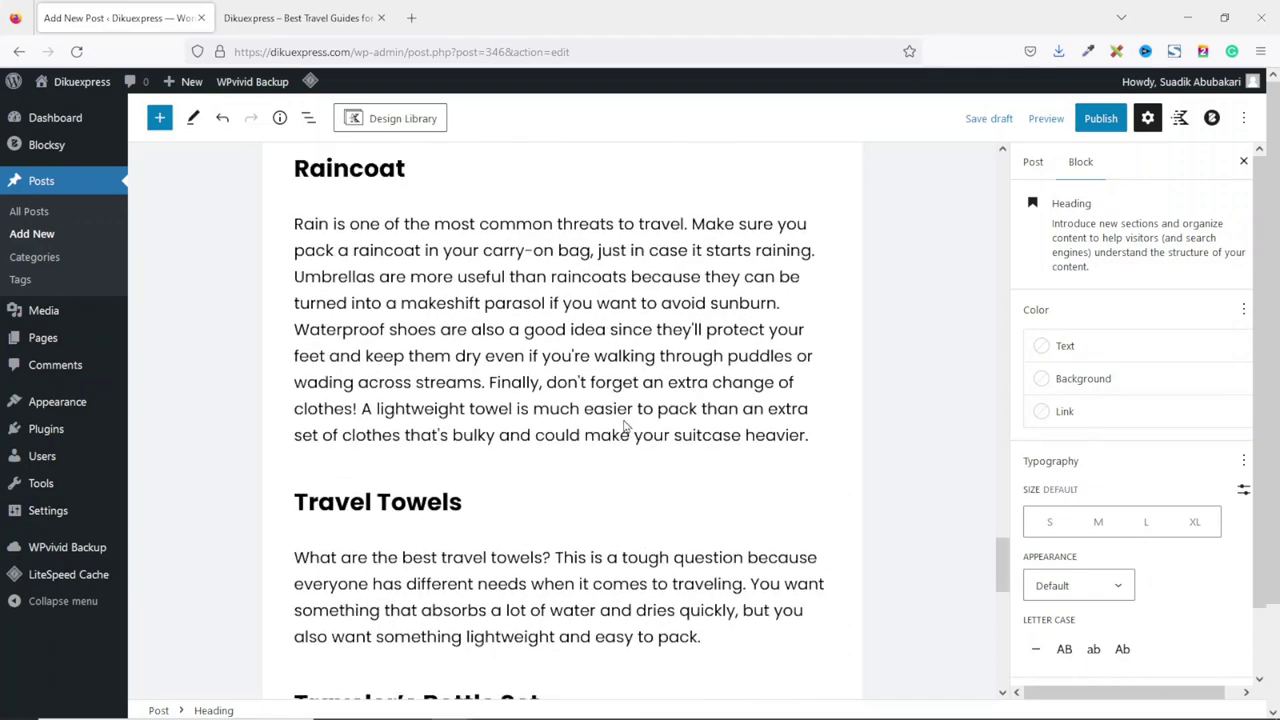
pyautogui.scroll(10, 536, 356)
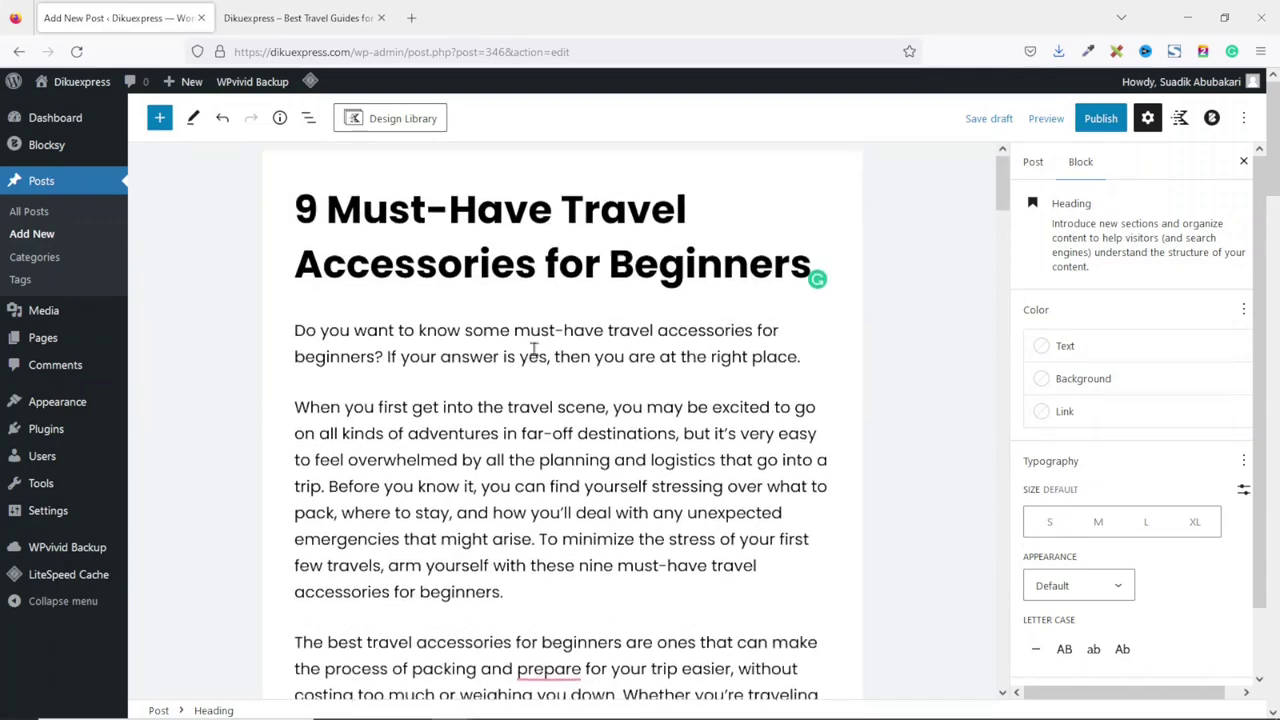
pyautogui.scroll(-3, 535, 345)
pyautogui.scroll(3, 535, 345)
pyautogui.scroll(-3, 532, 348)
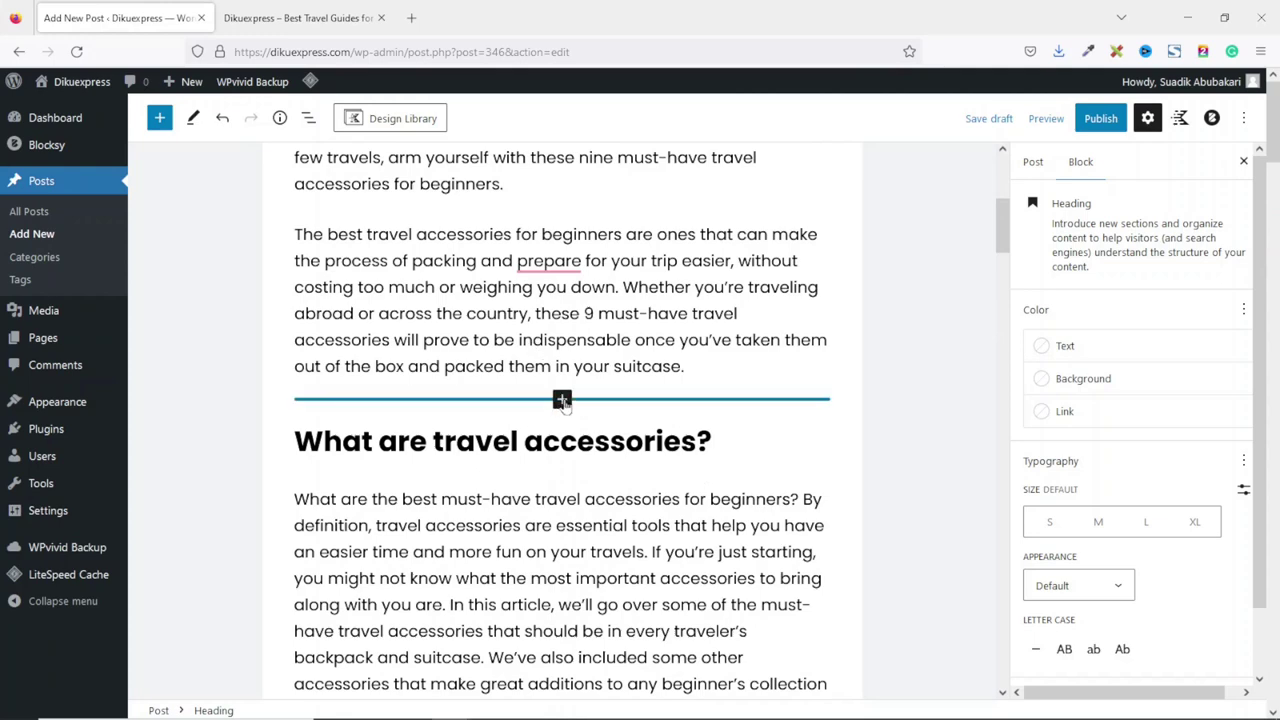
# Insert the Table of Contents reusable block between the intro and the first heading.
pyautogui.click(562, 401)
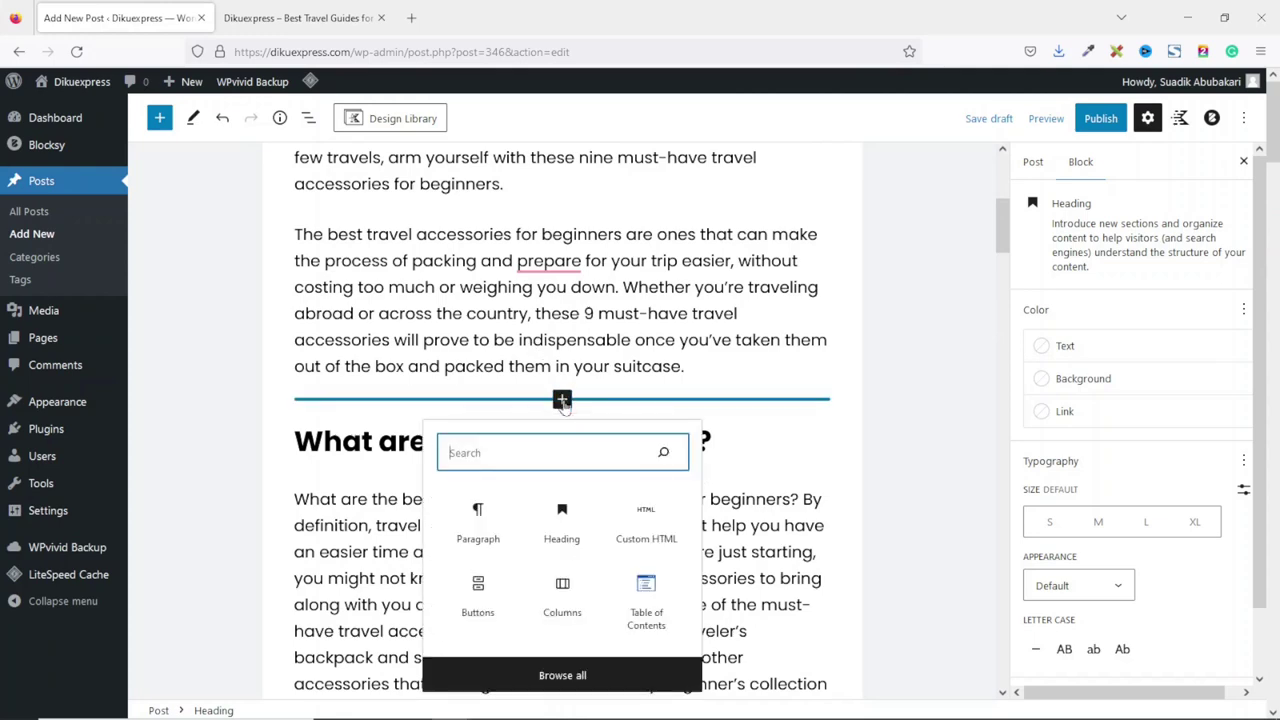
pyautogui.click(572, 678)
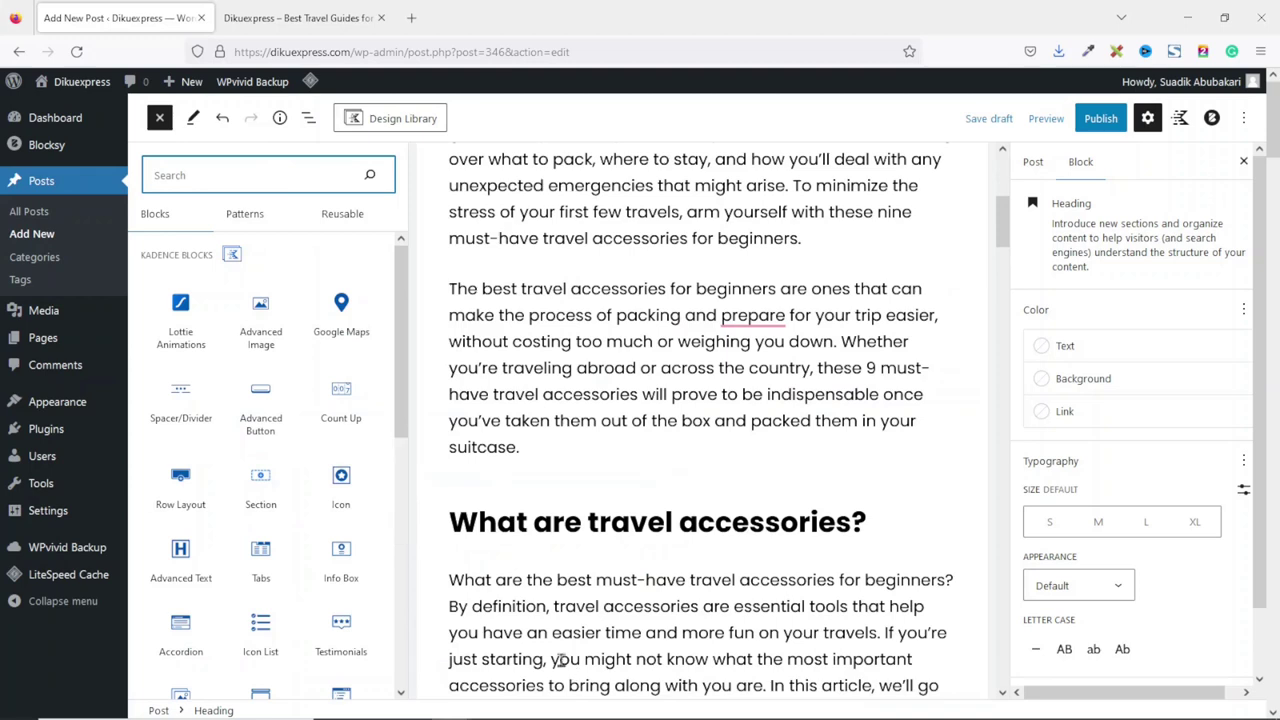
pyautogui.write('ta')
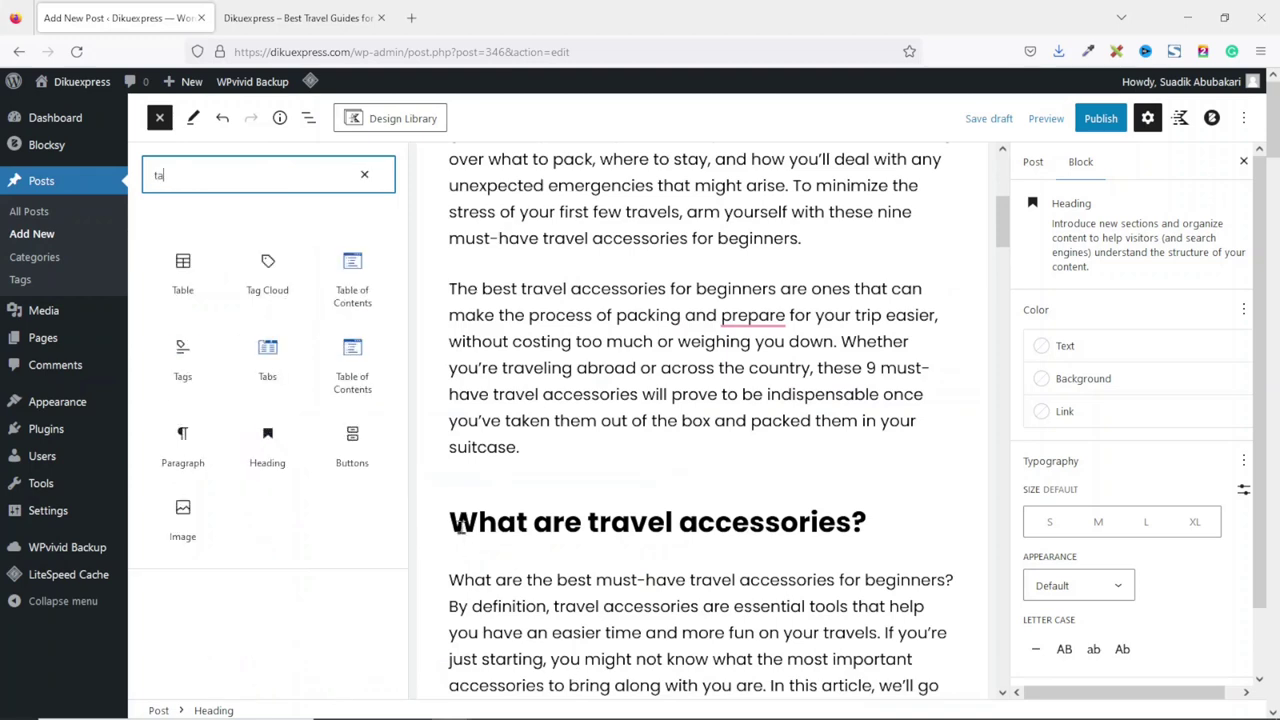
pyautogui.write('ble of co')
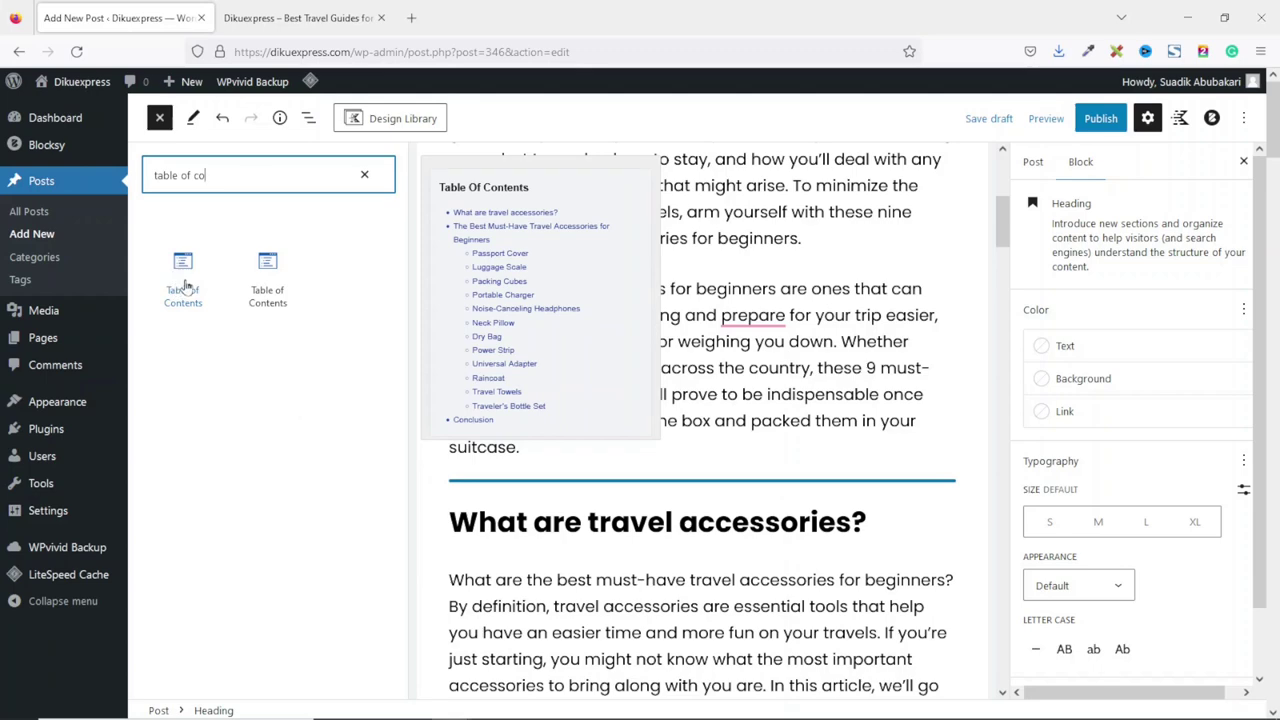
pyautogui.click(183, 278)
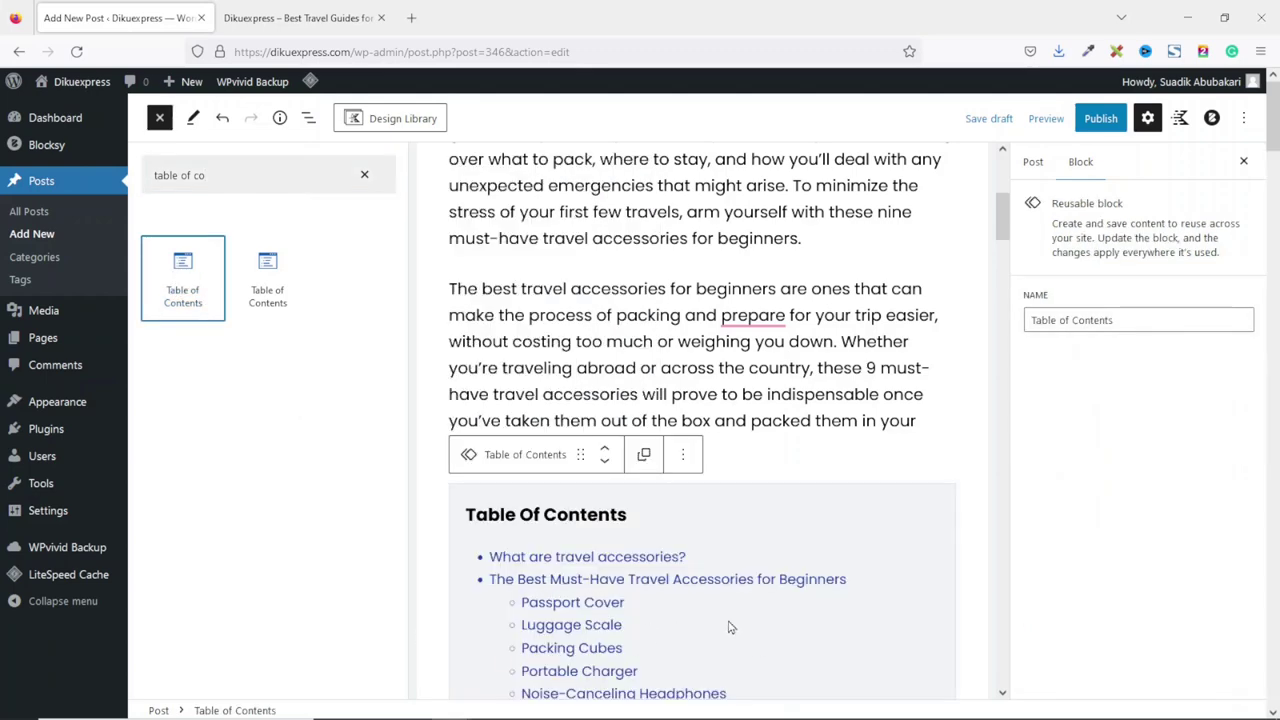
pyautogui.press('Escape')
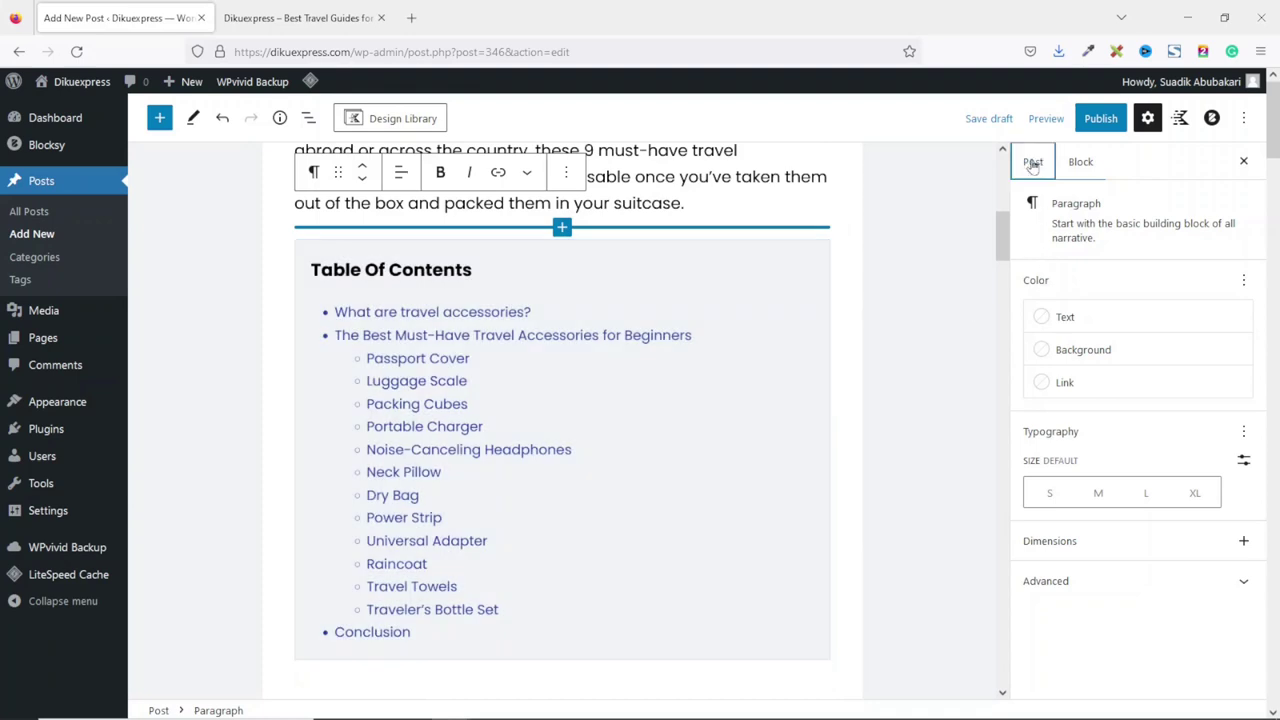
# In the post settings, tick the Beginners Guides category and add the tag 'travel accessories'.
pyautogui.click(1033, 165)
pyautogui.scroll(-2, 1025, 450)
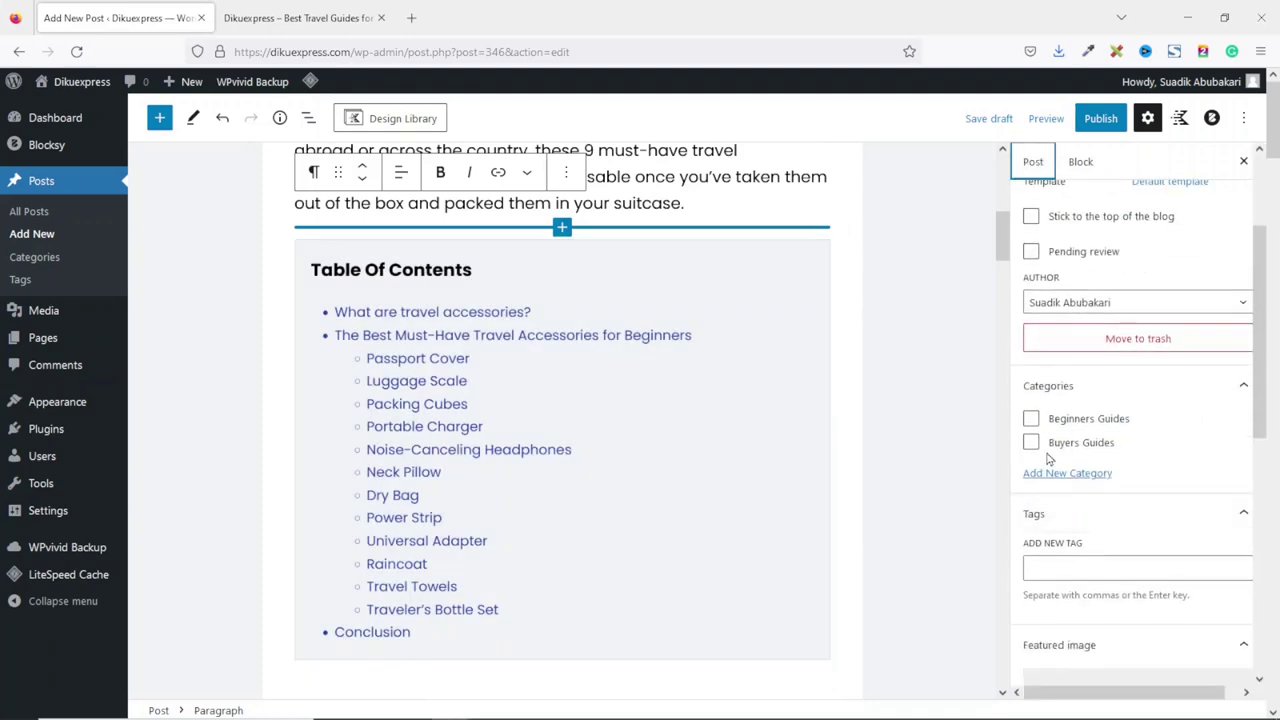
pyautogui.click(1032, 420)
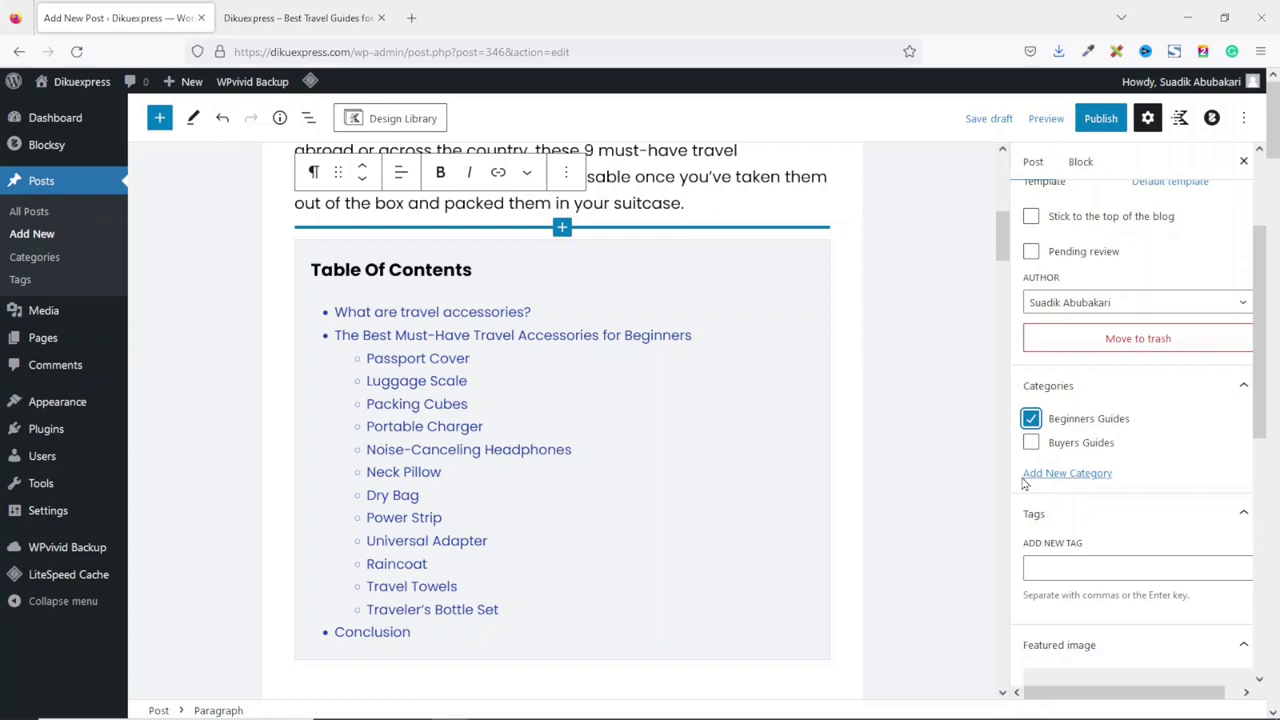
pyautogui.click(1088, 568)
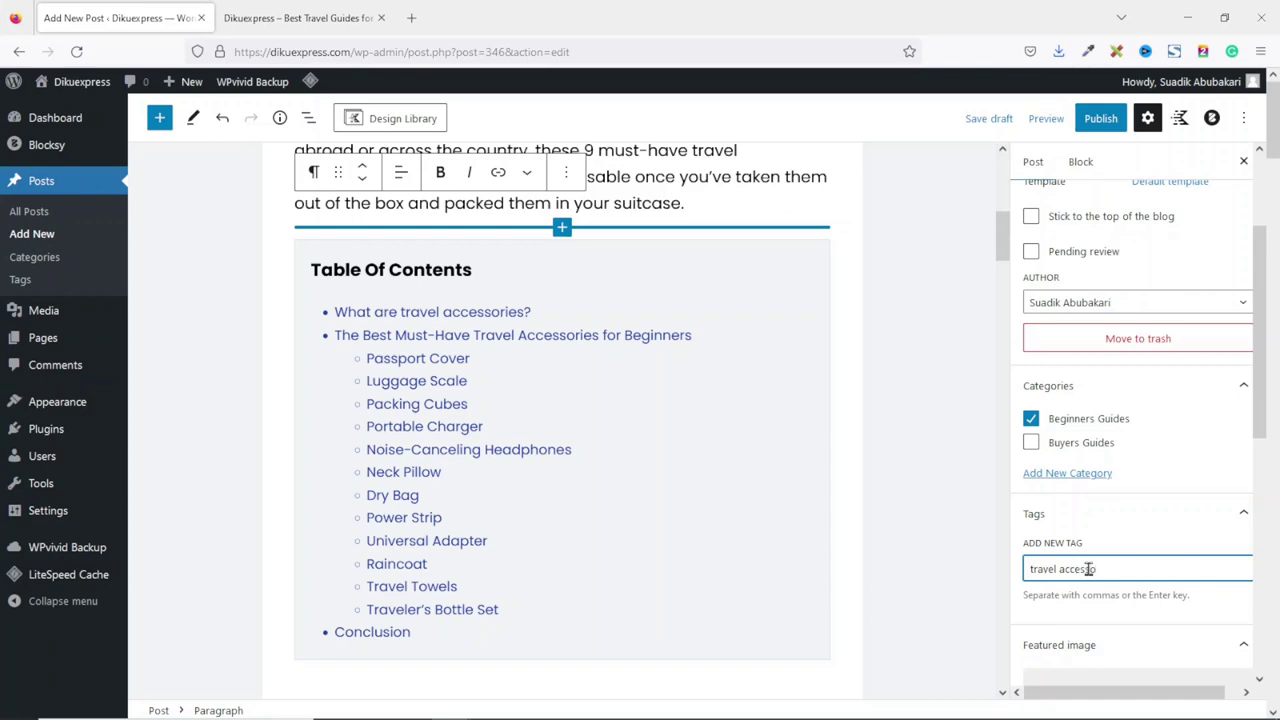
pyautogui.press('Return')
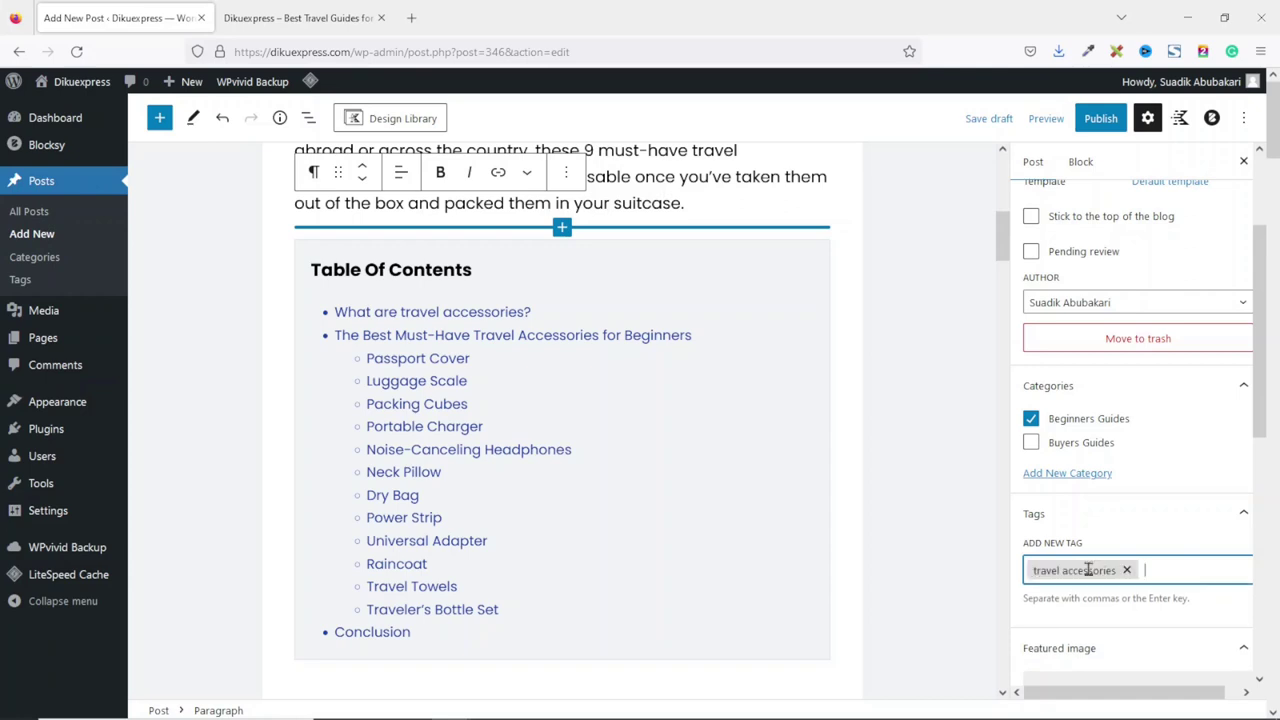
pyautogui.scroll(-4, 1088, 568)
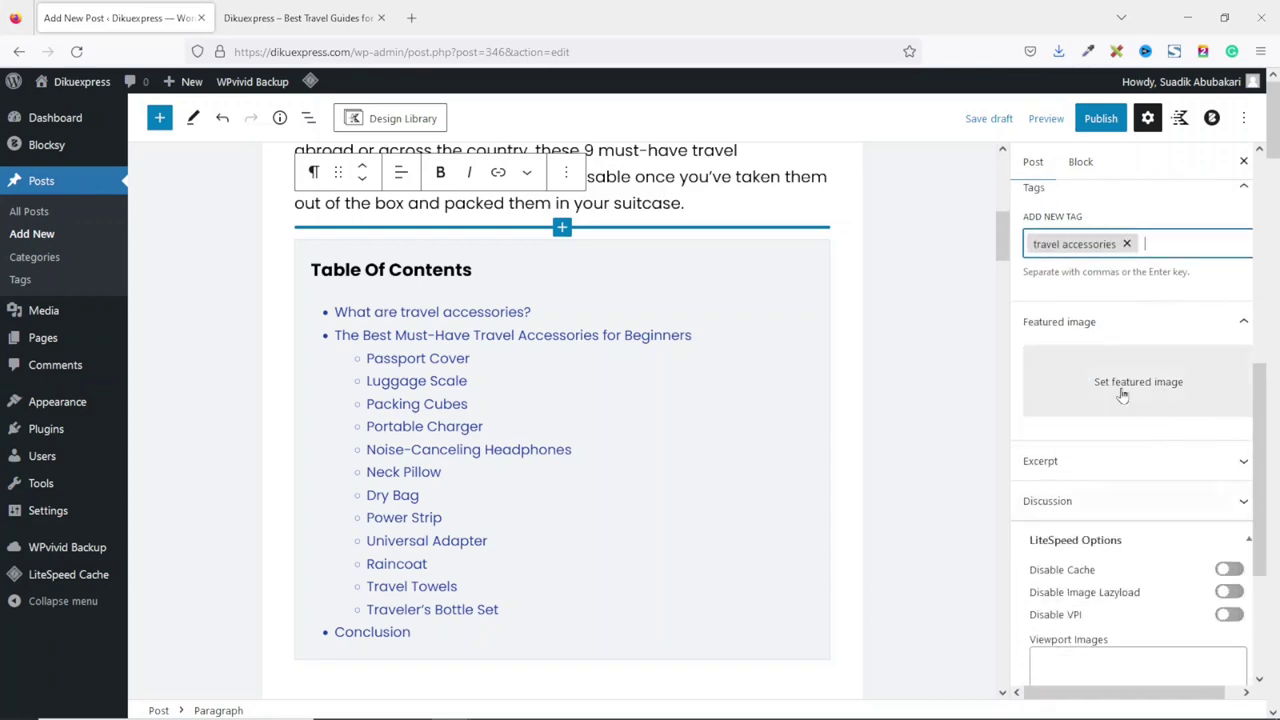
# Upload the Must-Have Travel Accessories graphic as the featured image, then publish the post.
pyautogui.click(1119, 369)
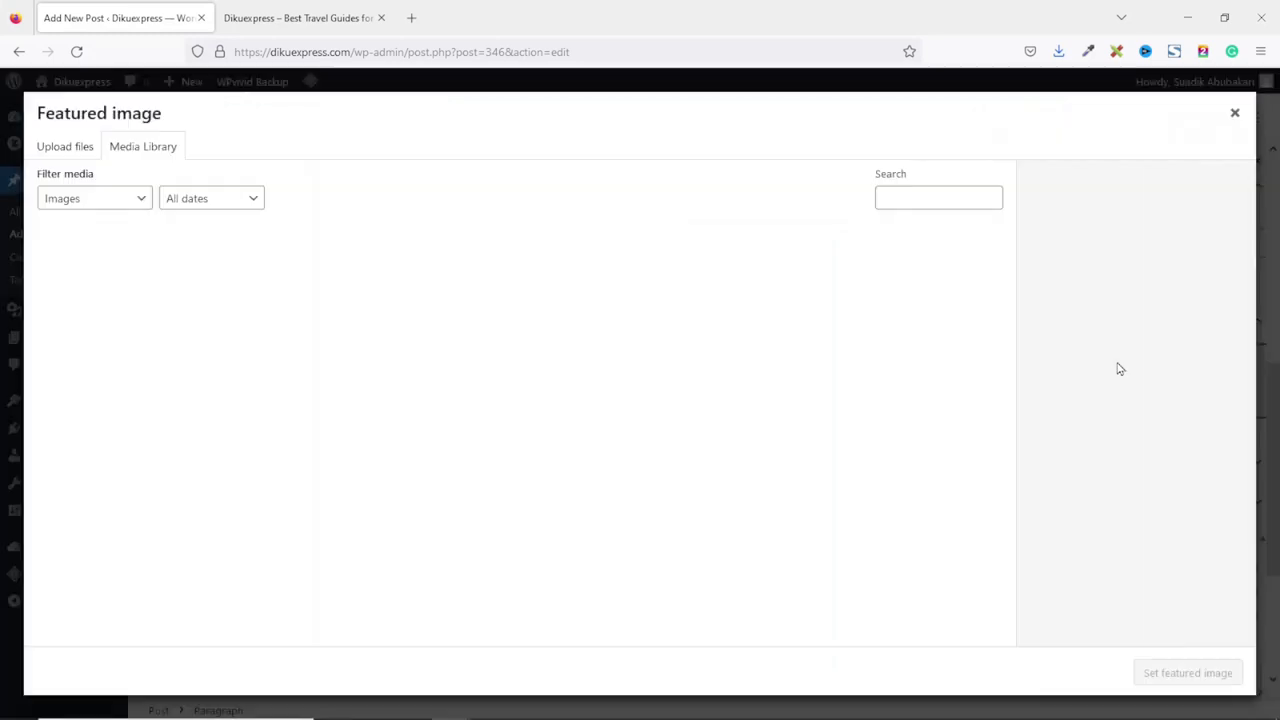
pyautogui.click(65, 148)
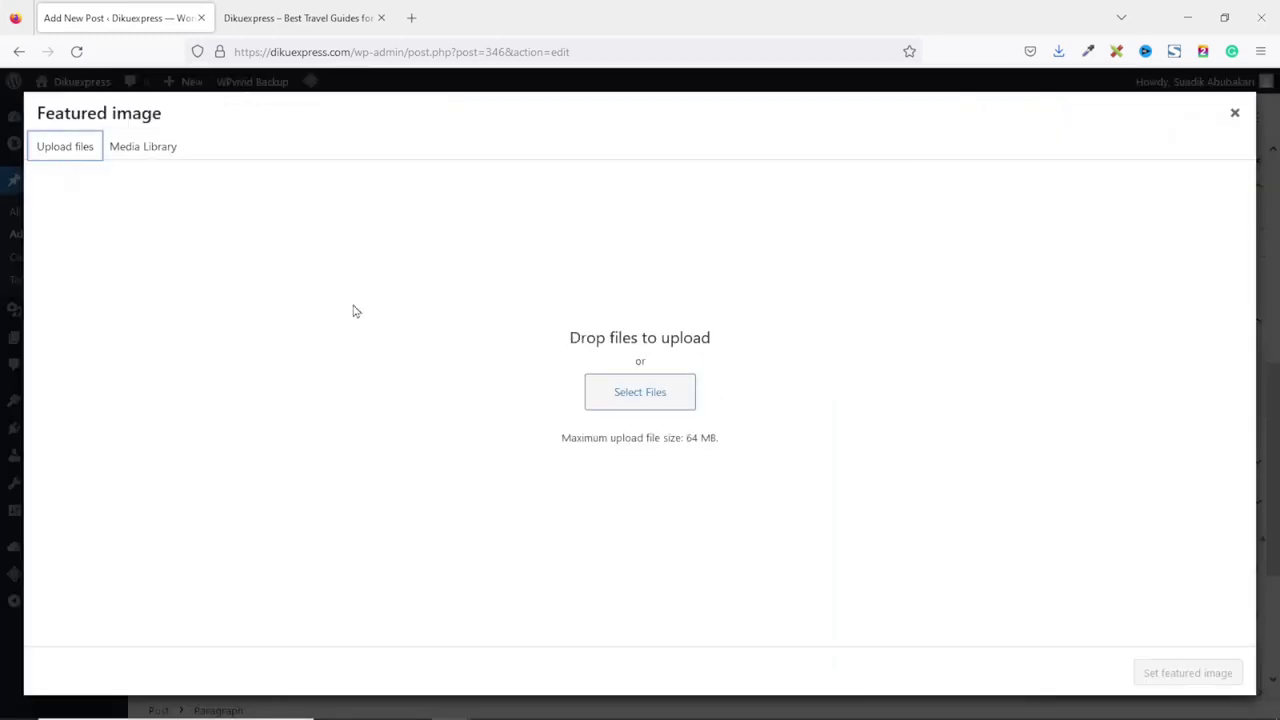
pyautogui.click(668, 403)
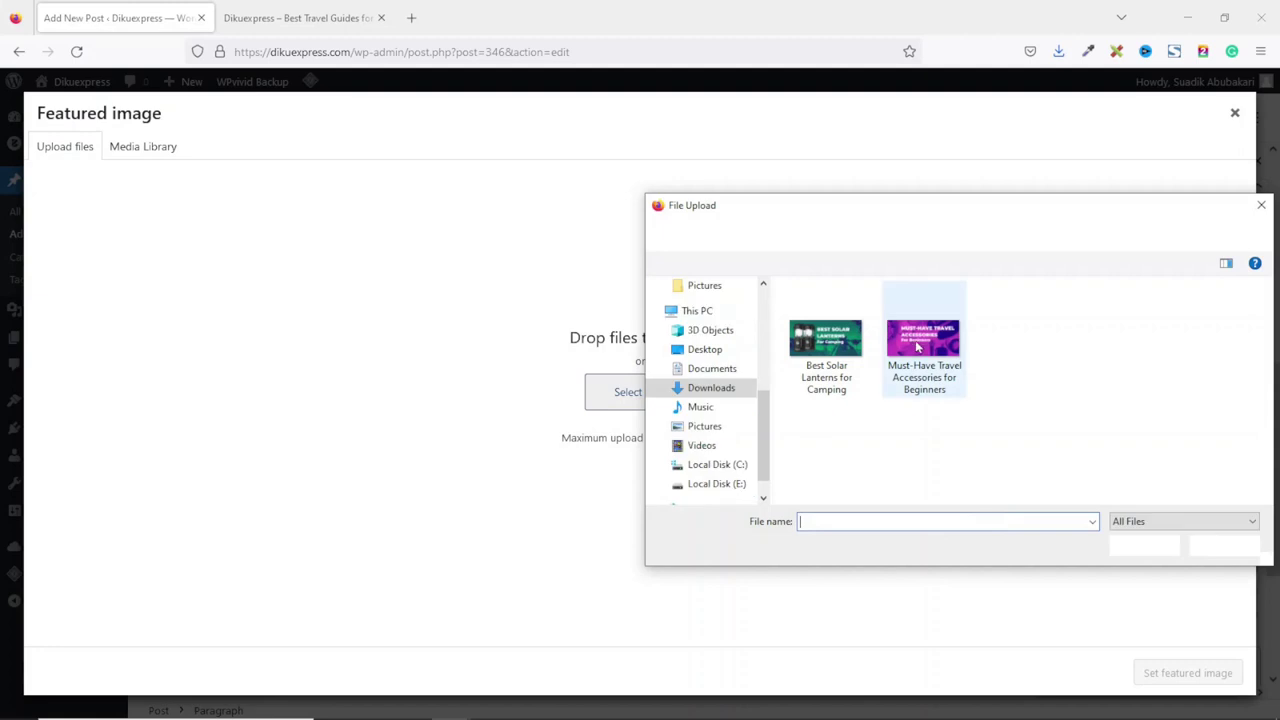
pyautogui.doubleClick(930, 342)
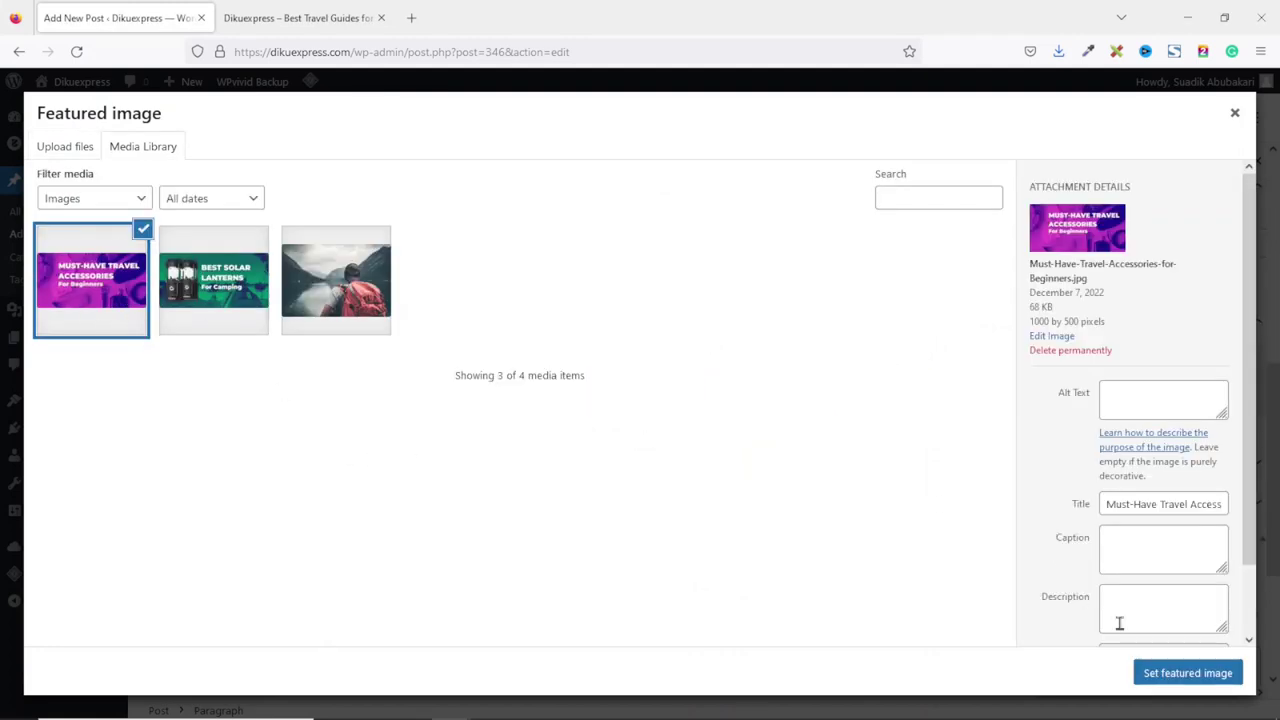
pyautogui.click(1204, 677)
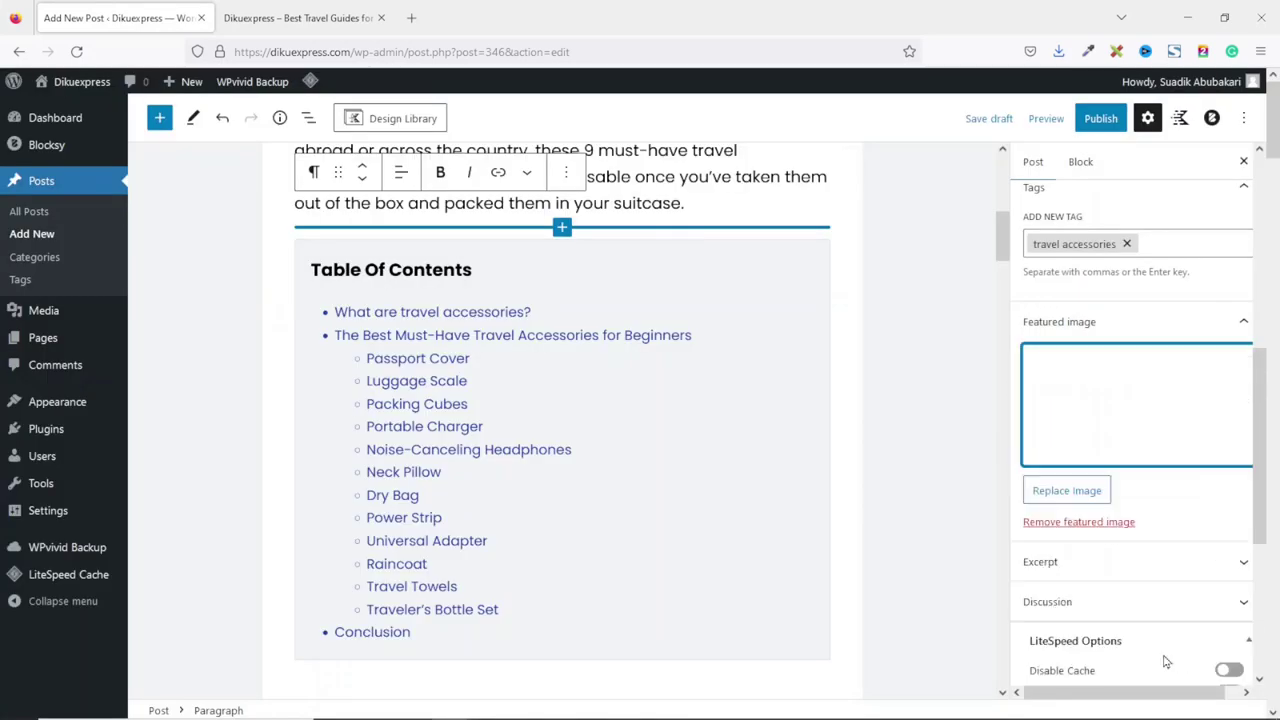
pyautogui.click(1100, 120)
pyautogui.click(1102, 120)
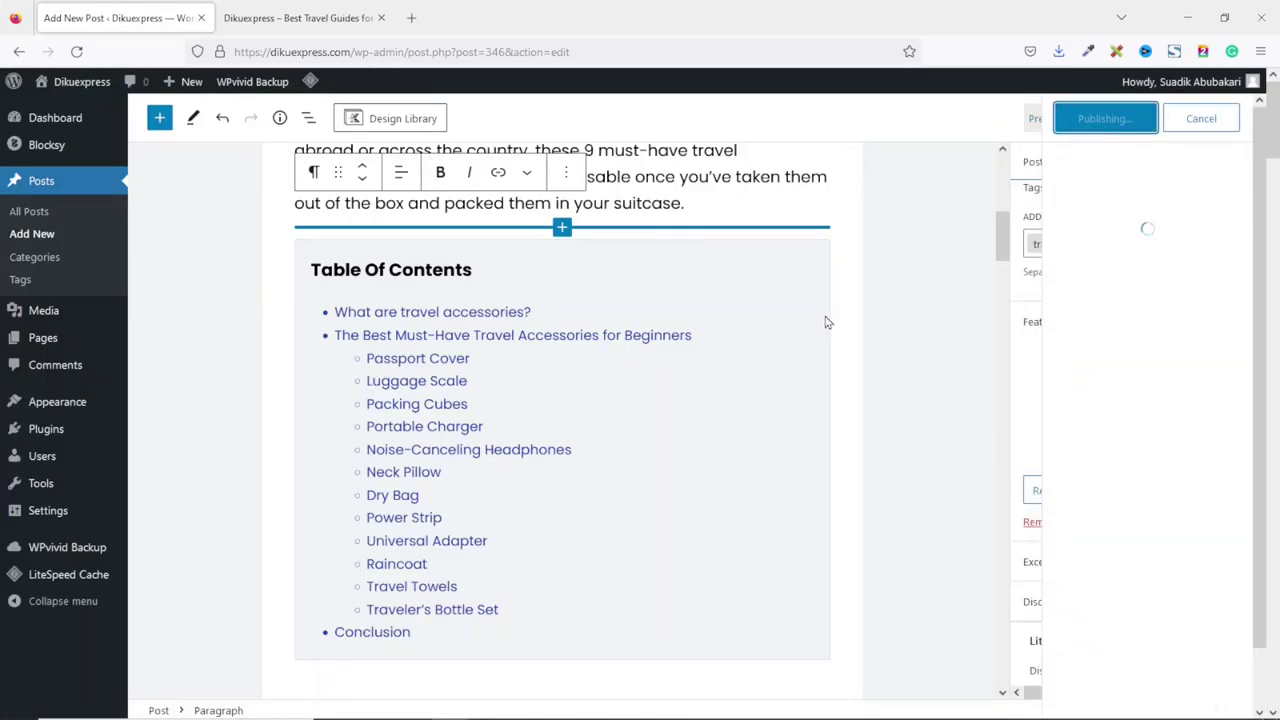
# Reload the live homepage, open the new travel accessories post and scroll through the article.
pyautogui.click(279, 8)
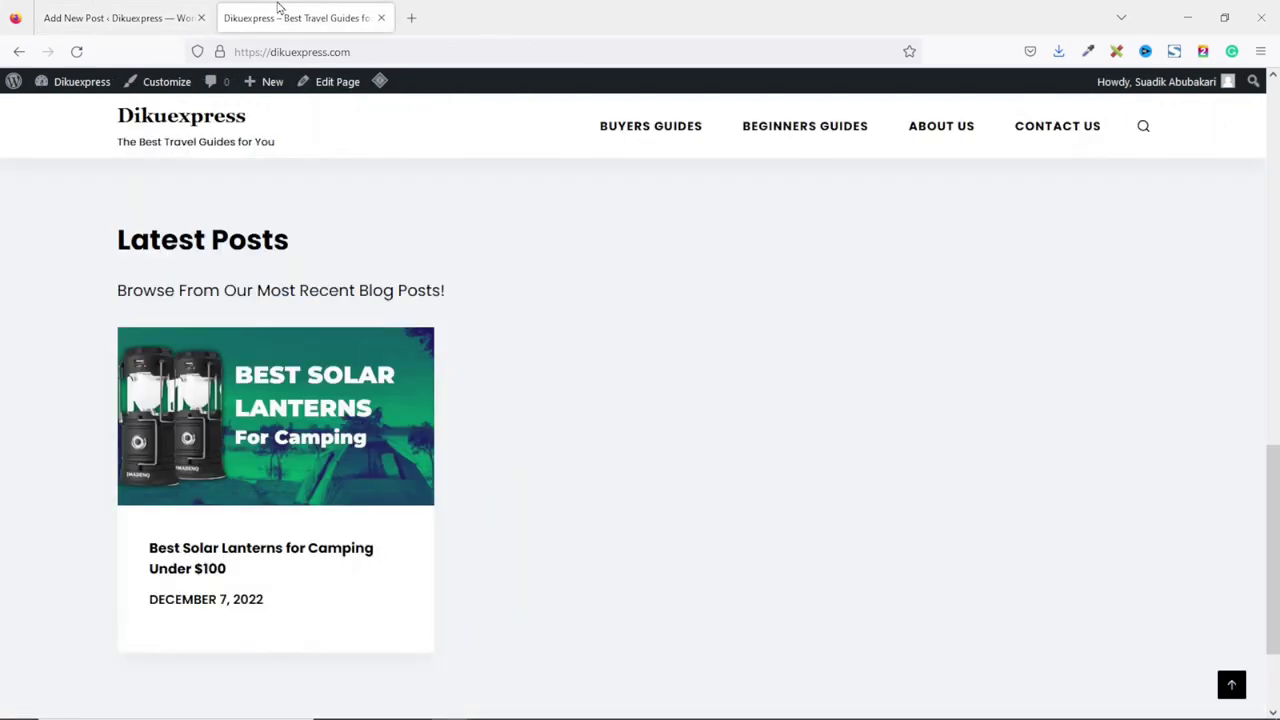
pyautogui.click(76, 51)
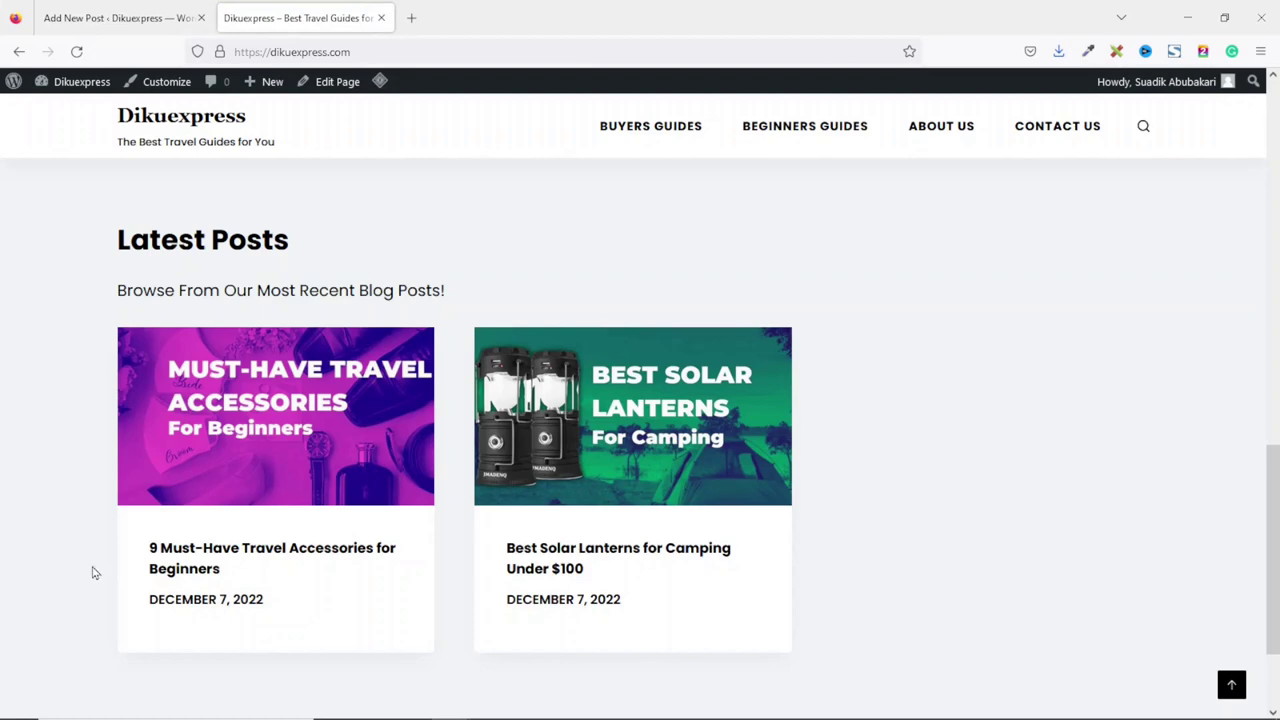
pyautogui.click(290, 420)
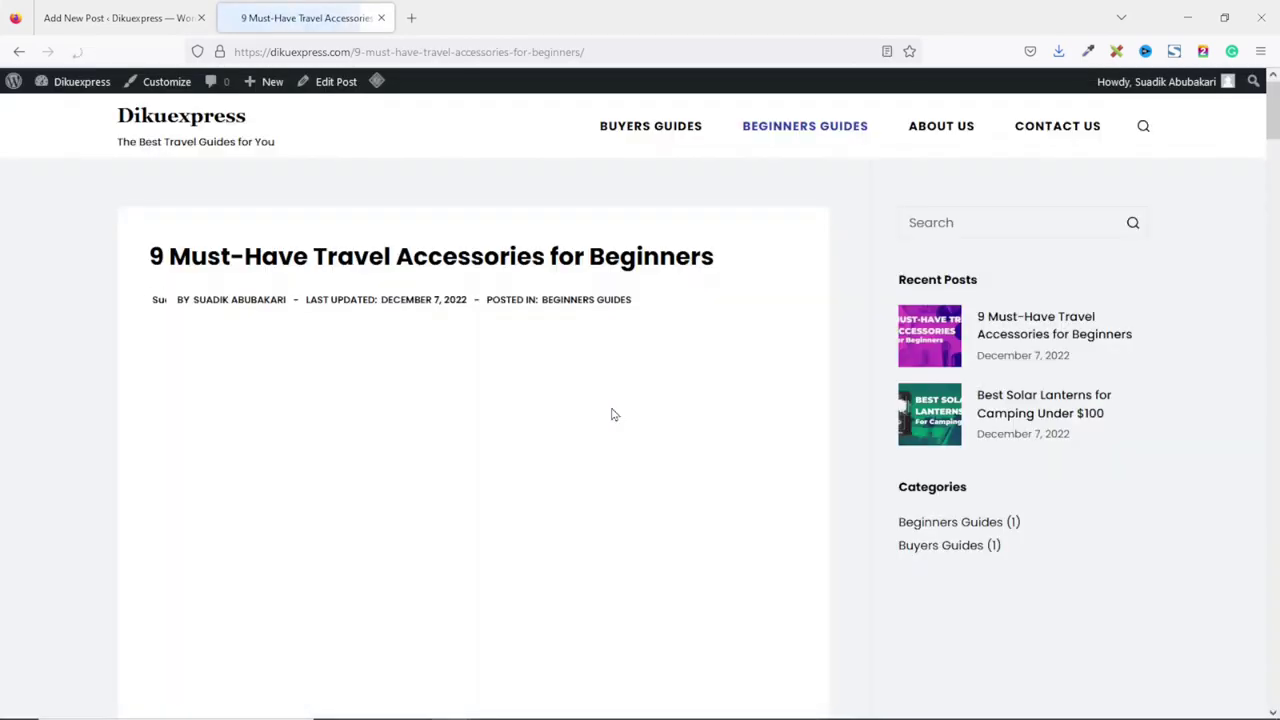
pyautogui.scroll(-15, 768, 366)
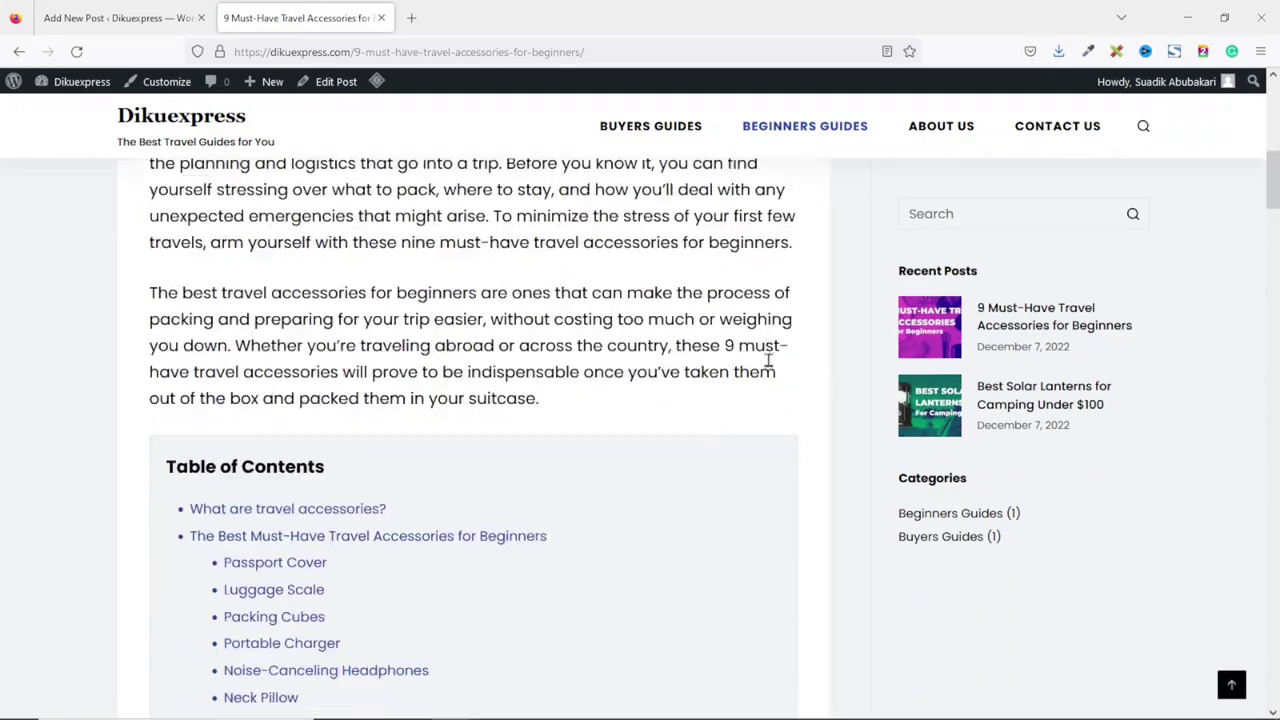
pyautogui.scroll(-15, 770, 362)
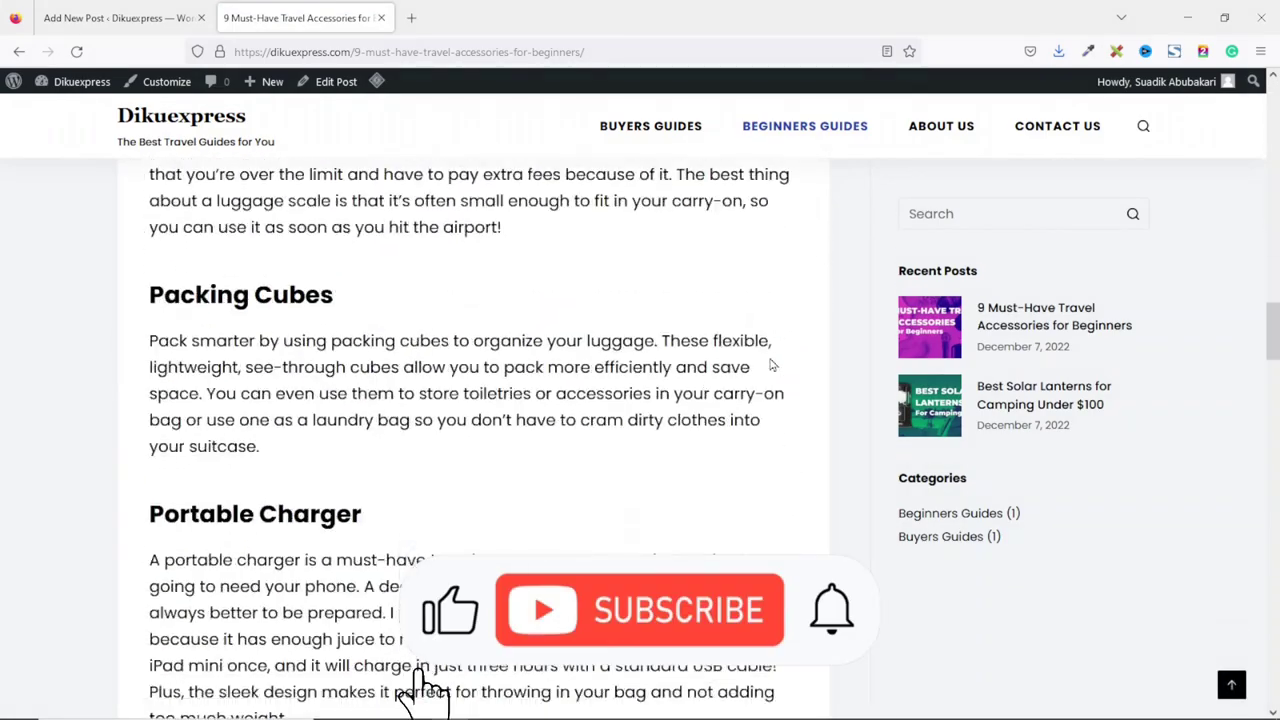
pyautogui.scroll(-12, 769, 363)
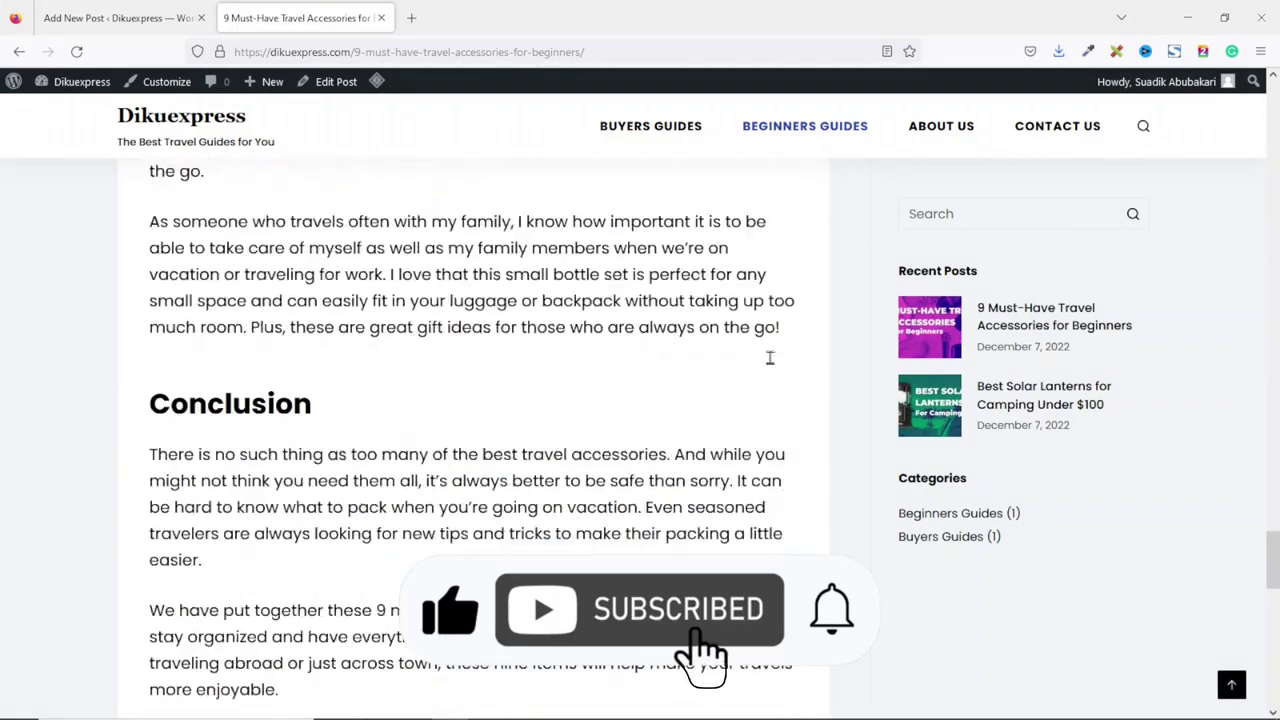
pyautogui.scroll(20, 560, 385)
pyautogui.scroll(-3, 494, 500)
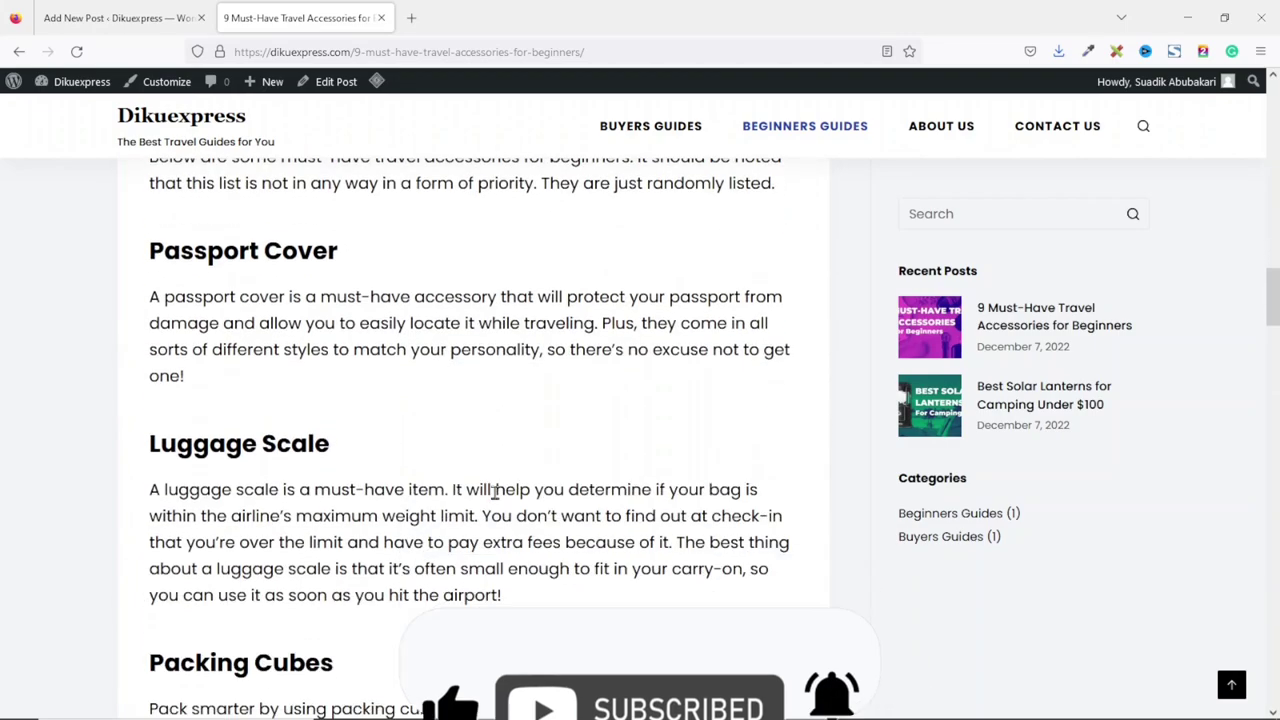
pyautogui.scroll(-6, 366, 530)
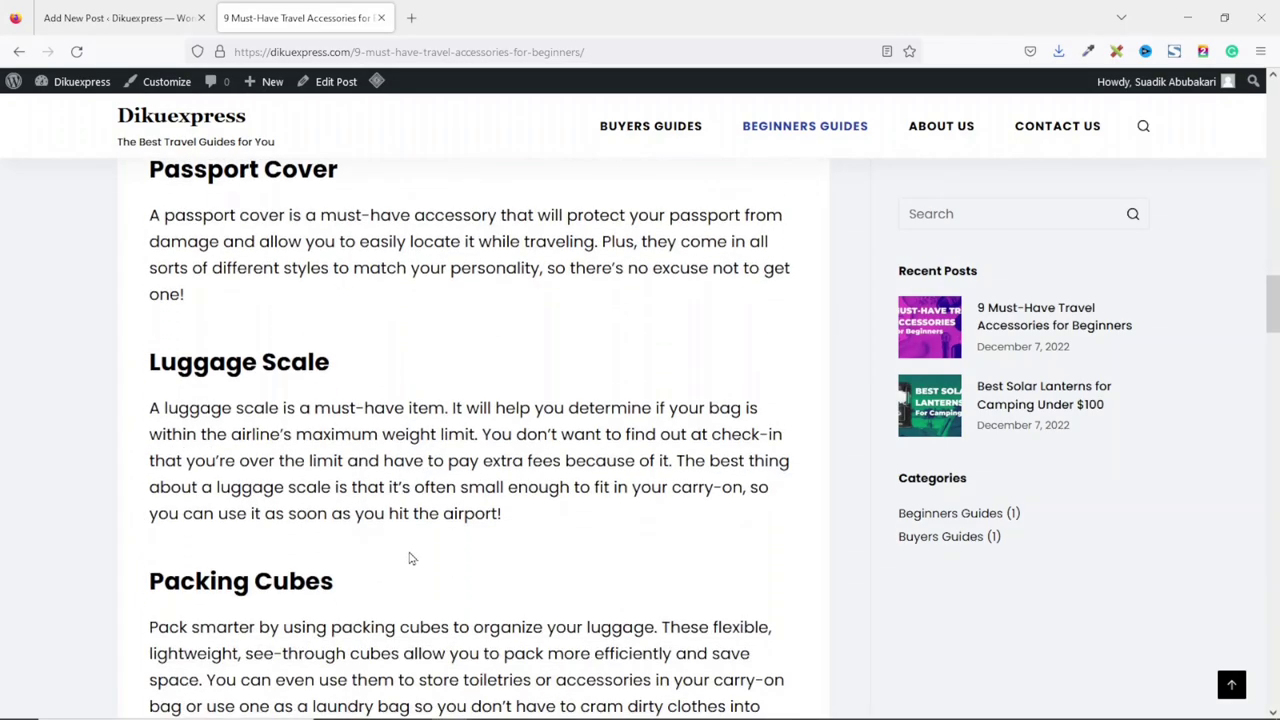
pyautogui.scroll(10, 411, 548)
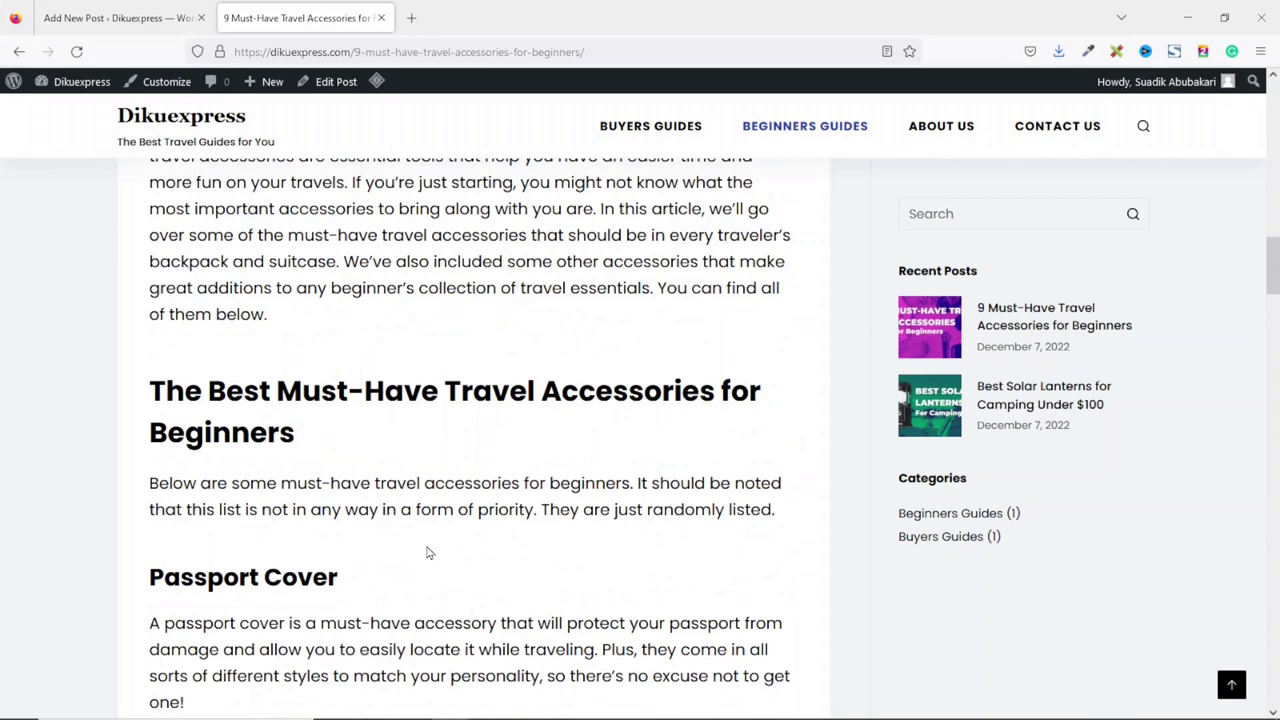
# Open amazon.com in a new tab and select the Passport Cover heading on the live article.
pyautogui.click(413, 19)
pyautogui.write('amazon.com')
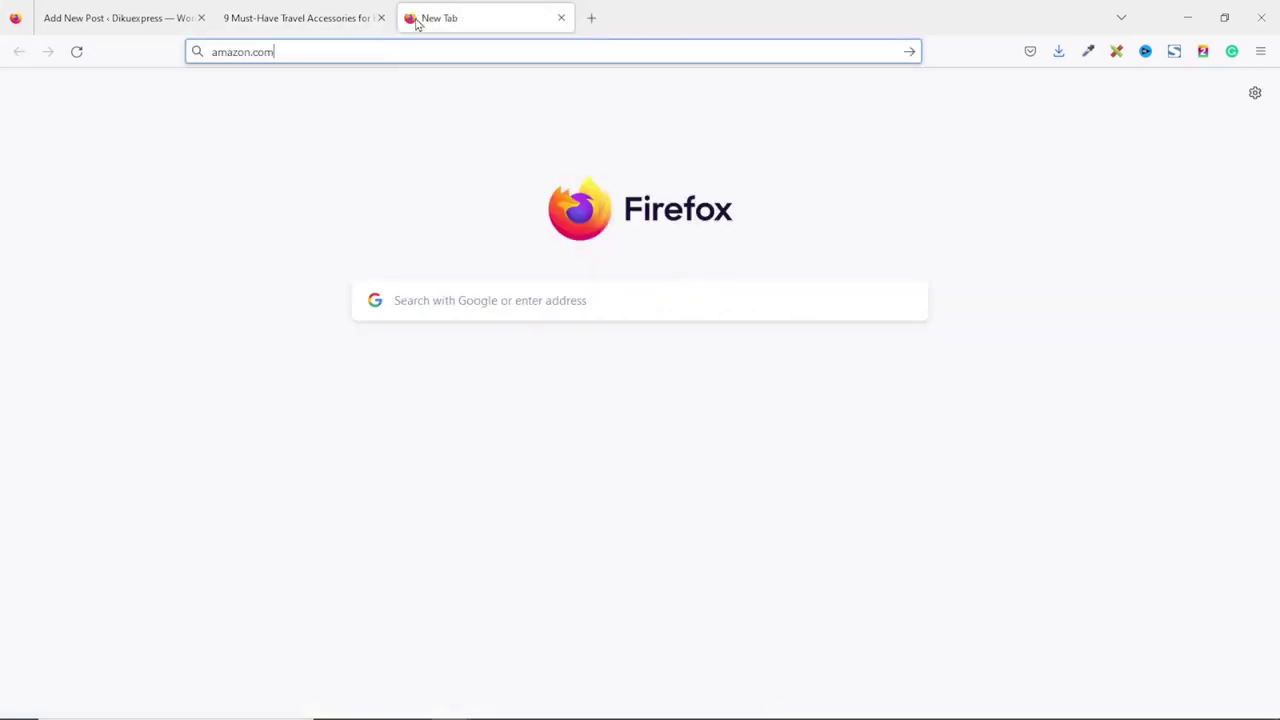
pyautogui.press('Return')
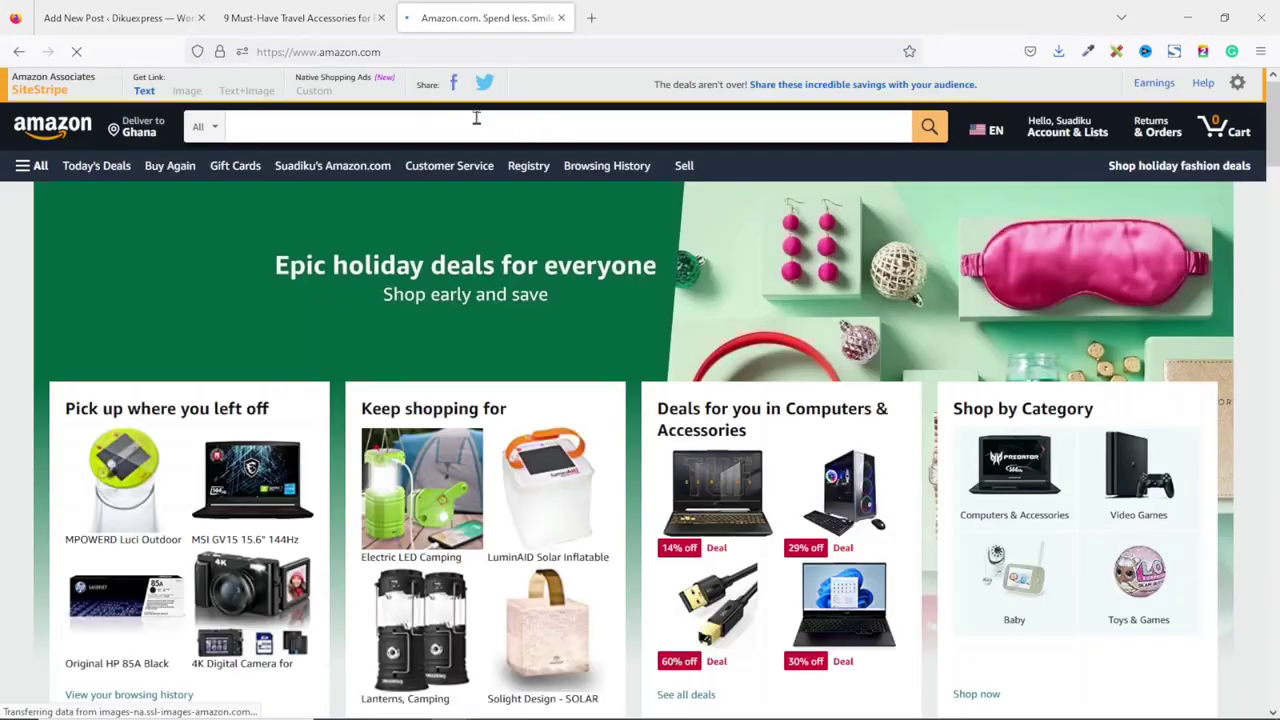
pyautogui.click(268, 22)
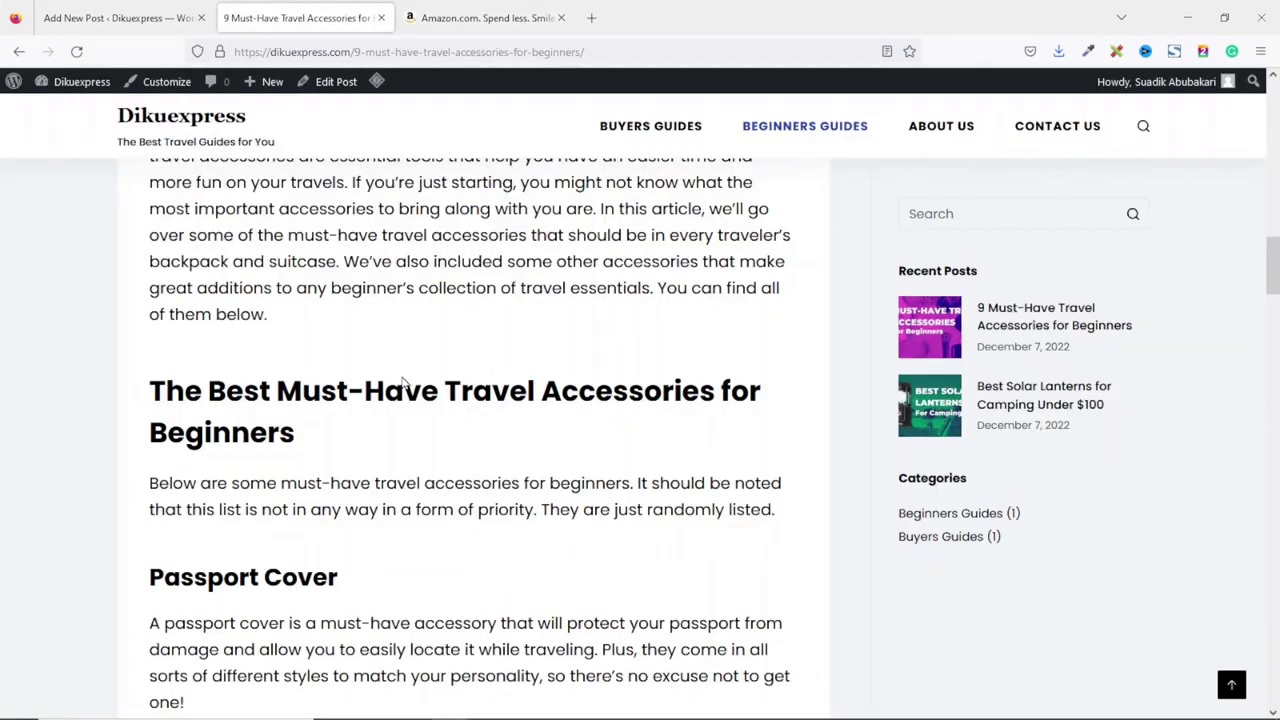
pyautogui.scroll(-2, 403, 380)
pyautogui.moveTo(146, 418); pyautogui.dragTo(367, 420)
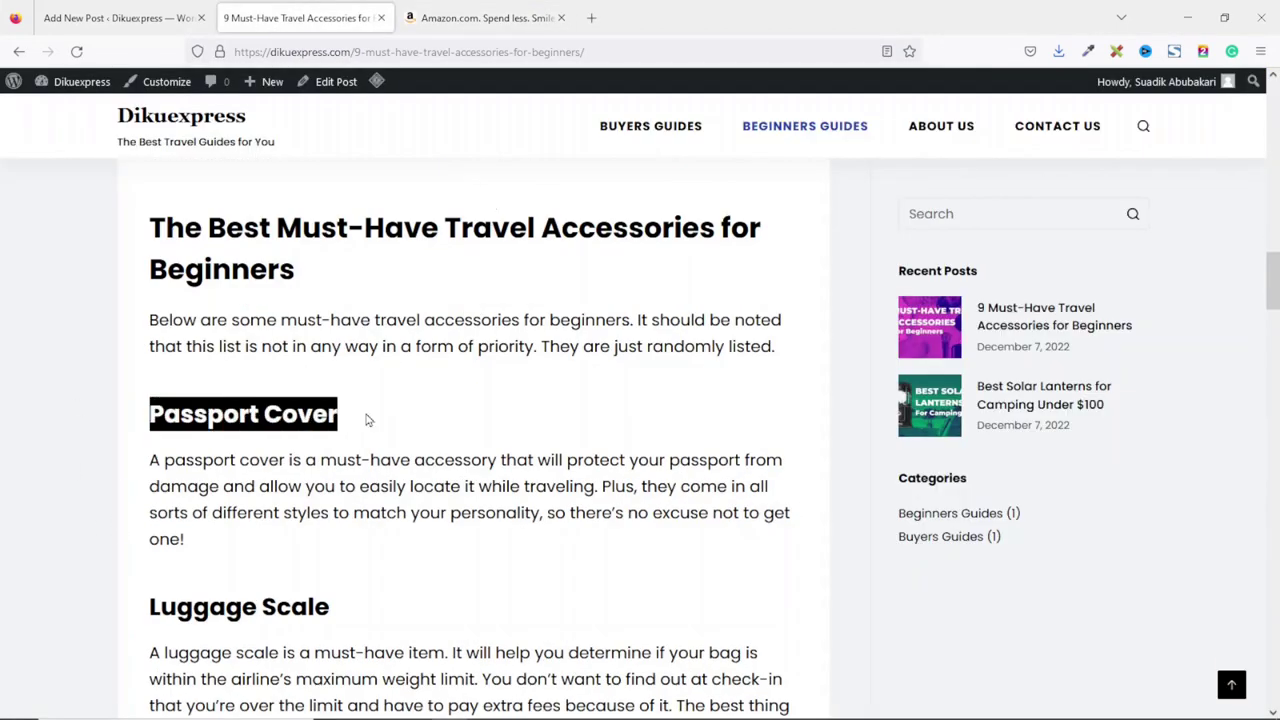
# Search Amazon for 'passport cover' and open the TIGARI passport holder listing.
pyautogui.click(480, 20)
pyautogui.click(461, 127)
pyautogui.write('pas')
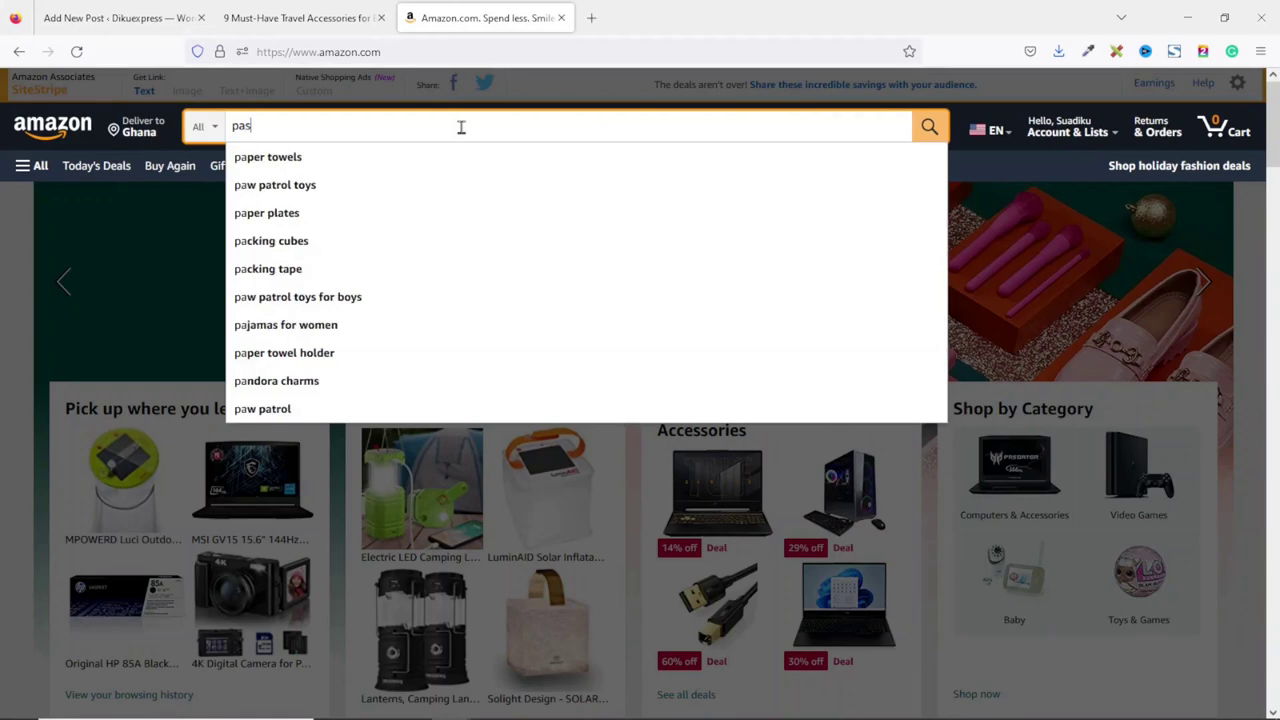
pyautogui.write('sport cover')
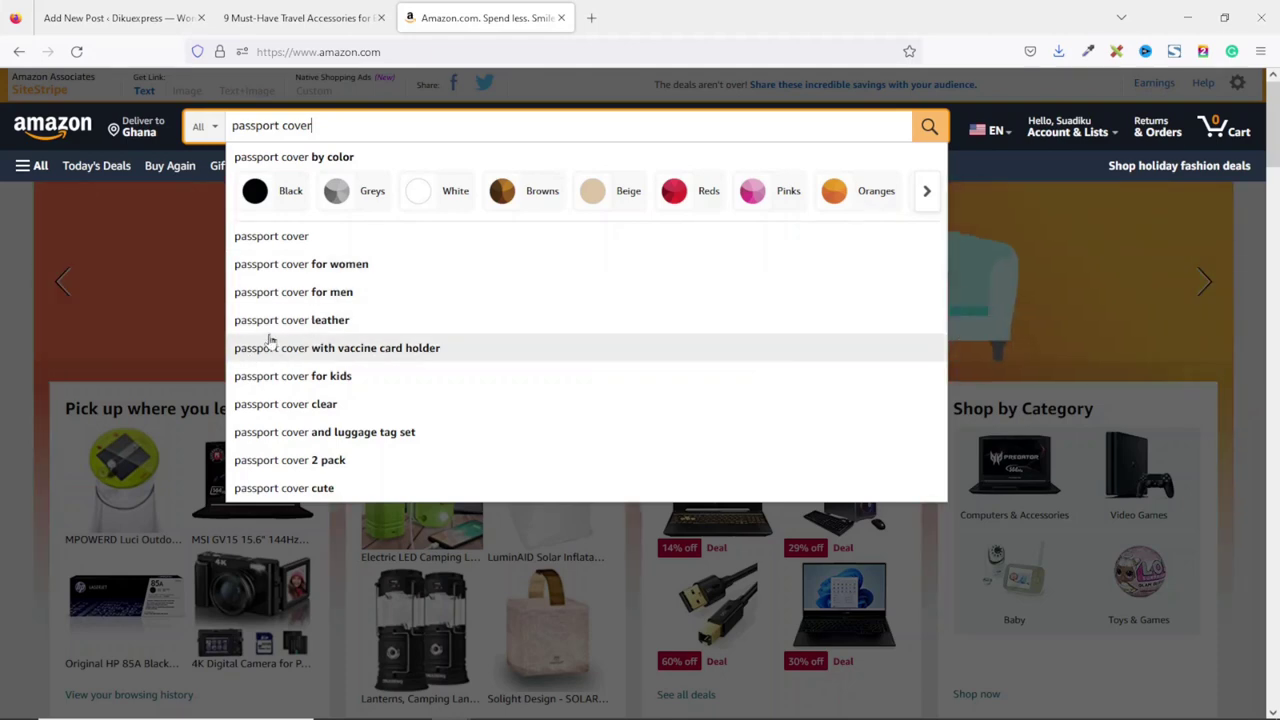
pyautogui.click(297, 242)
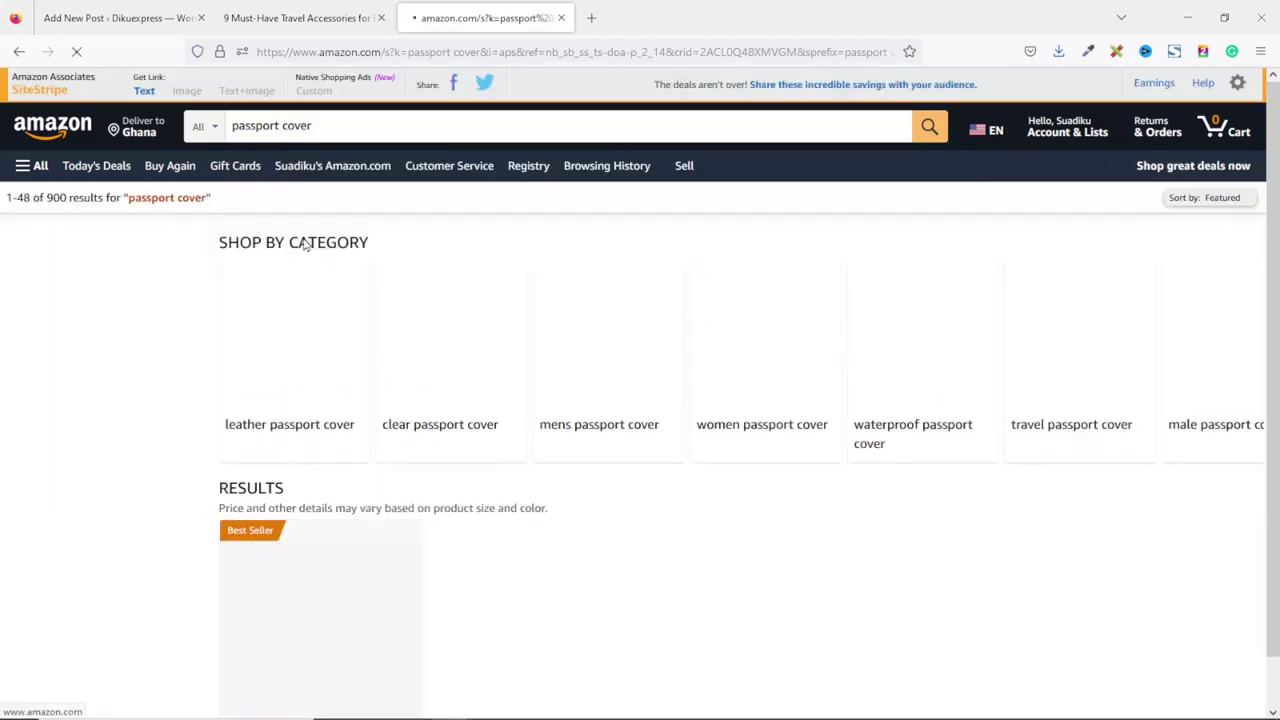
pyautogui.scroll(-9, 996, 324)
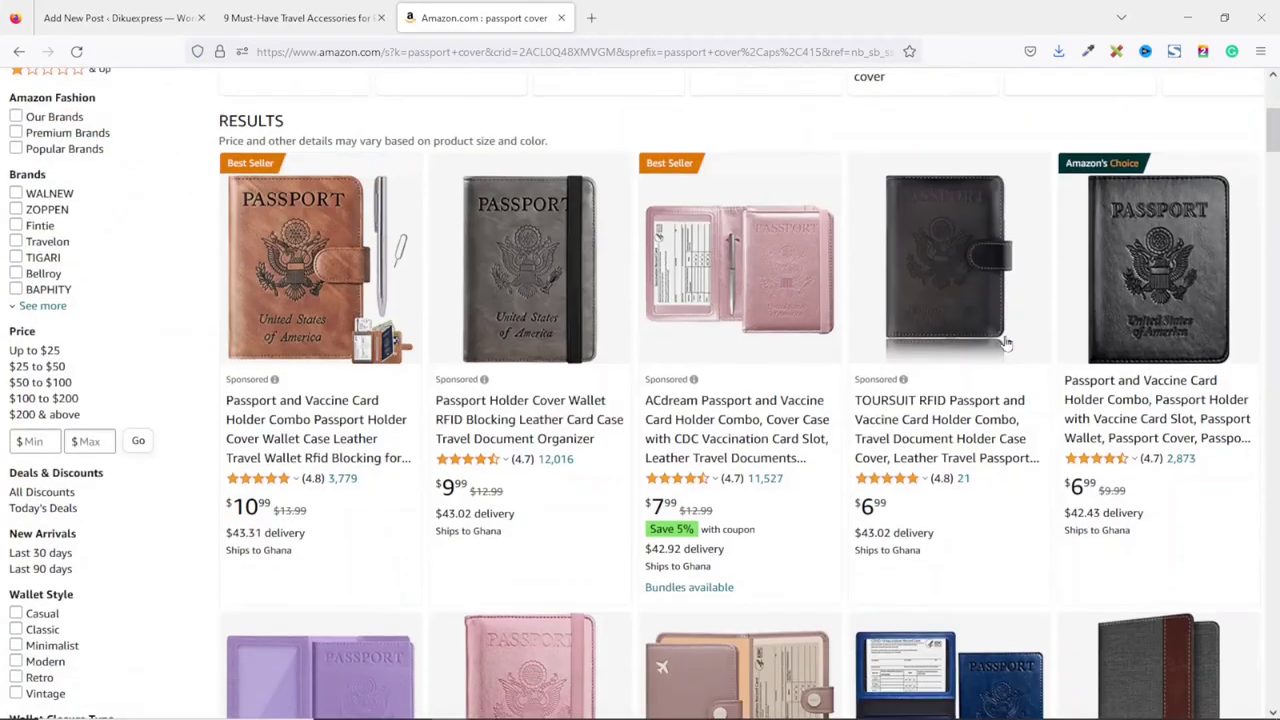
pyautogui.scroll(-7, 1030, 346)
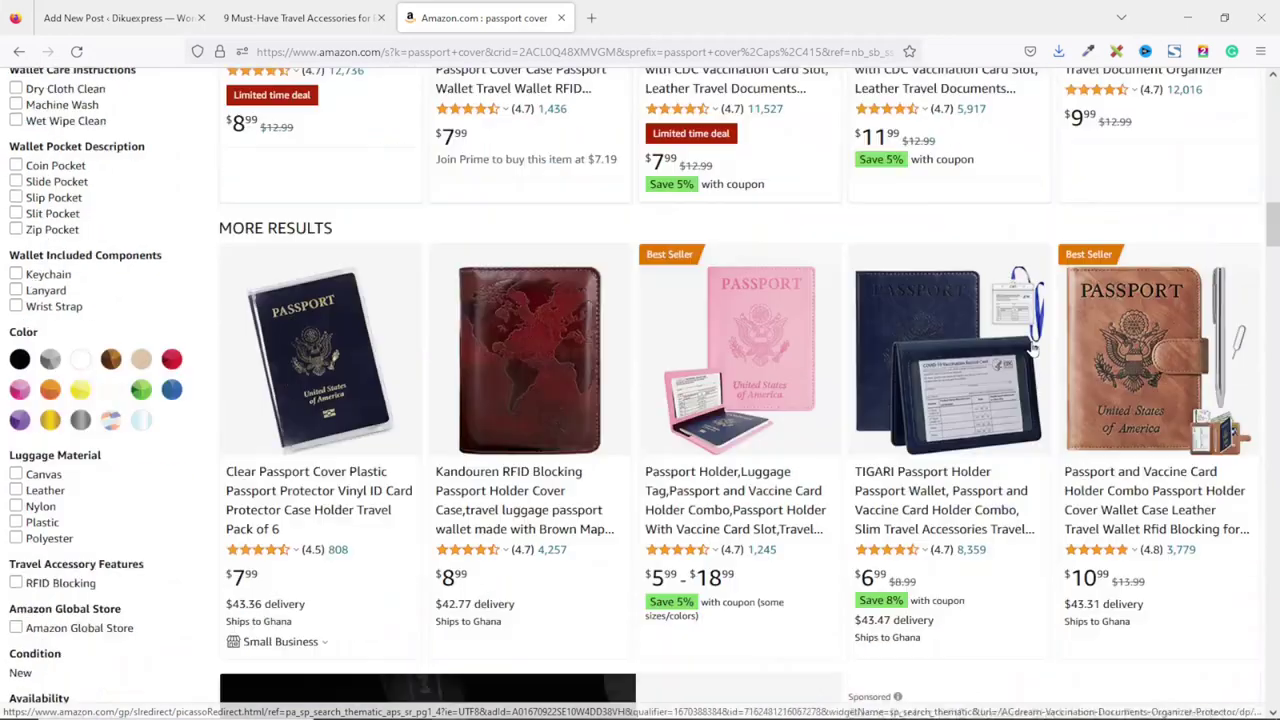
pyautogui.scroll(2, 1027, 356)
pyautogui.scroll(2, 1027, 356)
pyautogui.click(848, 490)
pyautogui.scroll(6, 898, 466)
pyautogui.scroll(8, 898, 466)
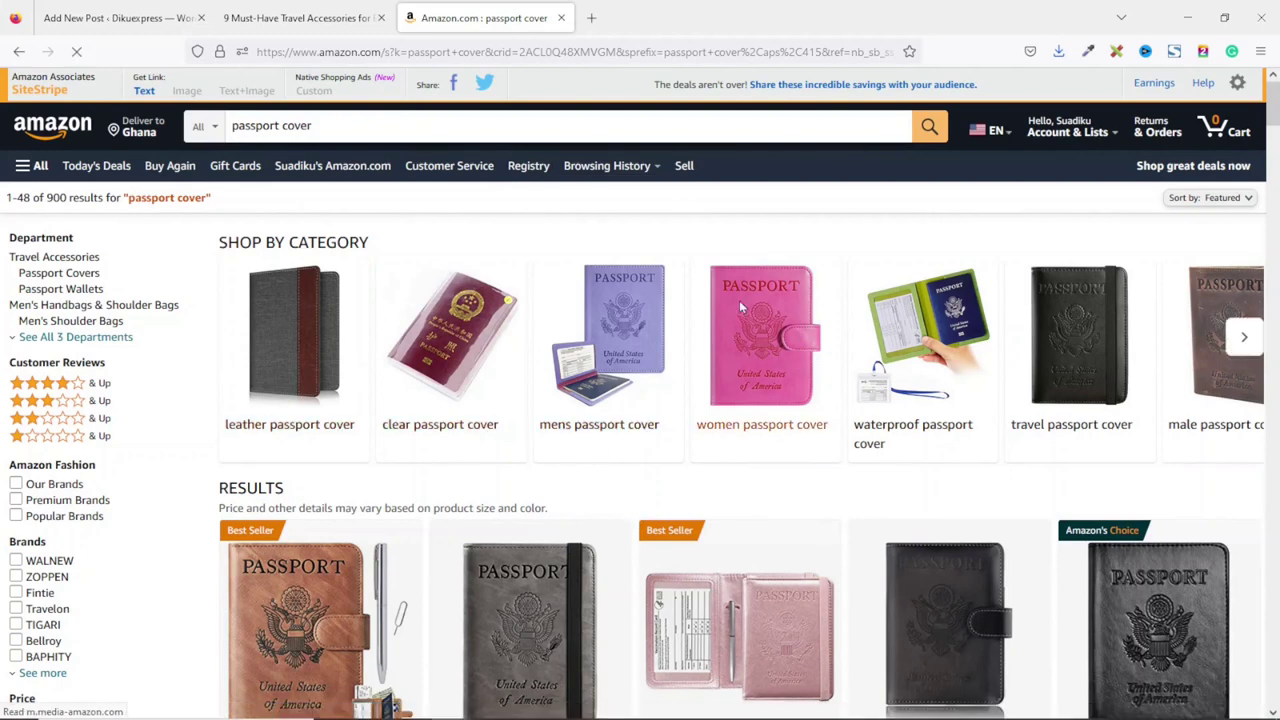
pyautogui.click(304, 418)
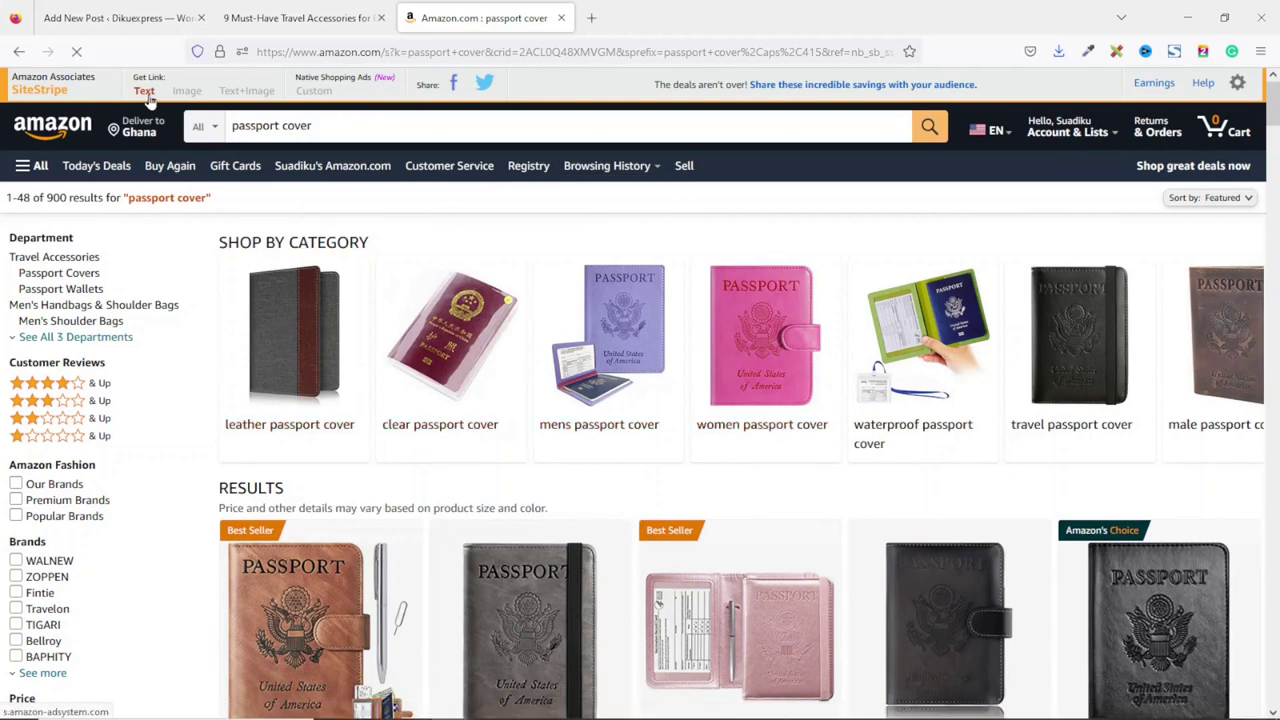
# Generate and copy the SiteStripe short affiliate link, then return to the WordPress editor.
pyautogui.click(145, 91)
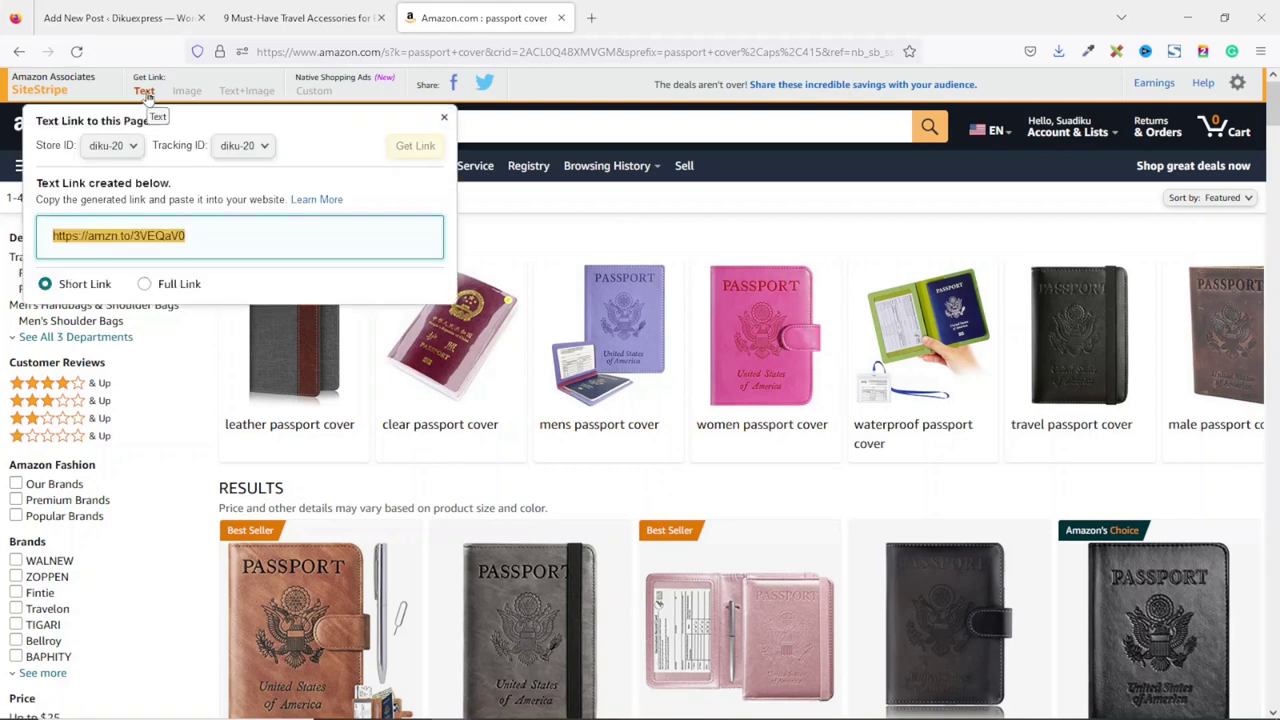
pyautogui.rightClick(135, 237)
pyautogui.click(155, 484)
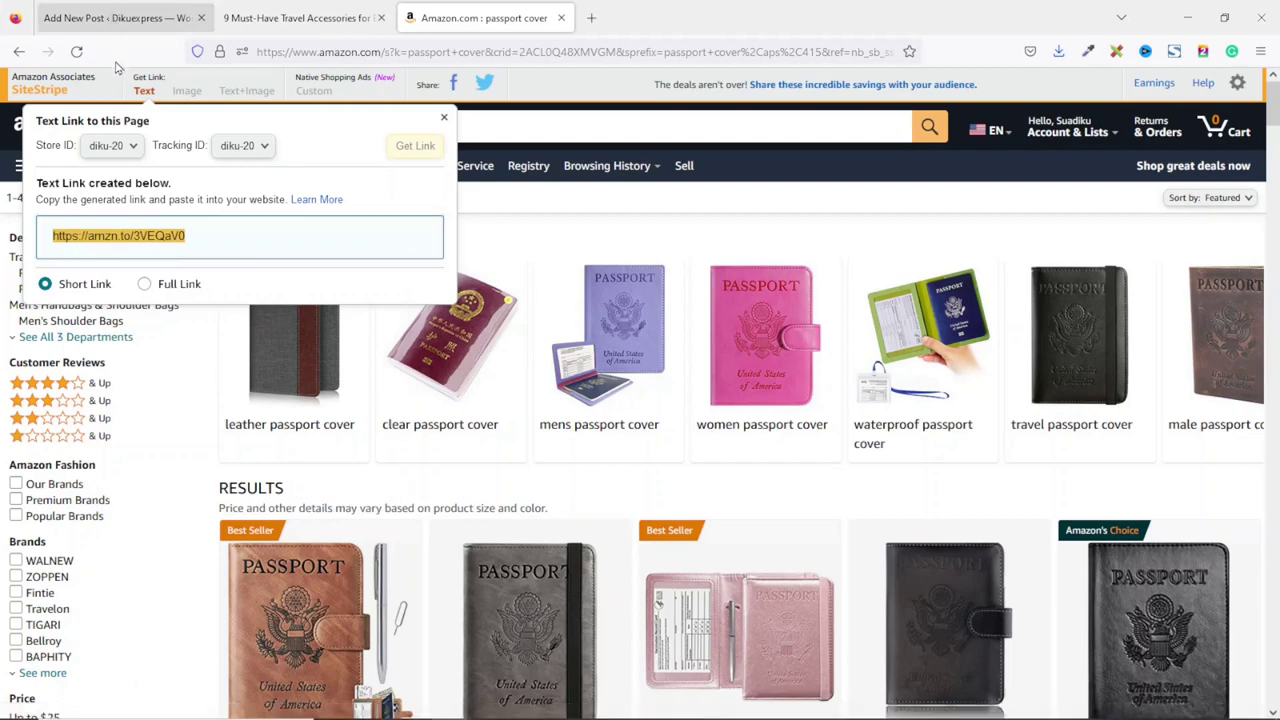
pyautogui.click(113, 18)
pyautogui.scroll(-10, 603, 400)
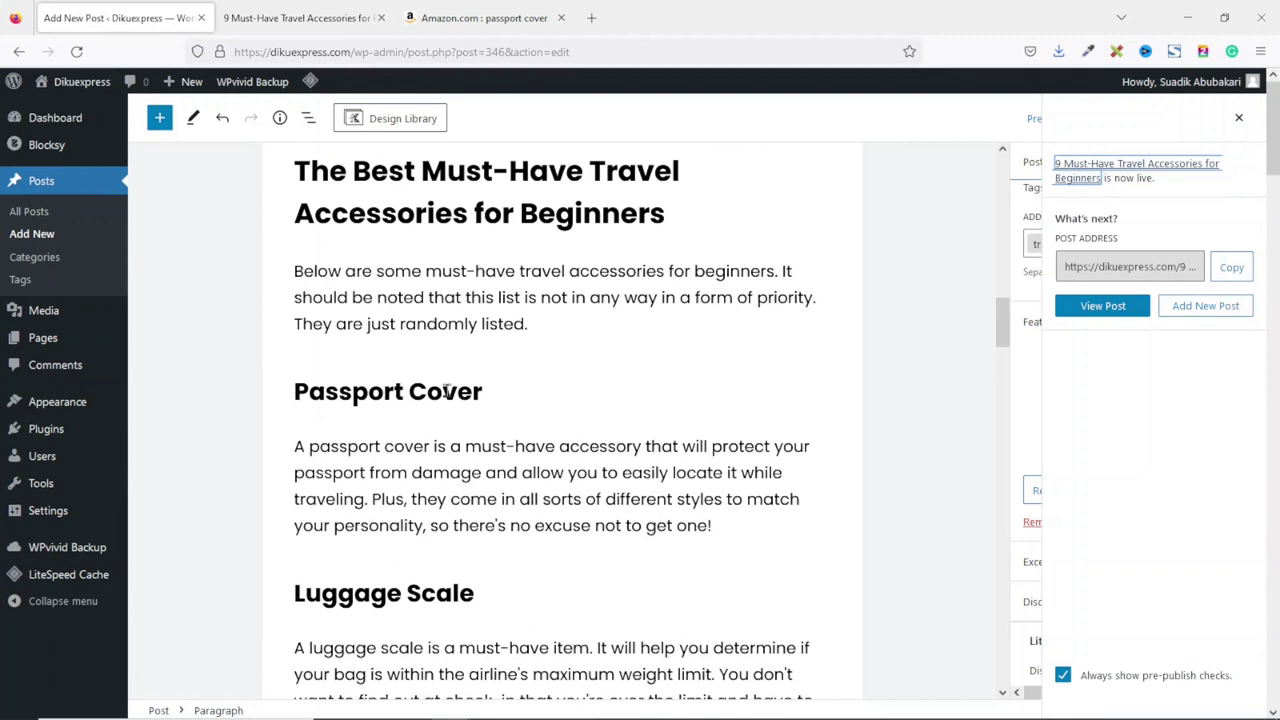
# Insert an Advanced Button block after the Passport Cover paragraph, found by searching 'buttons'.
pyautogui.moveTo(563, 555)
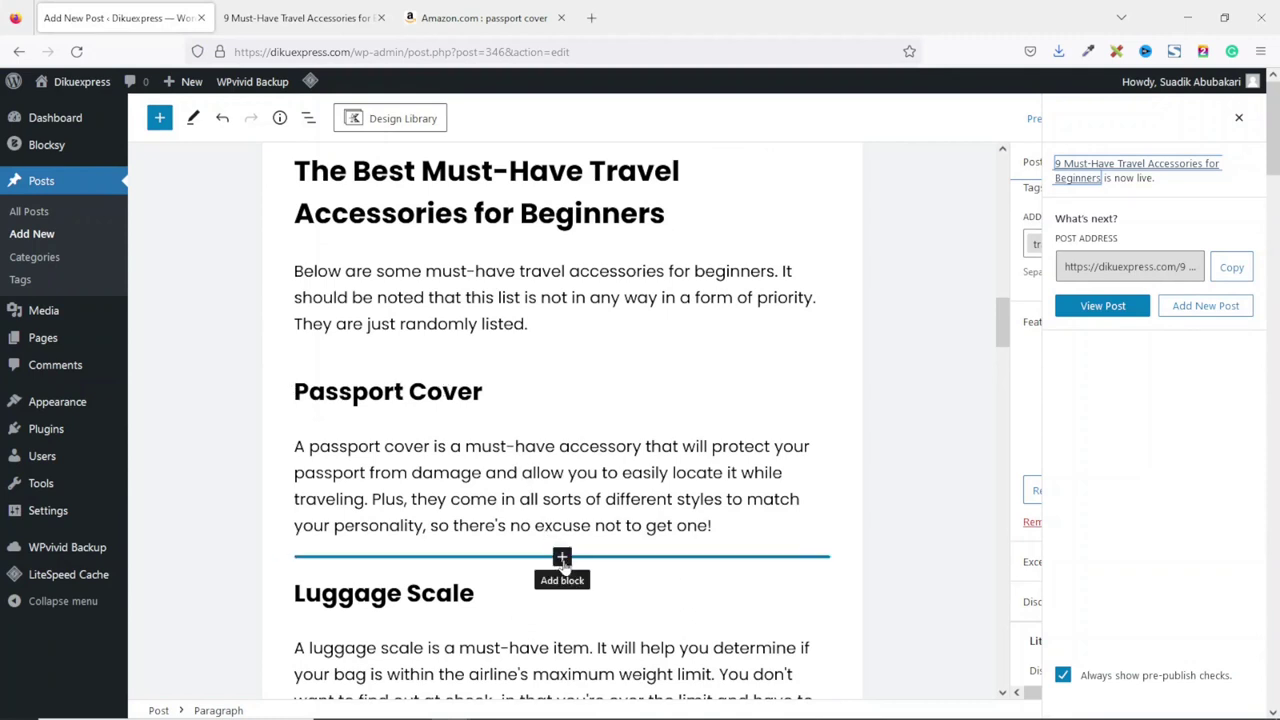
pyautogui.click(562, 558)
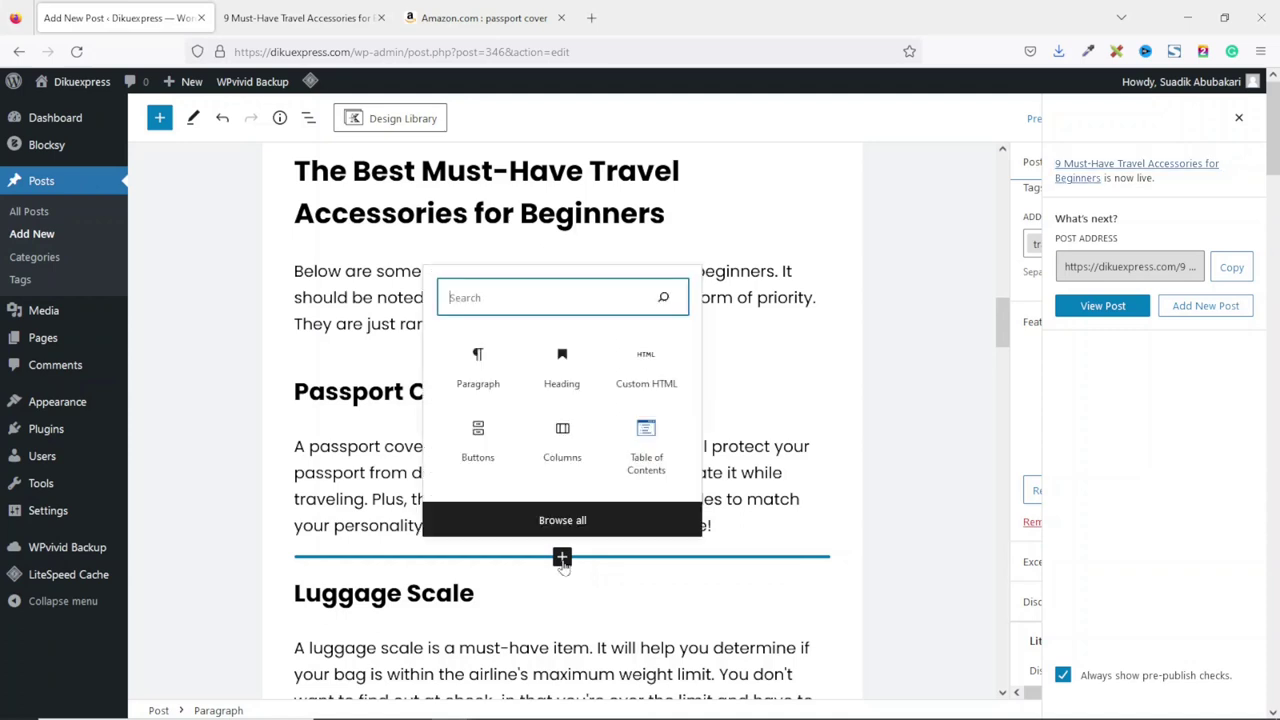
pyautogui.write('but')
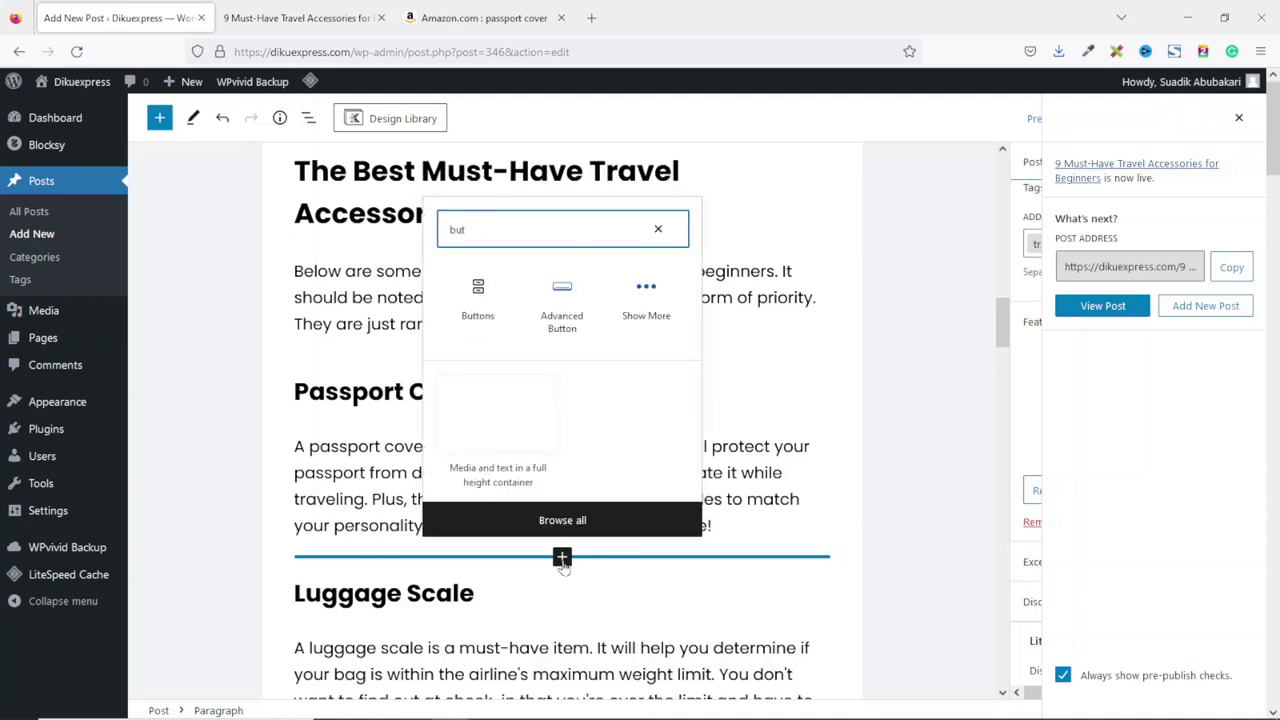
pyautogui.write('tons')
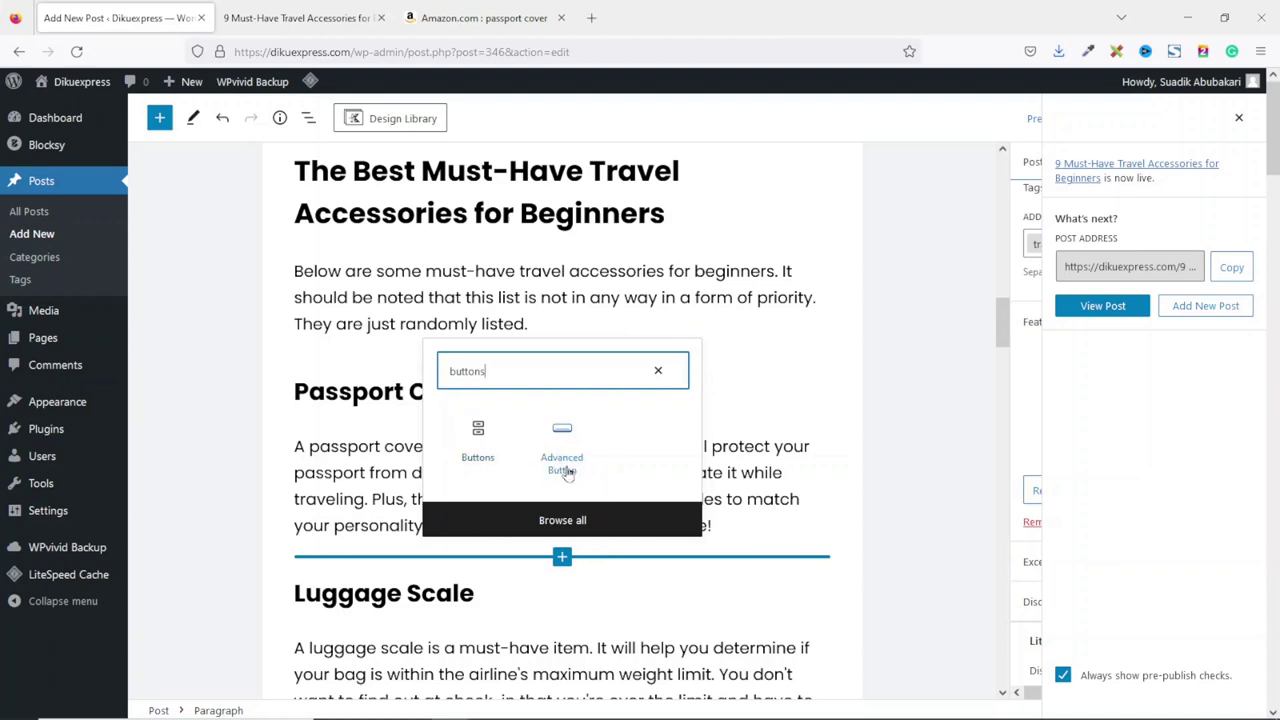
pyautogui.click(564, 443)
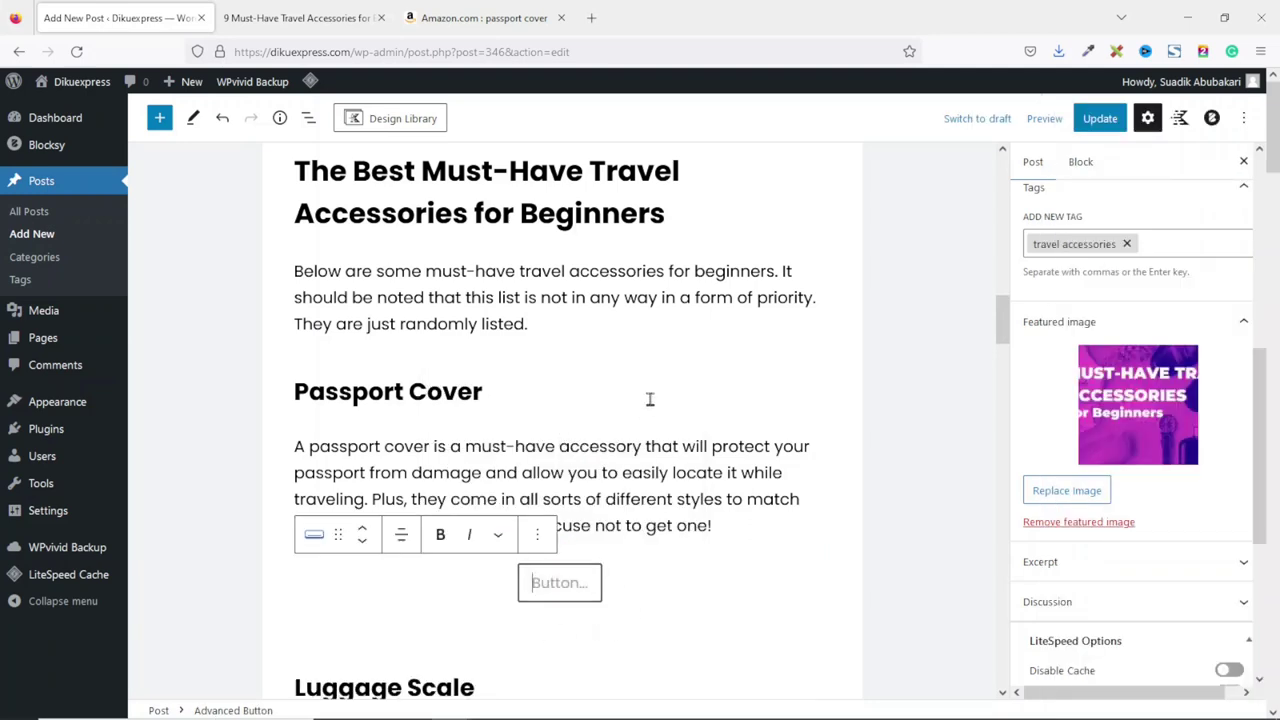
# Label the button 'Check Passport Covers on Amazon' and link it to the copied Amazon short link.
pyautogui.write('Check Passport Covers on Amazon')
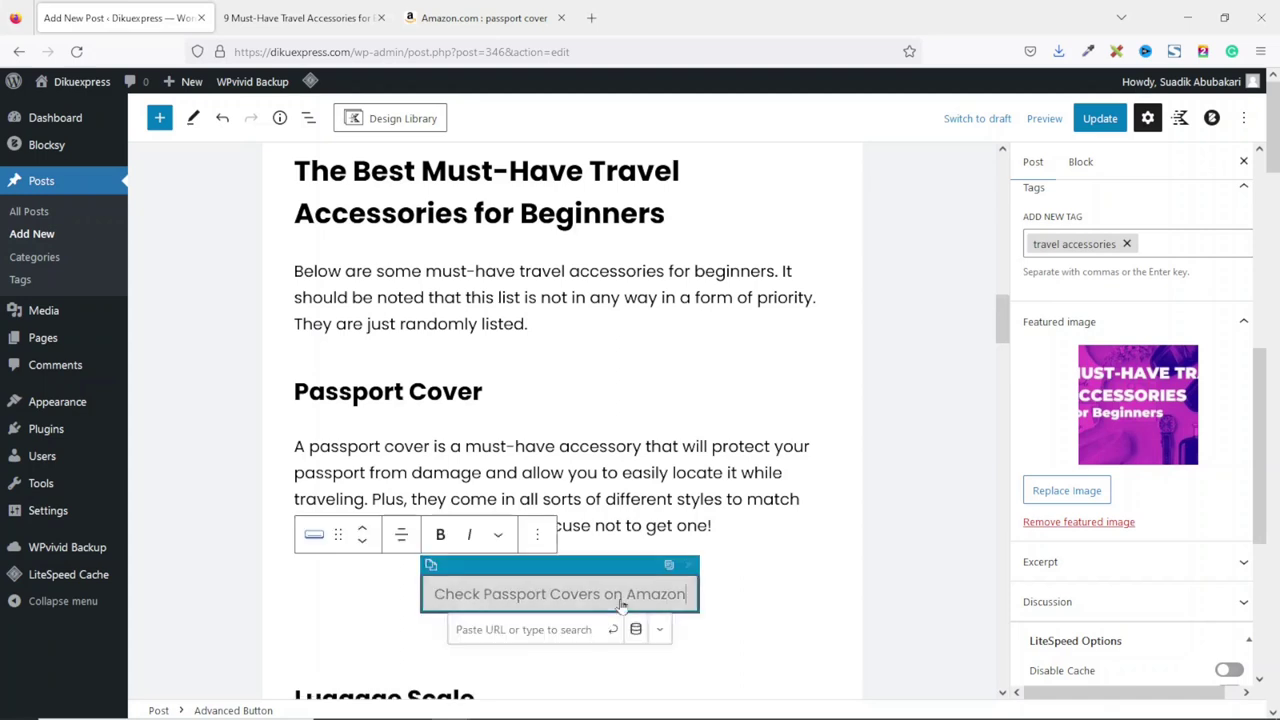
pyautogui.click(509, 630)
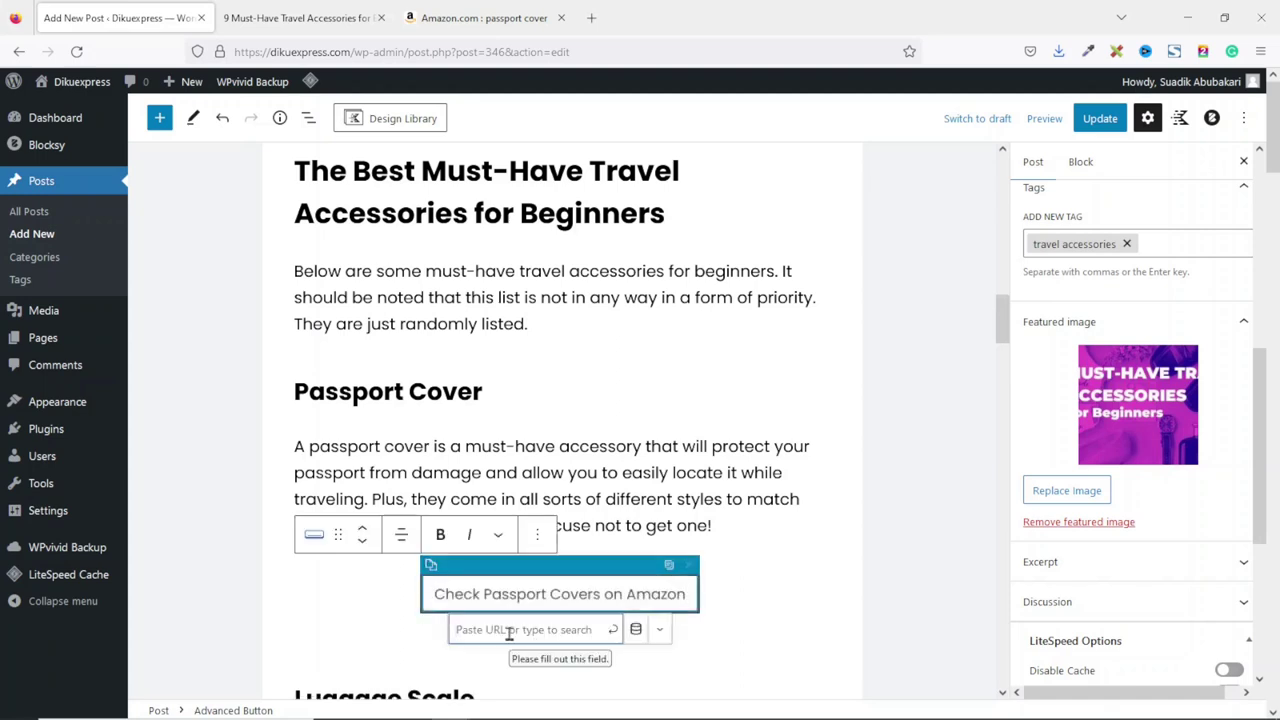
pyautogui.hotkey('ctrl', 'v')
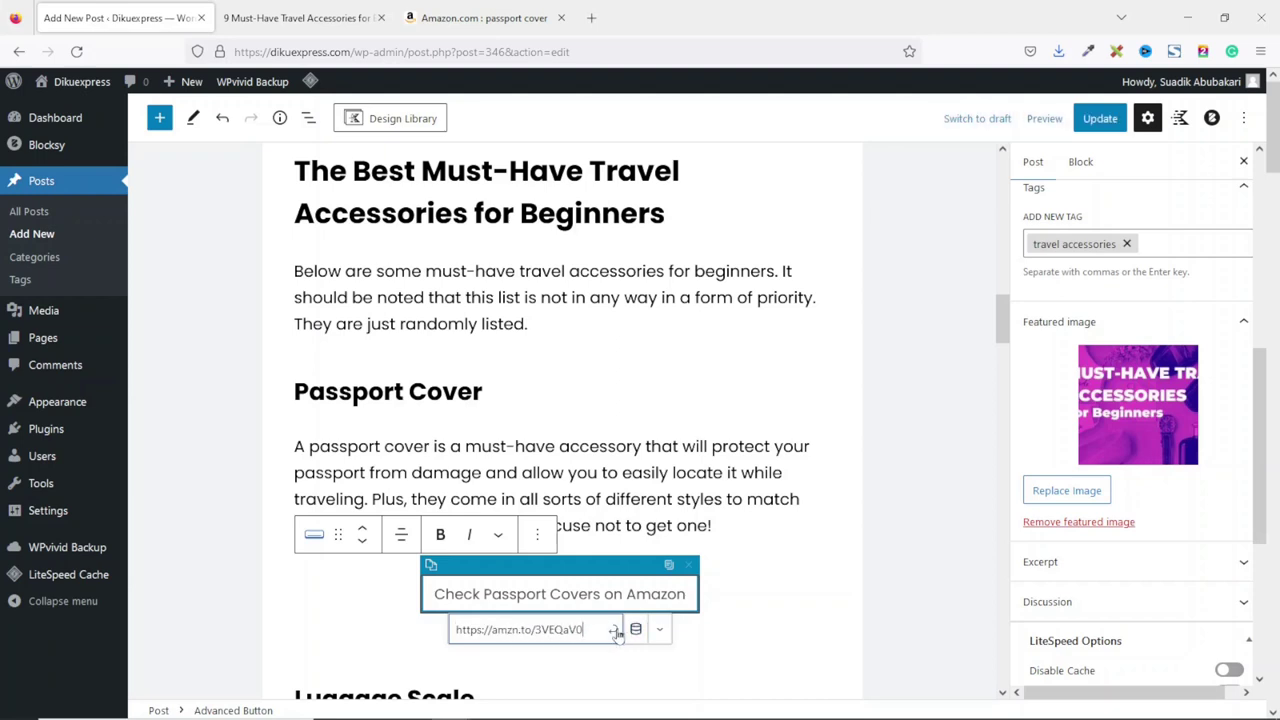
pyautogui.click(612, 629)
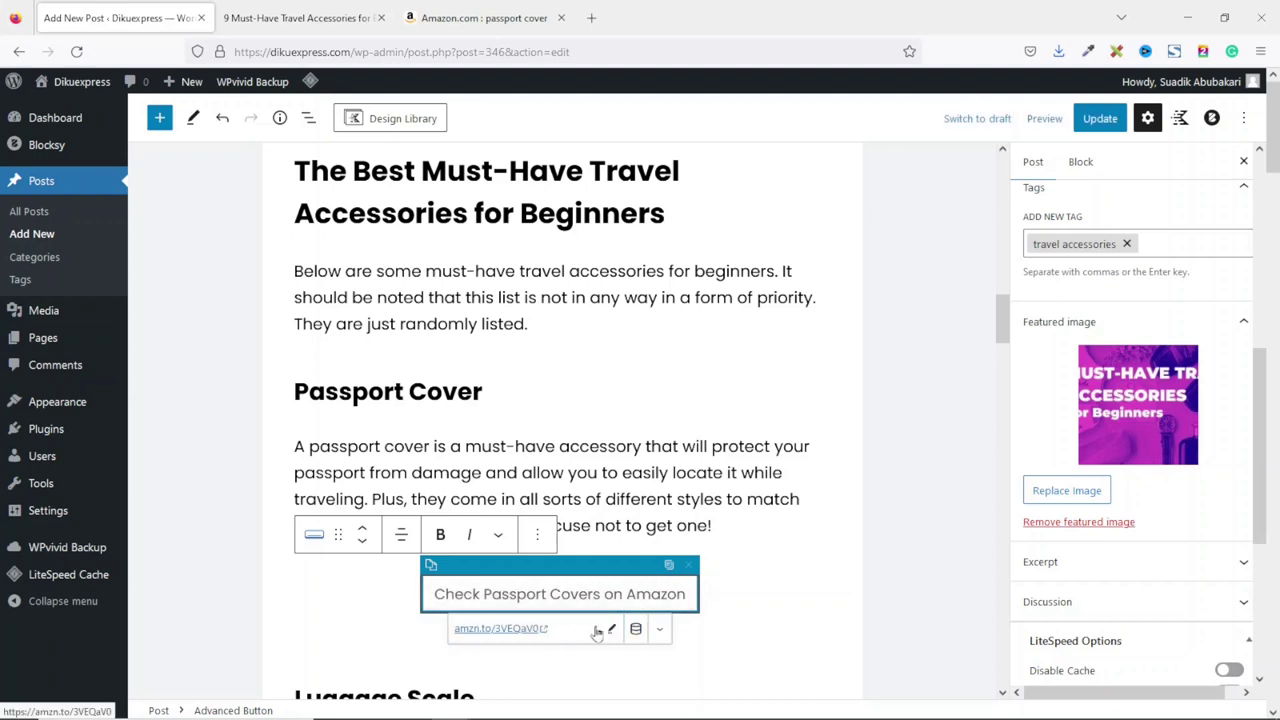
# Set the button link to open in a new window and show the button block's settings.
pyautogui.click(659, 630)
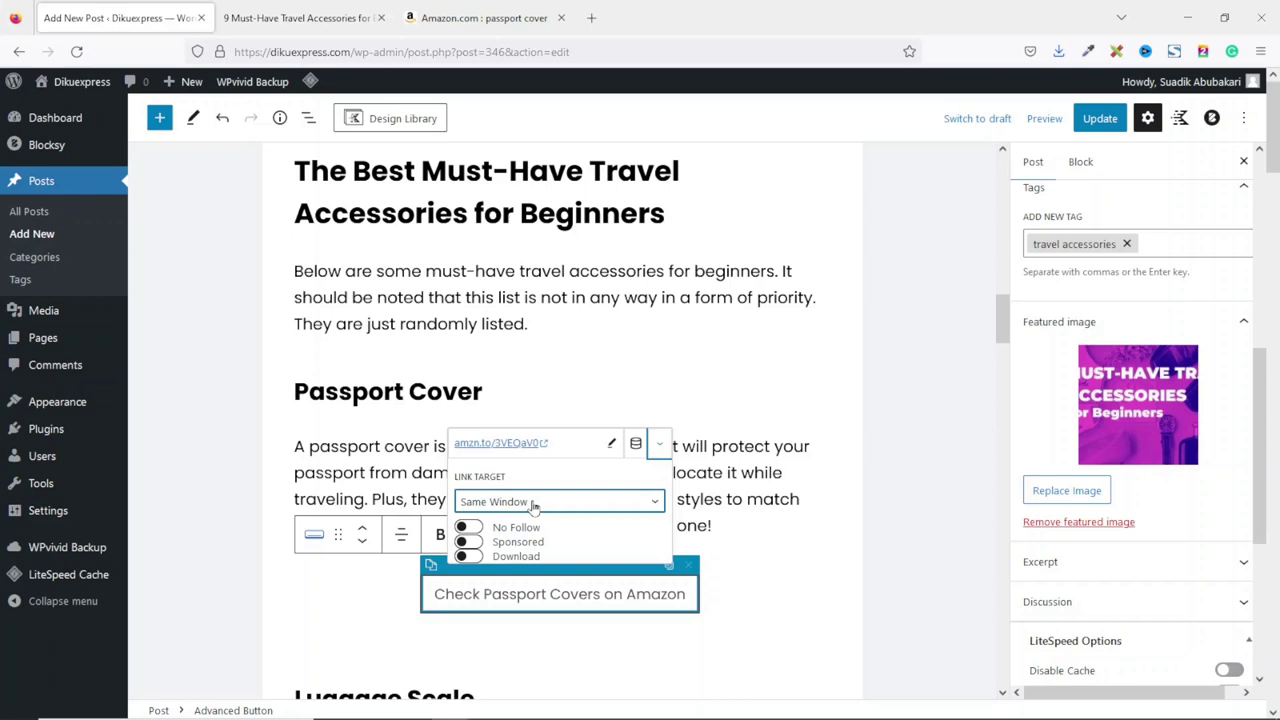
pyautogui.click(533, 503)
pyautogui.press('Escape')
pyautogui.press('Down')
pyautogui.click(690, 545)
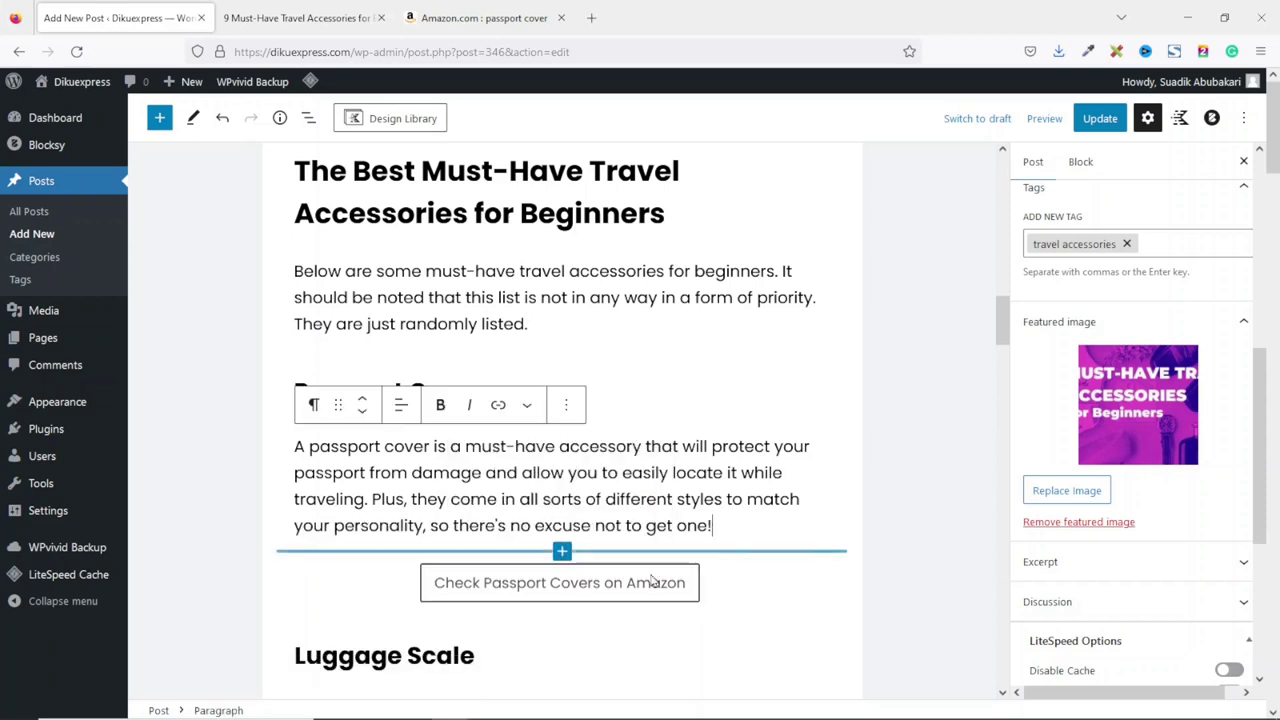
pyautogui.click(590, 588)
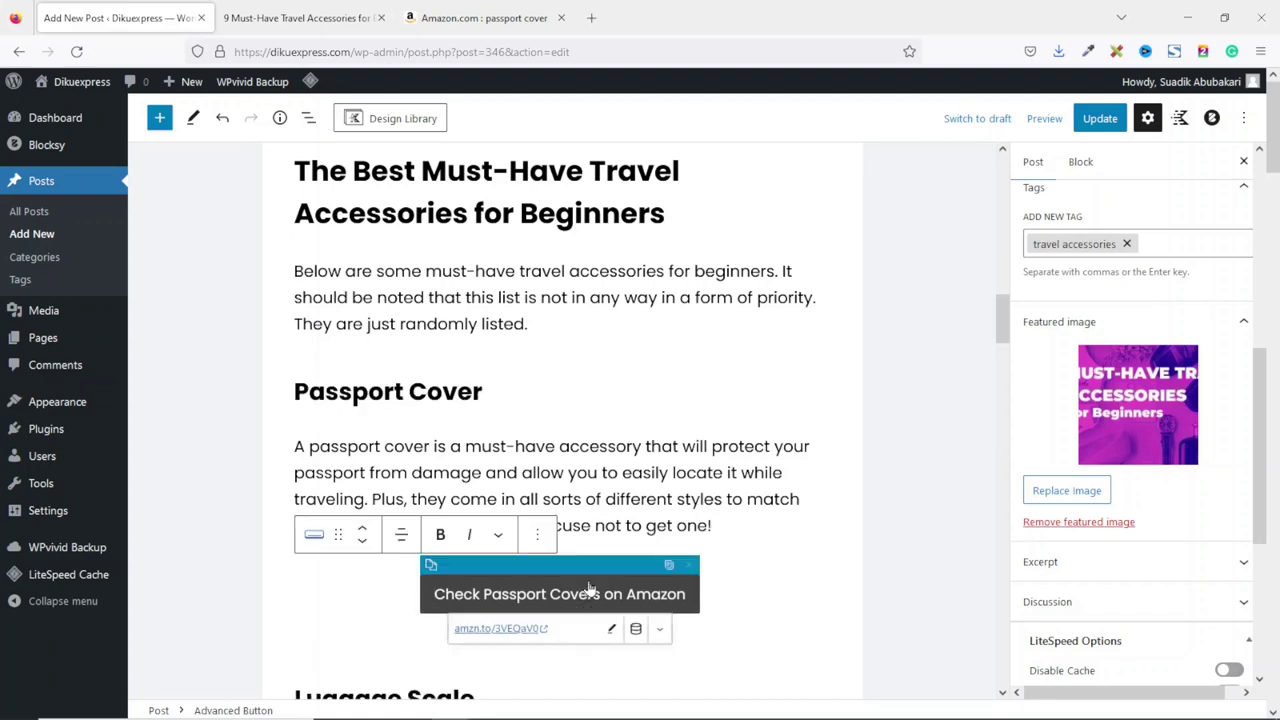
pyautogui.click(1080, 162)
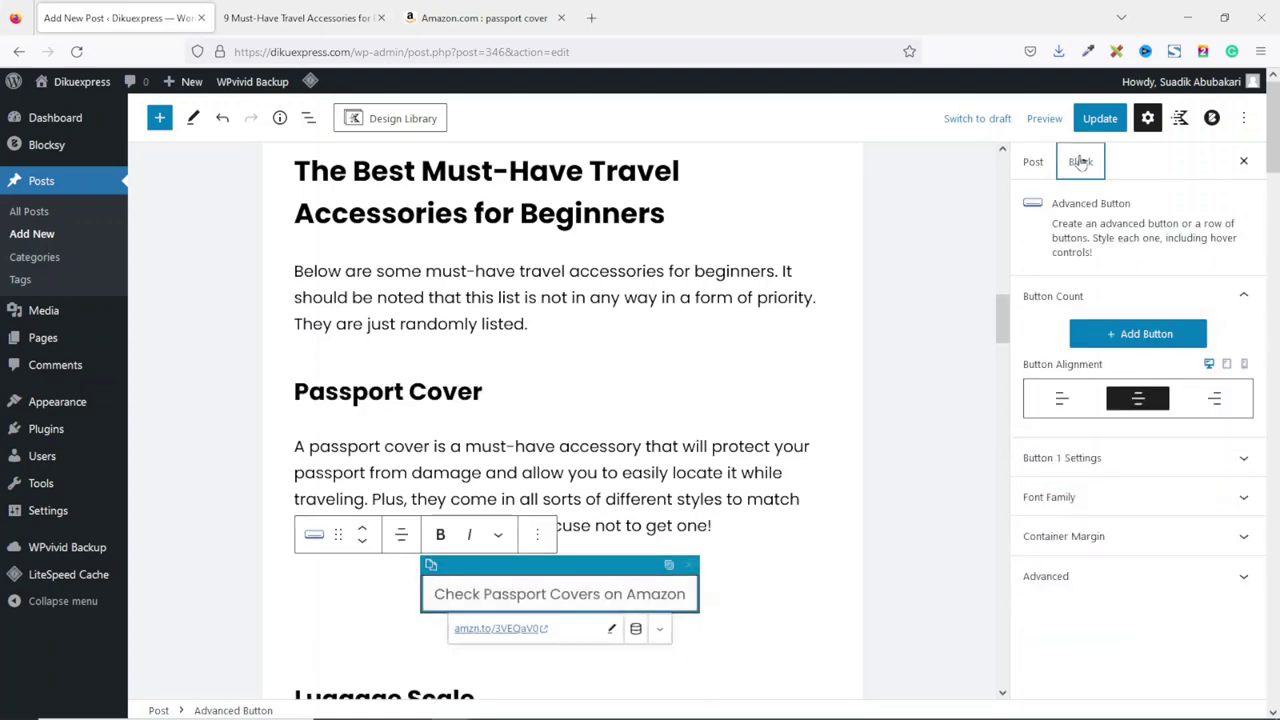
# Give the button an orange EA7430 background colour.
pyautogui.click(1157, 459)
pyautogui.scroll(-2, 1137, 508)
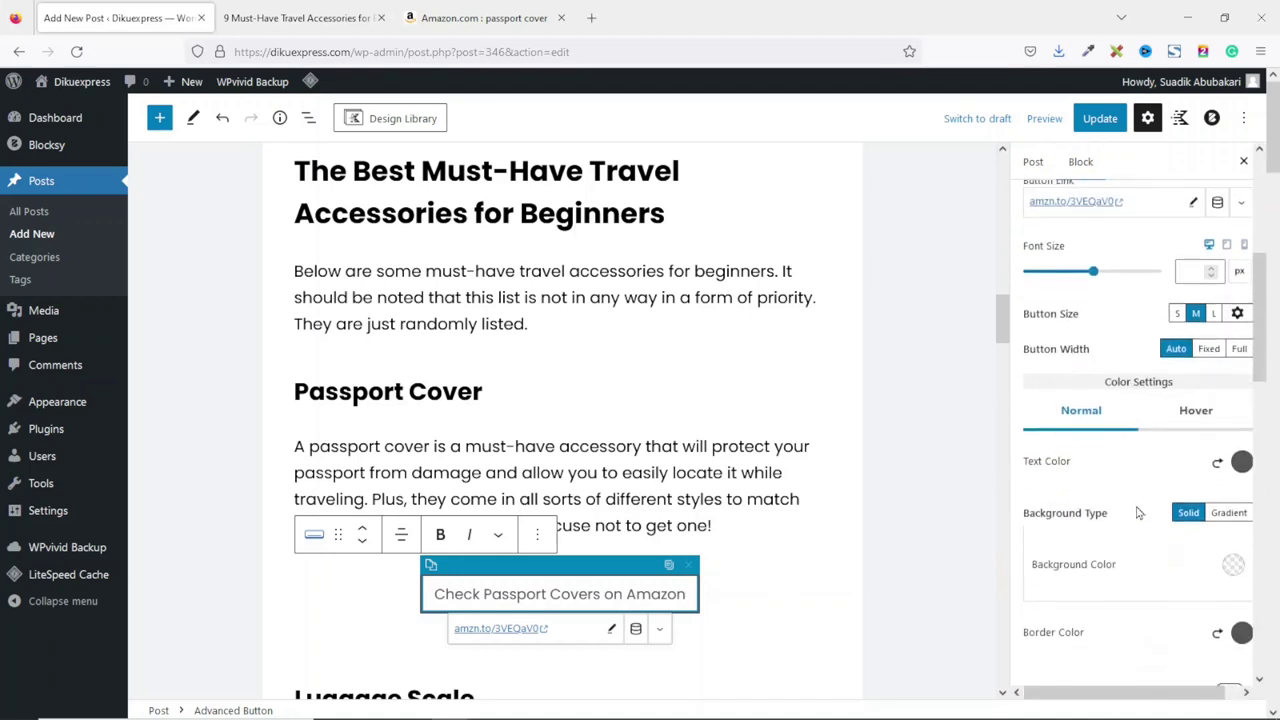
pyautogui.click(1232, 566)
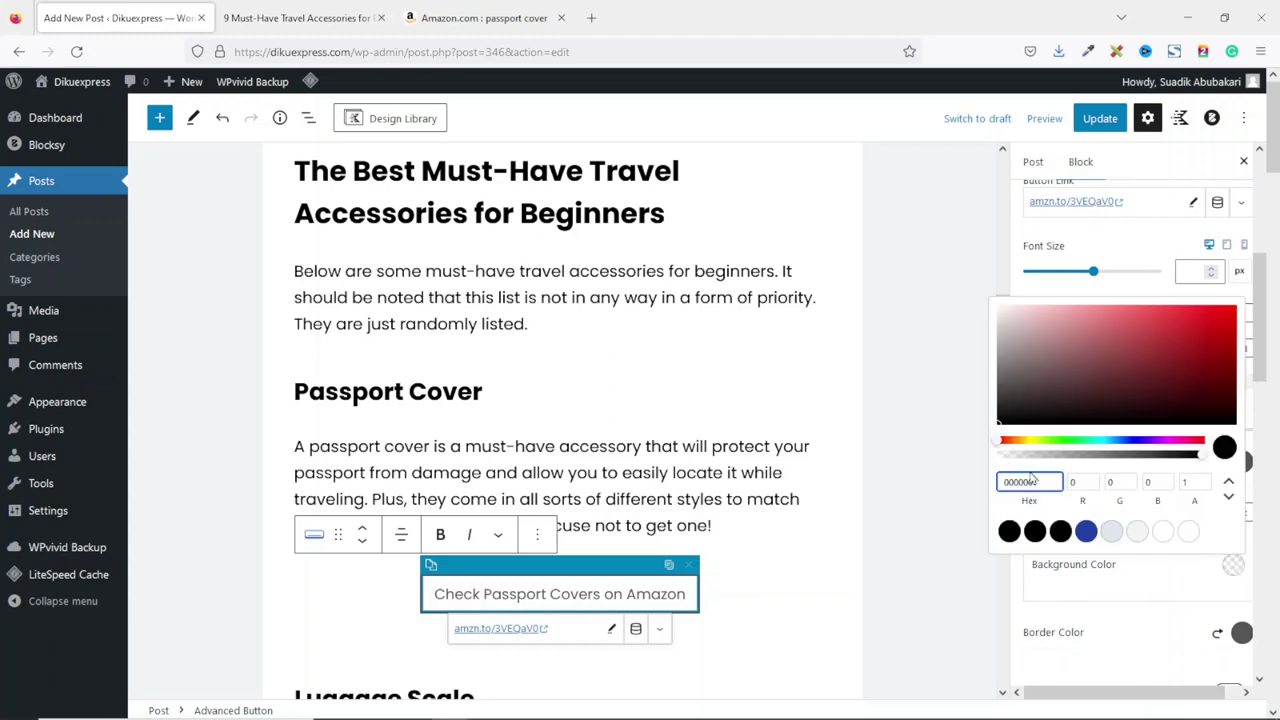
pyautogui.click(1020, 443)
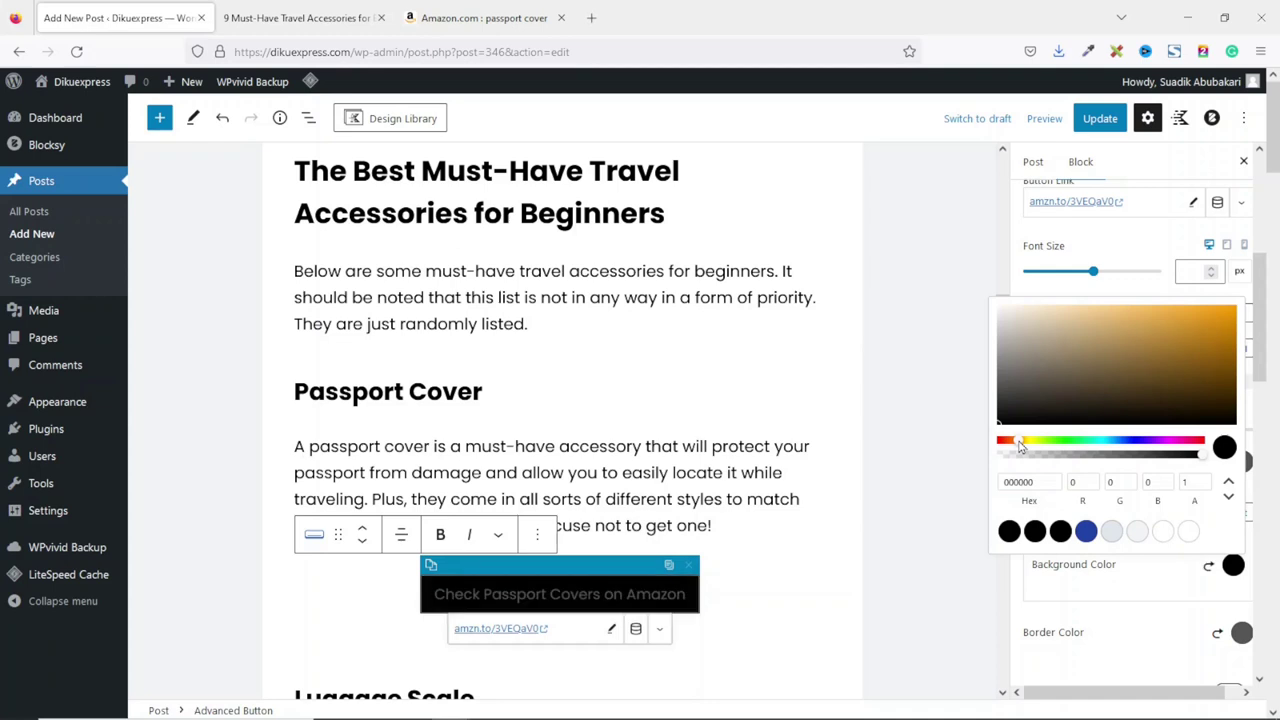
pyautogui.moveTo(1228, 340); pyautogui.dragTo(1184, 318)
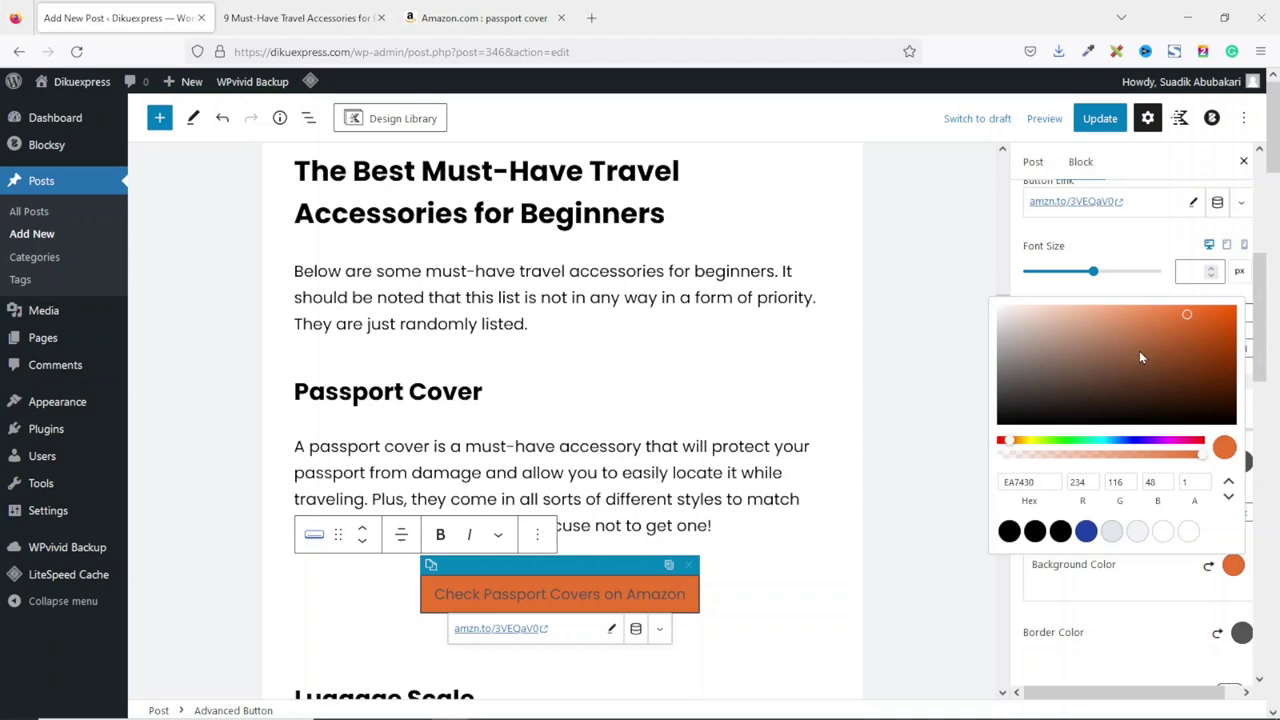
pyautogui.moveTo(1041, 482); pyautogui.dragTo(999, 487)
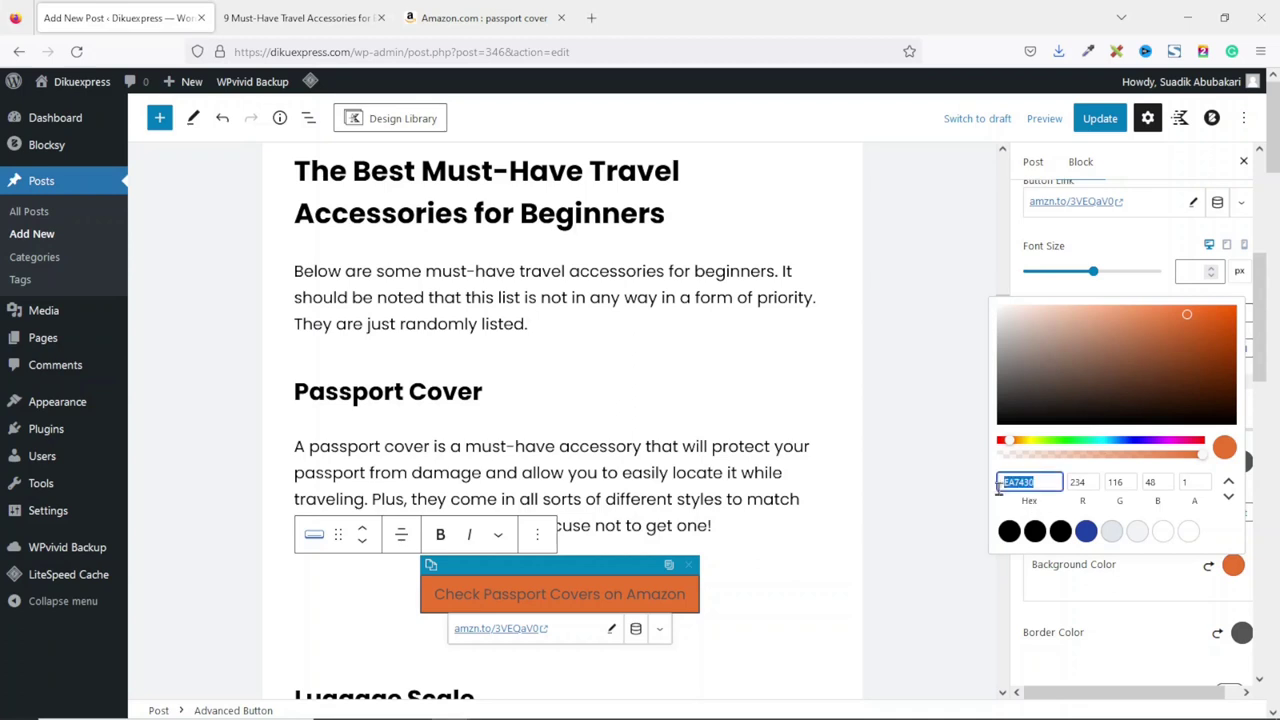
pyautogui.click(1044, 482)
pyautogui.click(1232, 566)
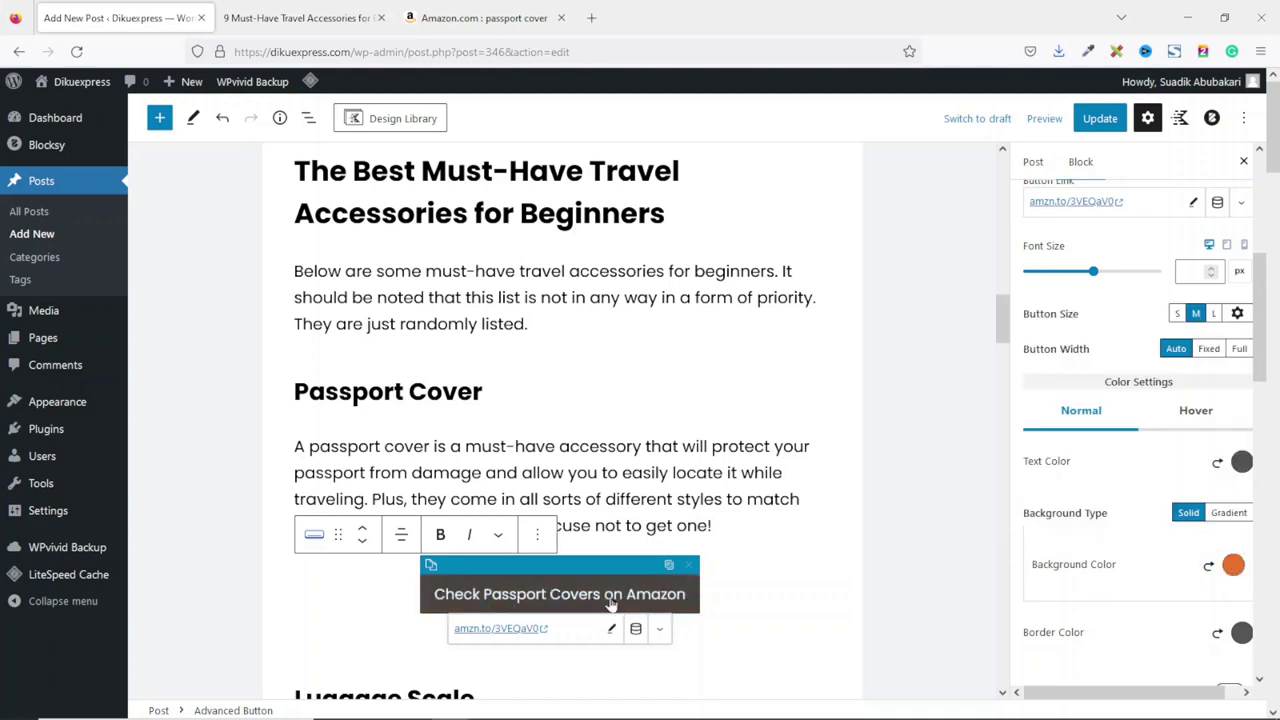
# Make the button text white and its border fully transparent.
pyautogui.click(1241, 462)
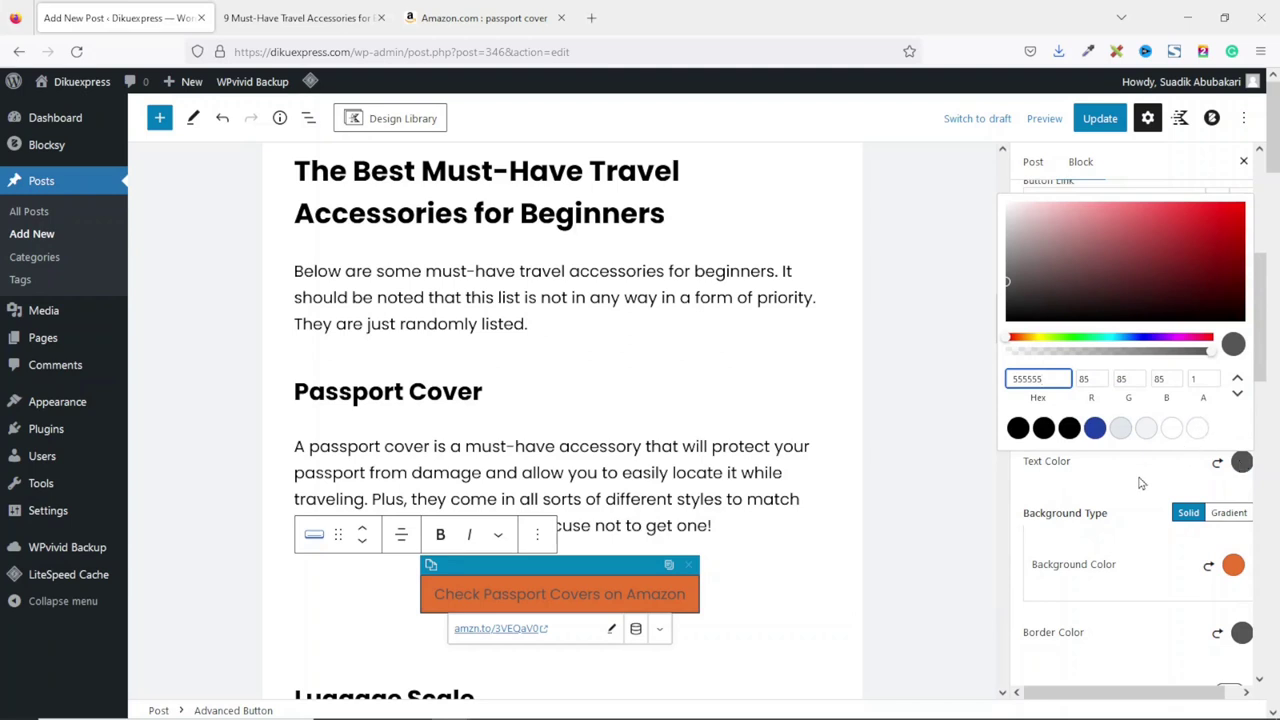
pyautogui.click(1201, 432)
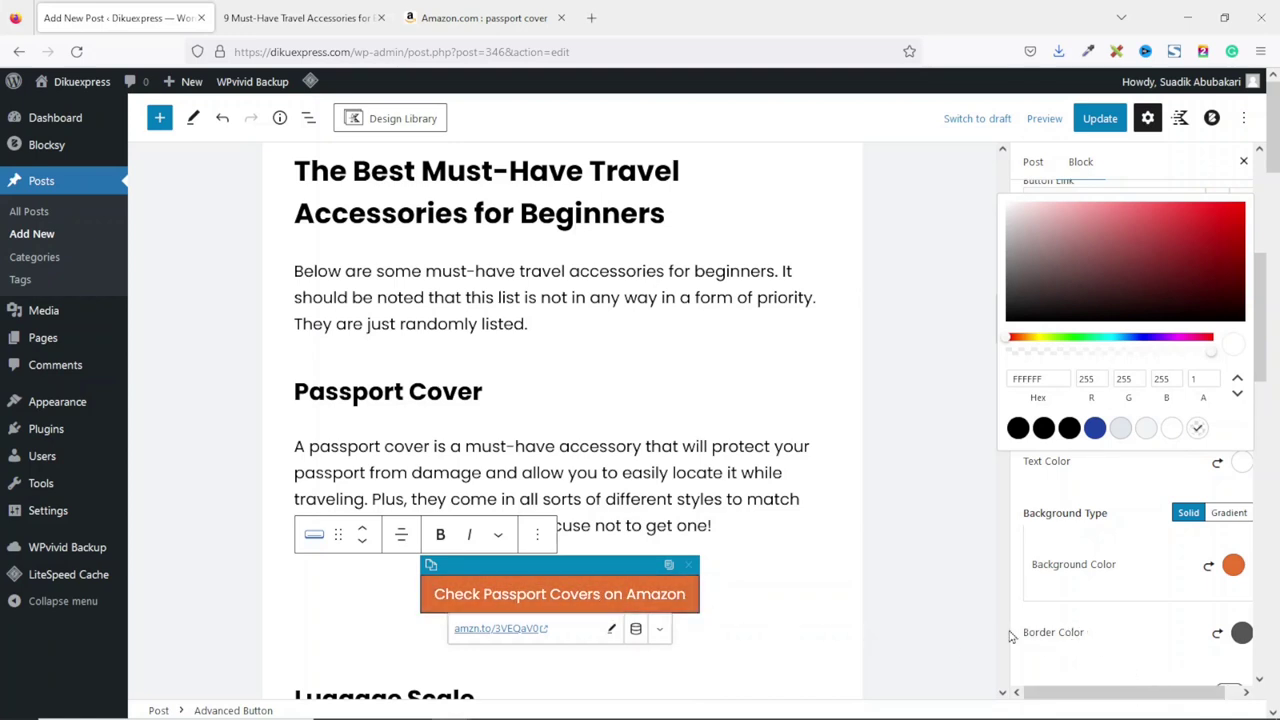
pyautogui.click(1241, 633)
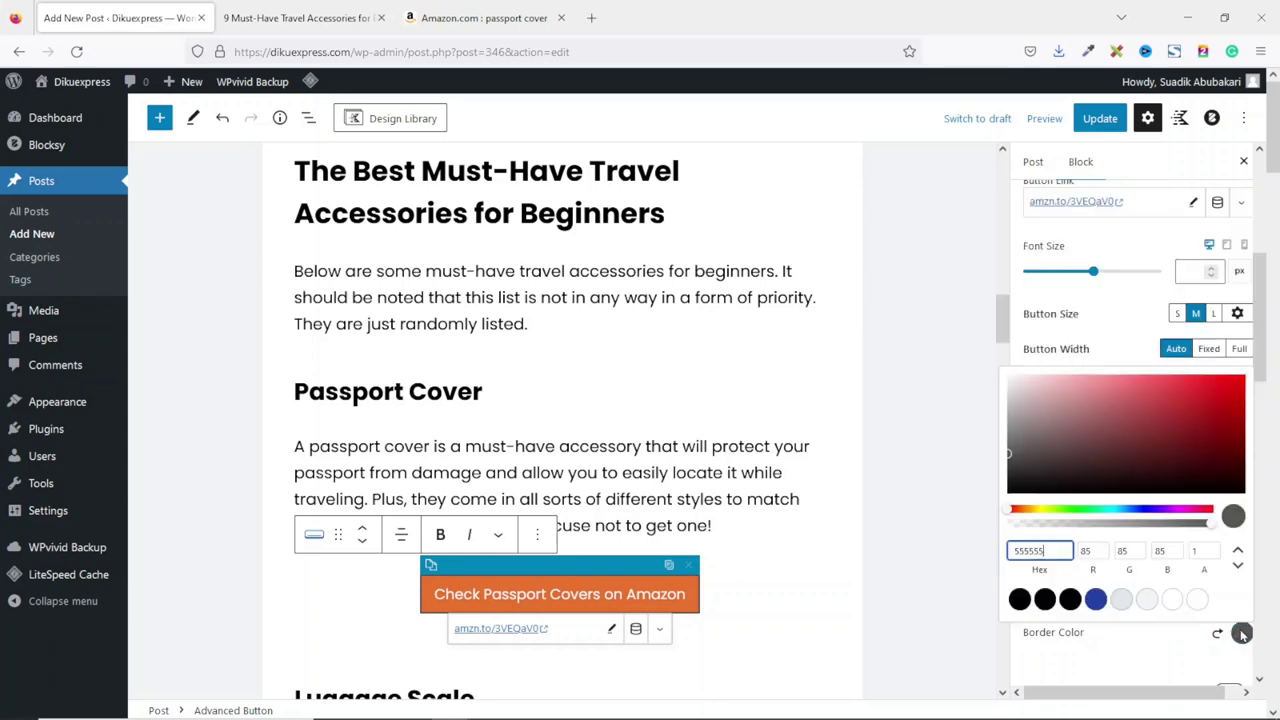
pyautogui.scroll(-2, 1215, 455)
pyautogui.moveTo(1215, 450); pyautogui.dragTo(1005, 451)
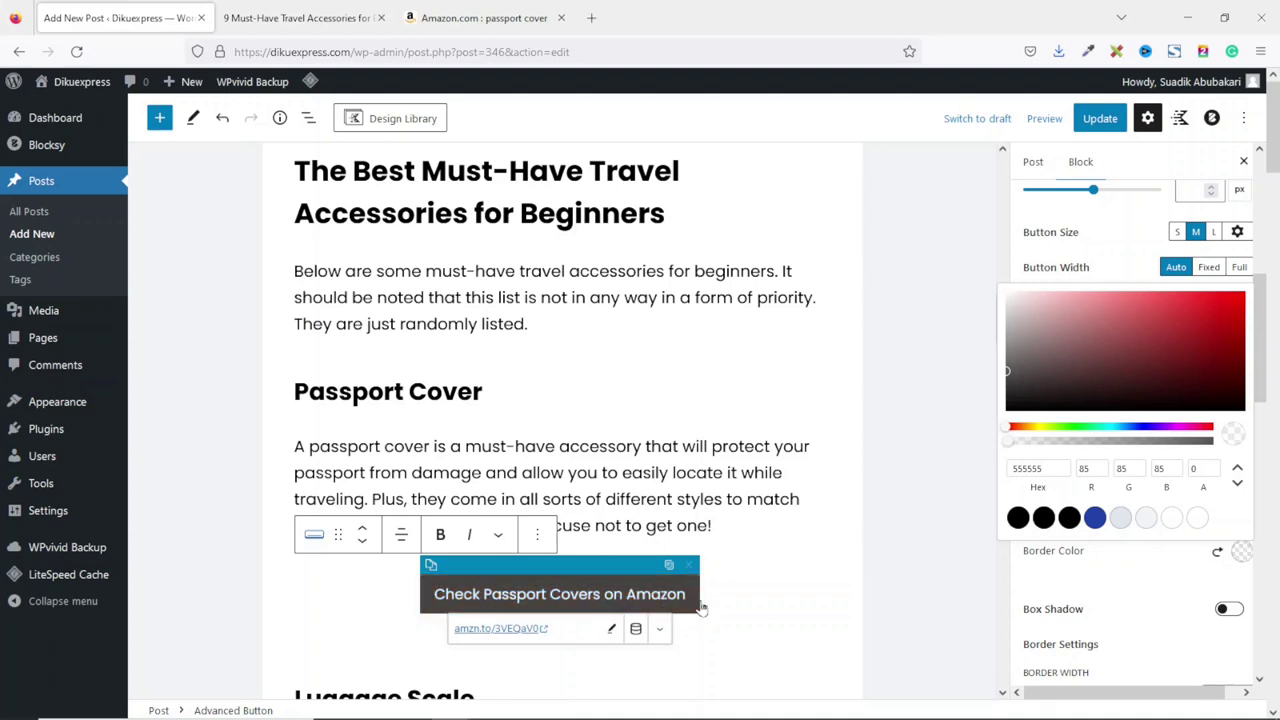
pyautogui.click(731, 503)
# Duplicate the Amazon button and move the copy below the luggage scale paragraph.
pyautogui.scroll(-3, 563, 551)
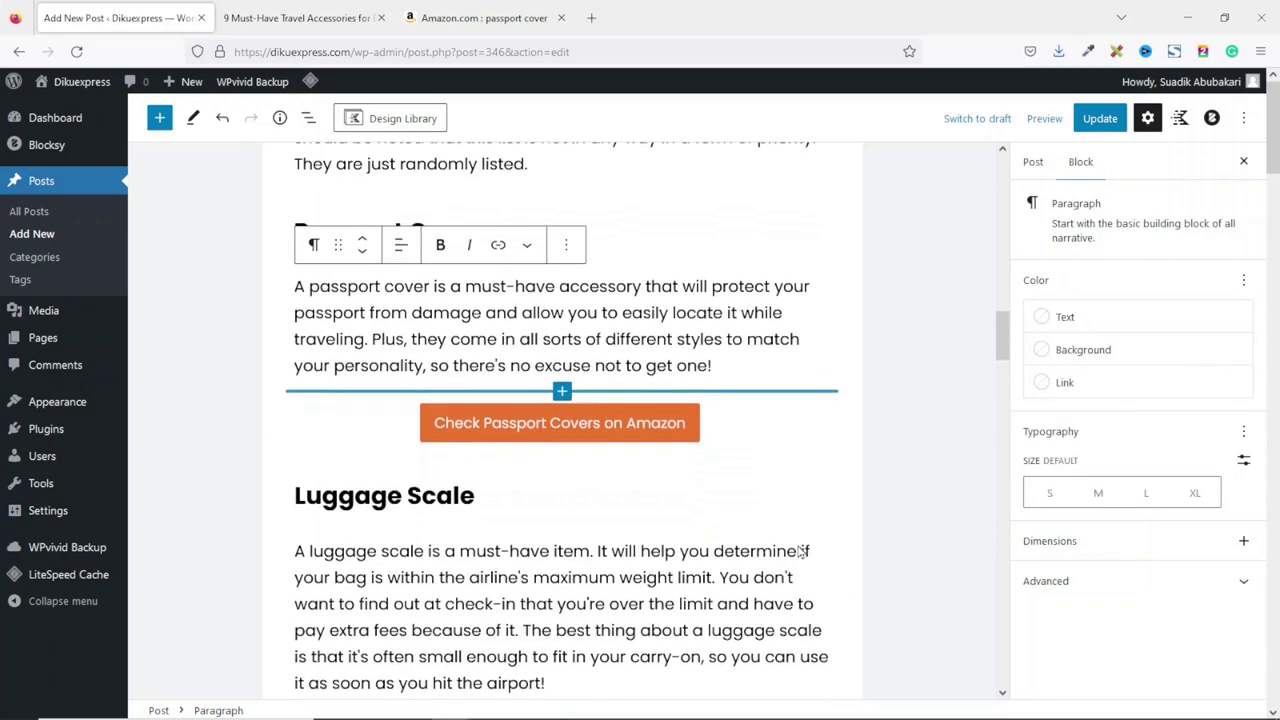
pyautogui.scroll(-1, 458, 425)
pyautogui.scroll(3, 674, 514)
pyautogui.scroll(-3, 674, 514)
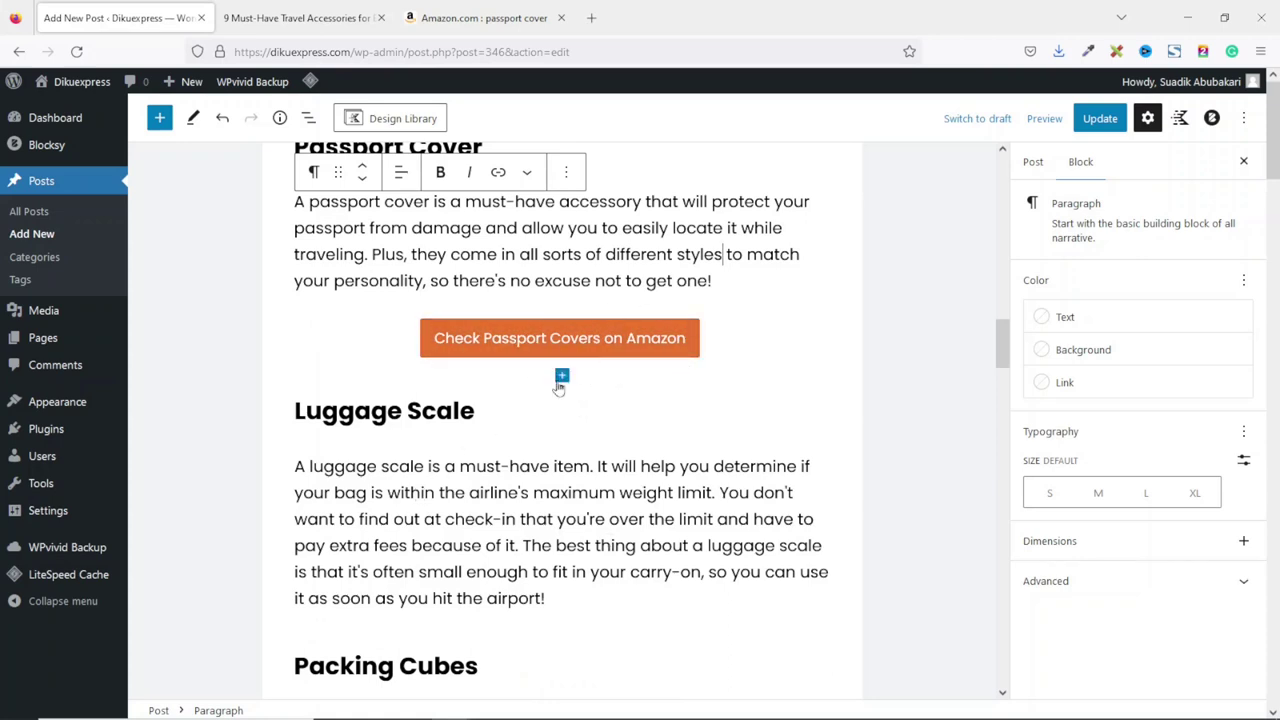
pyautogui.click(594, 344)
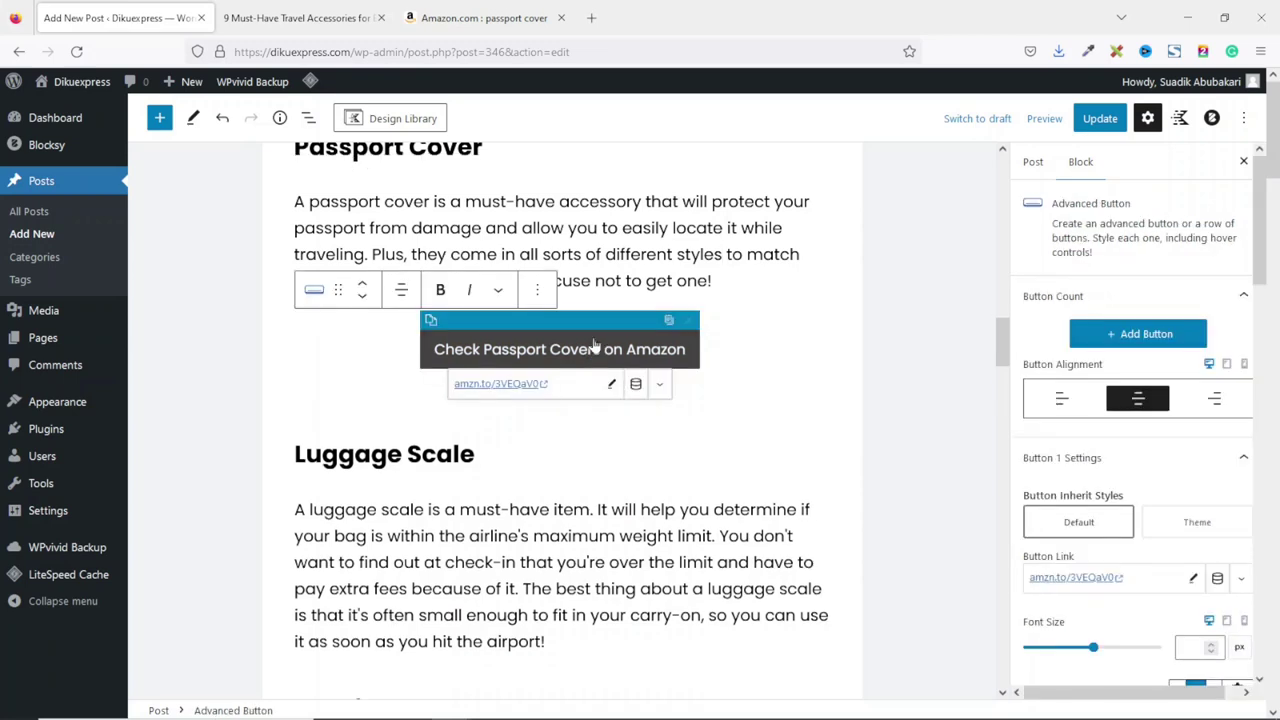
pyautogui.click(537, 291)
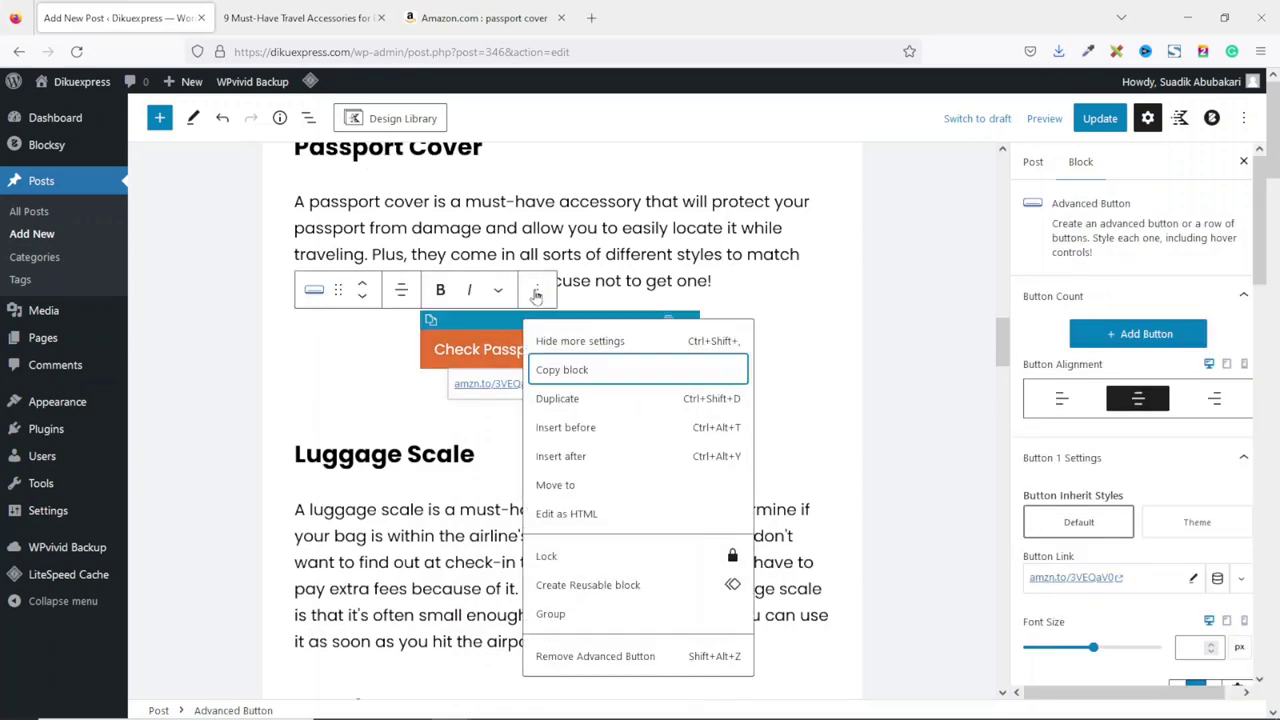
pyautogui.click(572, 403)
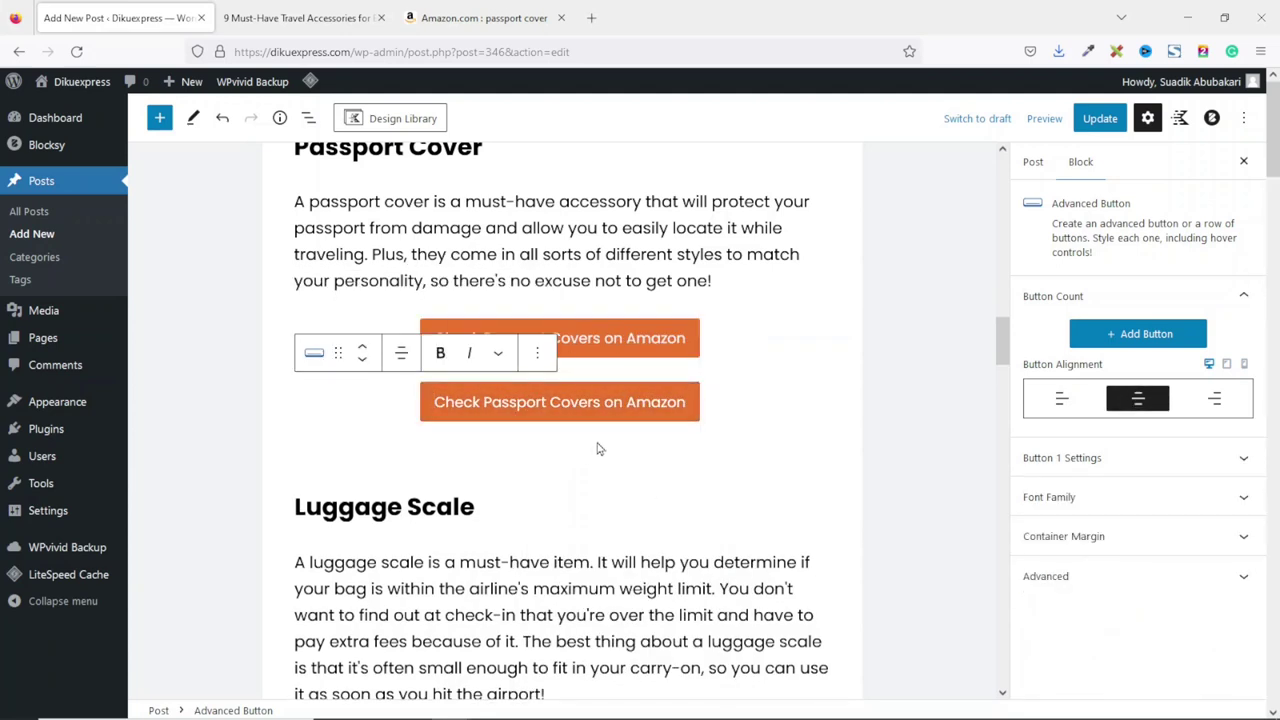
pyautogui.scroll(-1, 597, 449)
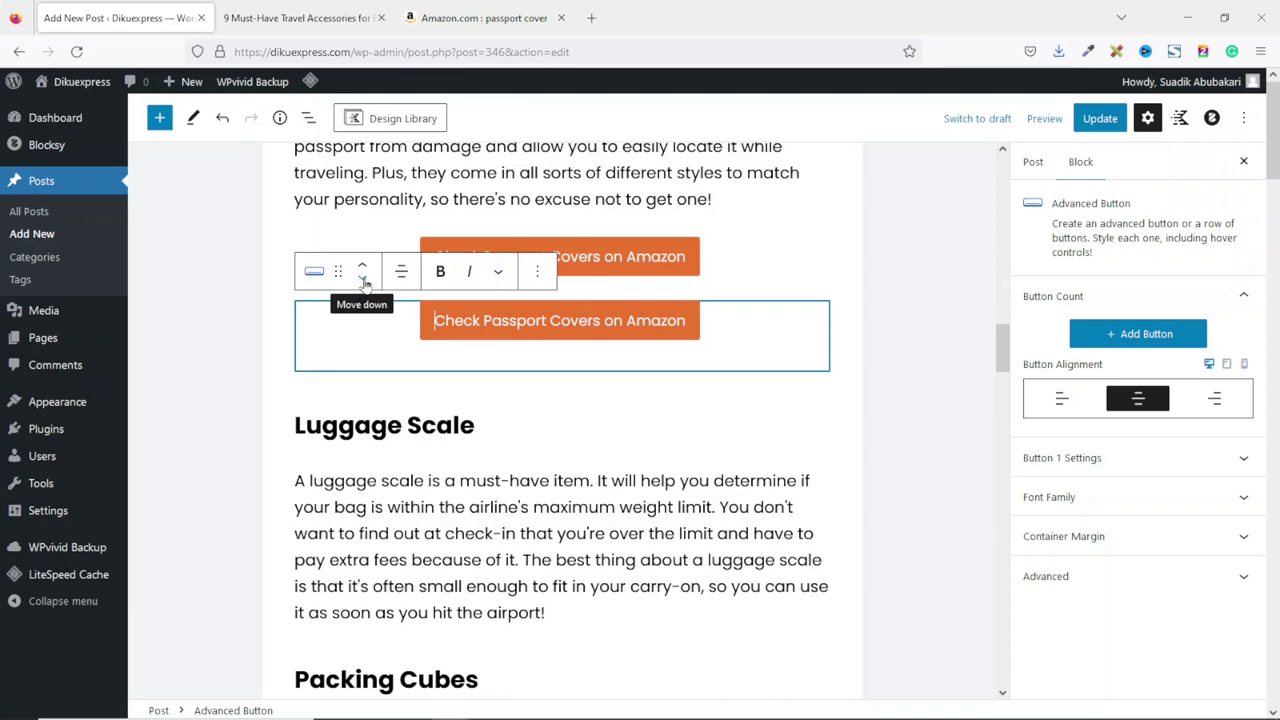
pyautogui.click(363, 281)
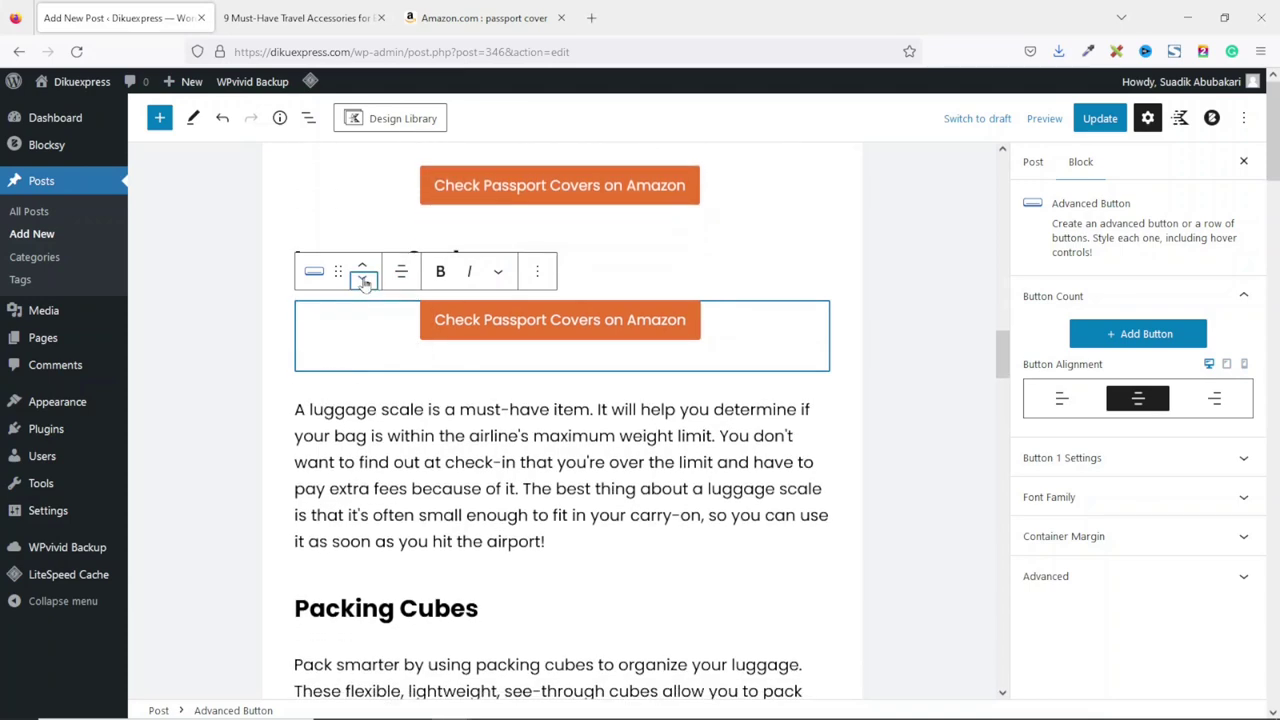
pyautogui.click(363, 280)
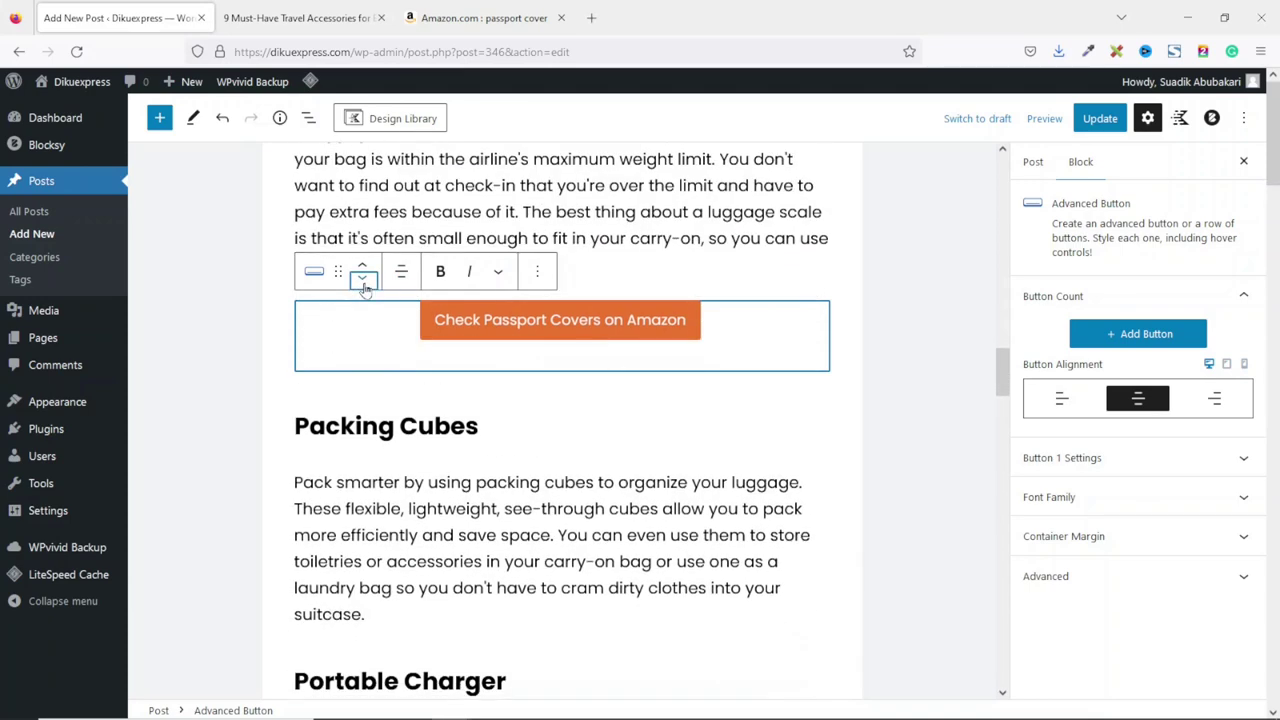
# Replace 'Passport Covers' with 'Luggage Scale' in the copied button's label.
pyautogui.scroll(3, 618, 405)
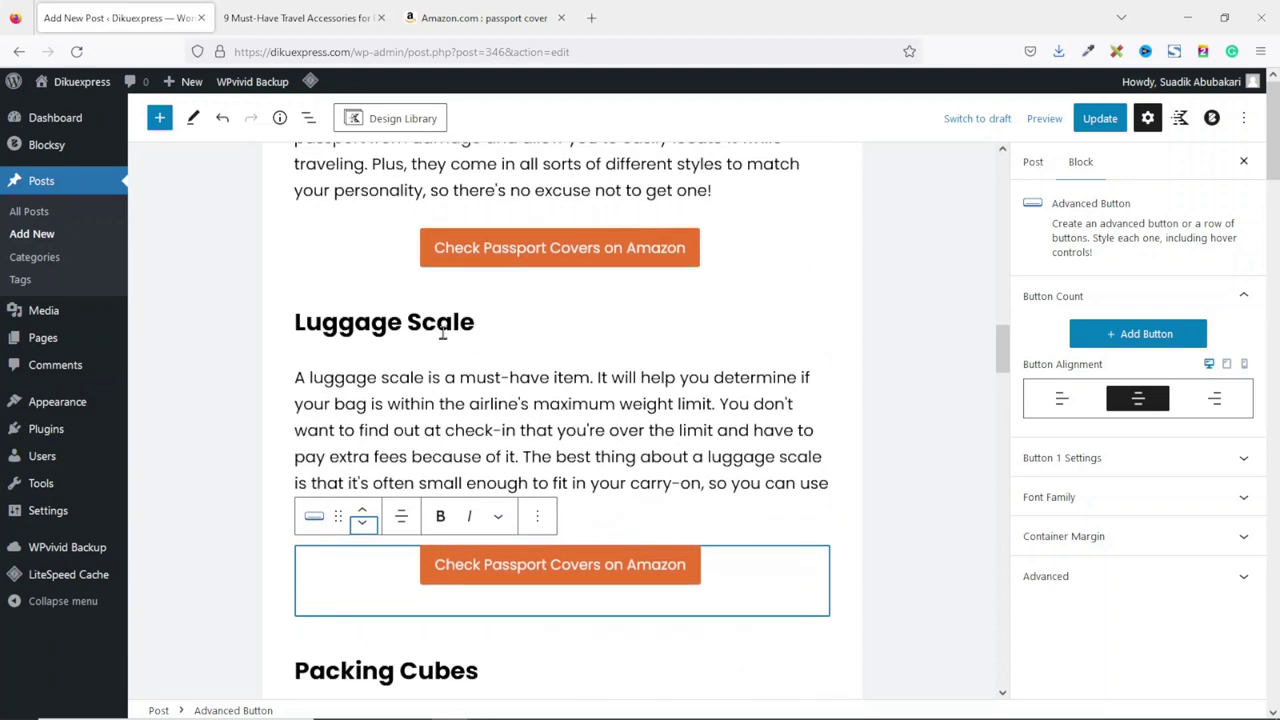
pyautogui.click(530, 572)
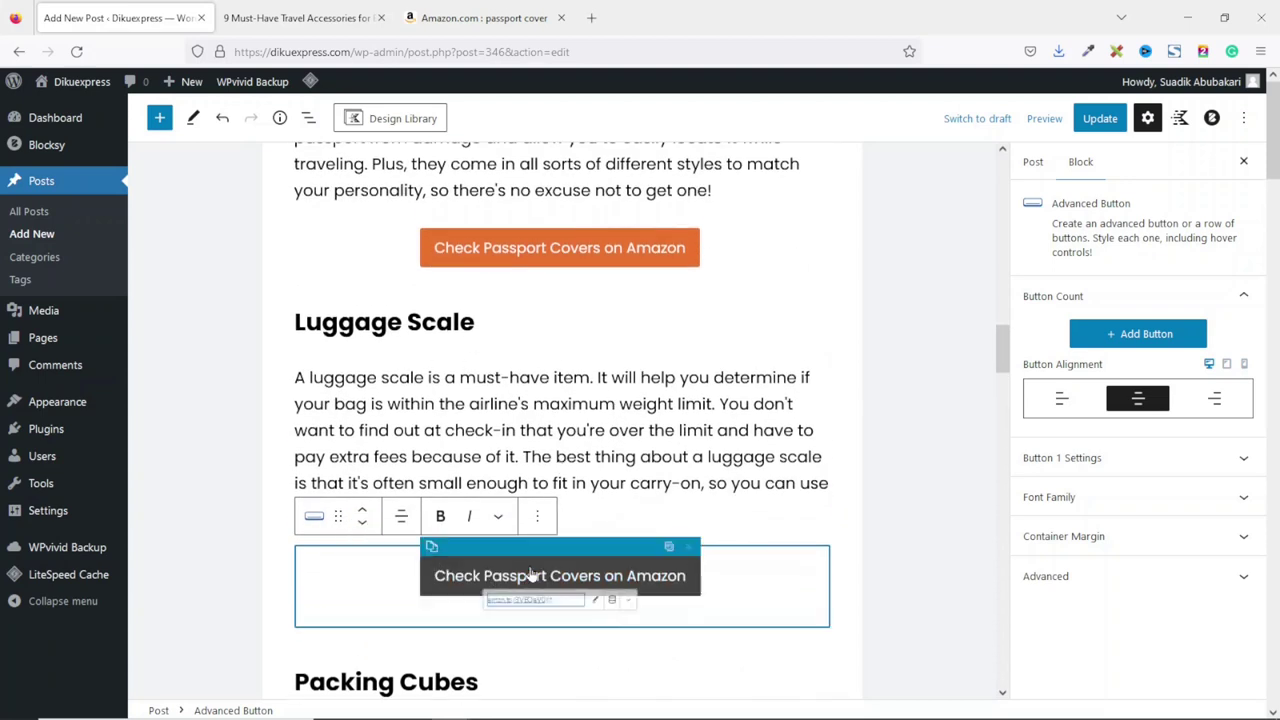
pyautogui.click(600, 590)
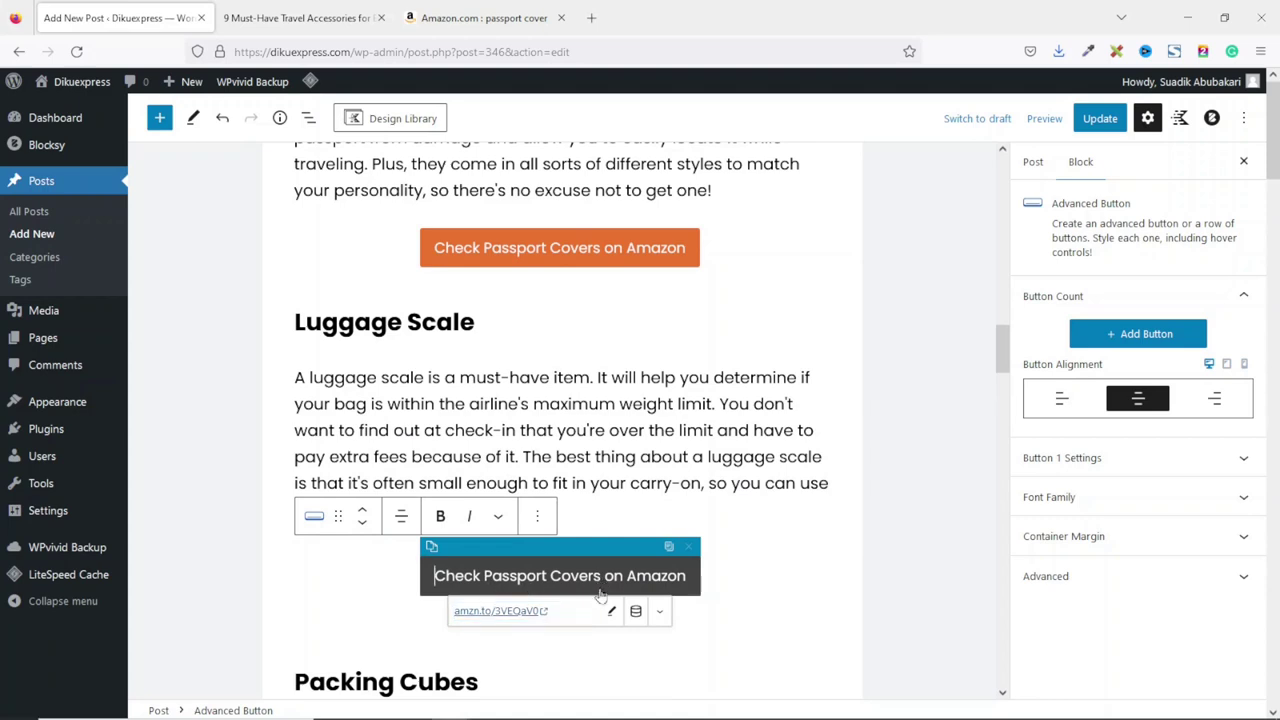
pyautogui.moveTo(600, 585); pyautogui.dragTo(484, 585)
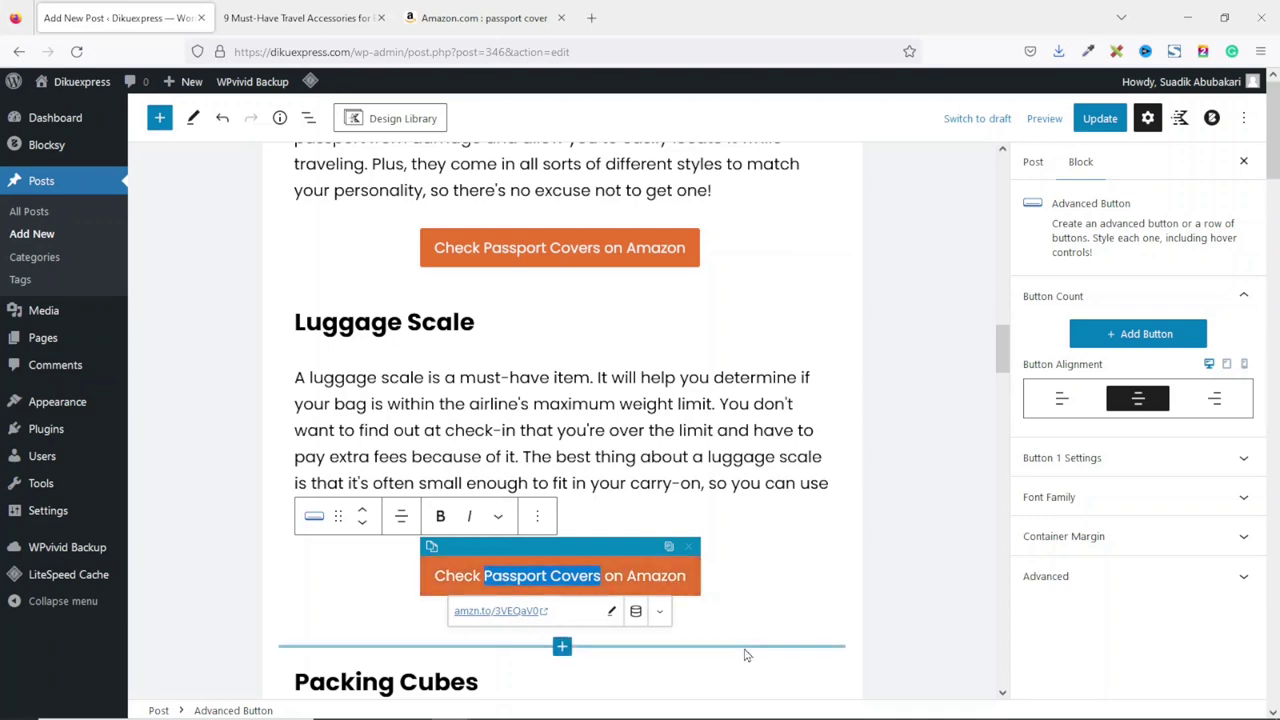
pyautogui.write('Luggage Sc')
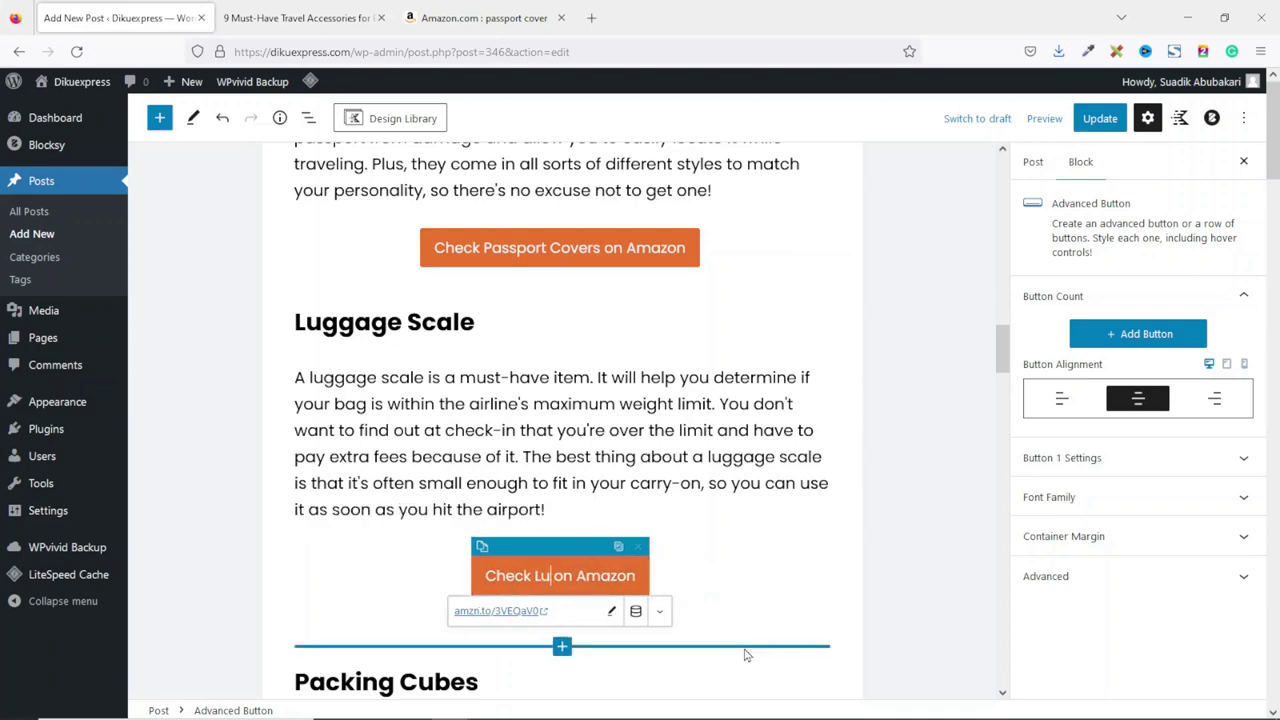
pyautogui.write('ale')
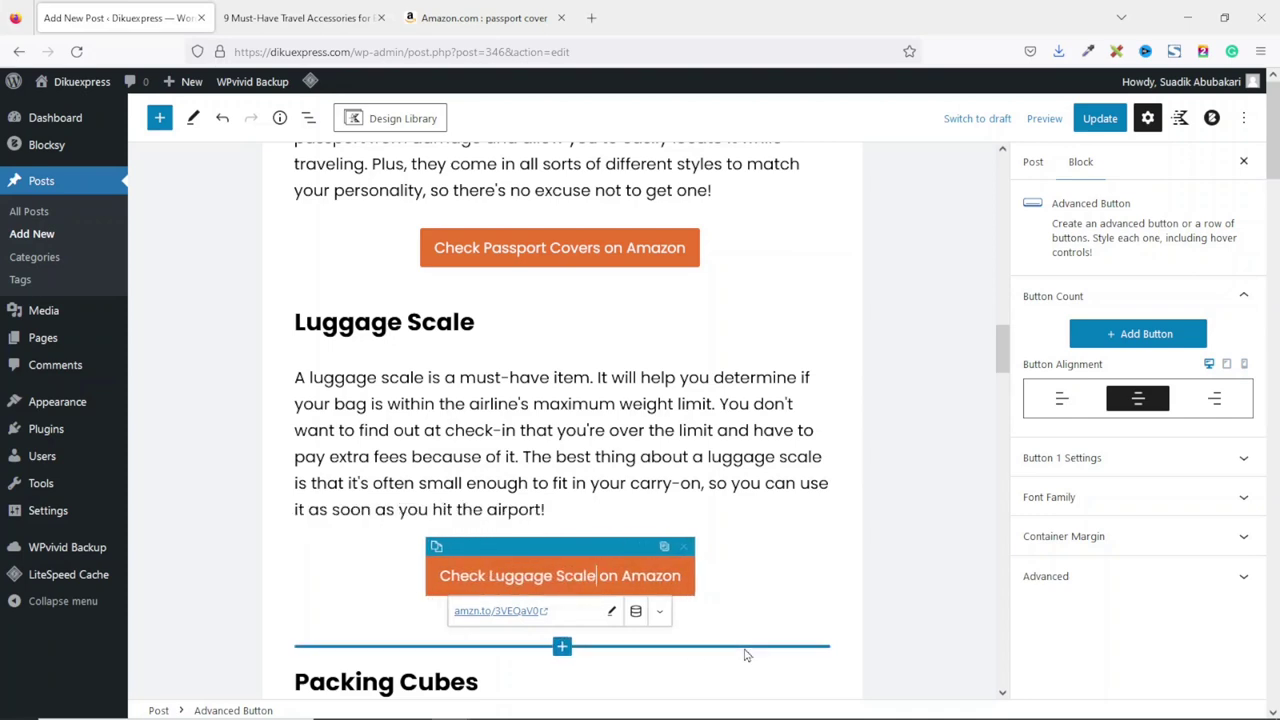
# Search Amazon for 'luggage scale' in place of the previous search.
pyautogui.click(497, 18)
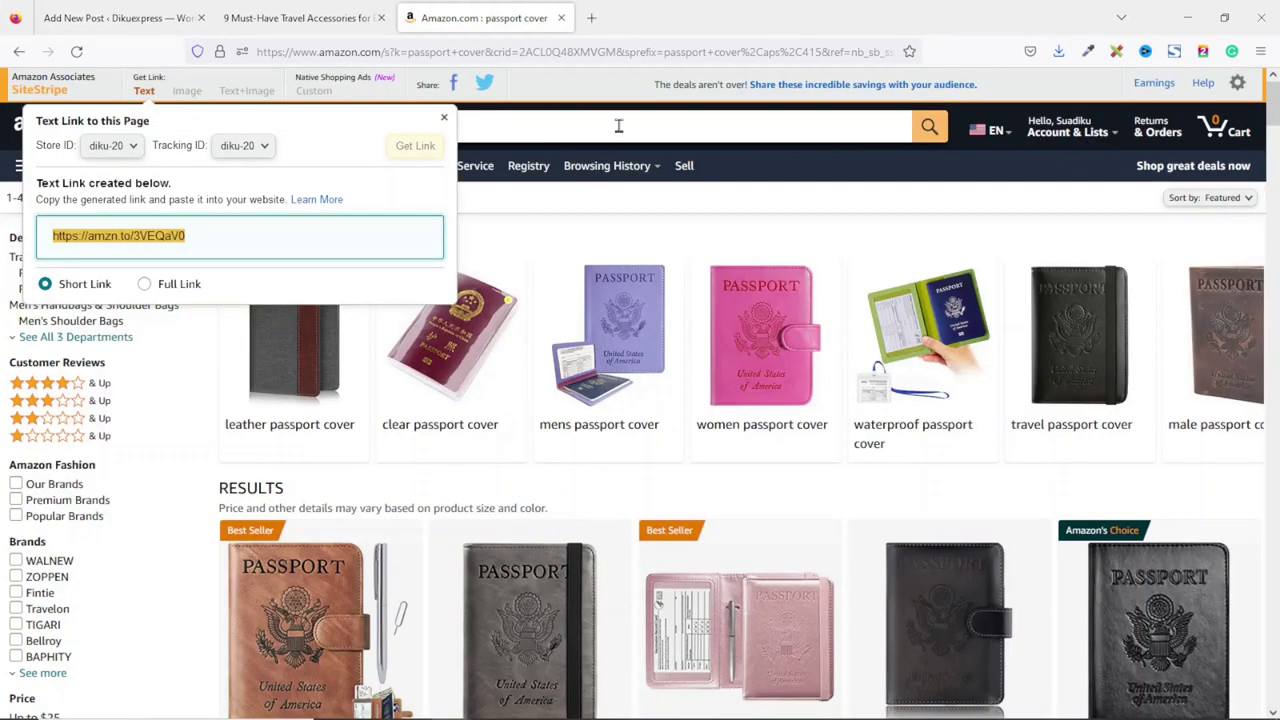
pyautogui.click(619, 125)
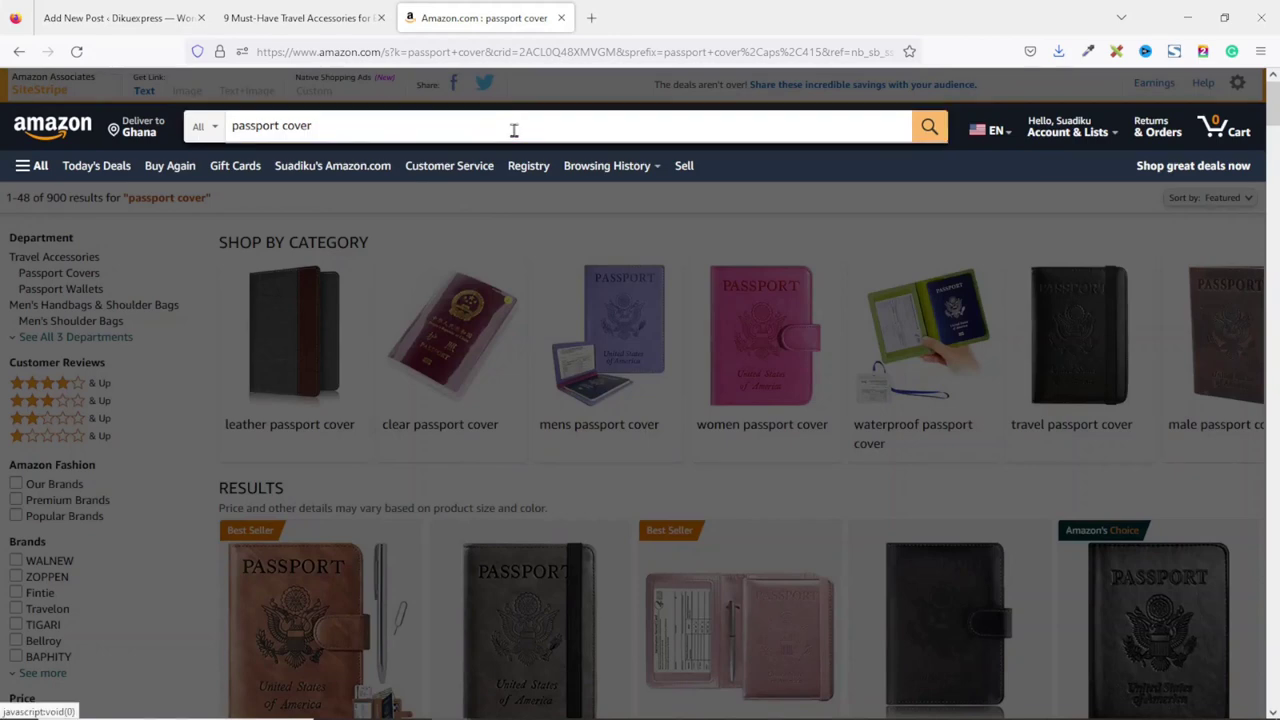
pyautogui.hotkey('ctrl', 'a')
pyautogui.write('luggag')
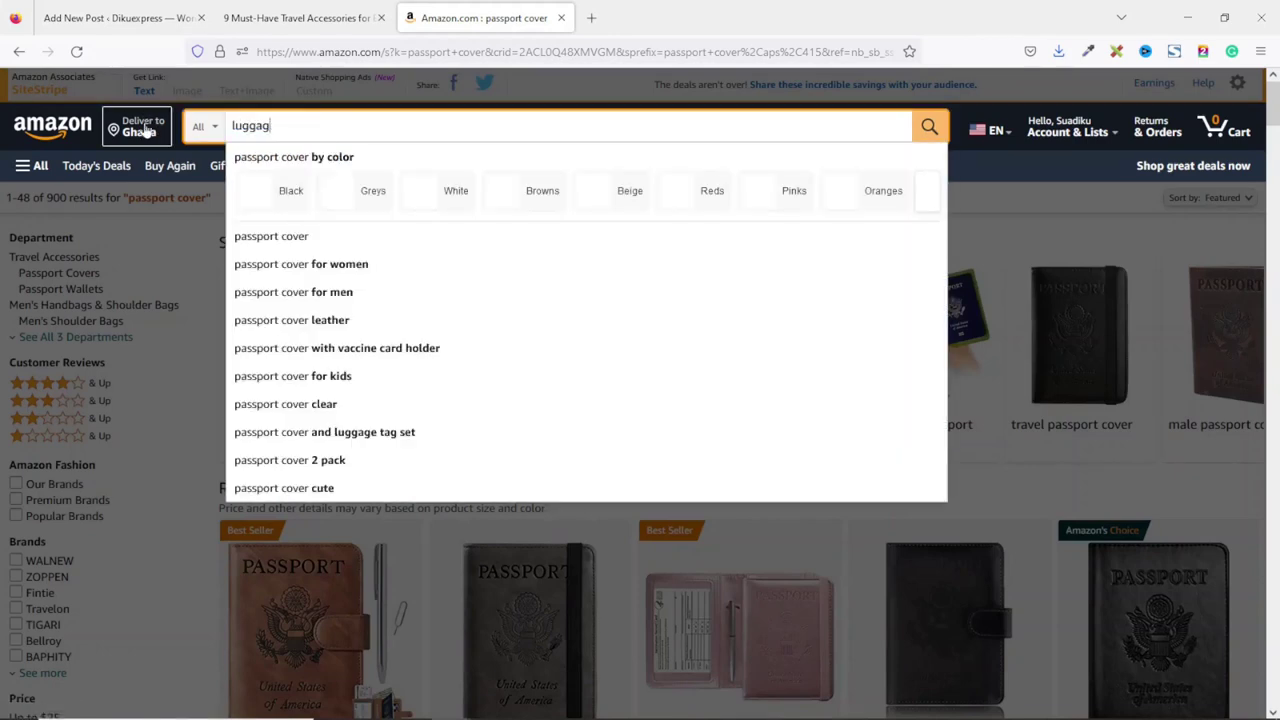
pyautogui.write('e scale')
pyautogui.press('Return')
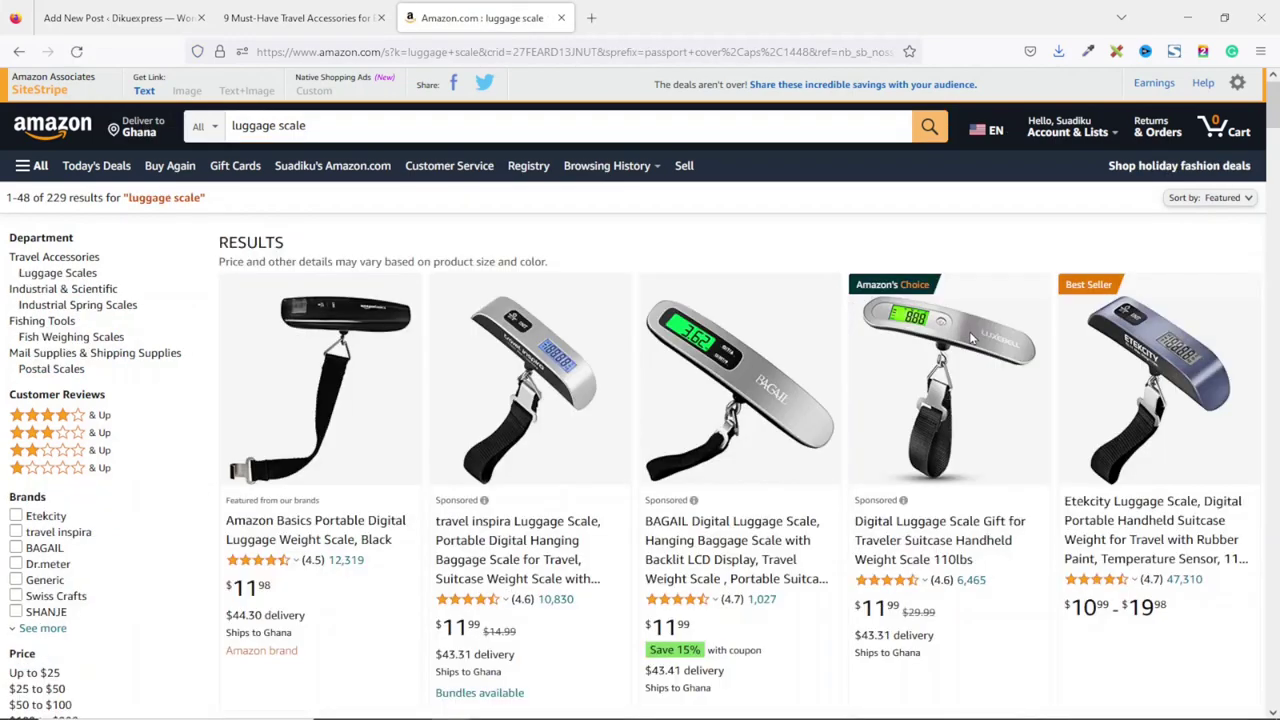
pyautogui.scroll(-10, 985, 368)
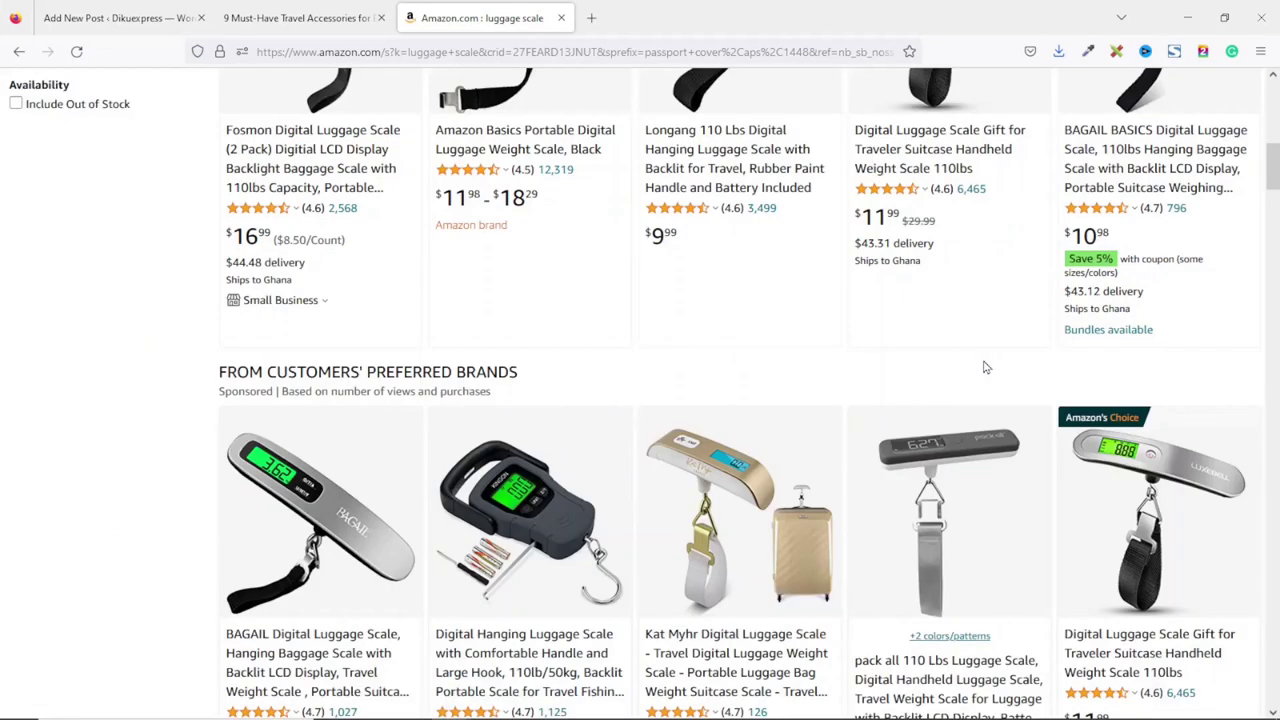
pyautogui.scroll(10, 985, 368)
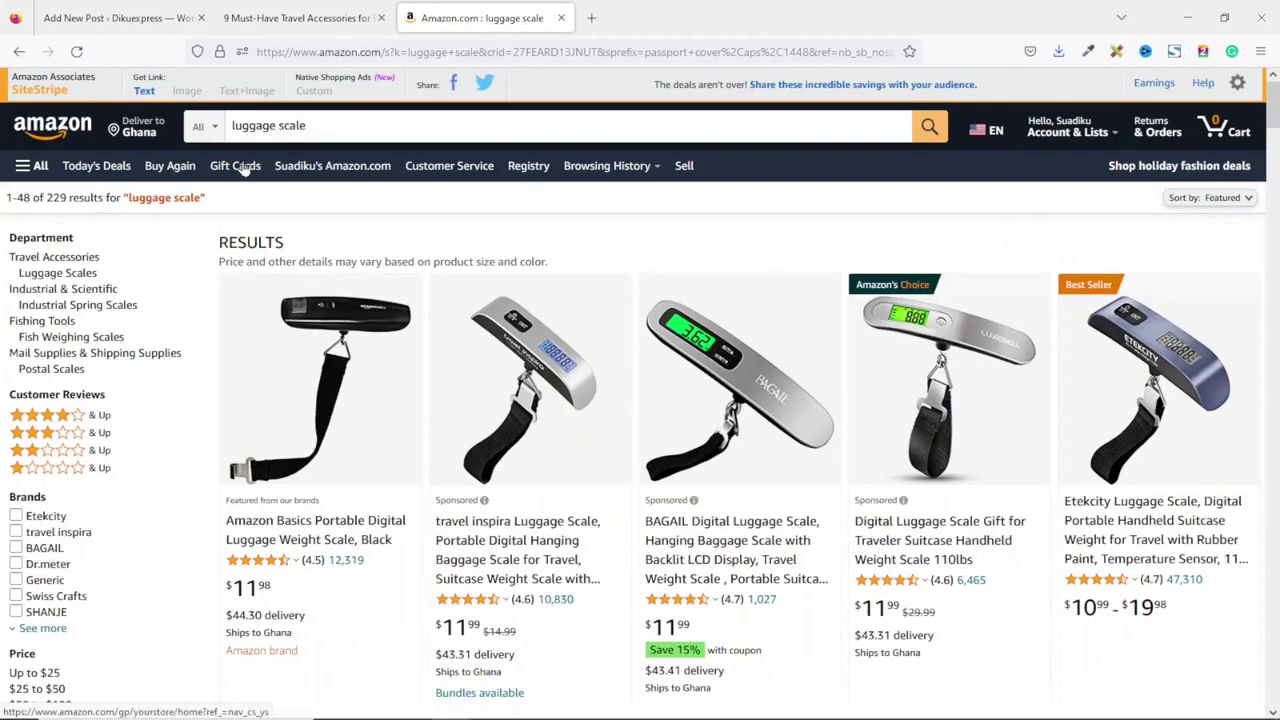
# Generate the SiteStripe short link amzn.to/3VBnU5J and copy it.
pyautogui.click(144, 91)
pyautogui.hotkey('ctrl', 'c')
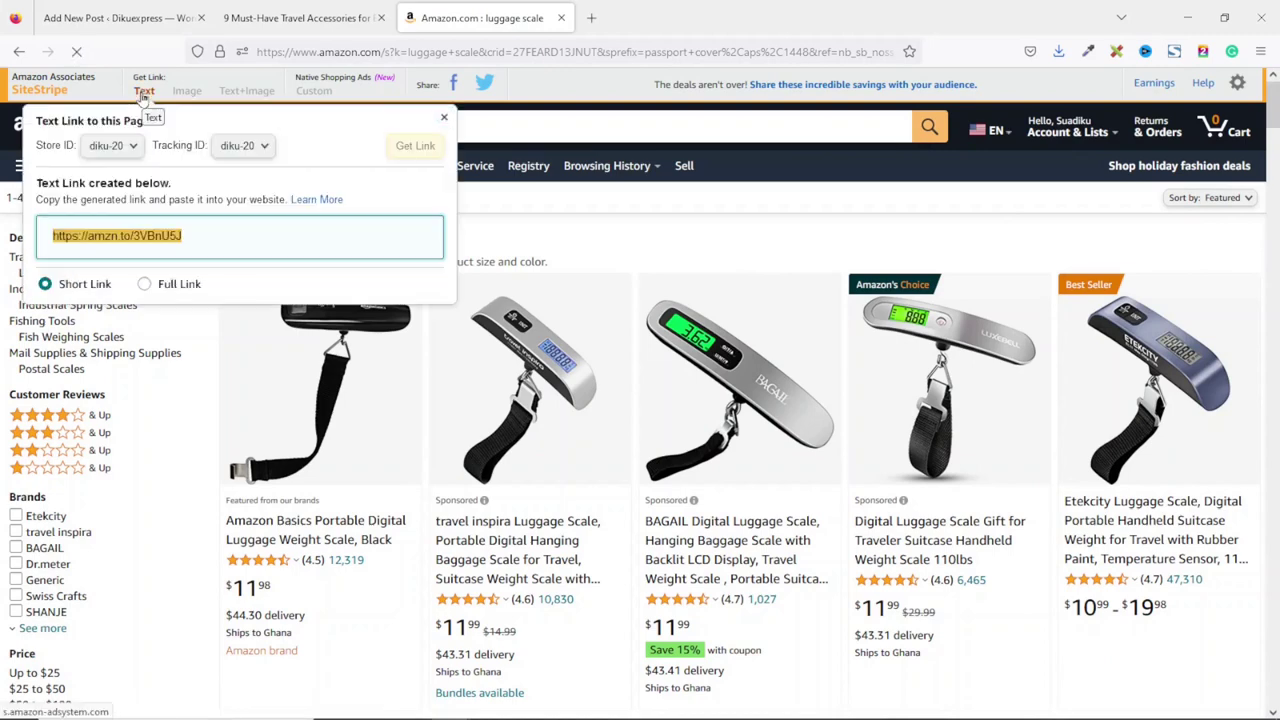
pyautogui.rightClick(126, 240)
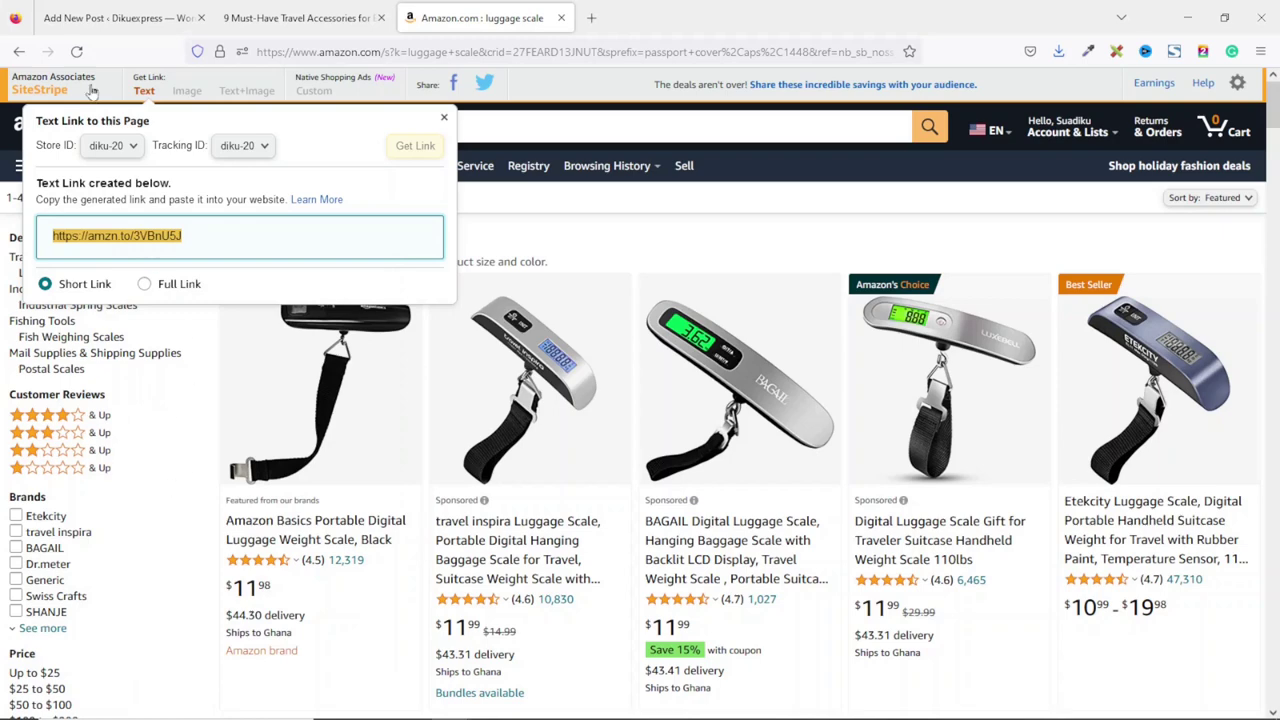
pyautogui.click(117, 15)
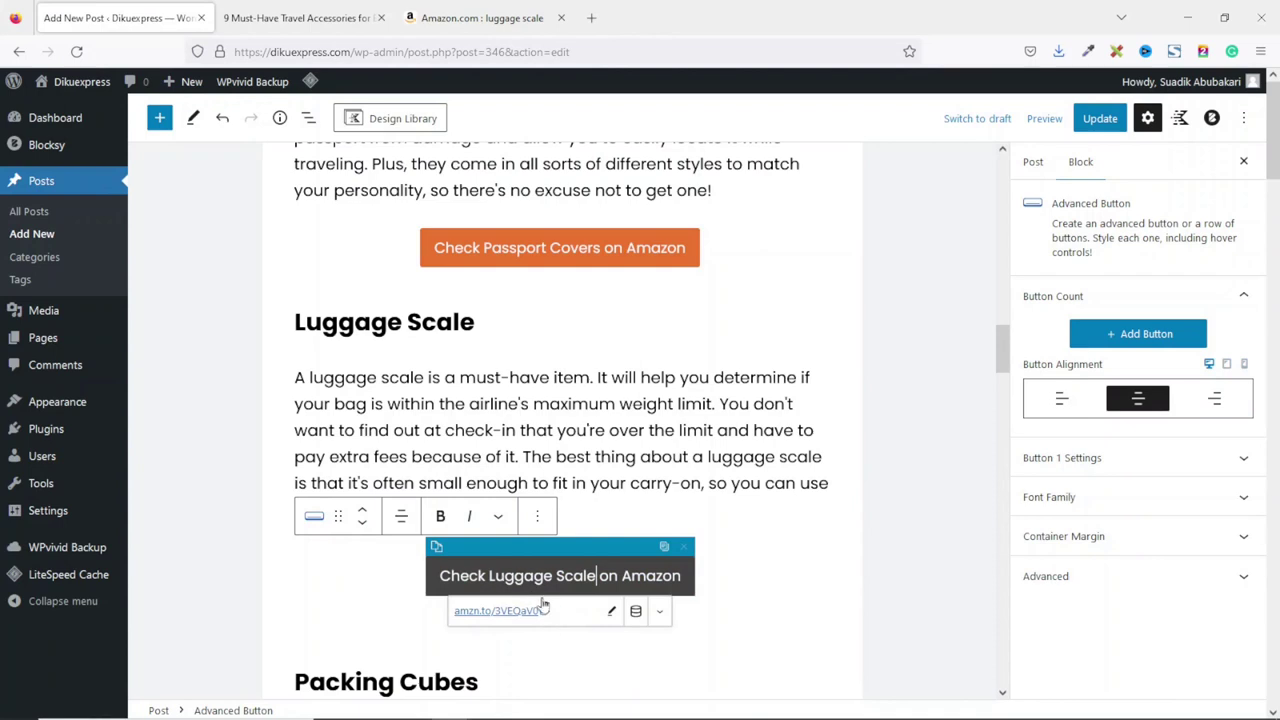
# Replace the Luggage Scale button's old passport cover link with amzn.to/3VBnU5J.
pyautogui.click(611, 612)
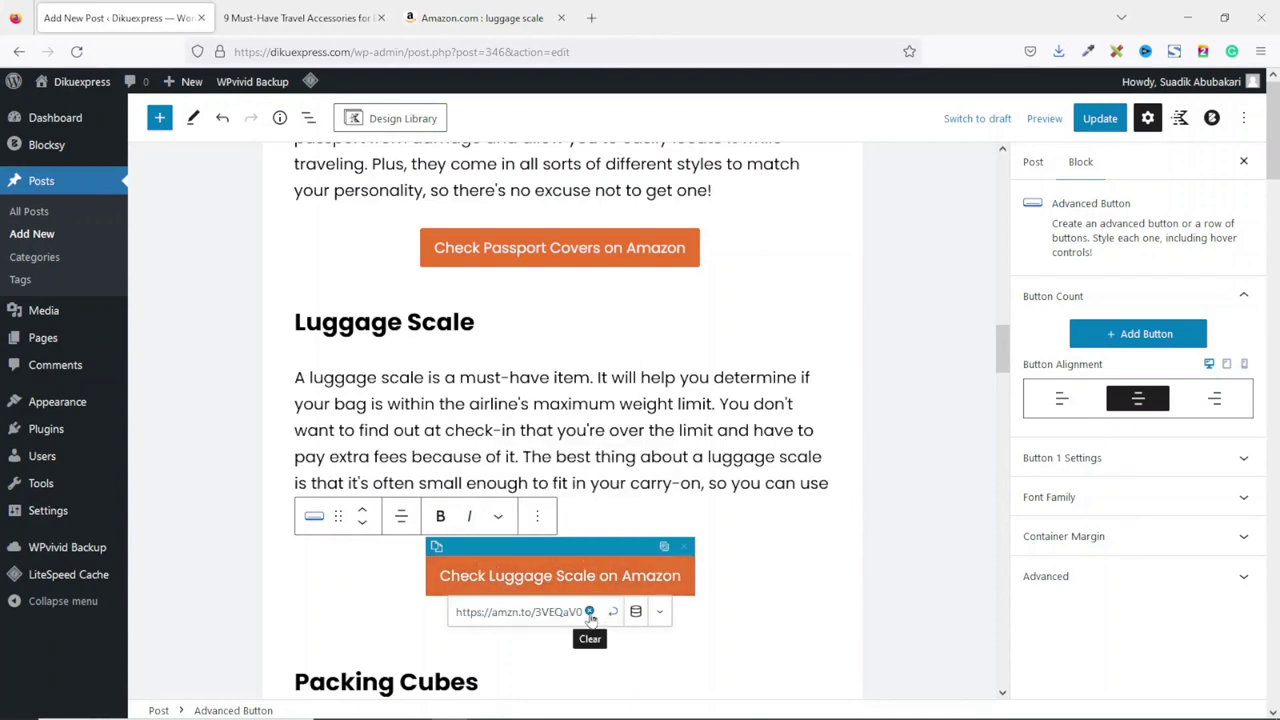
pyautogui.click(590, 612)
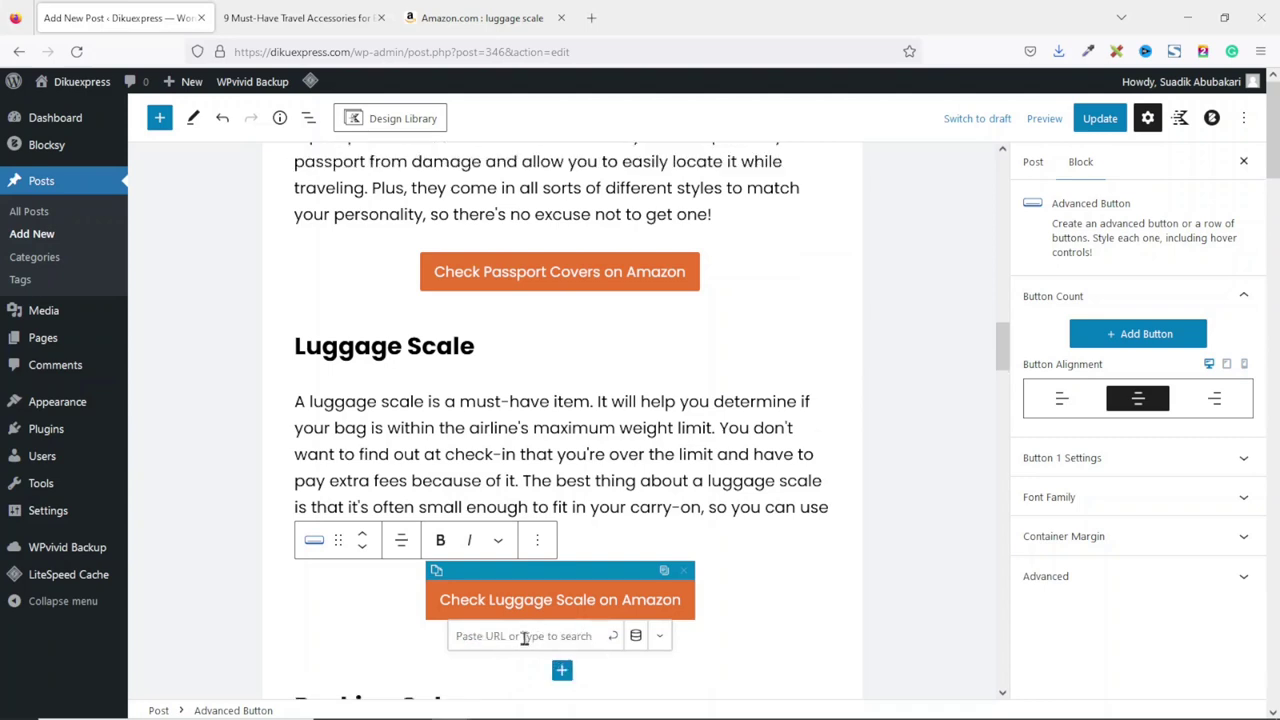
pyautogui.hotkey('ctrl', 'v')
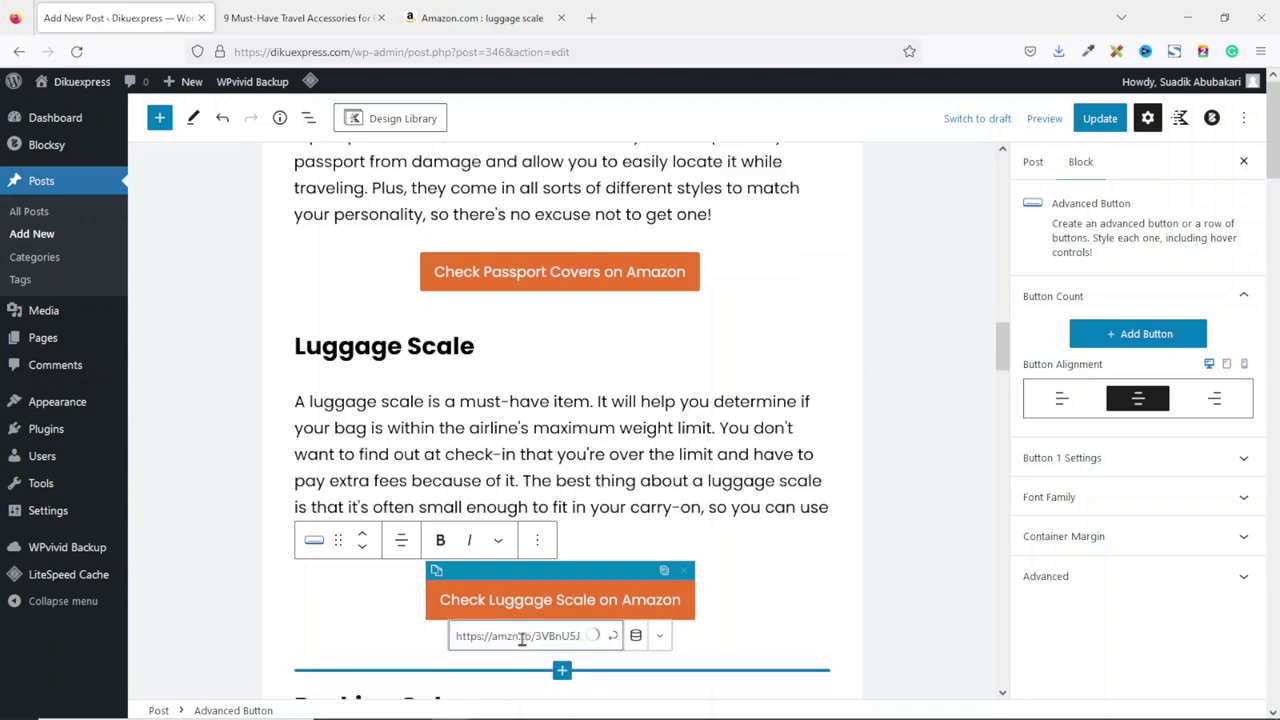
pyautogui.click(613, 637)
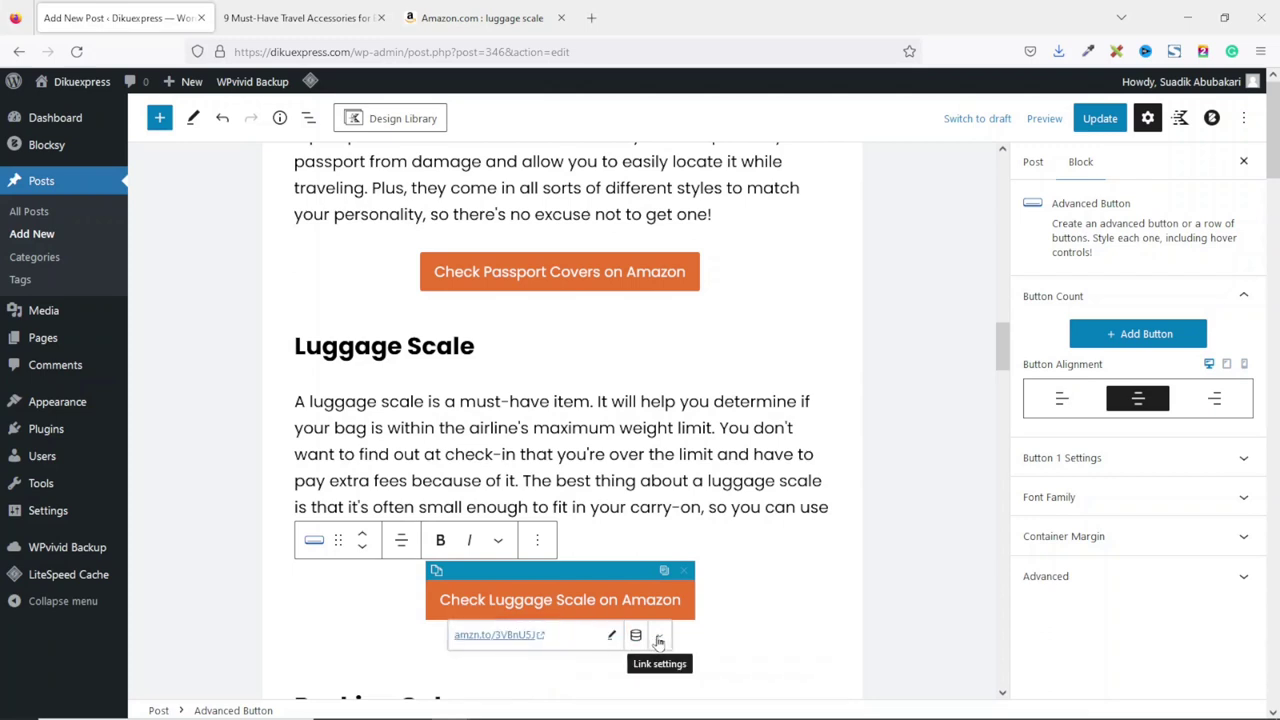
pyautogui.click(658, 638)
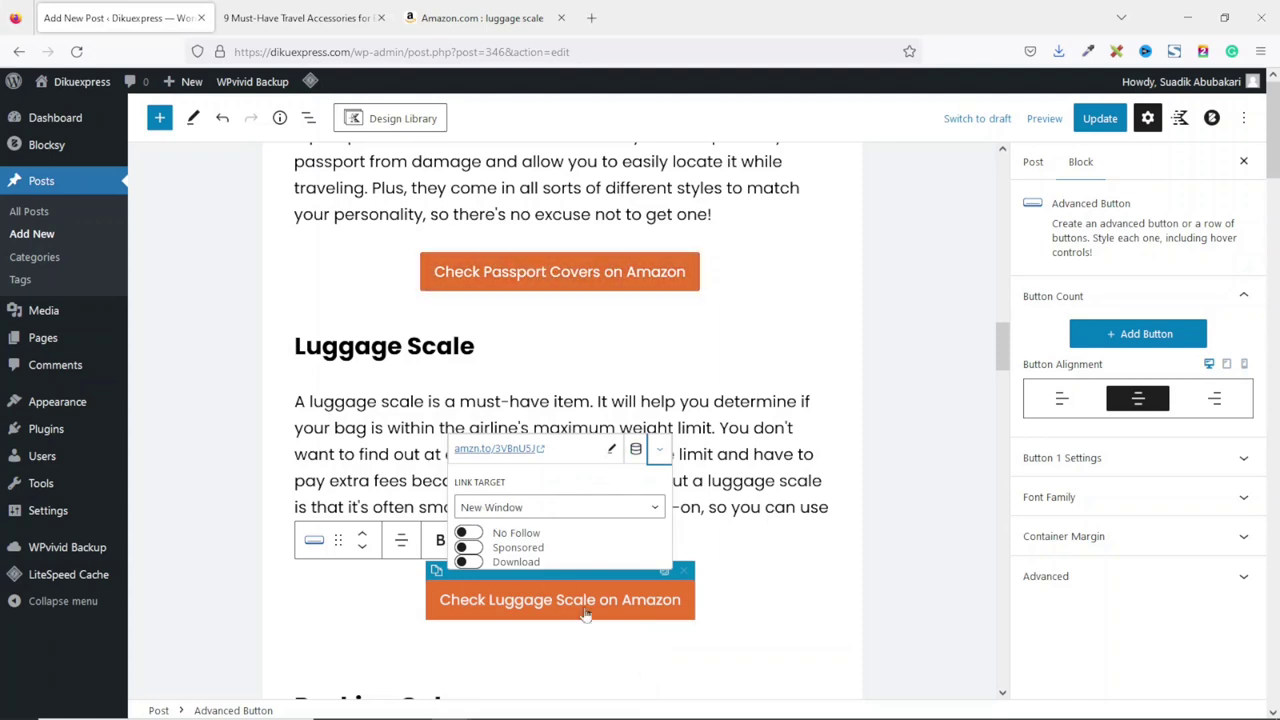
pyautogui.click(560, 505)
# Update the published post to save the new button link.
pyautogui.scroll(-3, 520, 450)
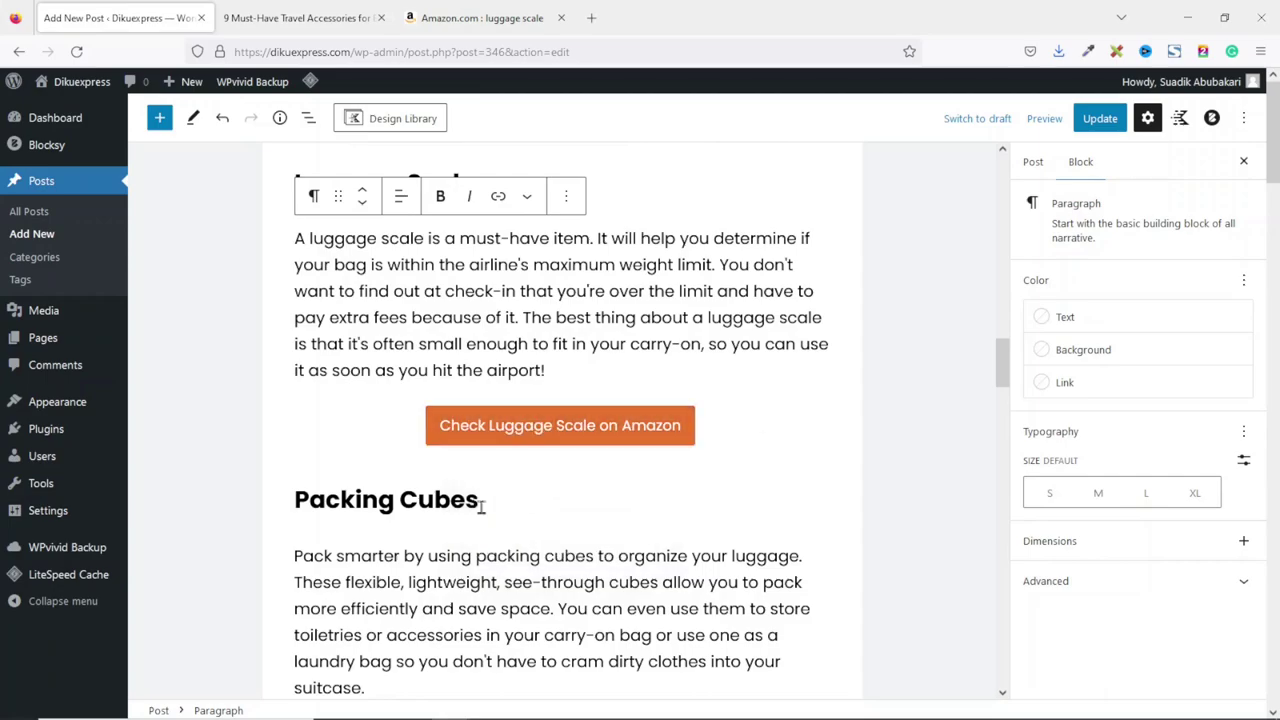
pyautogui.scroll(-20, 481, 507)
pyautogui.scroll(-20, 479, 514)
pyautogui.scroll(10, 479, 514)
pyautogui.scroll(-7, 486, 491)
pyautogui.click(599, 620)
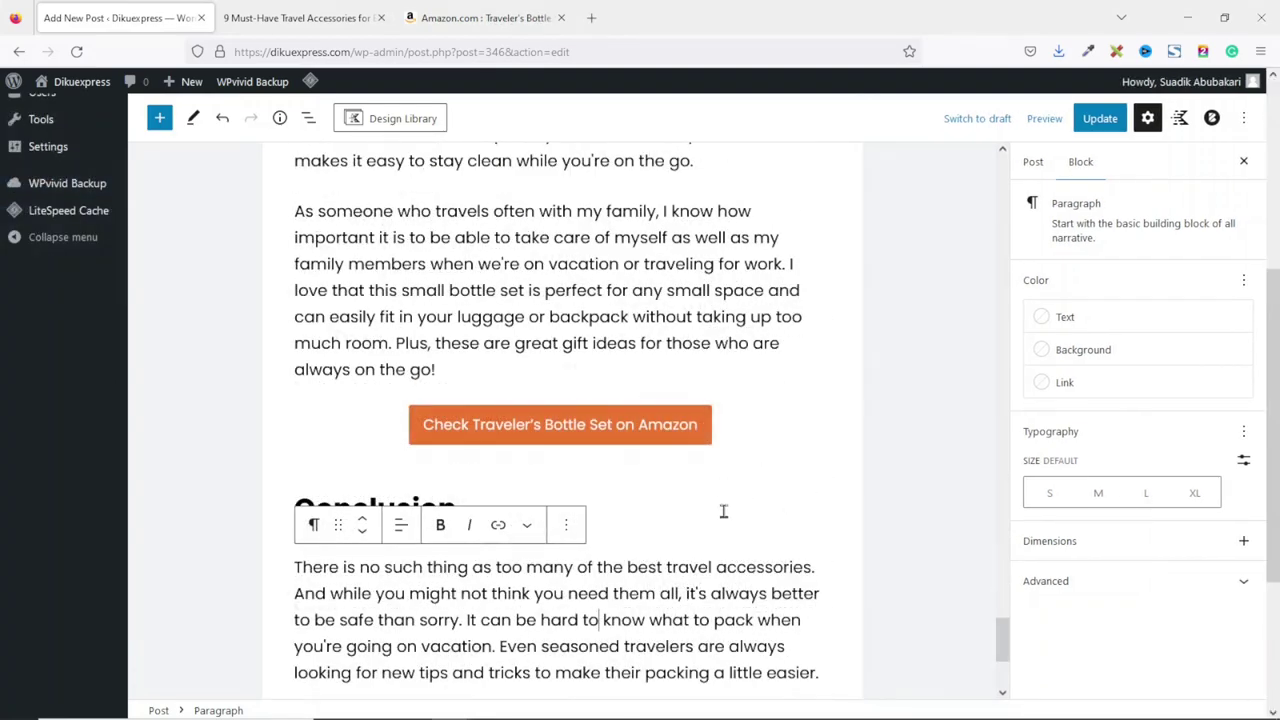
pyautogui.scroll(20, 737, 551)
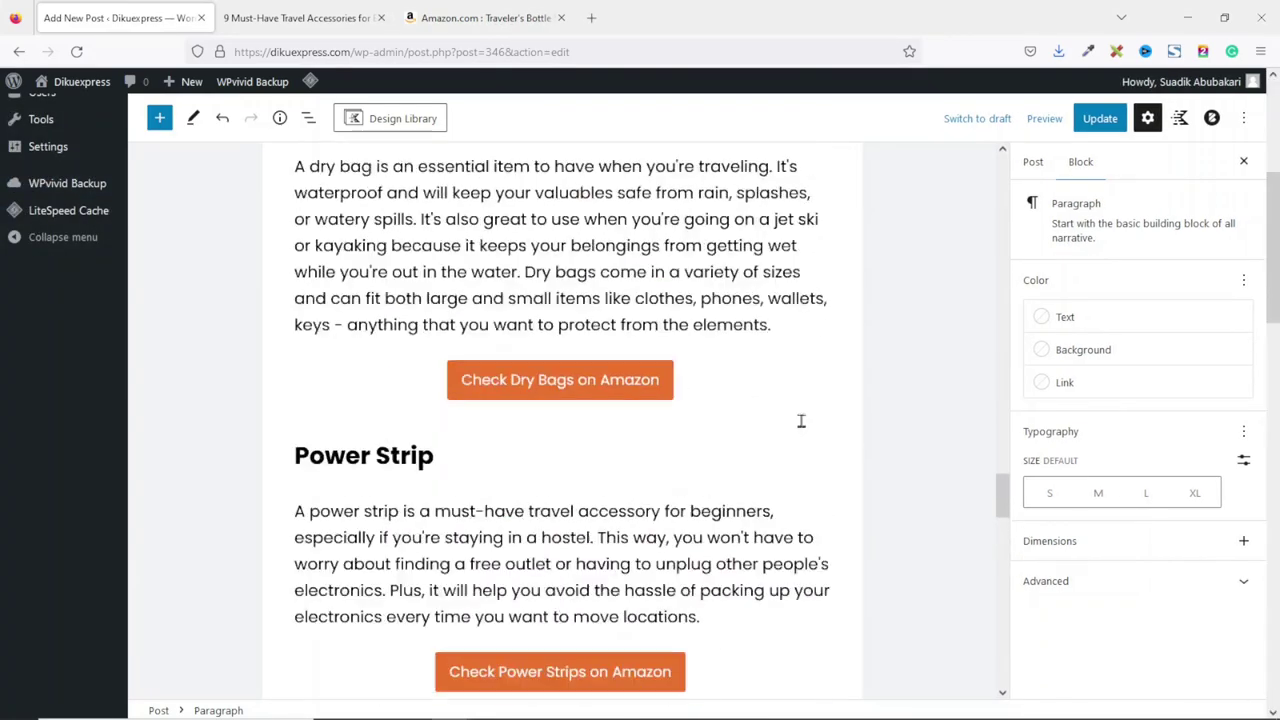
pyautogui.scroll(10, 815, 405)
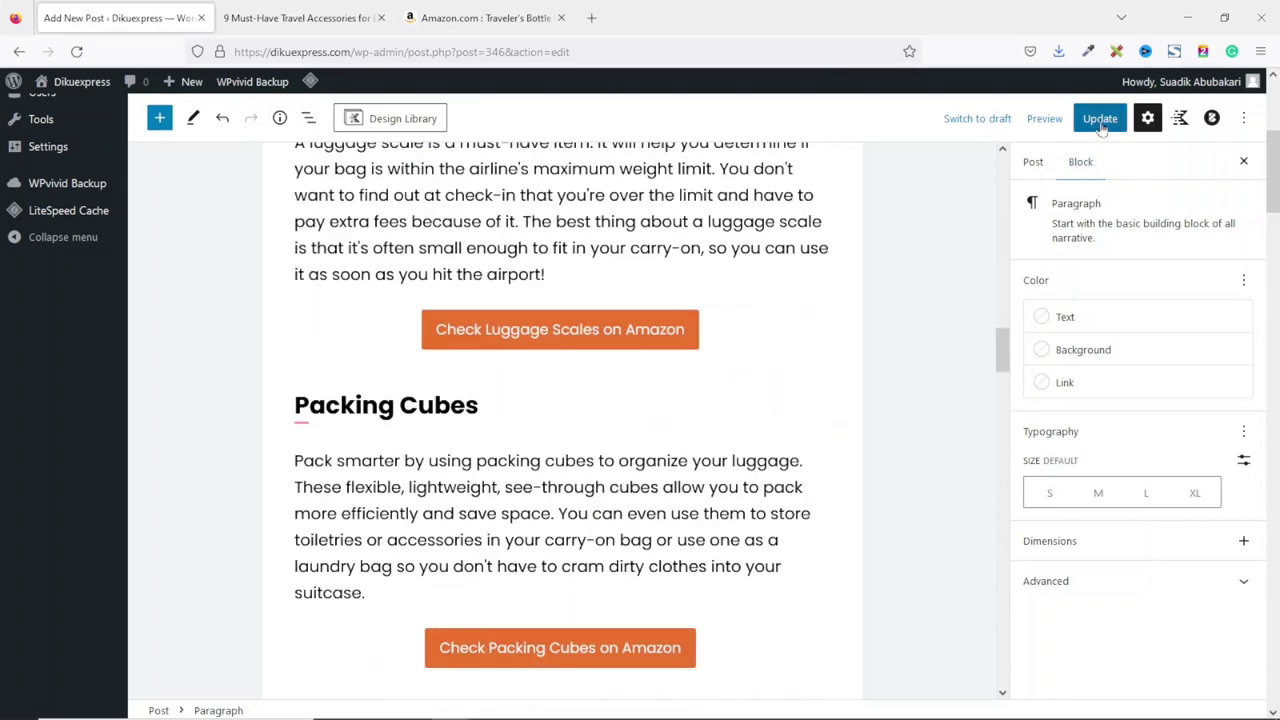
pyautogui.click(1100, 120)
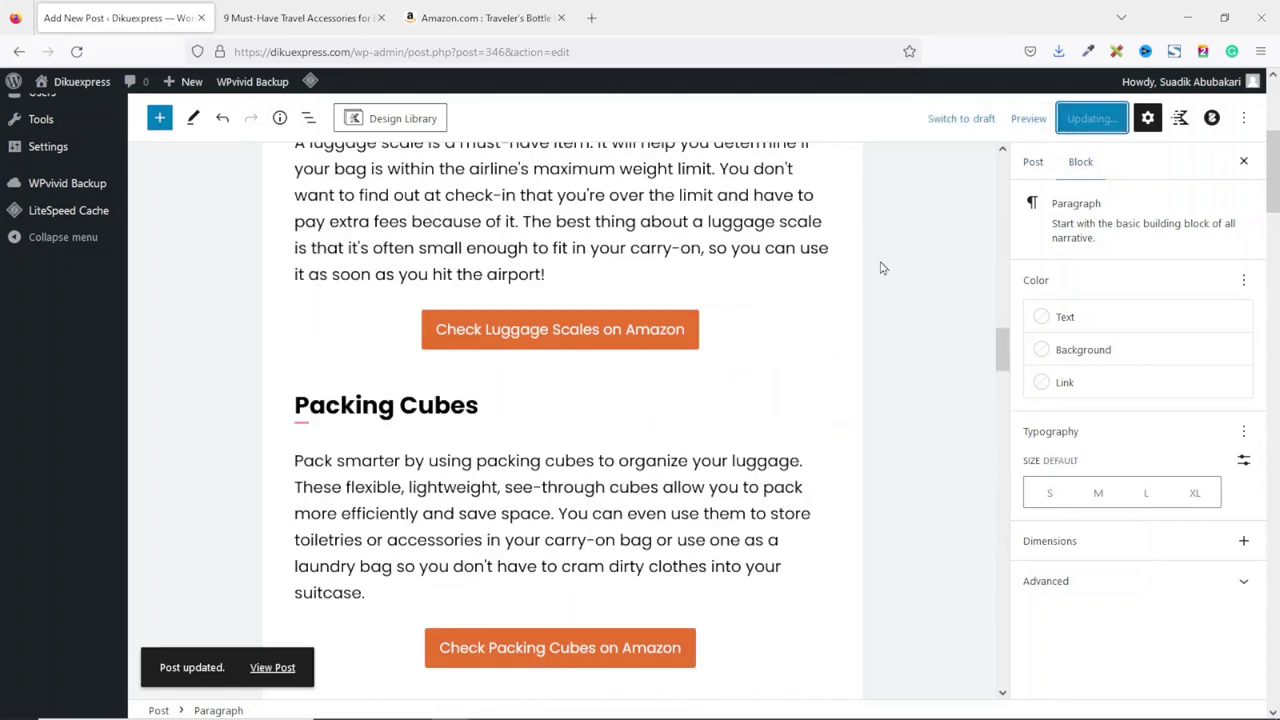
pyautogui.click(277, 20)
# Reload the live post and scroll through to check the orange Amazon buttons under each accessory.
pyautogui.click(76, 51)
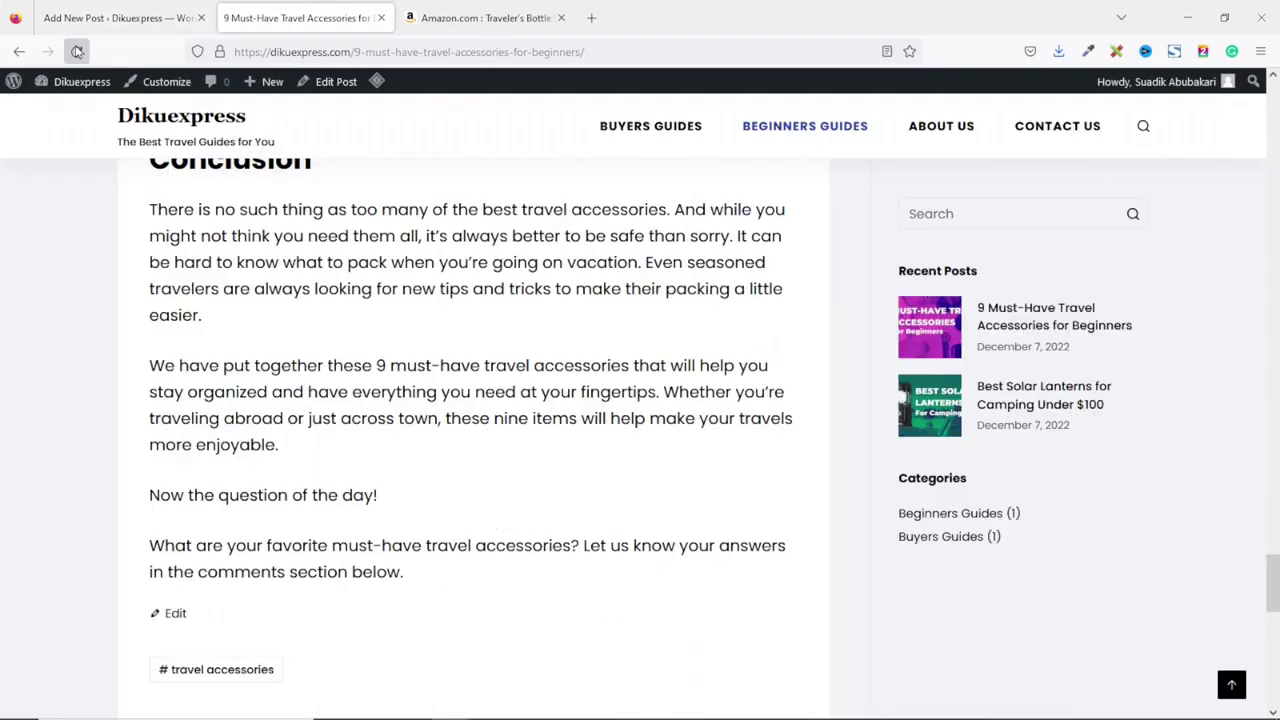
pyautogui.scroll(-18, 652, 370)
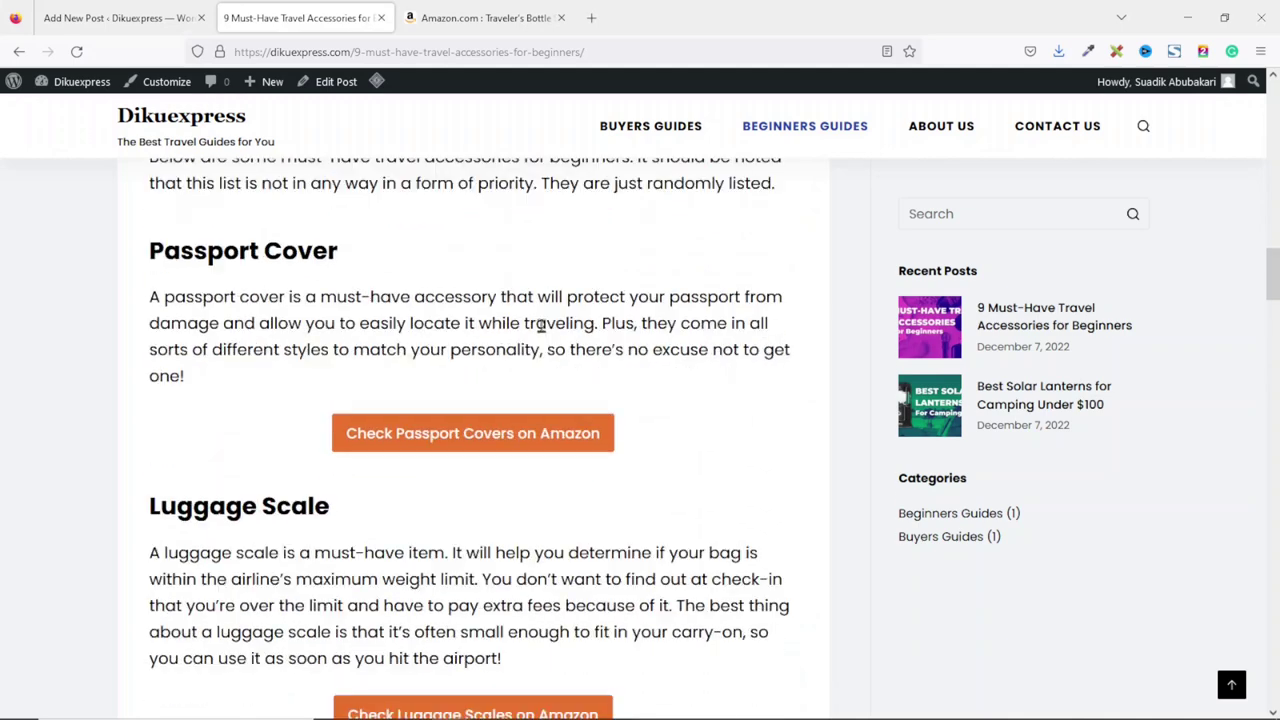
pyautogui.scroll(-2, 437, 437)
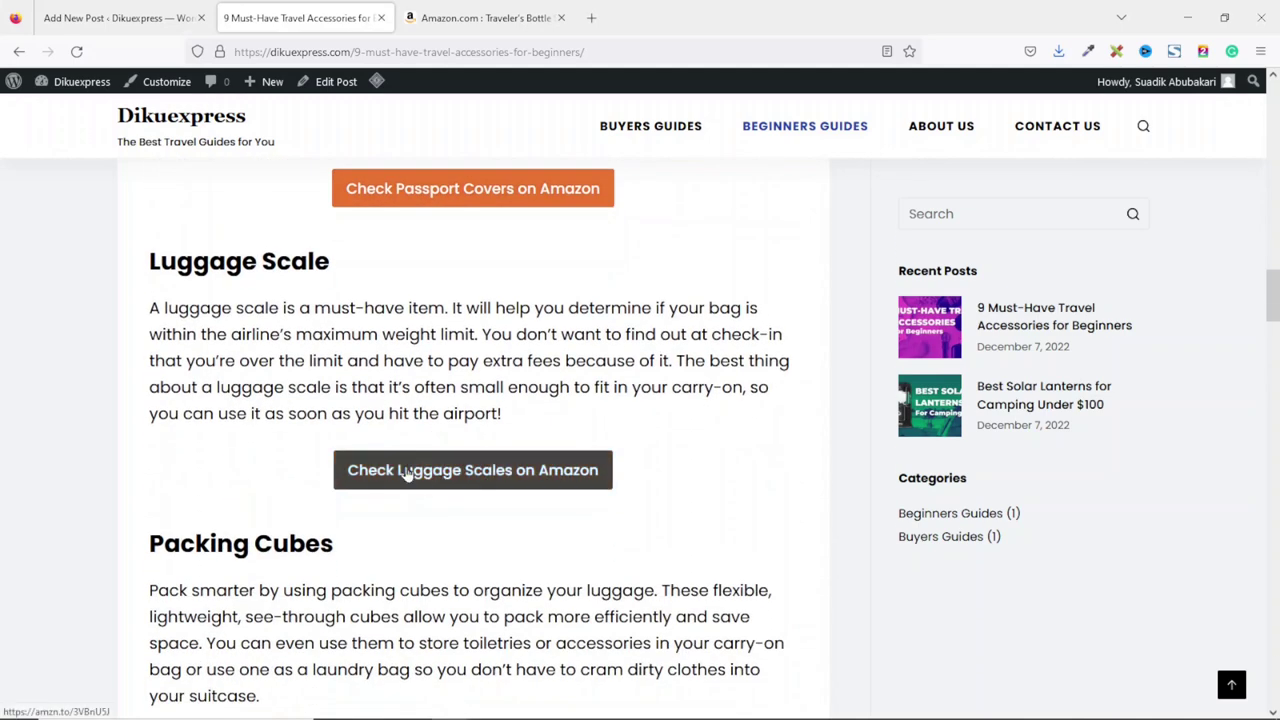
pyautogui.scroll(-5, 434, 480)
pyautogui.scroll(-1, 457, 490)
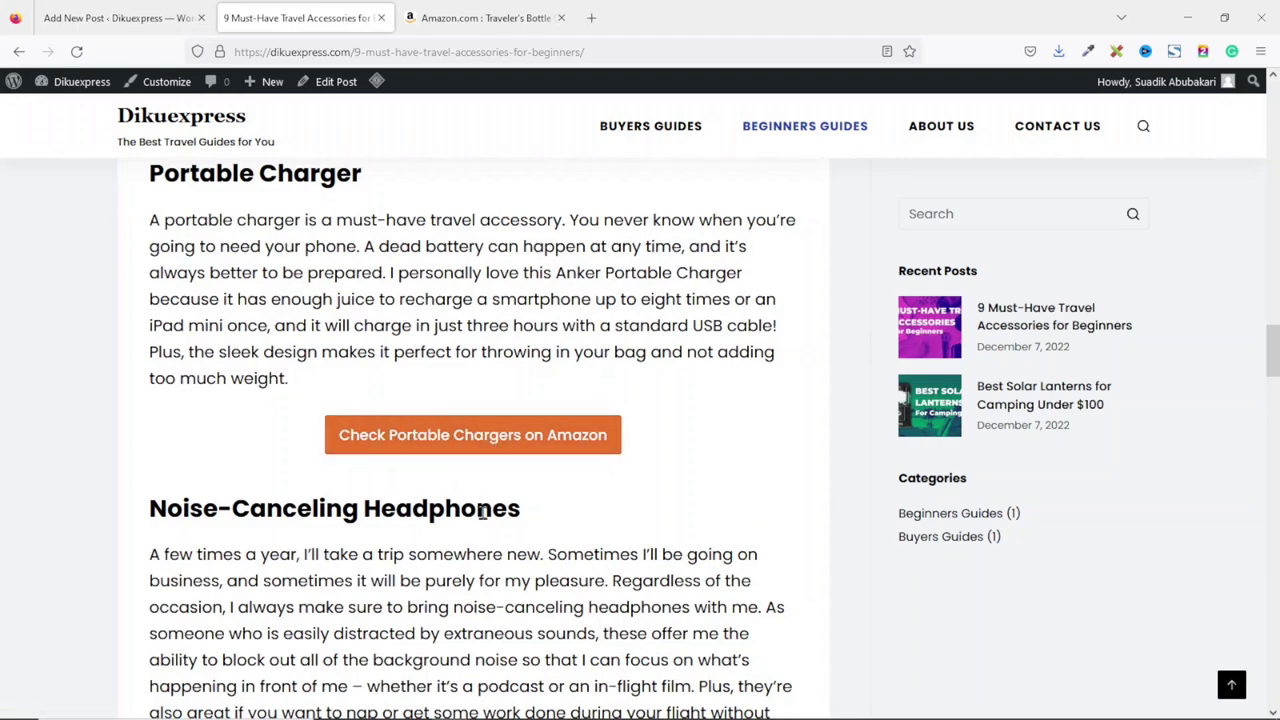
pyautogui.scroll(-12, 483, 512)
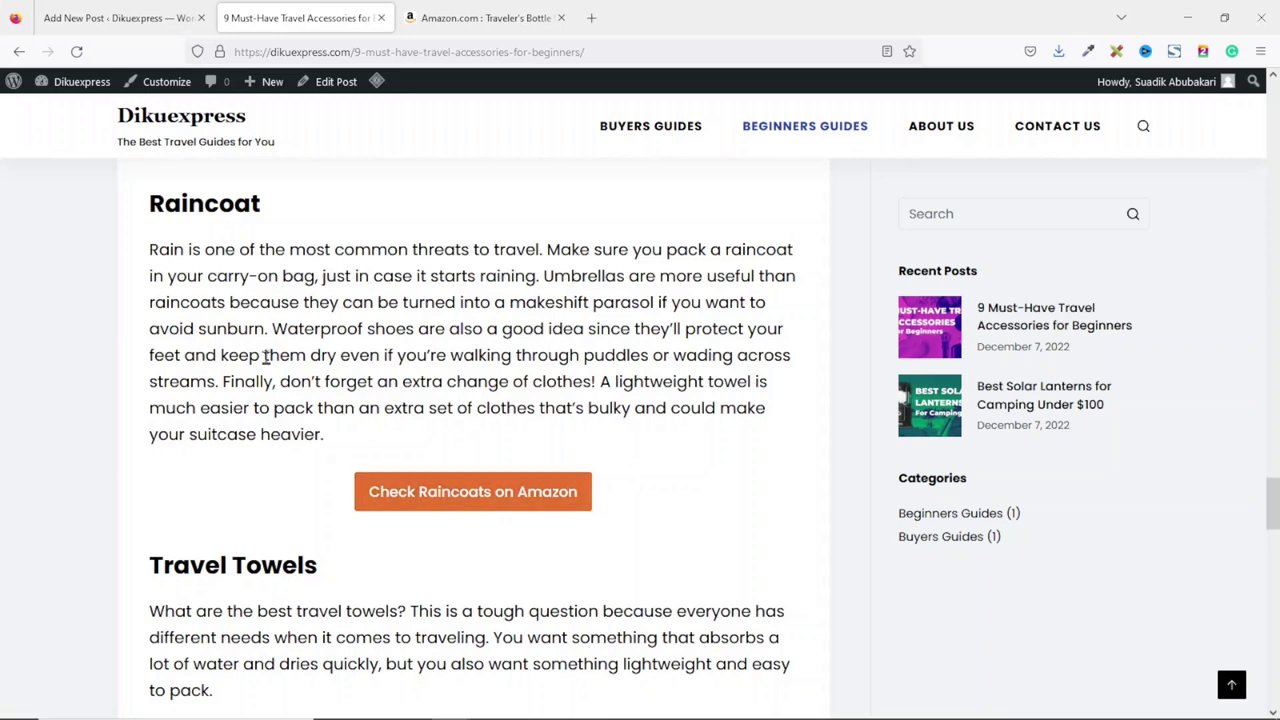
# Duplicate the 'Check Packing Cubes on Amazon' button block in the post.
pyautogui.click(100, 18)
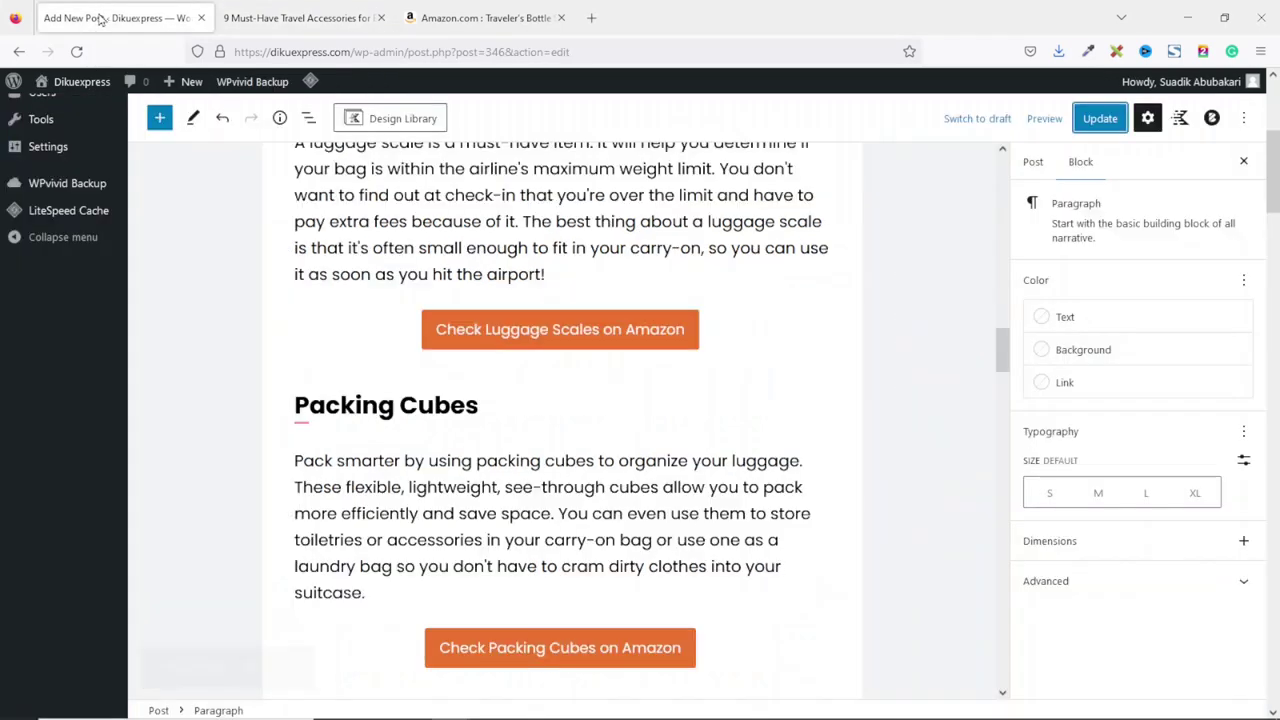
pyautogui.scroll(-4, 560, 422)
pyautogui.scroll(3, 560, 422)
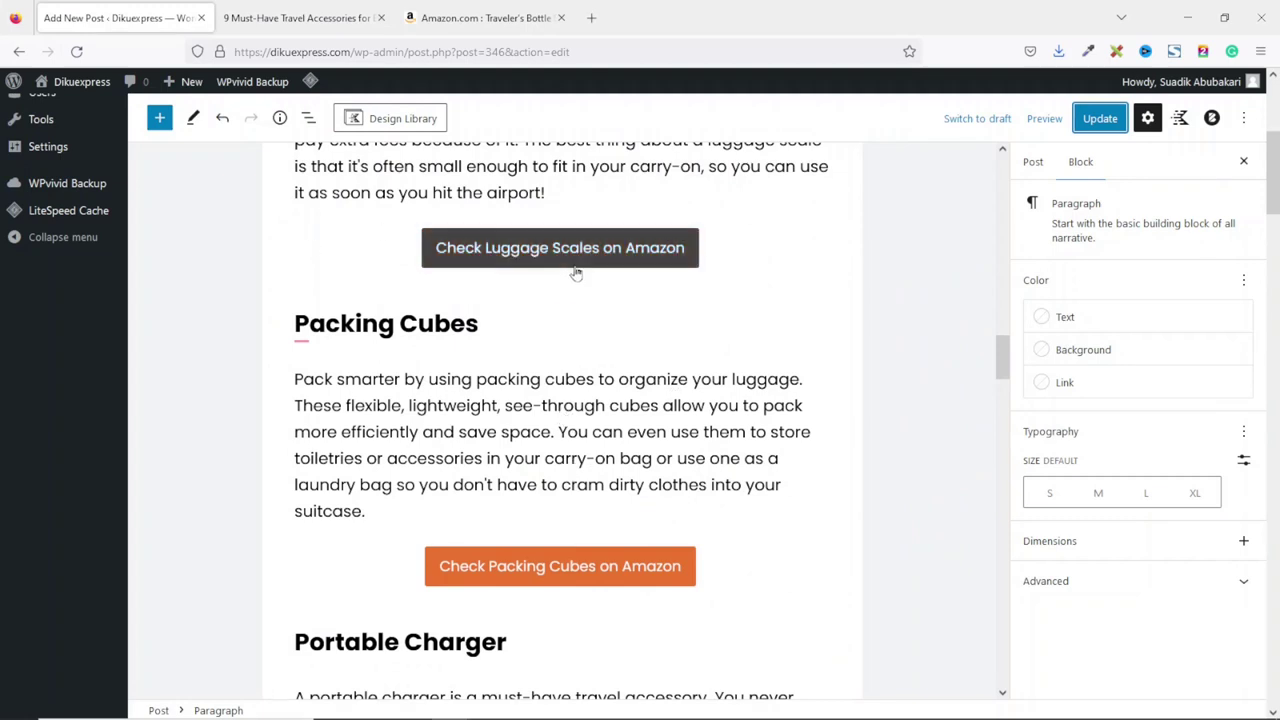
pyautogui.click(581, 256)
pyautogui.scroll(-3, 531, 380)
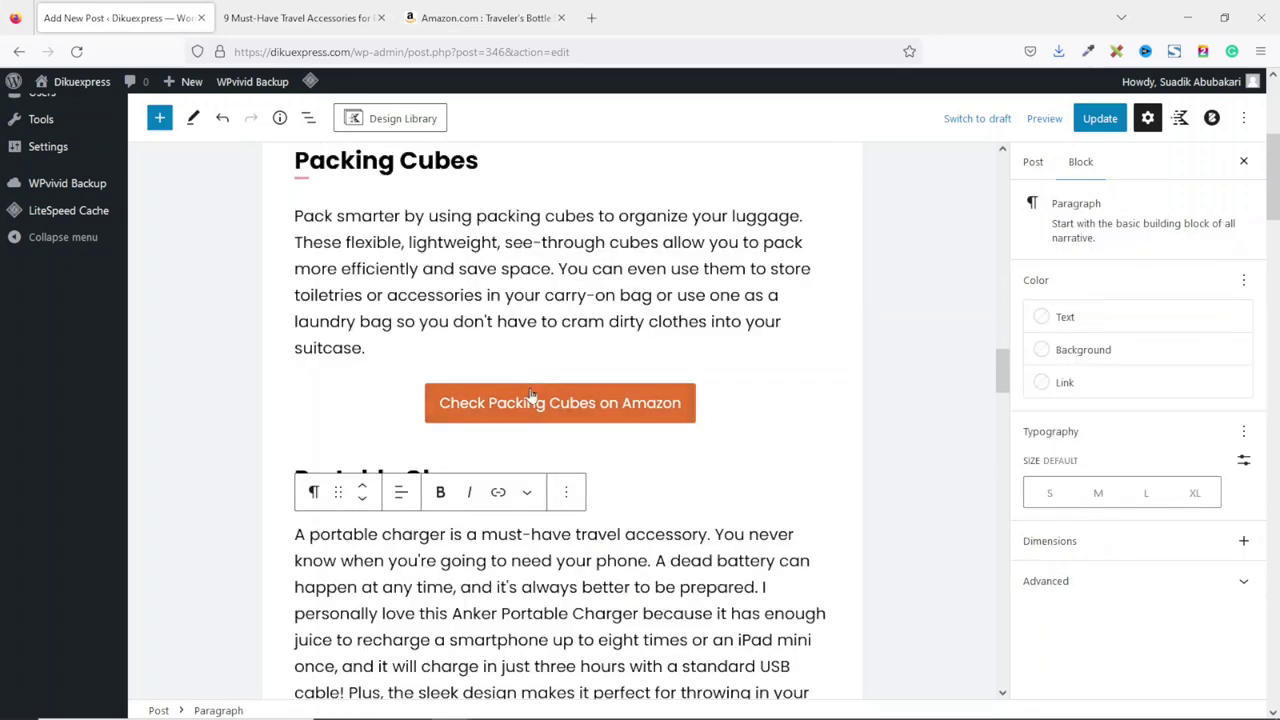
pyautogui.click(529, 414)
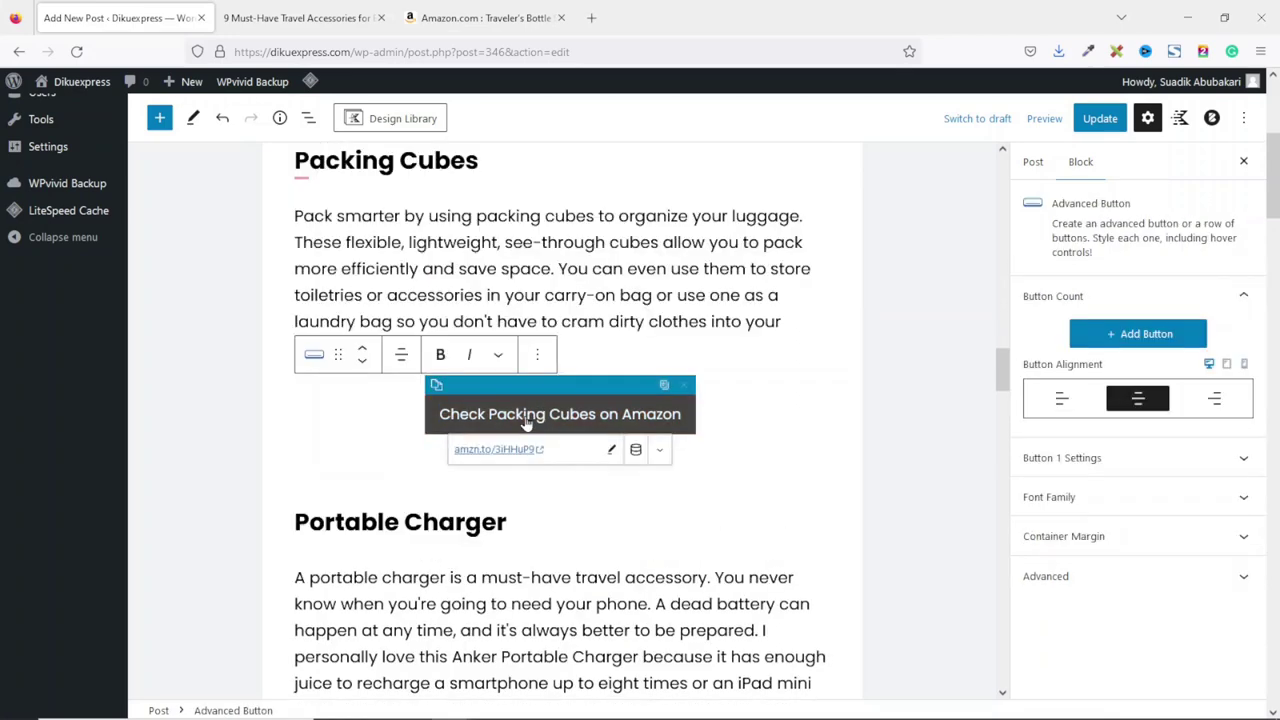
pyautogui.click(539, 355)
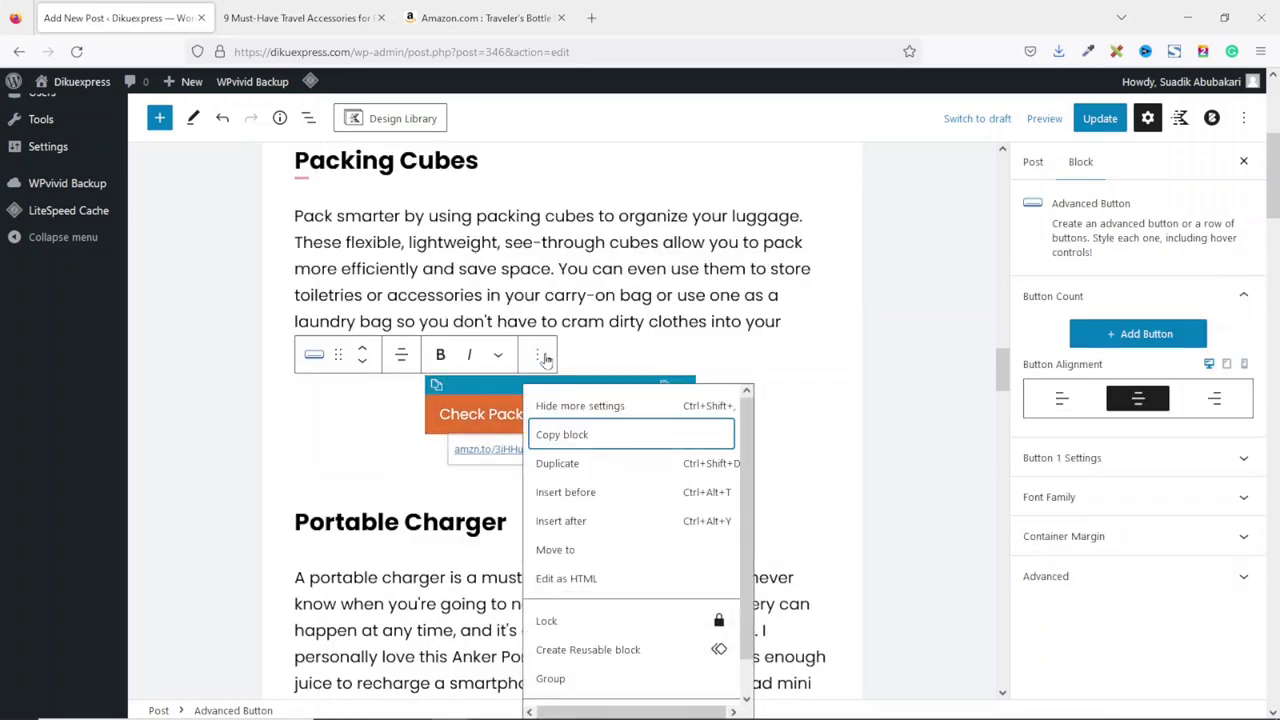
pyautogui.click(578, 465)
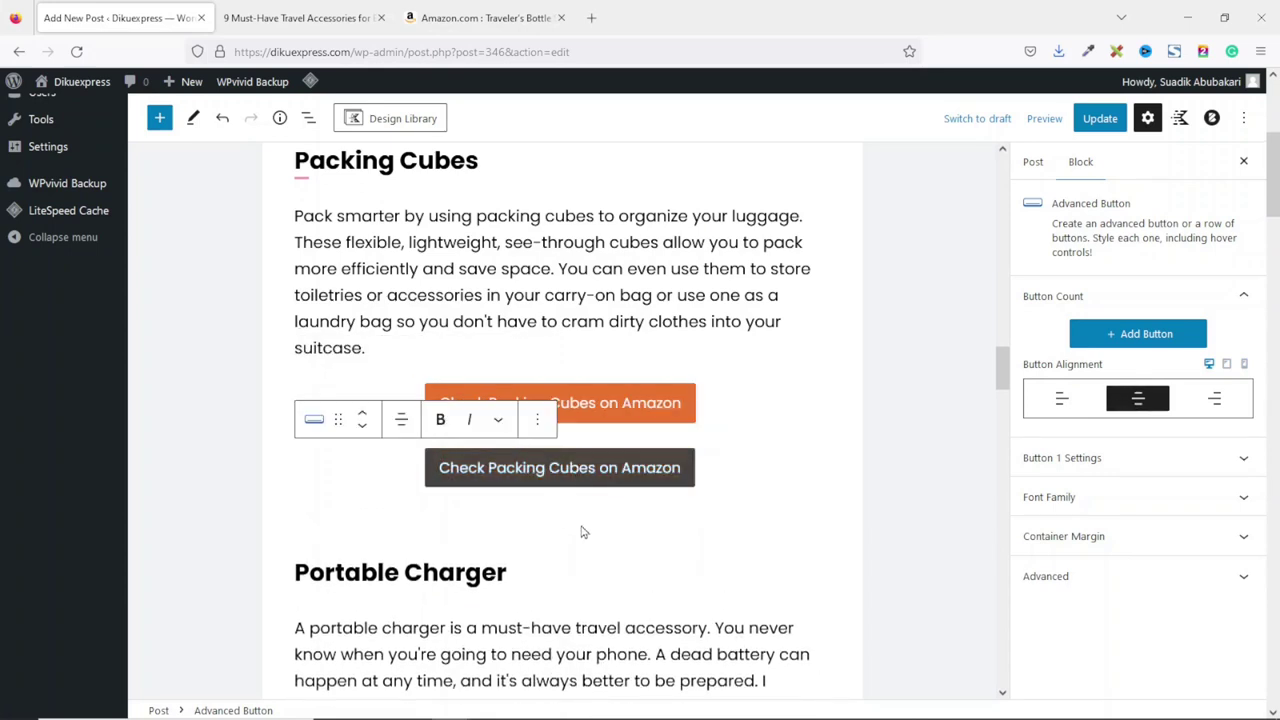
# Relabel the duplicate button 'Buy Button' and clear its link address.
pyautogui.moveTo(449, 483); pyautogui.dragTo(676, 482)
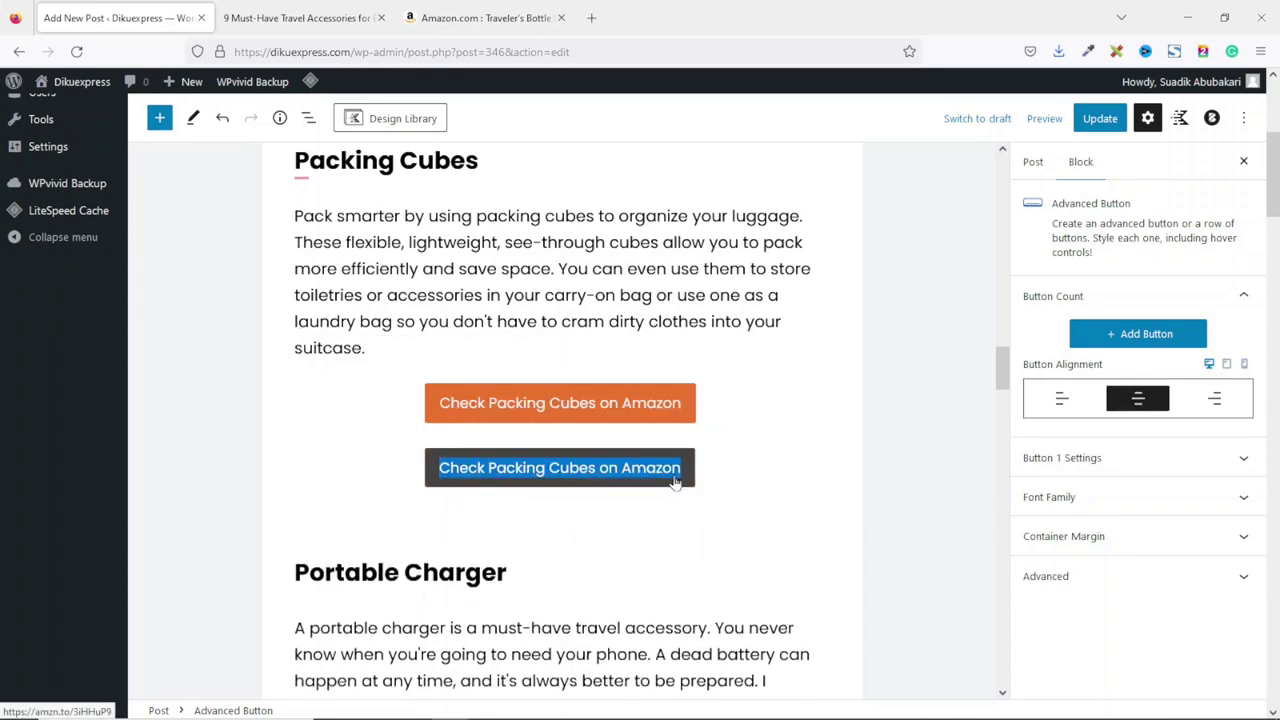
pyautogui.write('Buy Button')
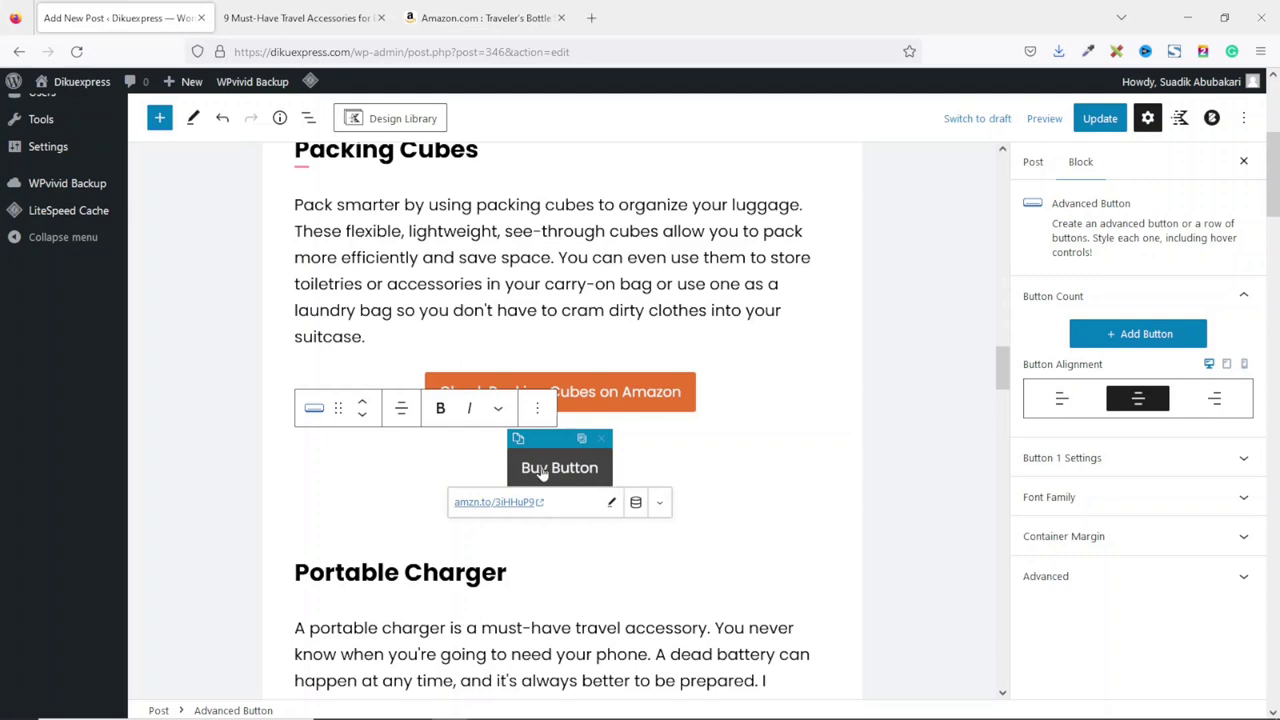
pyautogui.click(613, 507)
pyautogui.hotkey('ctrl', 'a')
pyautogui.press('BackSpace')
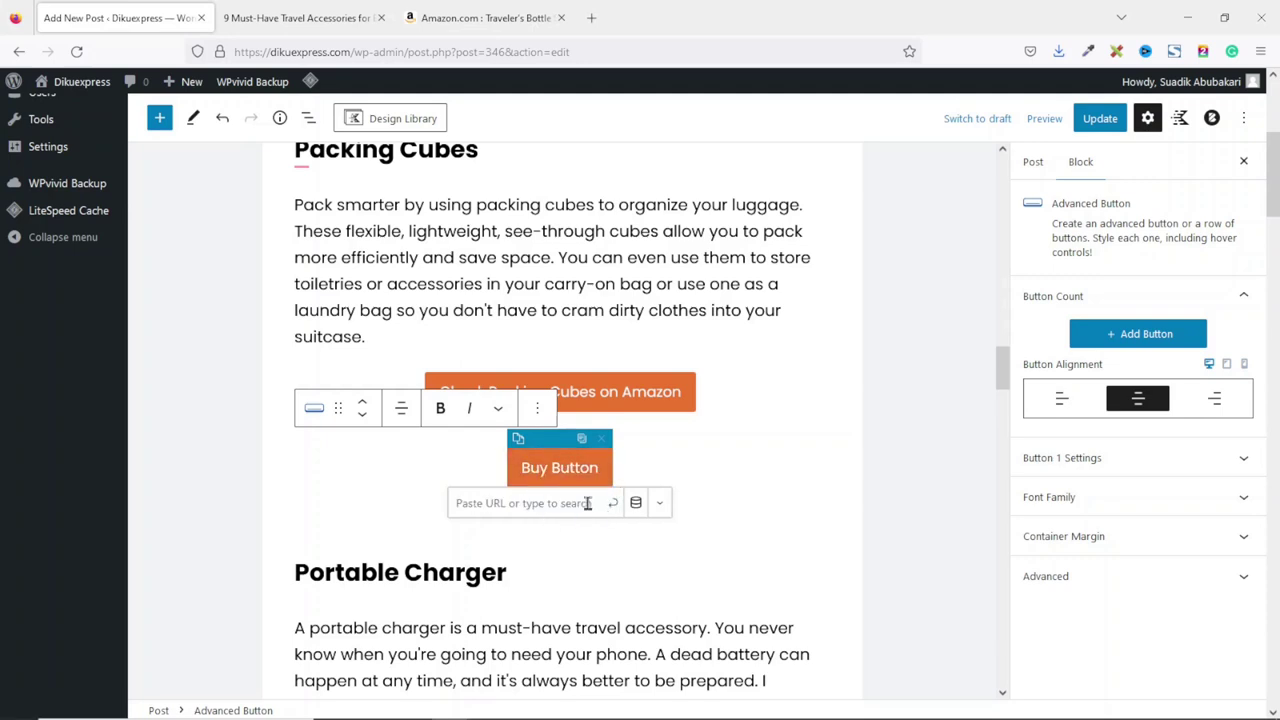
# Begin turning the Buy Button block into a reusable block.
pyautogui.click(537, 410)
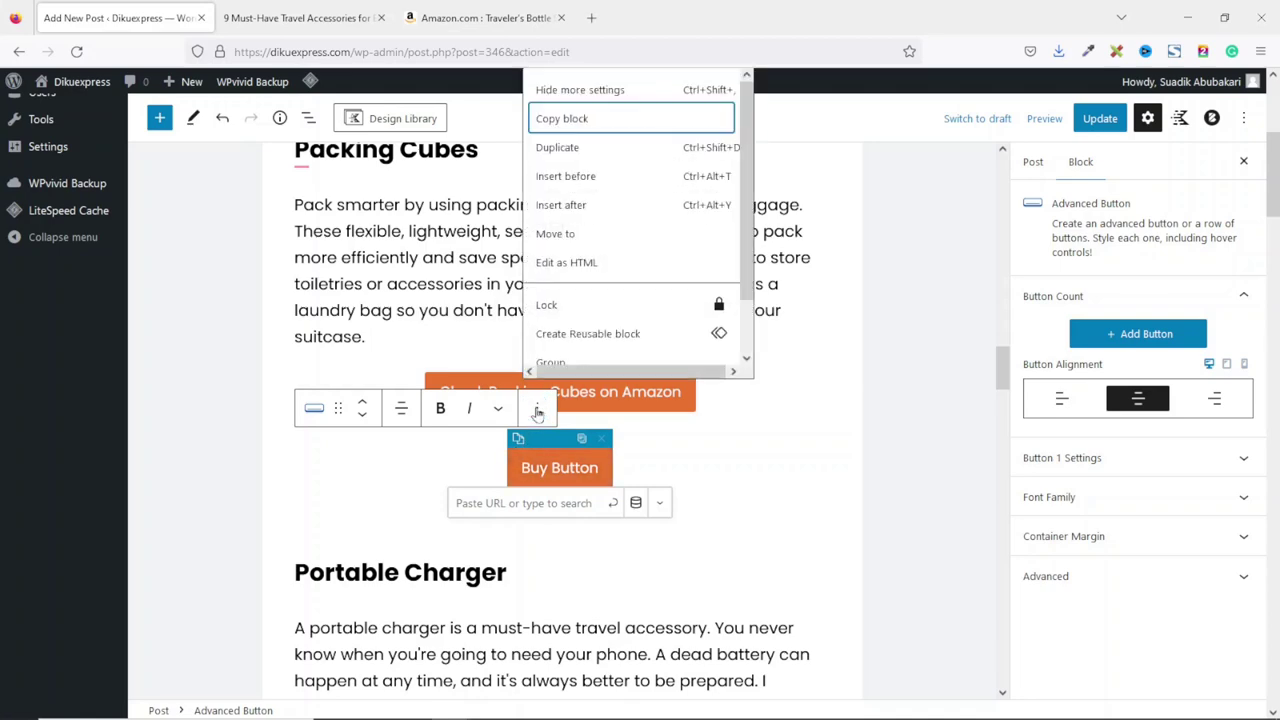
pyautogui.scroll(-1, 603, 332)
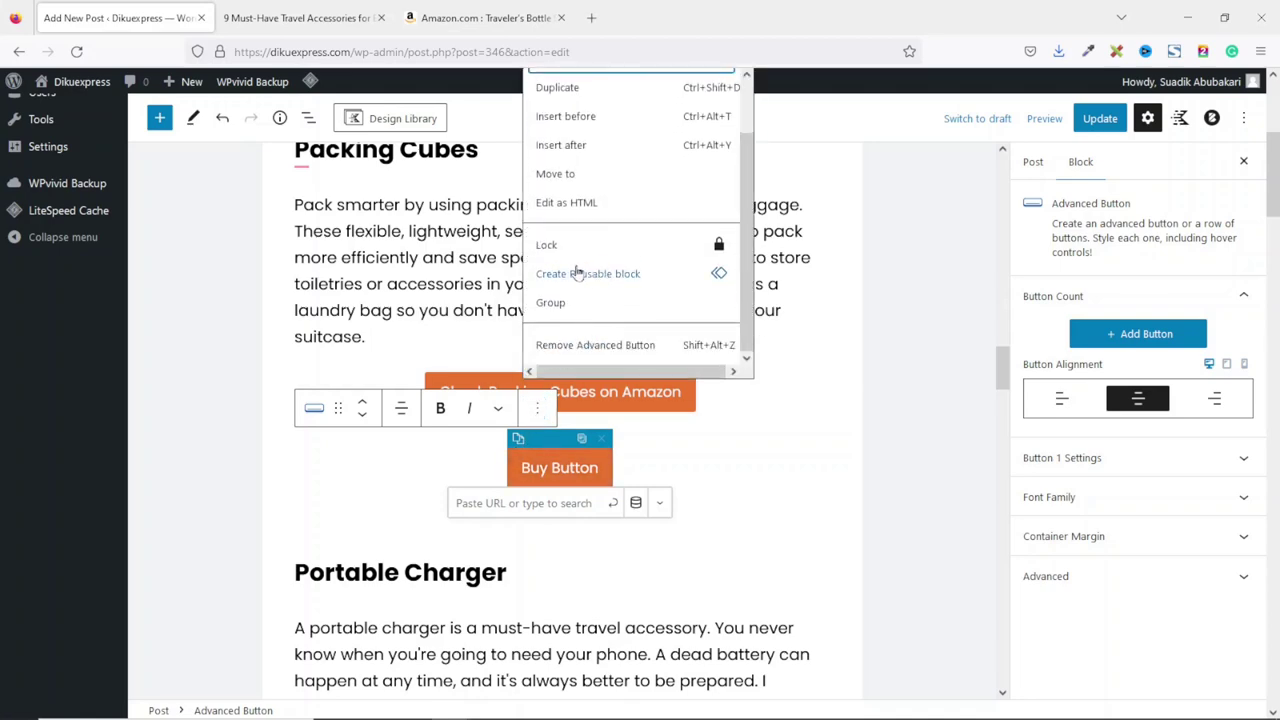
pyautogui.click(610, 279)
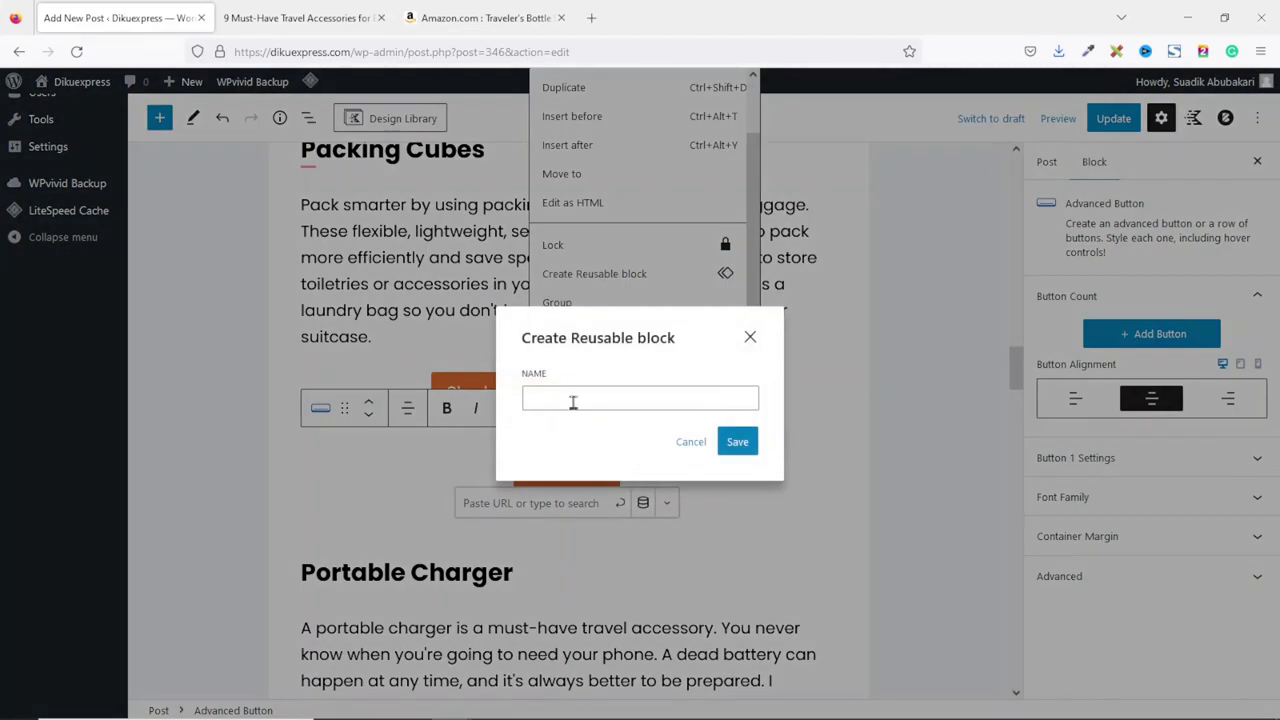
# Save the reusable block under the name 'Buy Button'.
pyautogui.click(575, 398)
pyautogui.write('Buy Button')
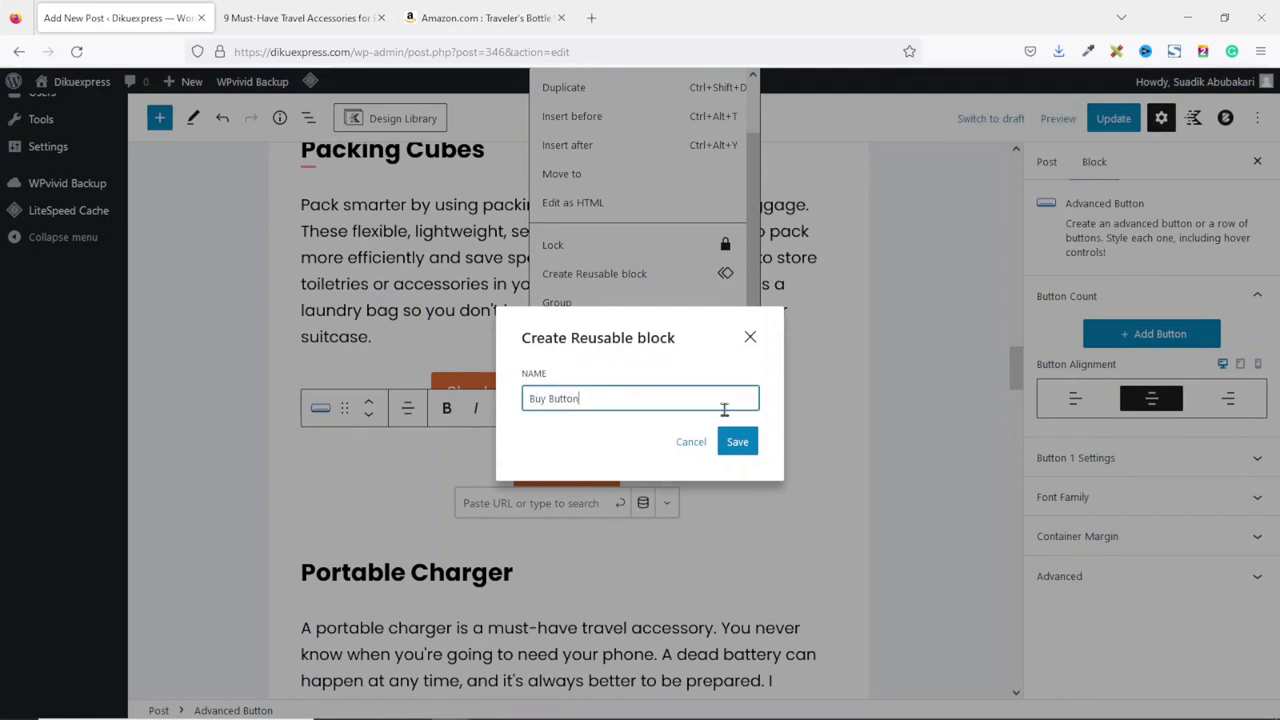
pyautogui.click(737, 441)
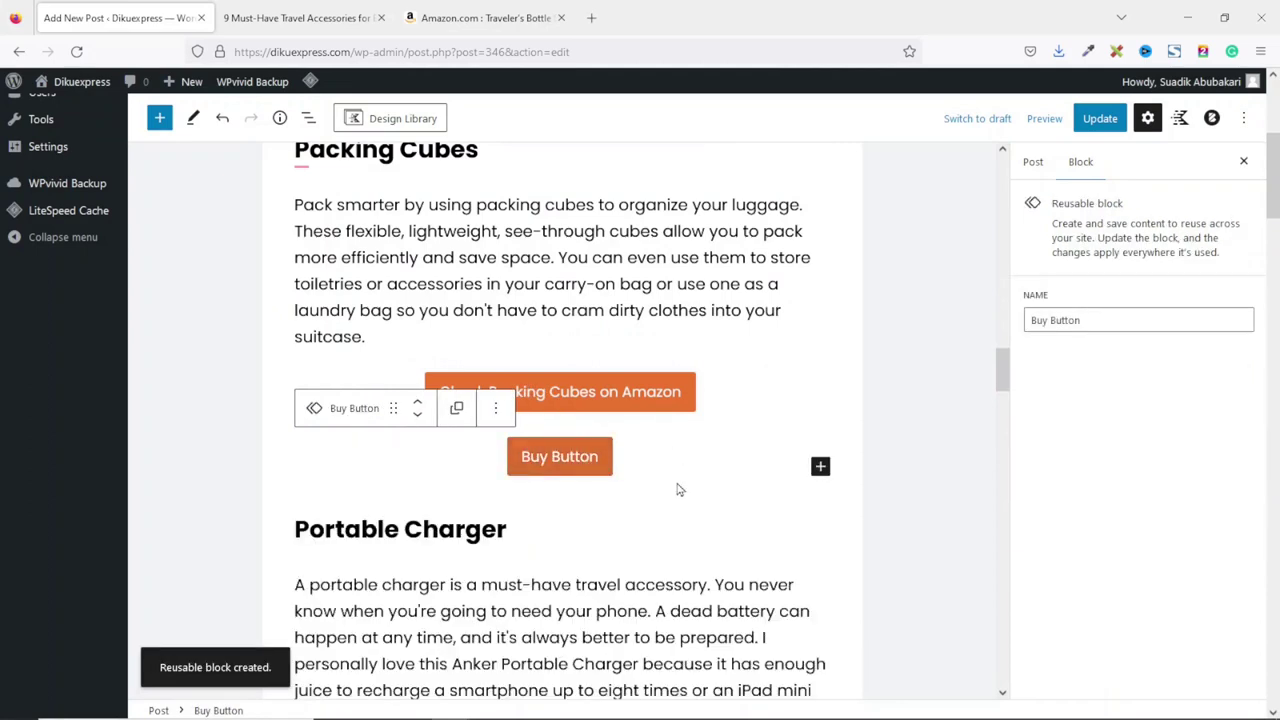
# Undo the last change and remove the Buy Button block from below Packing Cubes.
pyautogui.hotkey('ctrl', 'z')
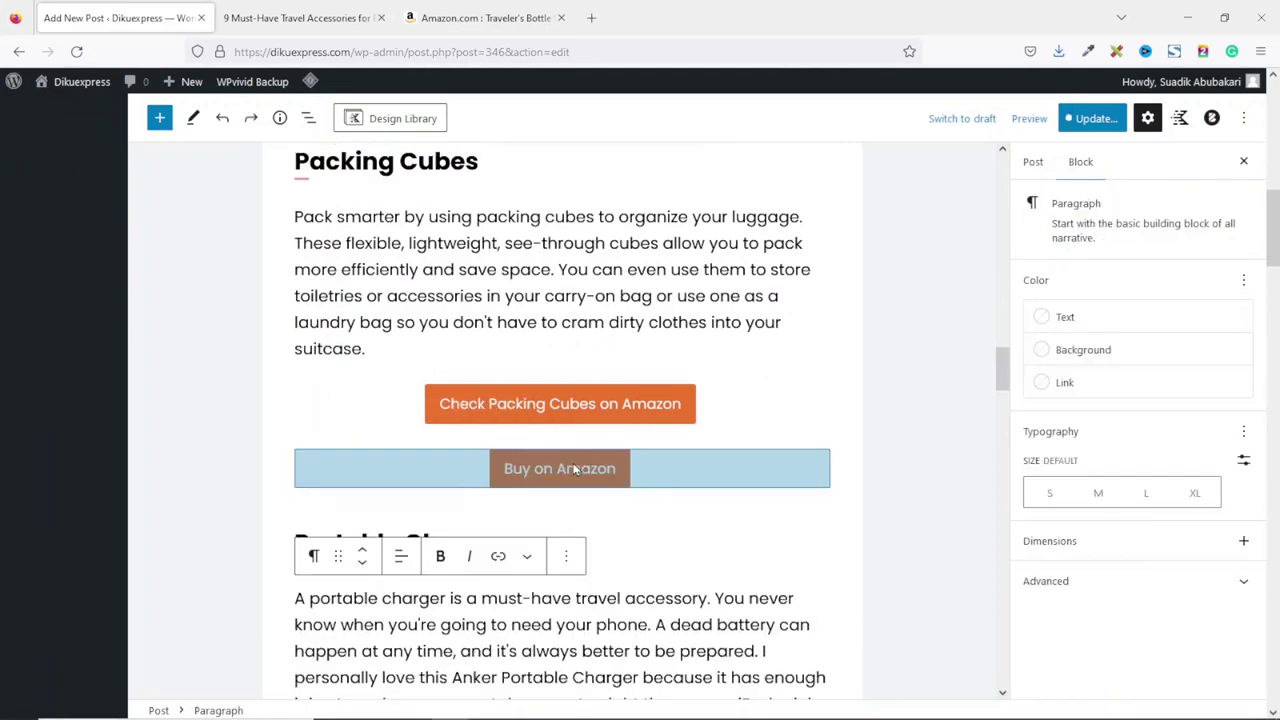
pyautogui.click(580, 475)
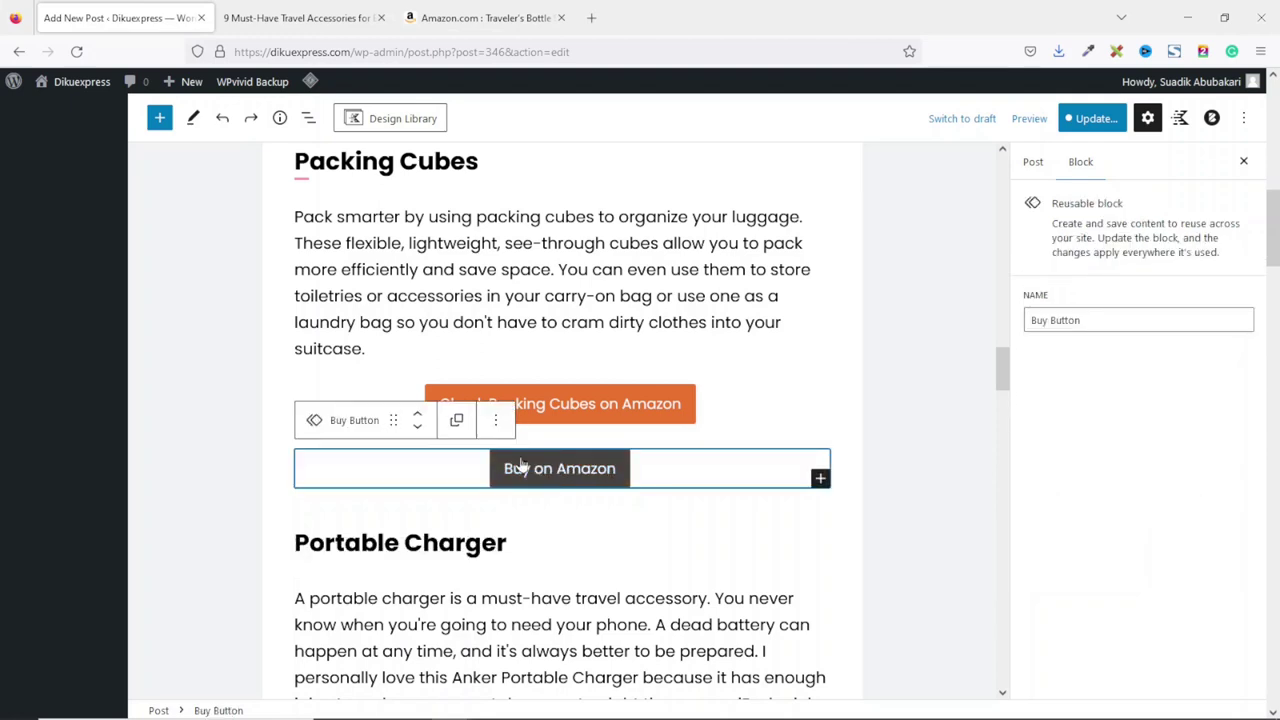
pyautogui.click(497, 422)
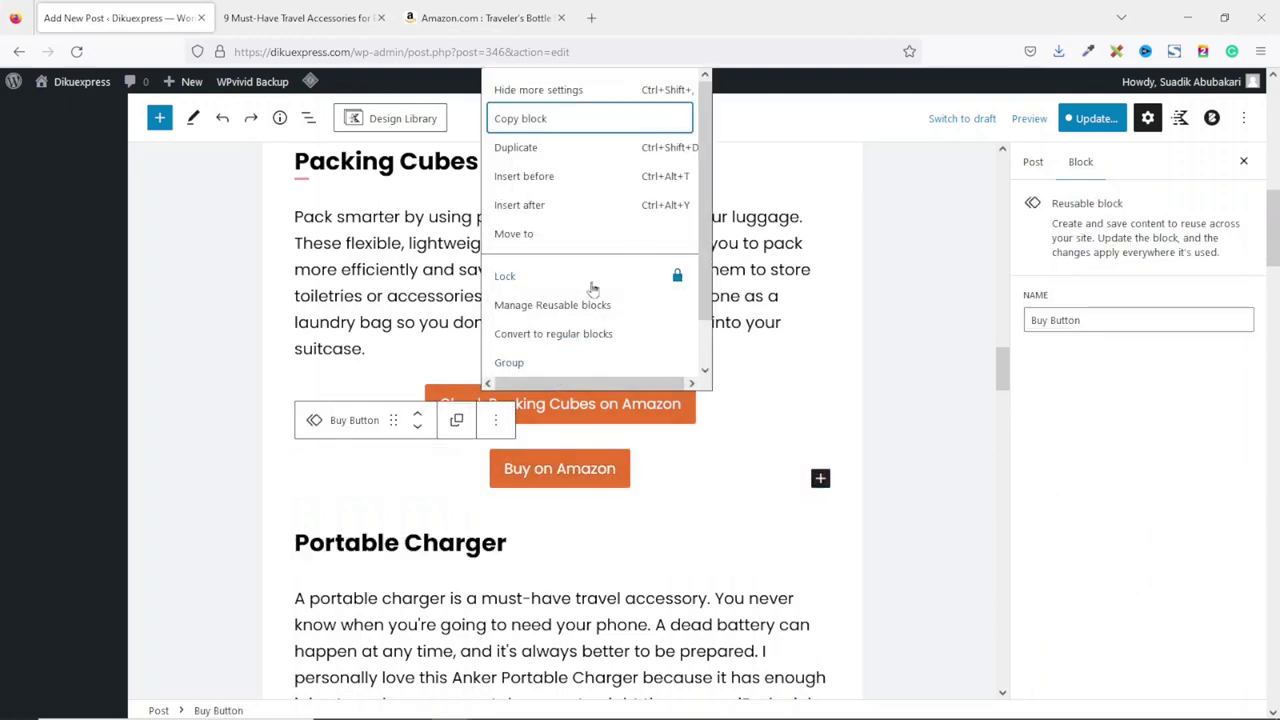
pyautogui.scroll(-1, 592, 286)
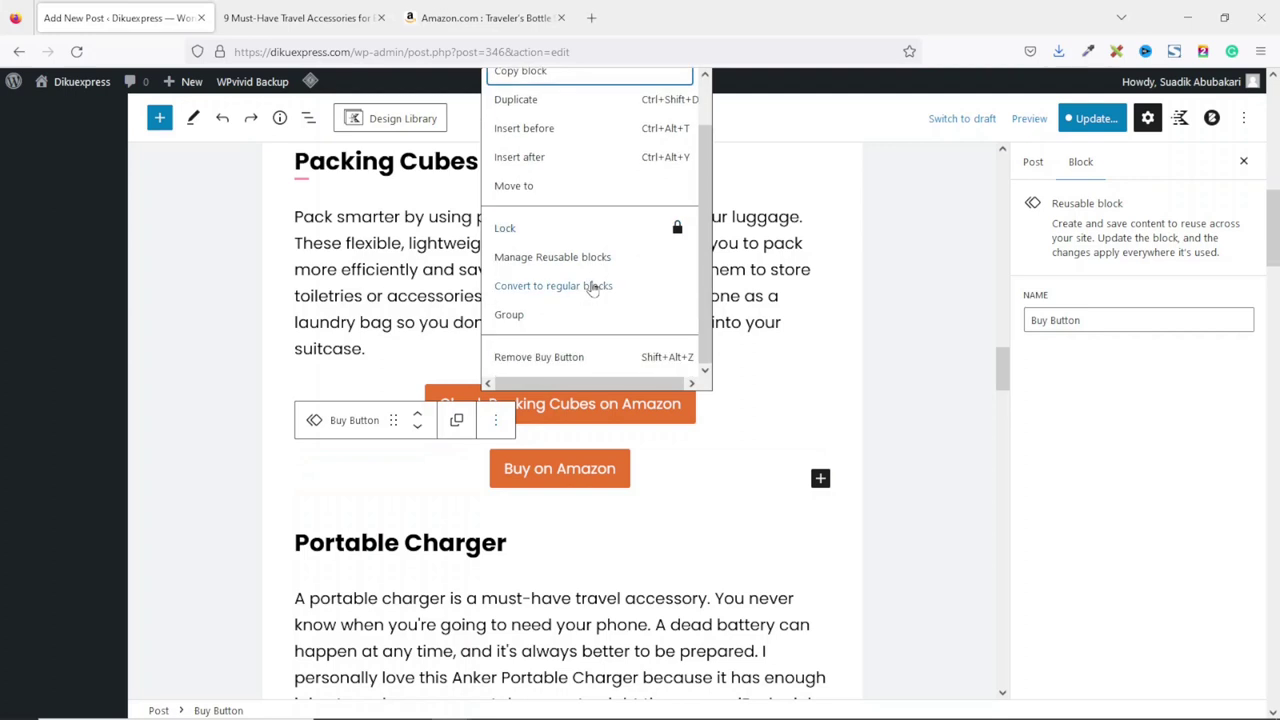
pyautogui.click(563, 358)
pyautogui.click(699, 526)
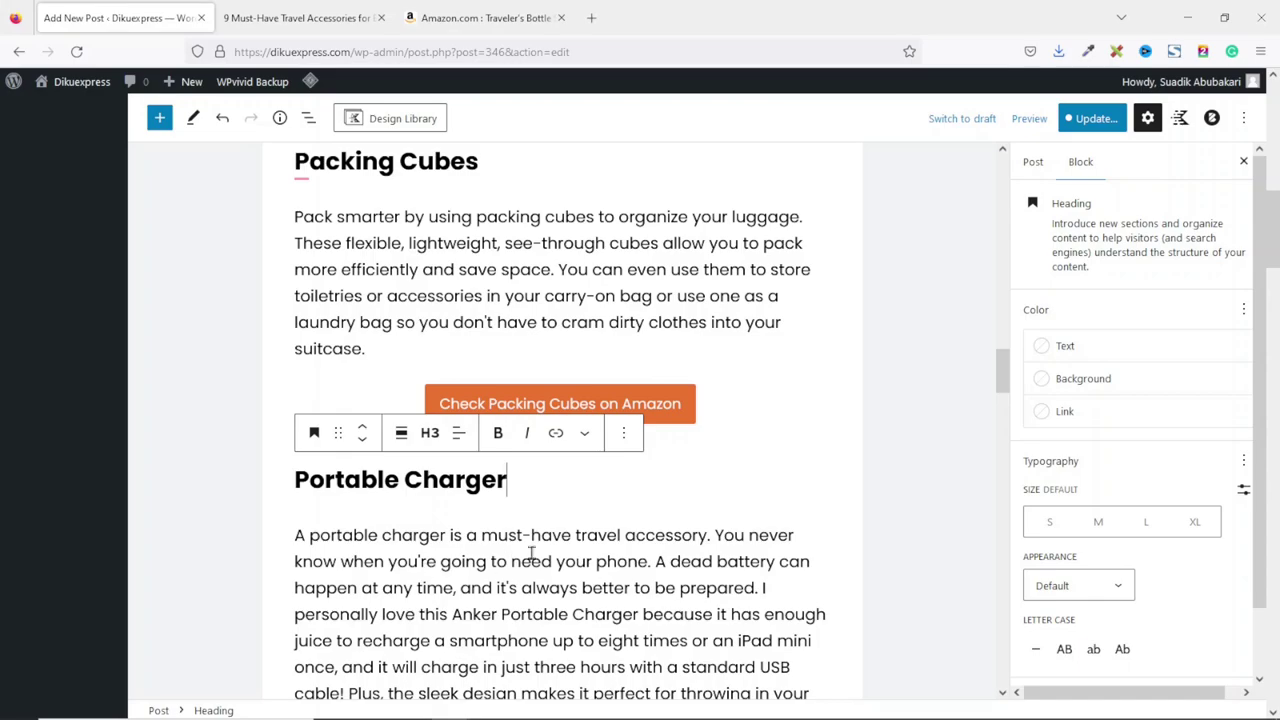
# Insert the saved 'Buy Button' reusable block after the first Conclusion paragraph.
pyautogui.scroll(-15, 482, 532)
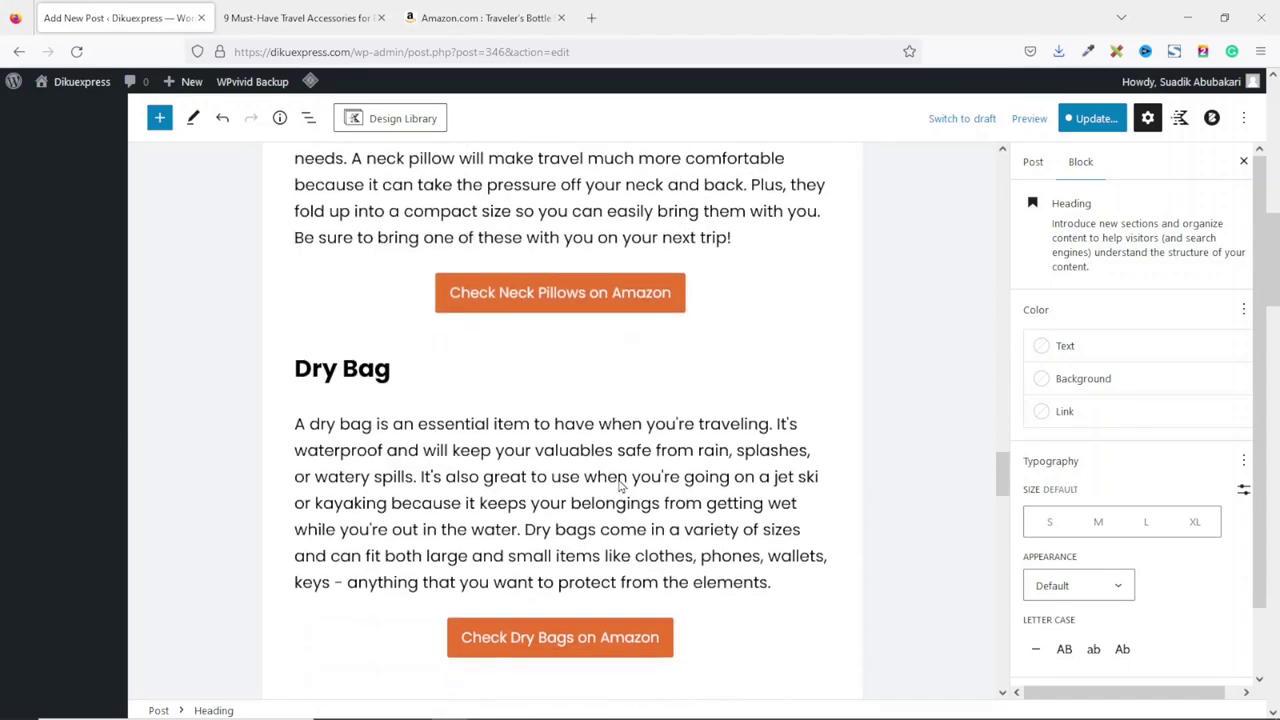
pyautogui.scroll(-15, 620, 481)
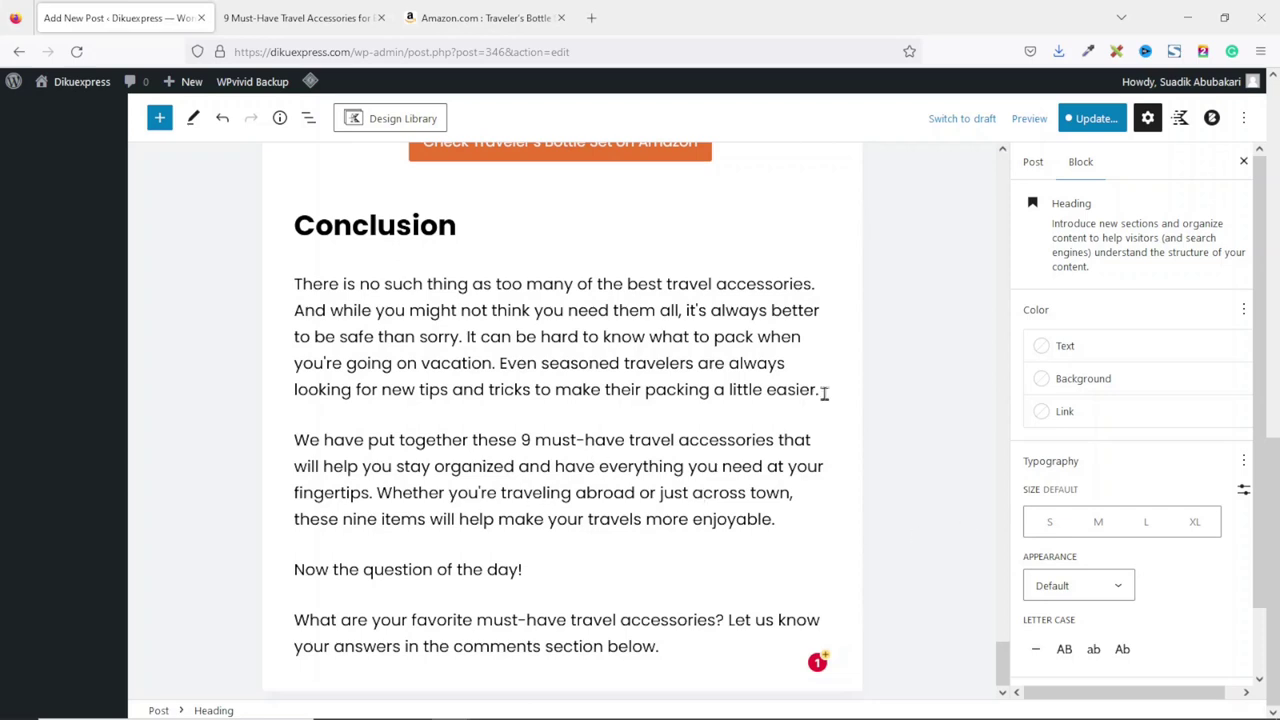
pyautogui.click(848, 425)
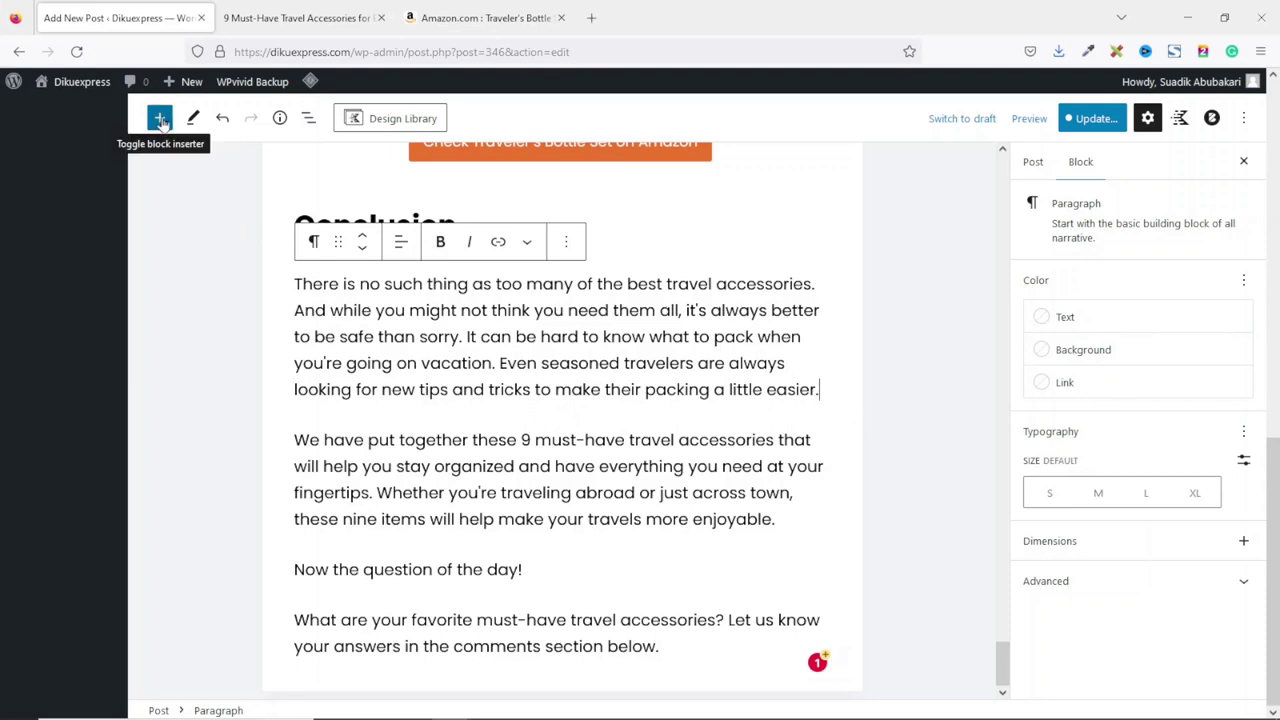
pyautogui.click(160, 119)
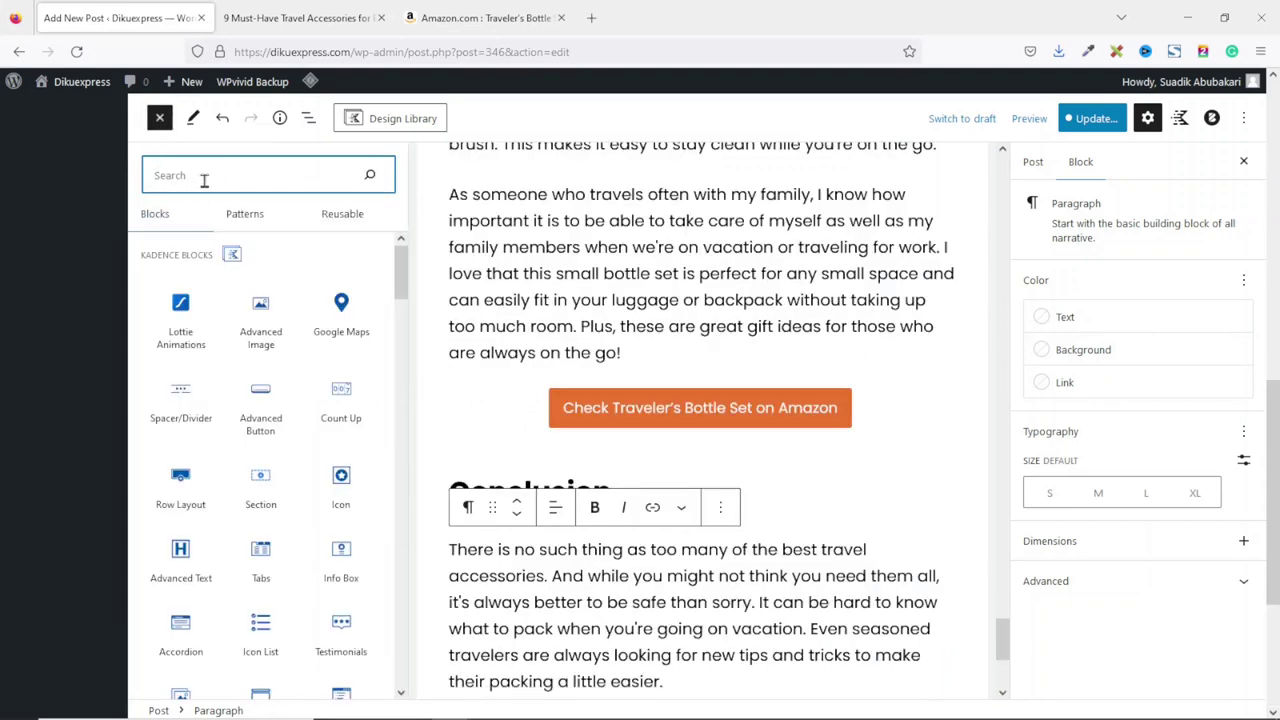
pyautogui.click(350, 221)
pyautogui.moveTo(172, 300)
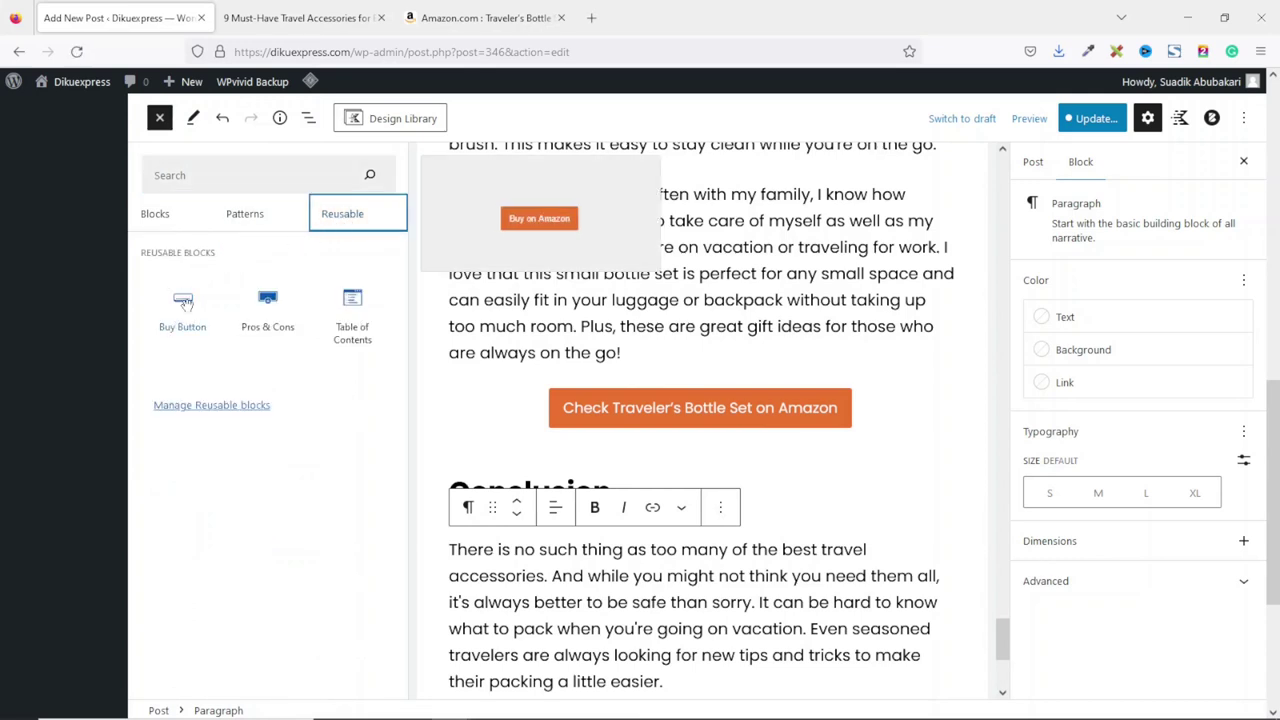
pyautogui.click(183, 304)
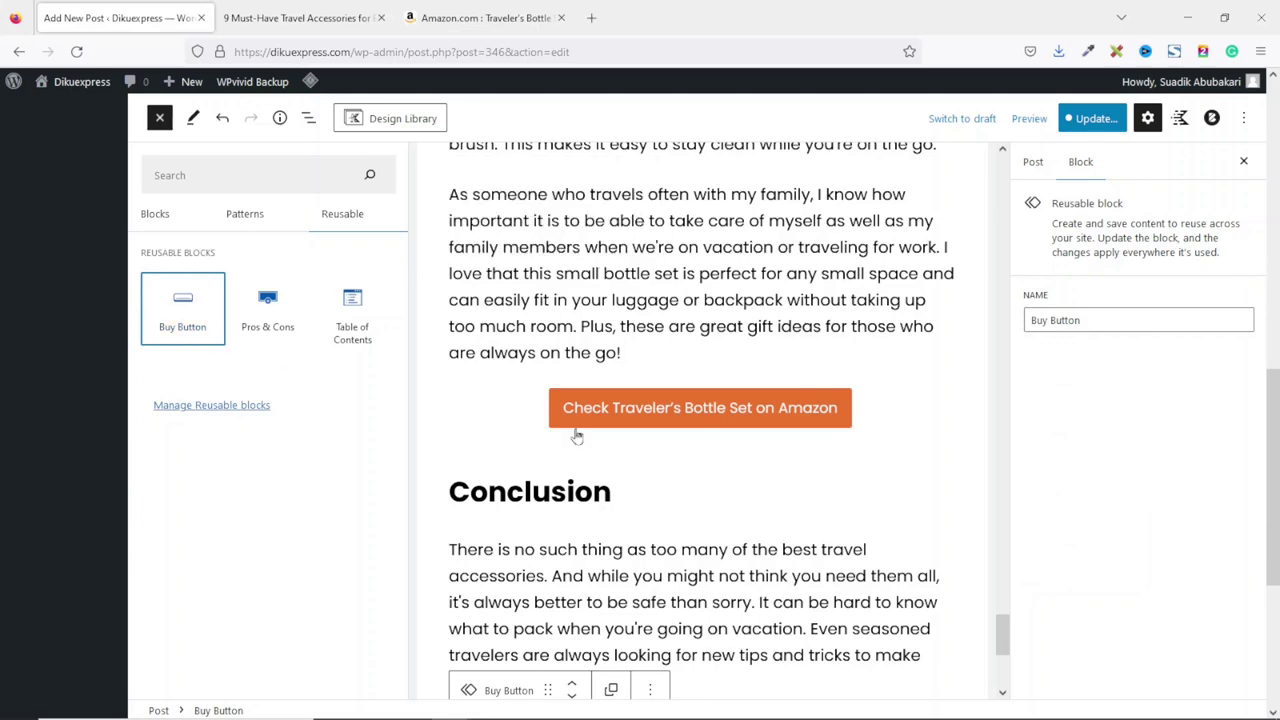
pyautogui.scroll(-3, 745, 492)
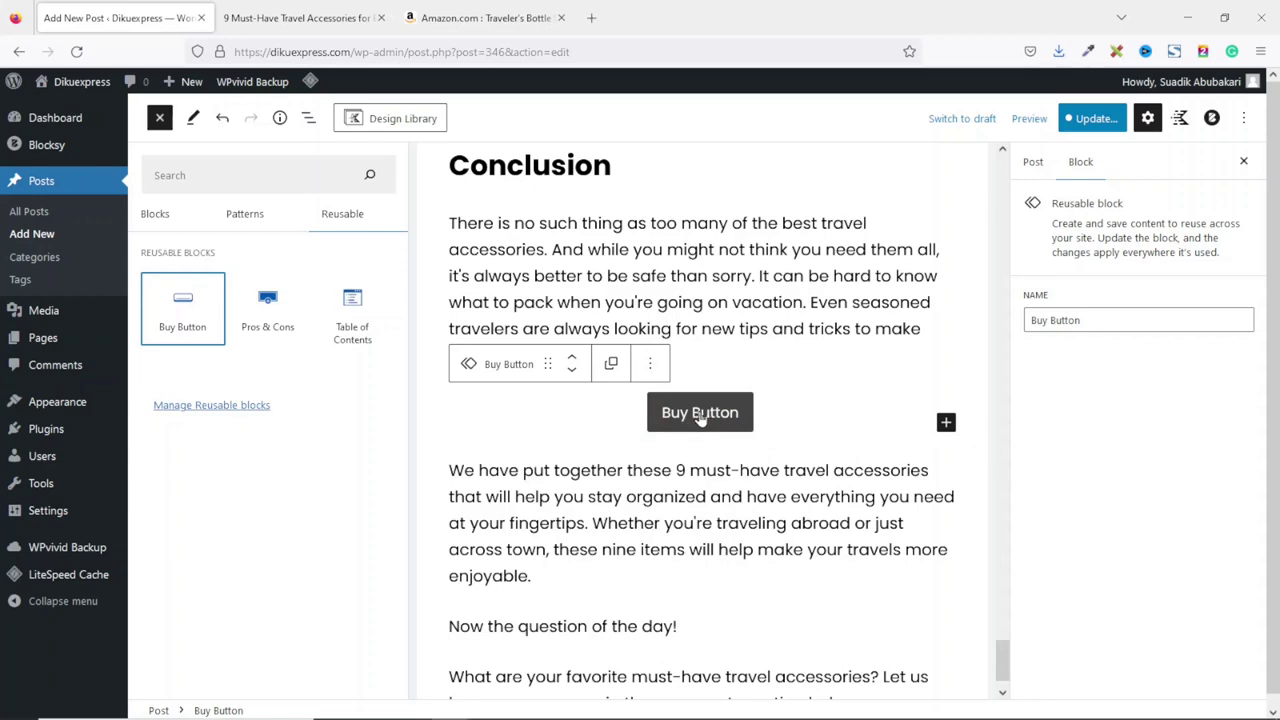
# Convert the inserted Buy Button to regular blocks, delete it, and update the post.
pyautogui.click(650, 364)
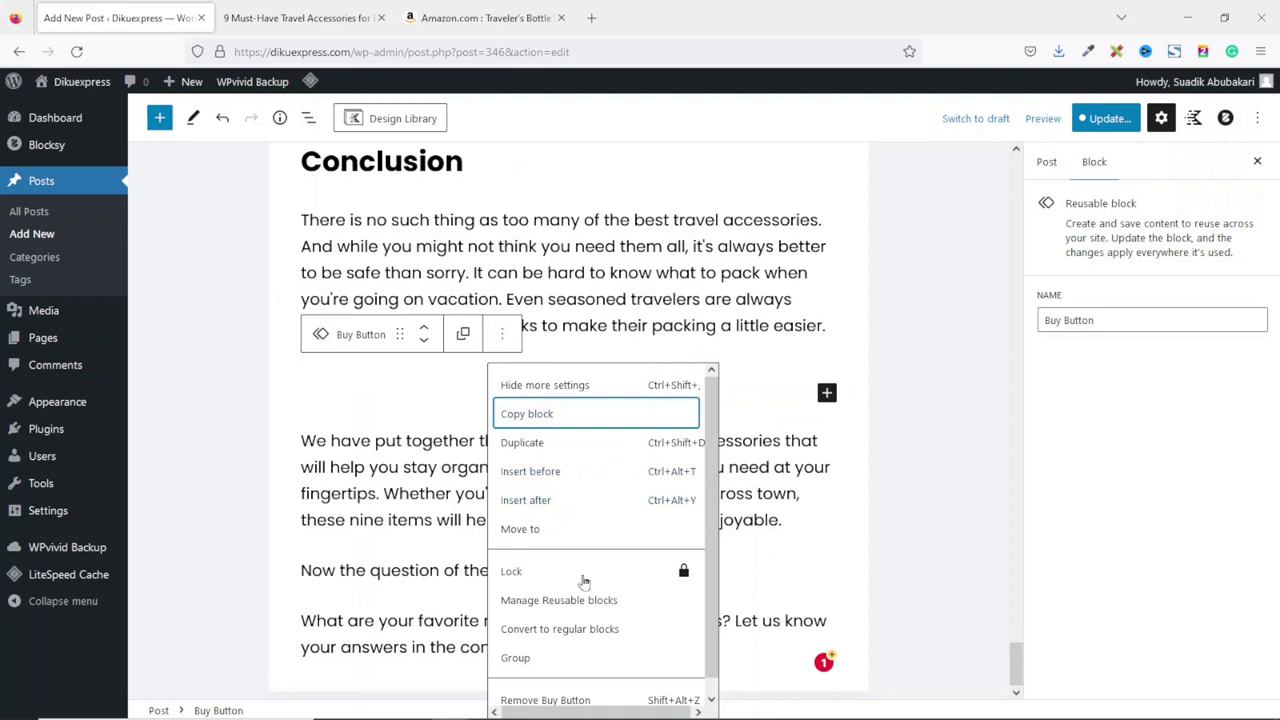
pyautogui.click(588, 630)
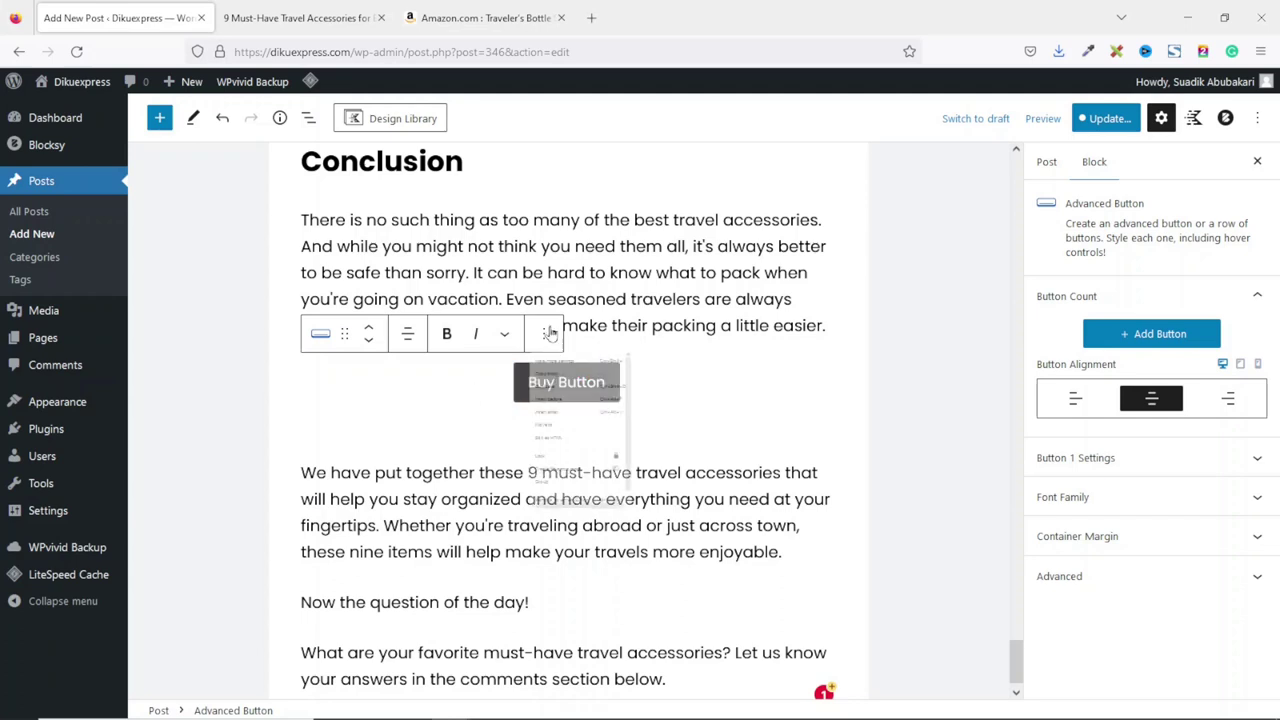
pyautogui.click(543, 333)
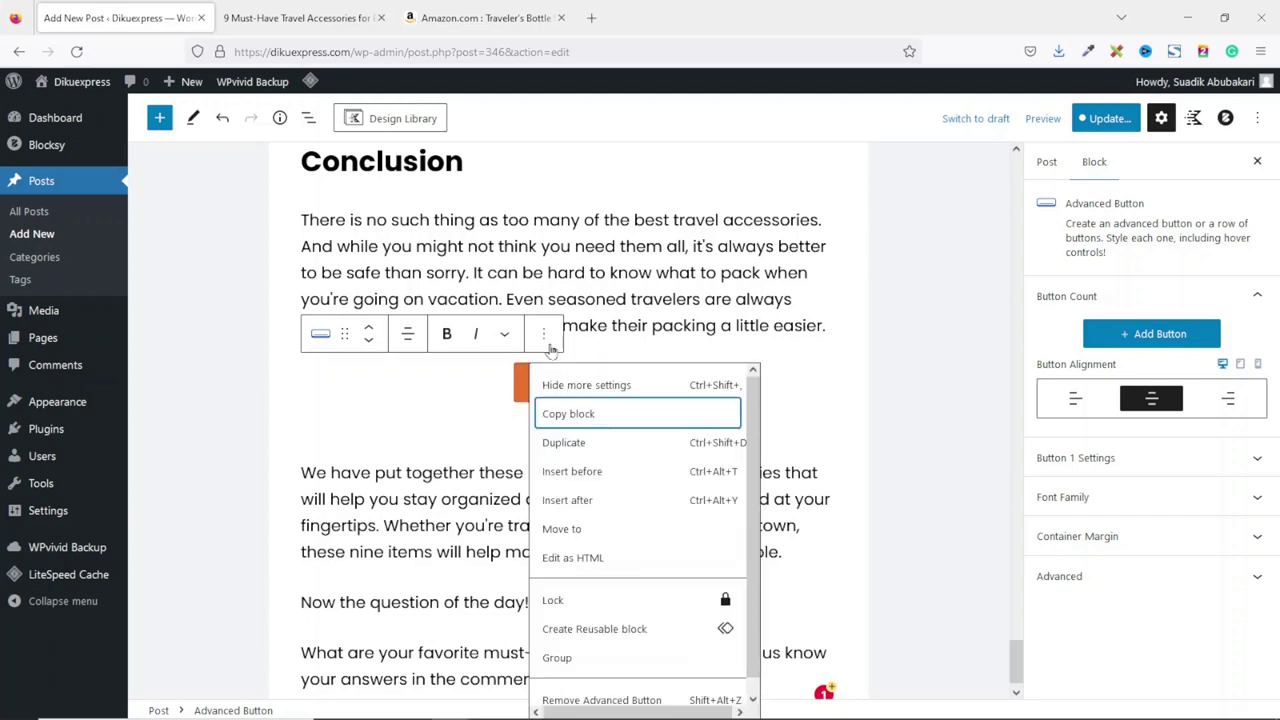
pyautogui.click(590, 687)
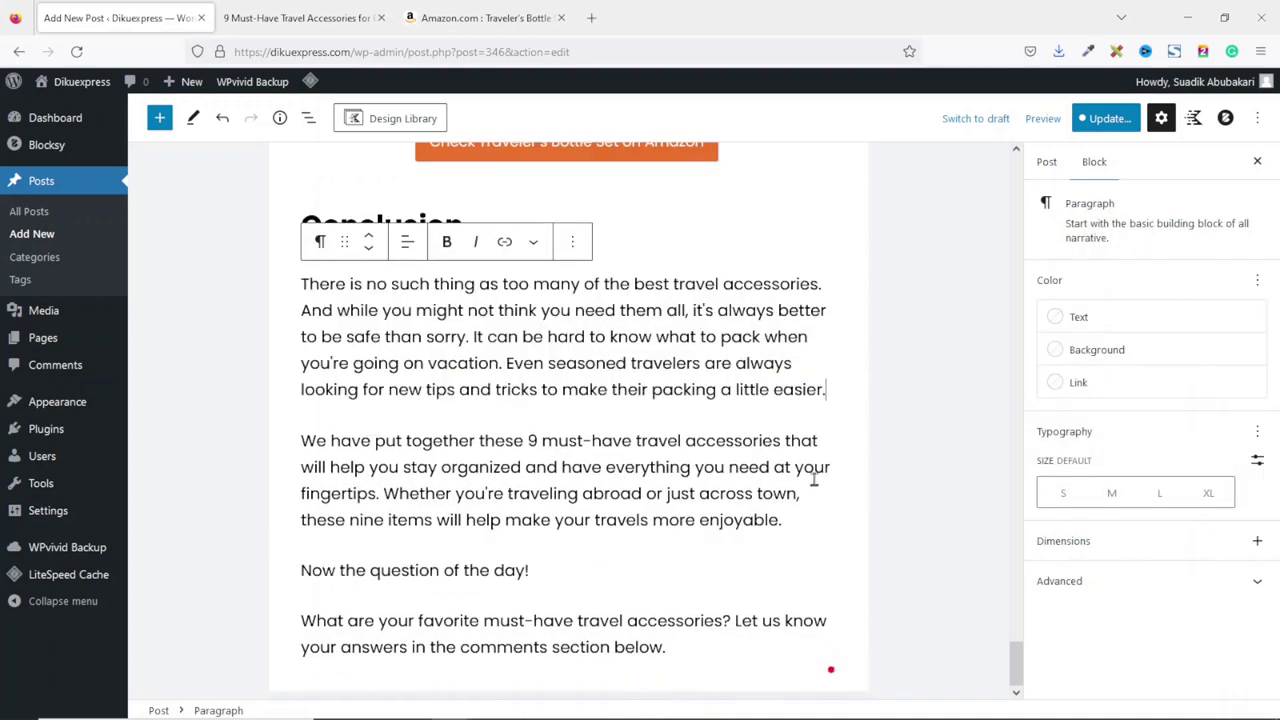
pyautogui.click(1108, 121)
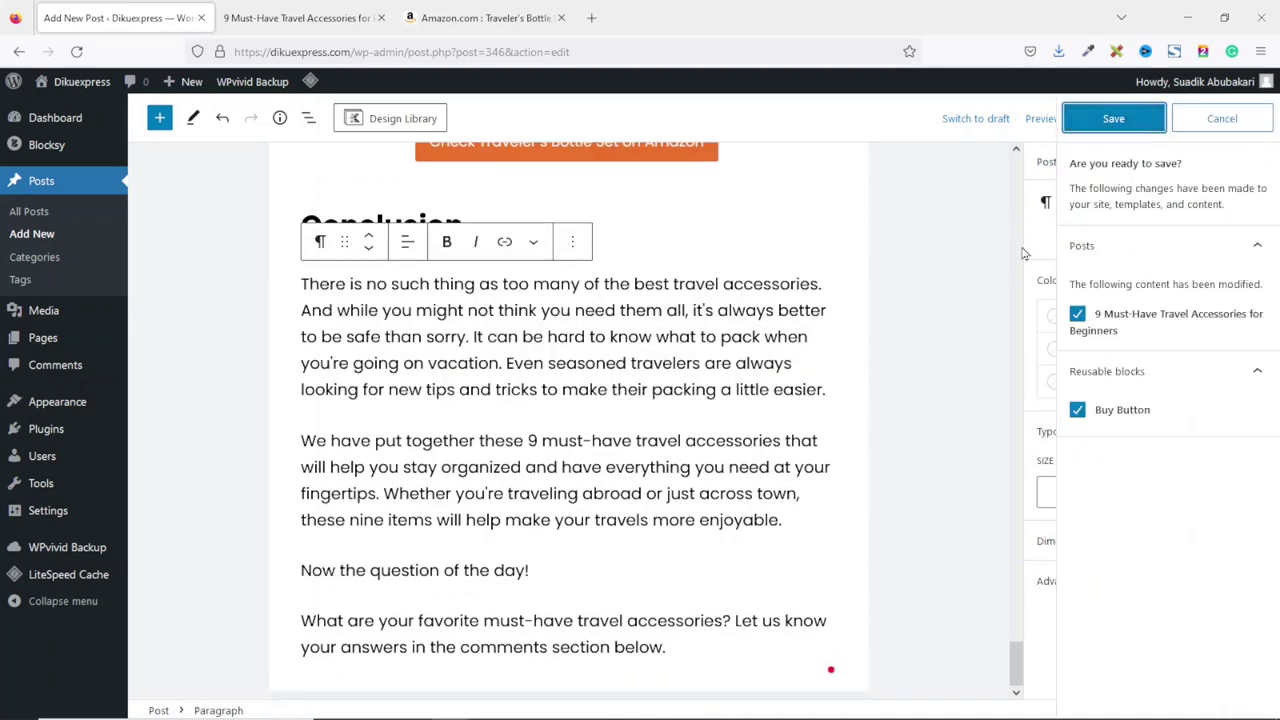
pyautogui.click(1110, 120)
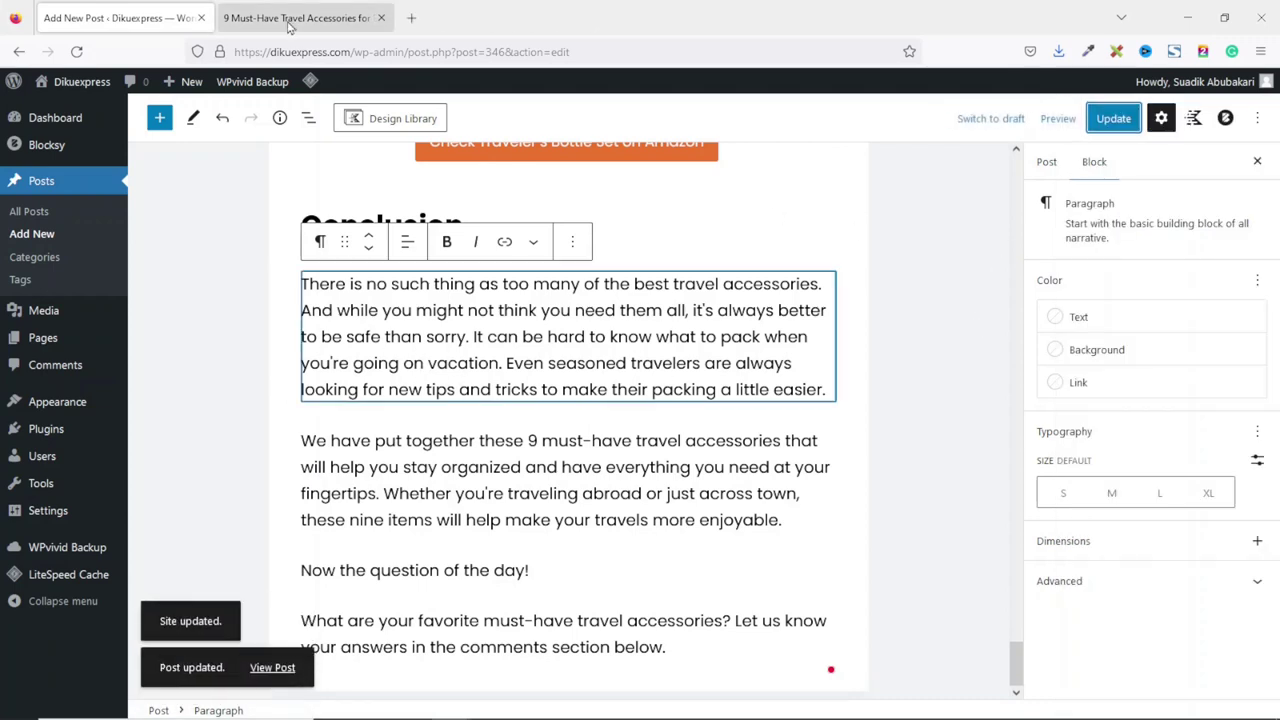
# Review the live travel accessories post, then go to the Dikuexpress homepage.
pyautogui.hotkey('ctrl', 'Tab')
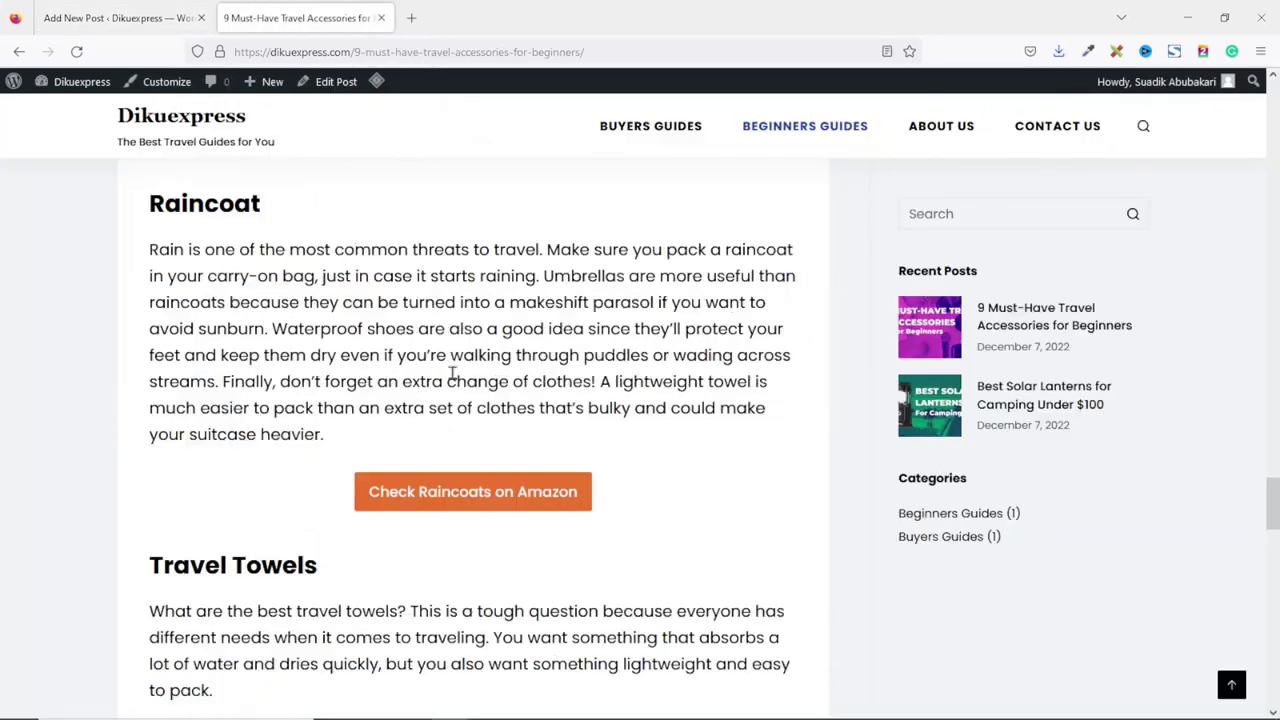
pyautogui.scroll(-5, 629, 383)
pyautogui.scroll(15, 737, 487)
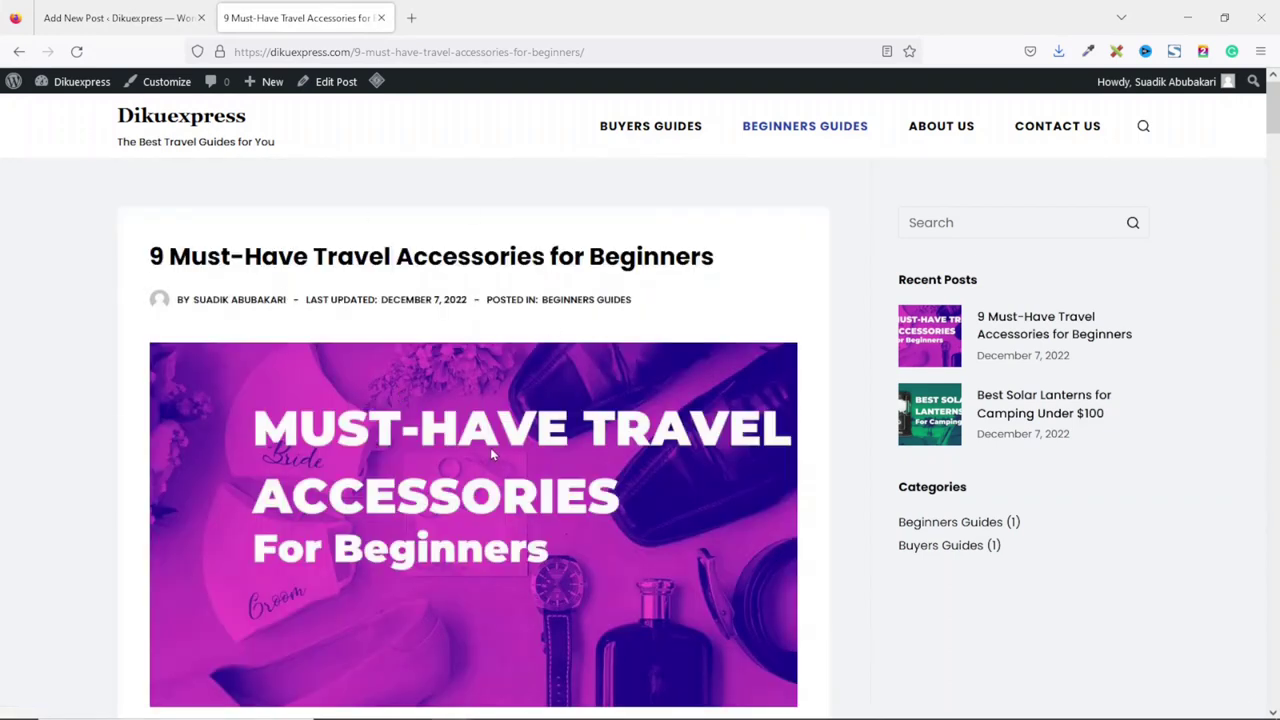
pyautogui.click(213, 122)
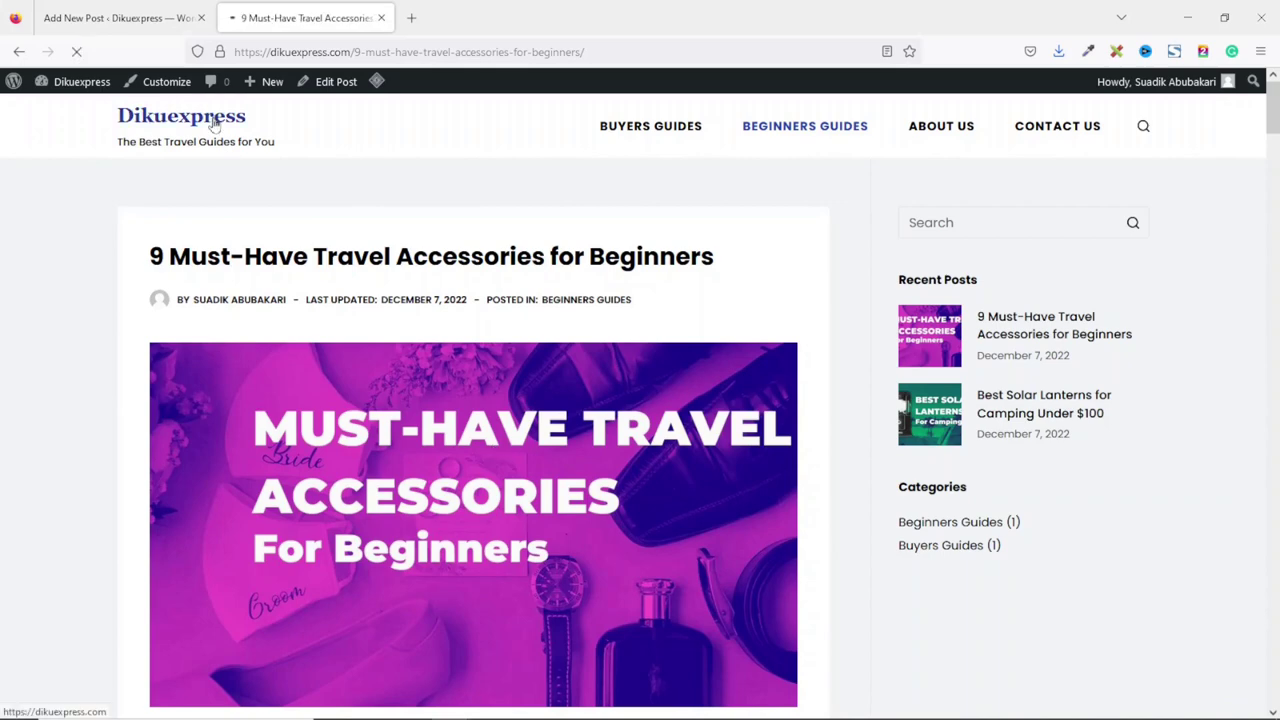
pyautogui.click(213, 123)
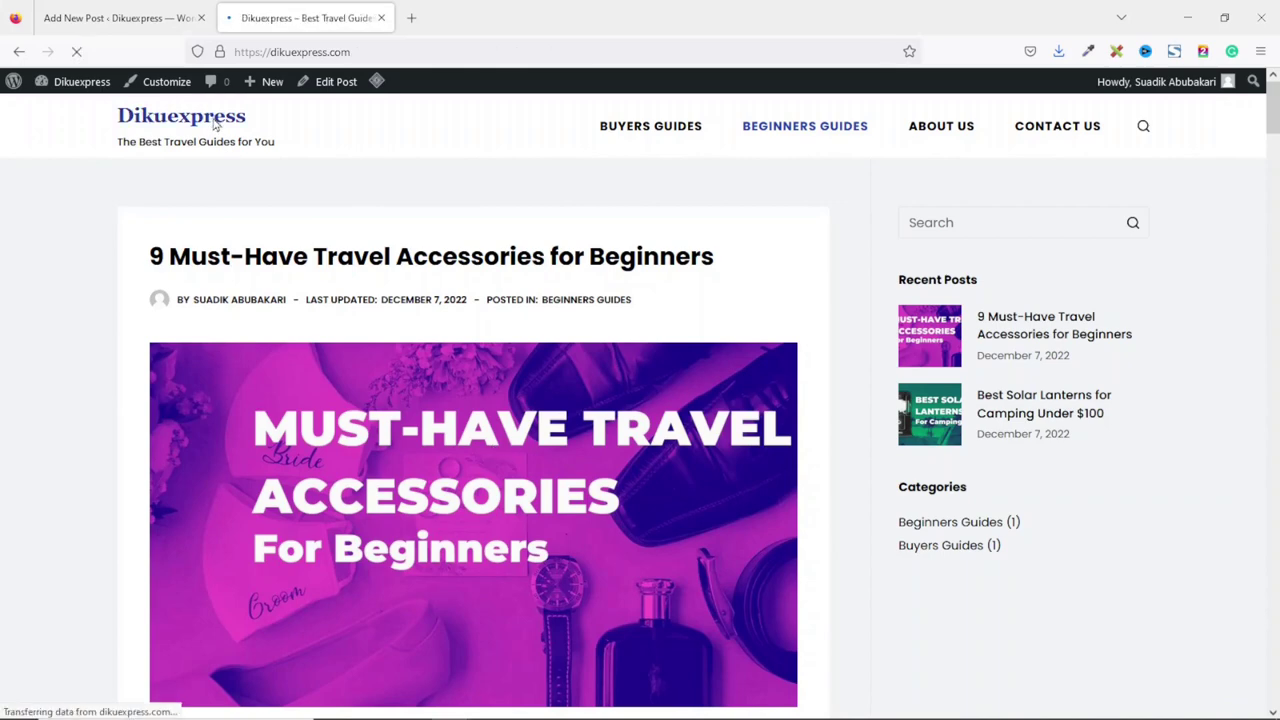